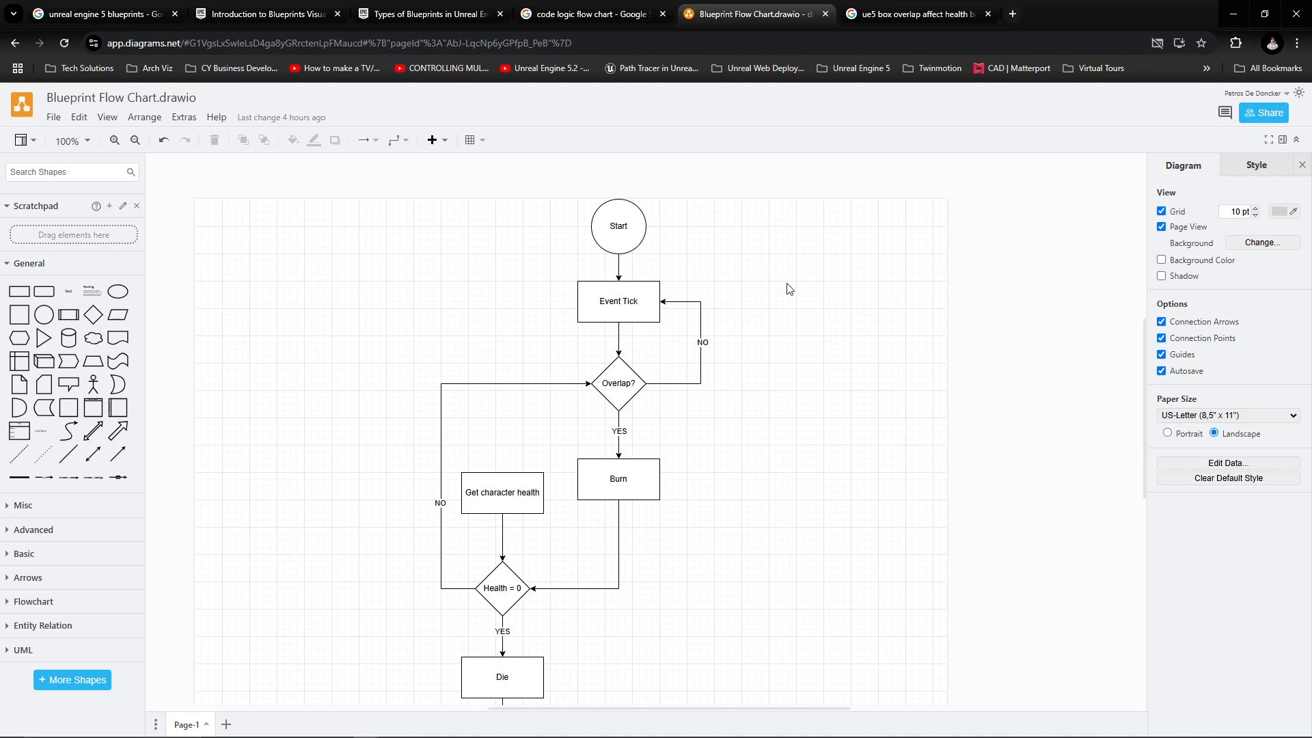
Step: Examine the blueprint flow chart from Start down to Call Main UI and compare it with the code logic flow chart image results
scroll(789, 289, down, 1)
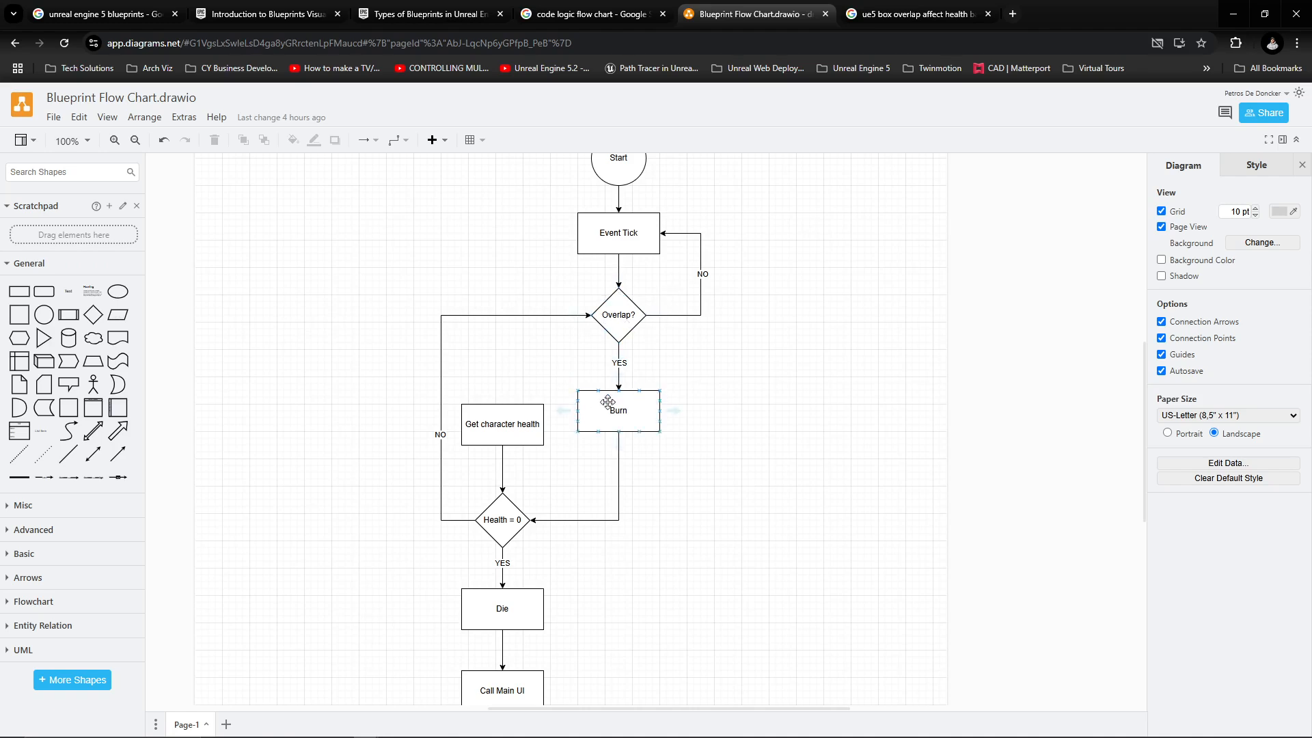
scroll(615, 403, down, 1)
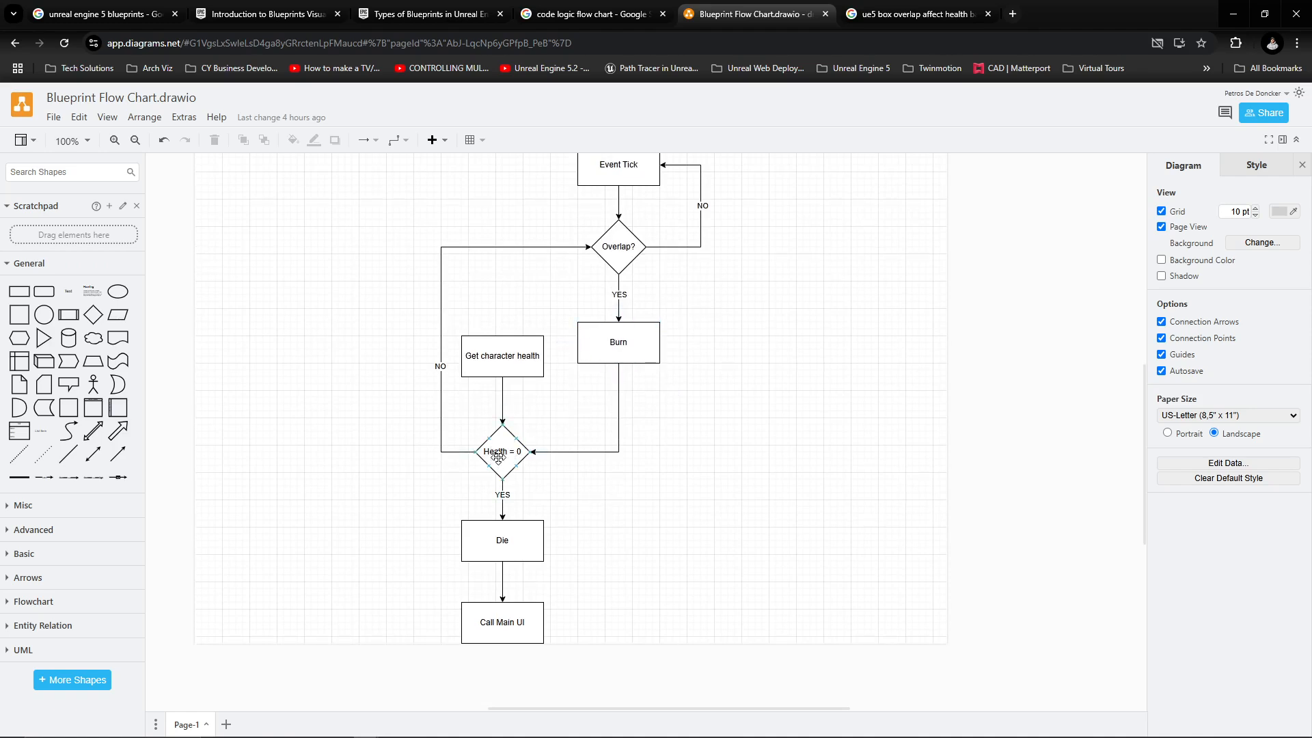
scroll(505, 464, down, 1)
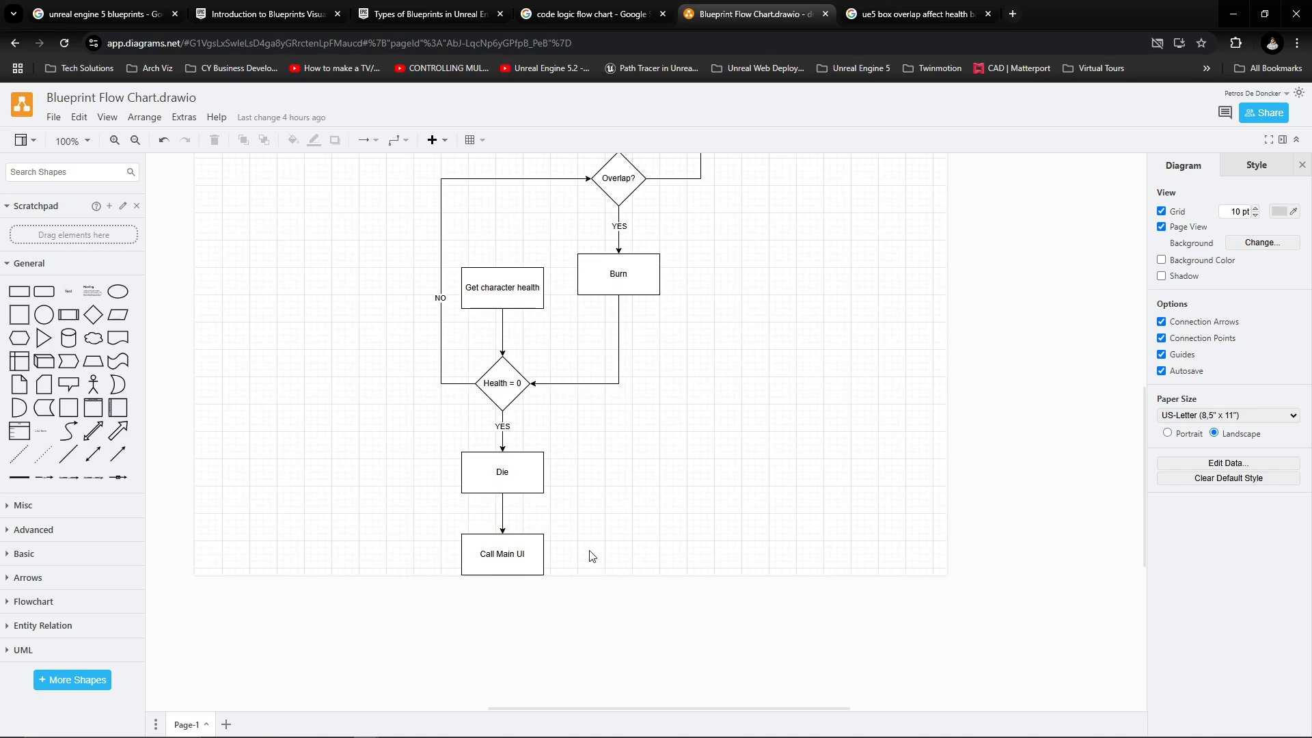
scroll(576, 546, up, 1)
scroll(575, 547, up, 1)
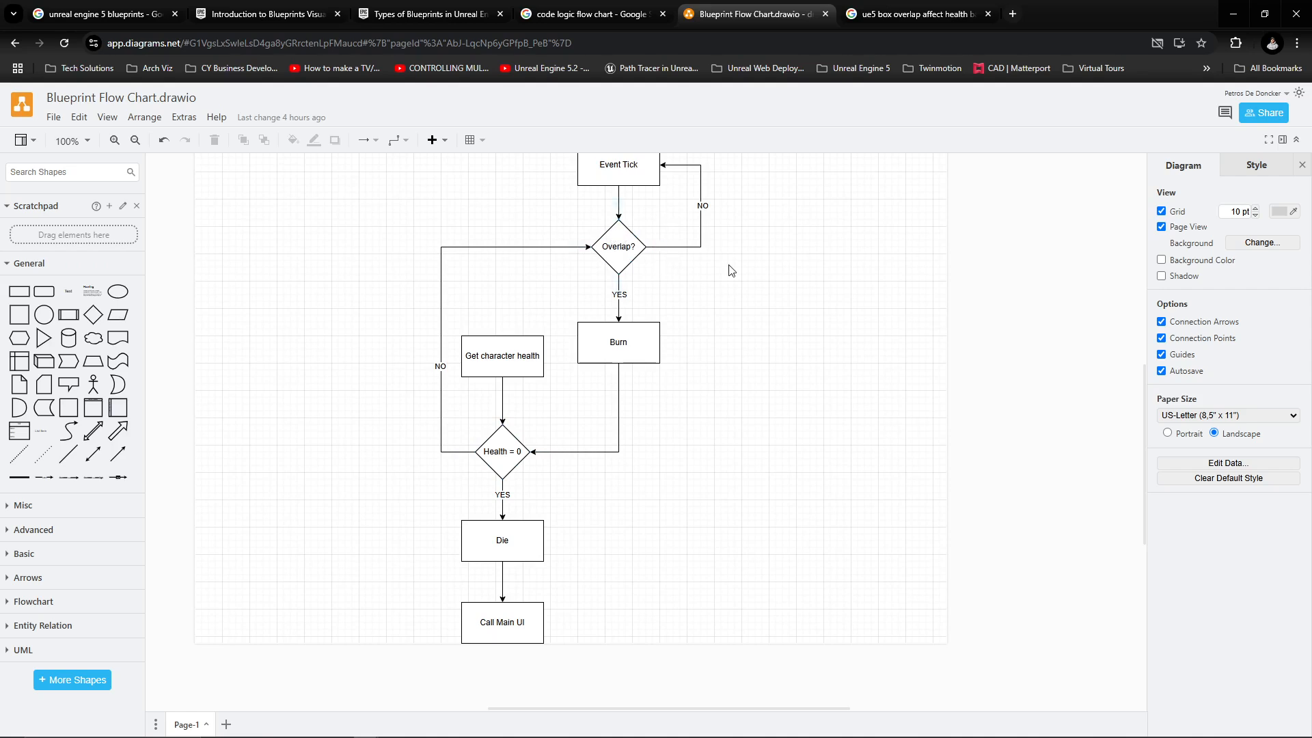
scroll(729, 270, up, 2)
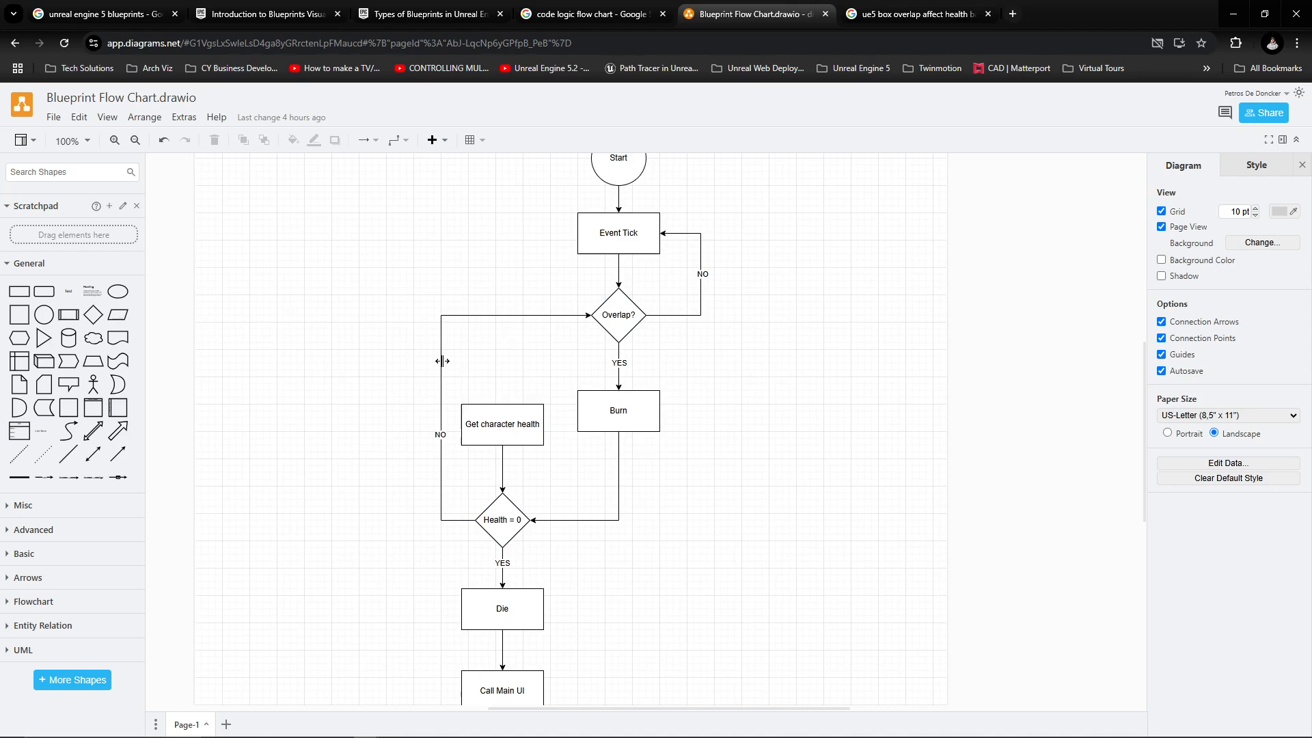
scroll(652, 477, down, 1)
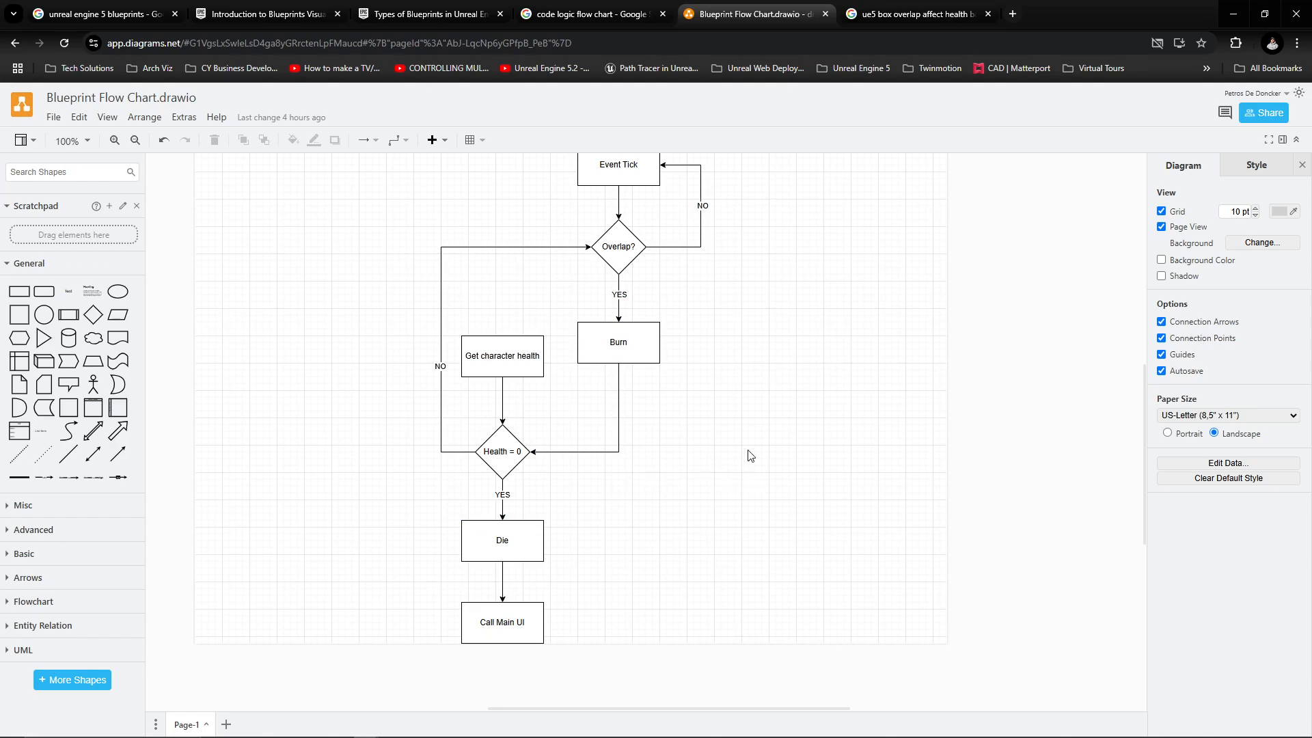
scroll(750, 454, up, 1)
scroll(783, 406, up, 2)
scroll(734, 403, down, 2)
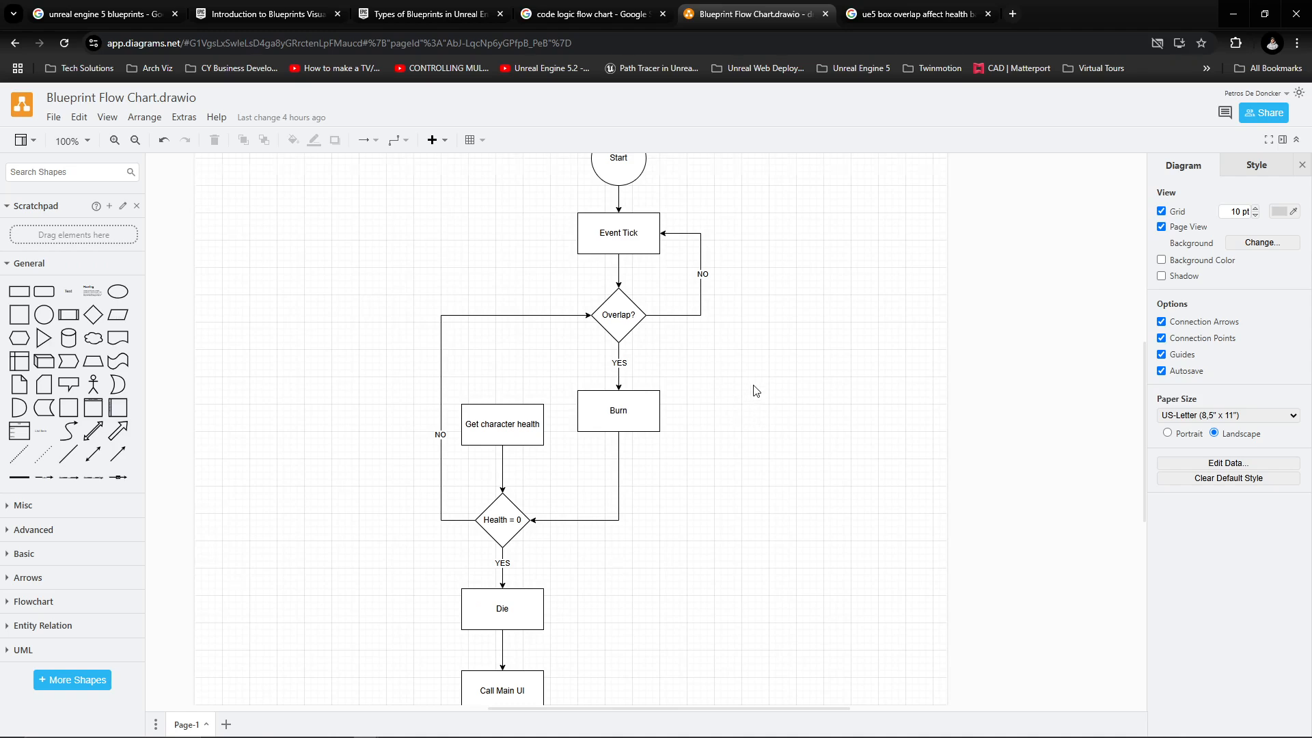
scroll(769, 389, up, 1)
scroll(823, 373, down, 1)
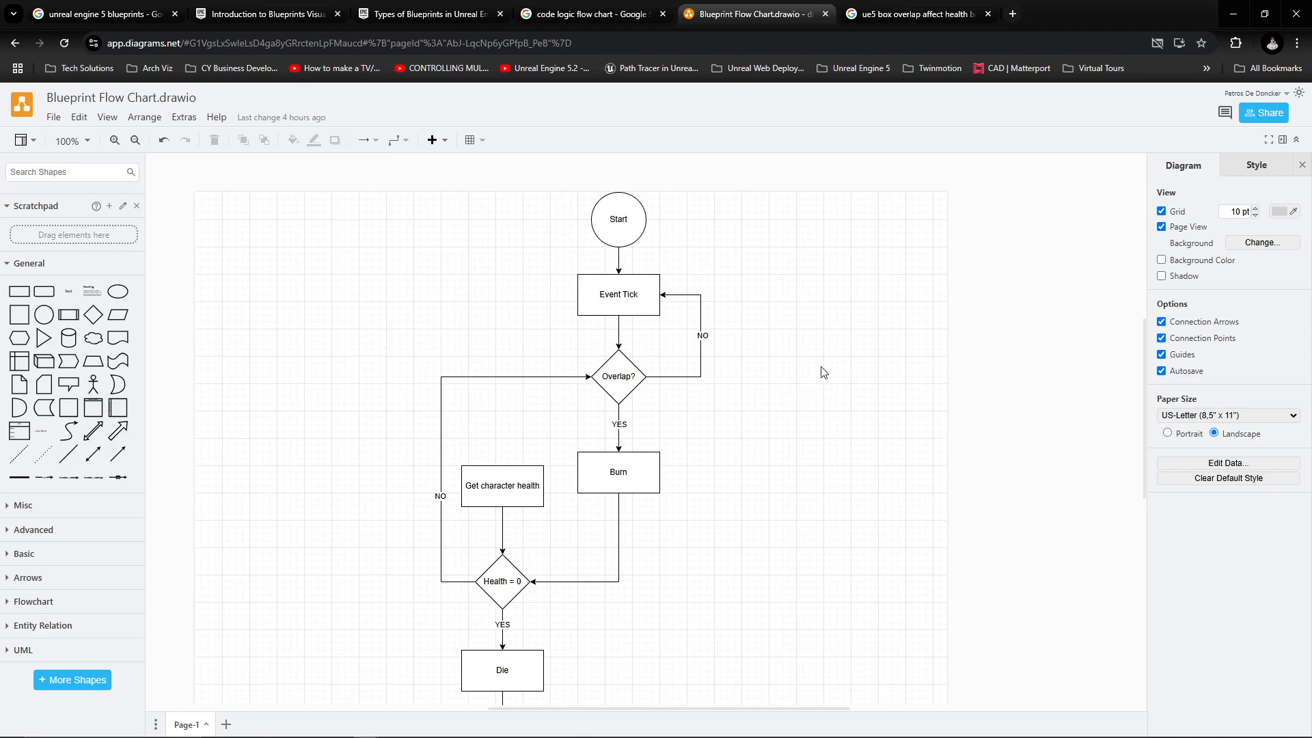
click(584, 21)
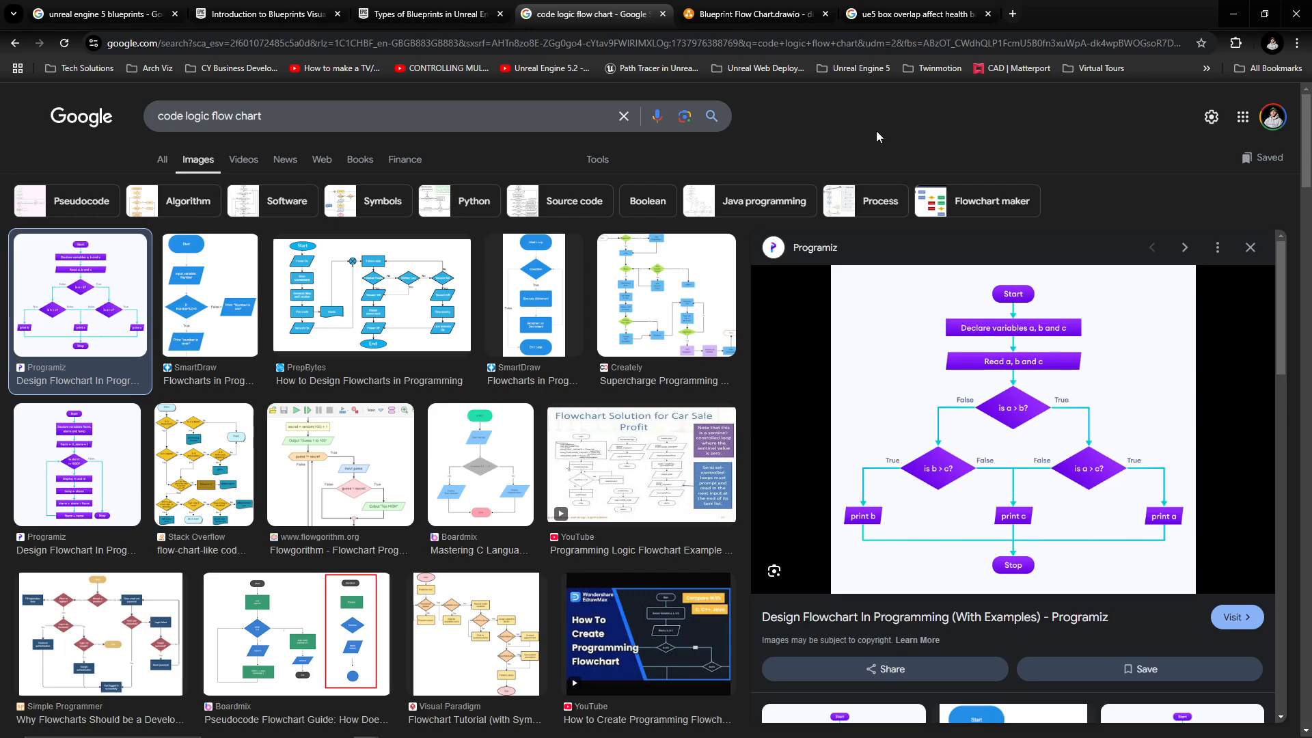
click(752, 14)
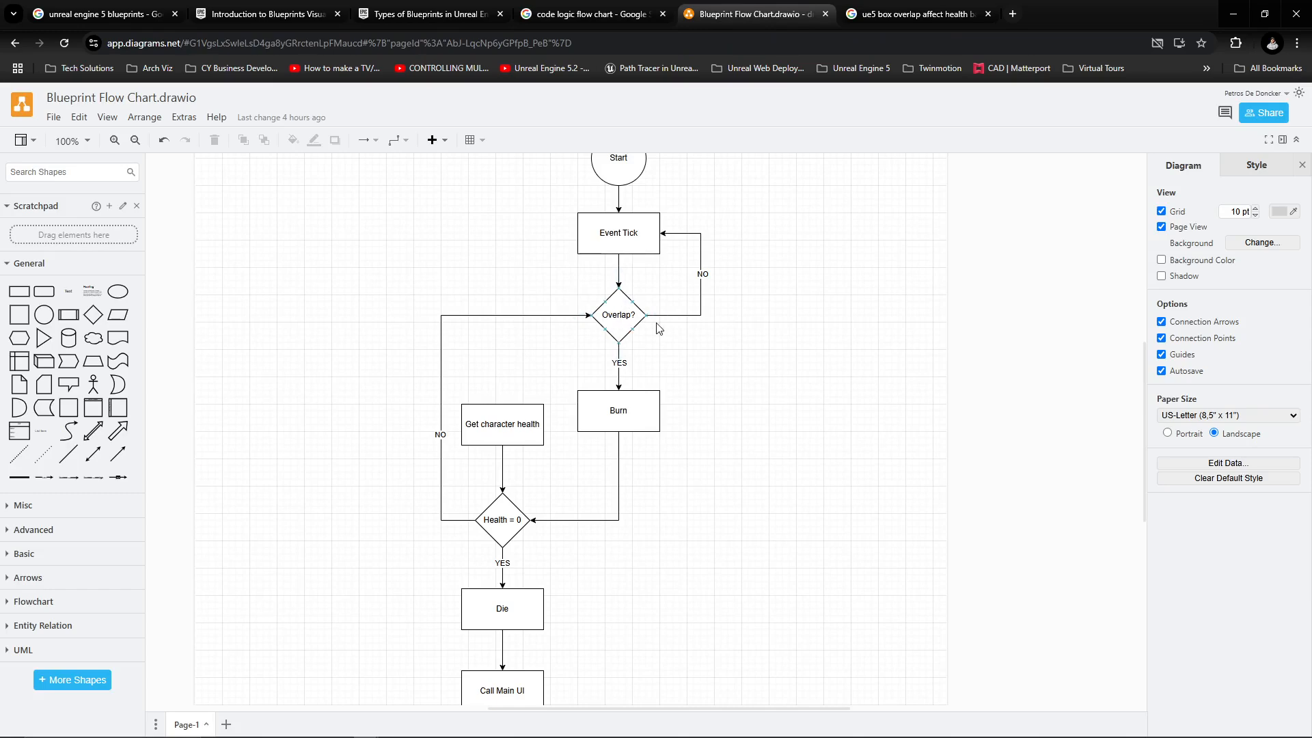
Step: Preview the Epic Games Developers and techarthub graphs in the Unreal Engine 5 blueprints image results and browse further examples
click(87, 14)
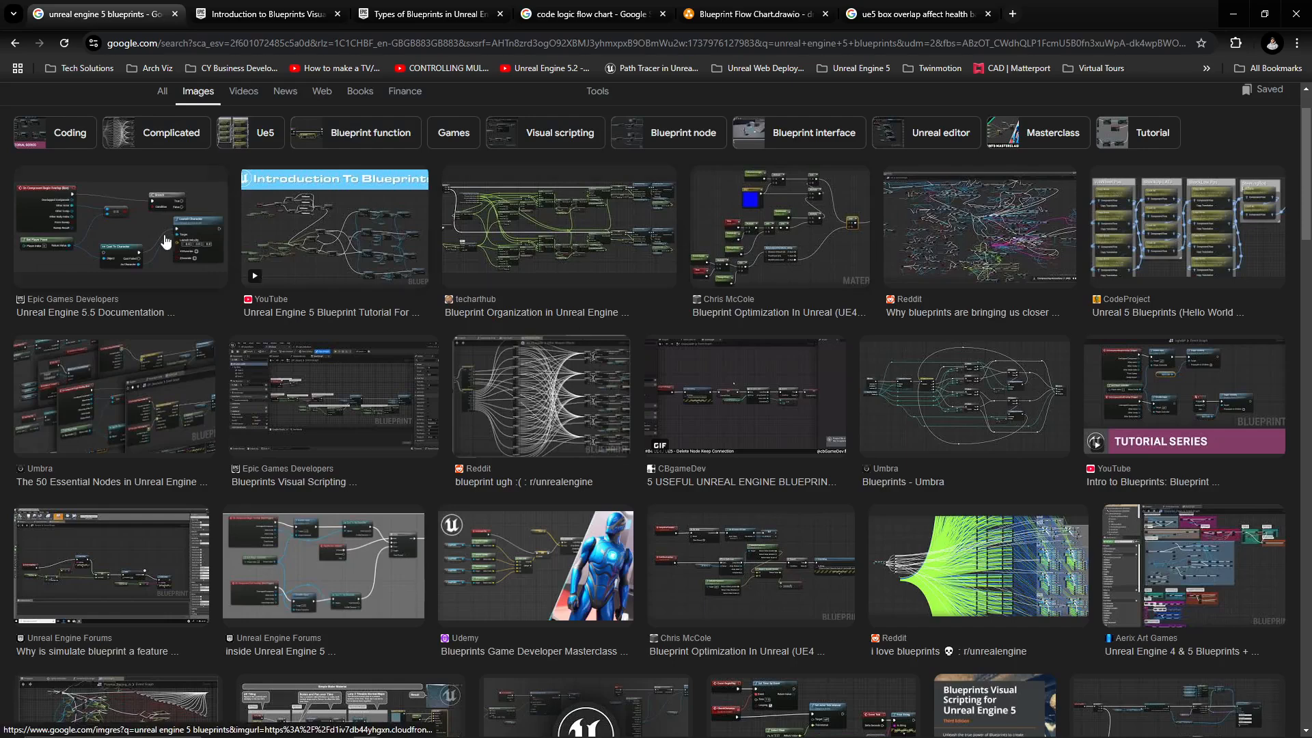
click(145, 230)
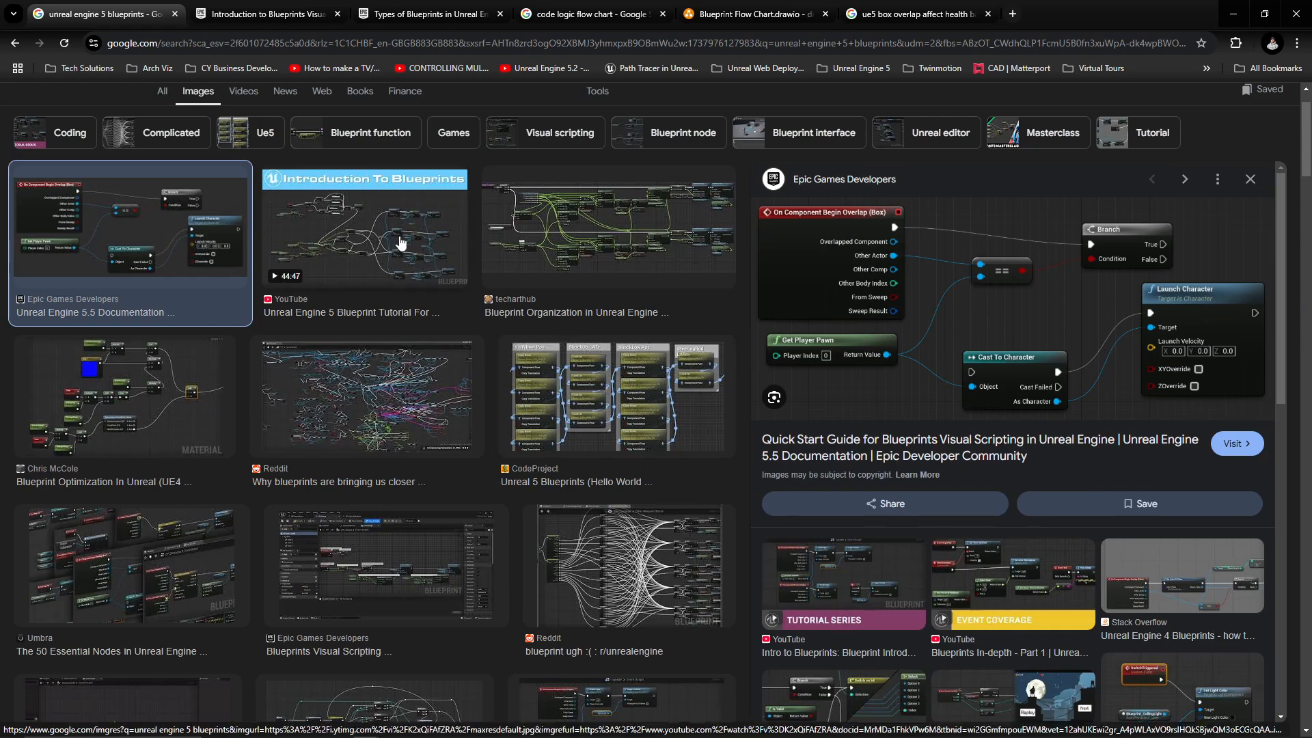
click(627, 239)
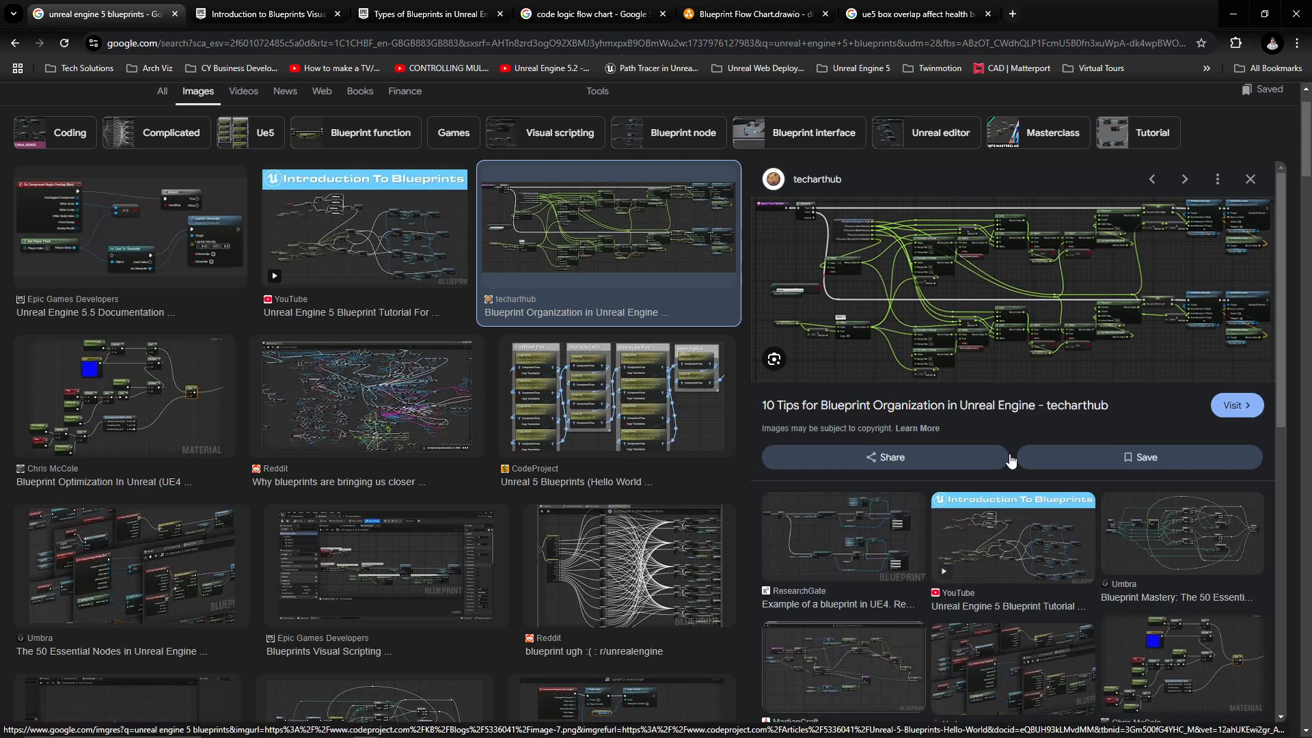
scroll(991, 441, down, 3)
scroll(580, 454, down, 3)
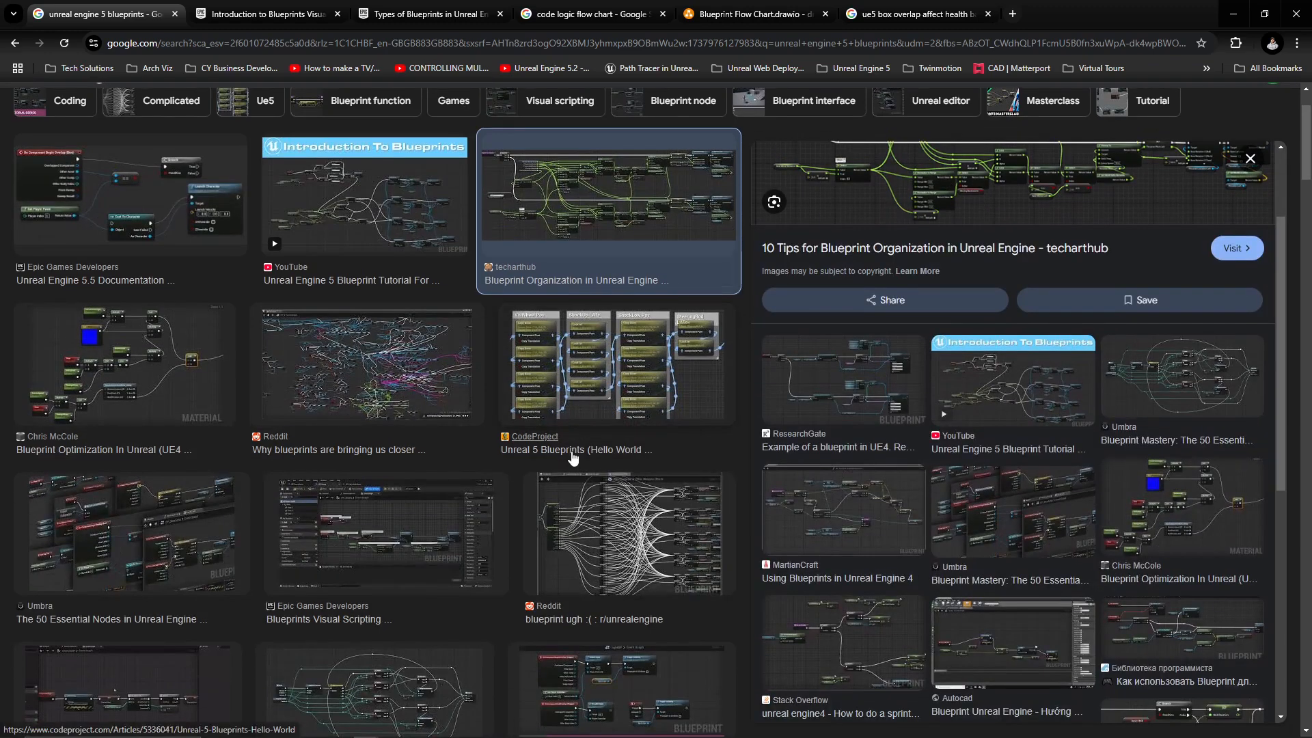
scroll(661, 419, down, 4)
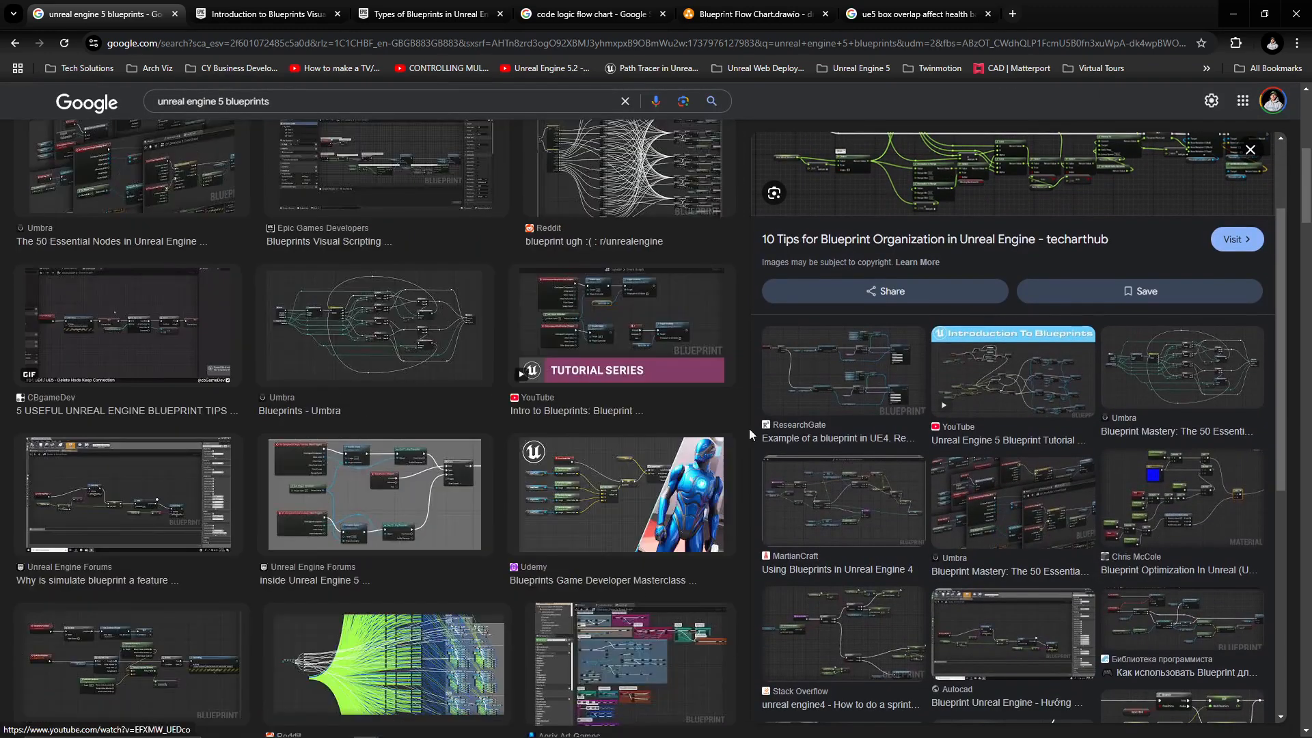
scroll(591, 455, up, 5)
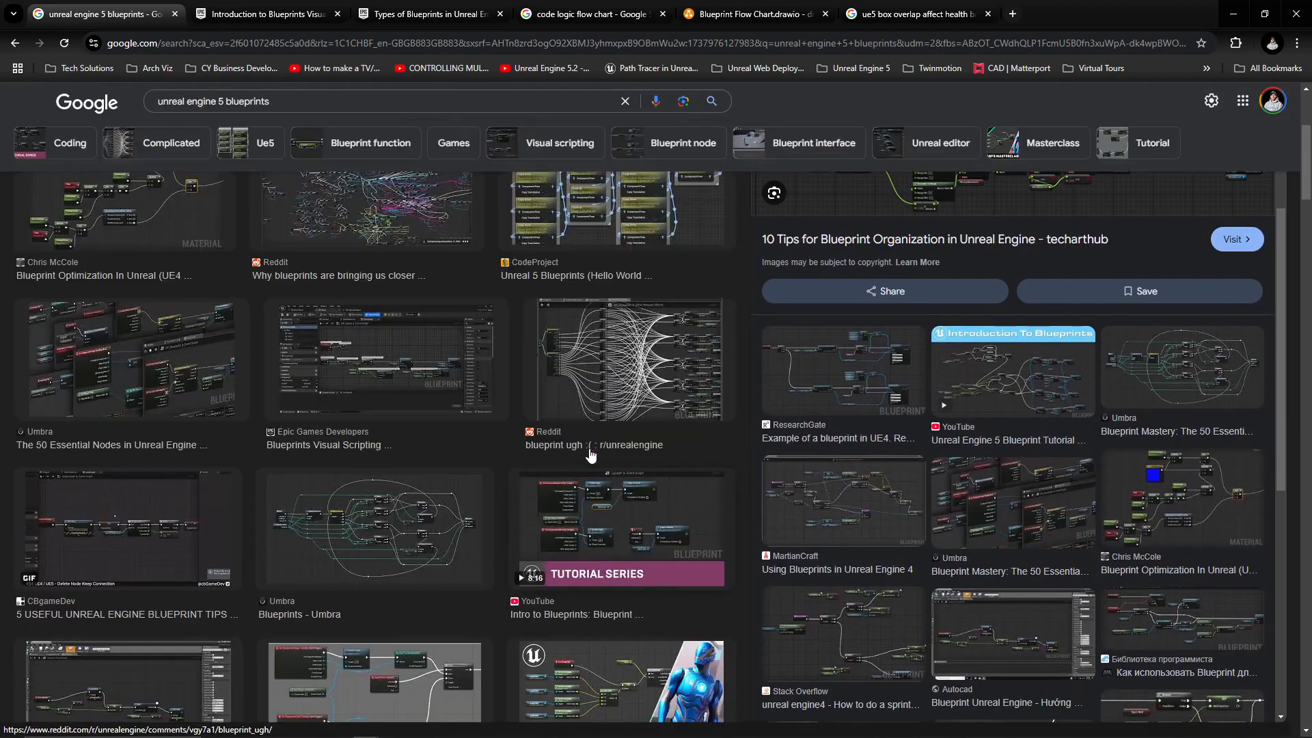
scroll(591, 455, up, 3)
Step: Return to the Blueprint Flow Chart diagram and examine its Event Tick loop, overlap decision, burn branch and character health check
click(903, 15)
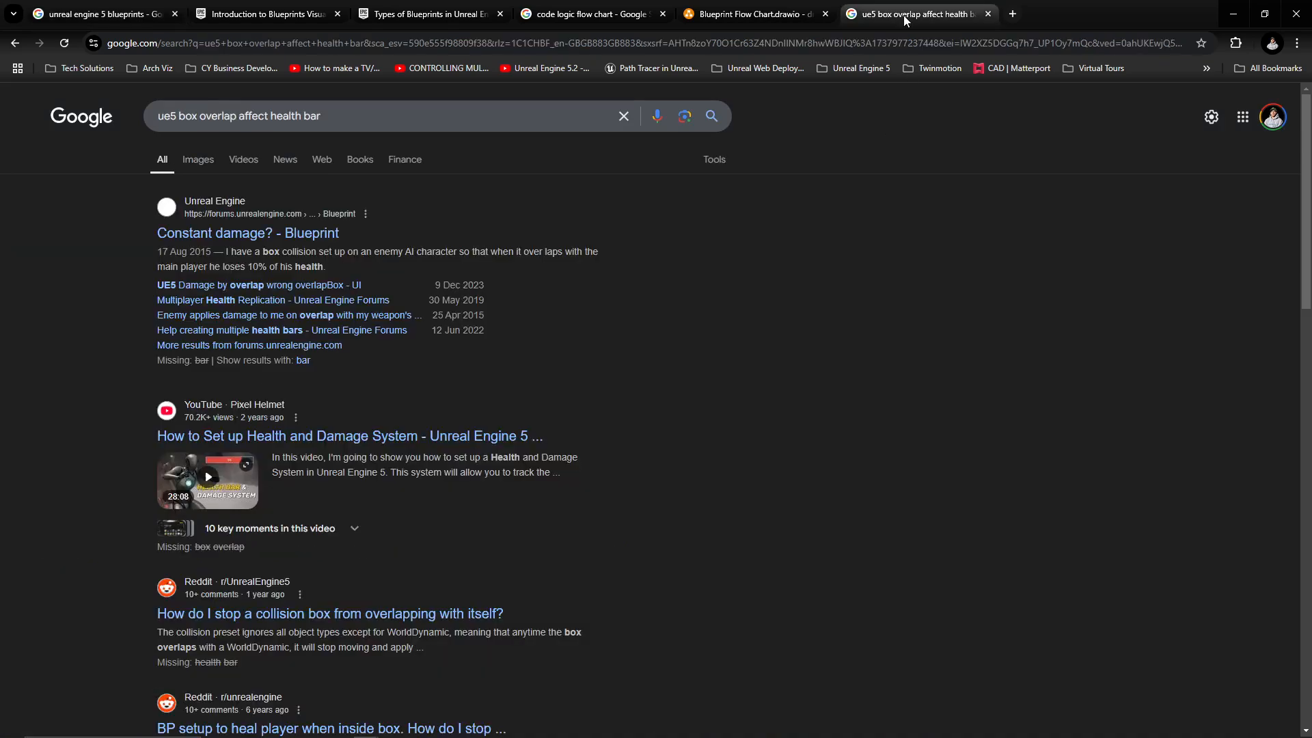
click(756, 14)
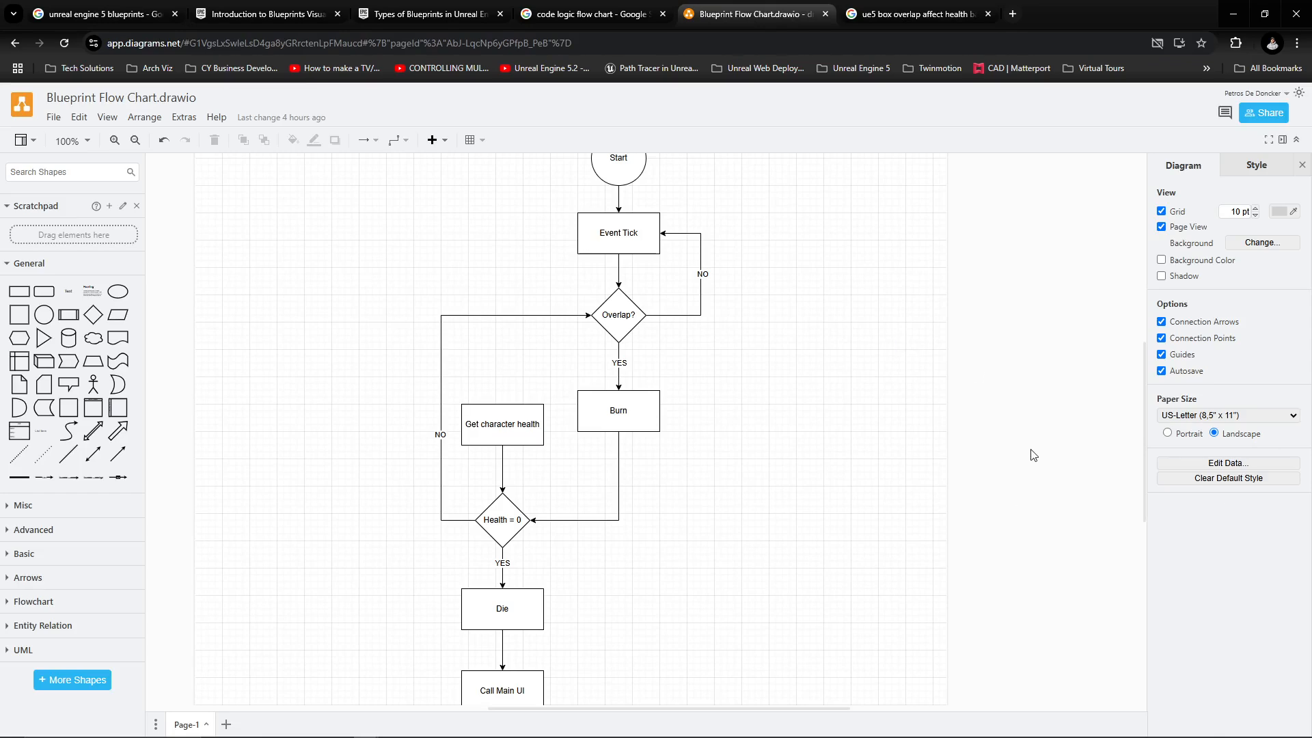
scroll(983, 431, up, 1)
scroll(909, 420, down, 1)
click(486, 425)
click(567, 355)
scroll(809, 388, down, 1)
scroll(813, 384, down, 2)
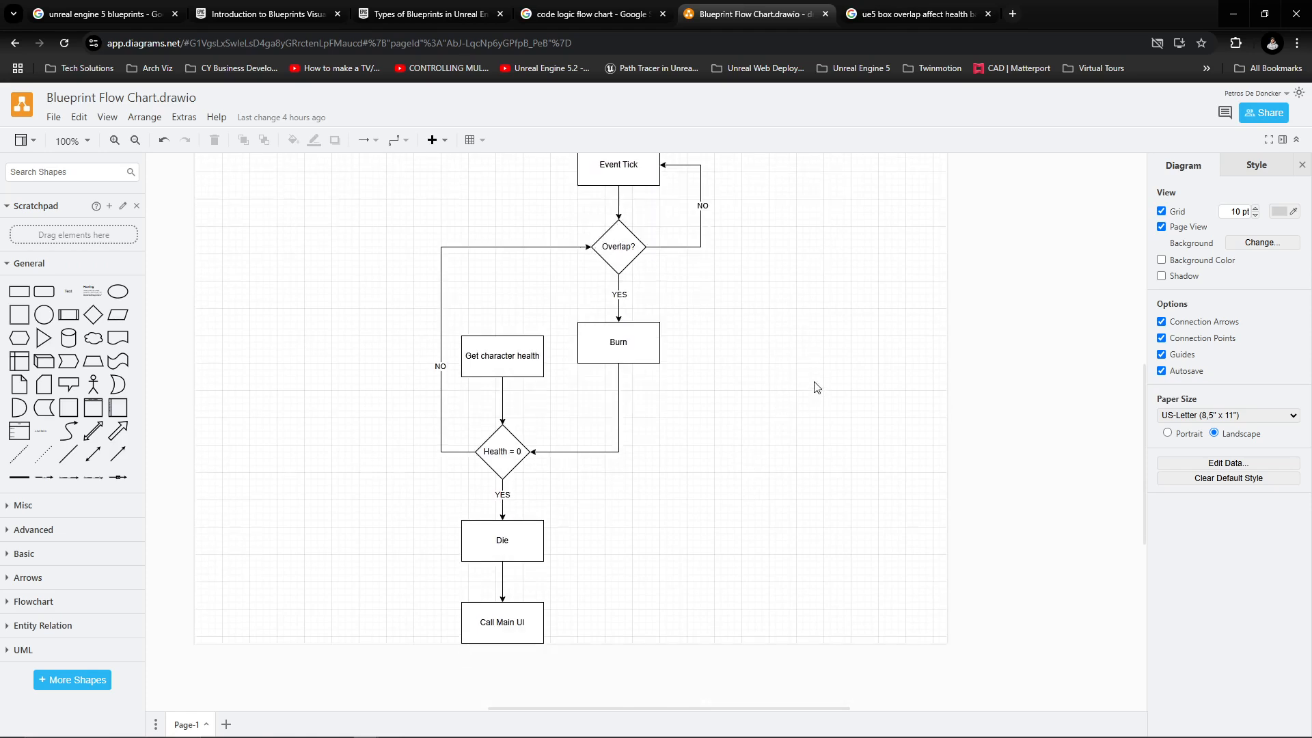
scroll(826, 392, up, 5)
scroll(823, 395, down, 2)
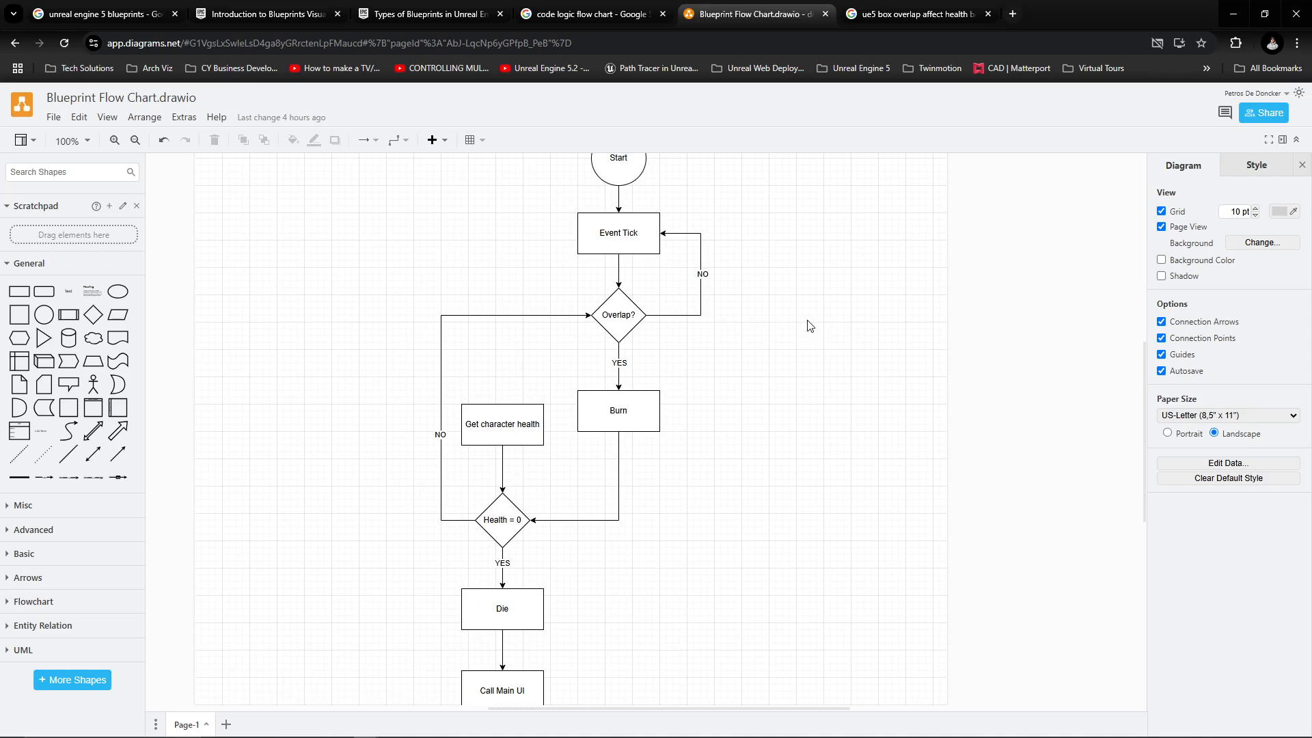
scroll(810, 328, up, 2)
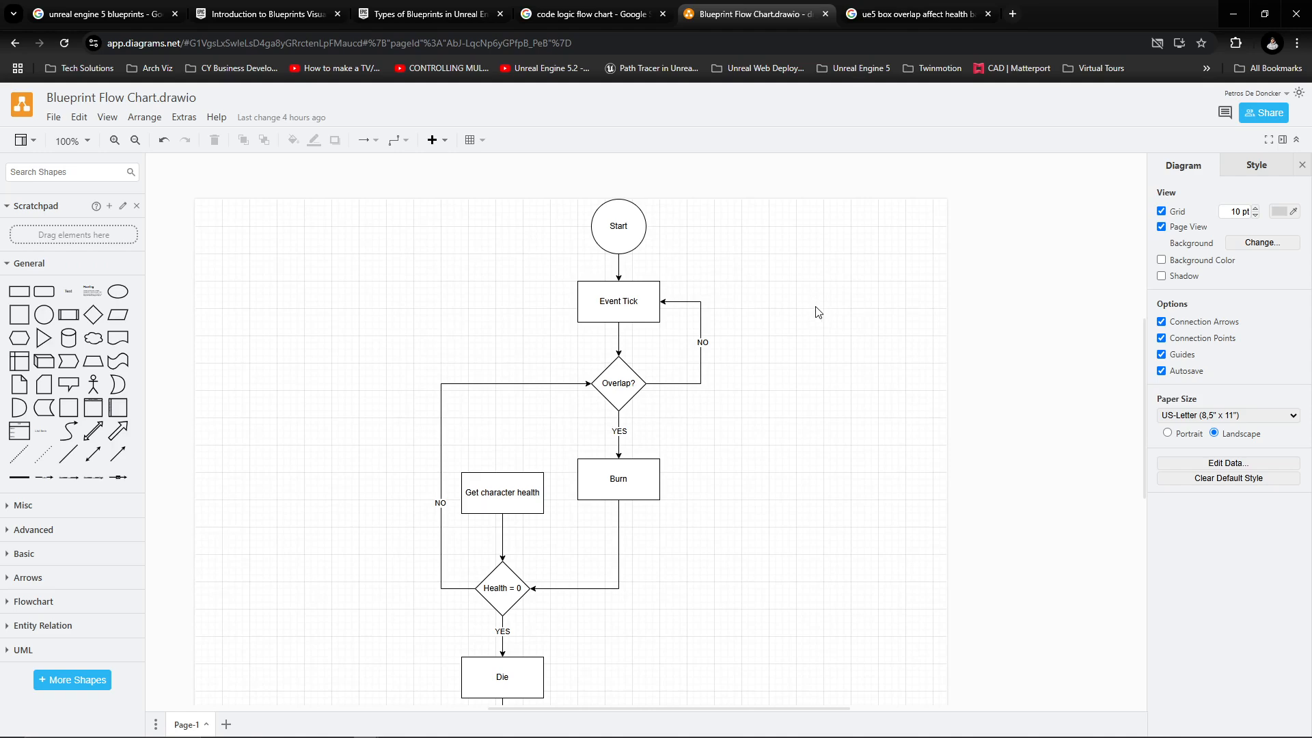
scroll(840, 365, up, 2)
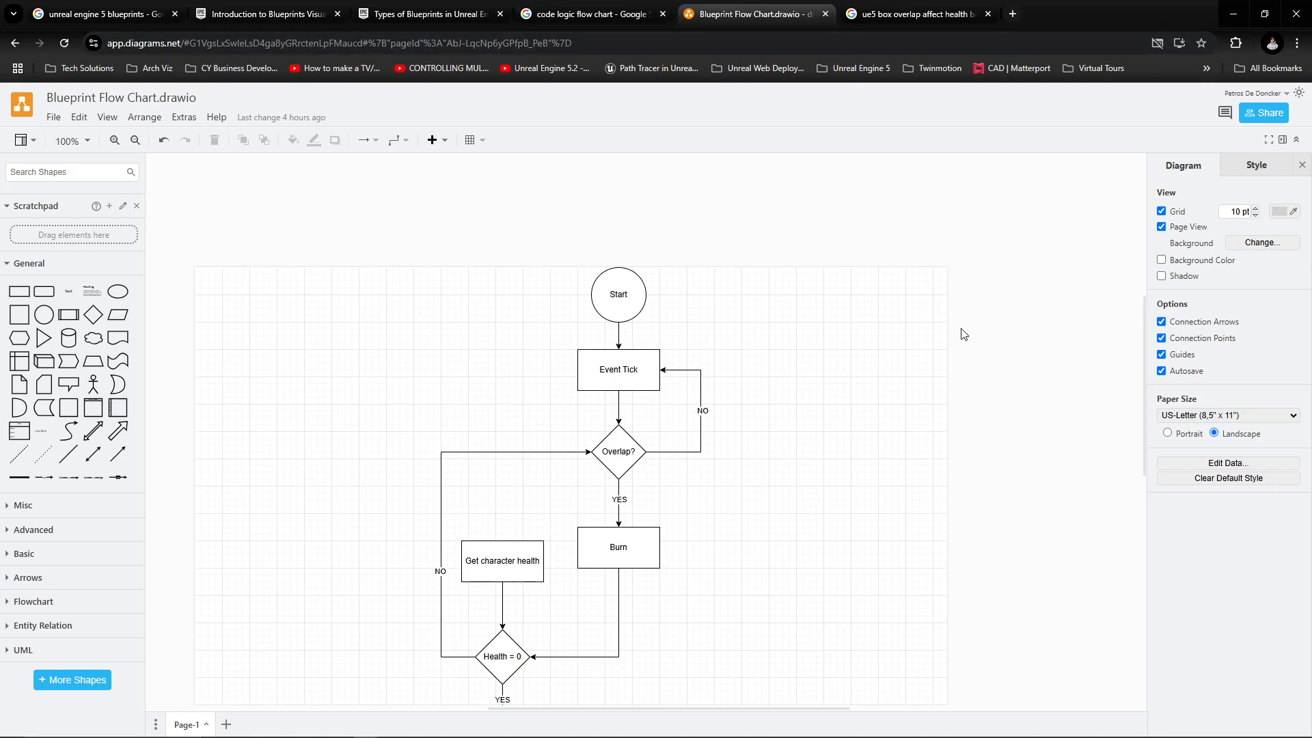
scroll(953, 328, down, 2)
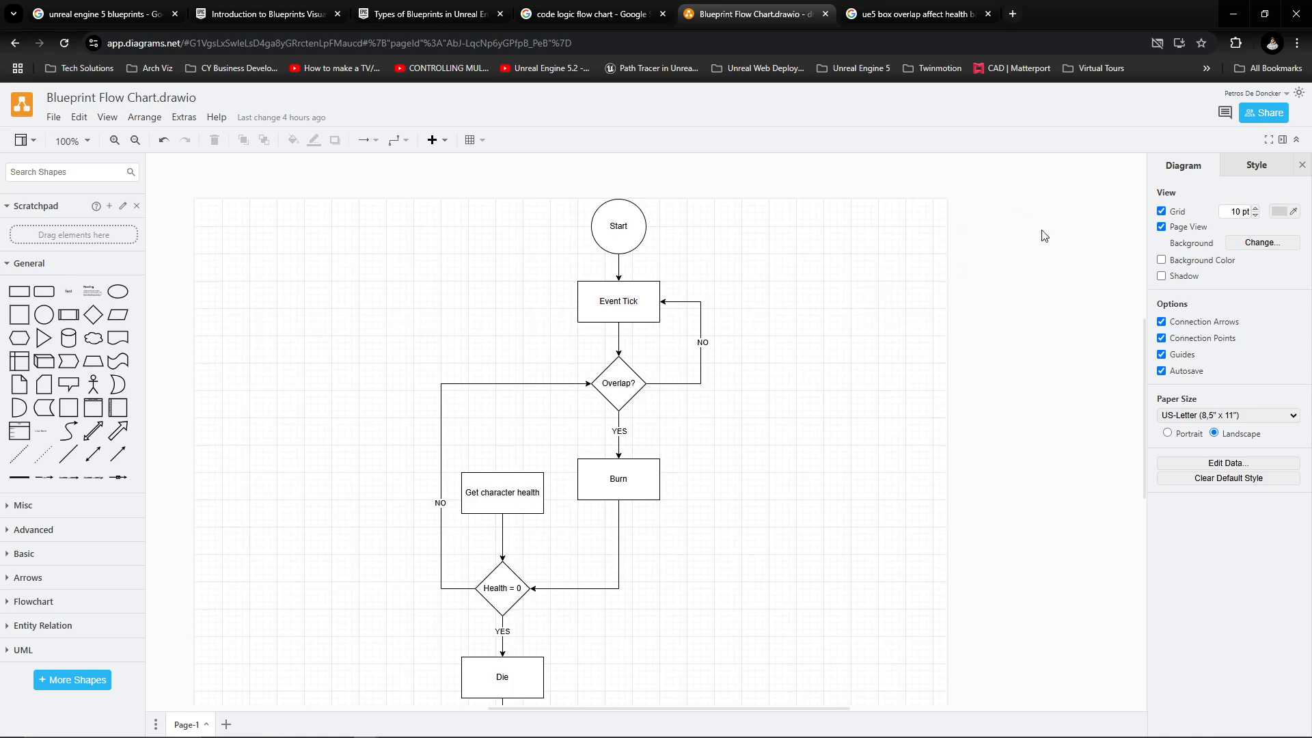
scroll(995, 257, down, 2)
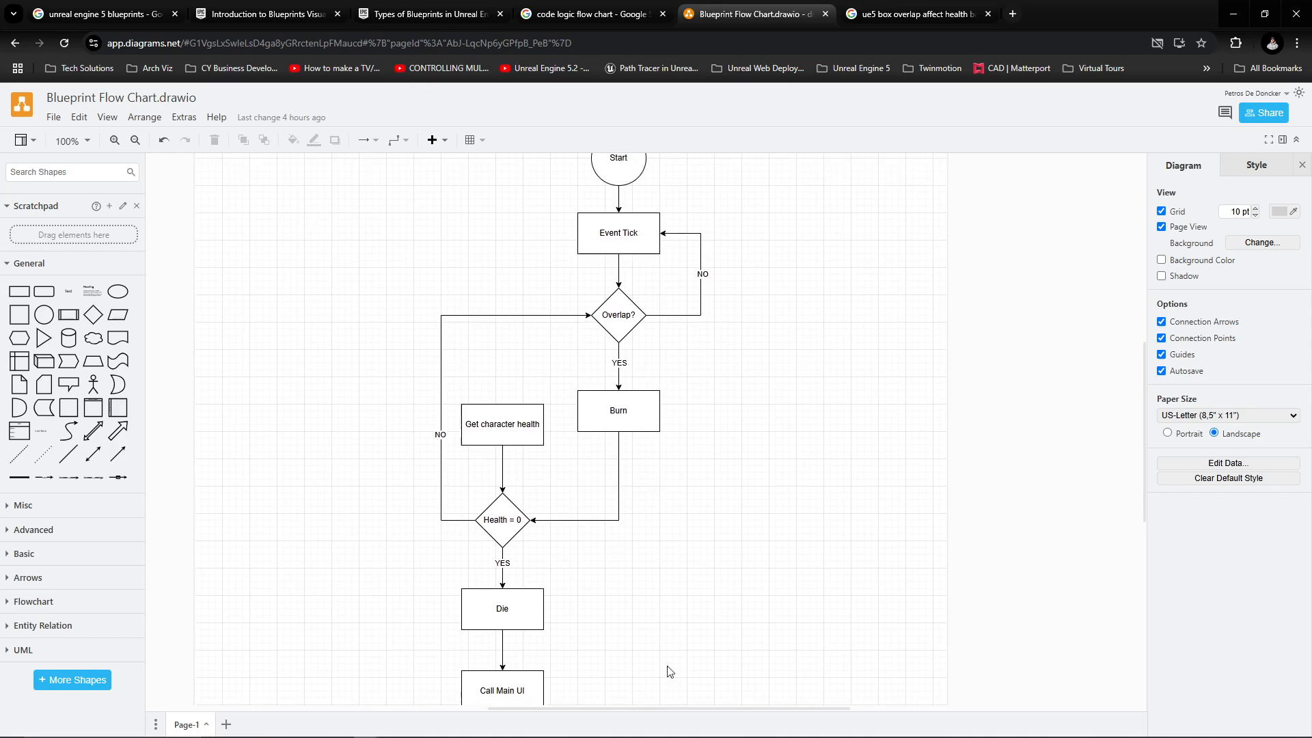
scroll(904, 367, up, 2)
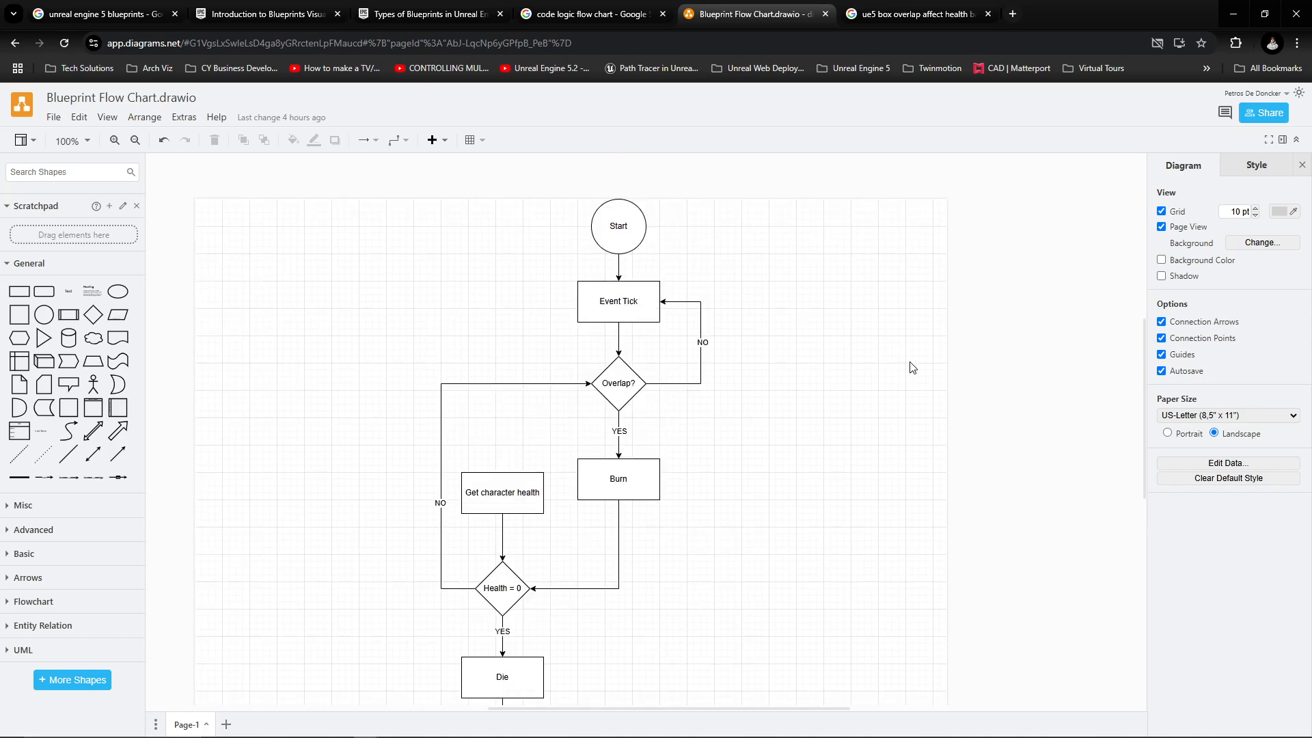
scroll(906, 364, down, 2)
mouse_move(843, 719)
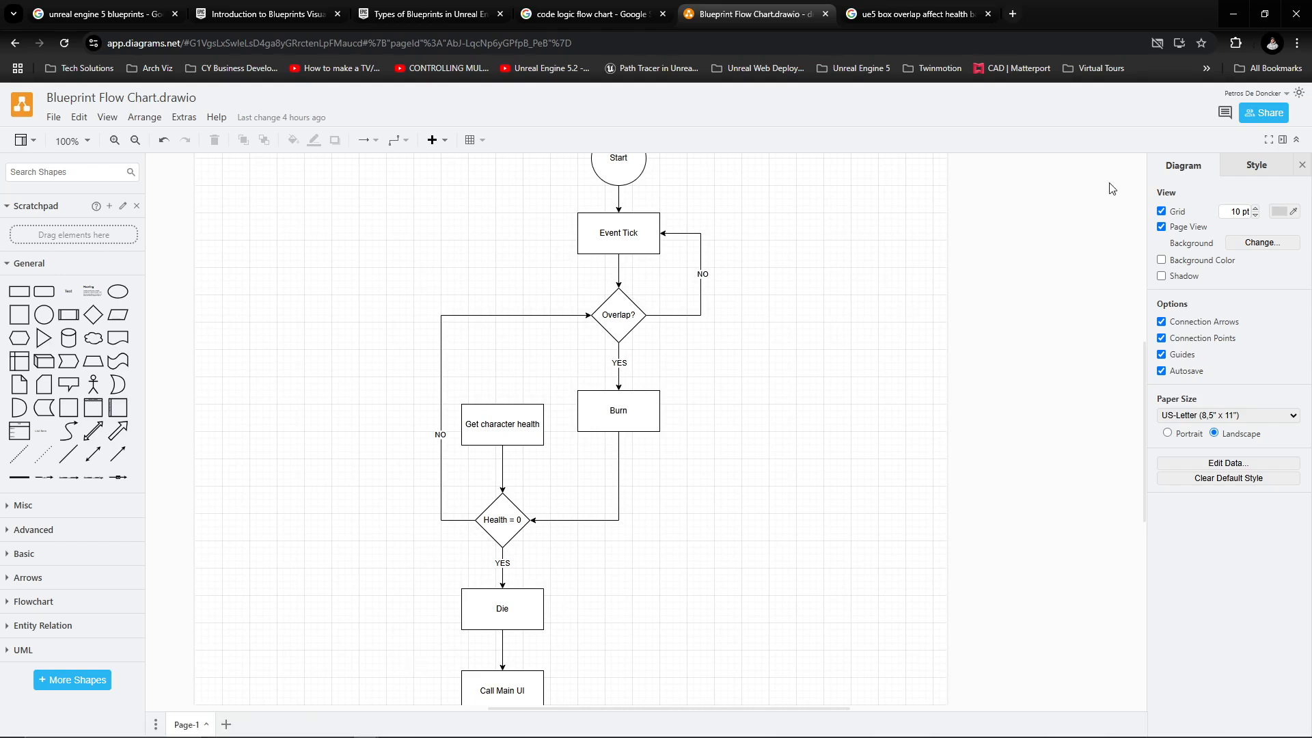
Step: Switch to the HelloWorld project in Unreal Editor and widen the level viewport
click(442, 728)
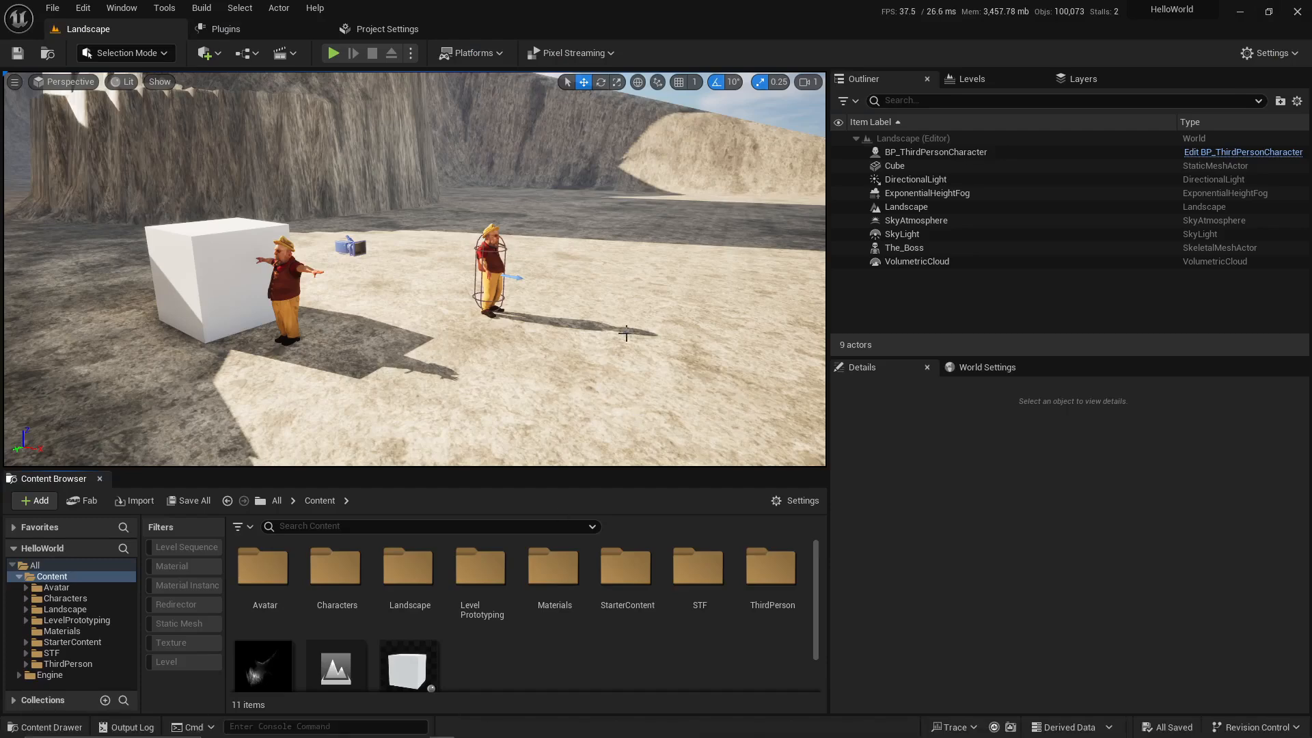
right_drag(623, 314, 782, 358)
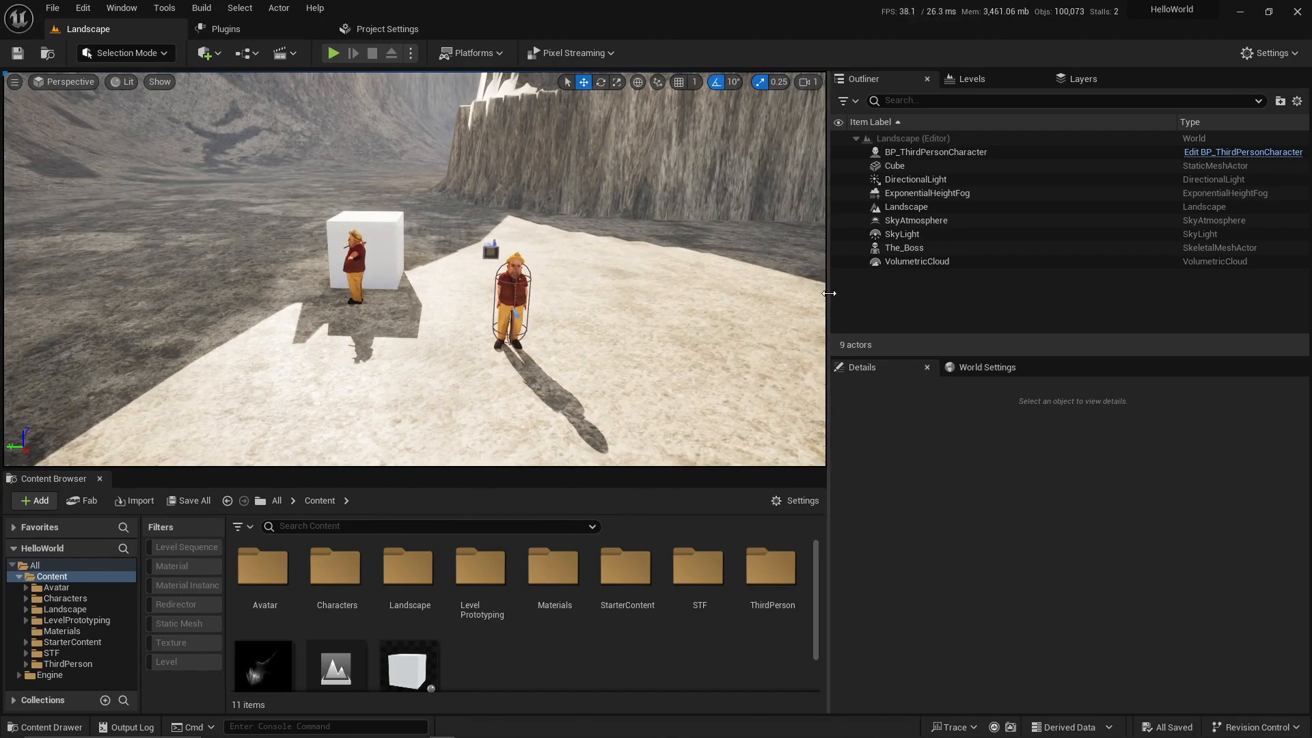
drag(829, 293, 1035, 293)
right_drag(787, 288, 751, 308)
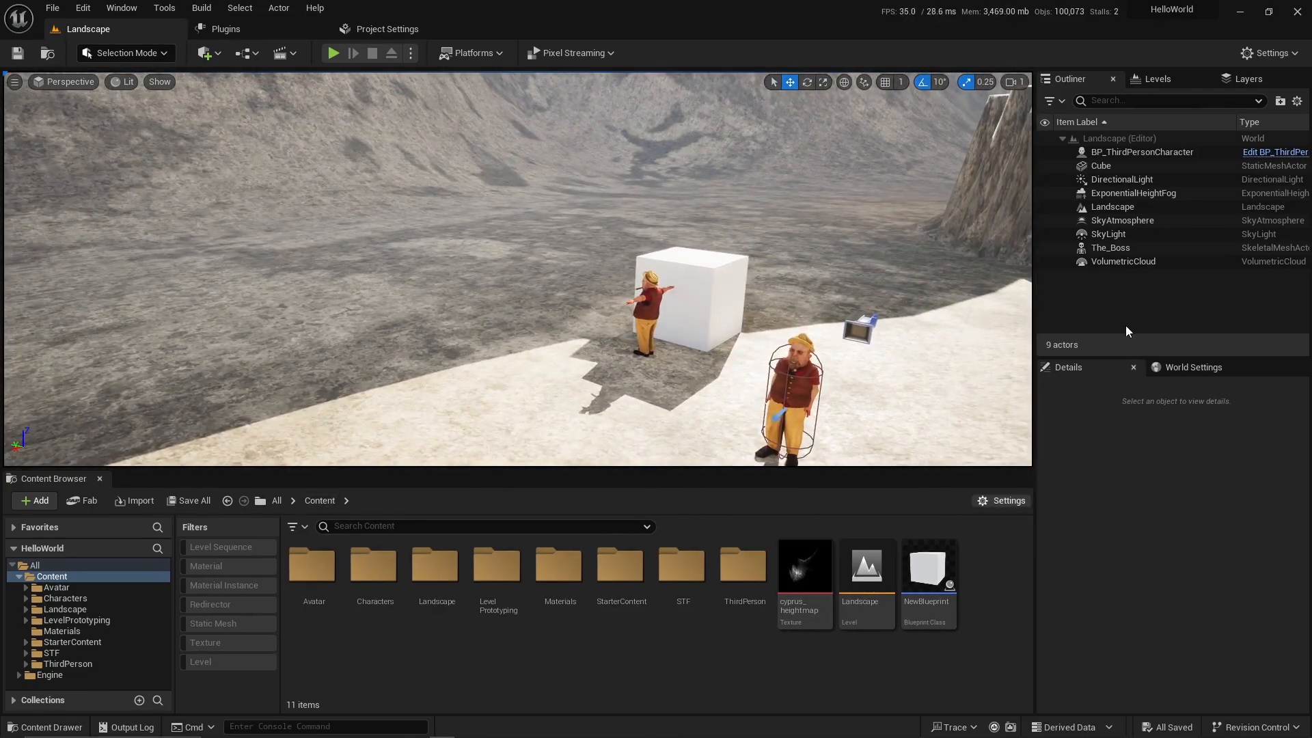
drag(1035, 296, 1004, 297)
Step: Inspect the cube and characters in the level, start a play session and run the character across the sand and the shadowed ground
right_drag(785, 293, 847, 292)
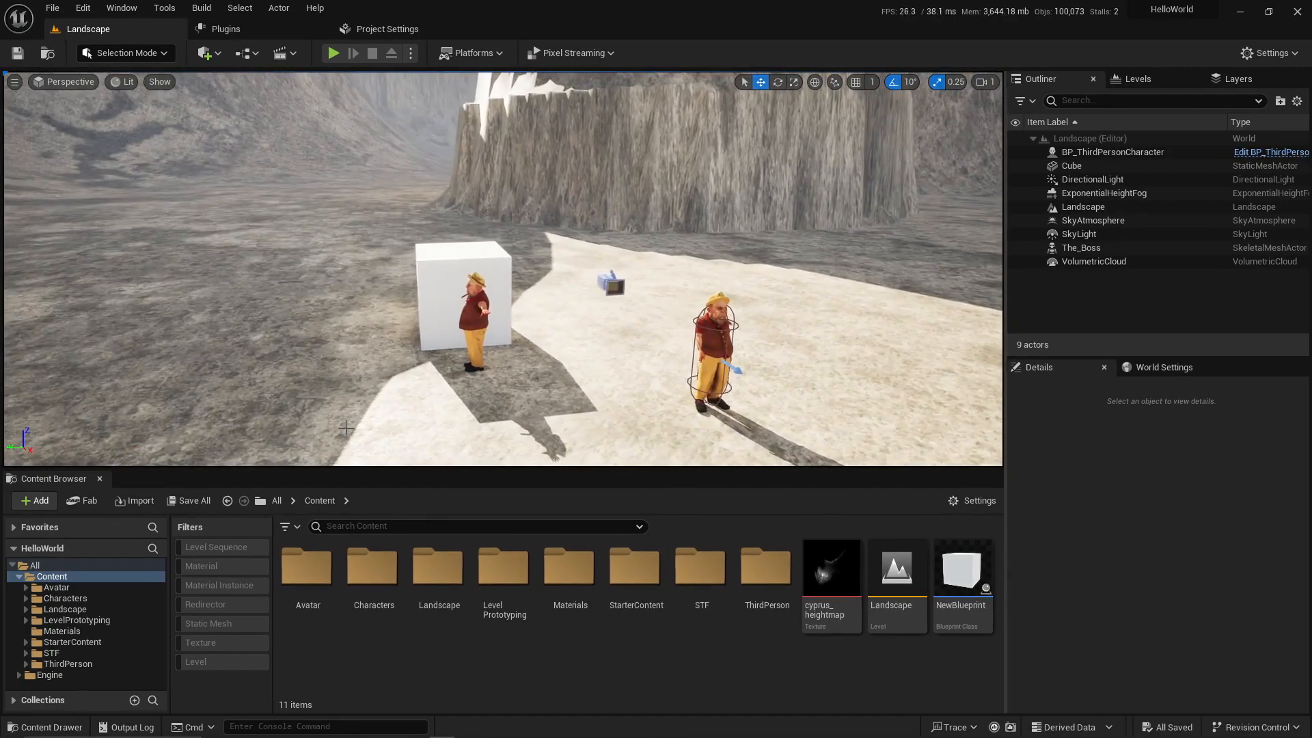
mouse_move(547, 307)
mouse_down()
mouse_move(533, 304)
mouse_move(540, 260)
mouse_move(523, 311)
mouse_up()
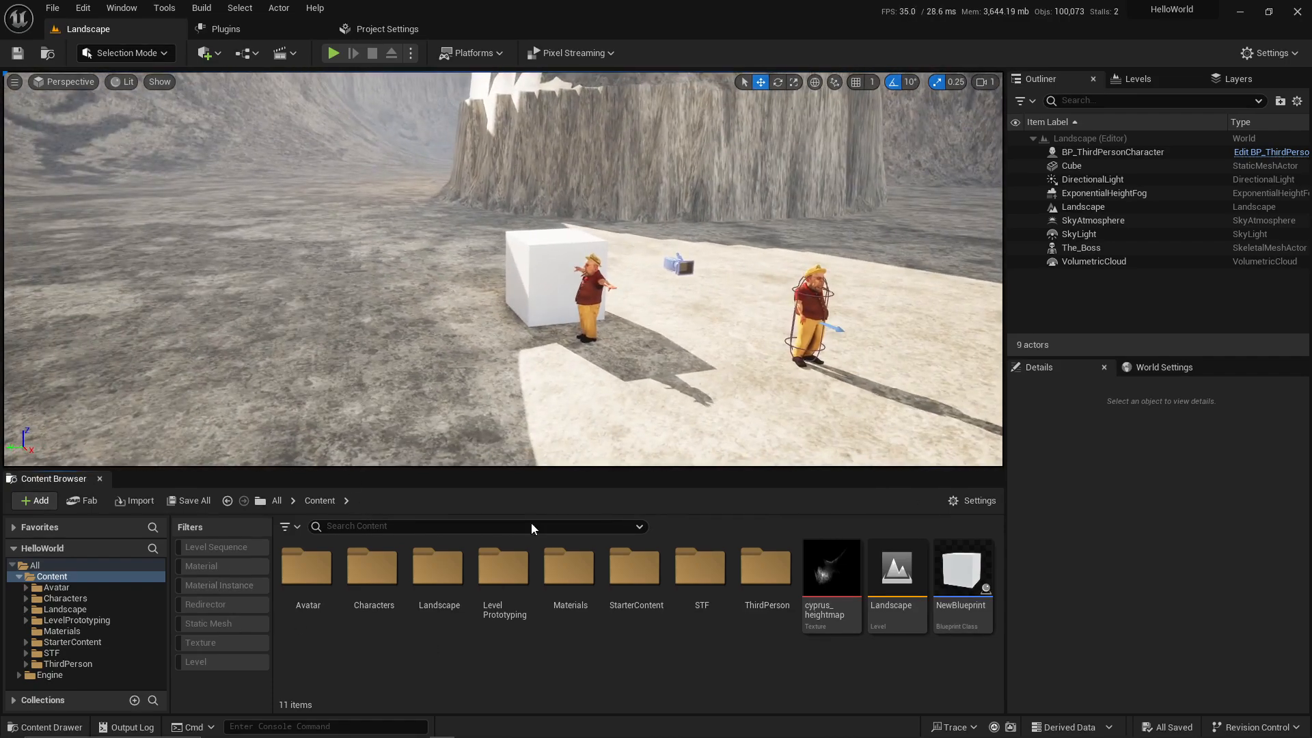
drag(590, 349, 567, 350)
right_drag(567, 350, 569, 309)
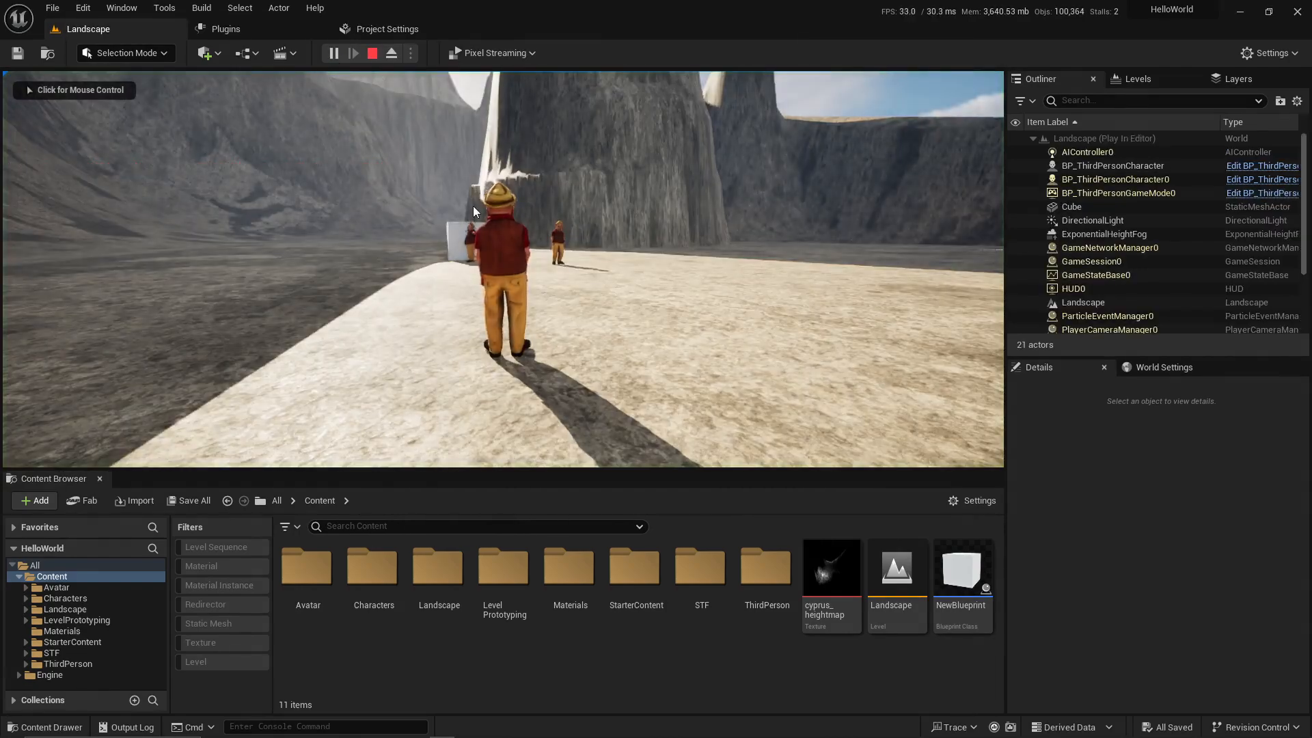
click(473, 207)
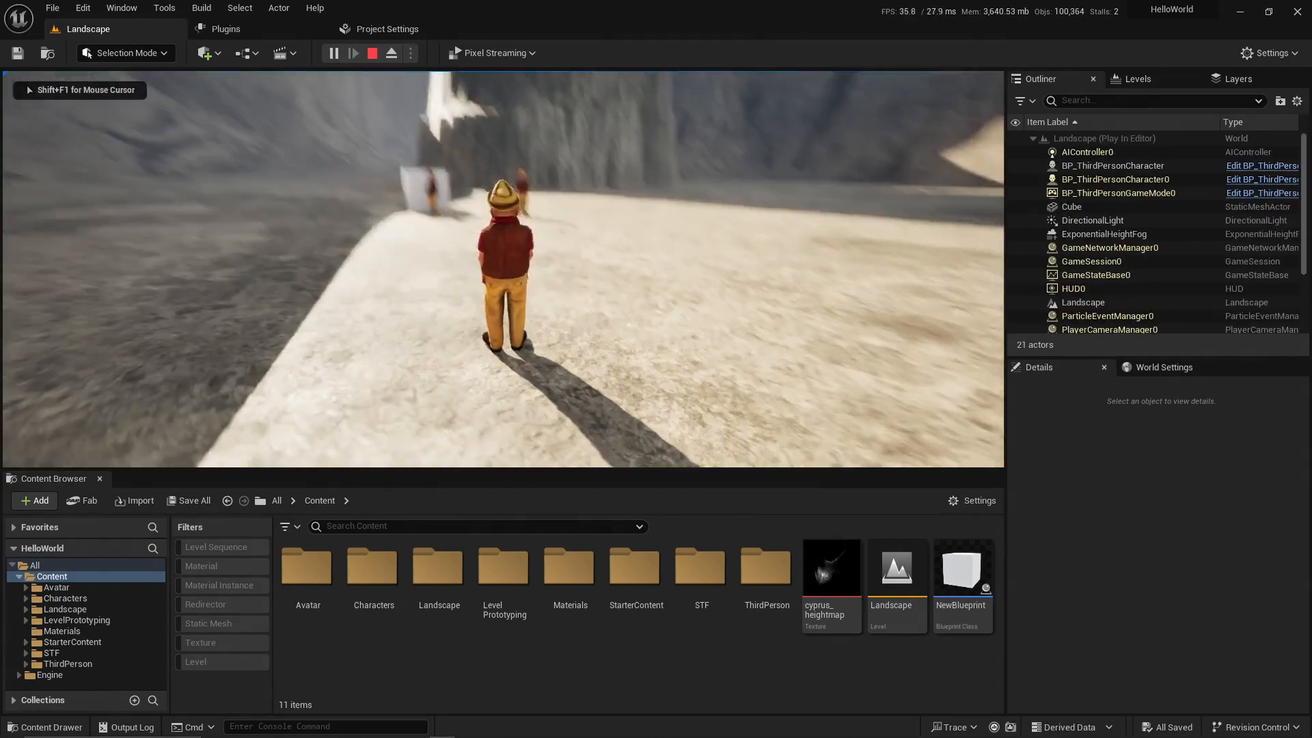
key(w)
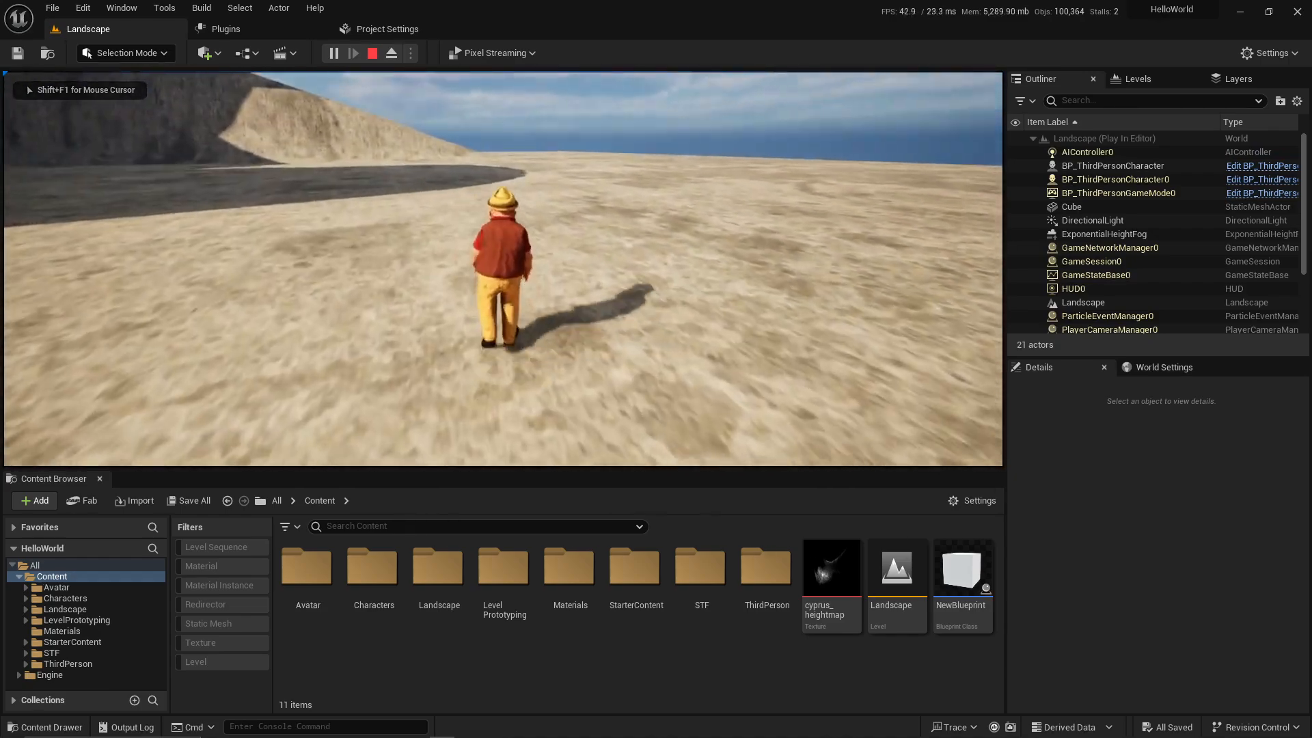
key(w)
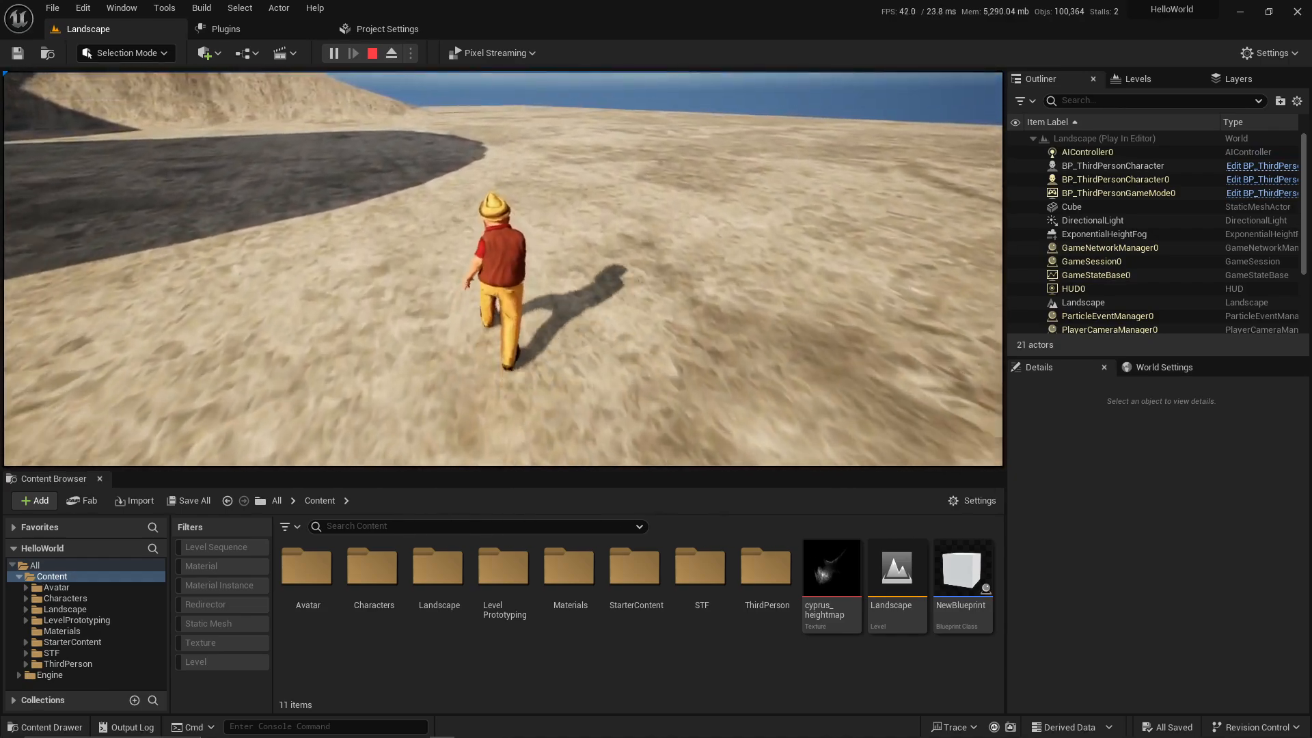
key(w)
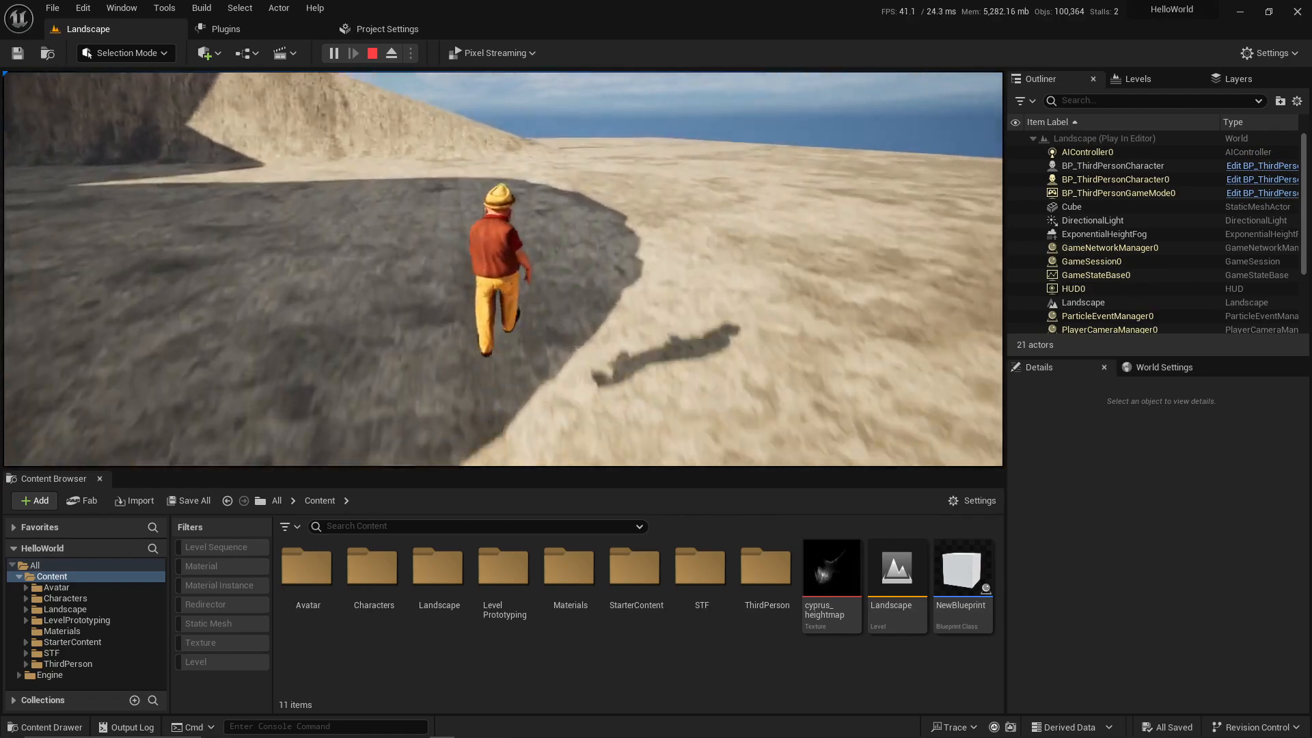
key(w)
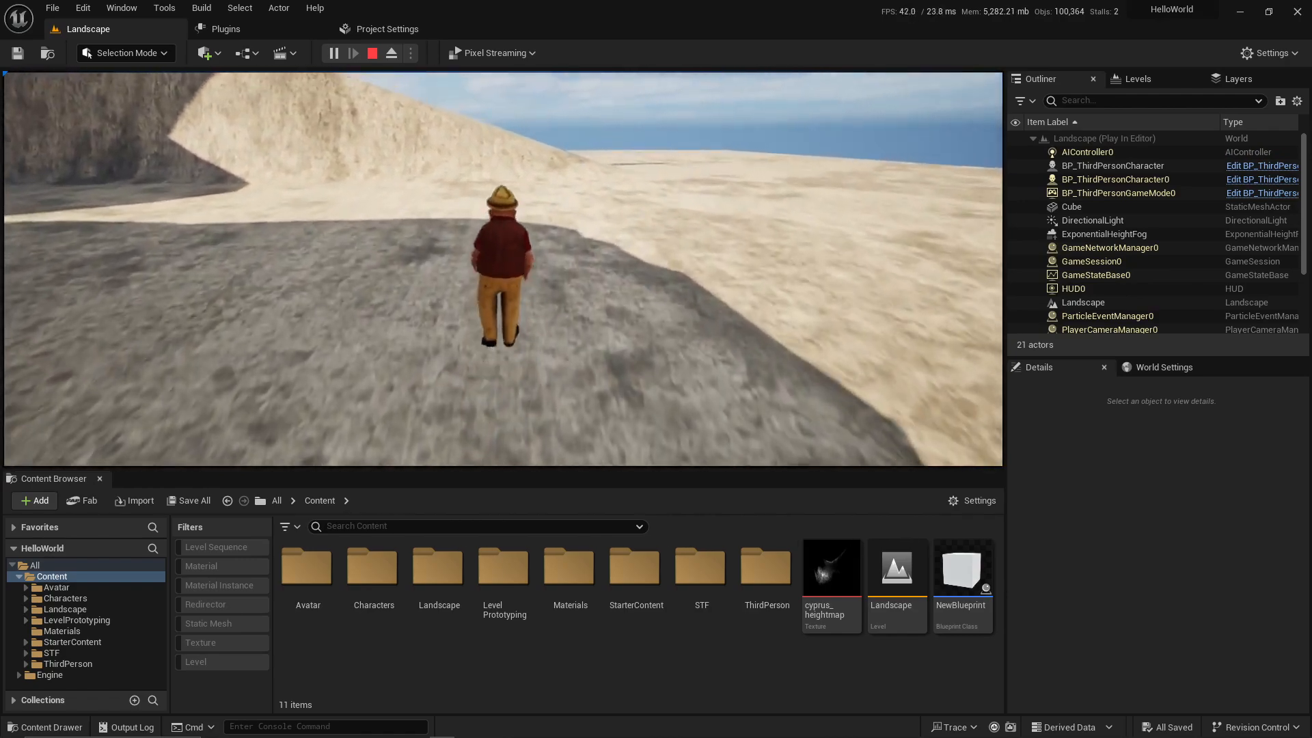
key(w)
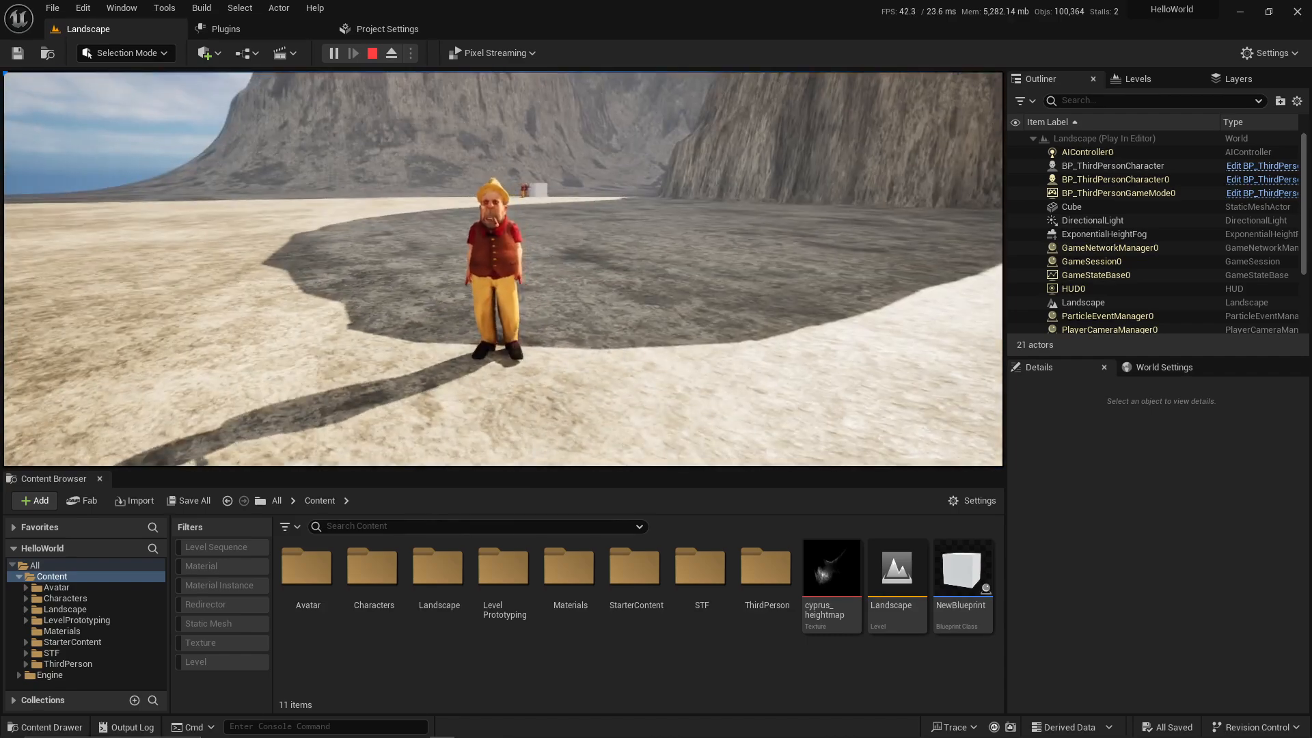
Step: Run the character back across the shadowed ground towards the white cube and end the play session
key(w)
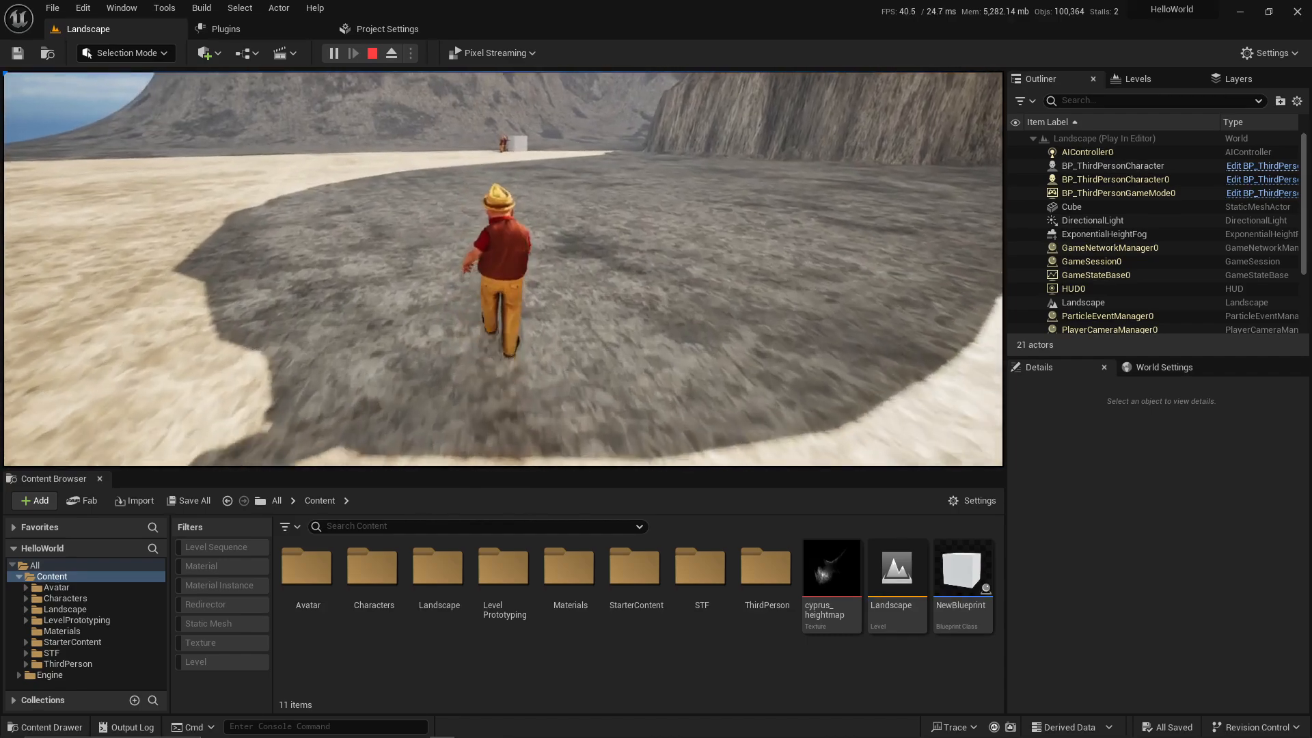
key(a)
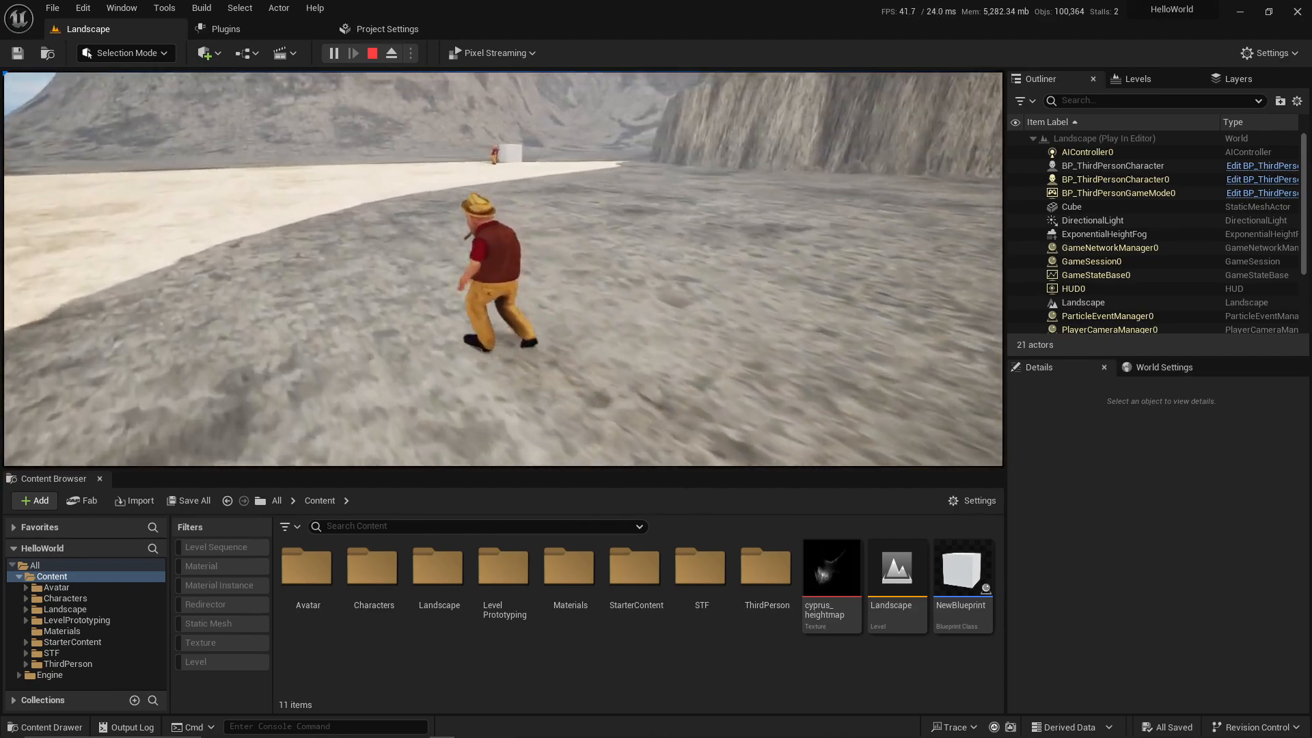
key(a)
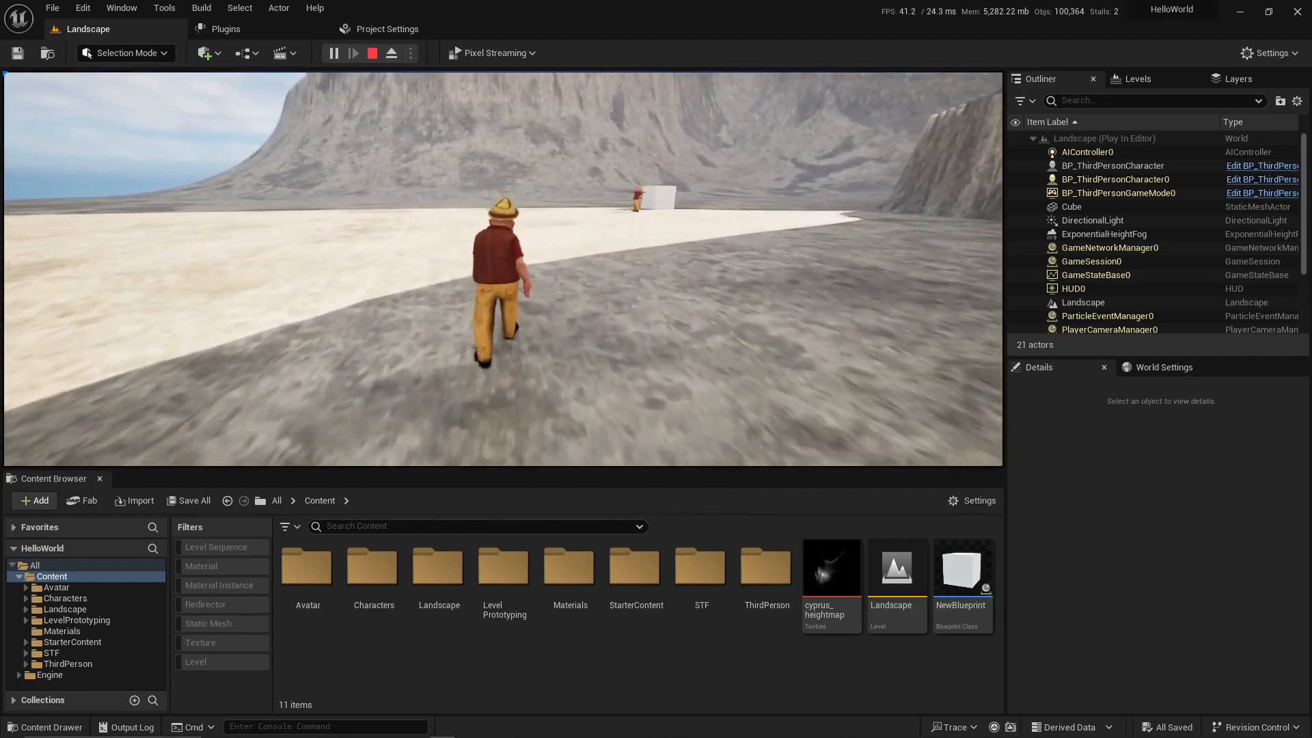
key(a)
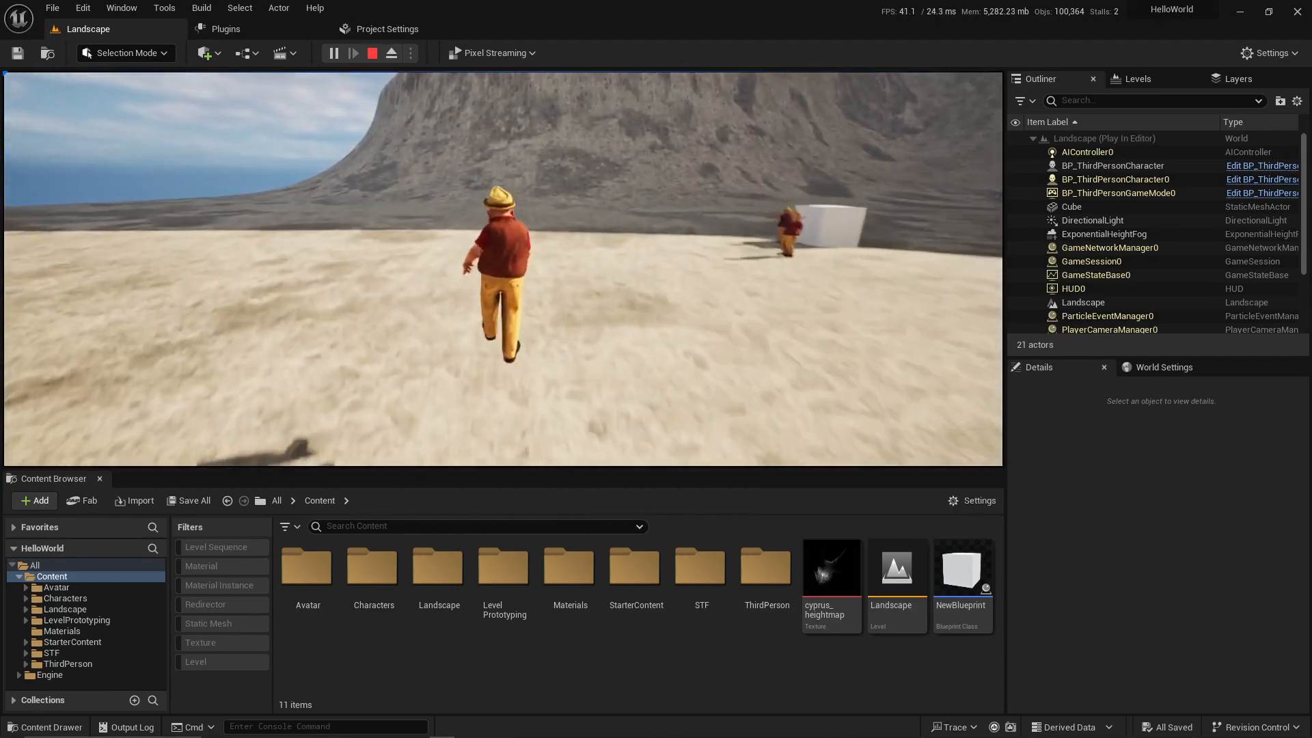
key(w)
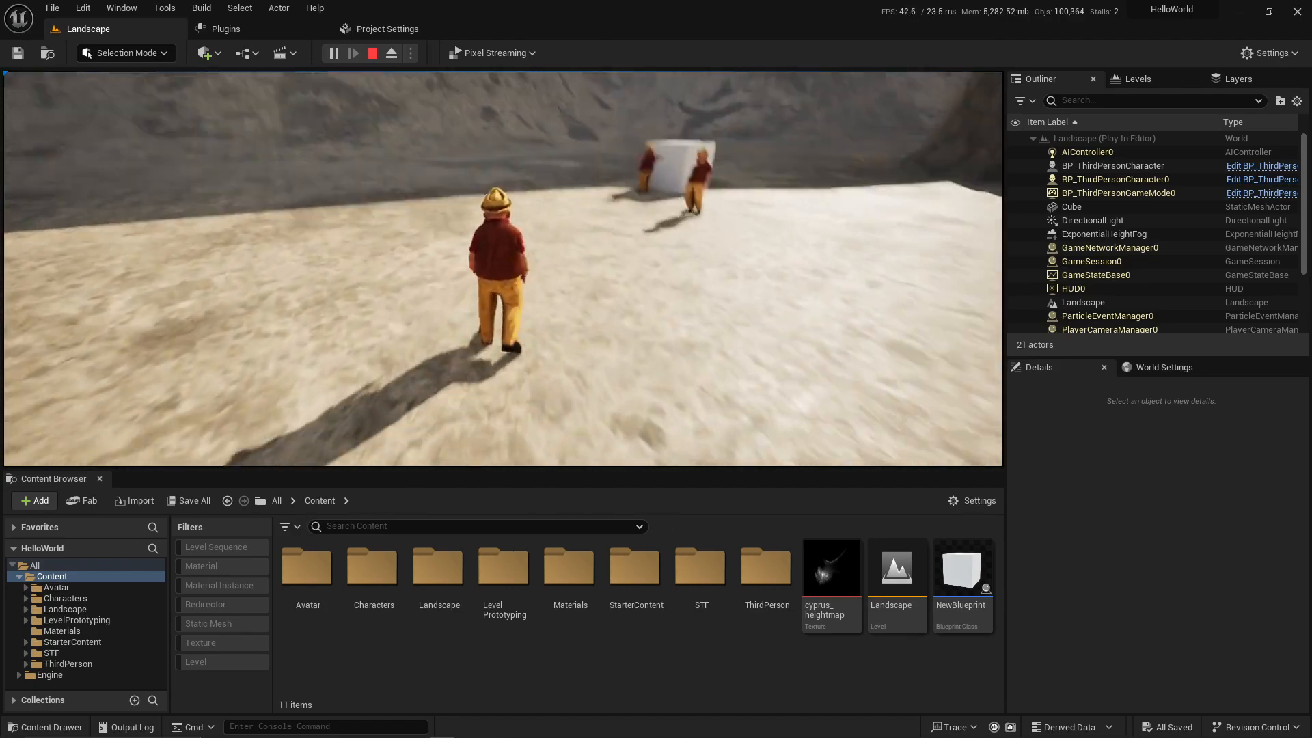
key(Escape)
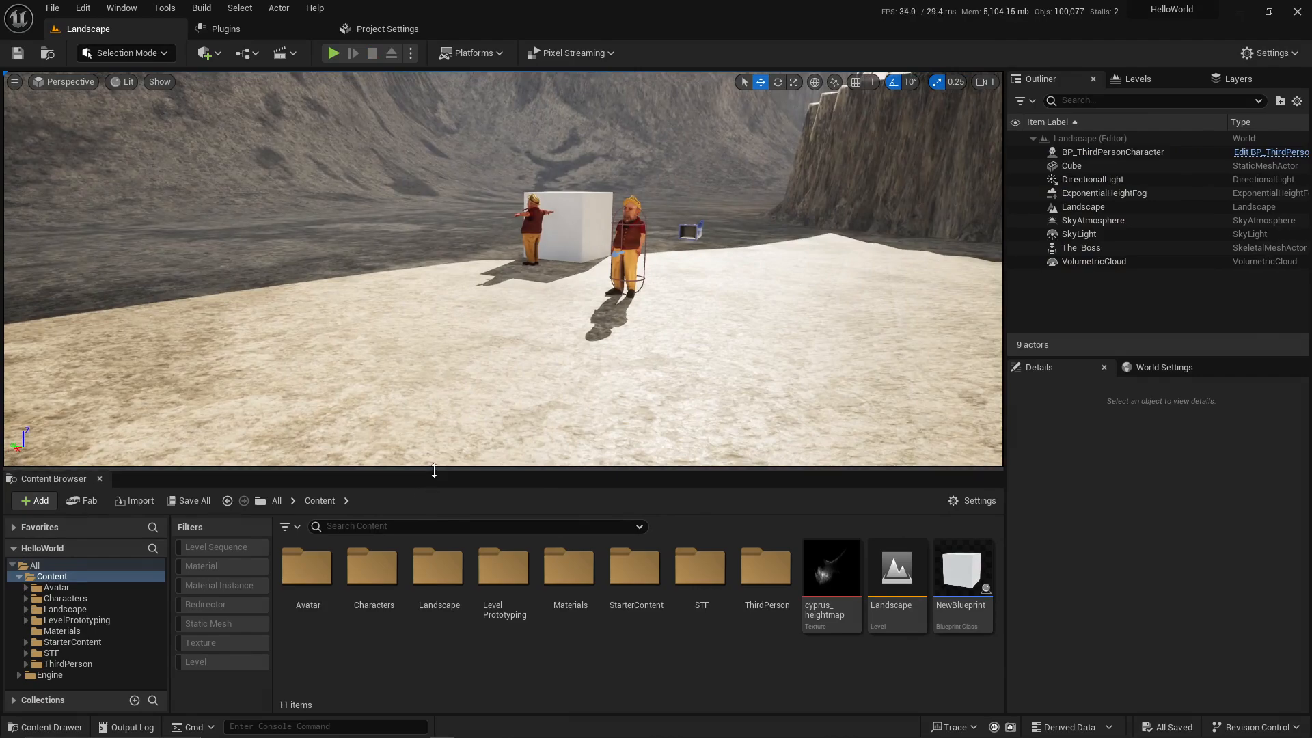
Step: Enlarge the Content Browser area and delete the NewBlueprint asset from the Content folder
click(449, 430)
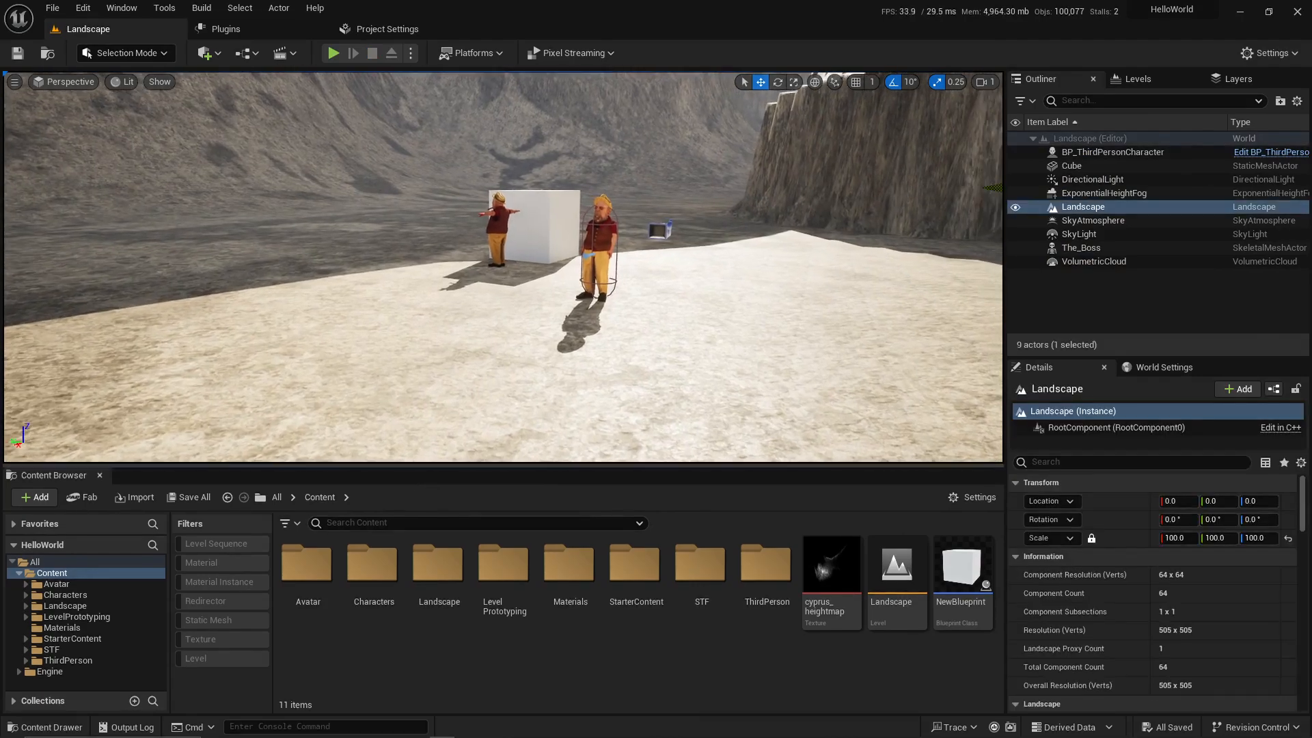
key(Escape)
drag(493, 458, 493, 444)
drag(509, 413, 536, 396)
click(965, 549)
key(Delete)
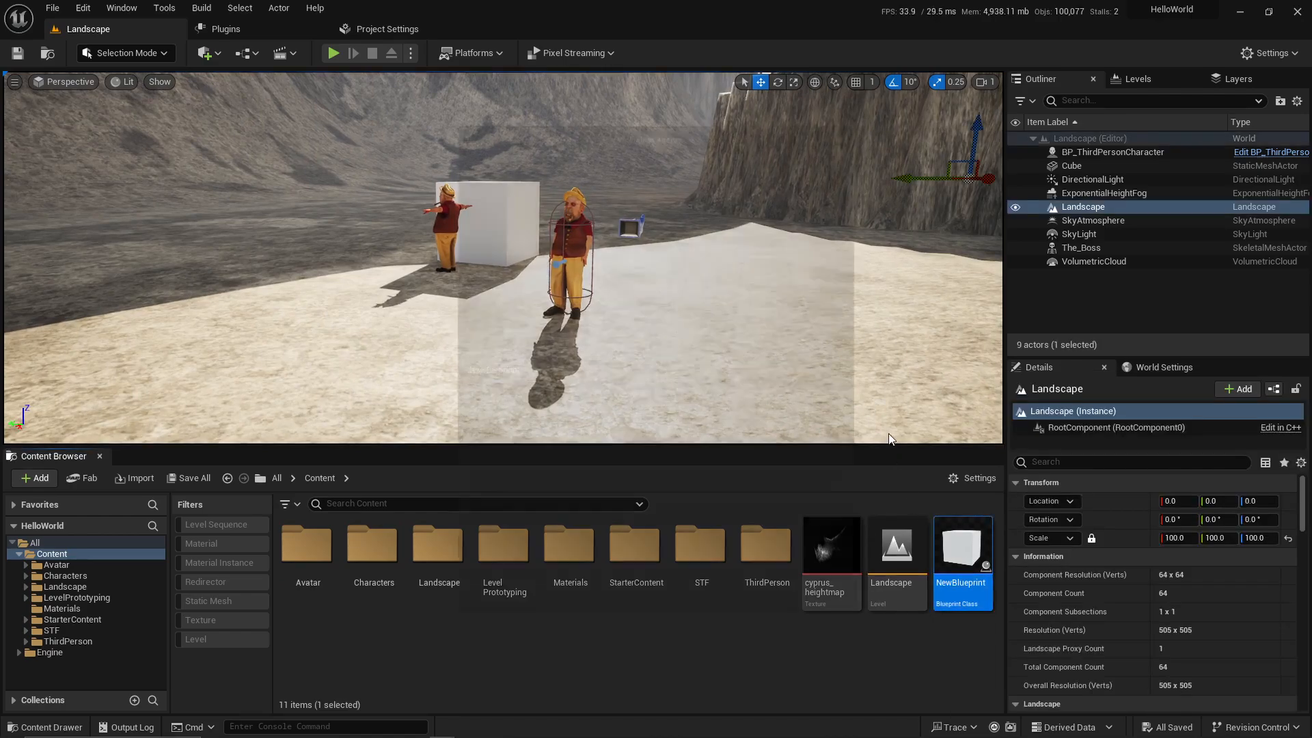
click(599, 593)
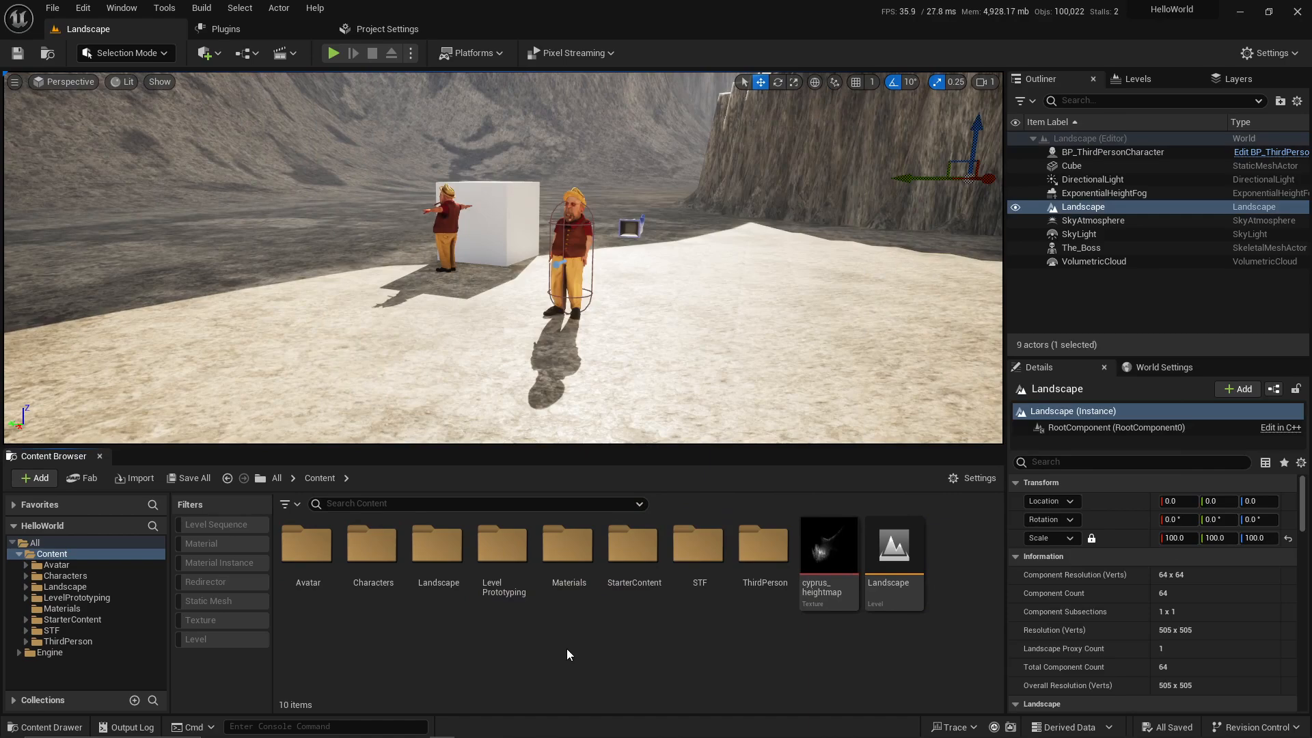
Step: Start creating a new Blueprint Class in the Content folder and move the parent class dialog higher up
right_click(539, 638)
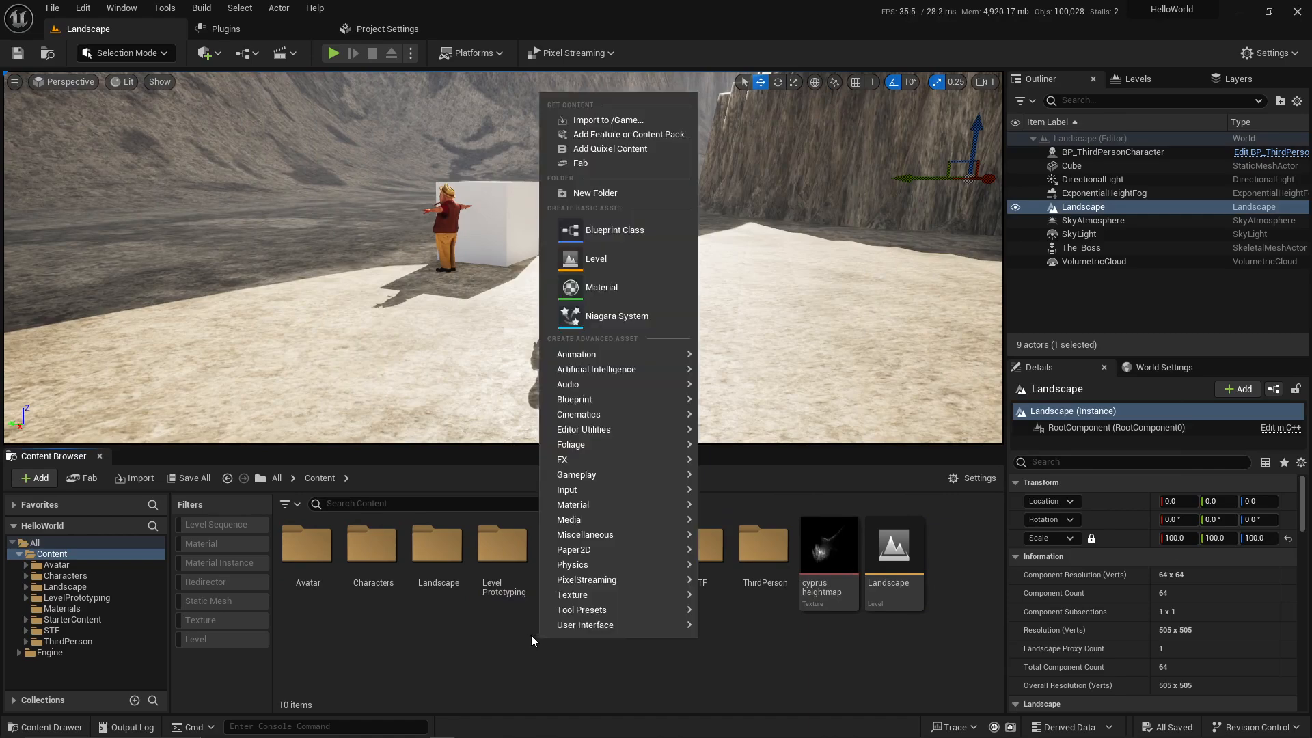
mouse_move(677, 626)
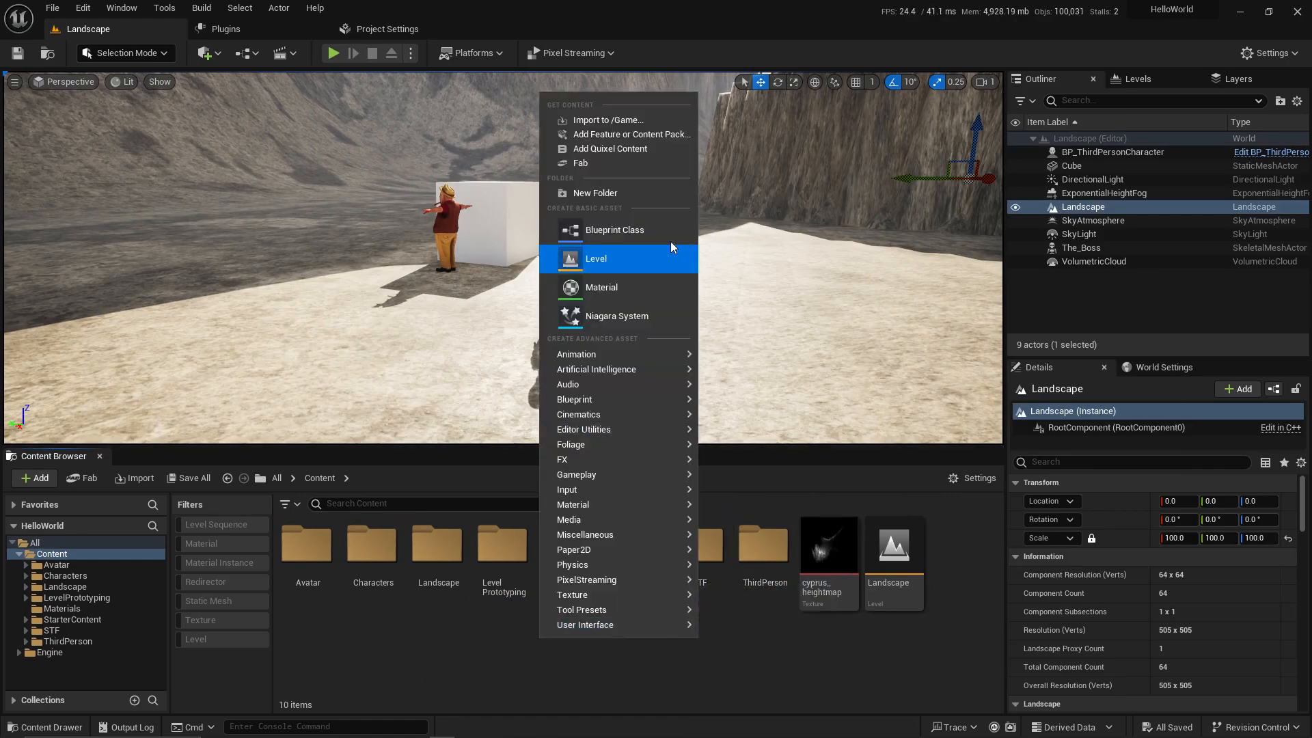
click(629, 232)
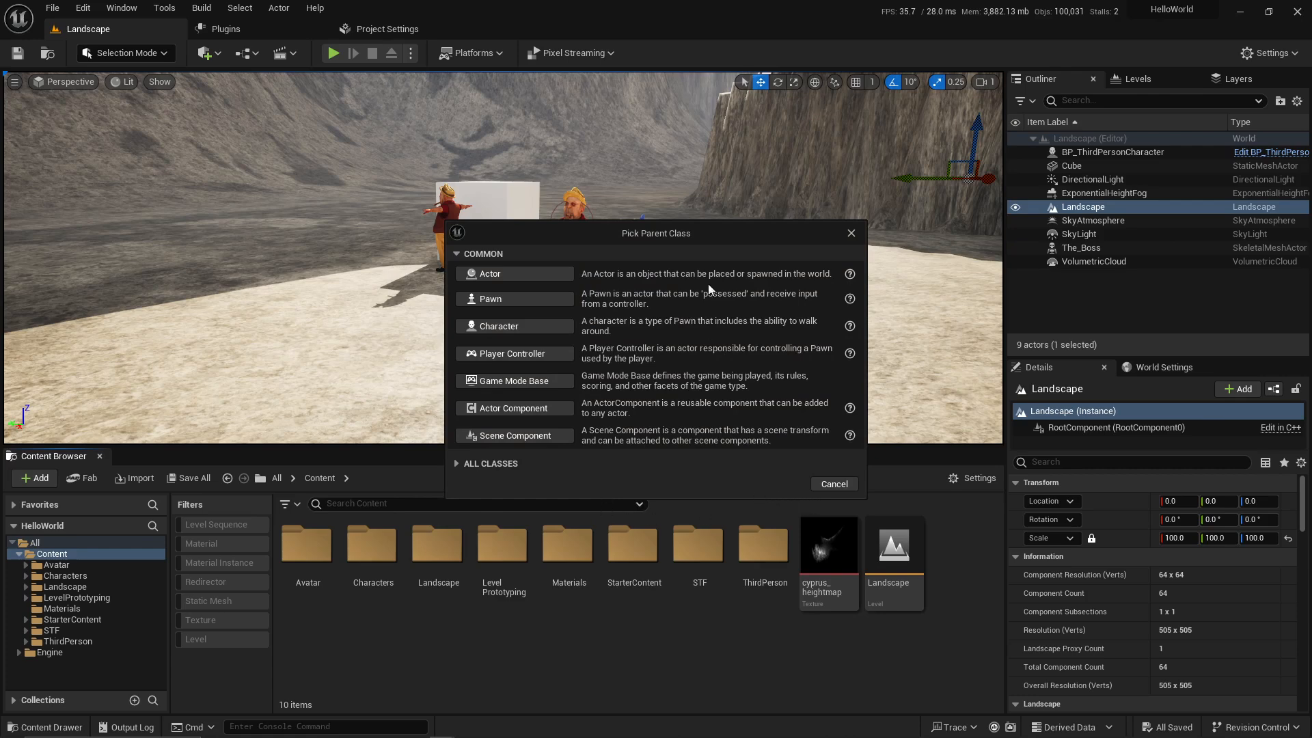
drag(677, 229, 658, 172)
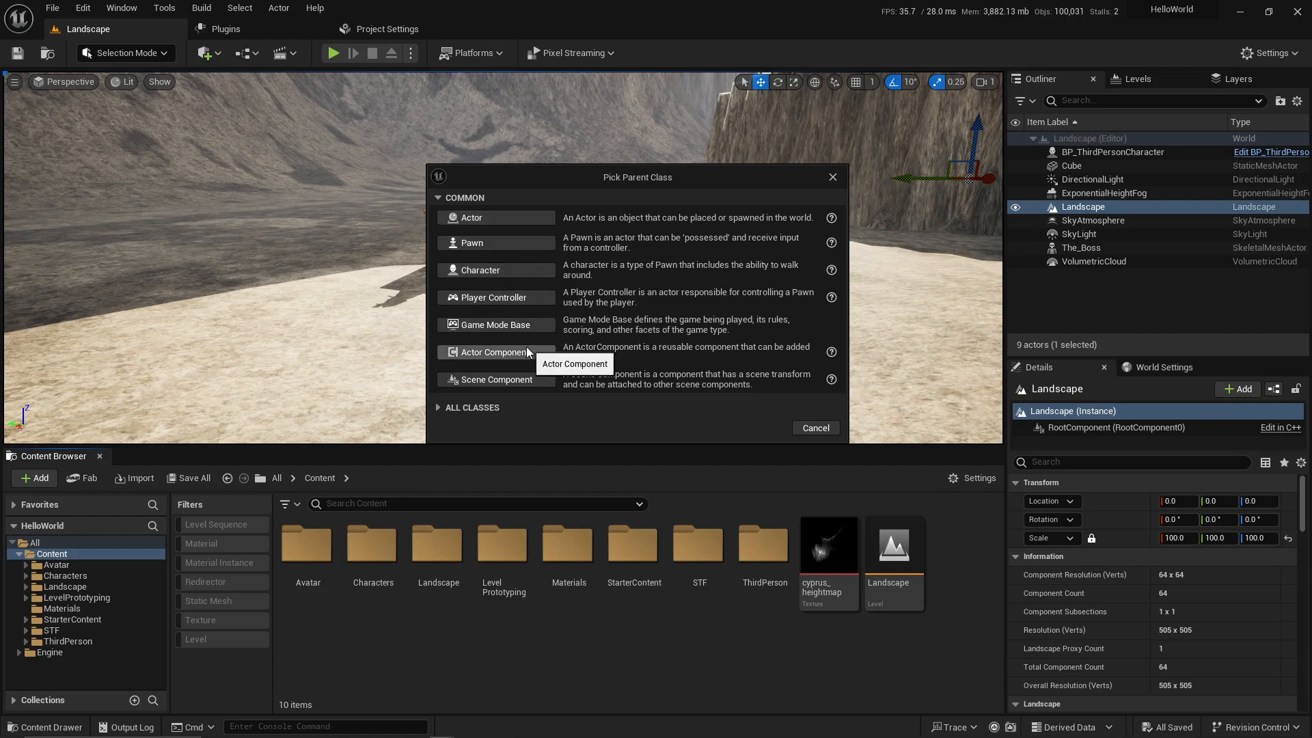
Step: Expand the full class list and examine the classes under Actor, from the Blueprint_Effect entries through Brush and Light to the Paper actors
click(437, 407)
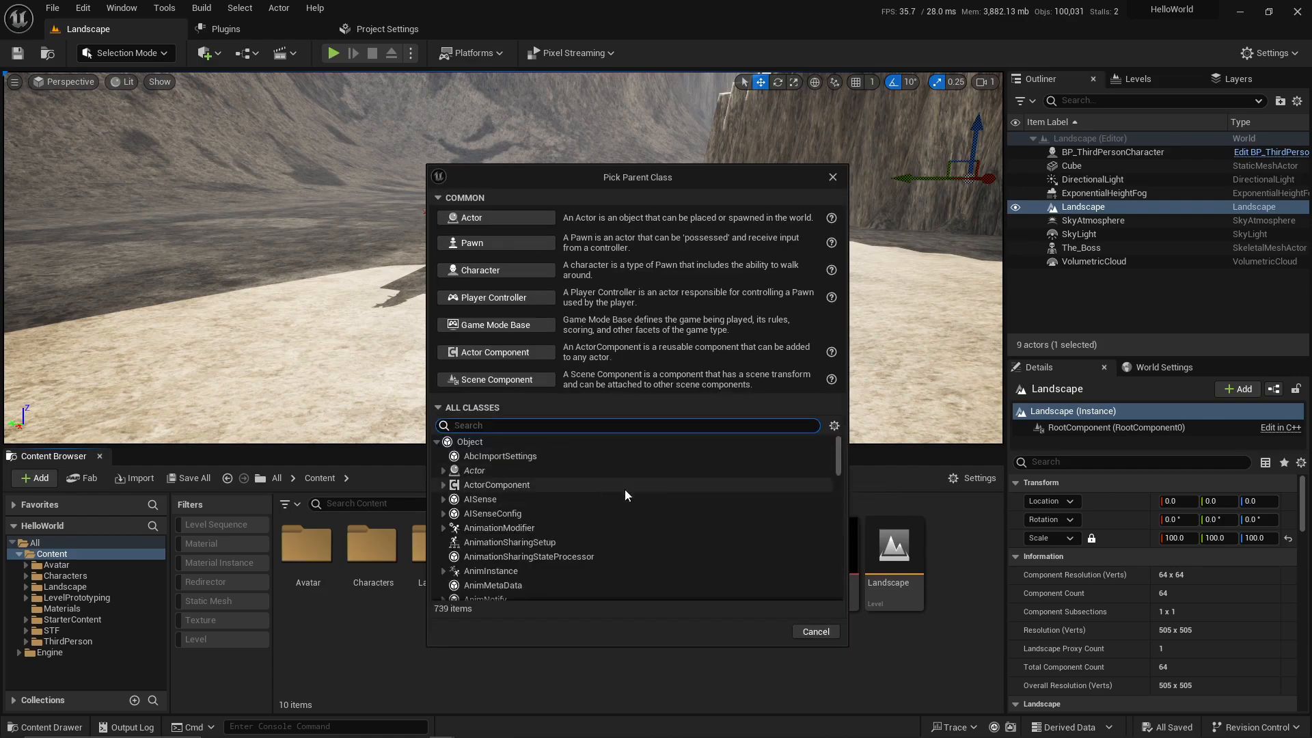
click(443, 470)
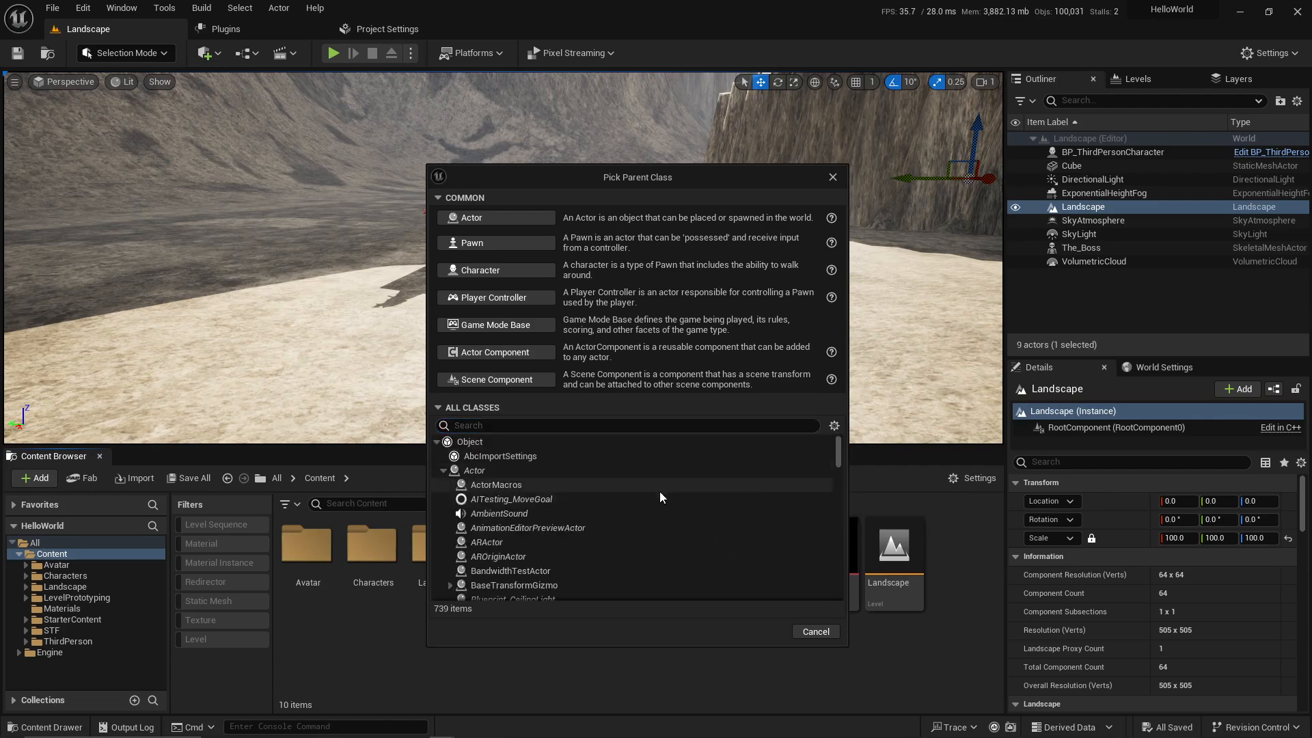
scroll(635, 492, down, 3)
scroll(608, 509, down, 1)
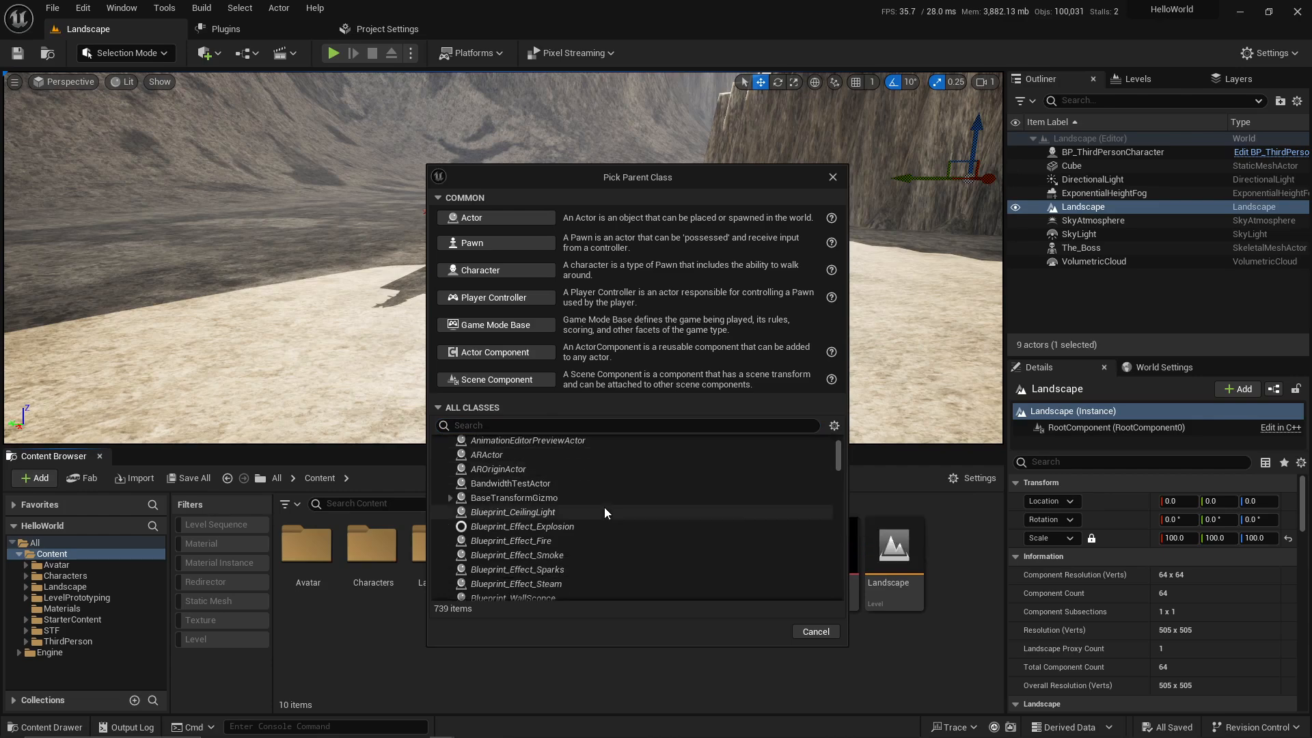
scroll(604, 507, down, 2)
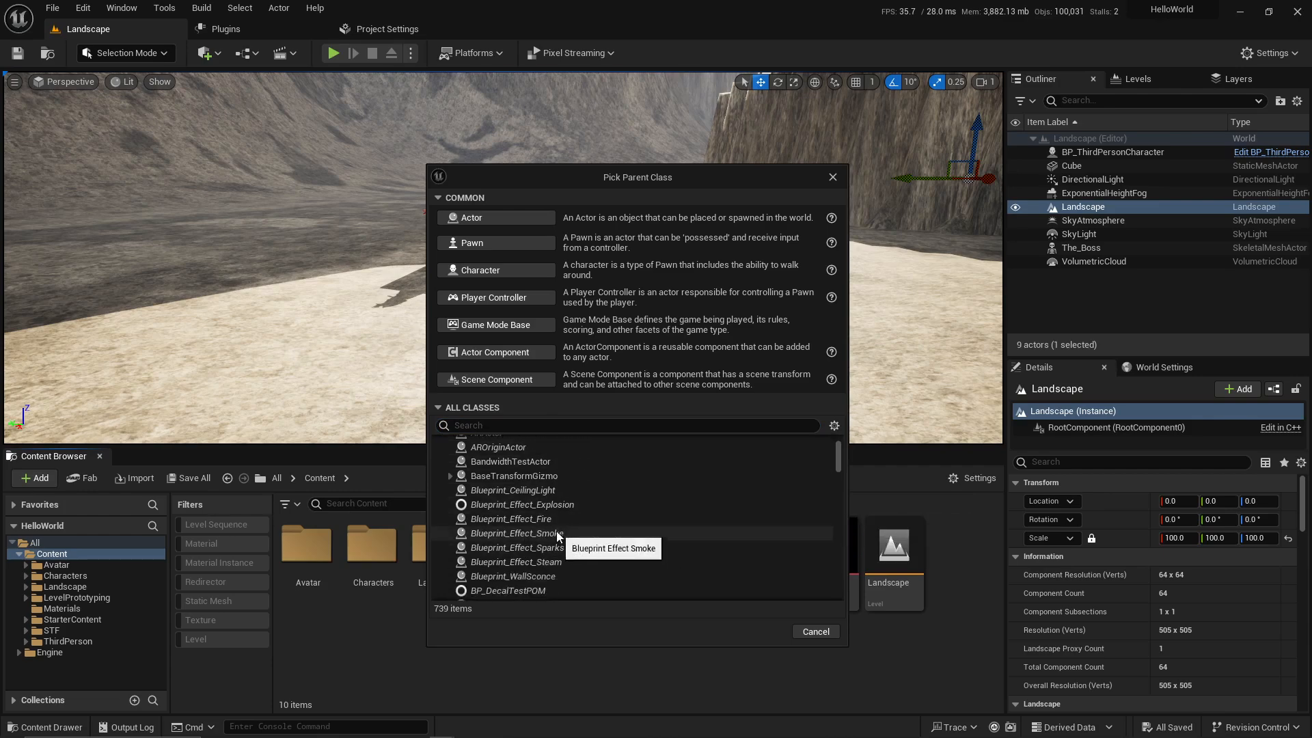
scroll(573, 529, down, 3)
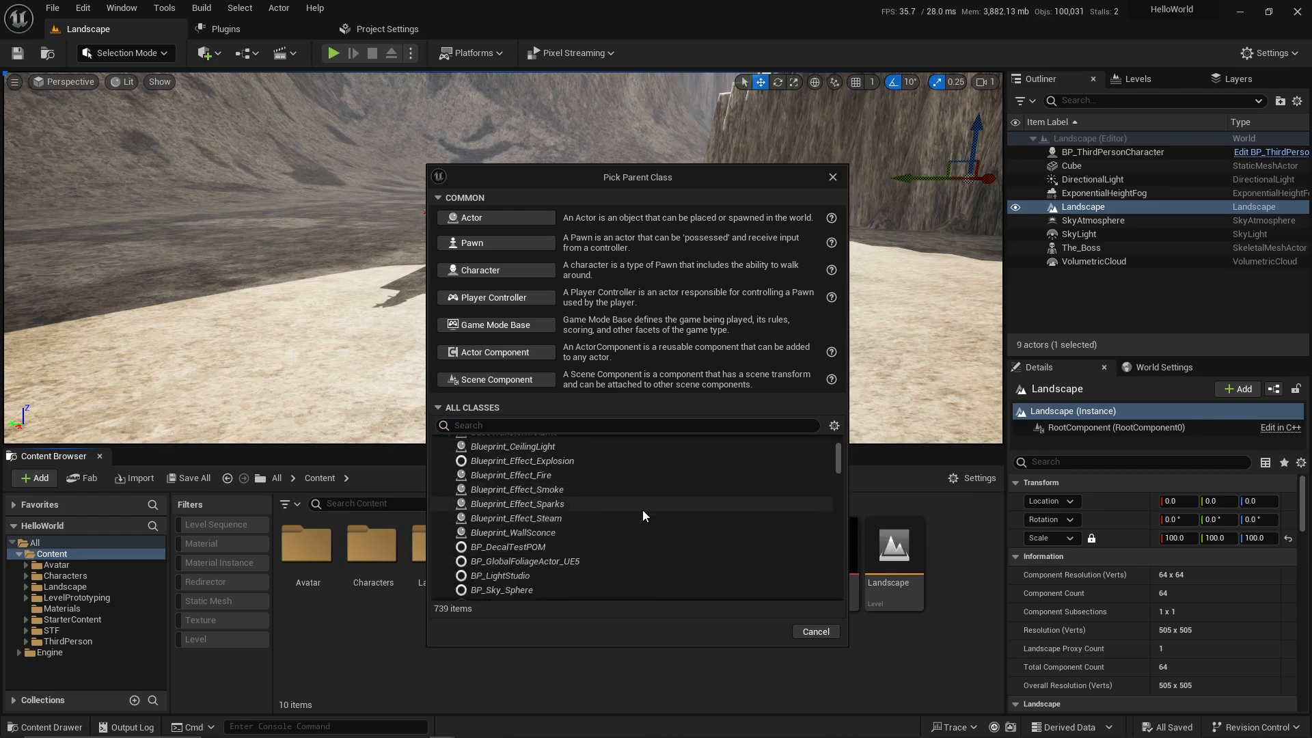
scroll(634, 514, down, 3)
scroll(613, 514, down, 1)
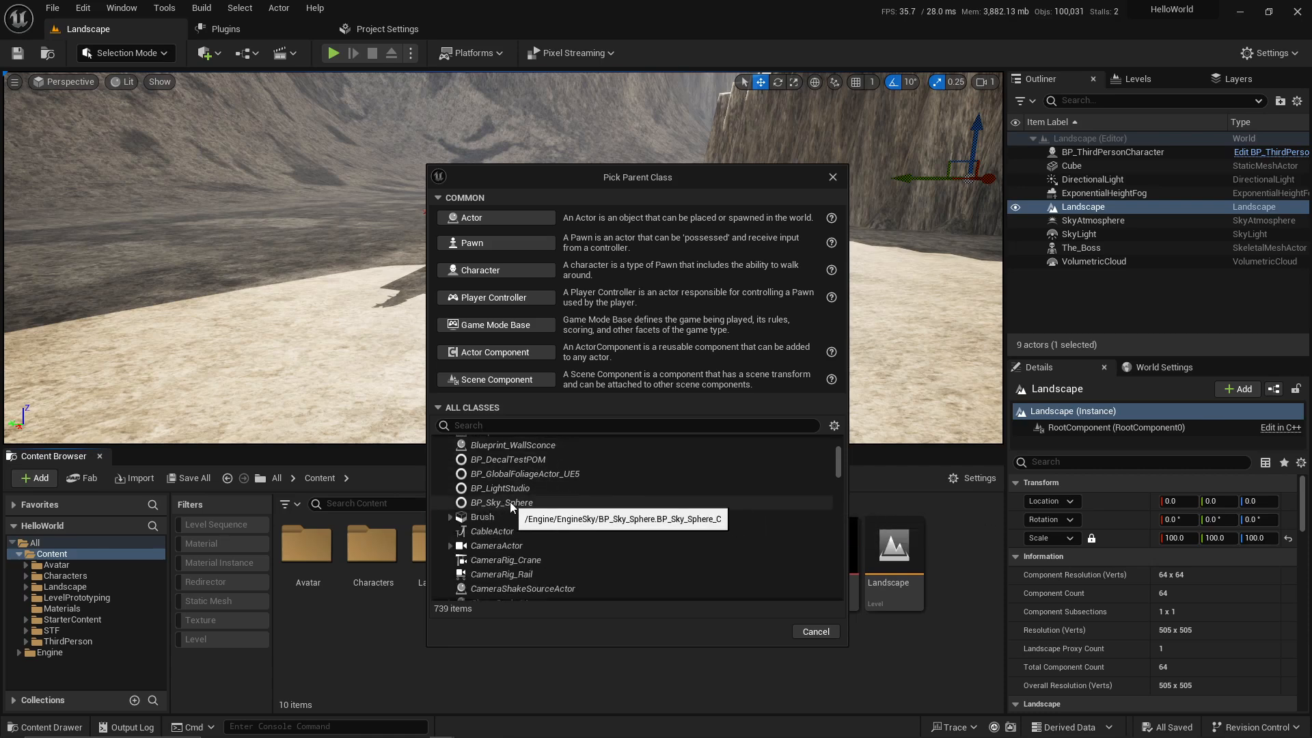
scroll(505, 502, down, 3)
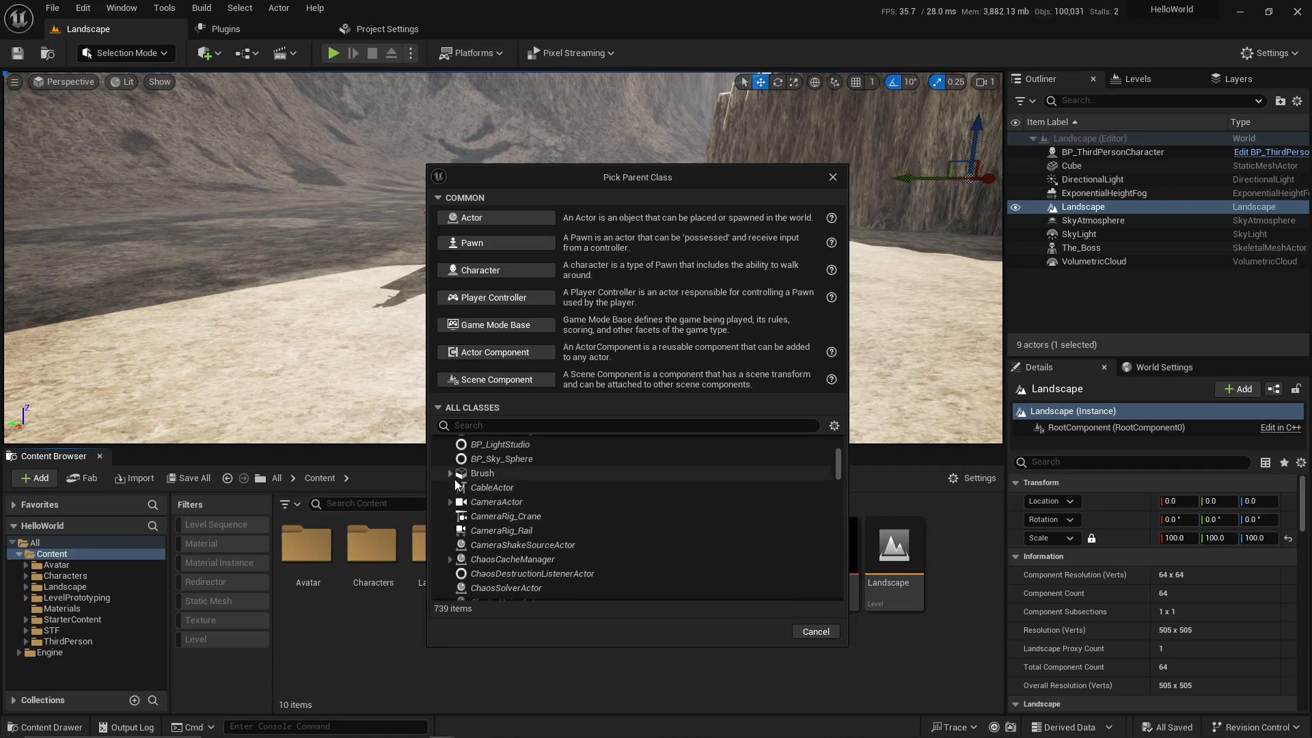
click(450, 473)
scroll(547, 521, down, 1)
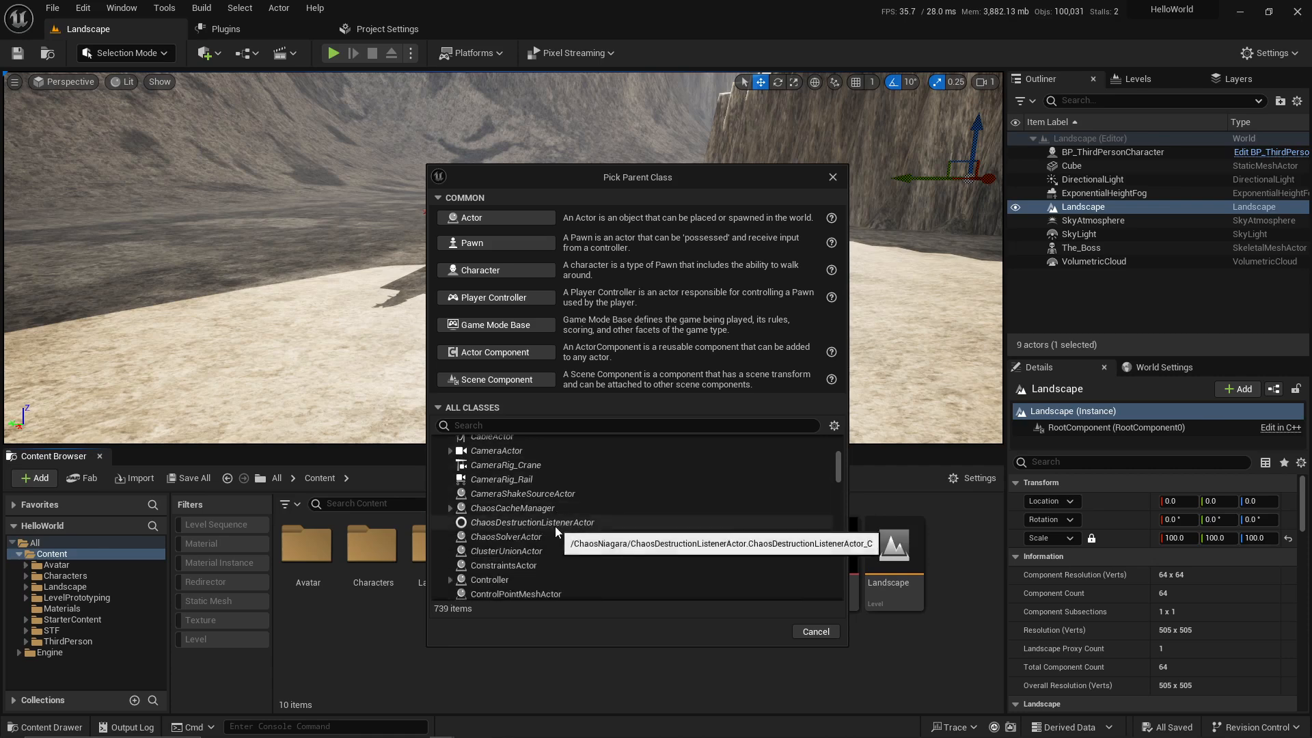
scroll(555, 526, down, 5)
scroll(478, 519, down, 5)
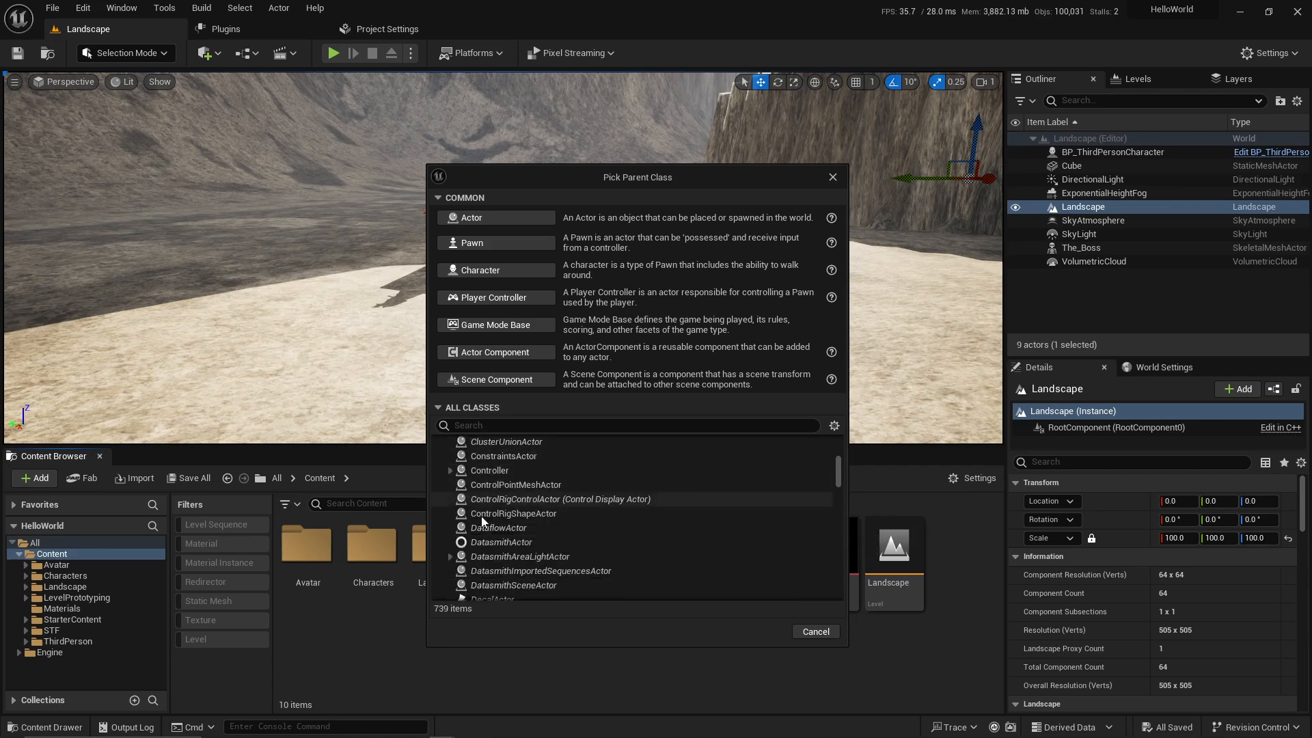
scroll(575, 530, down, 1)
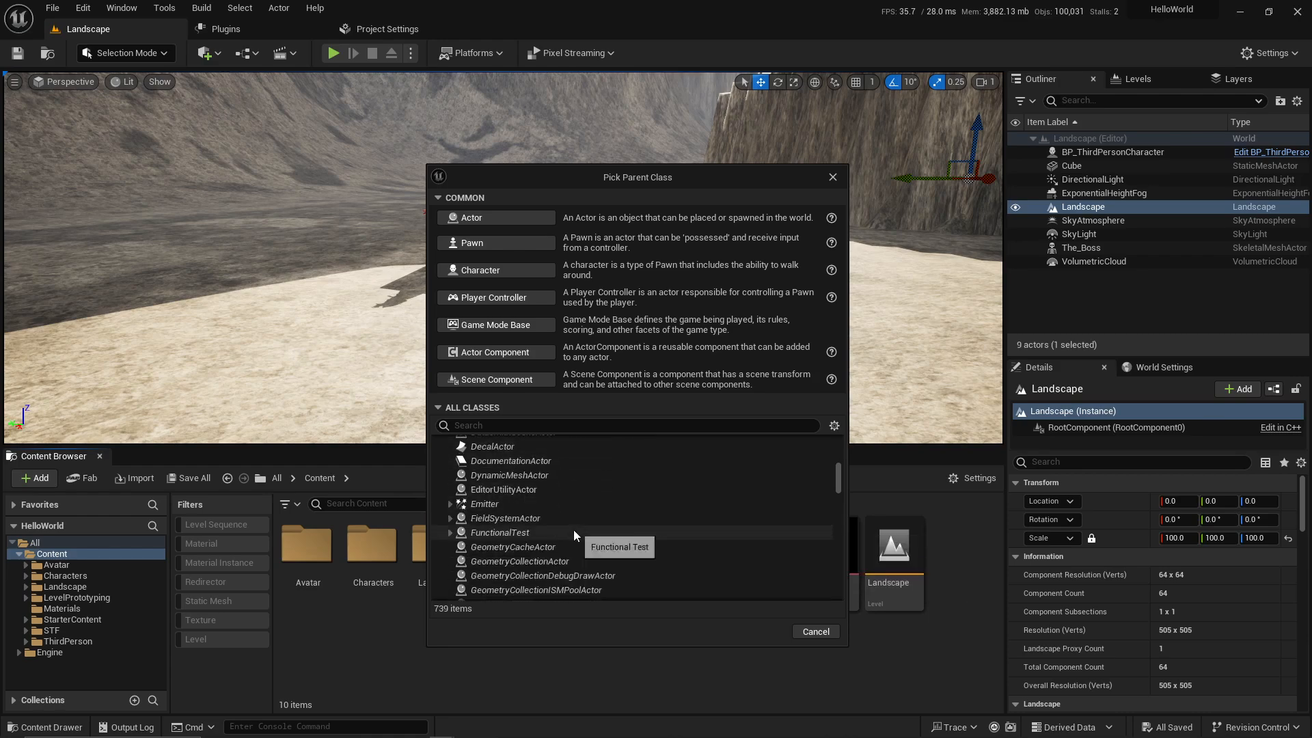
scroll(466, 527, down, 2)
scroll(568, 512, down, 10)
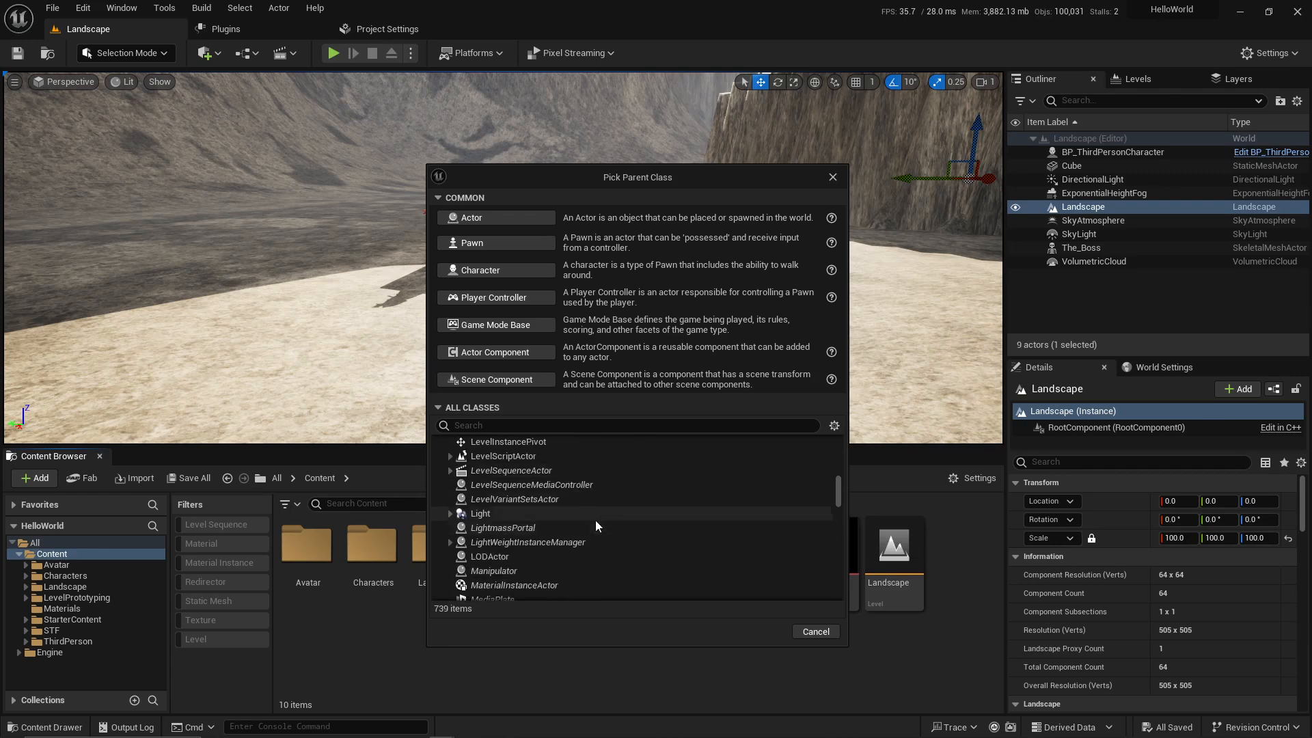
scroll(577, 523, down, 3)
scroll(580, 523, down, 2)
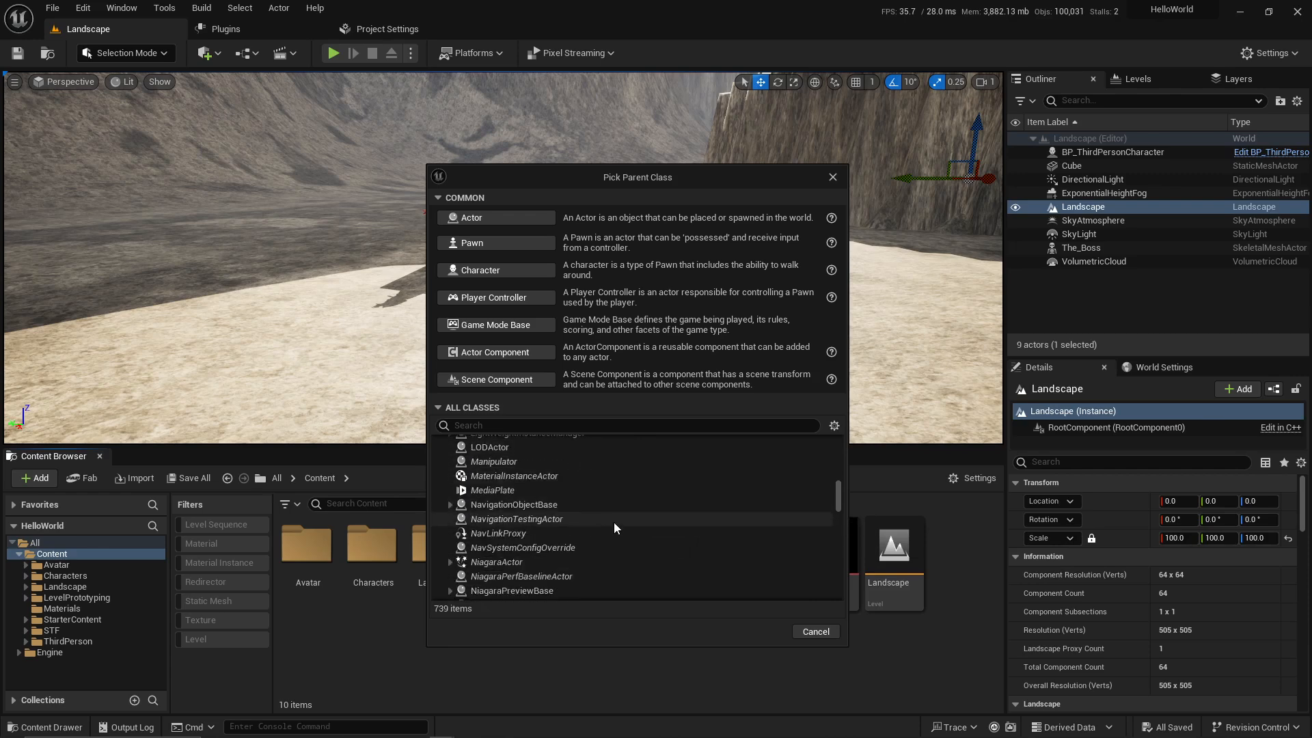
scroll(738, 531, down, 3)
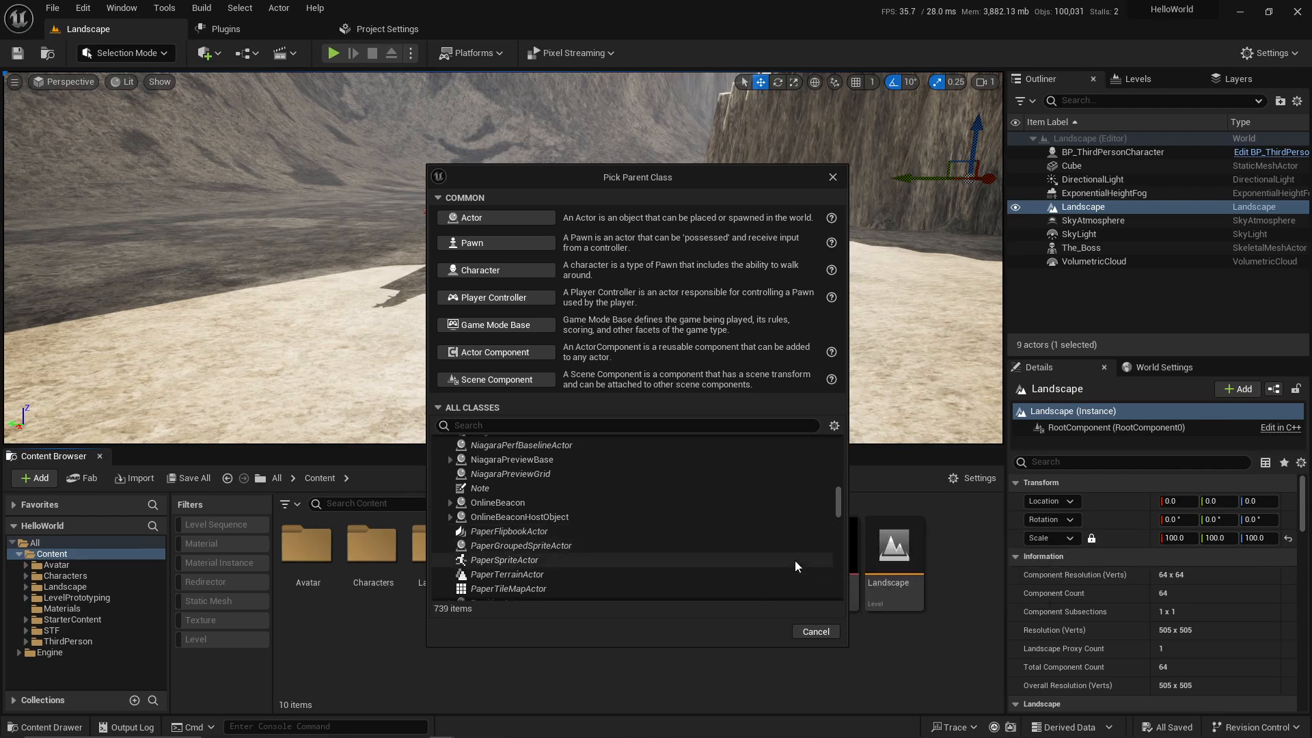
Step: Examine the remaining parent classes, from the LevelVariantSets entries through SaveGame to StreamableRenderAsset, and return to the start of the list
drag(838, 502, 838, 564)
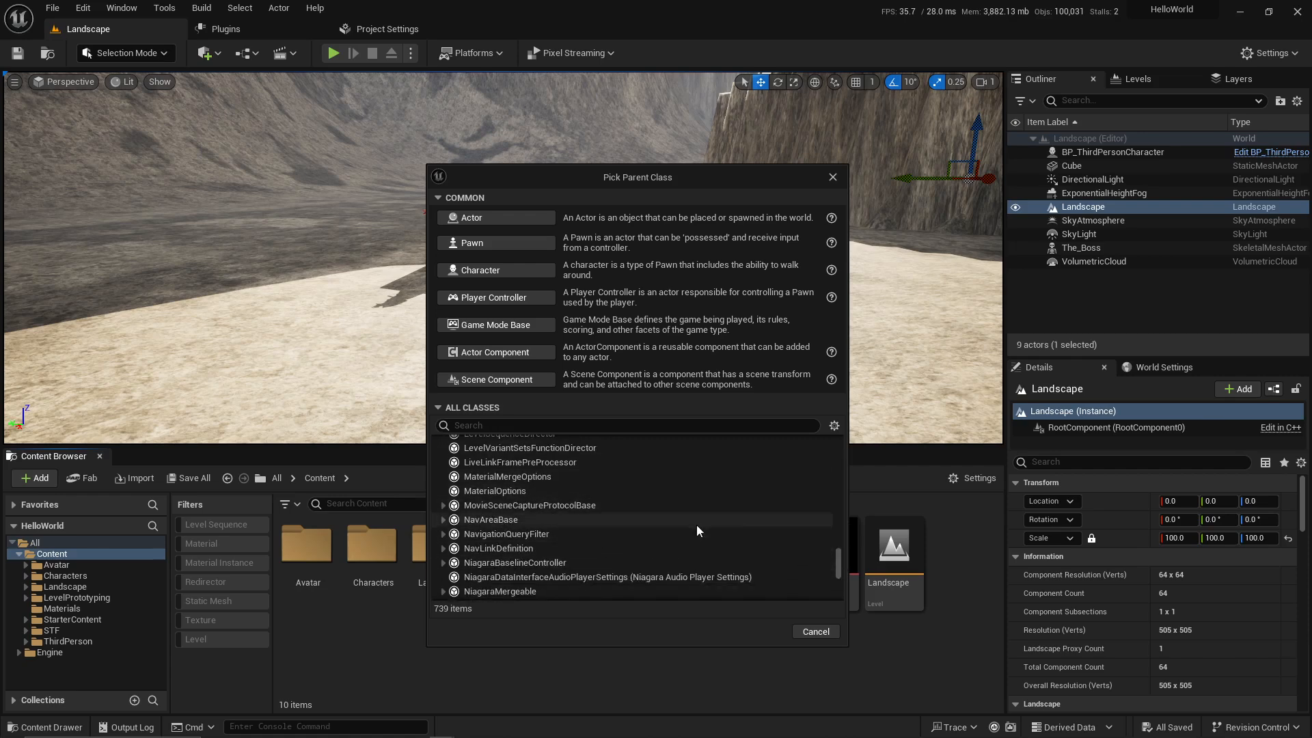
scroll(609, 495, down, 10)
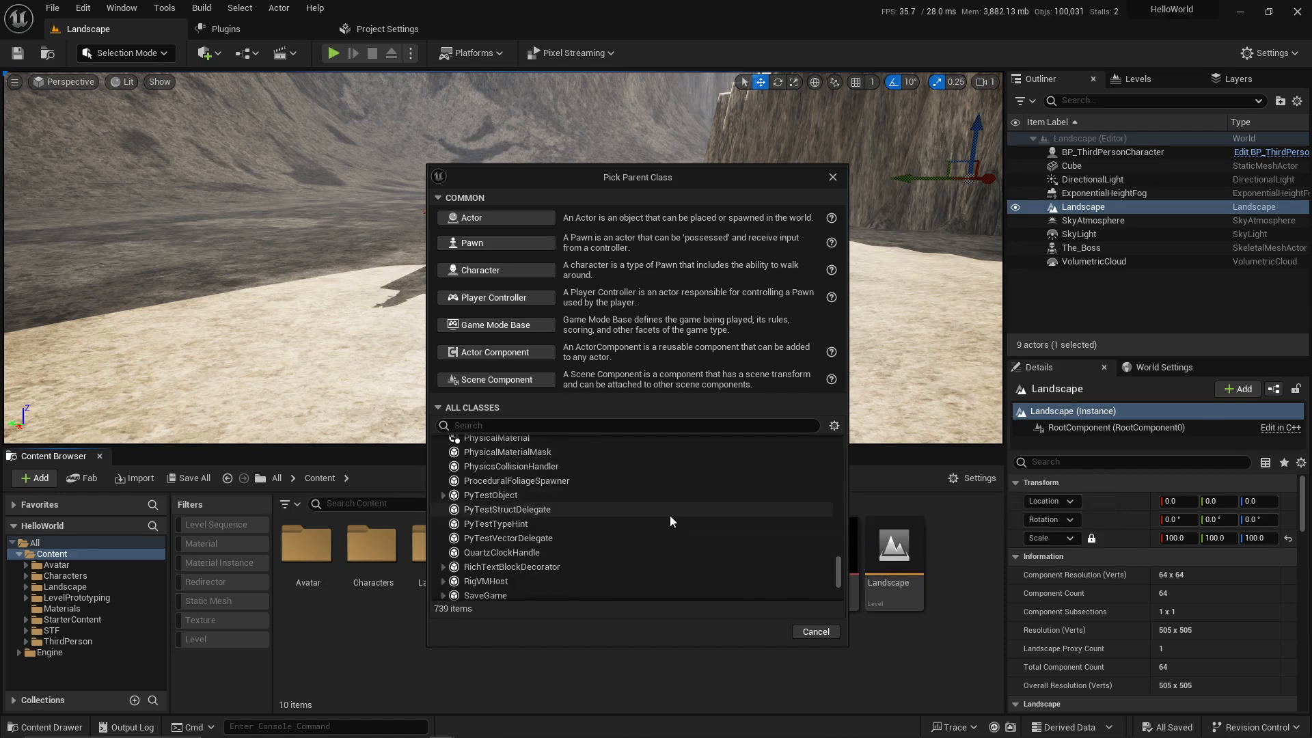
scroll(569, 539, down, 3)
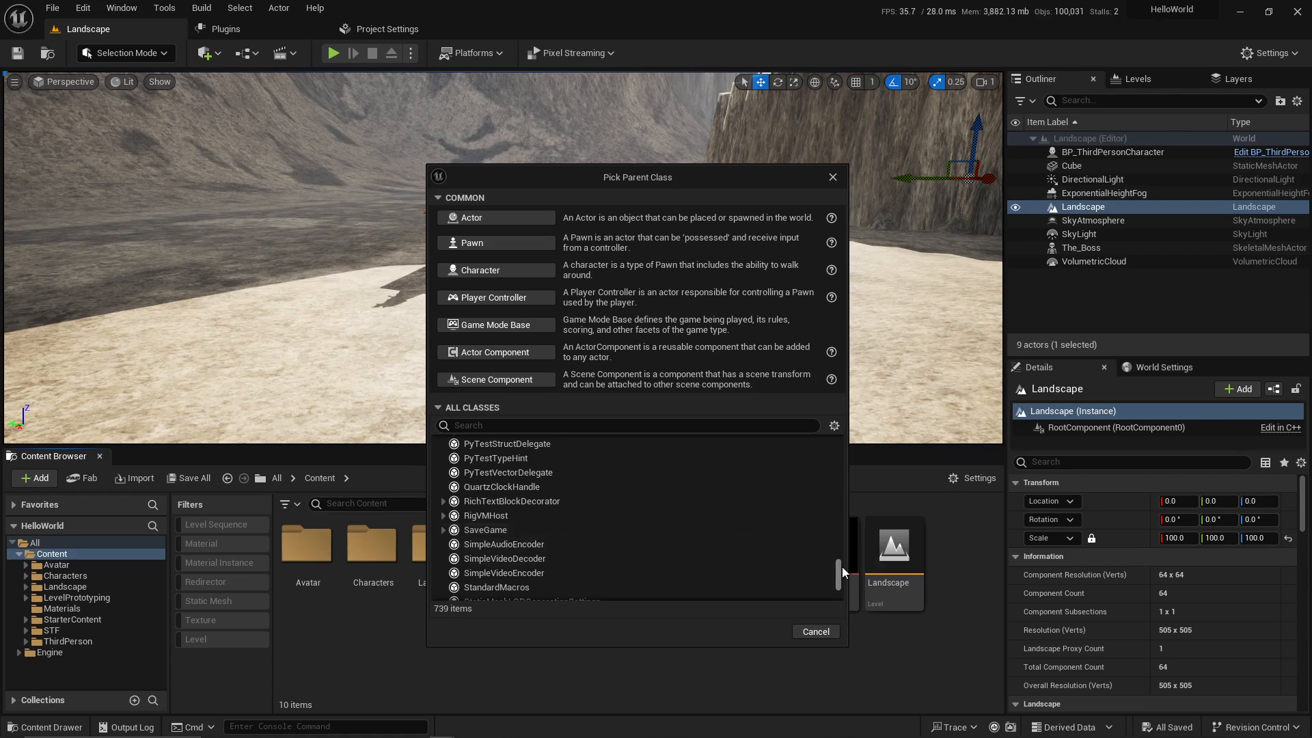
mouse_move(839, 569)
mouse_down()
mouse_move(838, 594)
mouse_move(835, 583)
mouse_up()
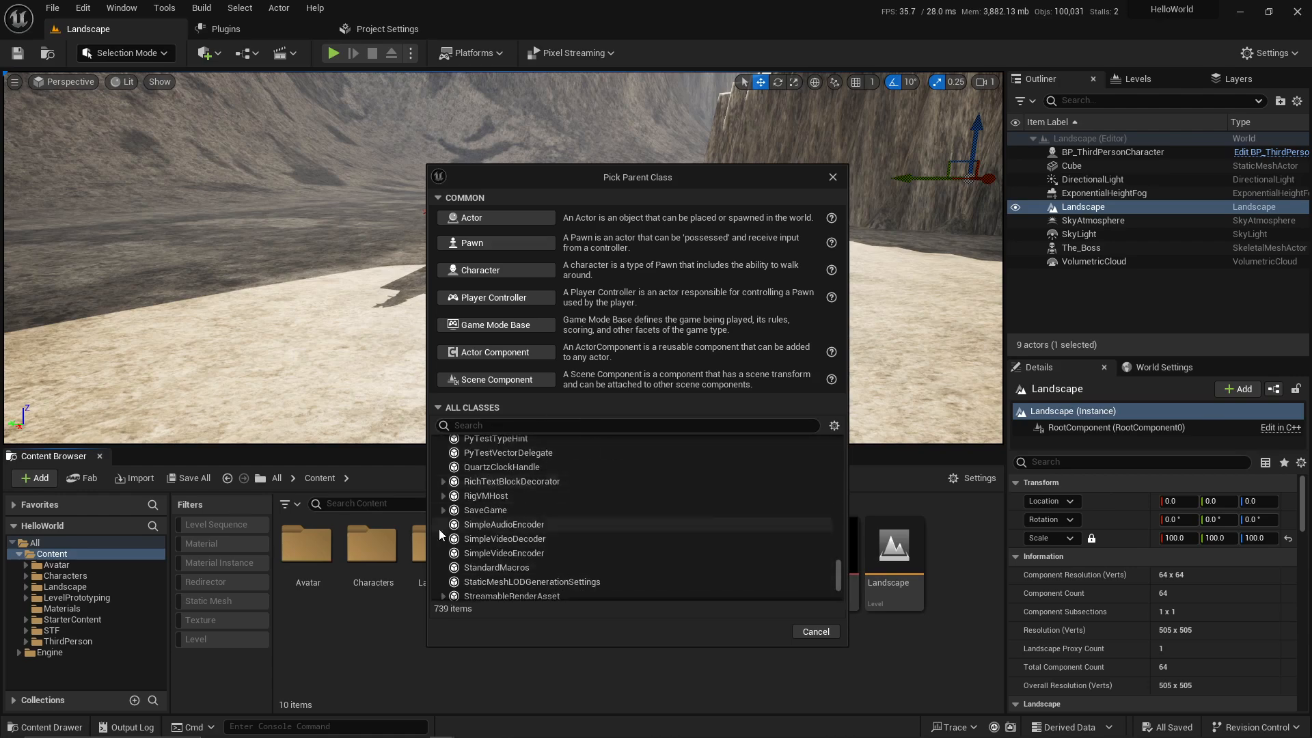
scroll(615, 523, up, 2)
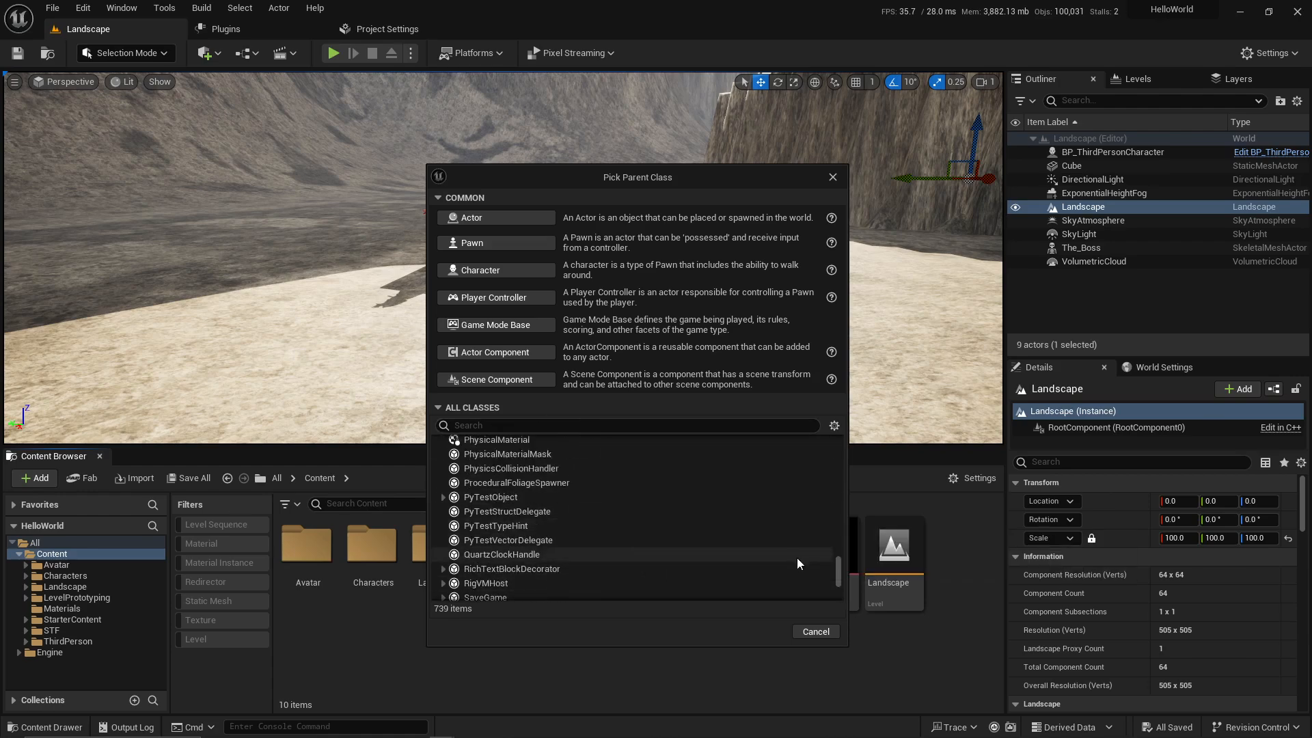
scroll(813, 557, up, 2)
drag(836, 566, 841, 443)
Step: Collapse the Actor and Object branches and fold away the full class list
click(443, 470)
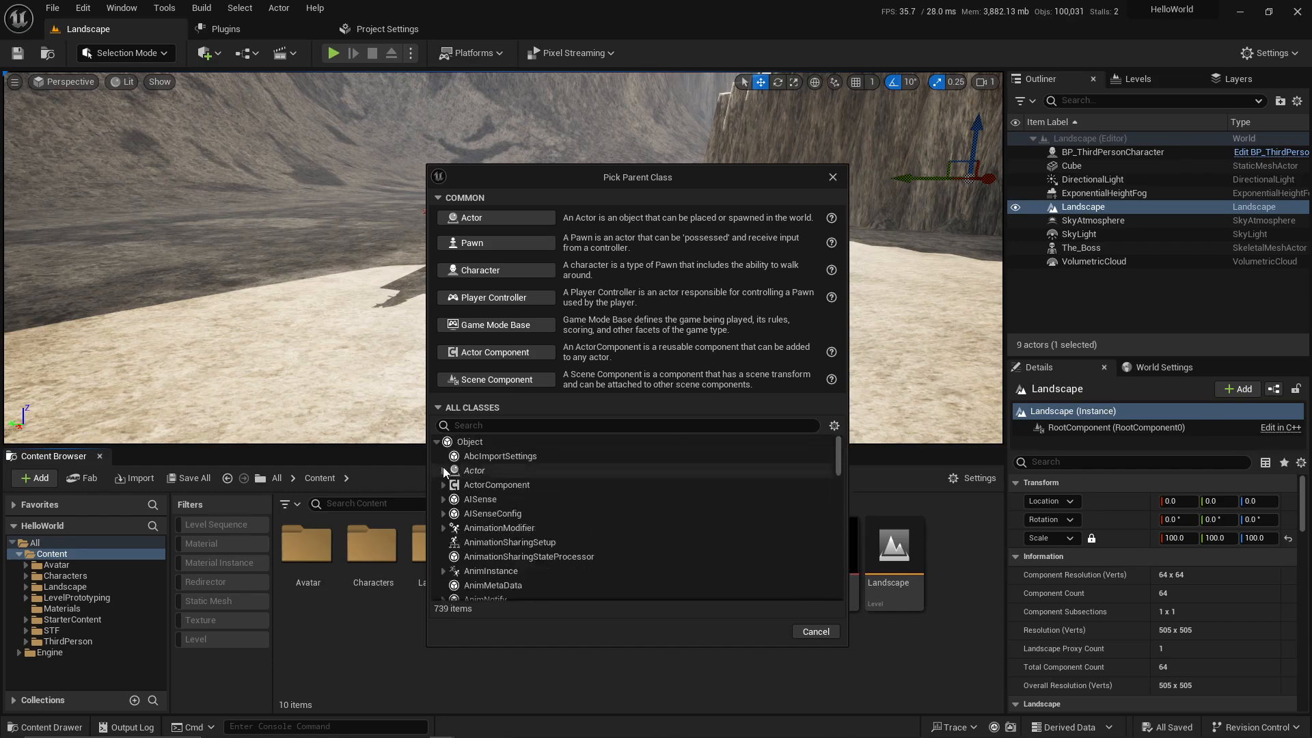
click(437, 441)
click(438, 408)
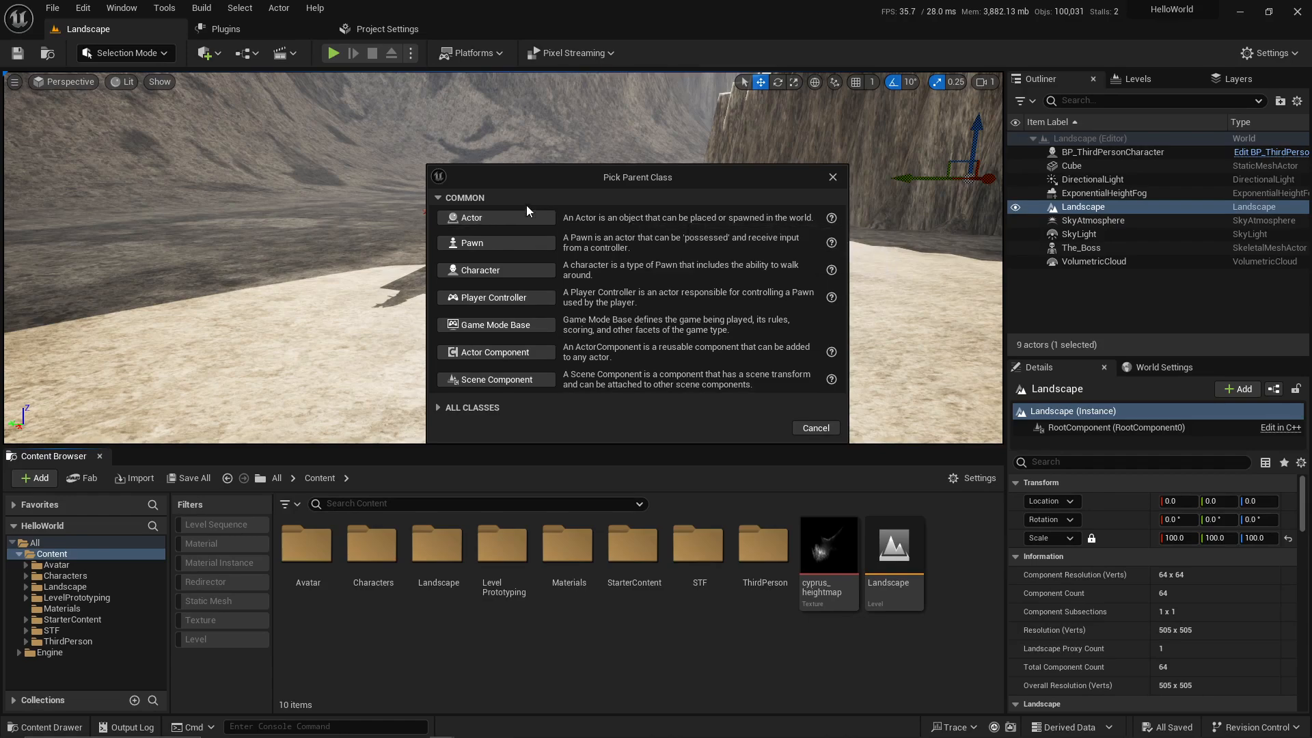
Step: Reposition the parent class dialog over the level view and cancel the new Blueprint Class
drag(608, 174, 575, 184)
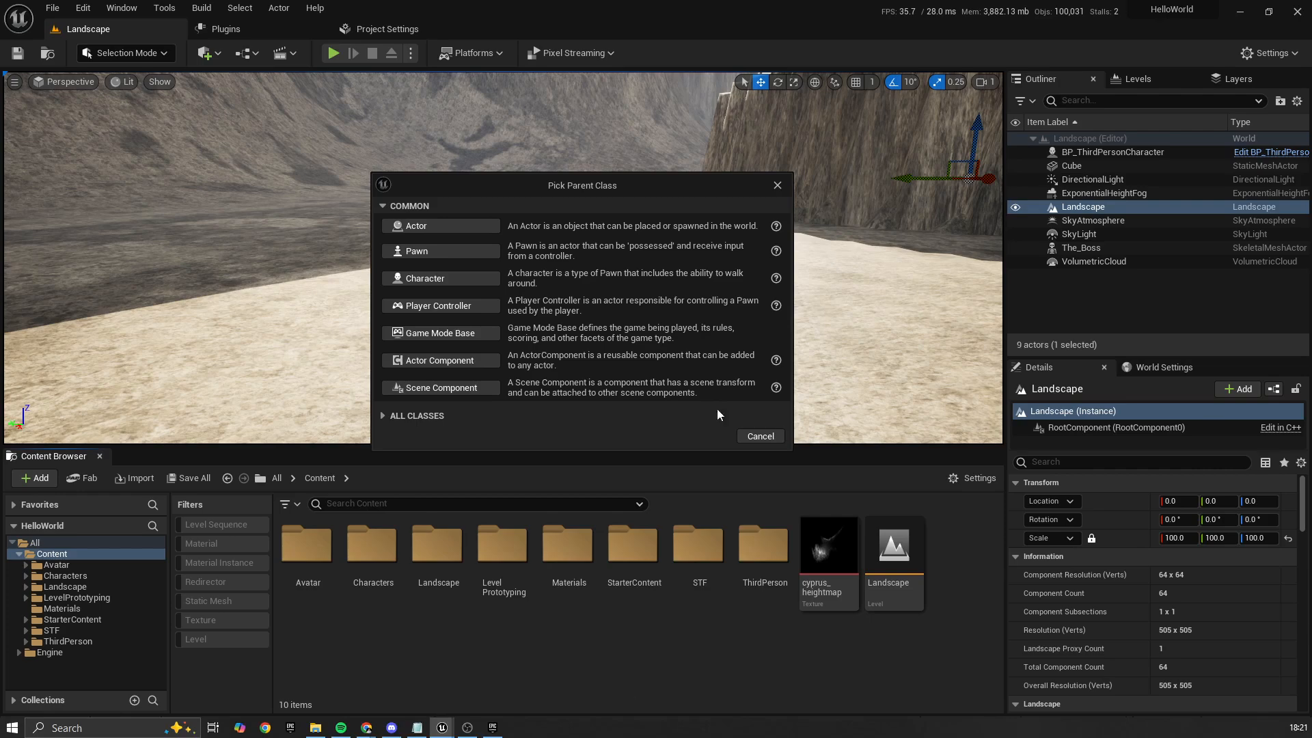
drag(612, 178, 617, 185)
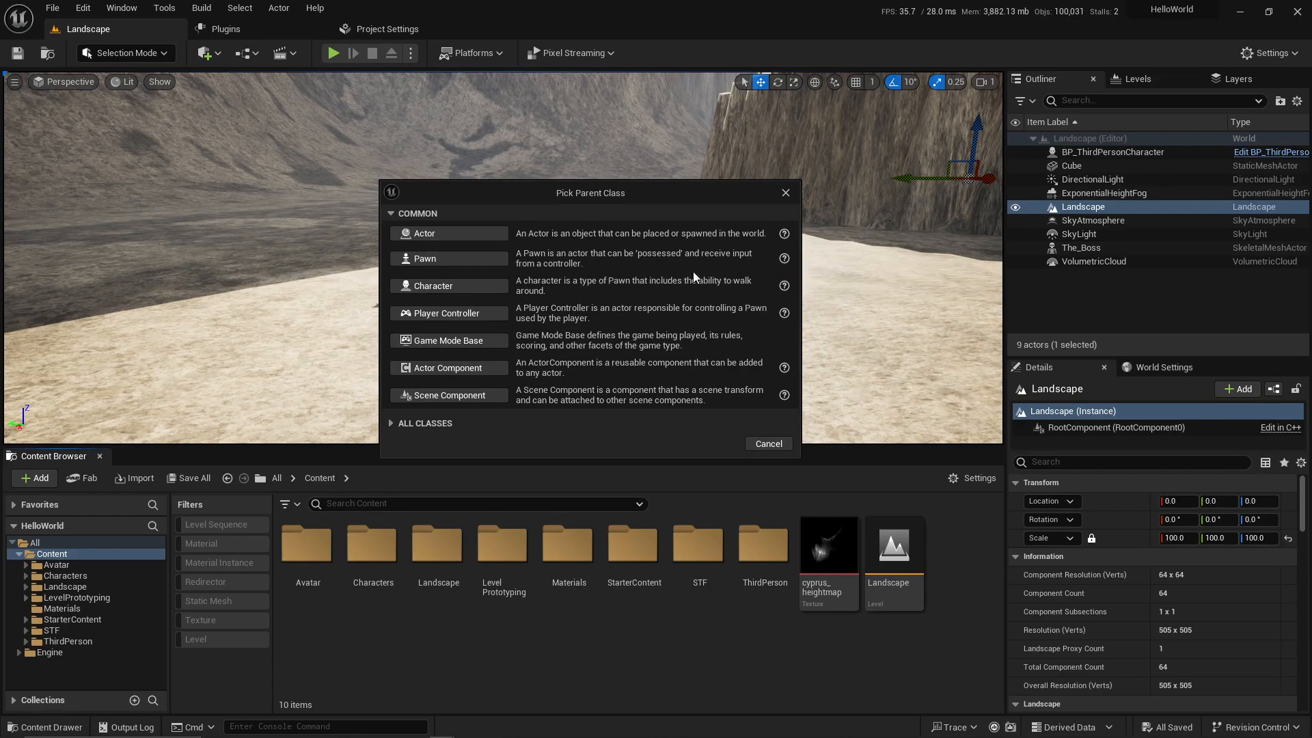
drag(634, 200, 606, 196)
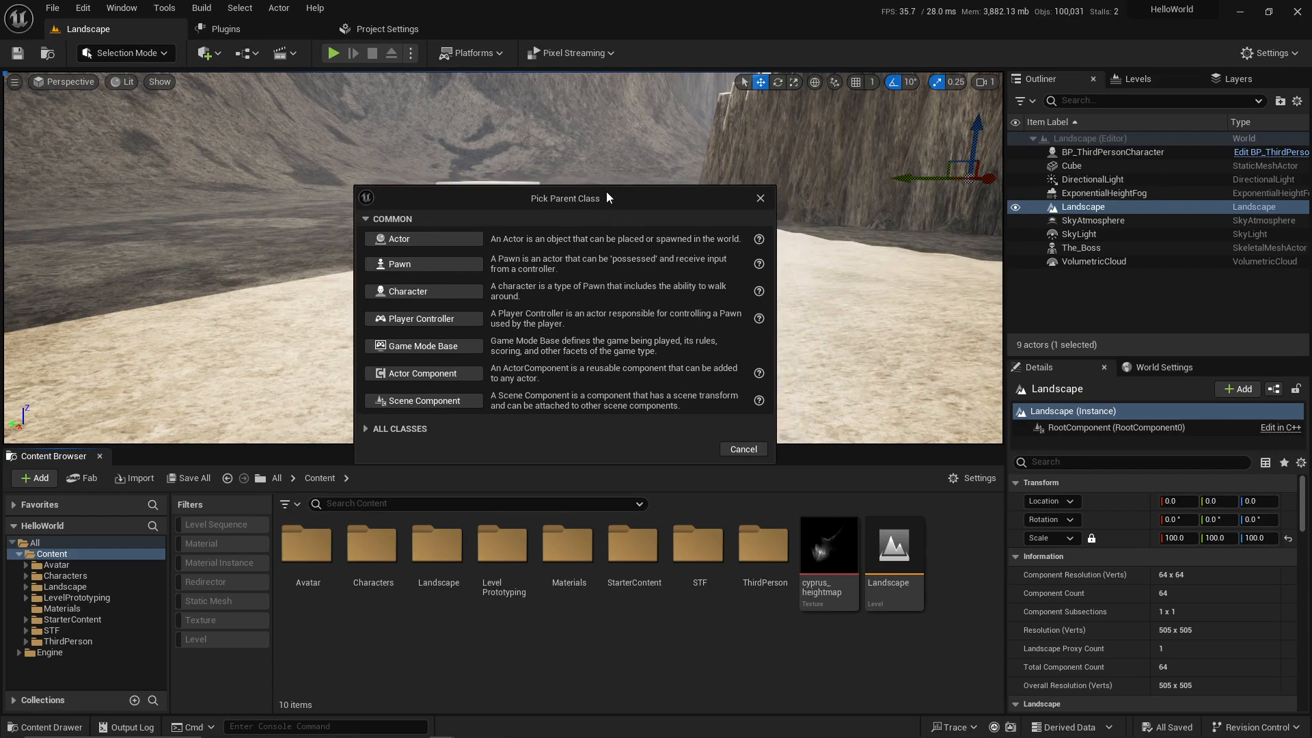
key(Escape)
Step: Start a play session in the level and move the character back and forth on the sunlit ground
click(332, 53)
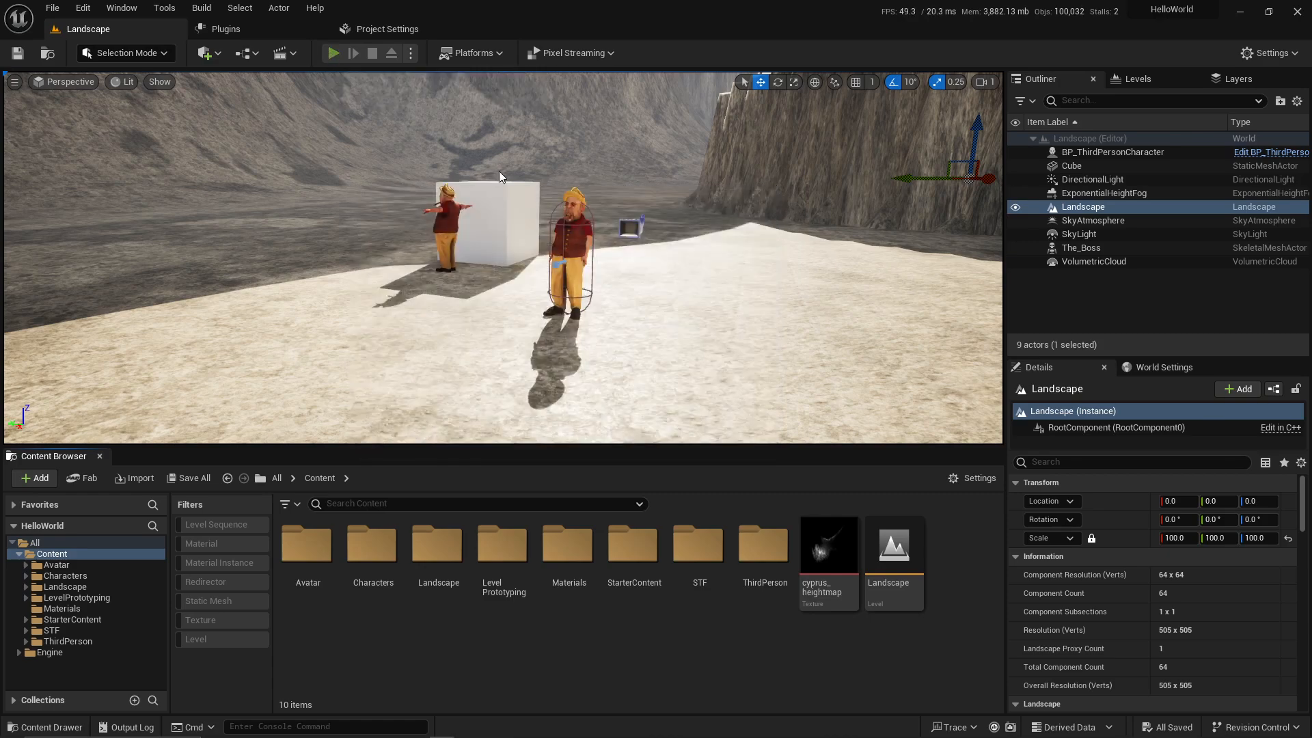
click(690, 304)
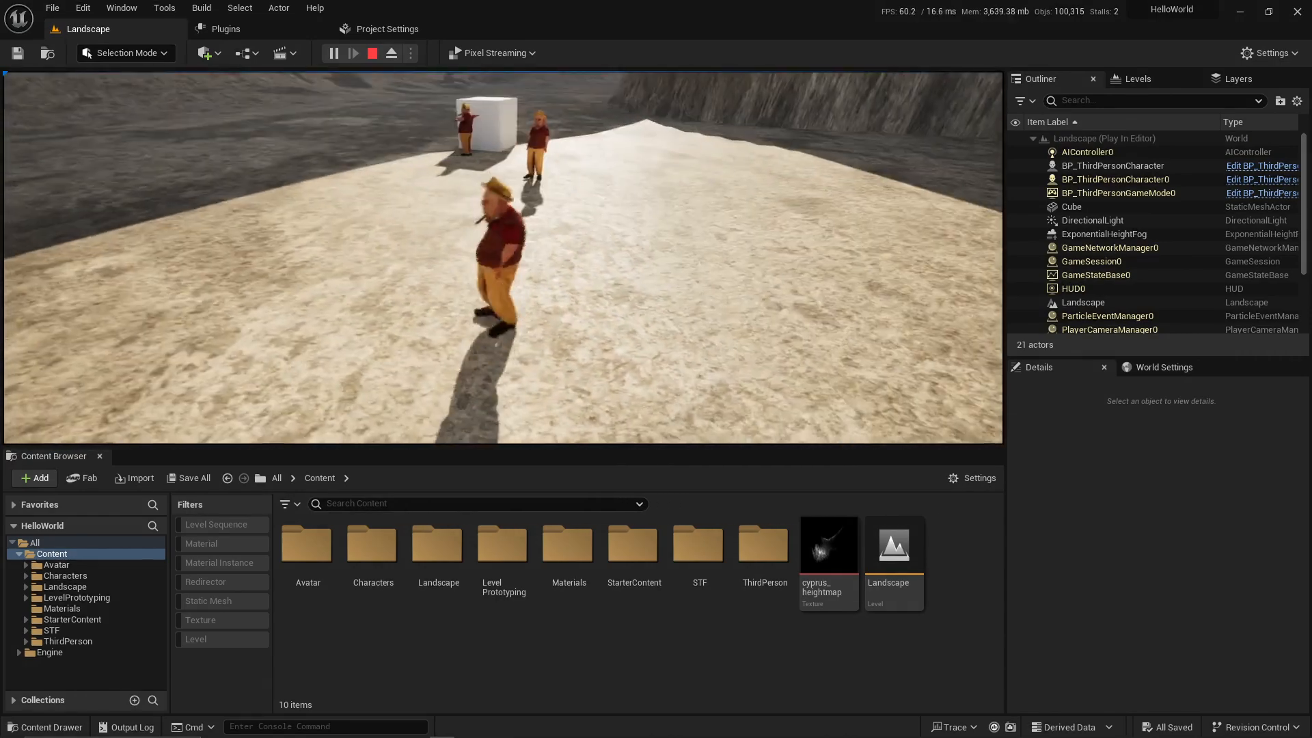
key(d)
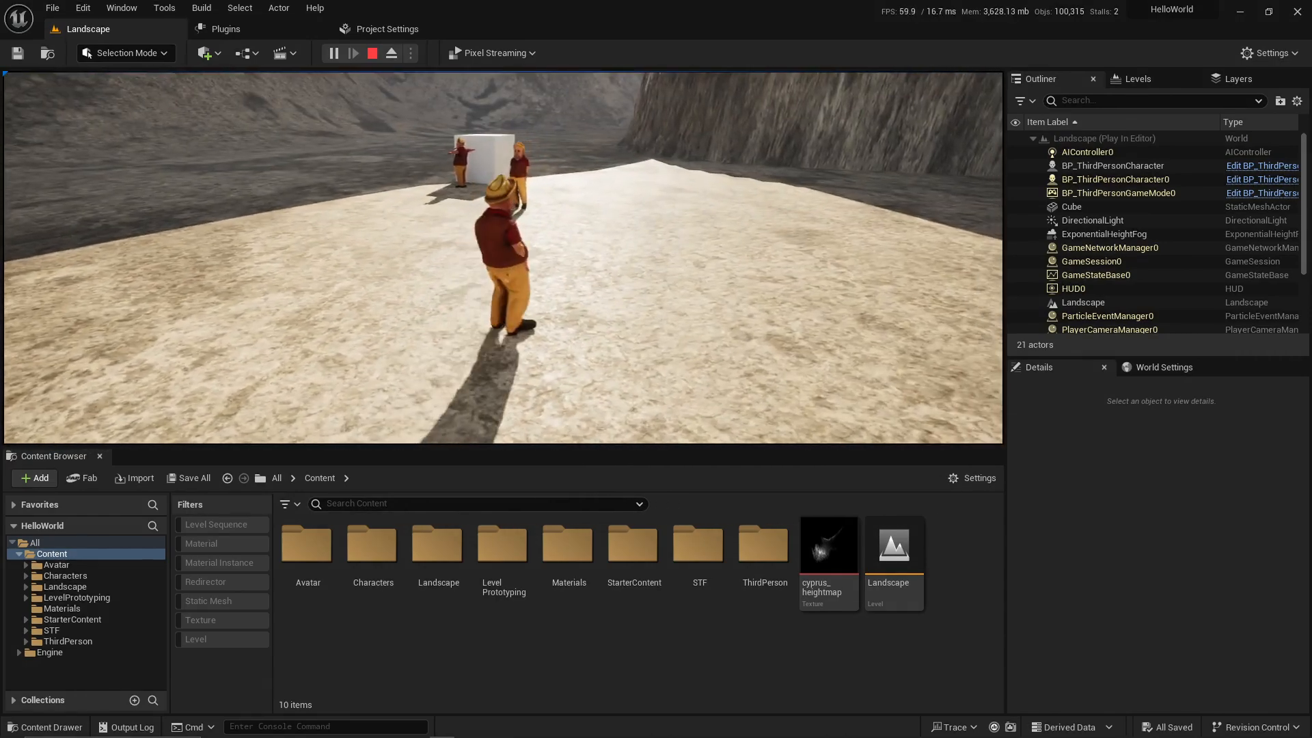
key(s)
key(w)
key(s)
key(w)
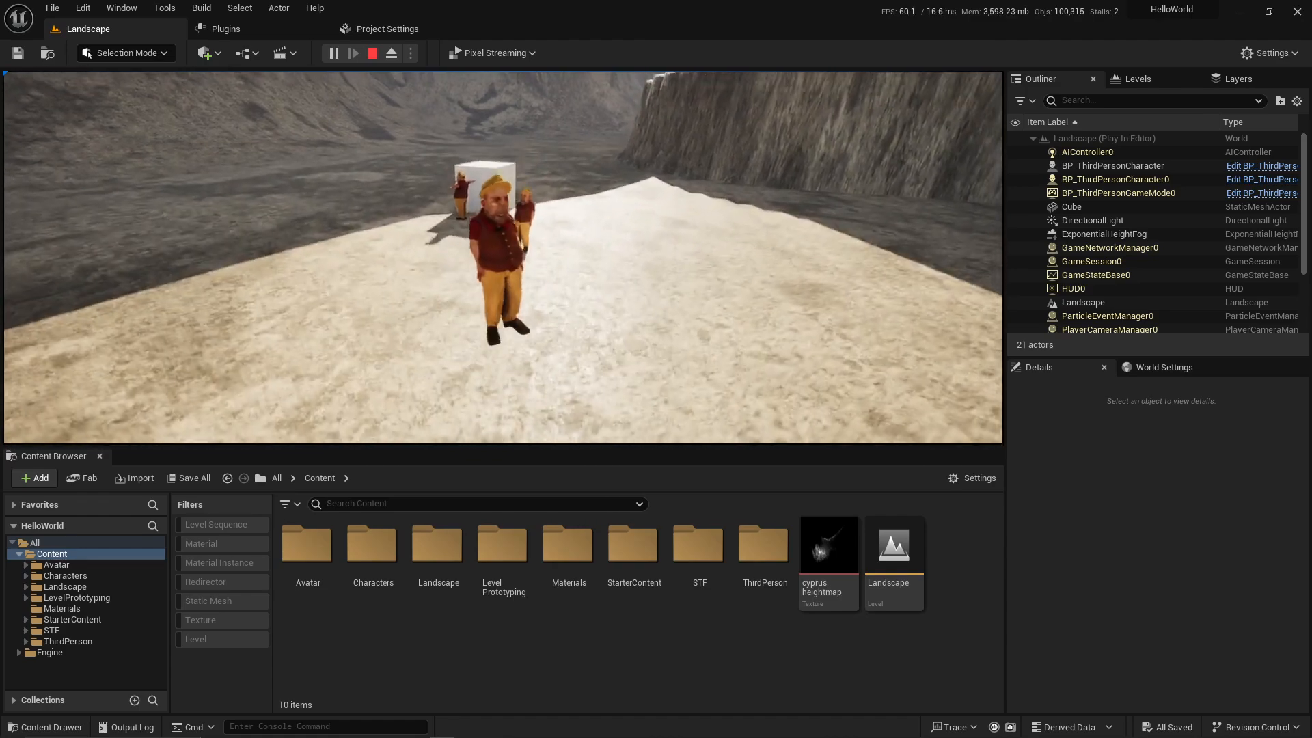
Step: Walk the character in different directions, turn it towards the shadowed ground, and end the play session
key(s)
key(w)
key(d)
key(s)
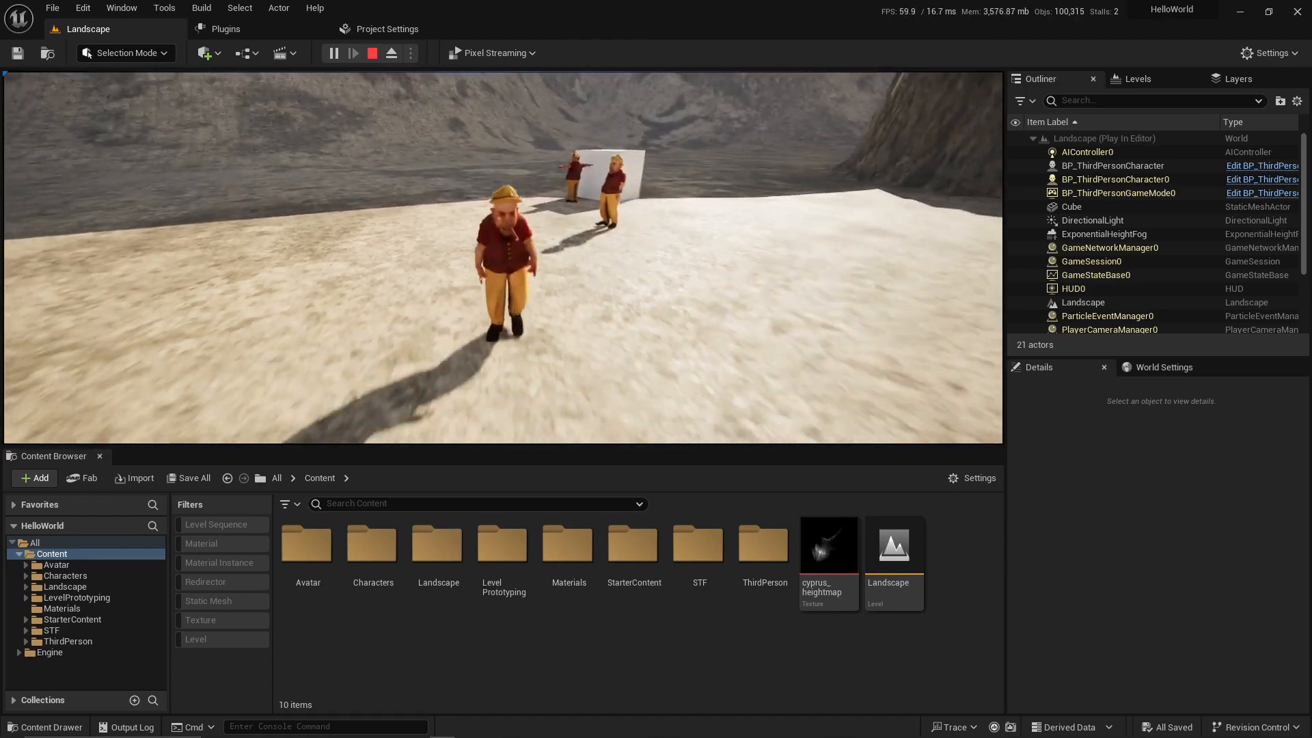
key(w)
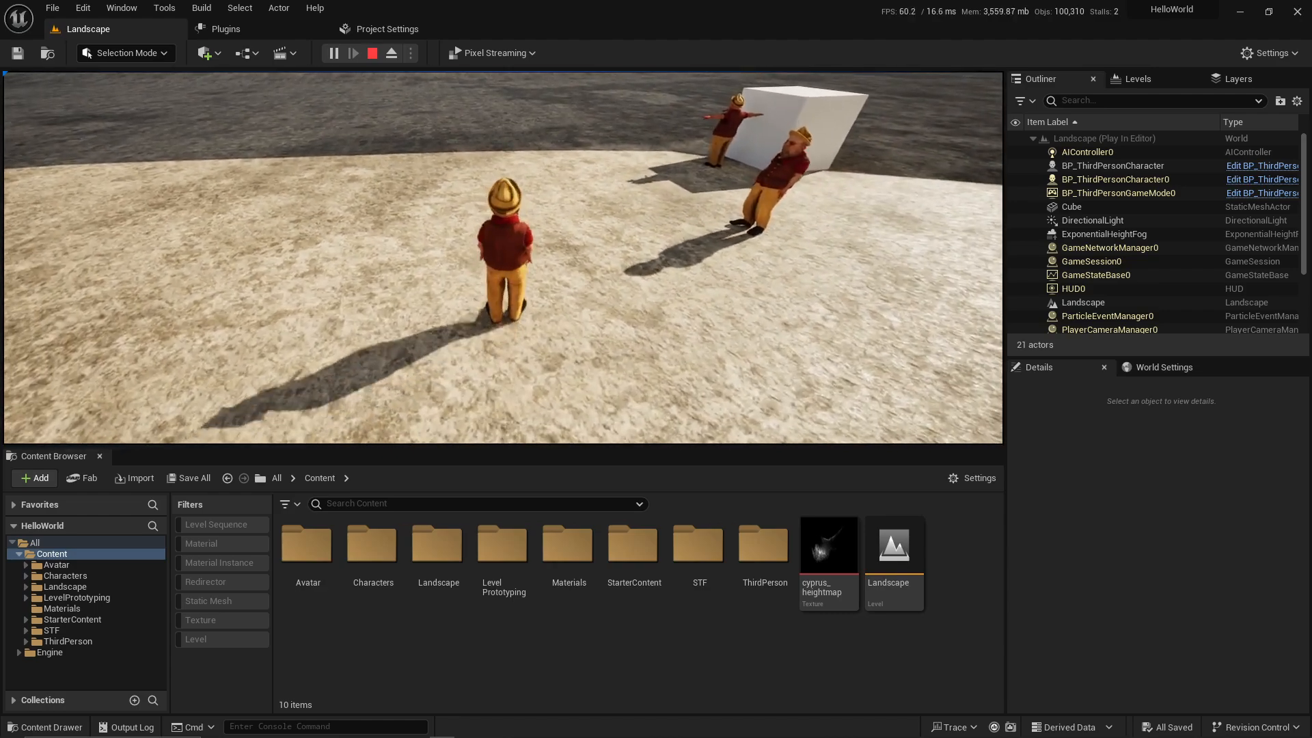
key(Escape)
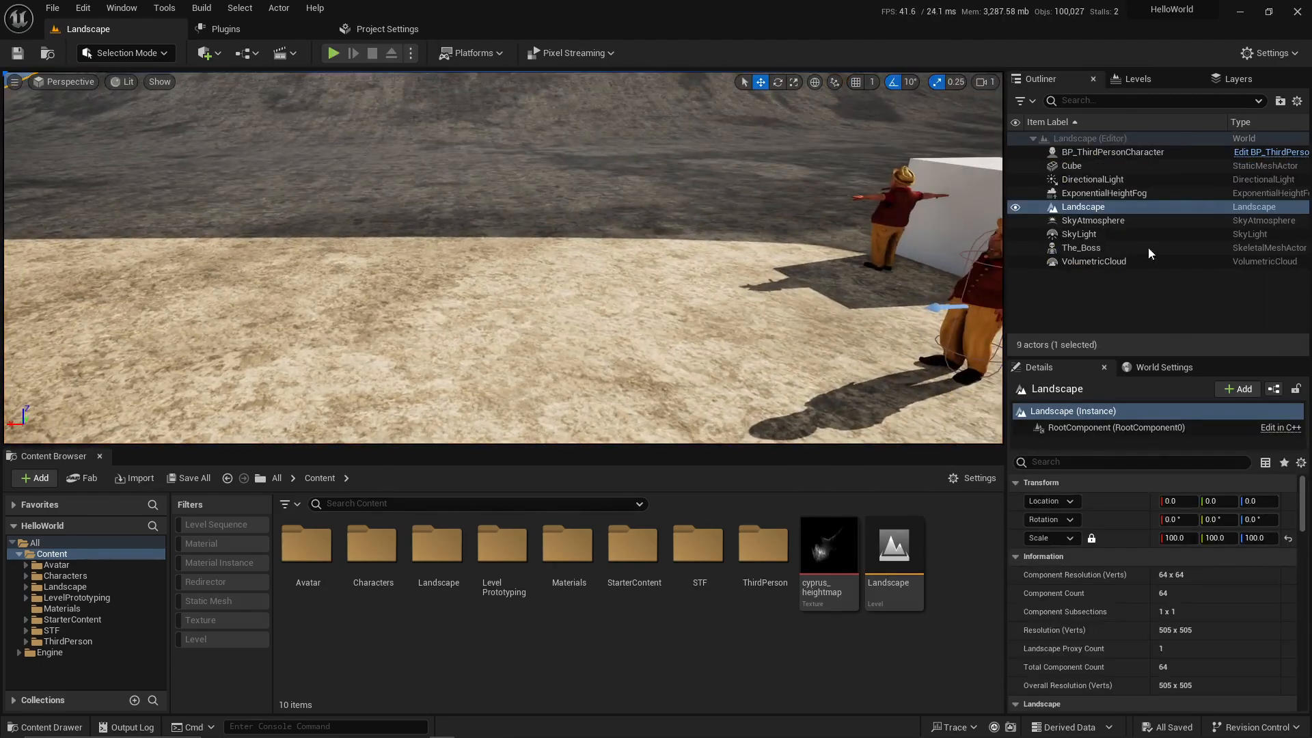
click(1154, 155)
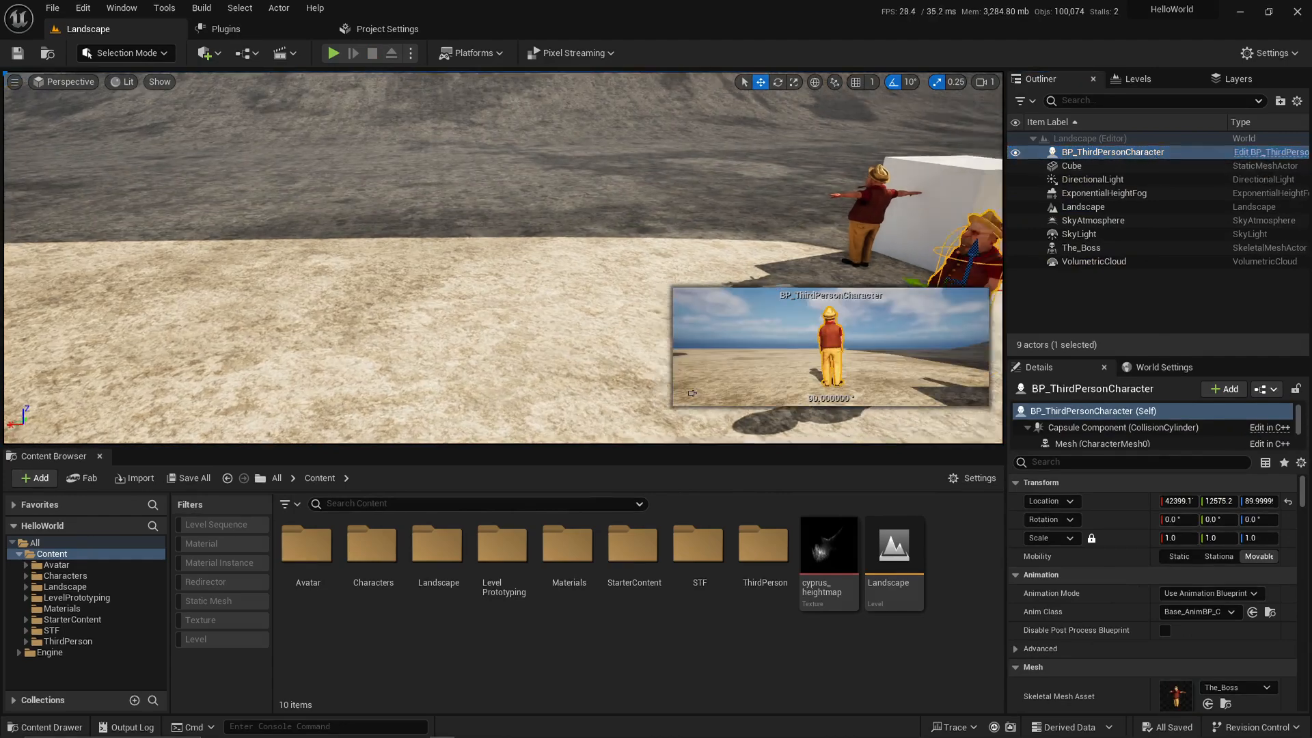
key(Escape)
right_click(530, 674)
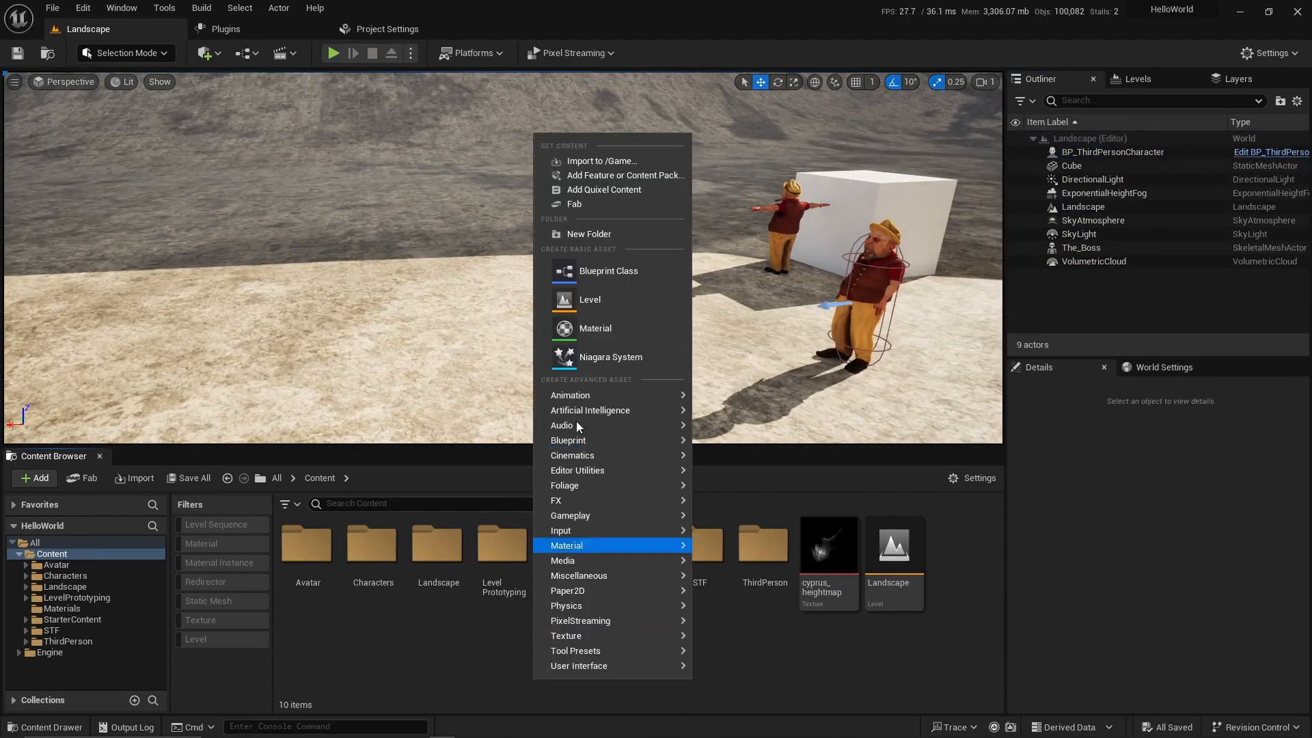
click(604, 280)
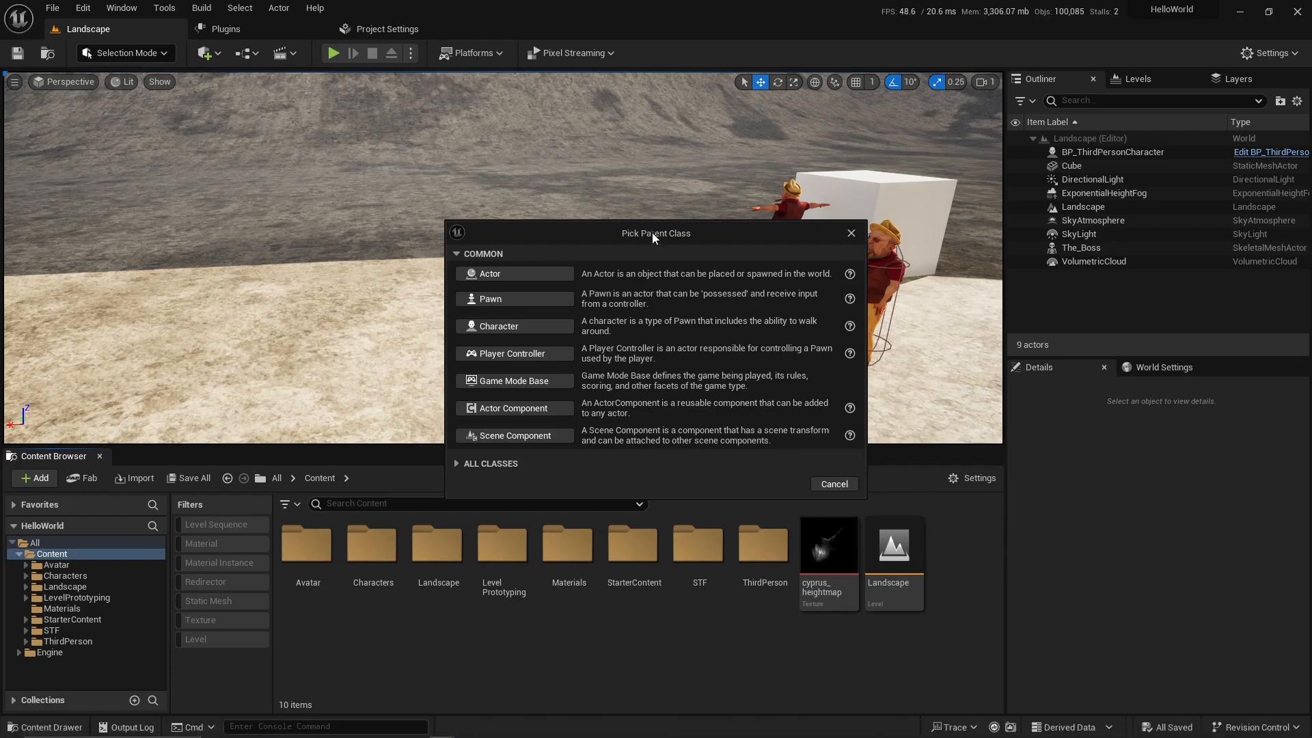
drag(652, 233, 577, 257)
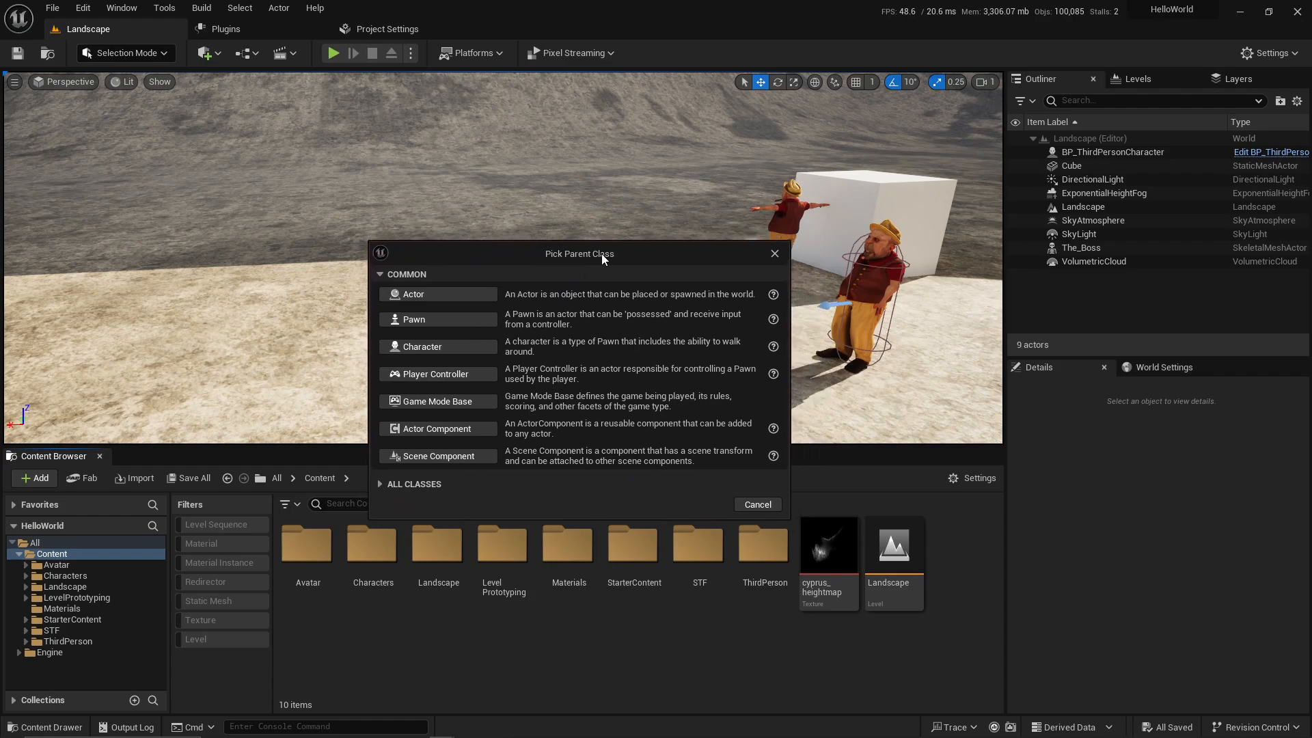
click(774, 253)
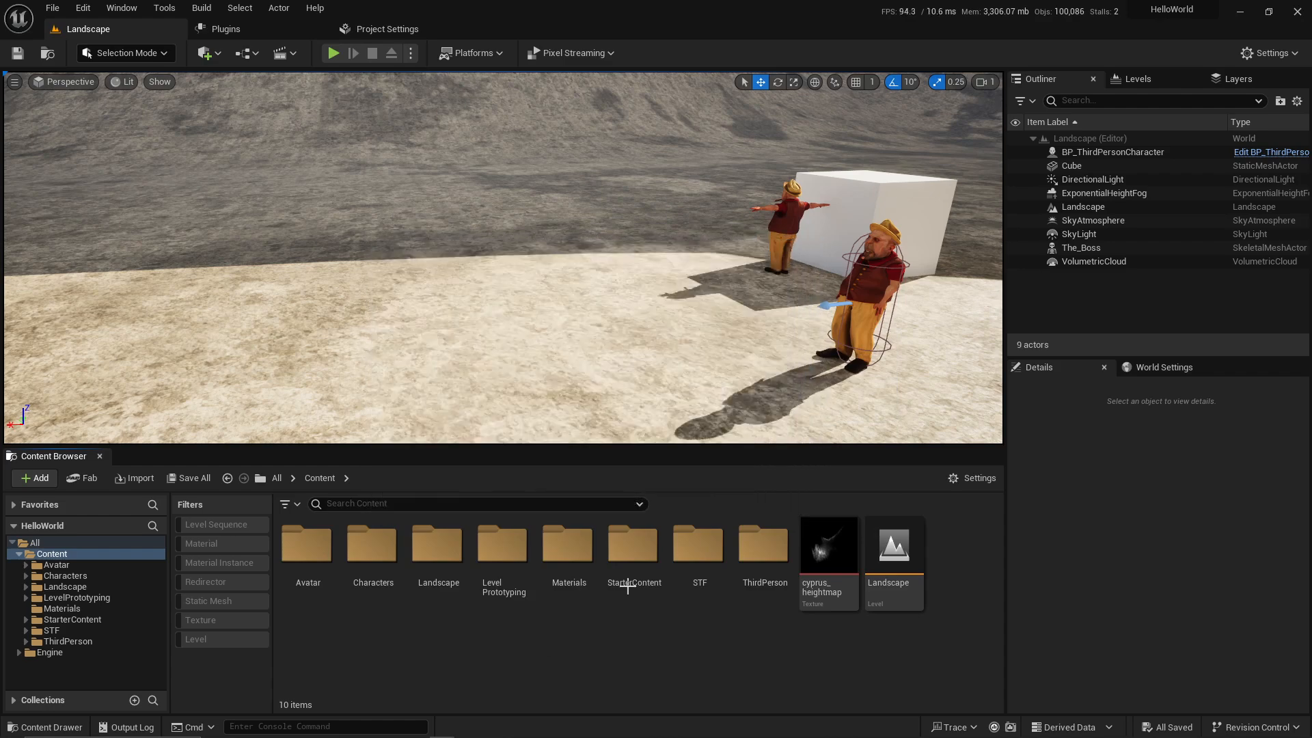
Step: Create a new folder named Blueprints inside the Content folder
right_click(476, 649)
click(539, 200)
text(B)
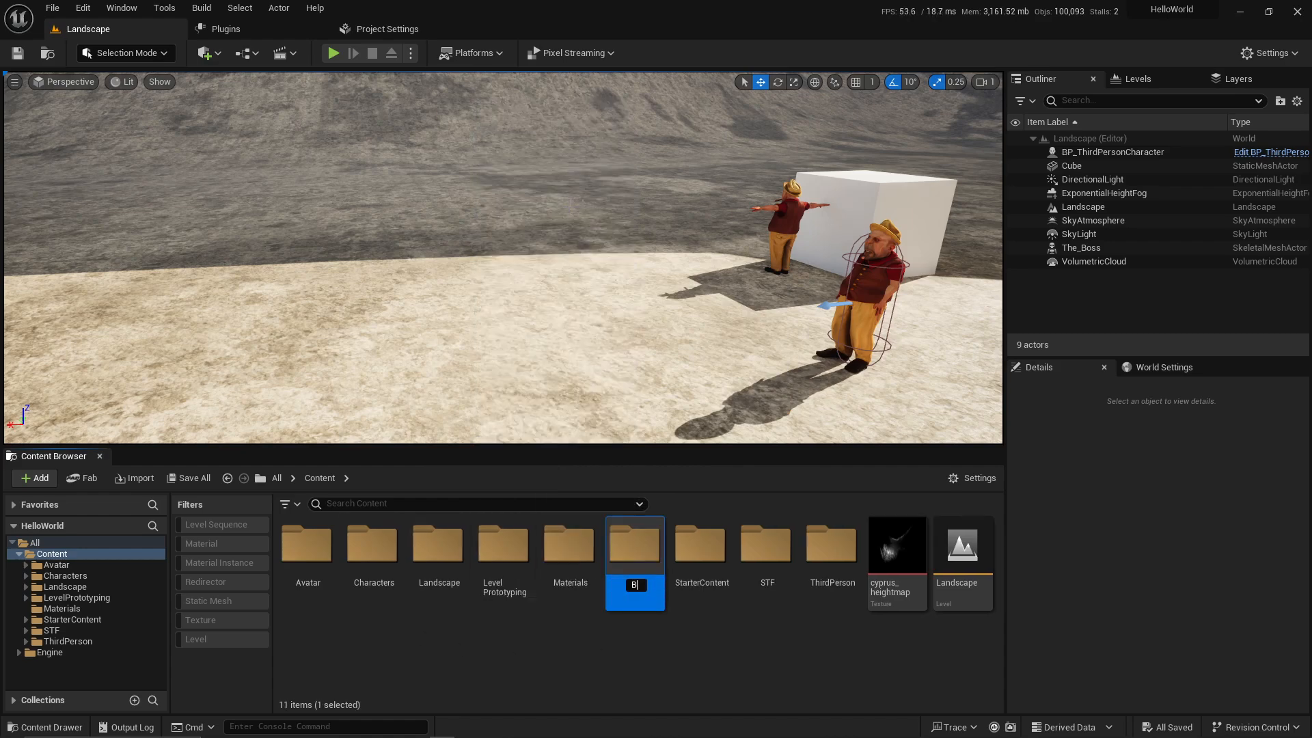
text(lueprints)
key(Return)
click(497, 673)
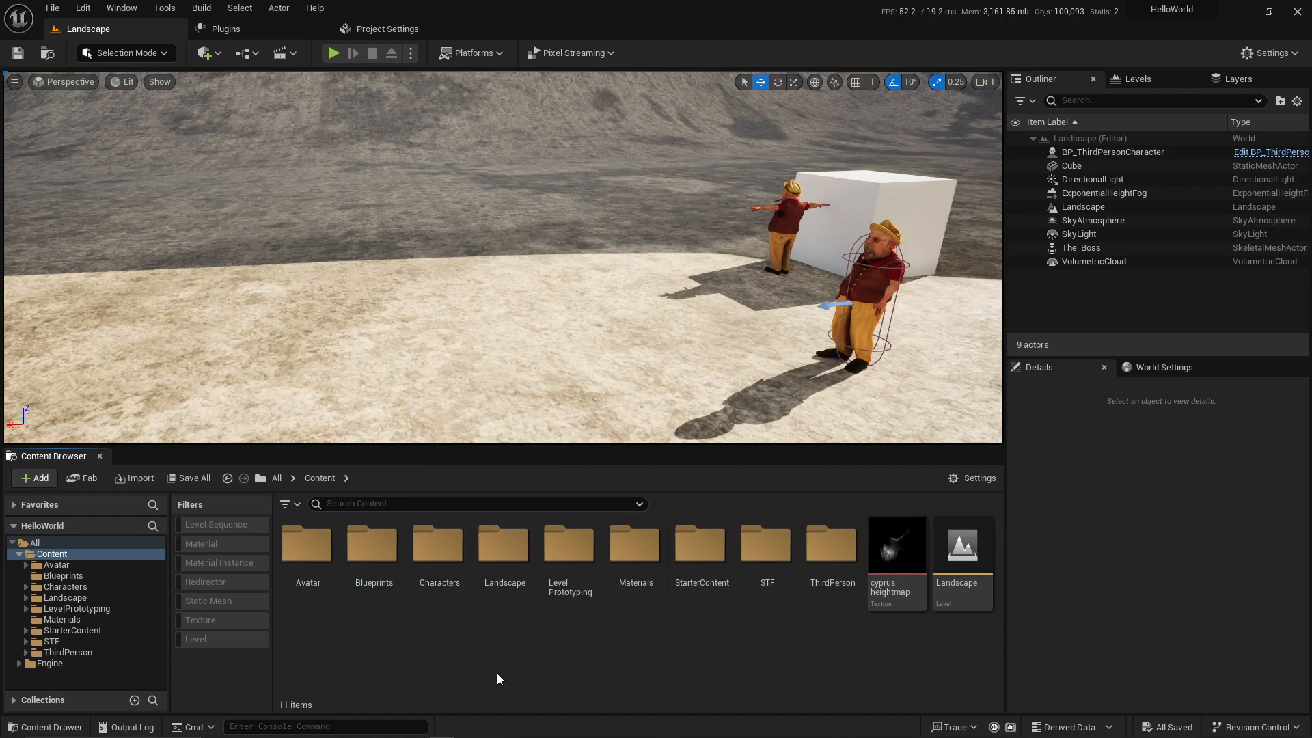
Step: Create a Blueprint Class named PitOfDeath with Actor as its parent inside the Blueprints folder
double_click(373, 586)
right_click(385, 559)
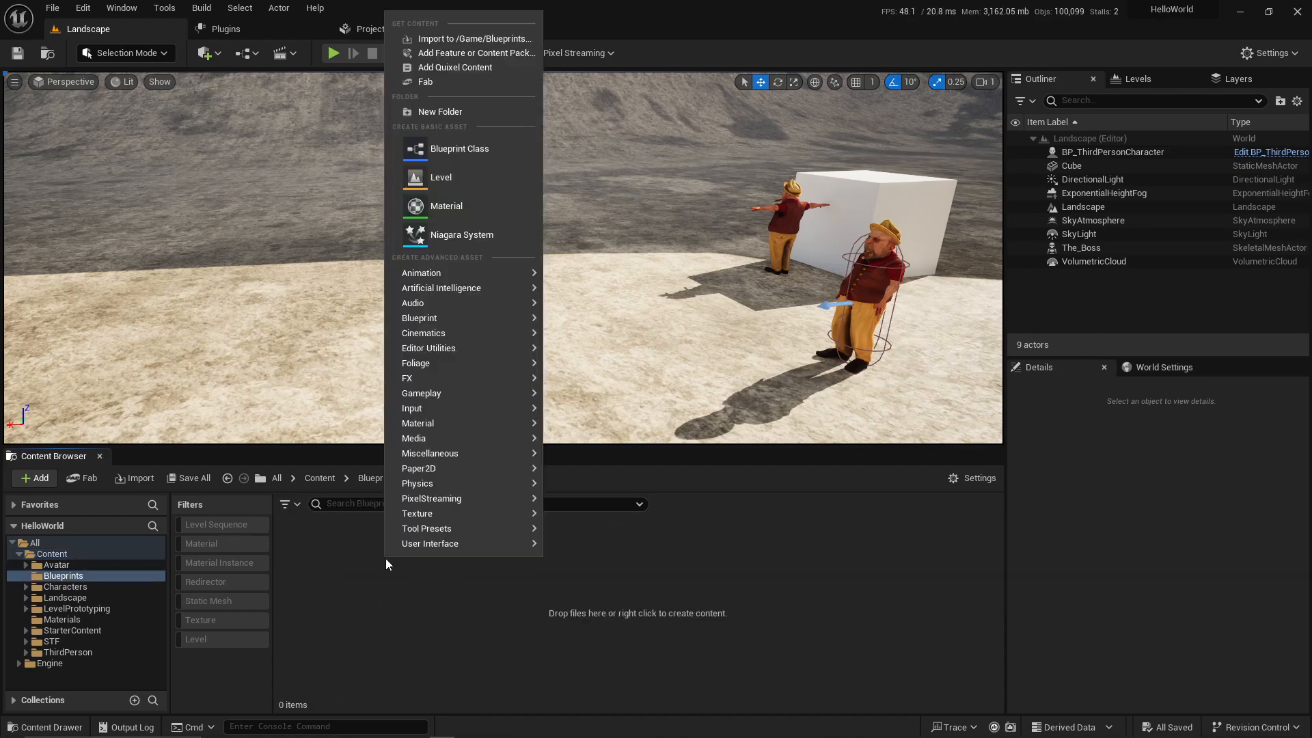
click(466, 150)
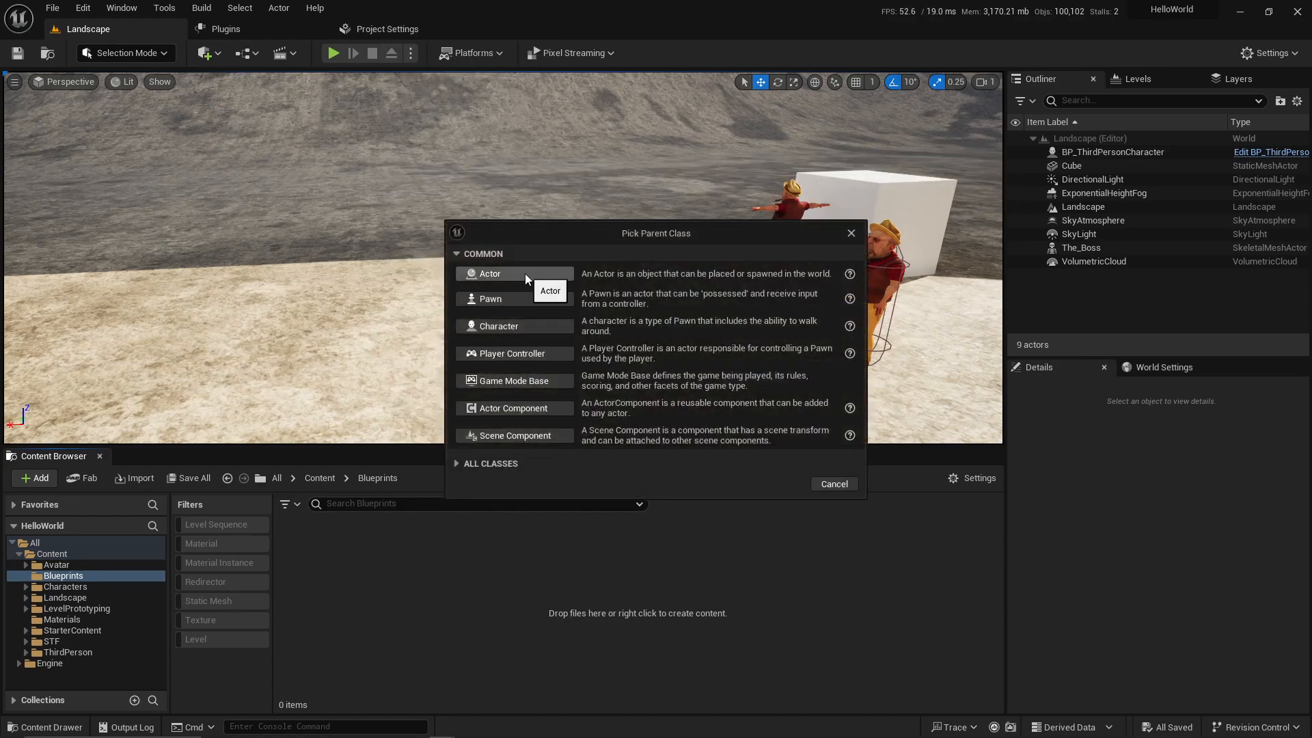
click(525, 273)
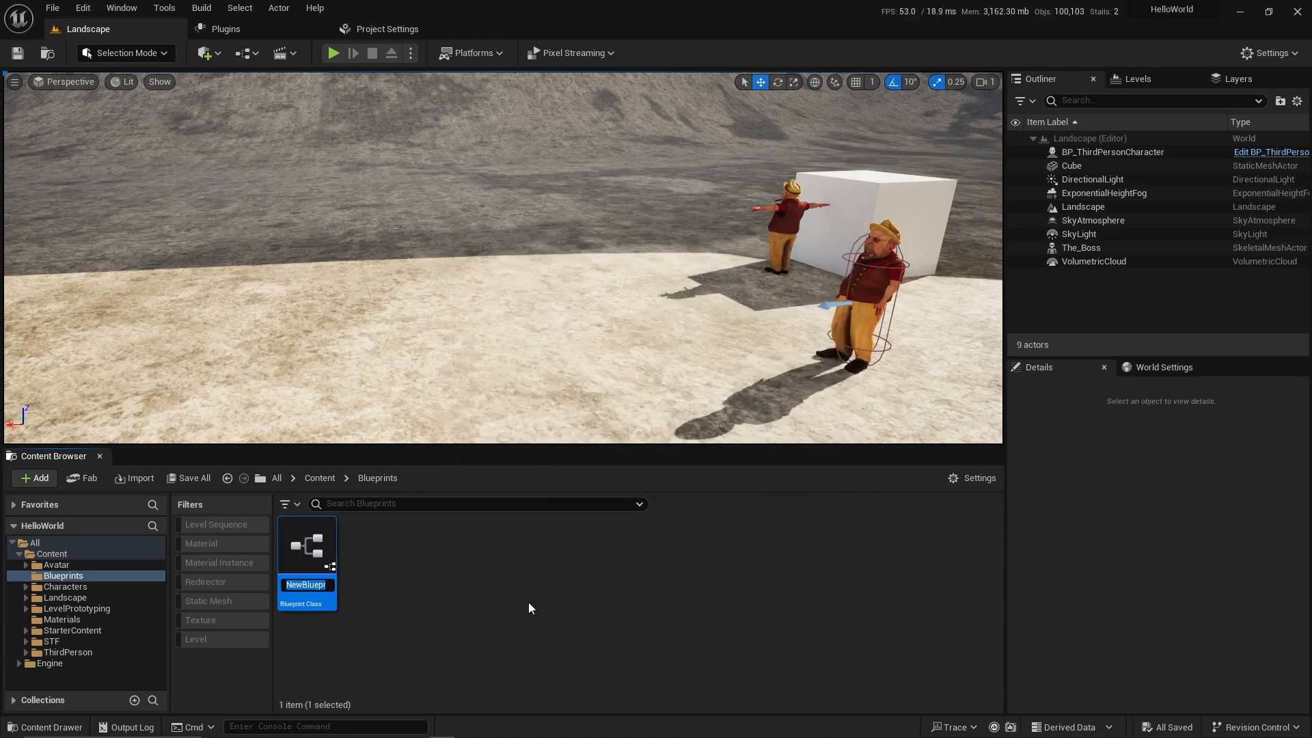
text(PitOfDeath)
key(Return)
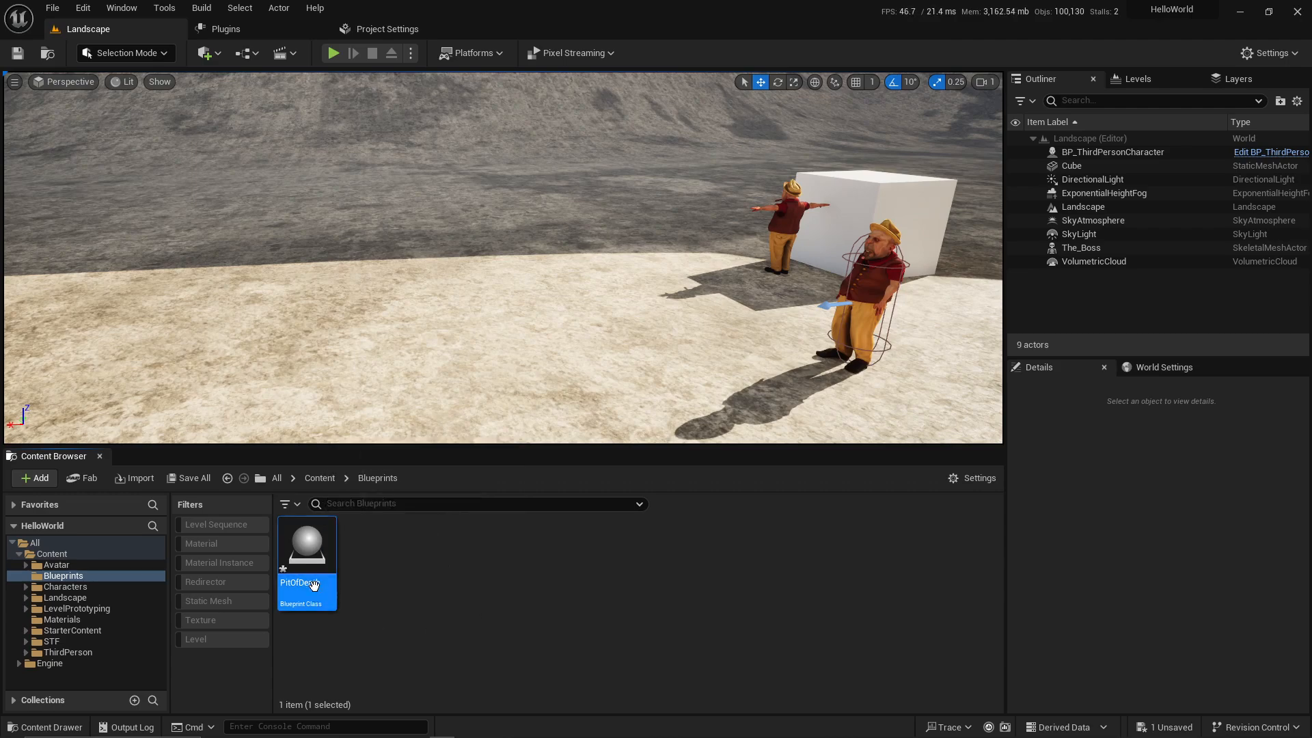
Step: Open the PitOfDeath blueprint in a maximized editor and enlarge its viewport by closing Compiler Results and narrowing Details
mouse_move(309, 584)
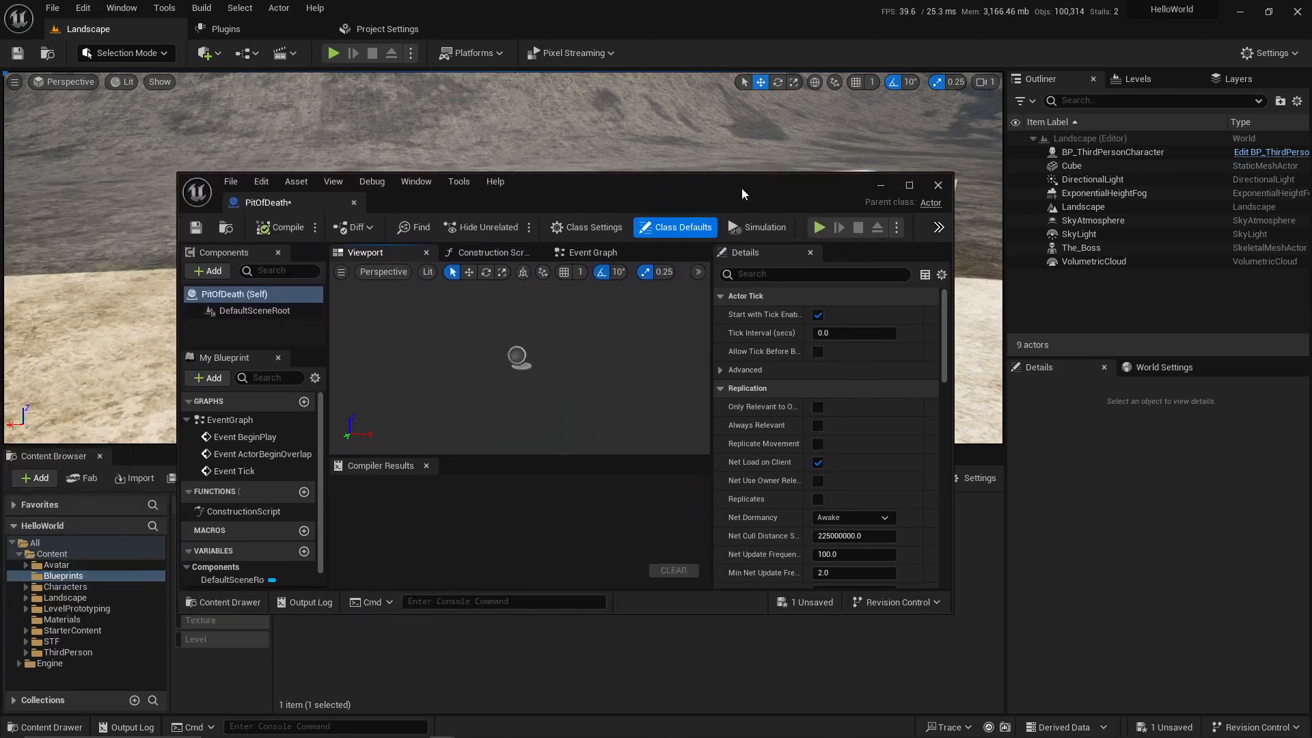
click(909, 184)
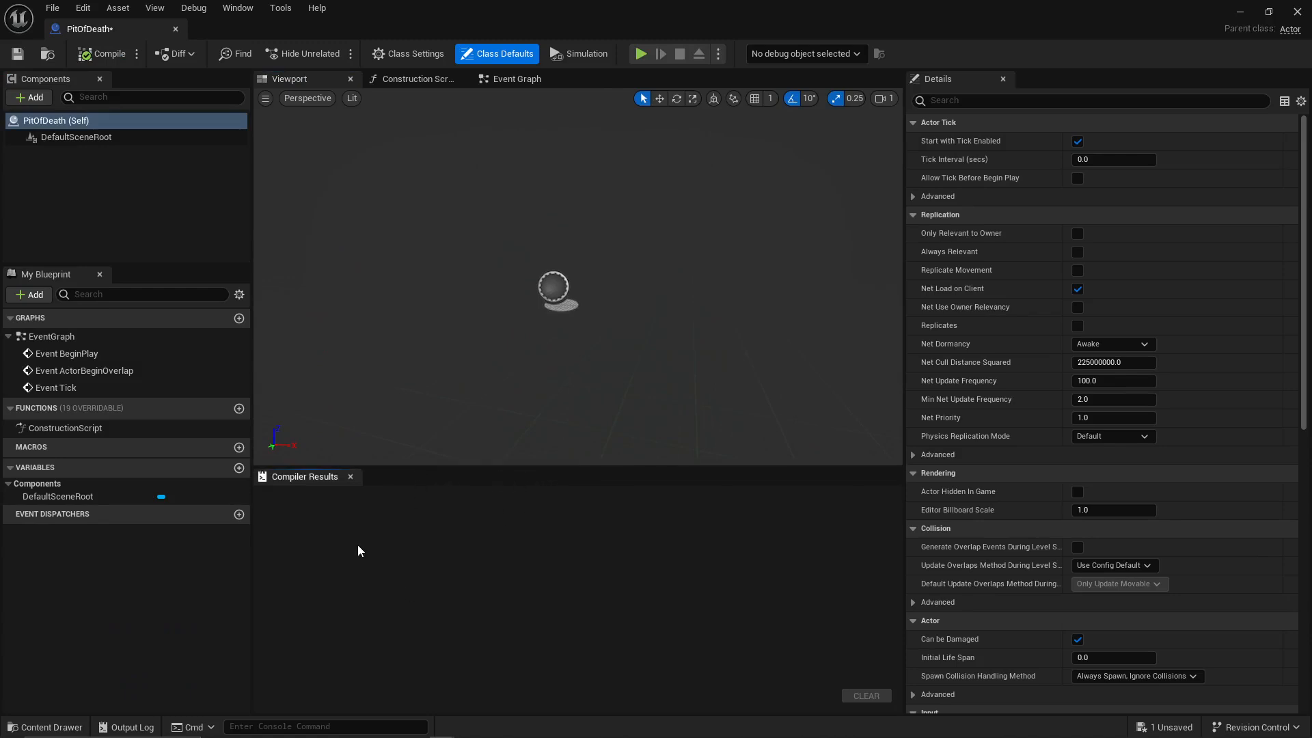
click(349, 478)
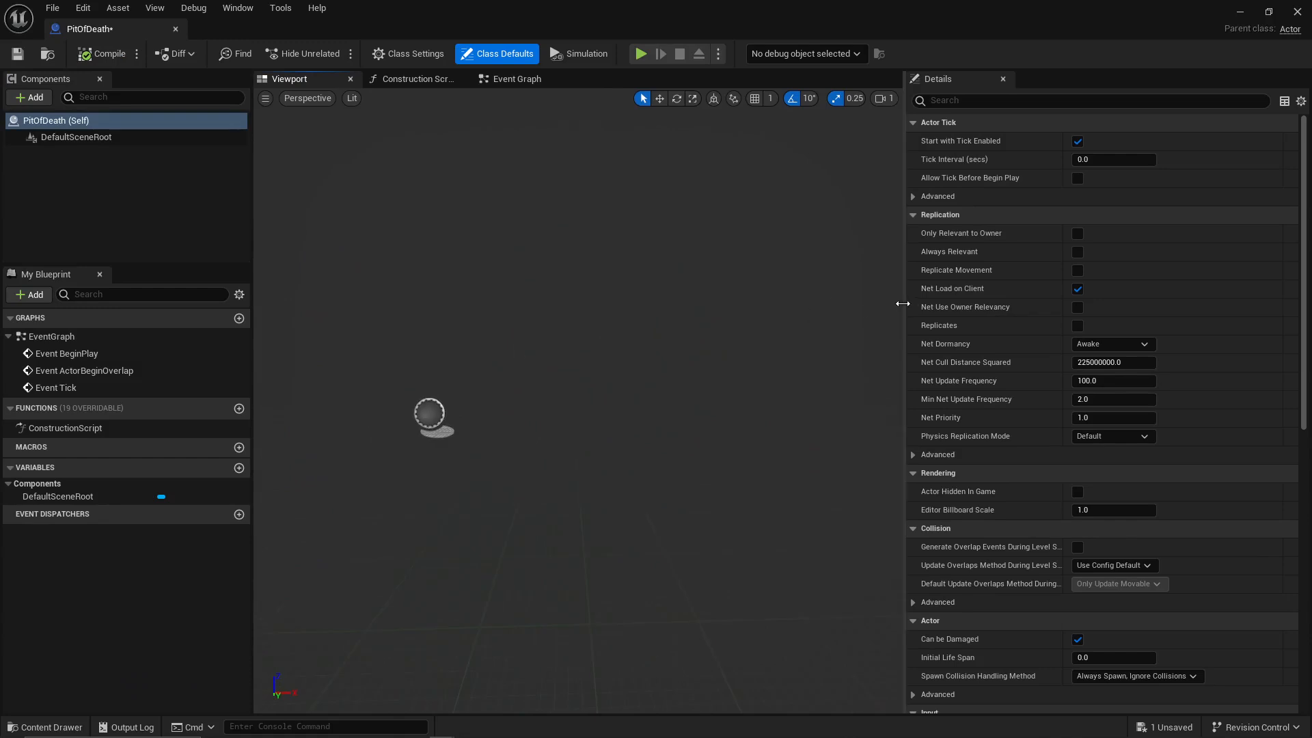
drag(903, 307, 1006, 297)
Step: Look over the PitOfDeath viewport and its perspective and orthographic options, and bring up the Construction Script graph
right_drag(888, 297, 854, 313)
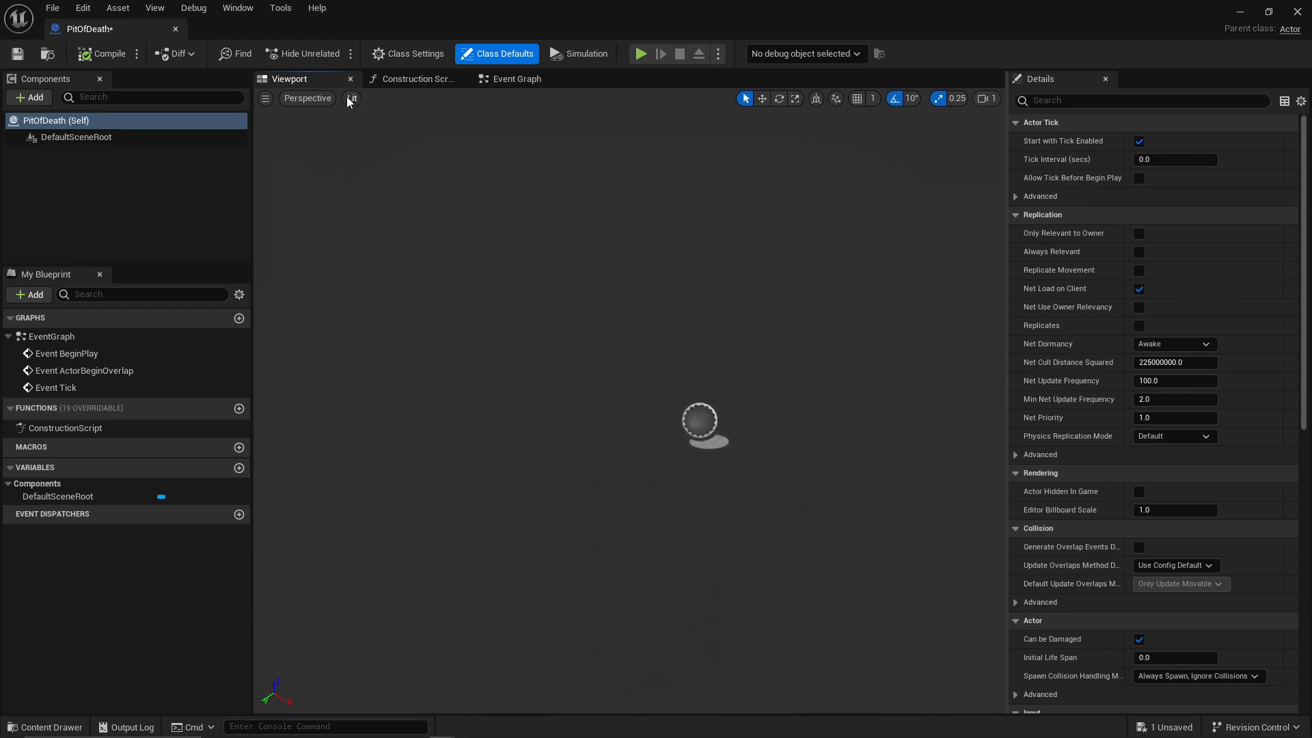
click(320, 100)
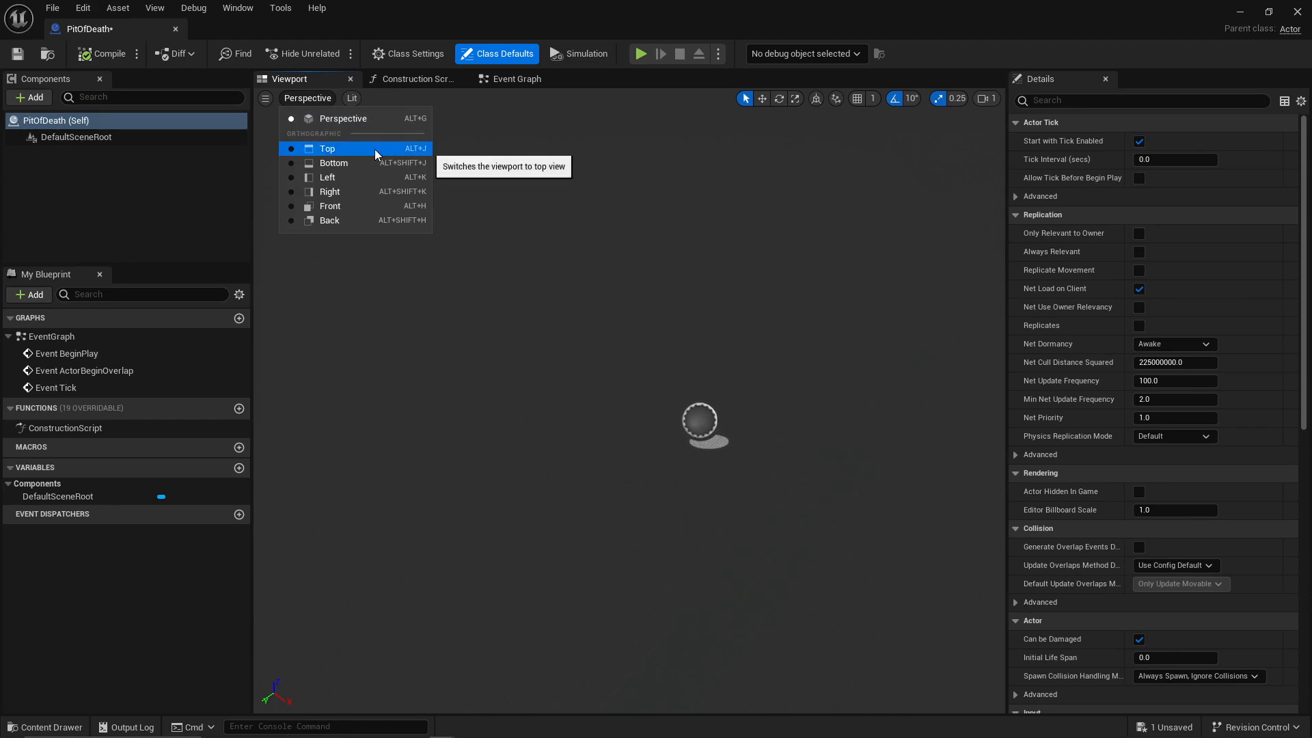
right_drag(694, 196, 714, 200)
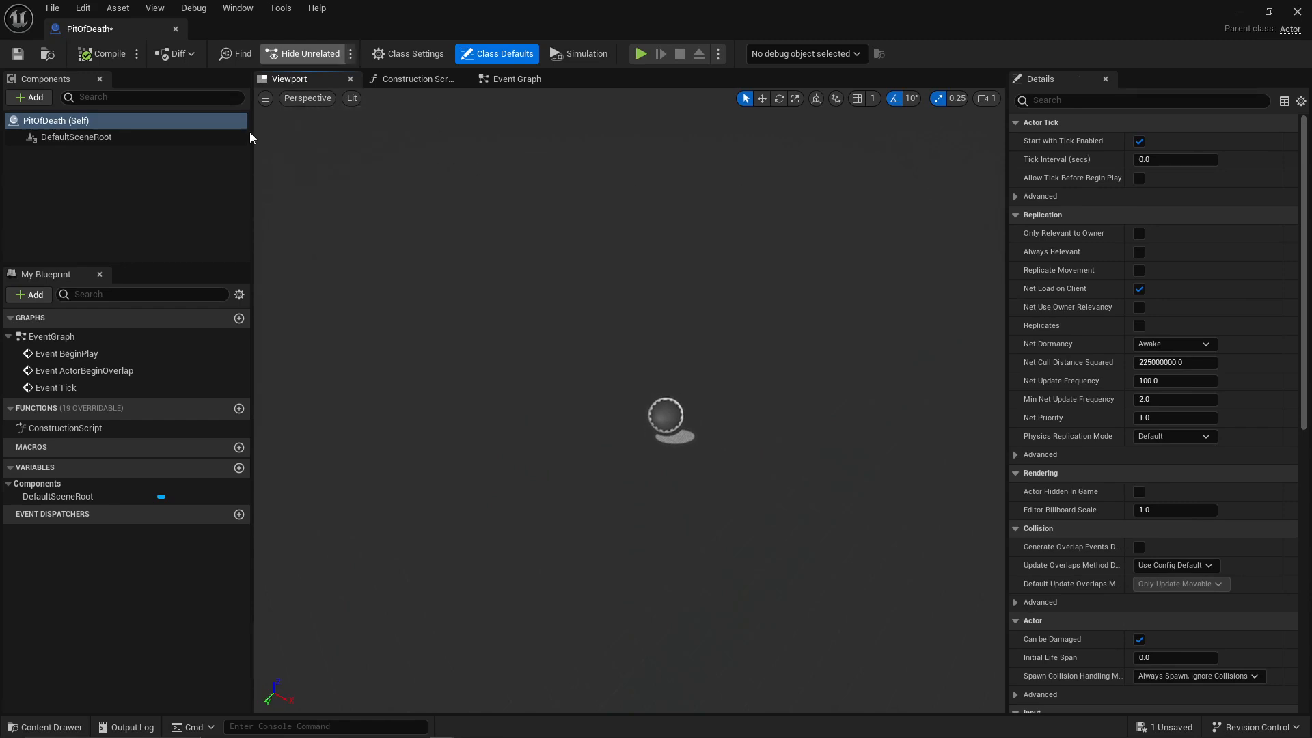
click(392, 79)
right_drag(579, 265, 482, 171)
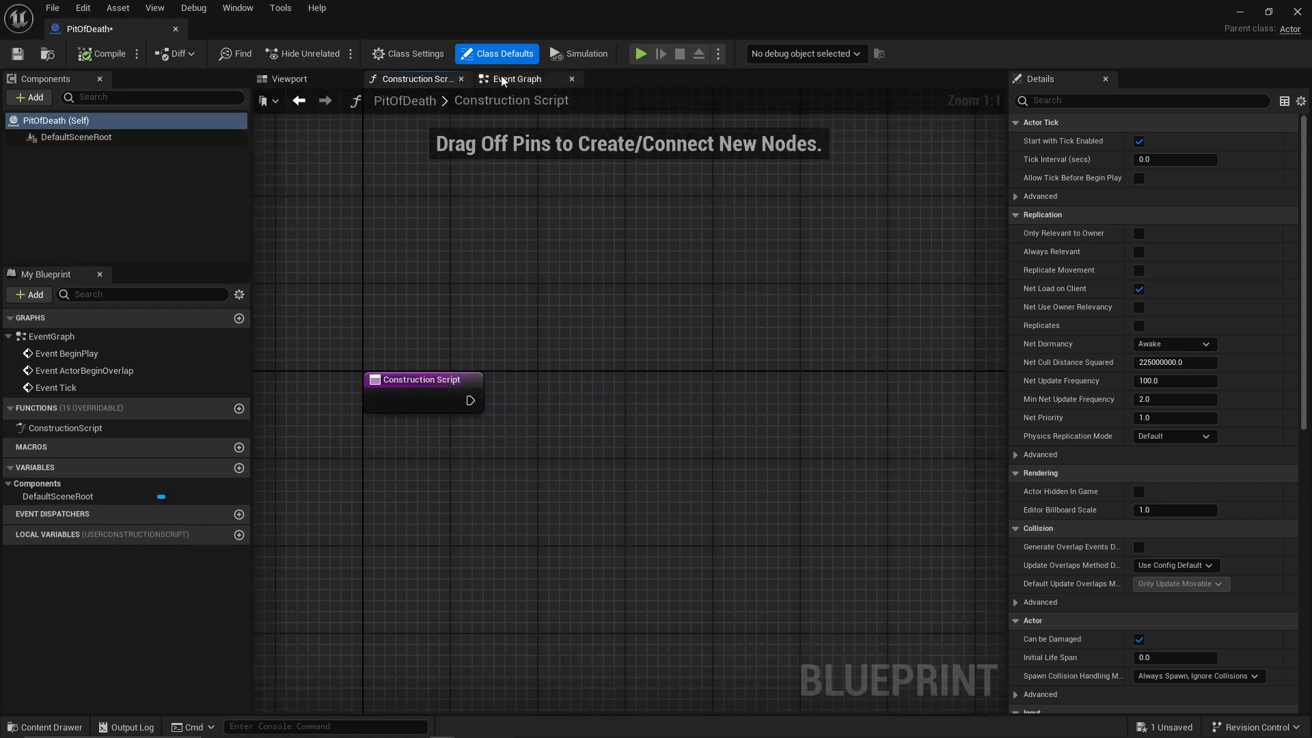
Step: Bring up PitOfDeath's Event Graph and look over the events listed under Graphs in My Blueprint
click(509, 79)
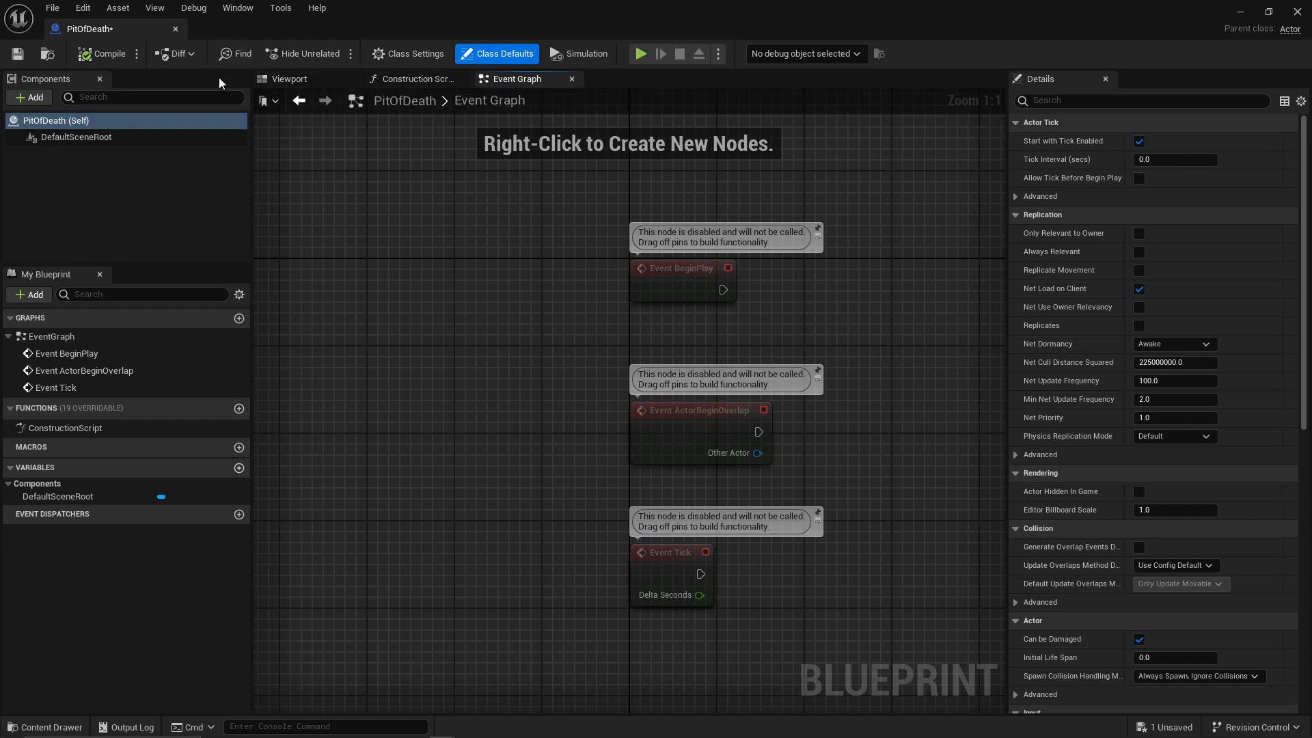
right_drag(509, 166, 444, 178)
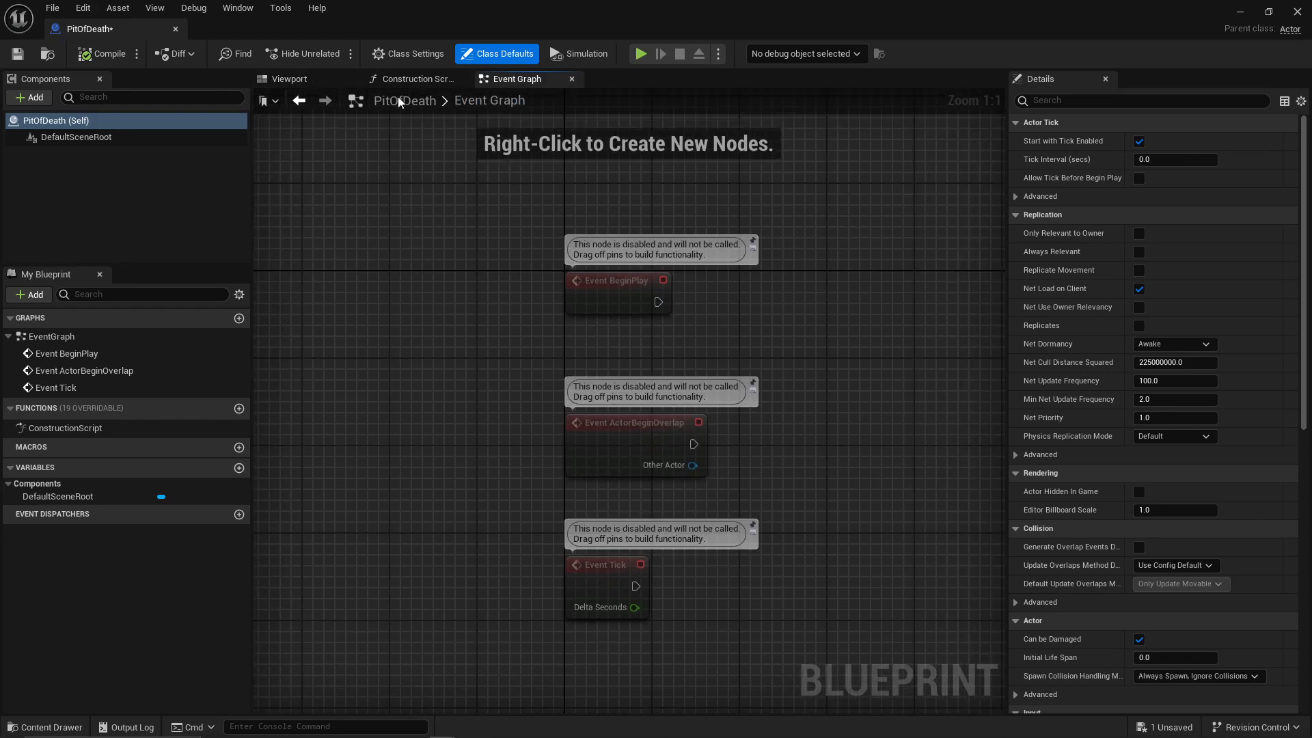
click(73, 338)
click(11, 318)
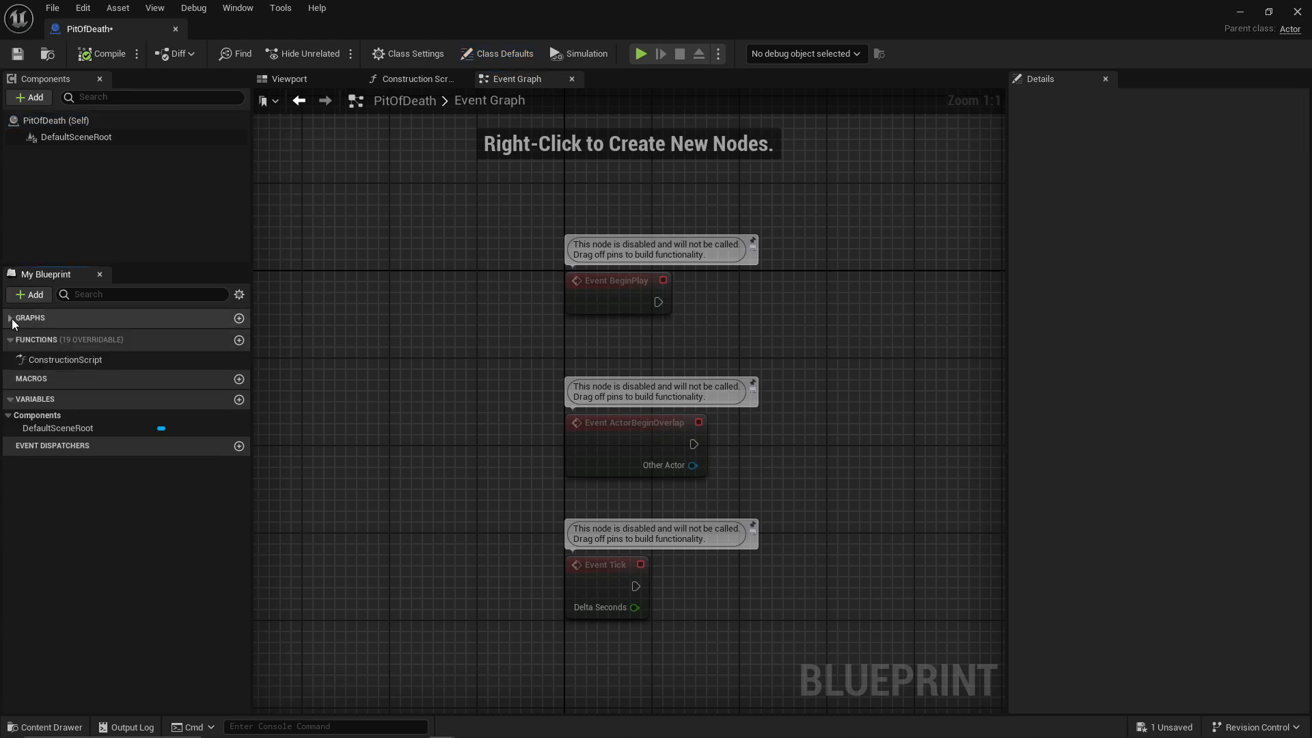
click(11, 318)
click(48, 339)
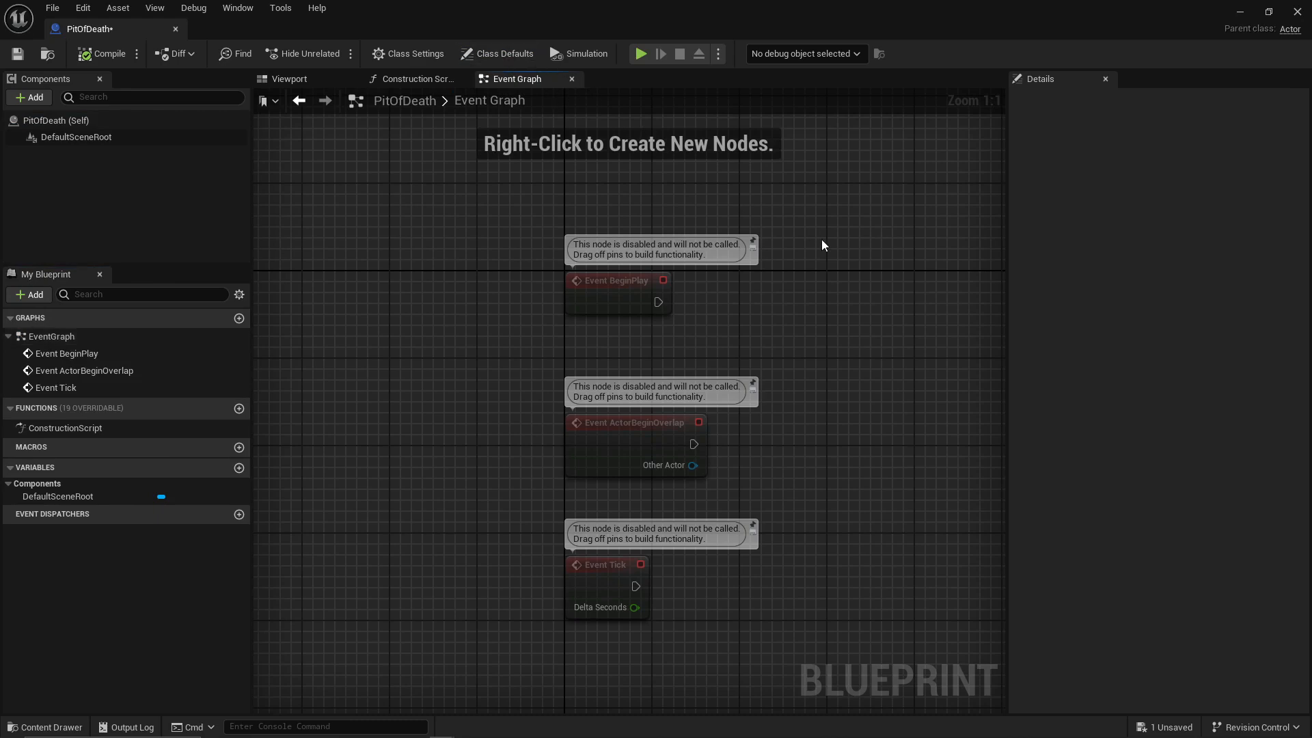
Step: Examine the disabled Event BeginPlay, Event ActorBeginOverlap and Event Tick nodes in the Event Graph
right_drag(874, 313, 742, 293)
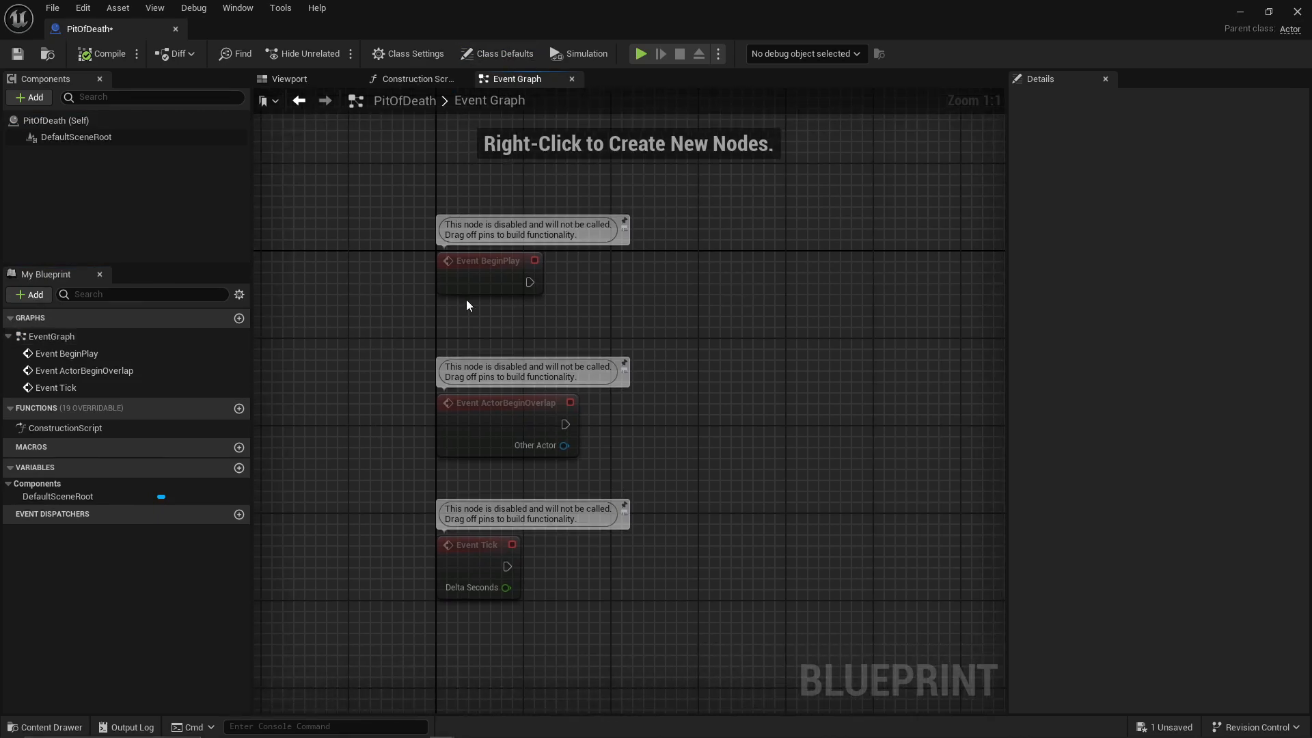
right_drag(645, 301, 477, 286)
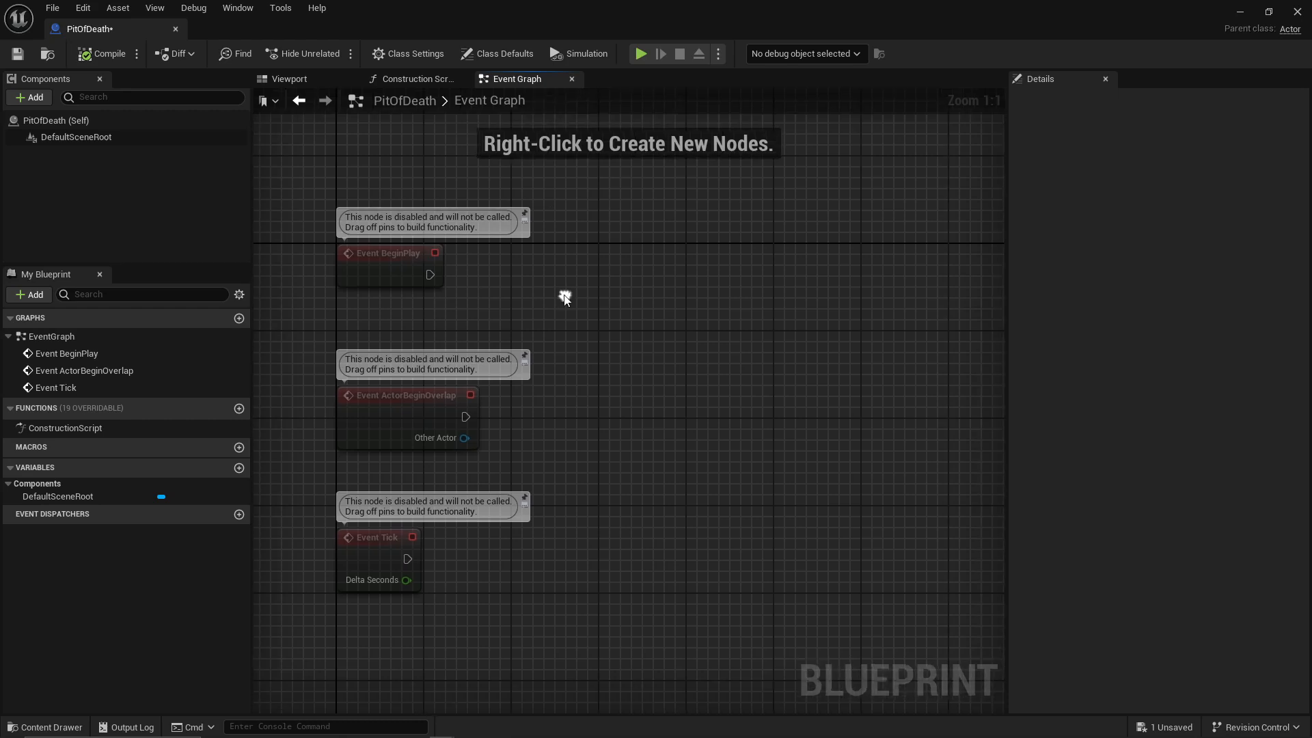
click(400, 258)
click(571, 286)
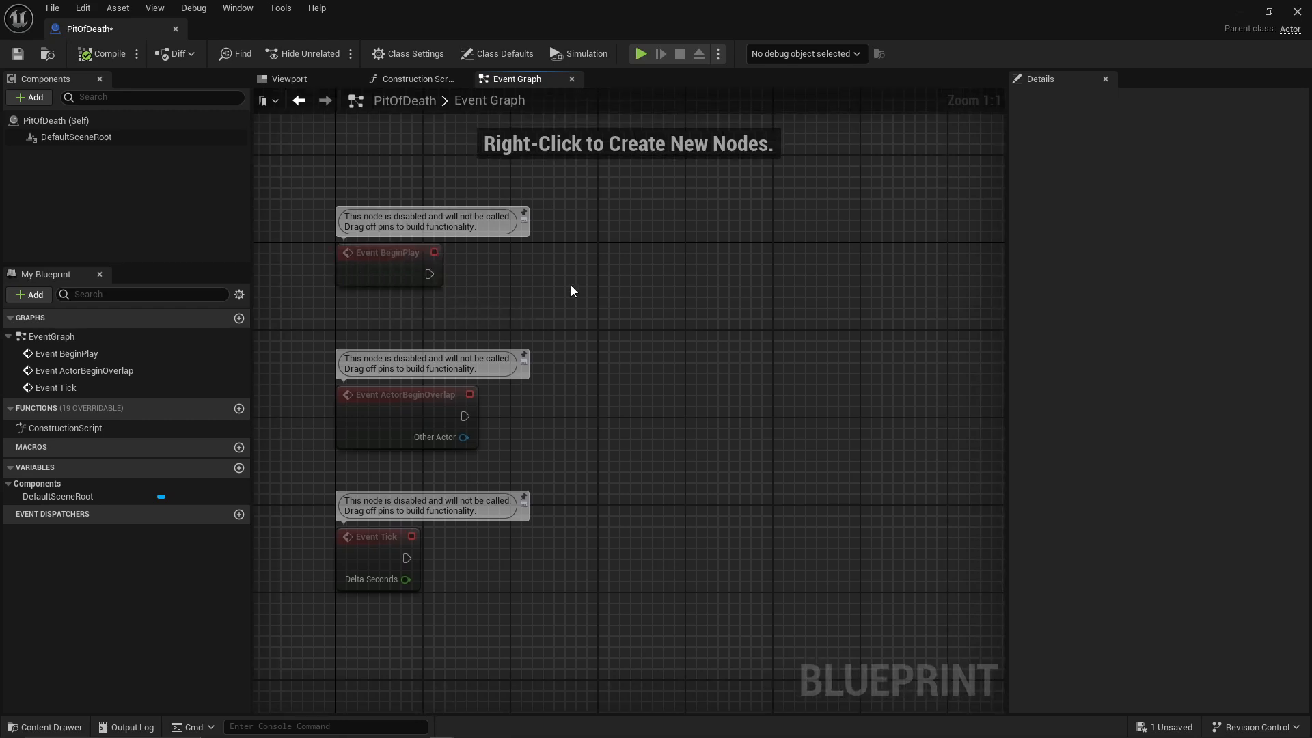
right_drag(572, 283, 590, 217)
click(423, 503)
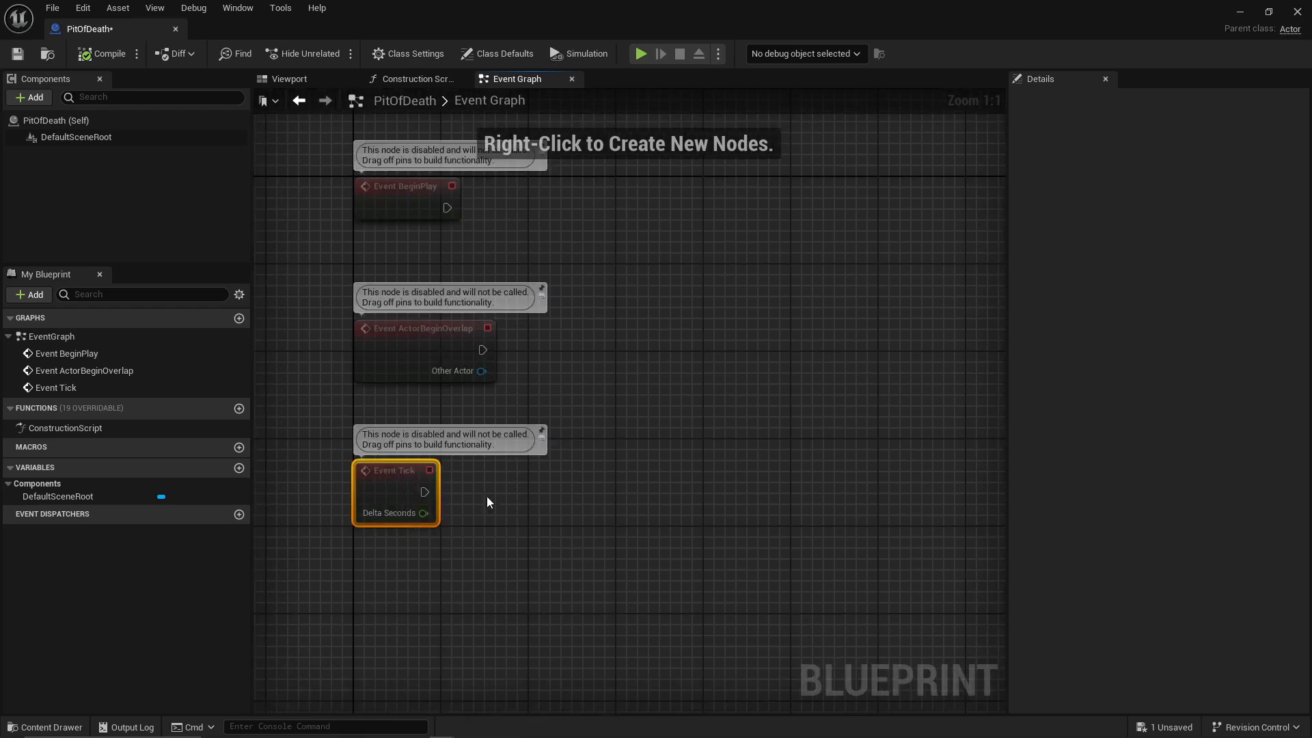
right_drag(601, 491, 638, 512)
click(604, 502)
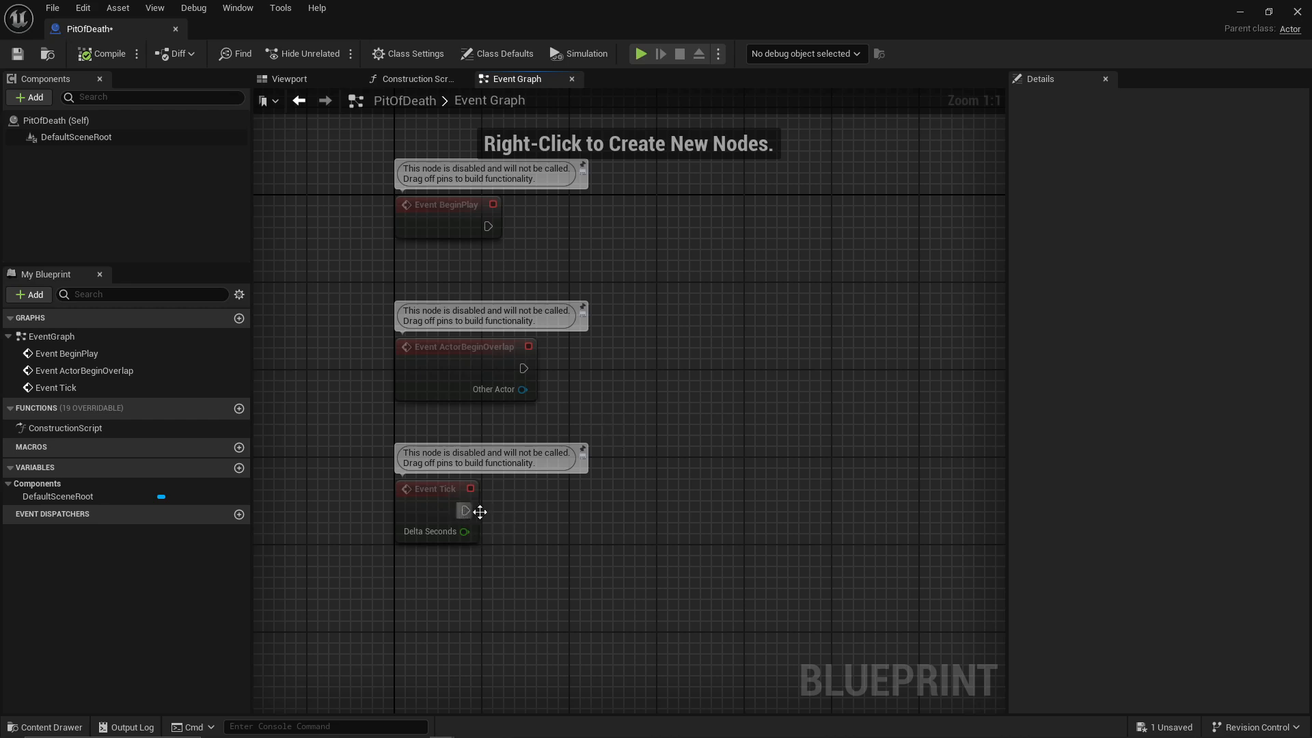
Step: Move the Event BeginPlay node slightly farther above Event ActorBeginOverlap in the Event Graph
right_drag(440, 512, 656, 462)
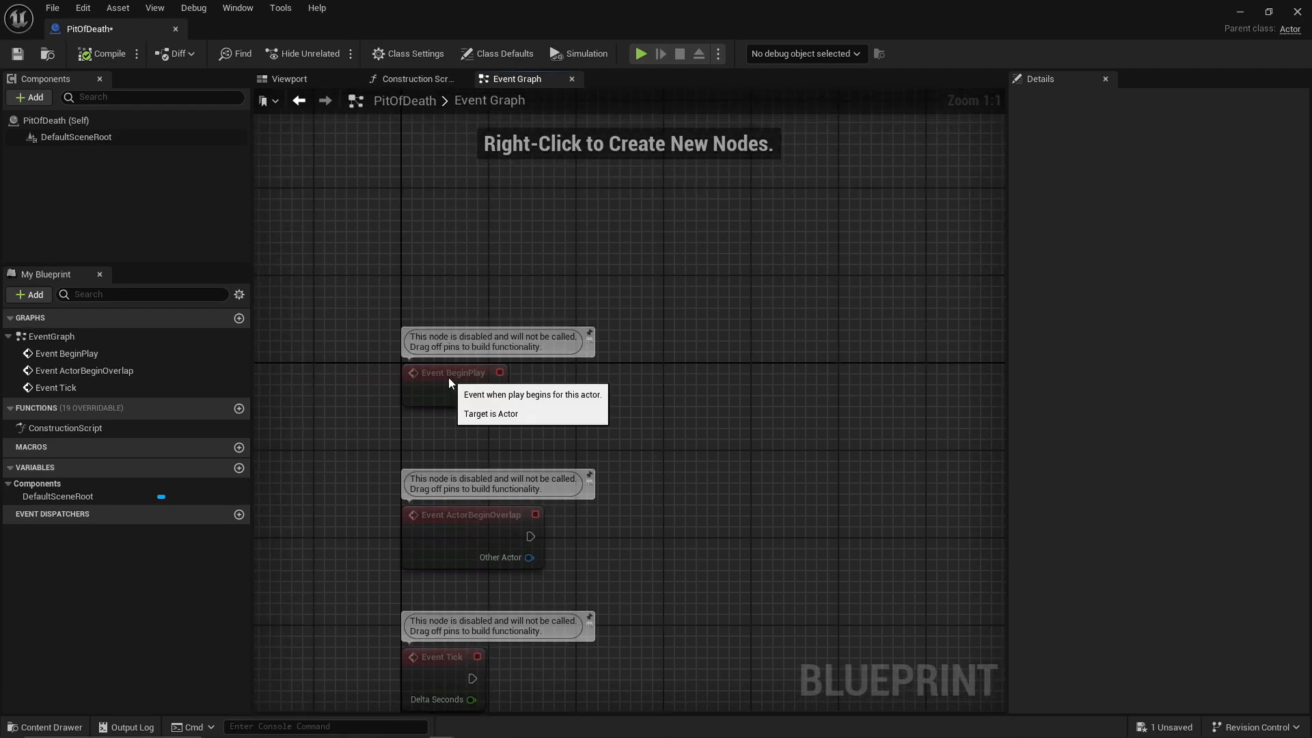
drag(448, 377, 457, 355)
click(449, 666)
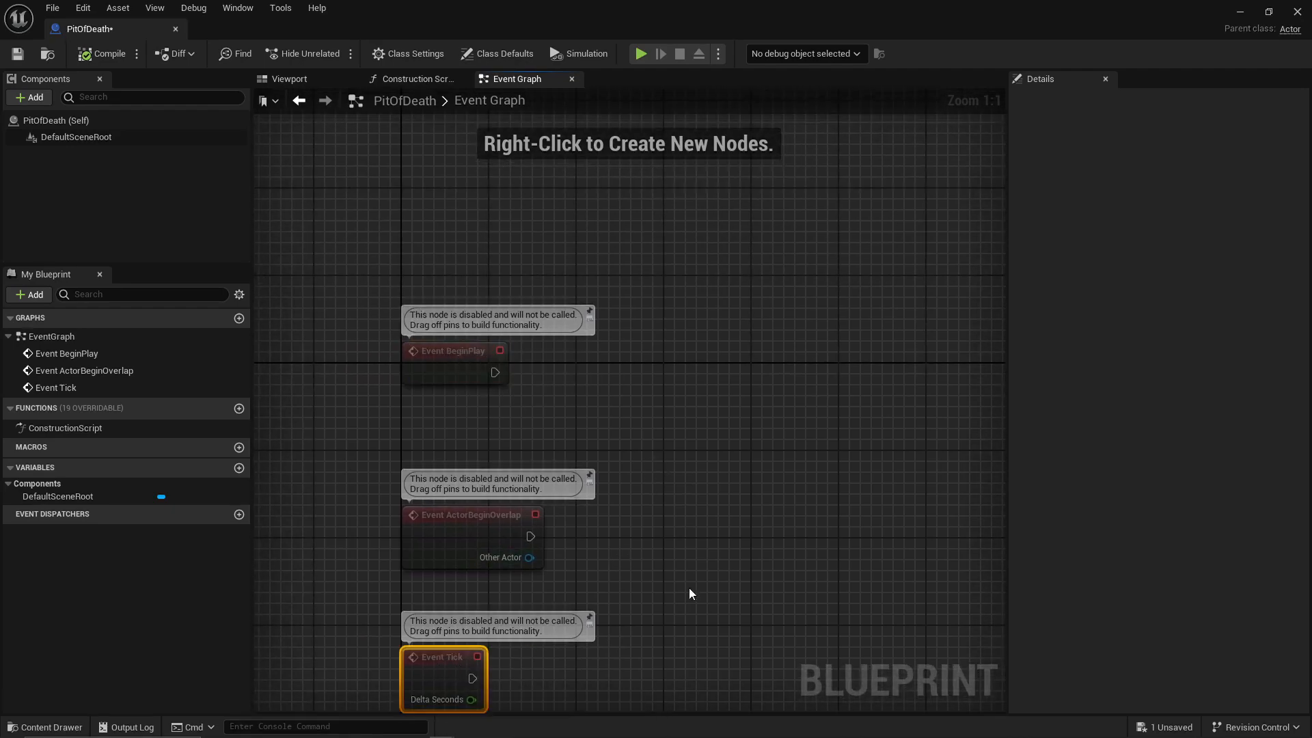
click(700, 533)
right_drag(700, 533, 611, 568)
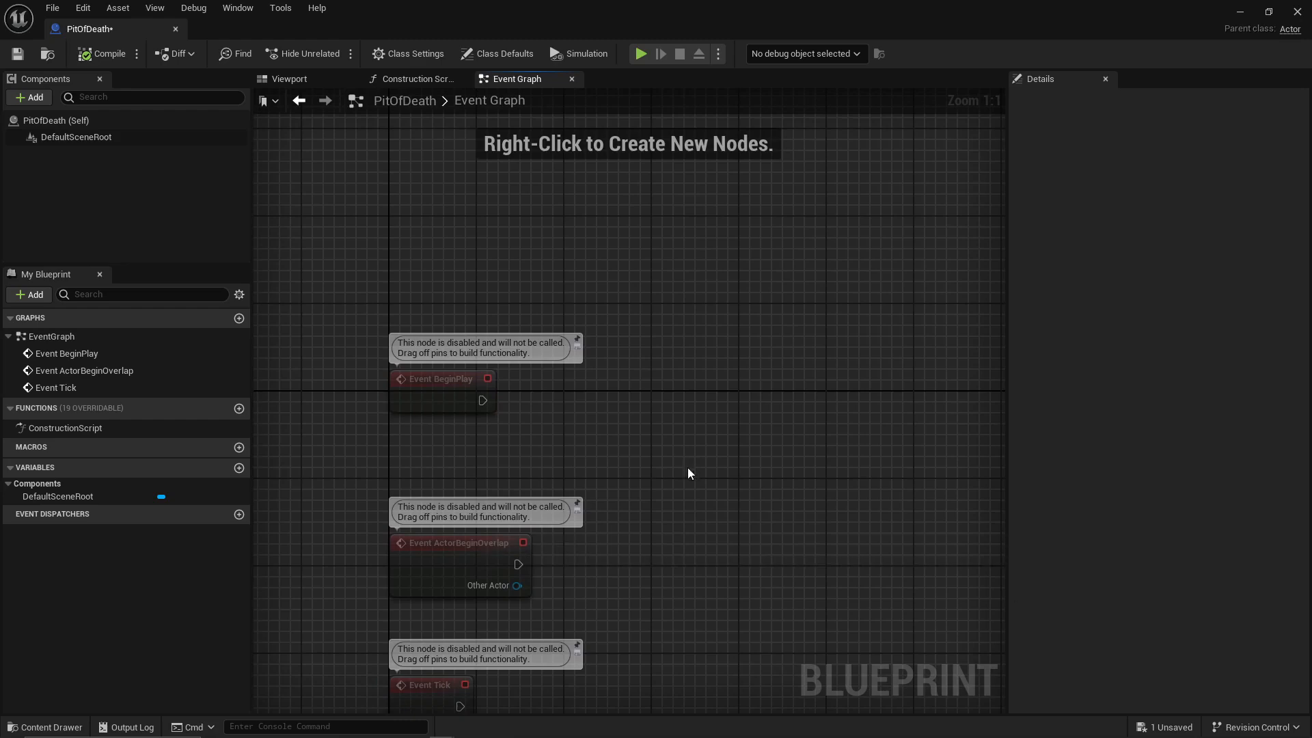
right_drag(688, 472, 730, 430)
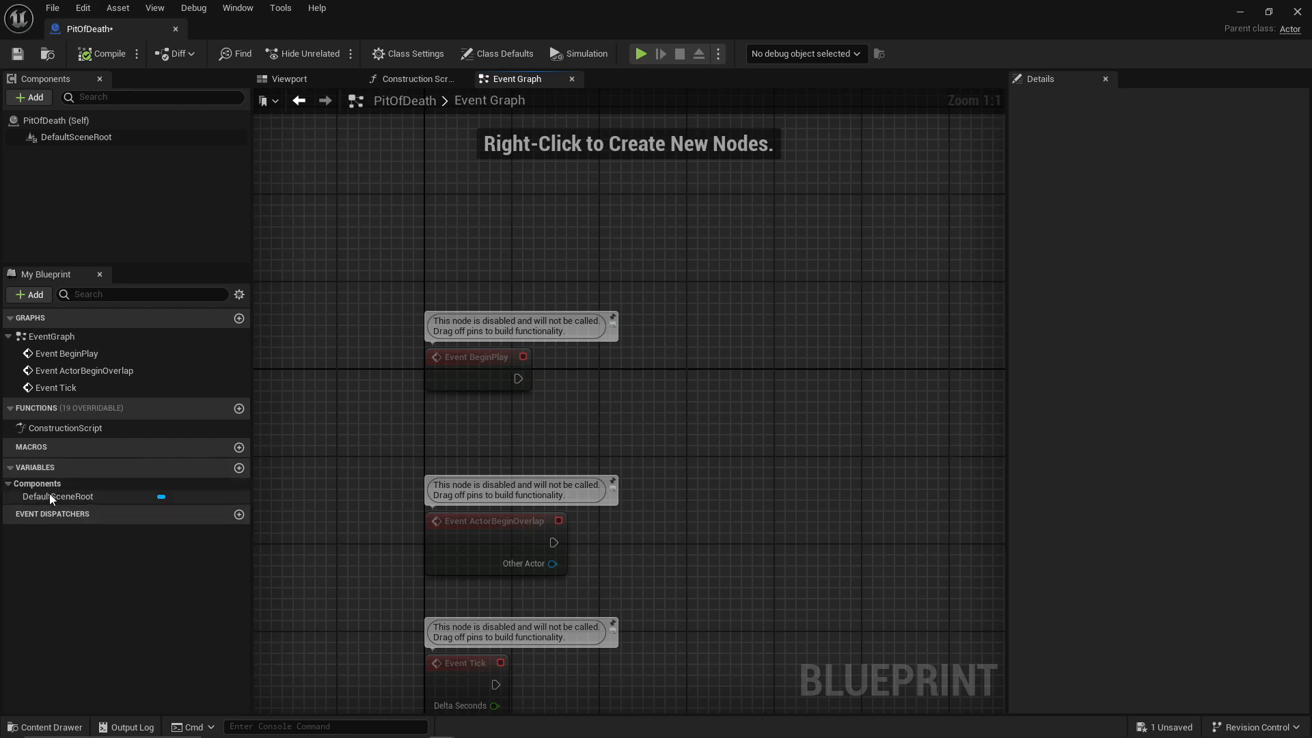
Step: Review the class default properties of PitOfDeath (Self), from Actor Tick to Events, and return to the blueprint's Viewport
click(55, 122)
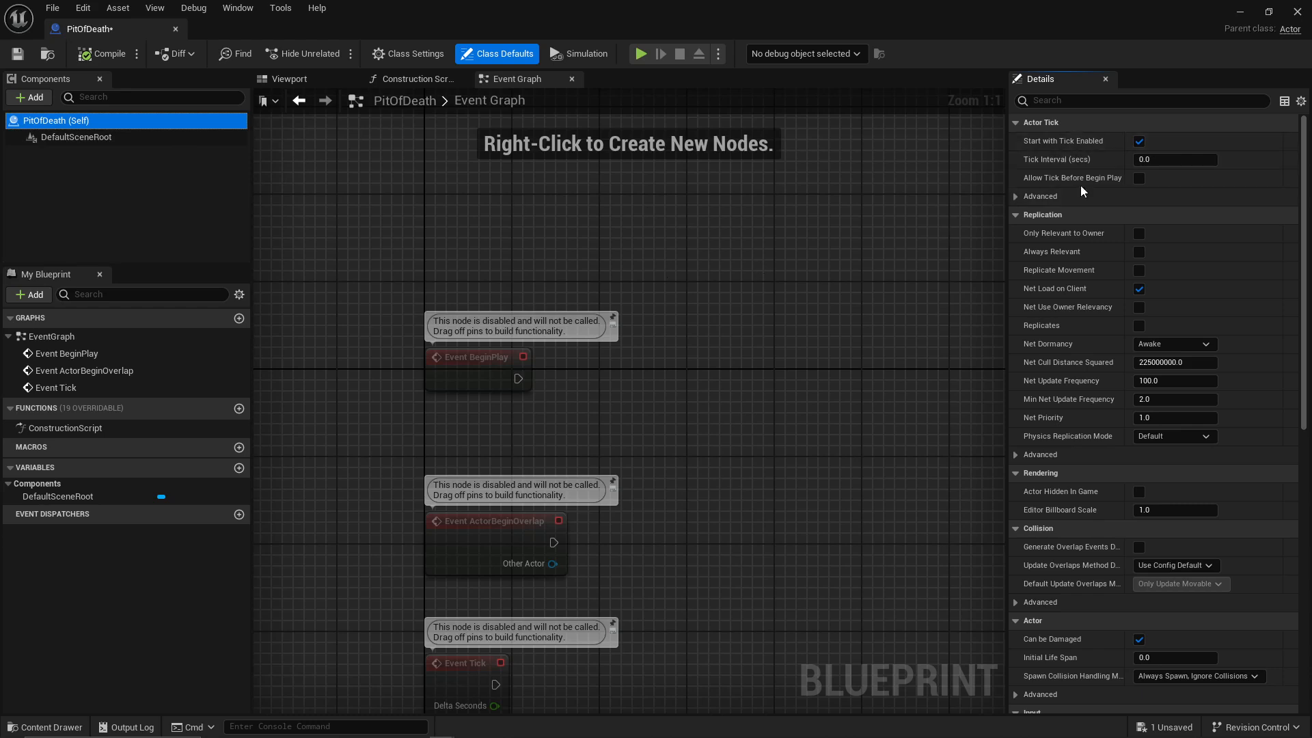
scroll(1105, 244, down, 4)
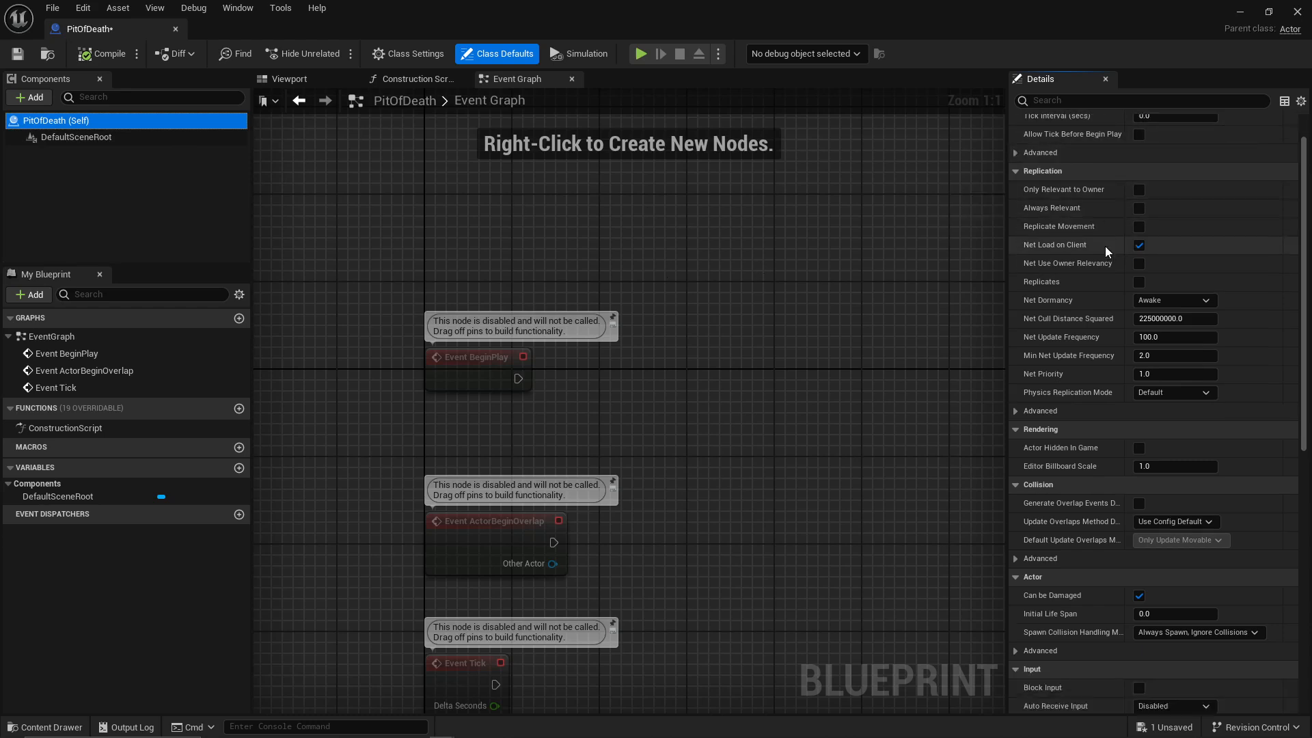
scroll(1104, 252, up, 4)
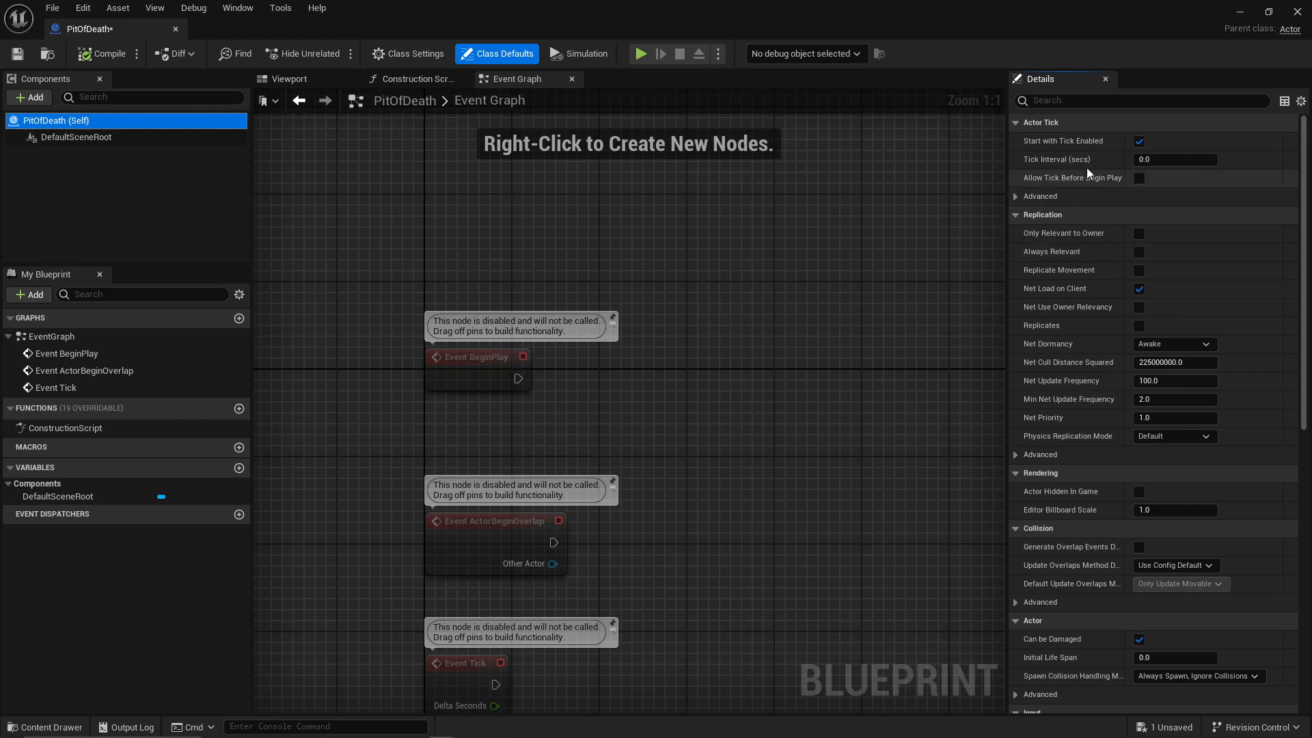
scroll(1086, 167, down, 1)
scroll(1085, 176, up, 1)
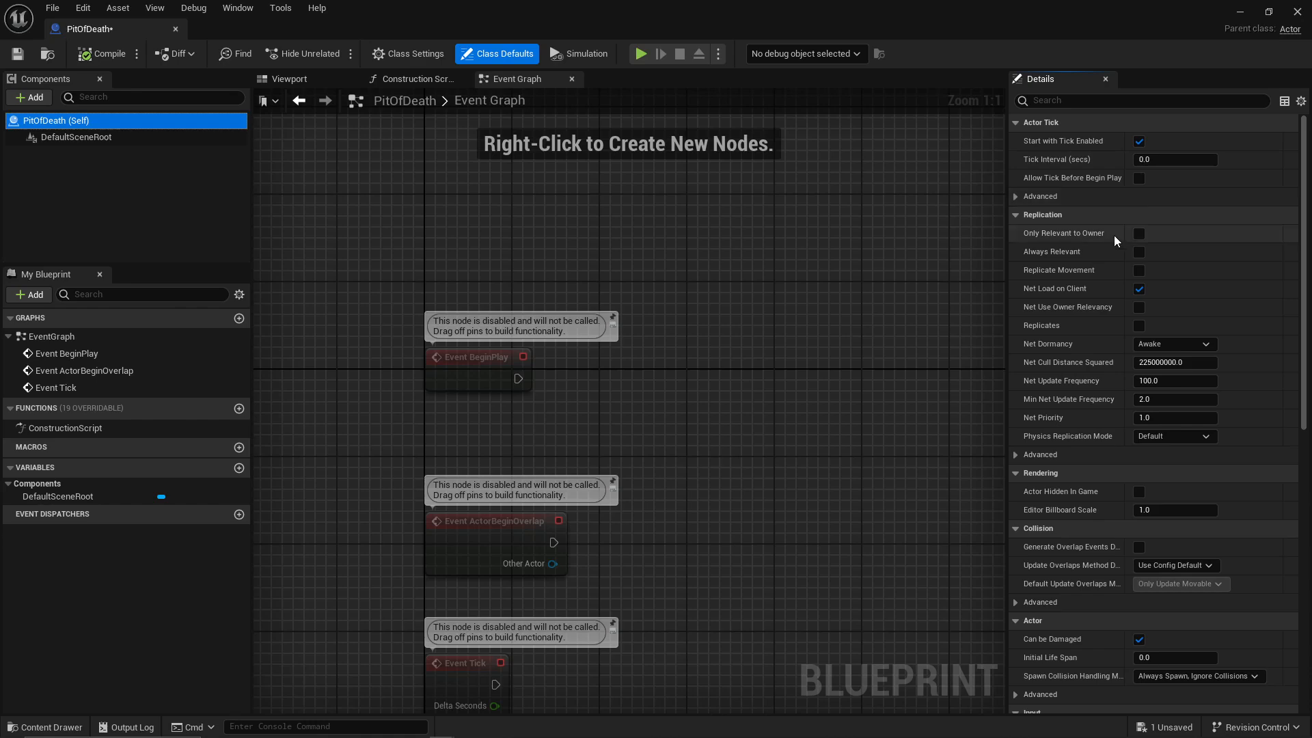
scroll(1112, 322, down, 10)
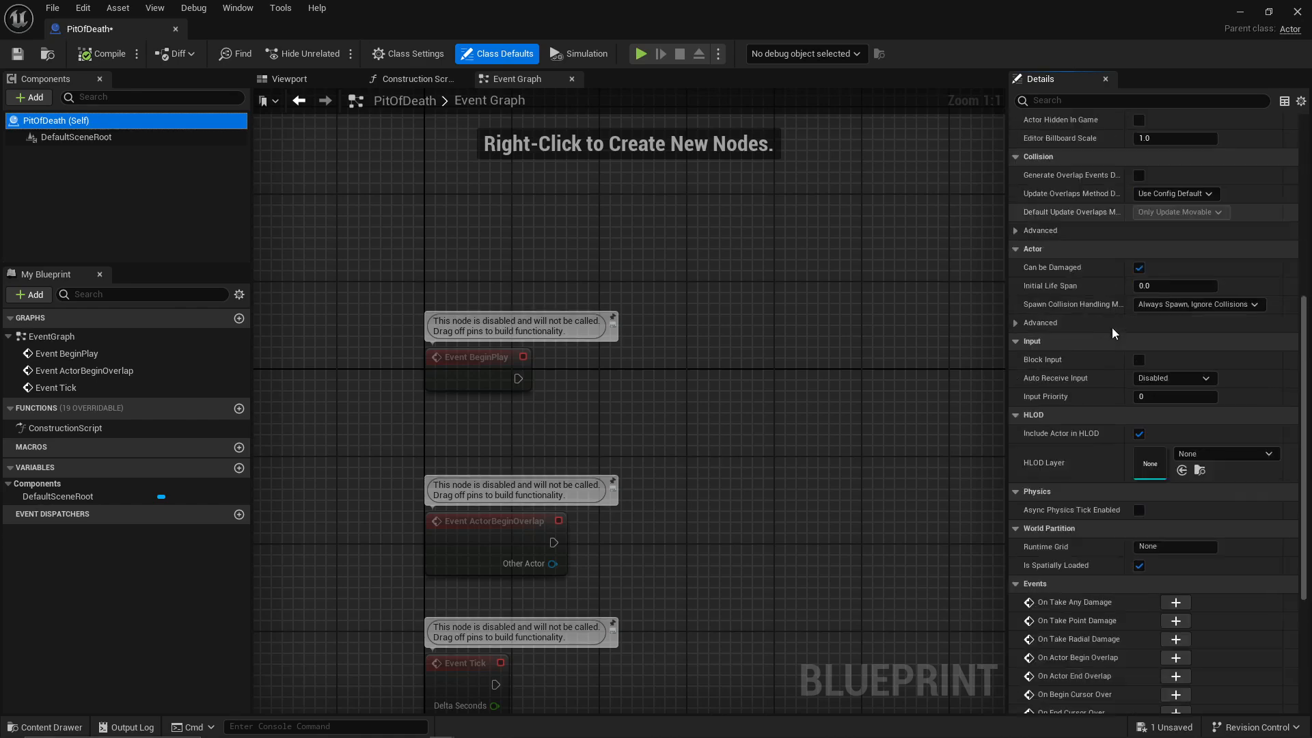
scroll(1117, 317, up, 10)
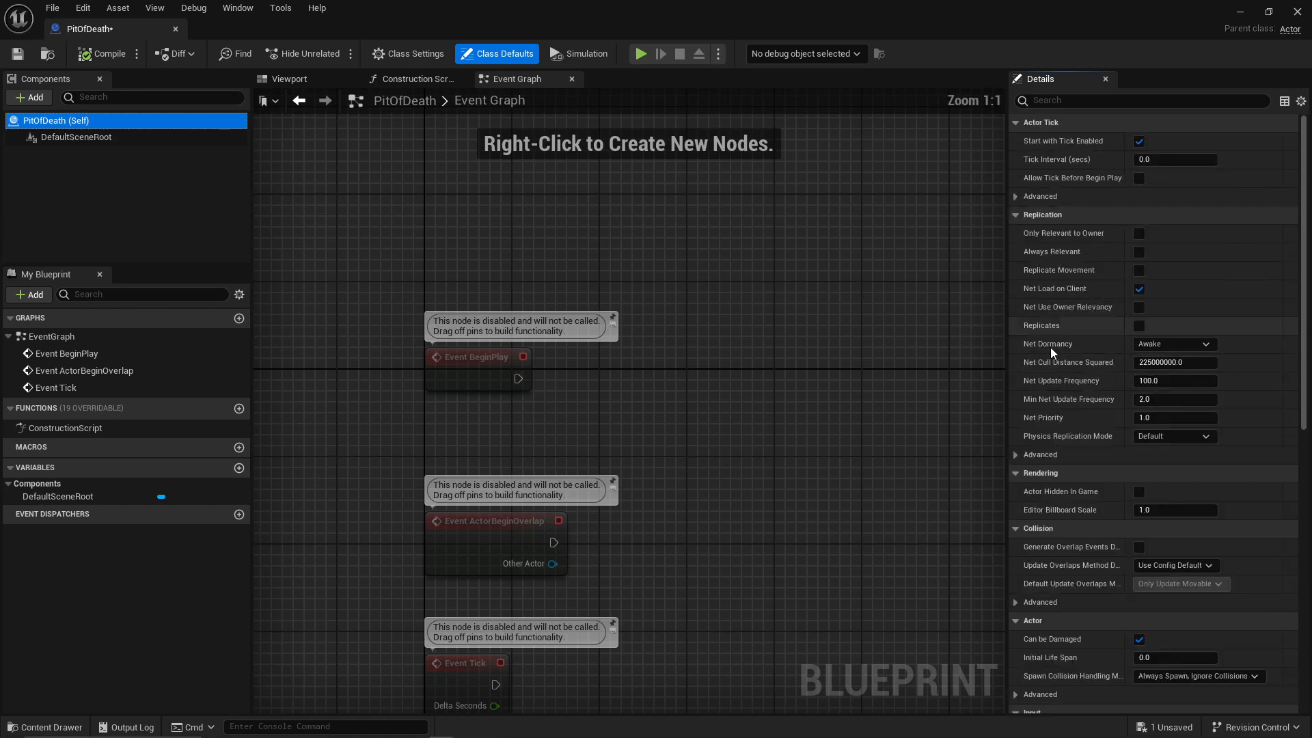
click(302, 80)
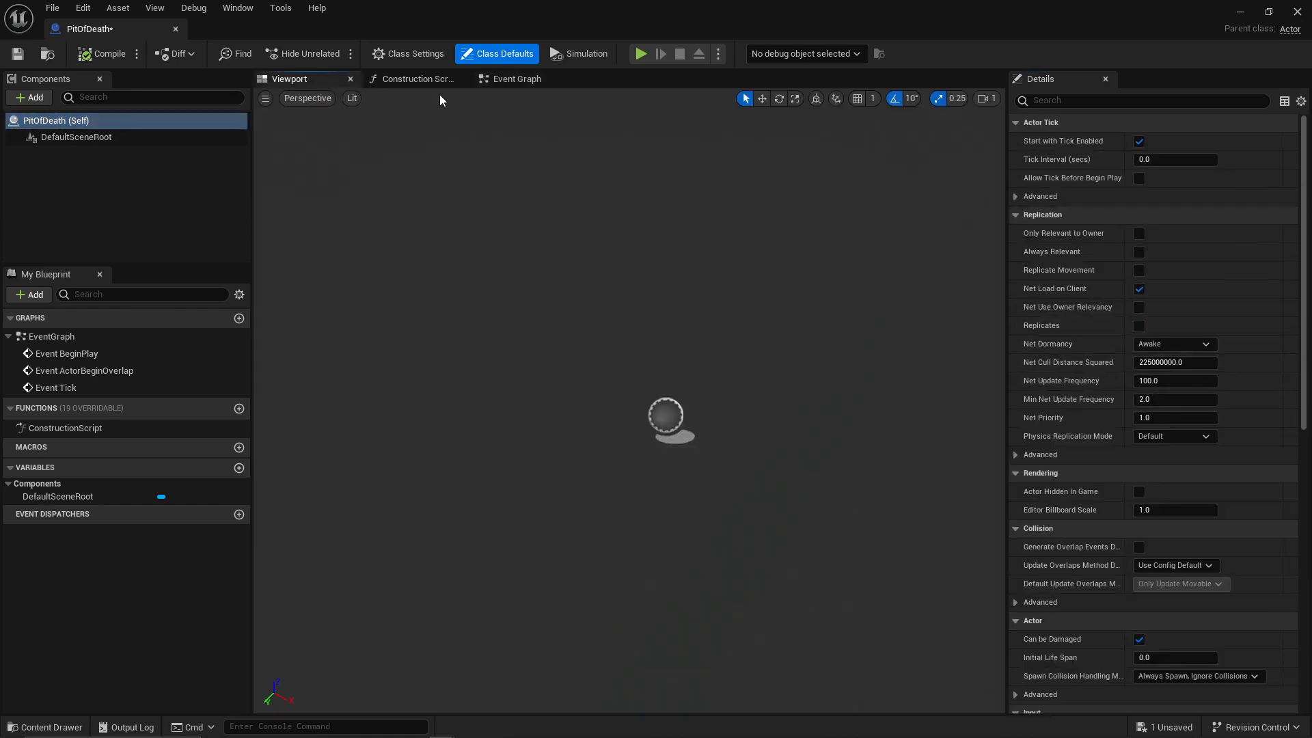
mouse_move(542, 224)
right_down()
mouse_move(561, 202)
mouse_move(547, 232)
right_up()
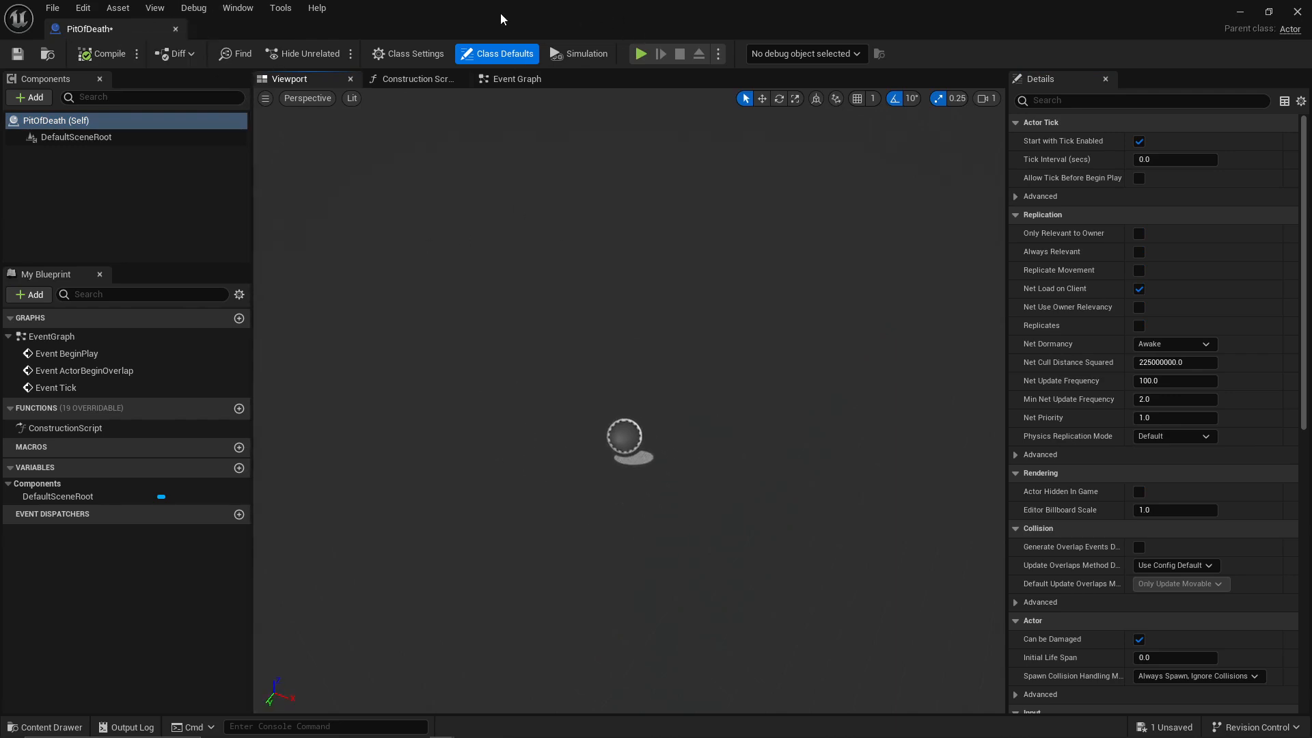
Step: Switch to the Blueprint Flow Chart.drawio diagram in Chrome and examine its Overlap? decision and Burn block
drag(501, 14, 622, 102)
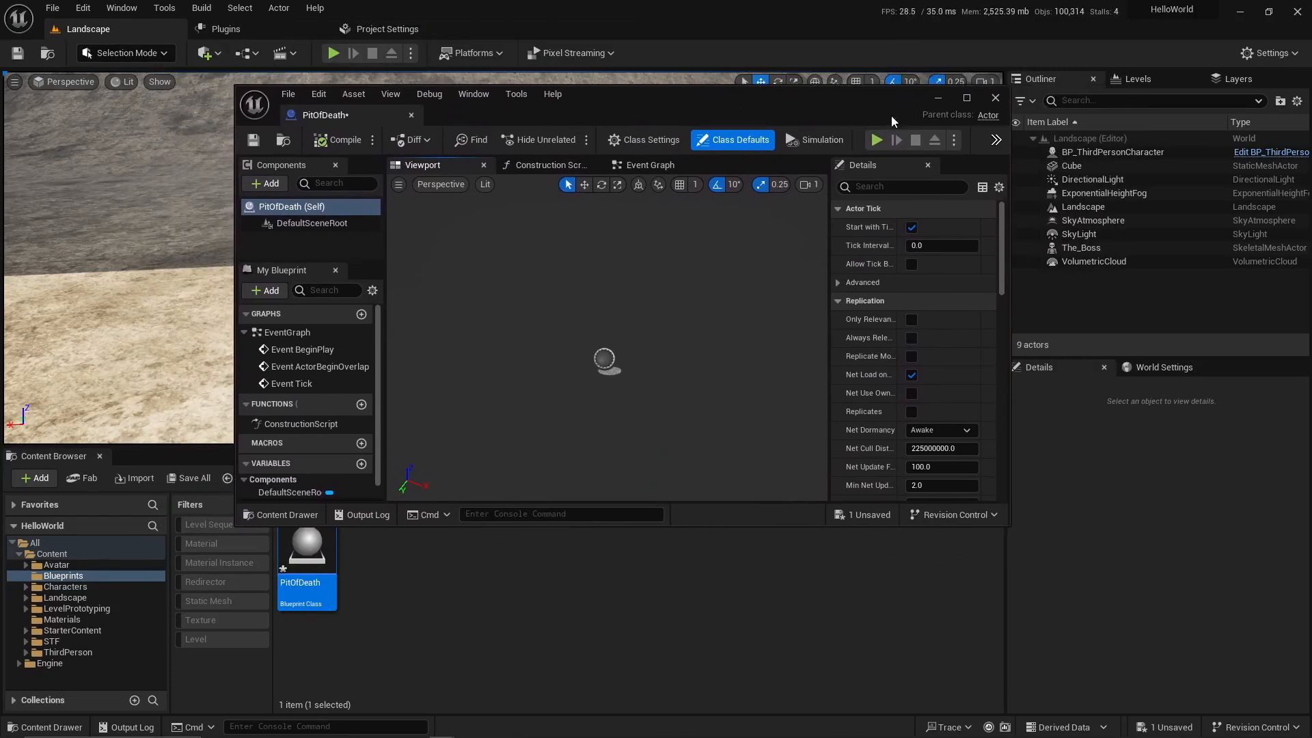
click(967, 100)
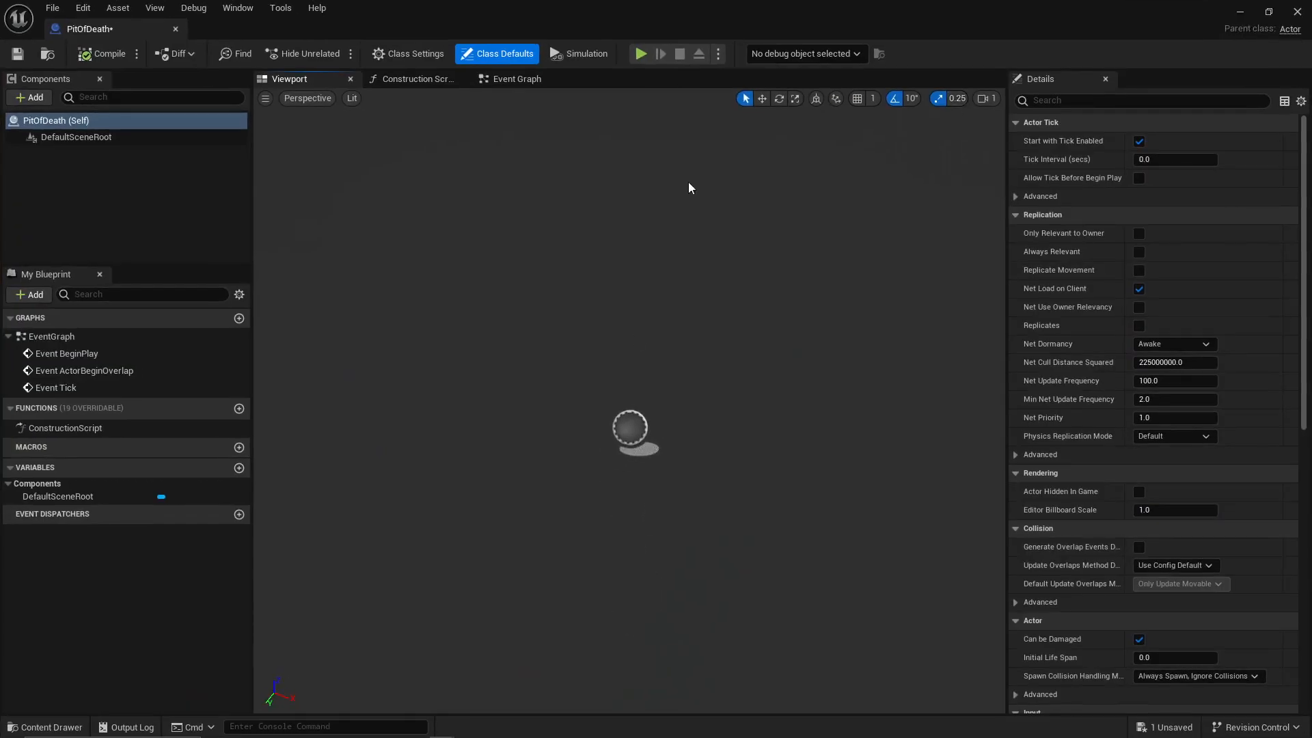
double_click(658, 10)
drag(670, 35, 678, 59)
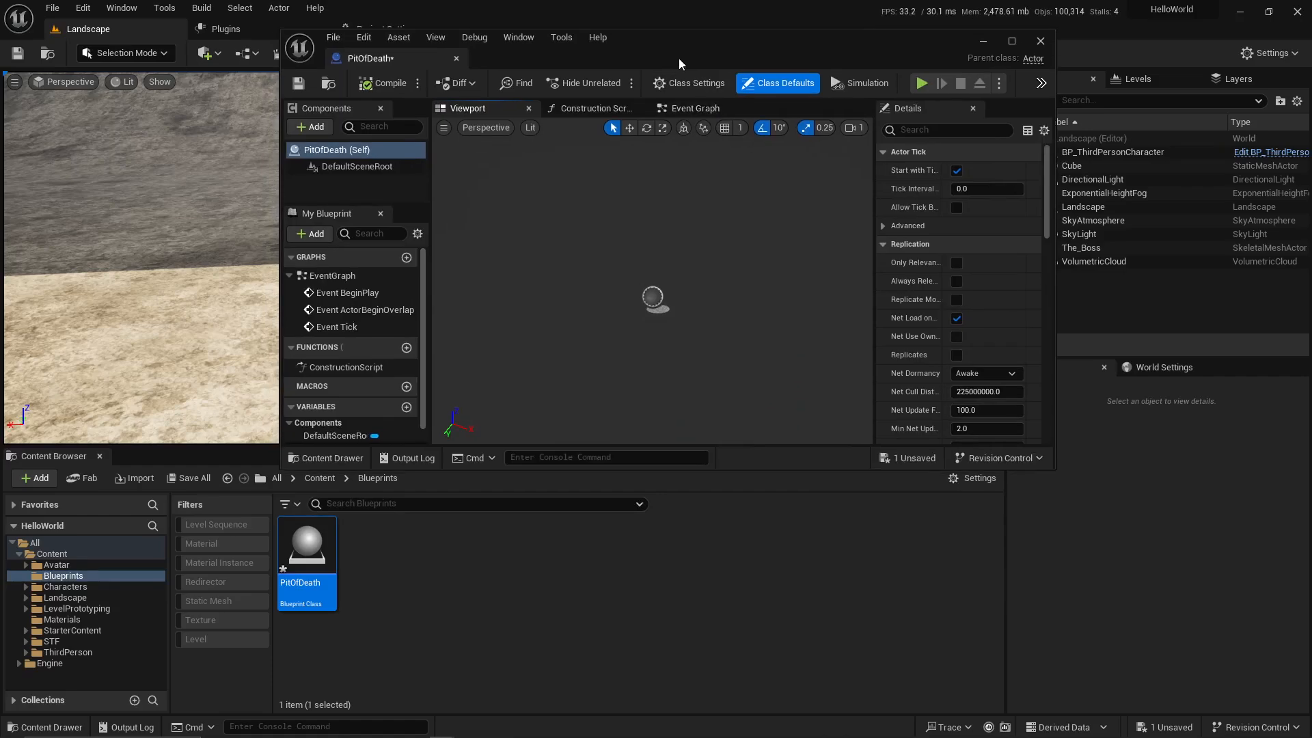
mouse_move(366, 727)
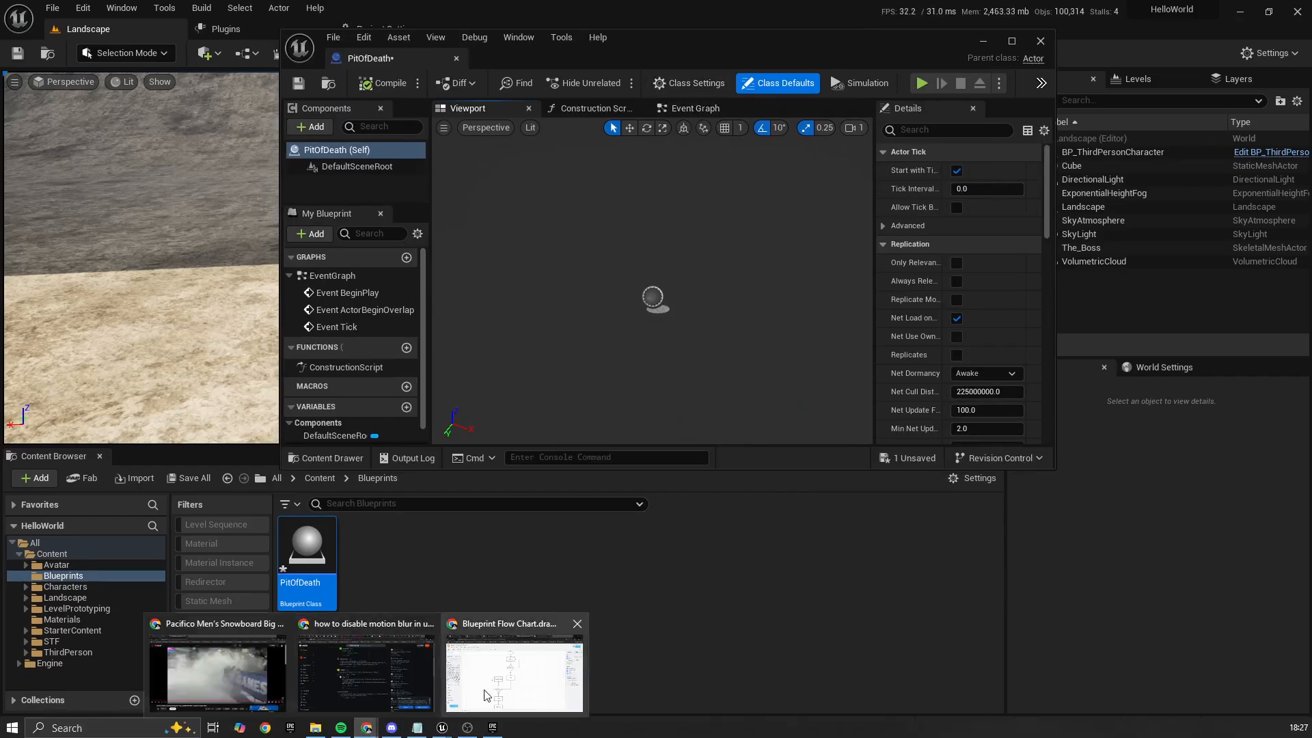
click(527, 678)
click(616, 308)
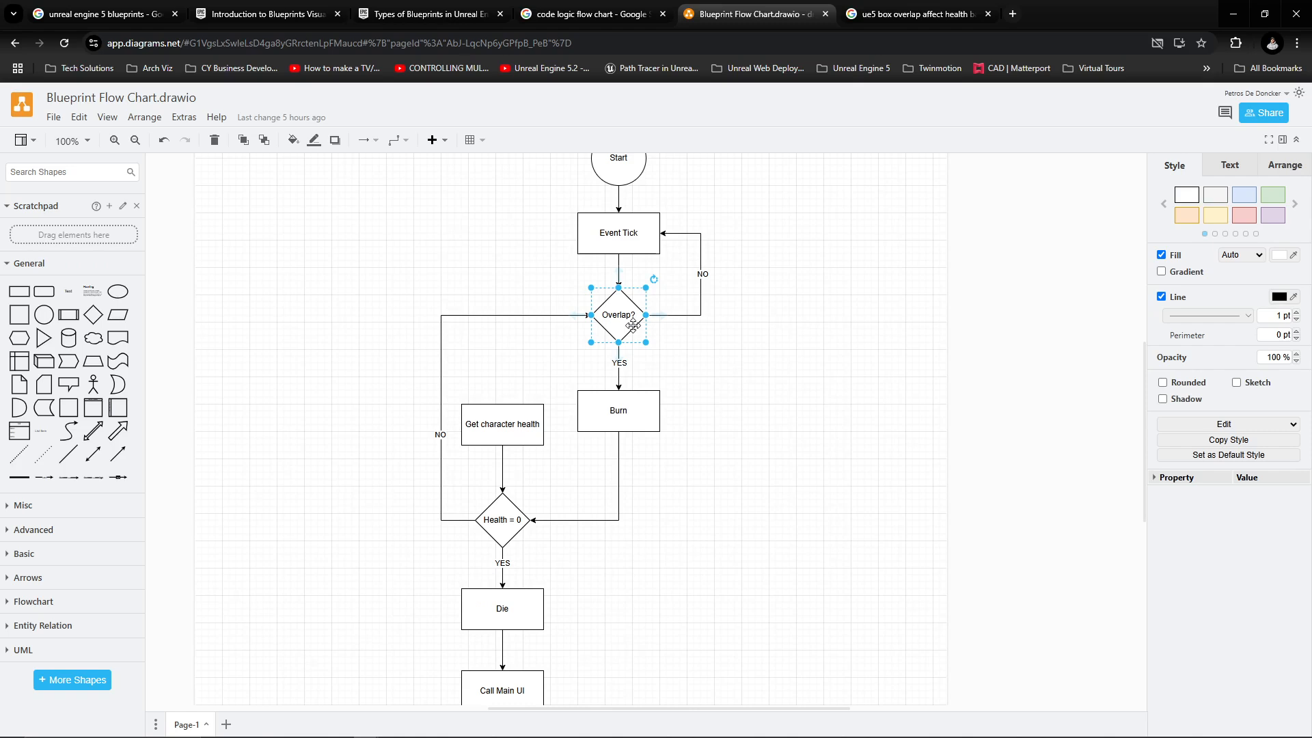
click(613, 412)
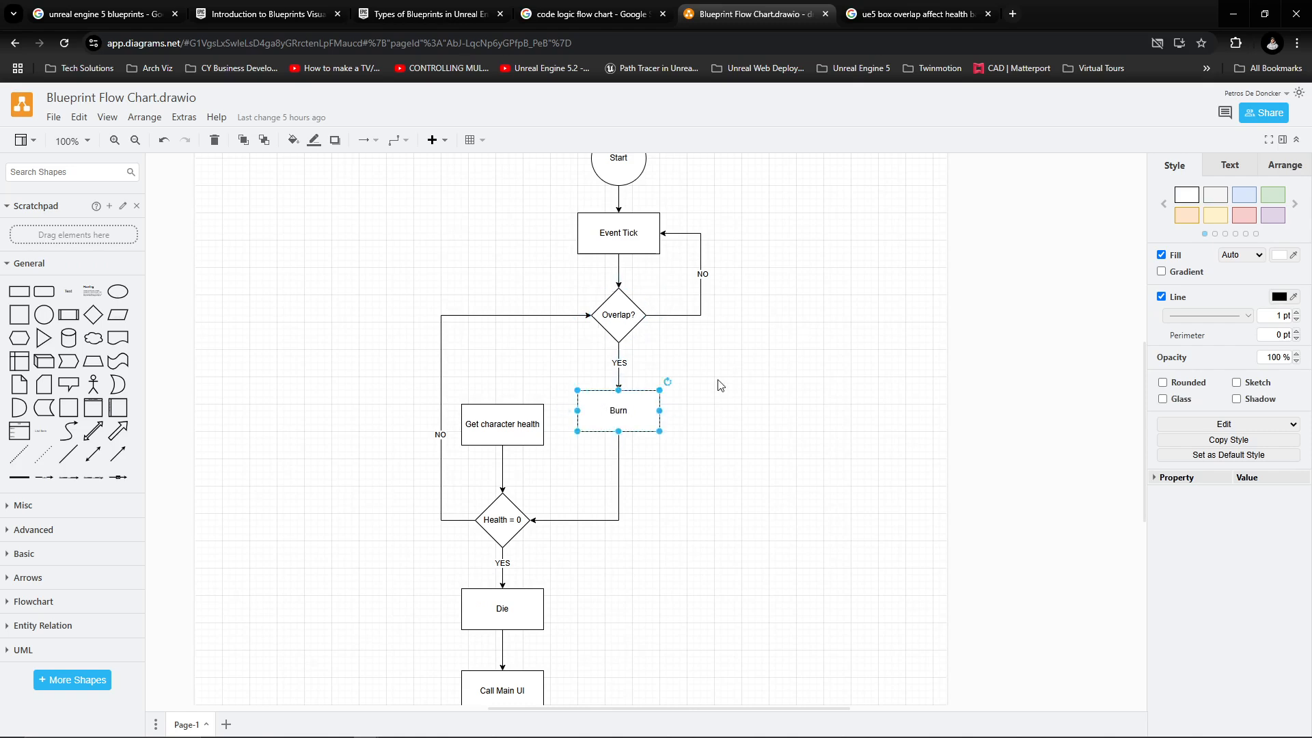
click(835, 383)
click(616, 415)
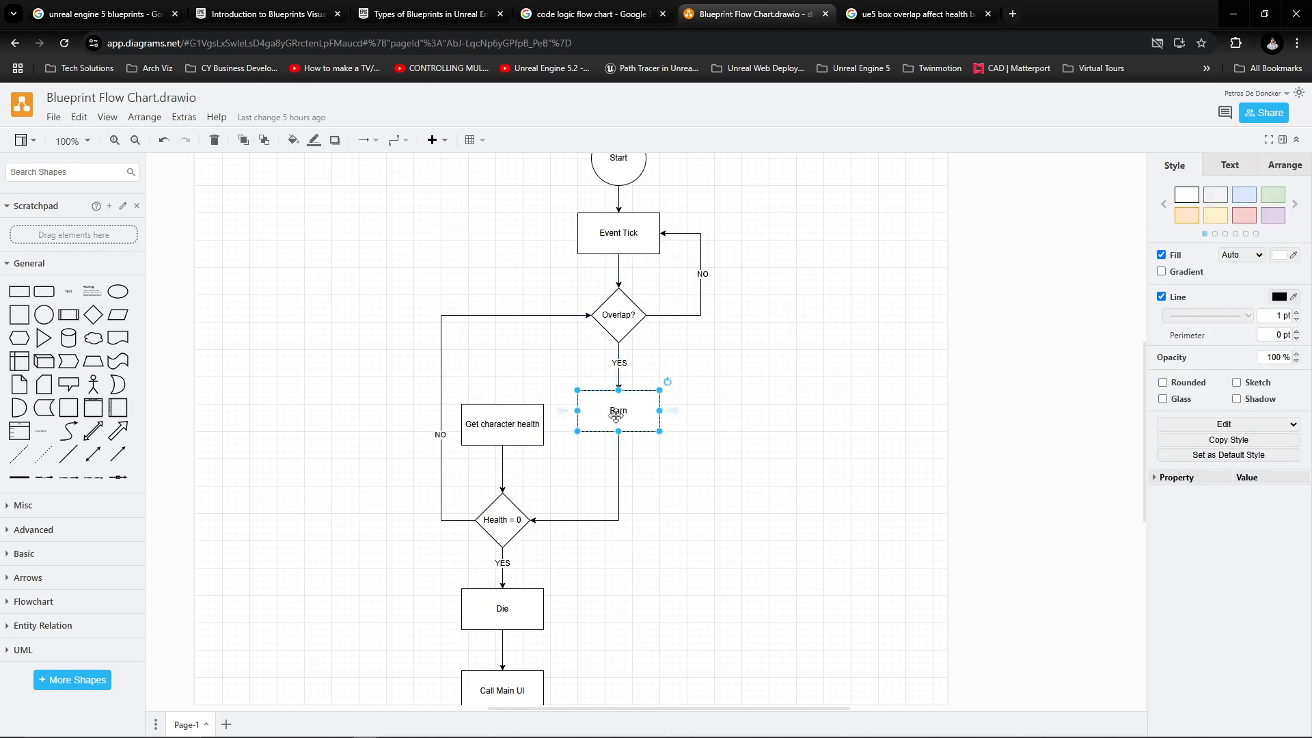
click(741, 427)
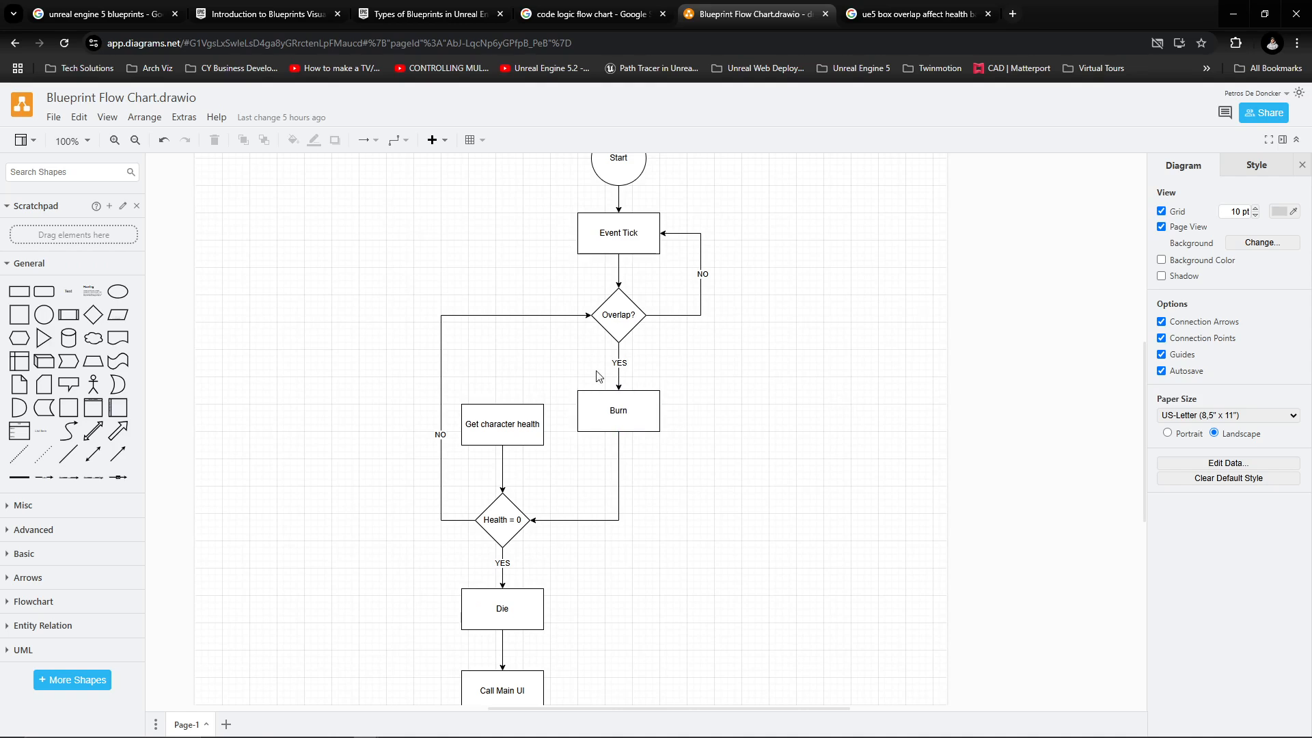
Step: Switch back to Unreal Editor and maximize the PitOfDeath blueprint window on its Viewport
click(1233, 14)
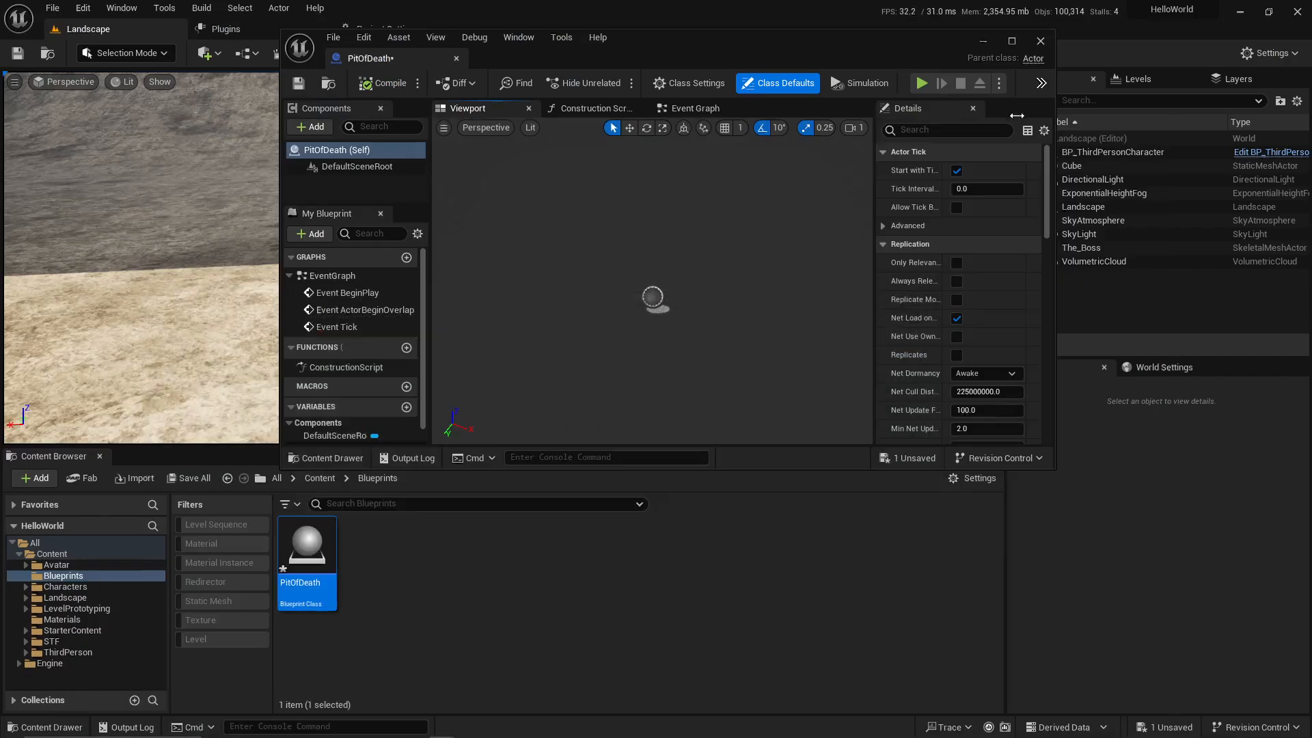
click(1012, 41)
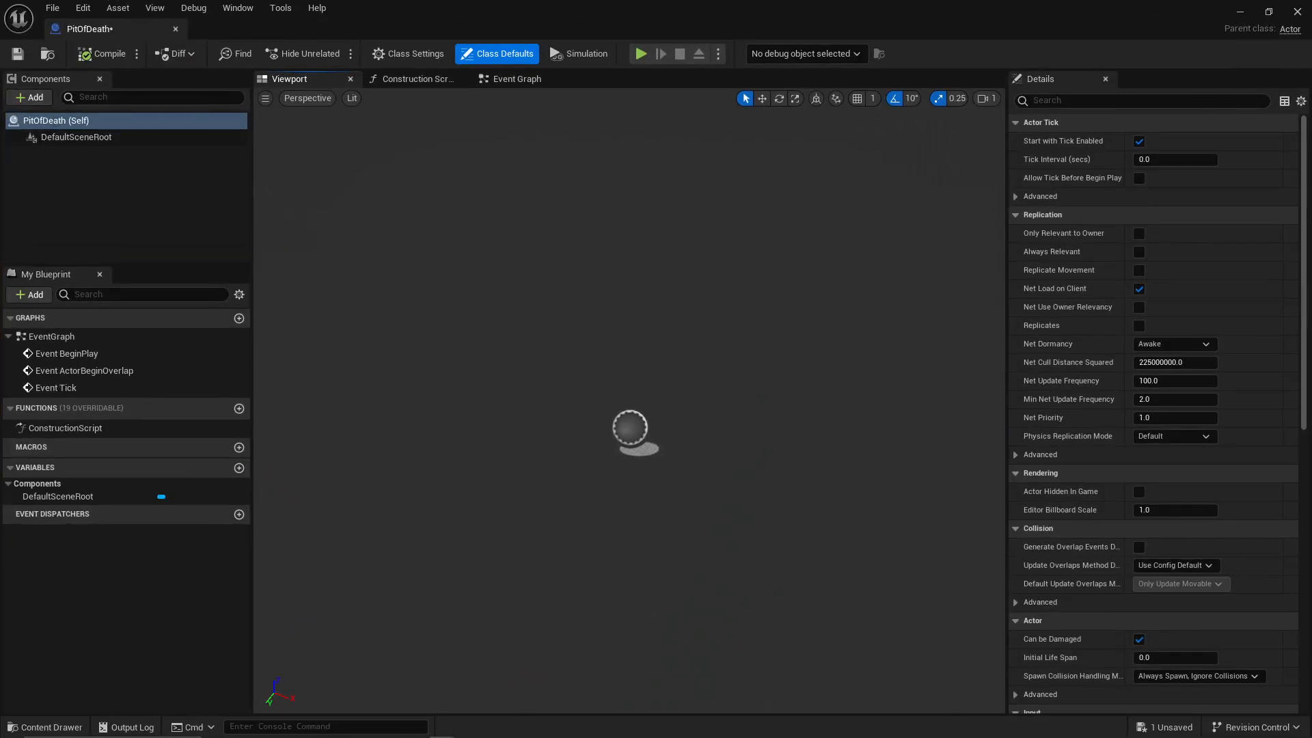
right_drag(581, 342, 553, 315)
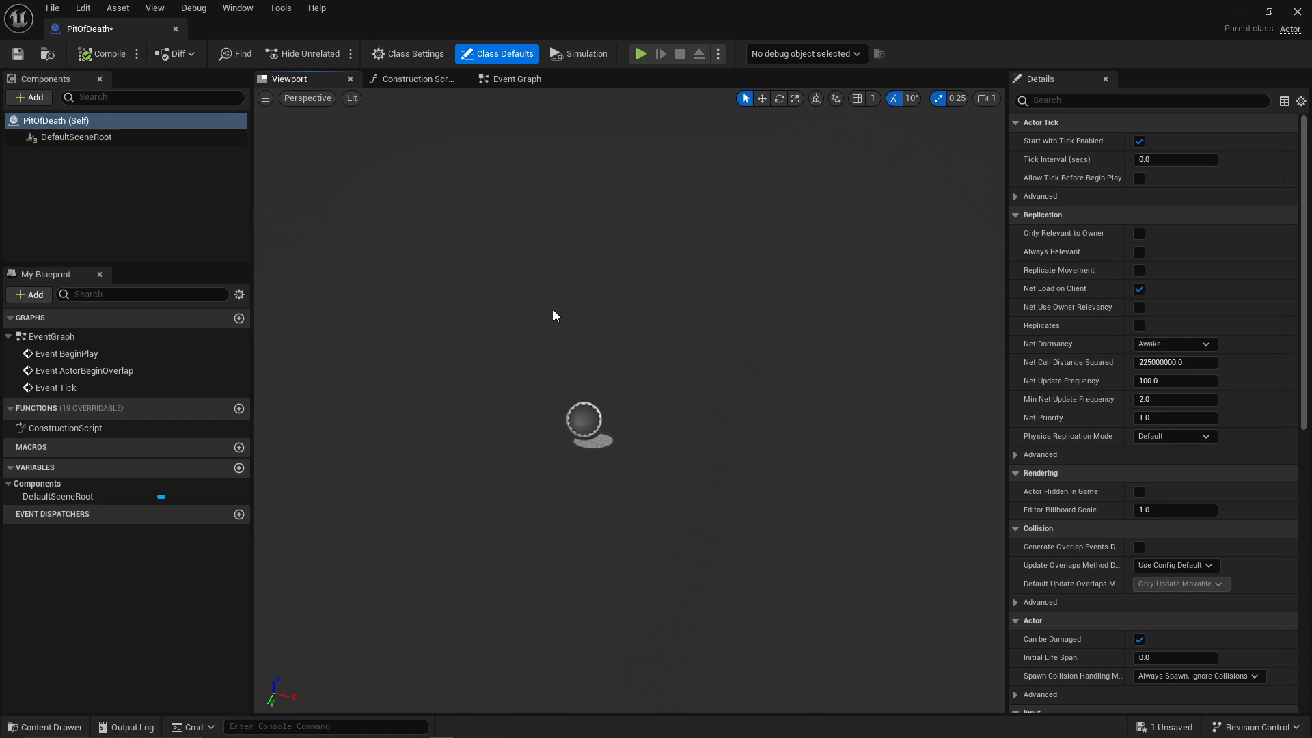
right_drag(603, 341, 281, 194)
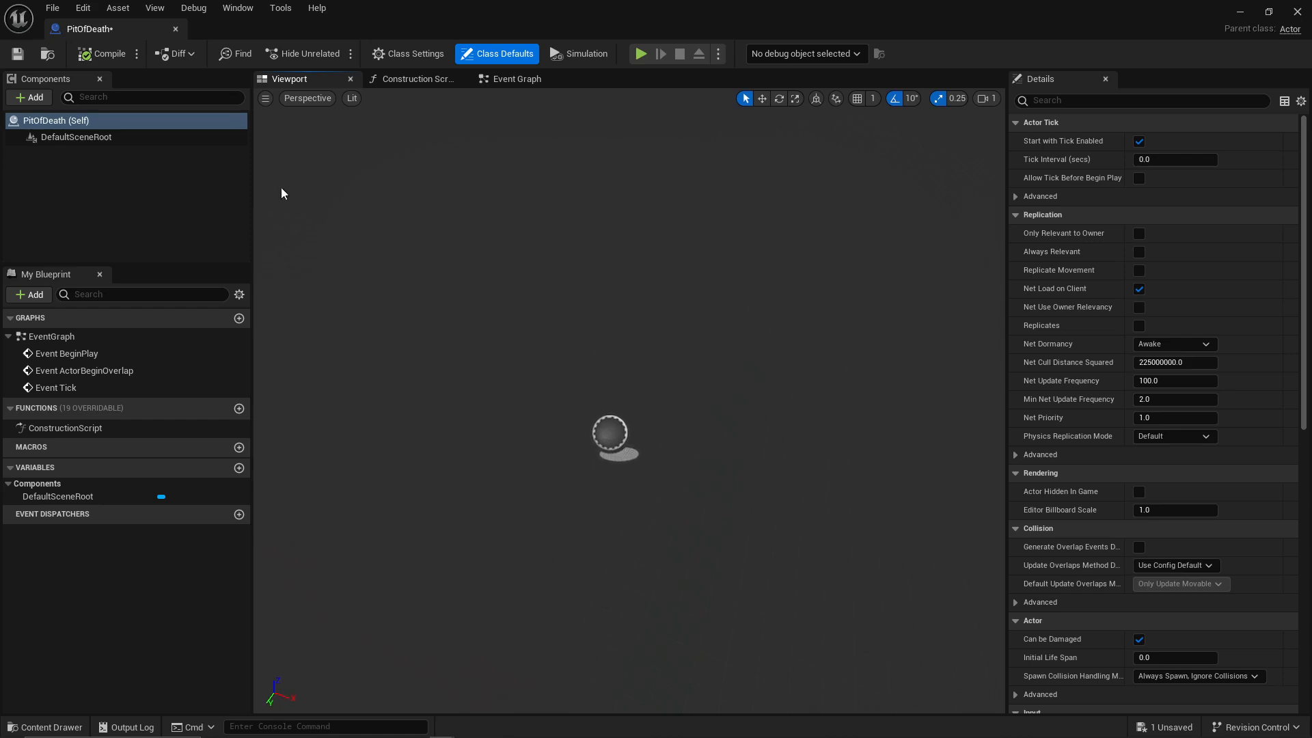
Step: Add a Box Collision component to PitOfDeath and name it Firepit_Collission
click(29, 99)
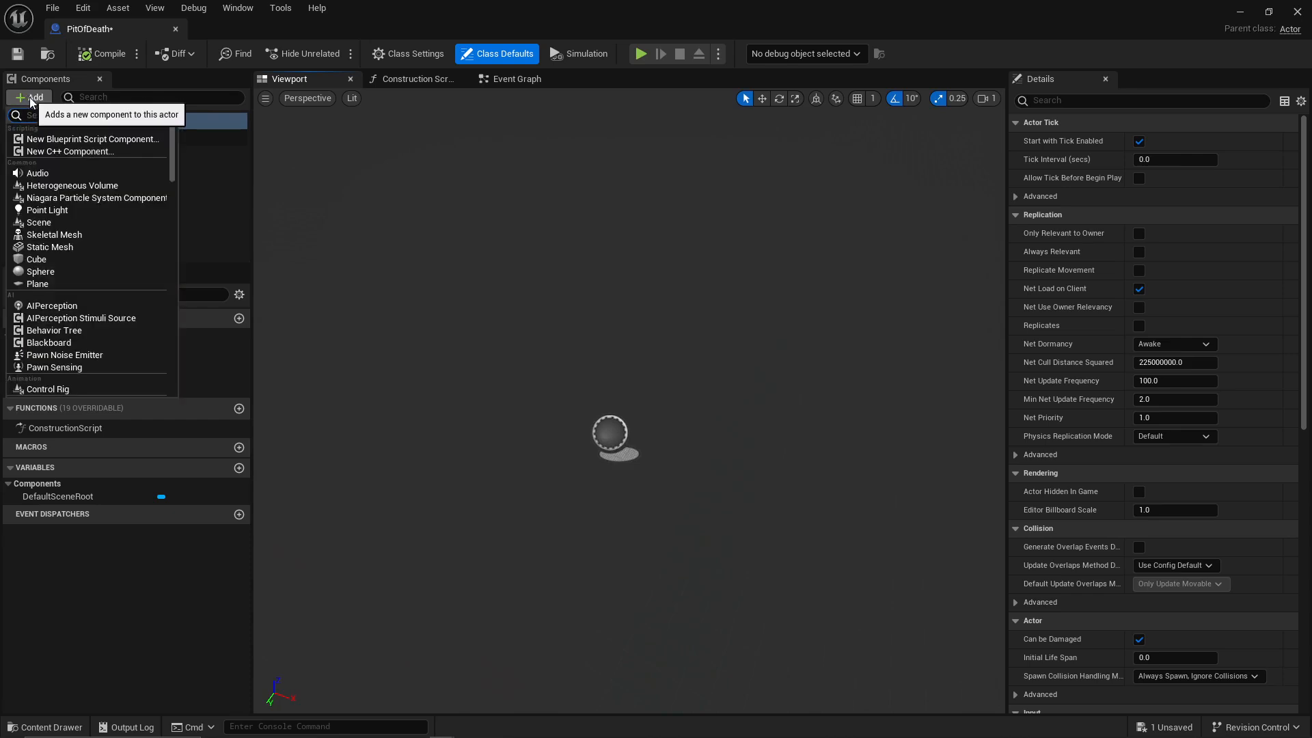
text(collision)
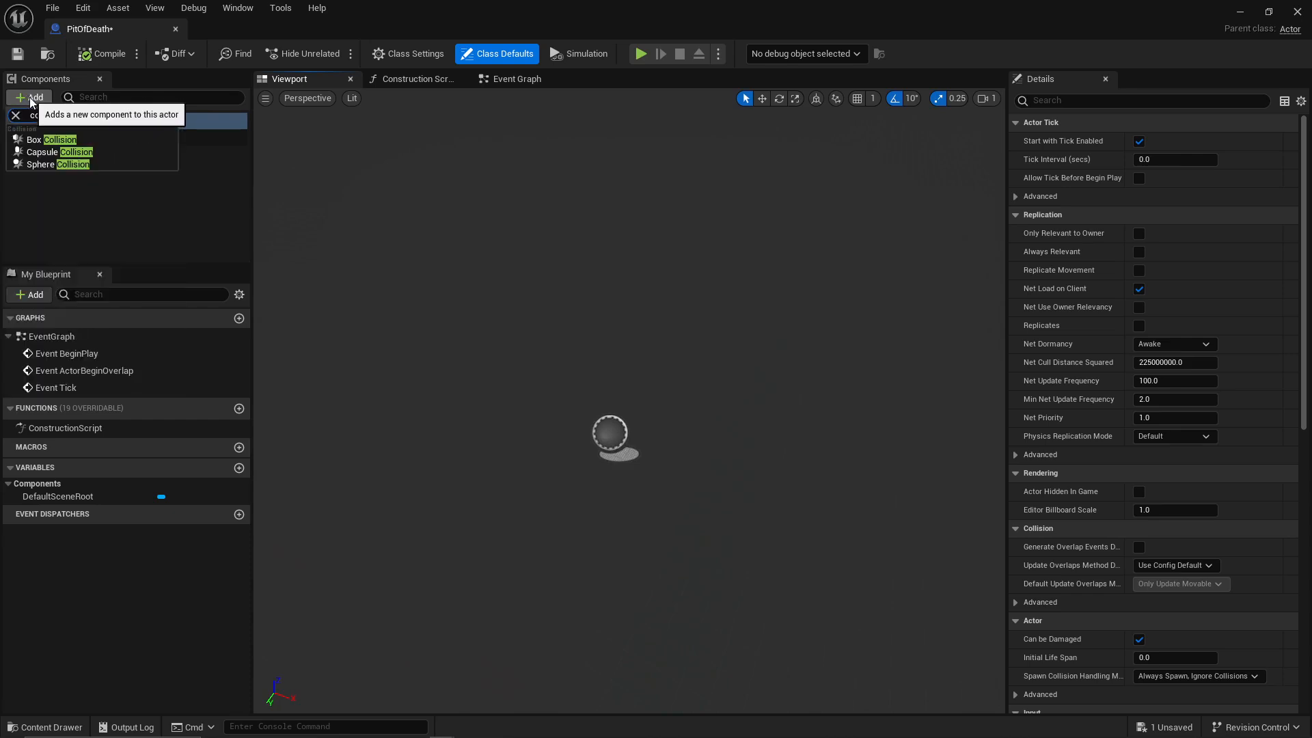
click(106, 140)
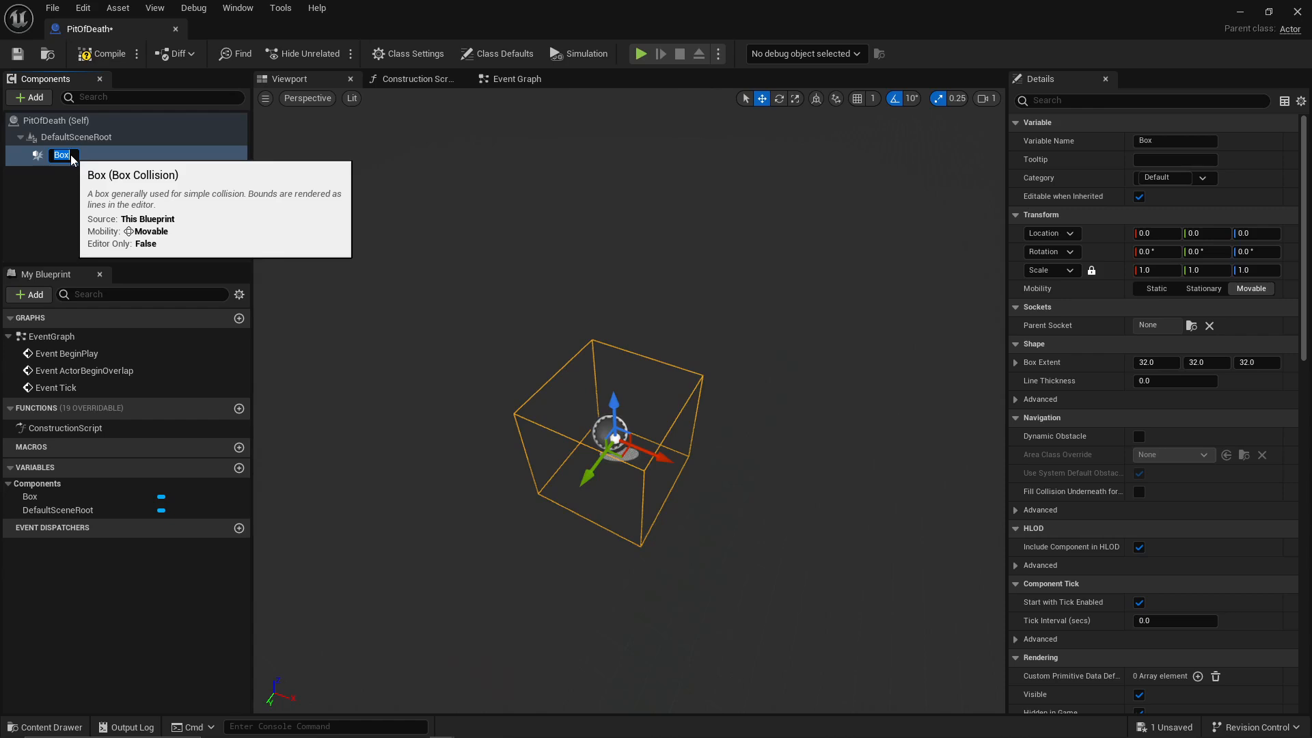
text(Firepit_Collission)
key(Return)
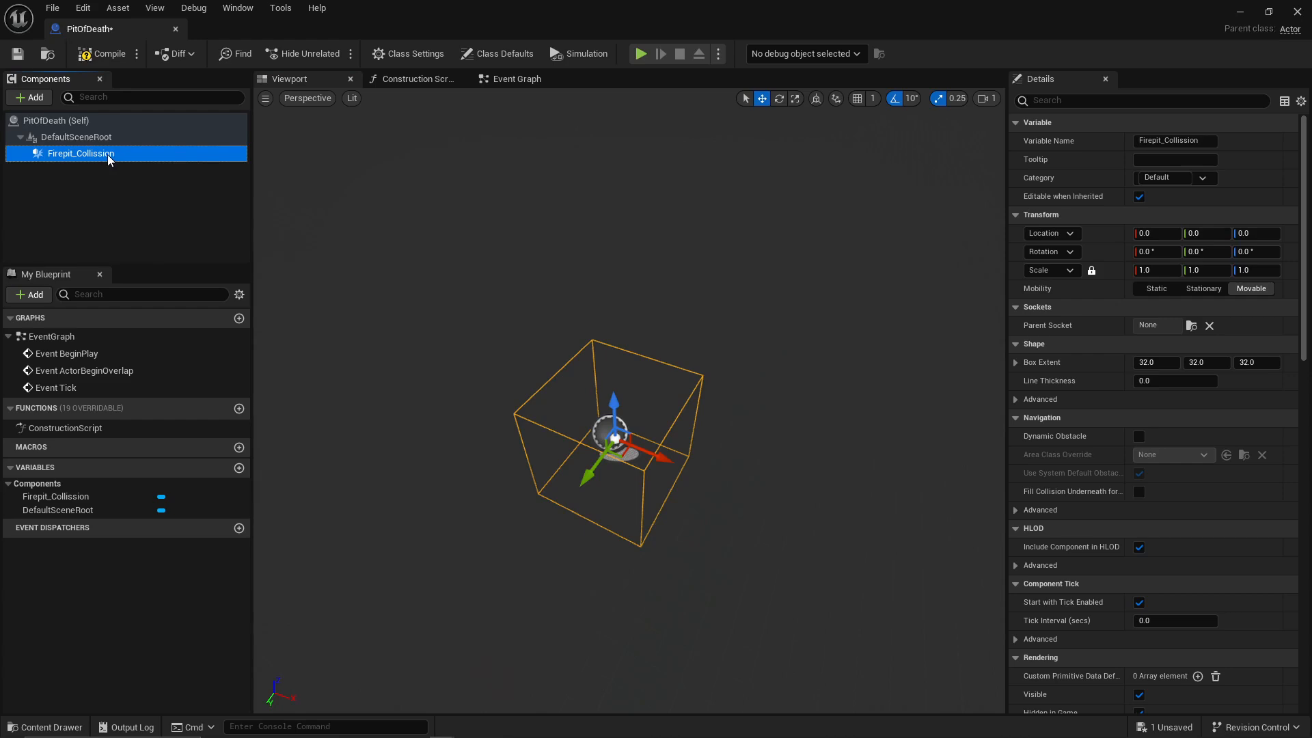
Step: Rename the box collision component as Firepit_CollissionBox
click(123, 155)
key(End)
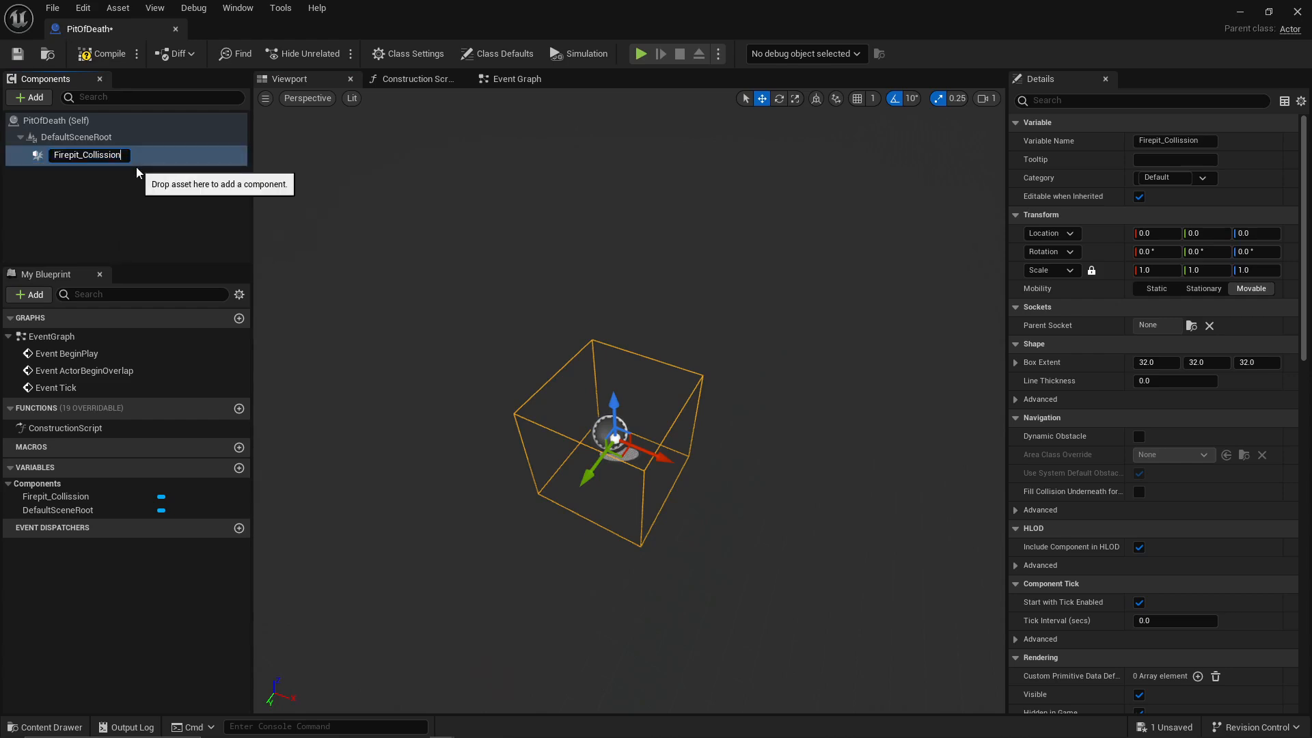
text(Box)
key(Return)
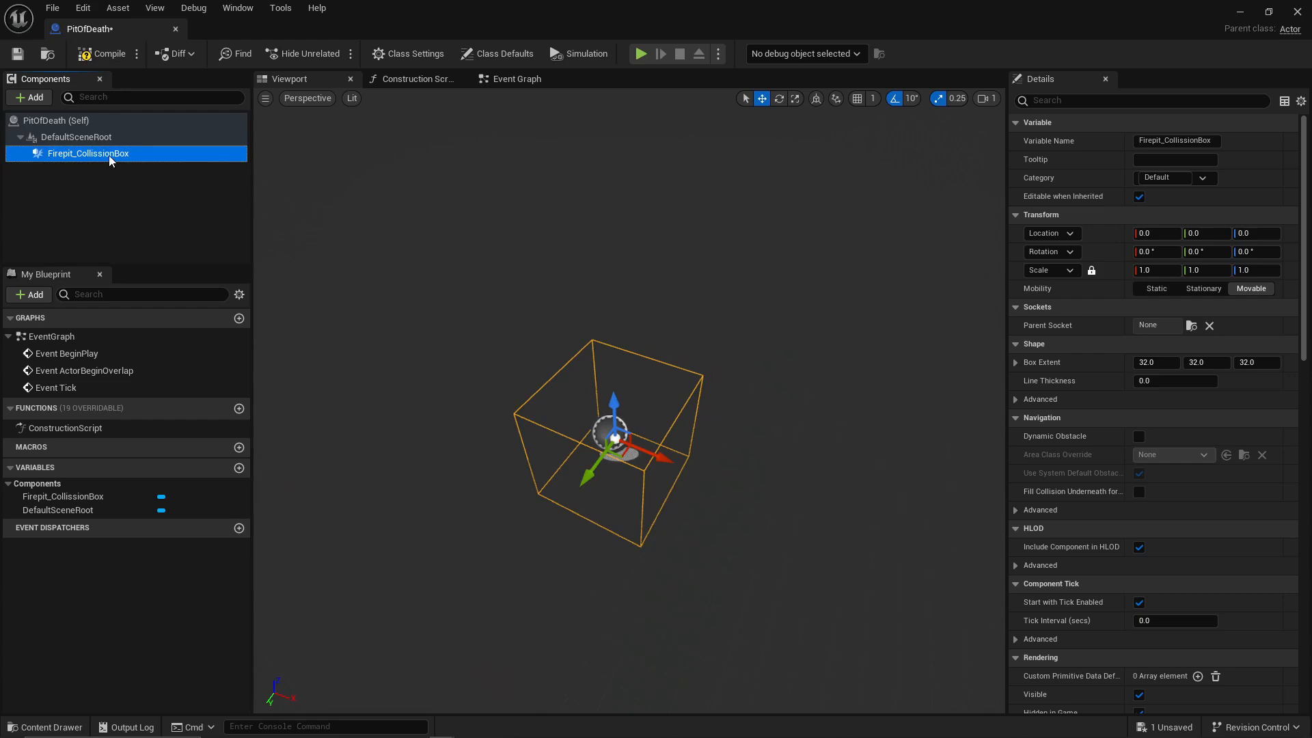
Step: Expand the Box Extent of Firepit_CollissionBox and enlarge it freehand to about 119 in X, 71 in Y and 65 in Z
click(108, 154)
click(94, 190)
click(150, 157)
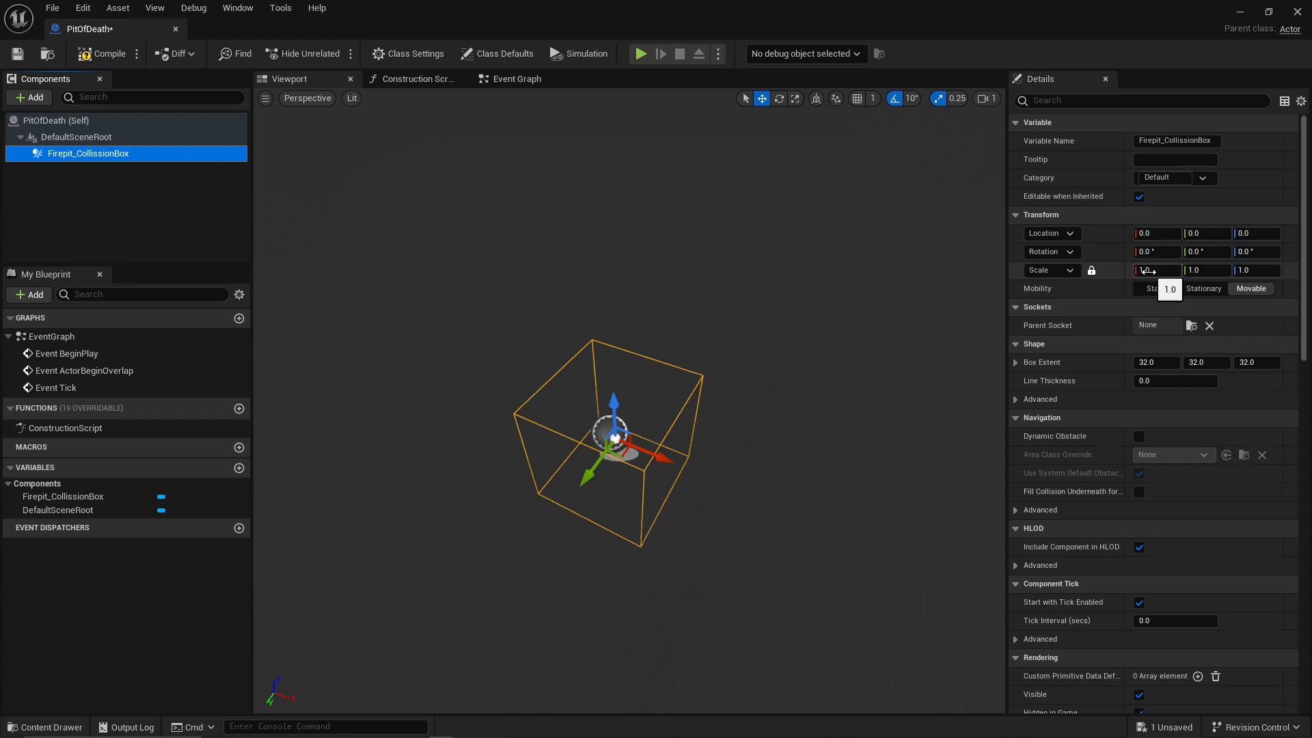
click(1015, 362)
click(1015, 362)
click(1015, 362)
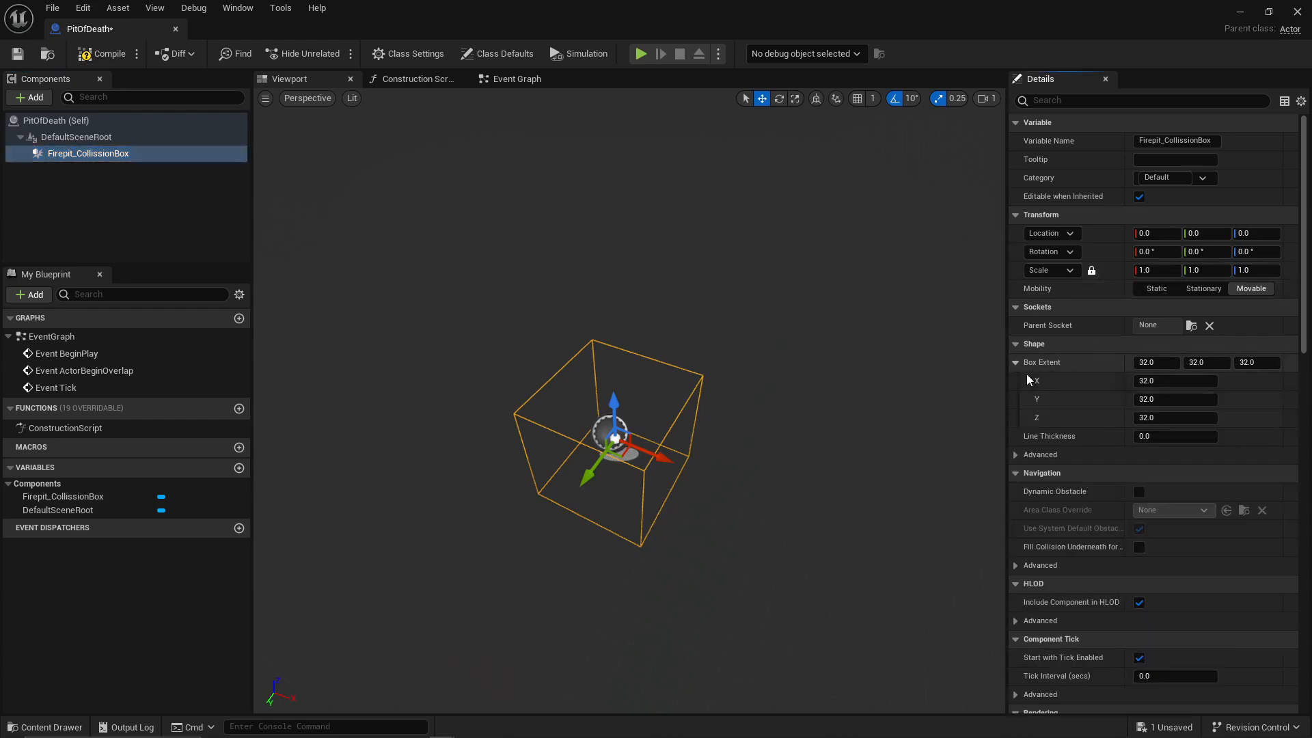
mouse_move(1145, 381)
mouse_down()
mouse_move(1216, 382)
mouse_move(1165, 399)
mouse_move(1194, 399)
mouse_move(1170, 417)
mouse_move(1185, 417)
mouse_move(1164, 418)
mouse_move(1165, 395)
mouse_up()
Step: Set the Box Extent of Firepit_CollissionBox to X 120, Y 70 and Z 50
click(1180, 380)
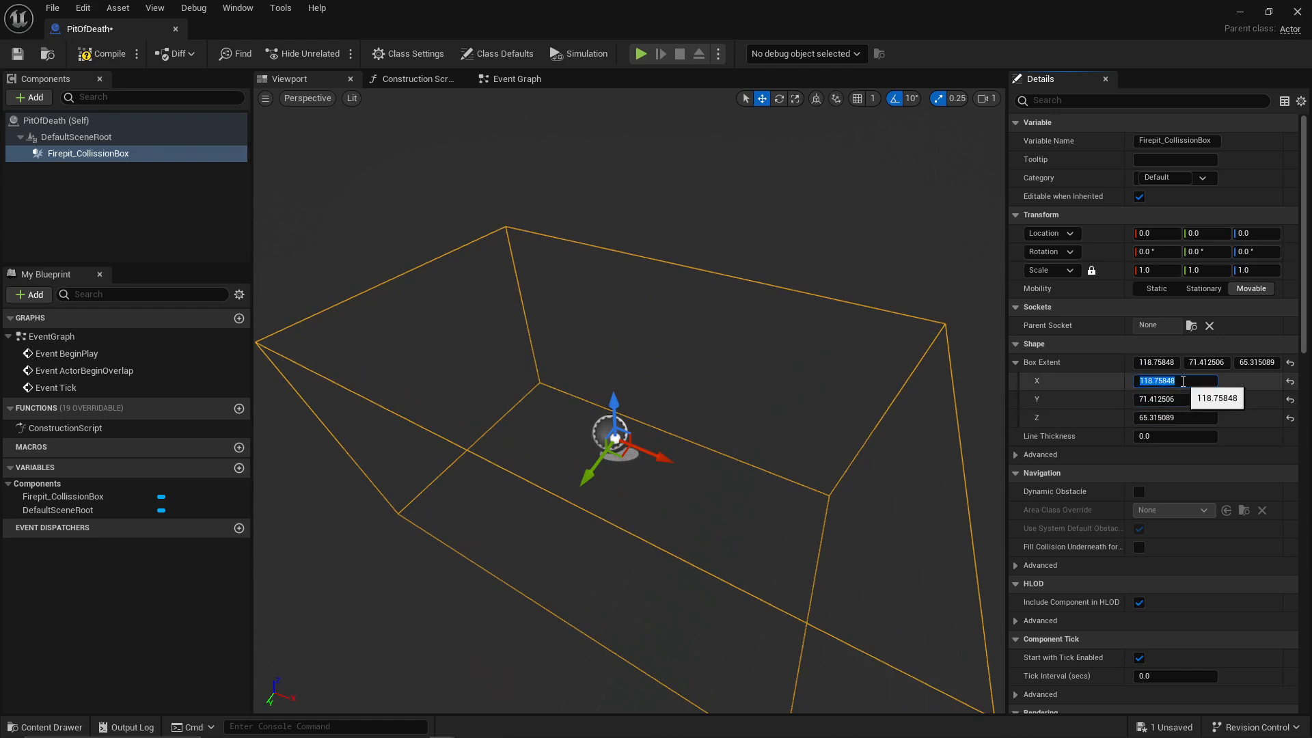
text(120)
key(Tab)
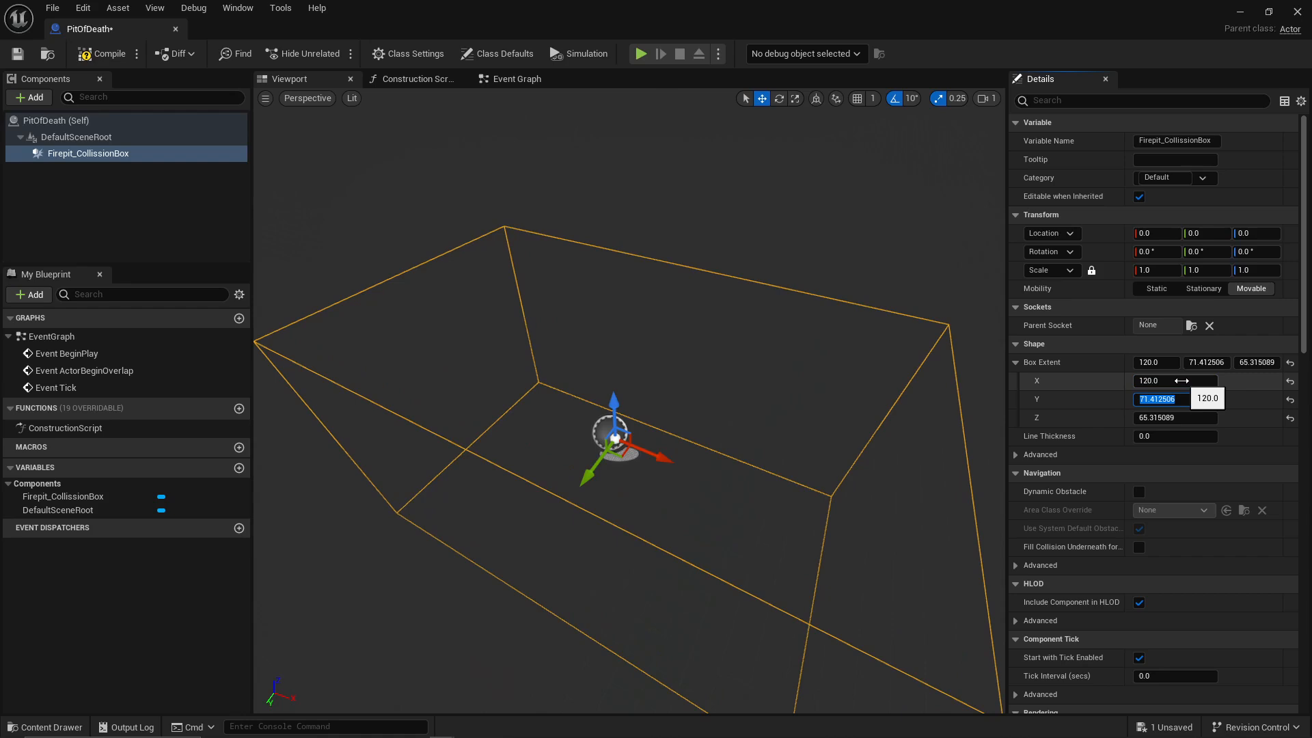
text(70)
key(Return)
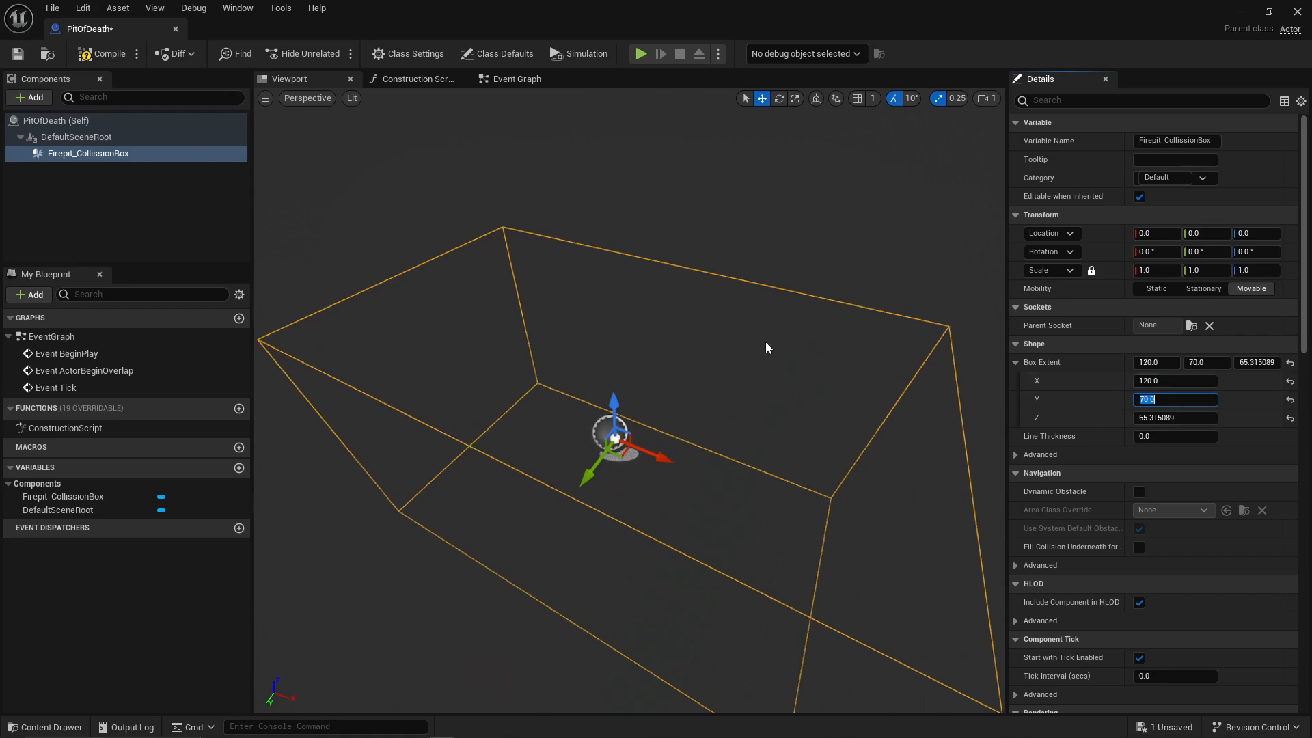
click(1195, 418)
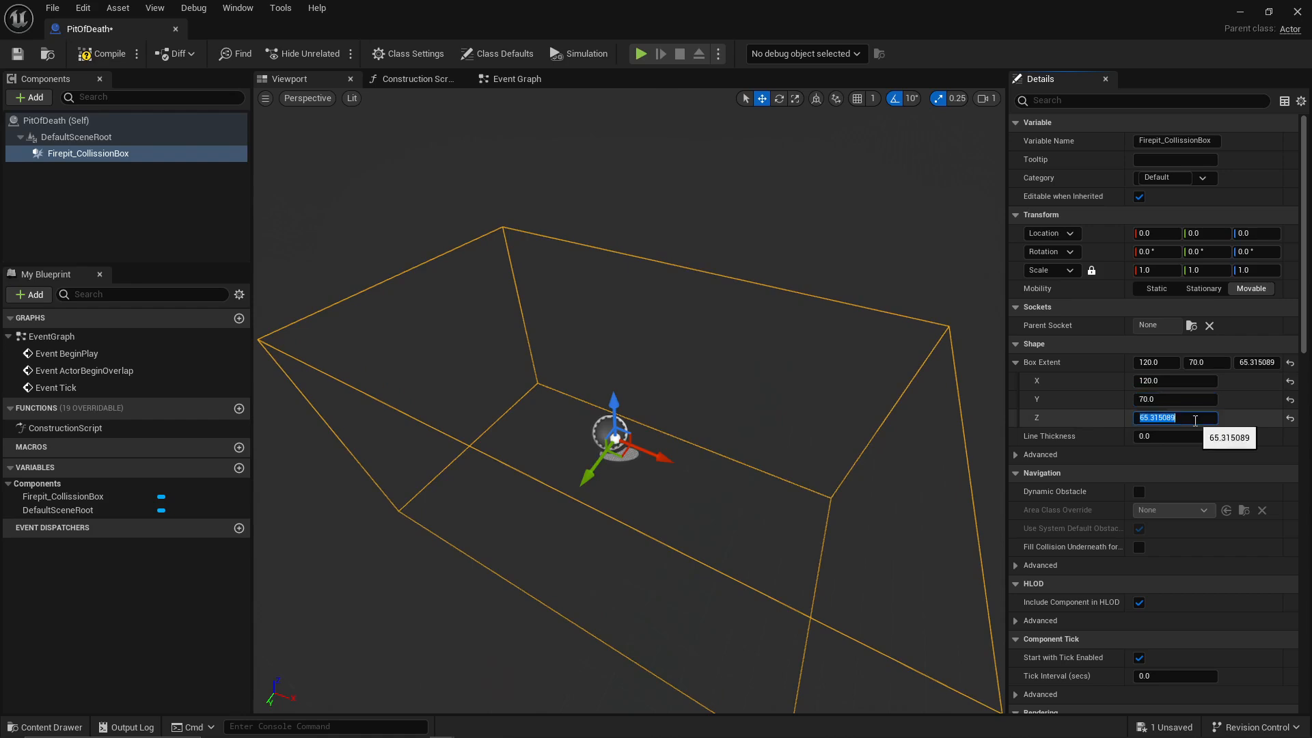
text(50)
key(Return)
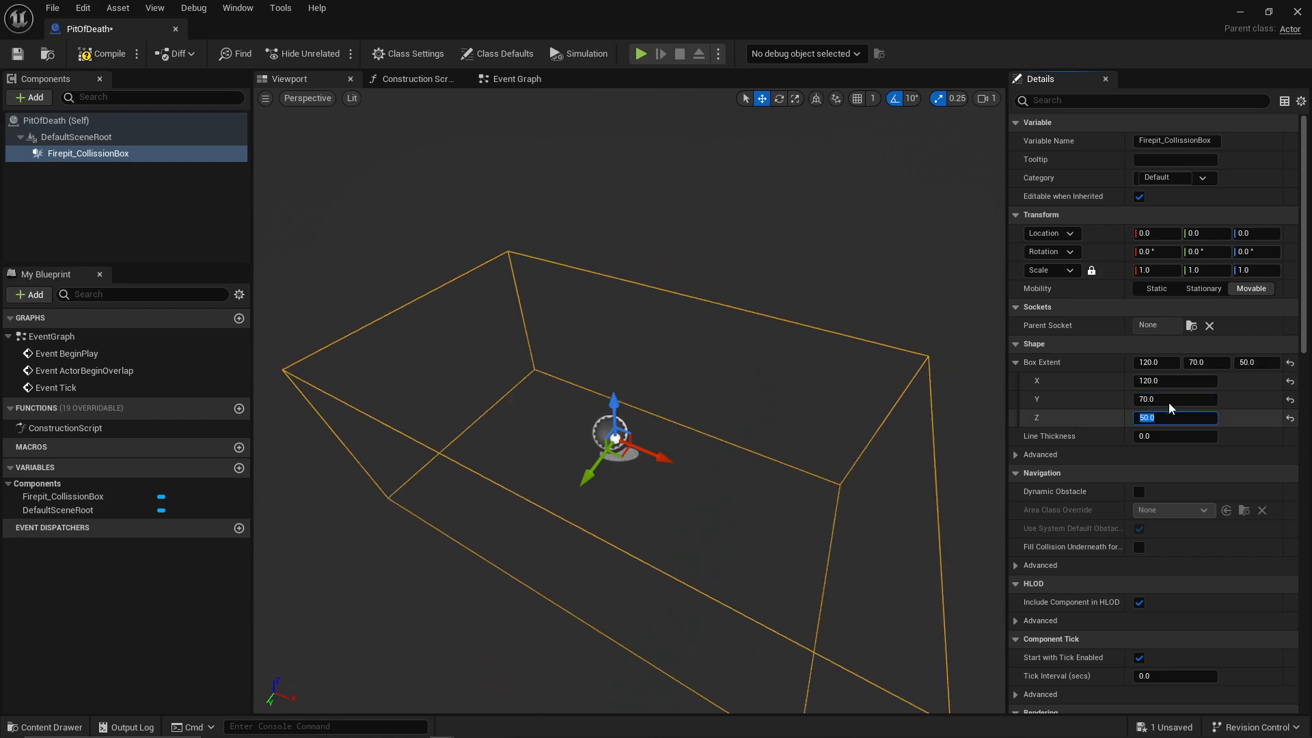
Step: Compile and save the PitOfDeath blueprint
right_drag(629, 400, 487, 383)
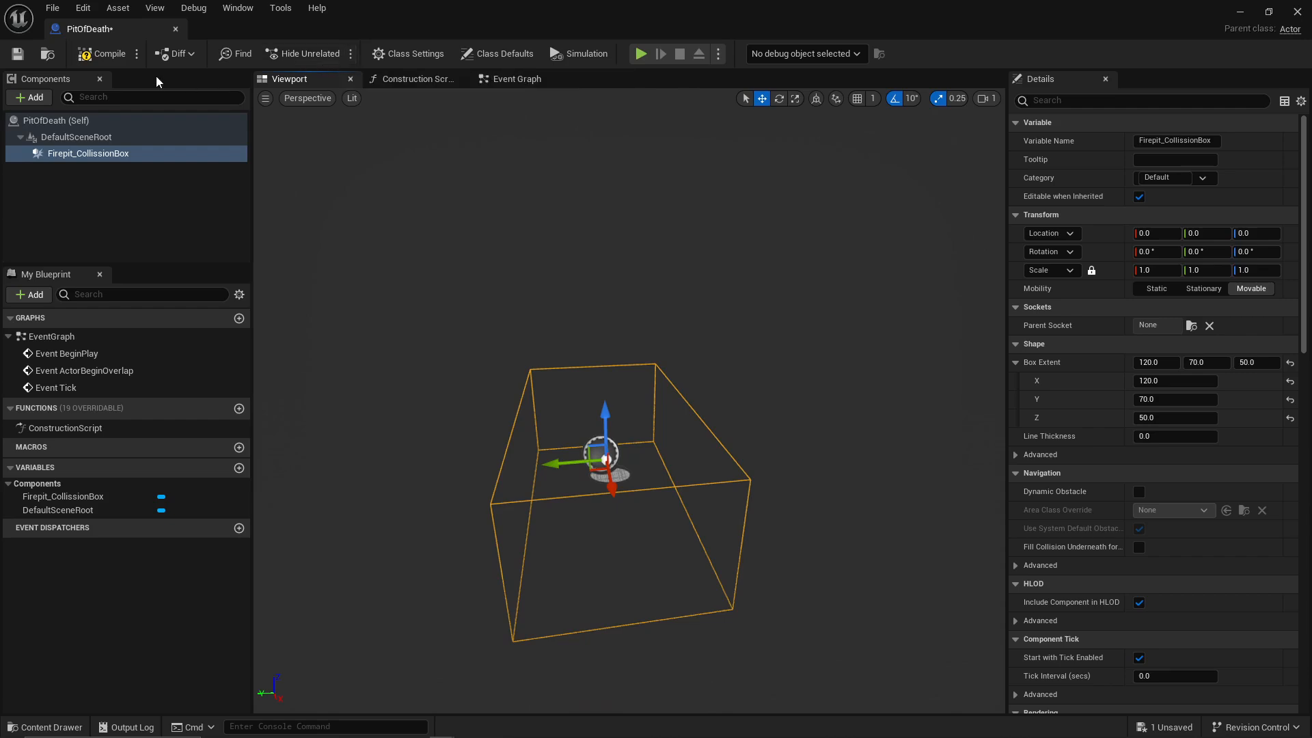
click(108, 57)
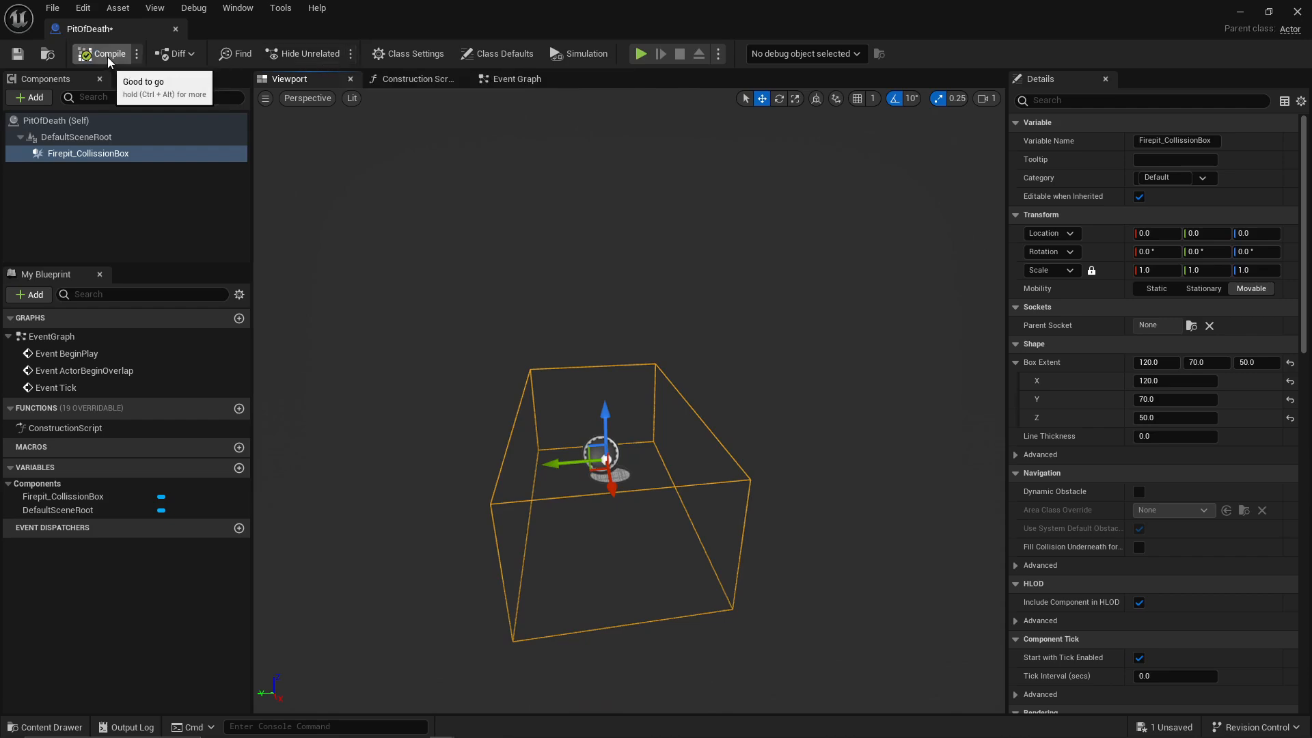
click(18, 54)
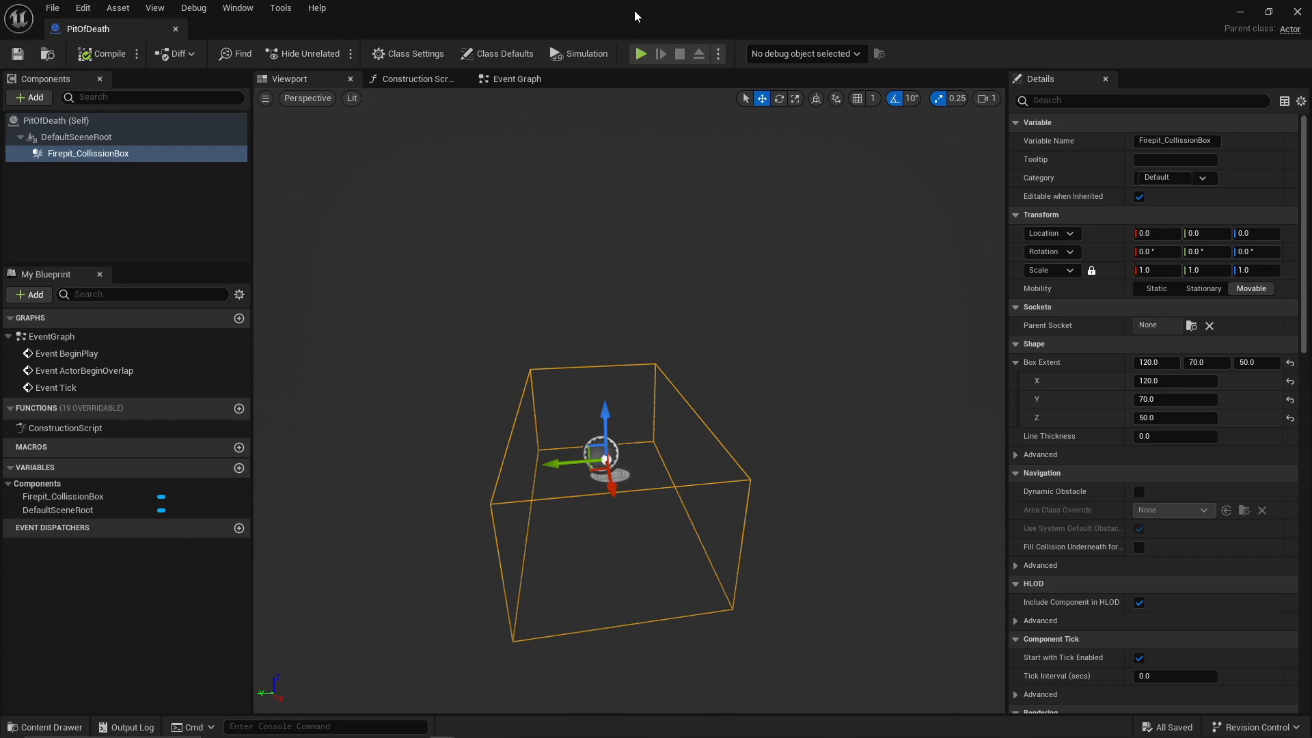
Step: Shrink the blueprint editor to a floating window and place a PitOfDeath actor on the sand in the Landscape level
drag(696, 19, 877, 259)
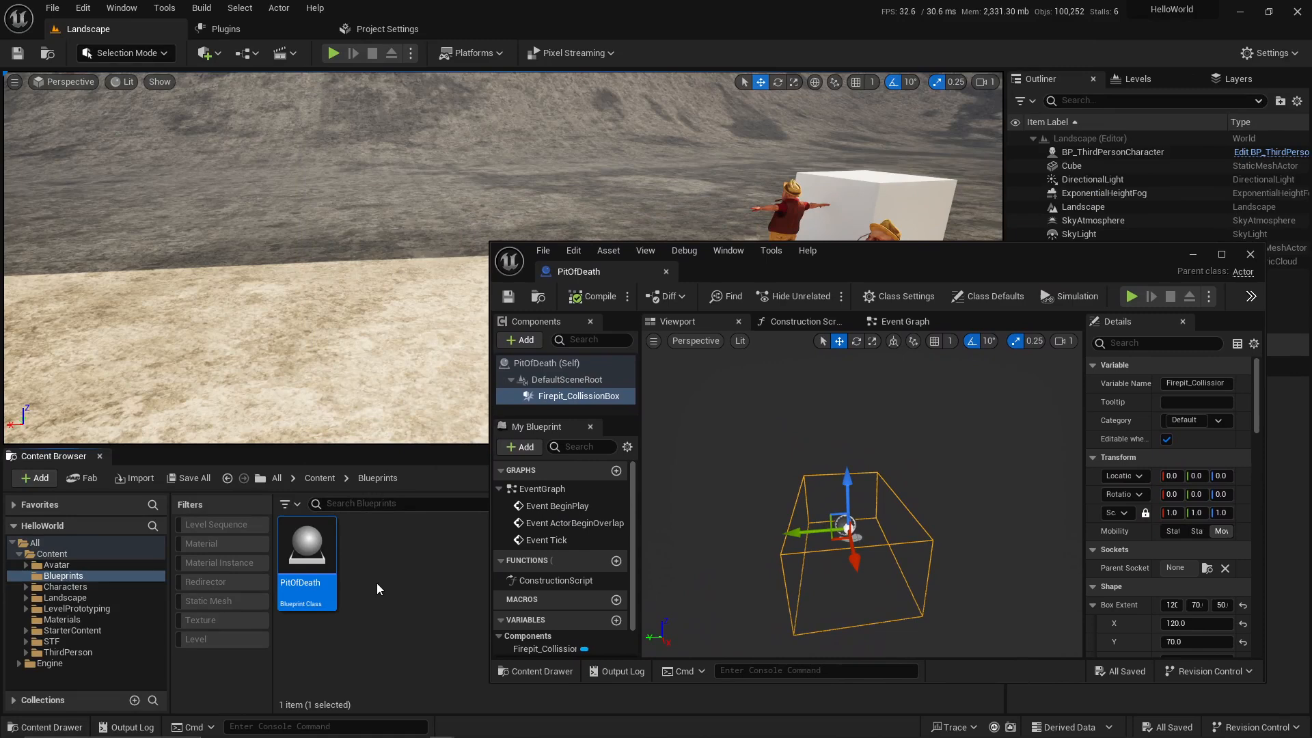
drag(314, 577, 398, 273)
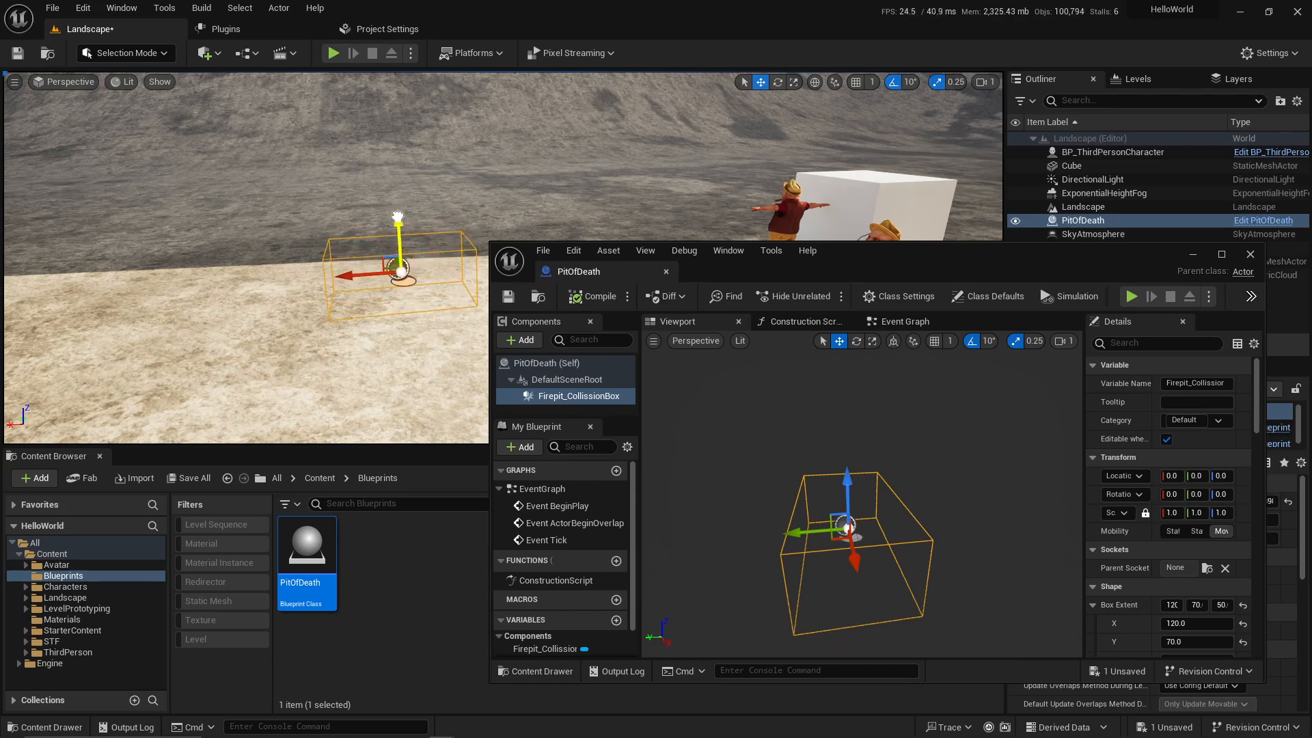
drag(398, 217, 397, 215)
Step: Widen the blueprint's details area and try a Box Extent Z of 30 for Firepit_CollissionBox
drag(924, 258, 919, 225)
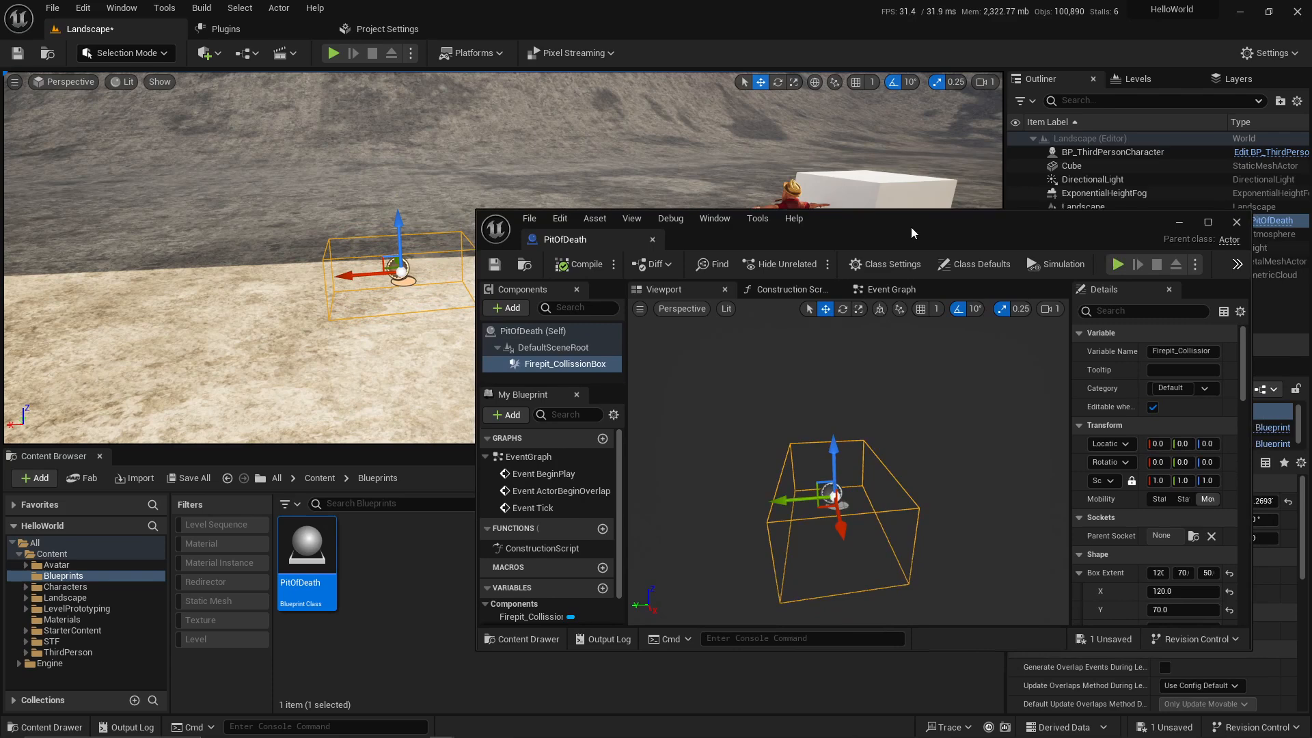
drag(1080, 502, 1009, 496)
scroll(1070, 582, down, 1)
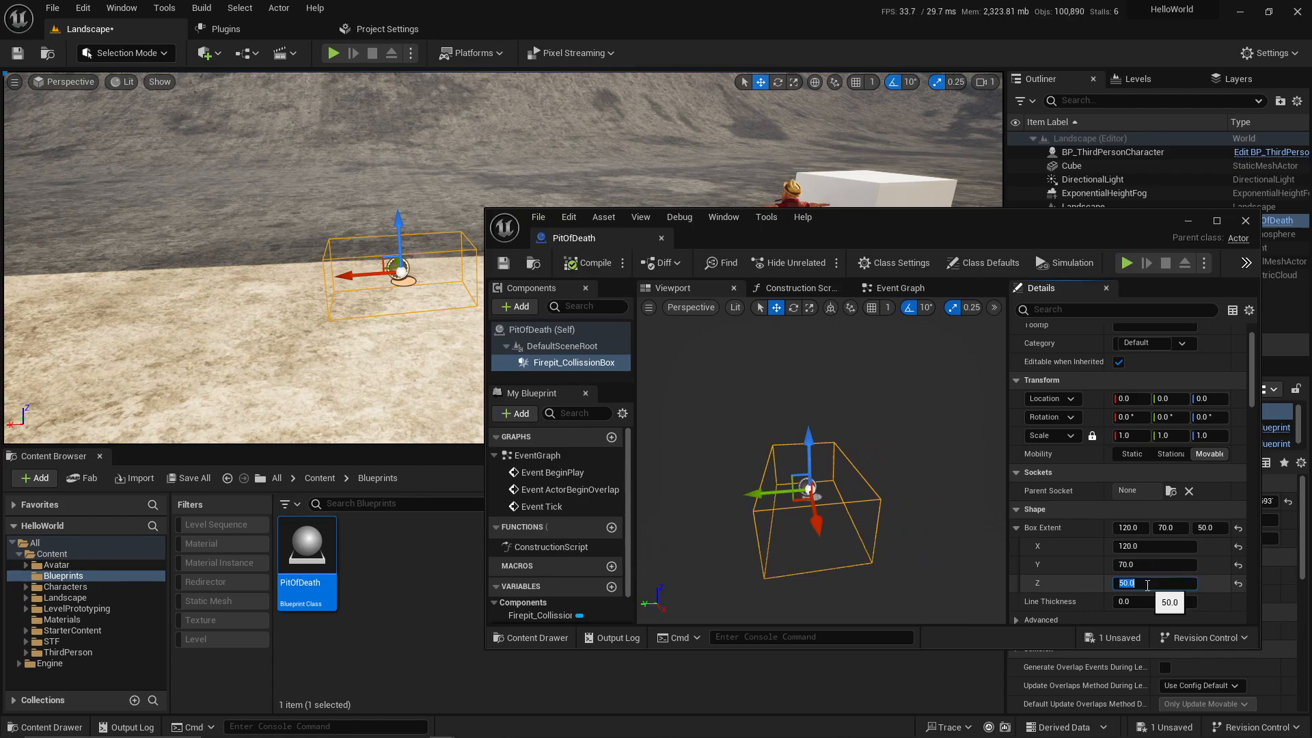
key(Return)
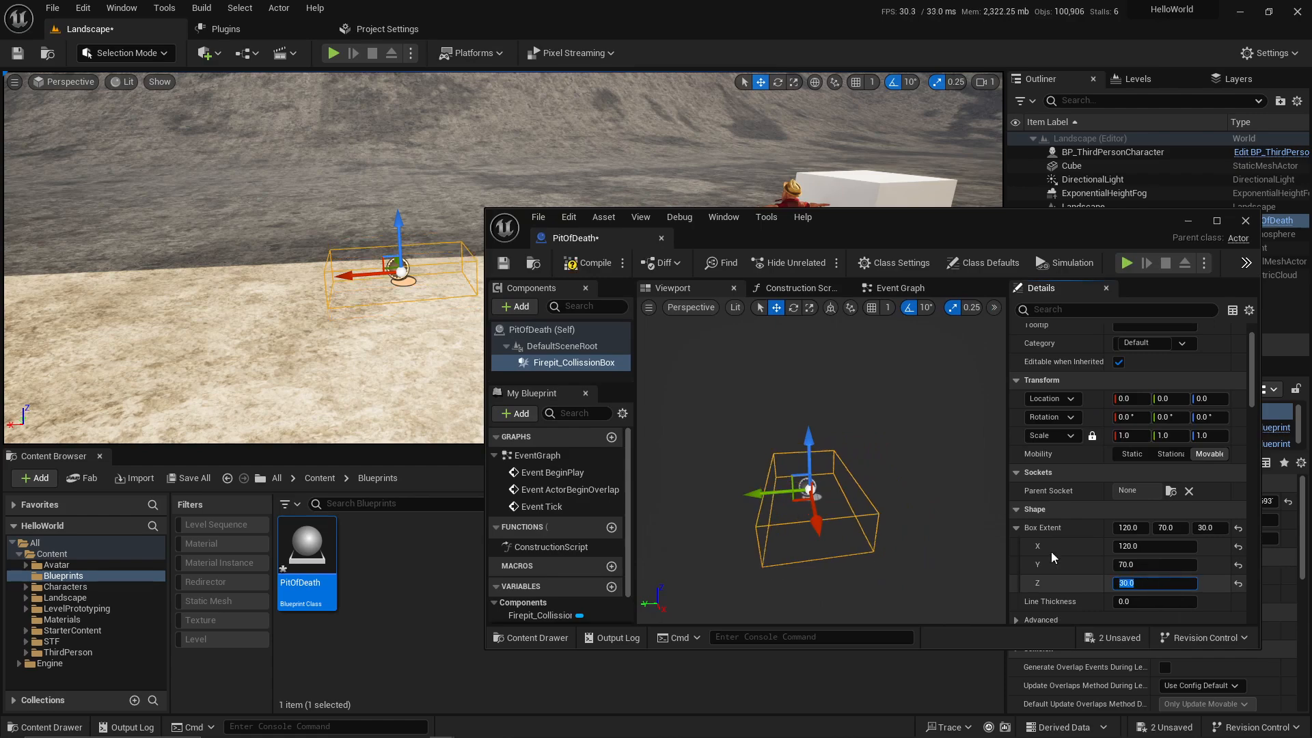
Step: View the placed collision box in the level and set its Box Extent Z to 50
mouse_move(329, 305)
right_down()
mouse_move(362, 301)
mouse_move(322, 298)
mouse_move(341, 297)
right_up()
drag(1155, 583, 1203, 583)
click(1155, 589)
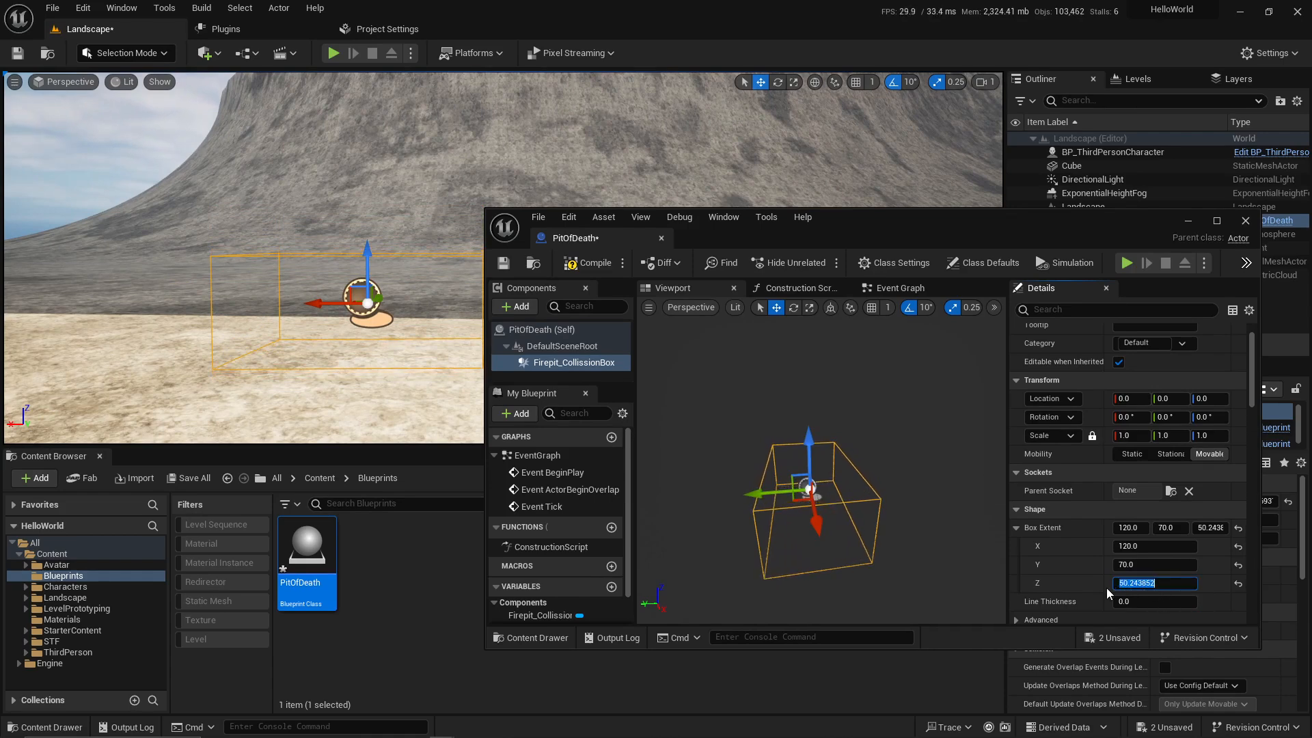
text(50)
key(Return)
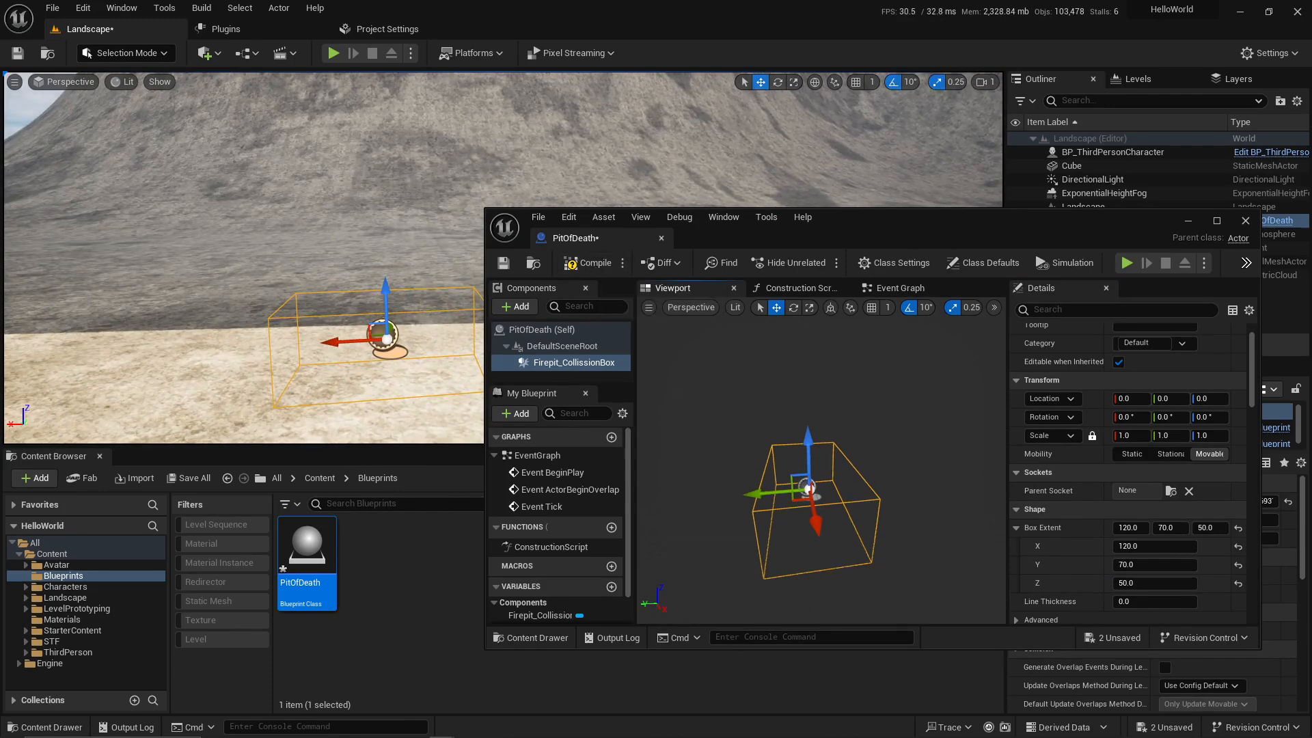
Step: Examine the collision box in the blueprint and level viewports, enlarging and repositioning the floating PitOfDeath window for comparison
drag(806, 492, 867, 494)
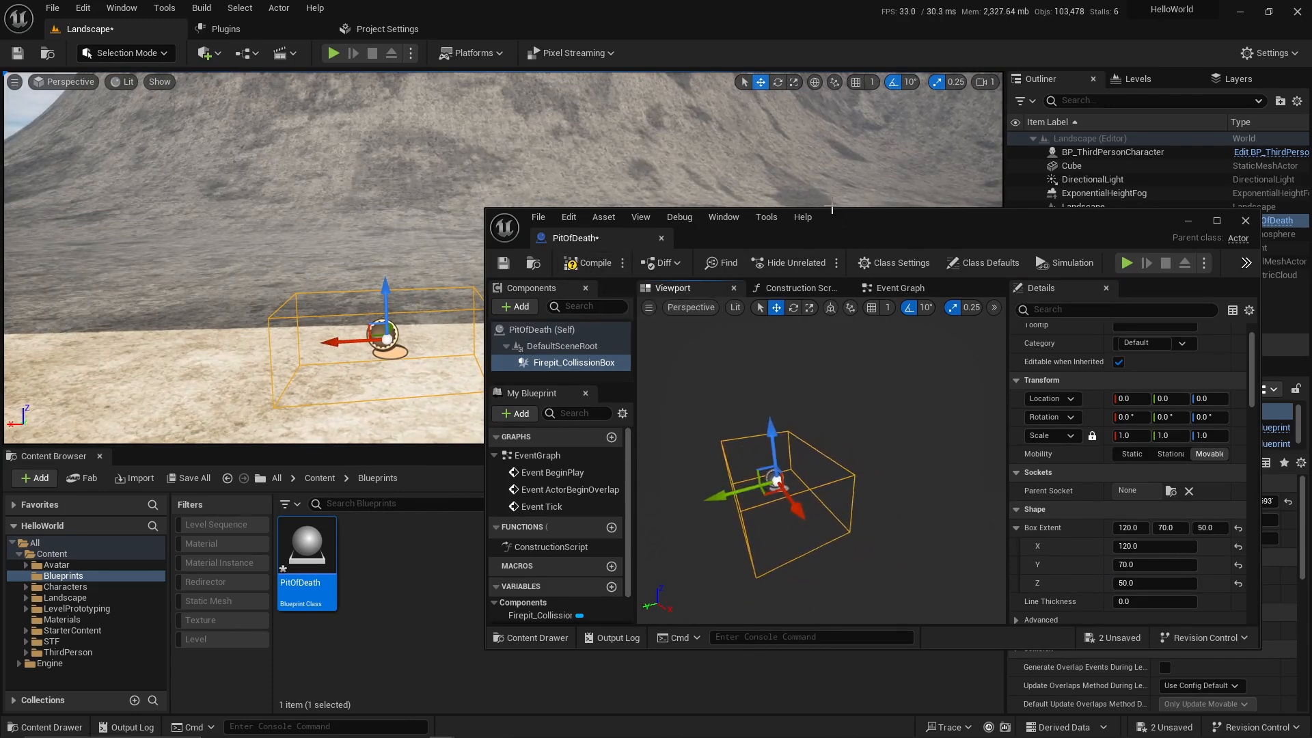
drag(833, 210, 833, 122)
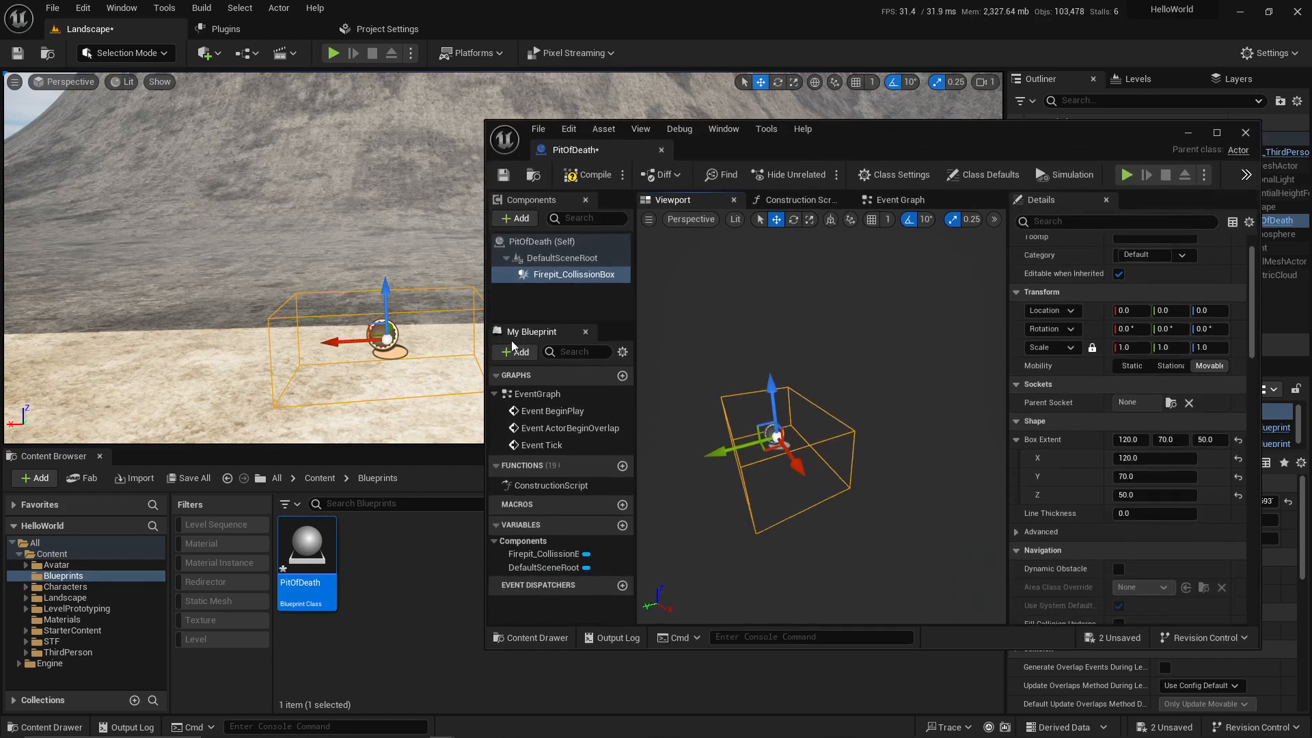
drag(486, 312, 469, 312)
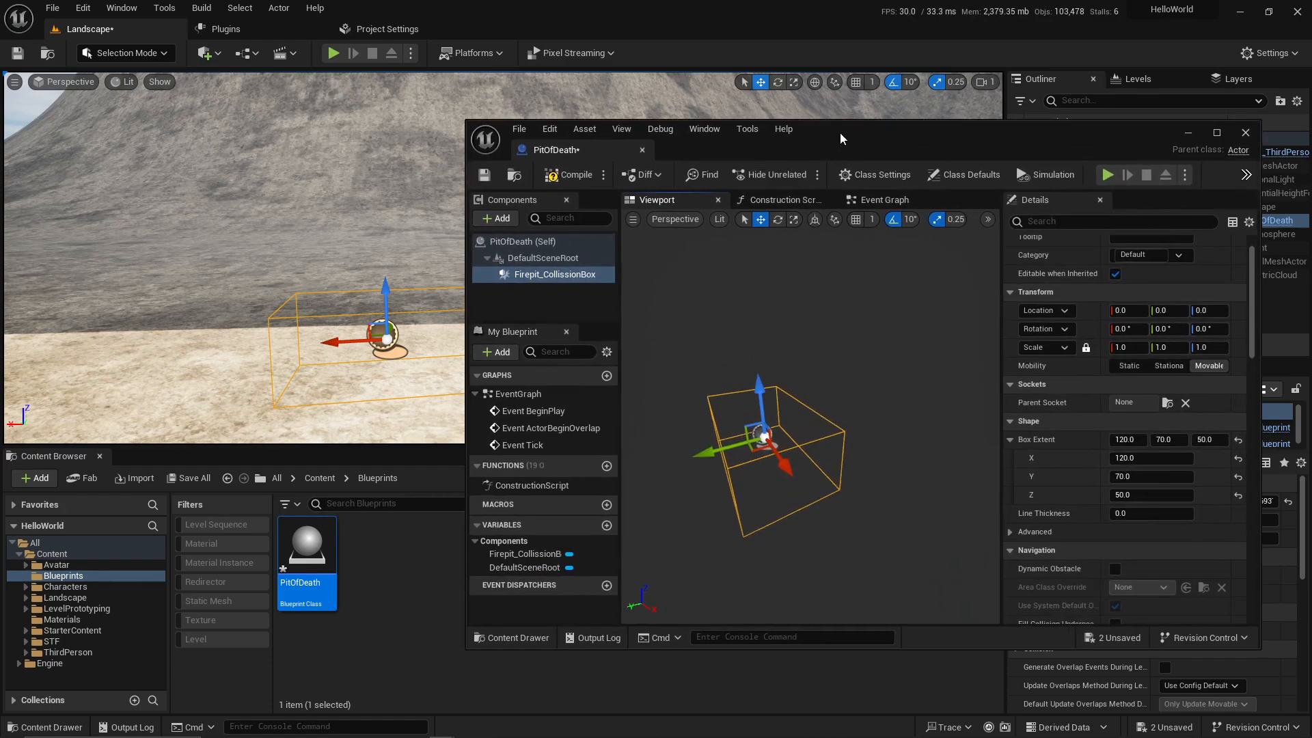
drag(839, 133, 885, 142)
right_drag(274, 274, 232, 268)
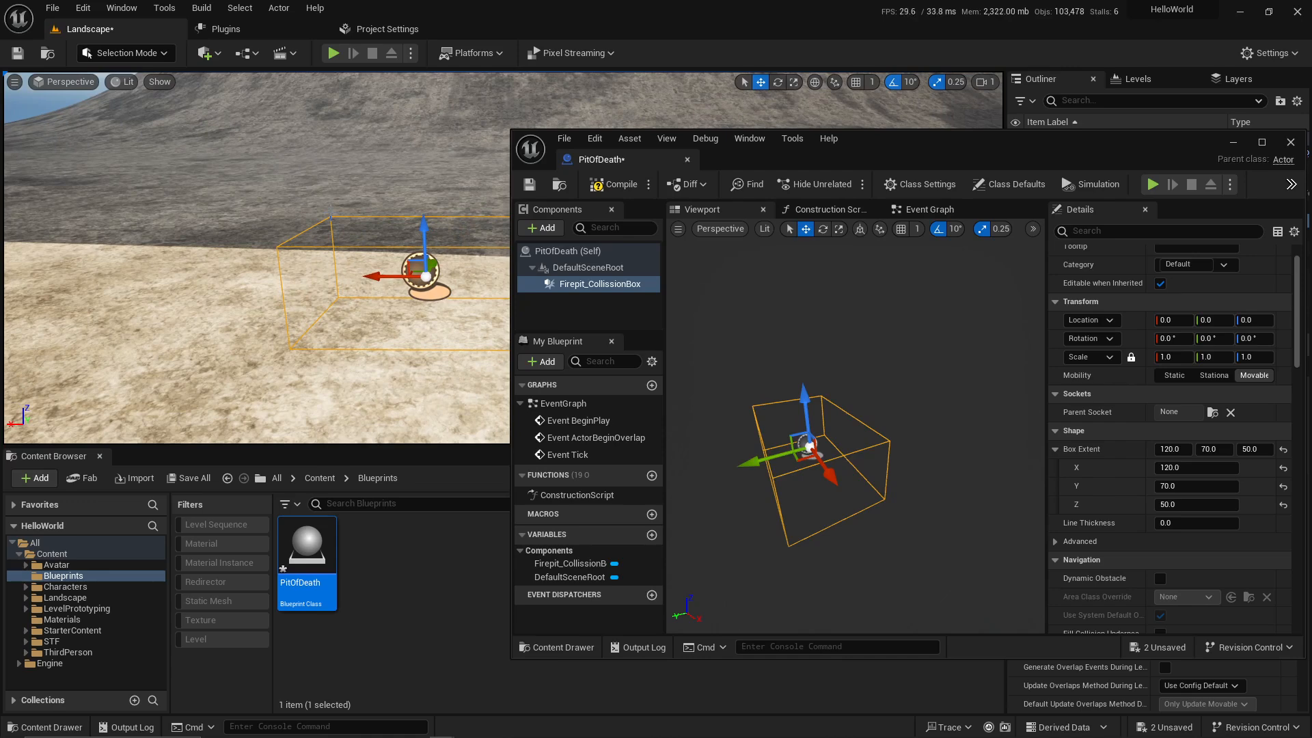
click(616, 311)
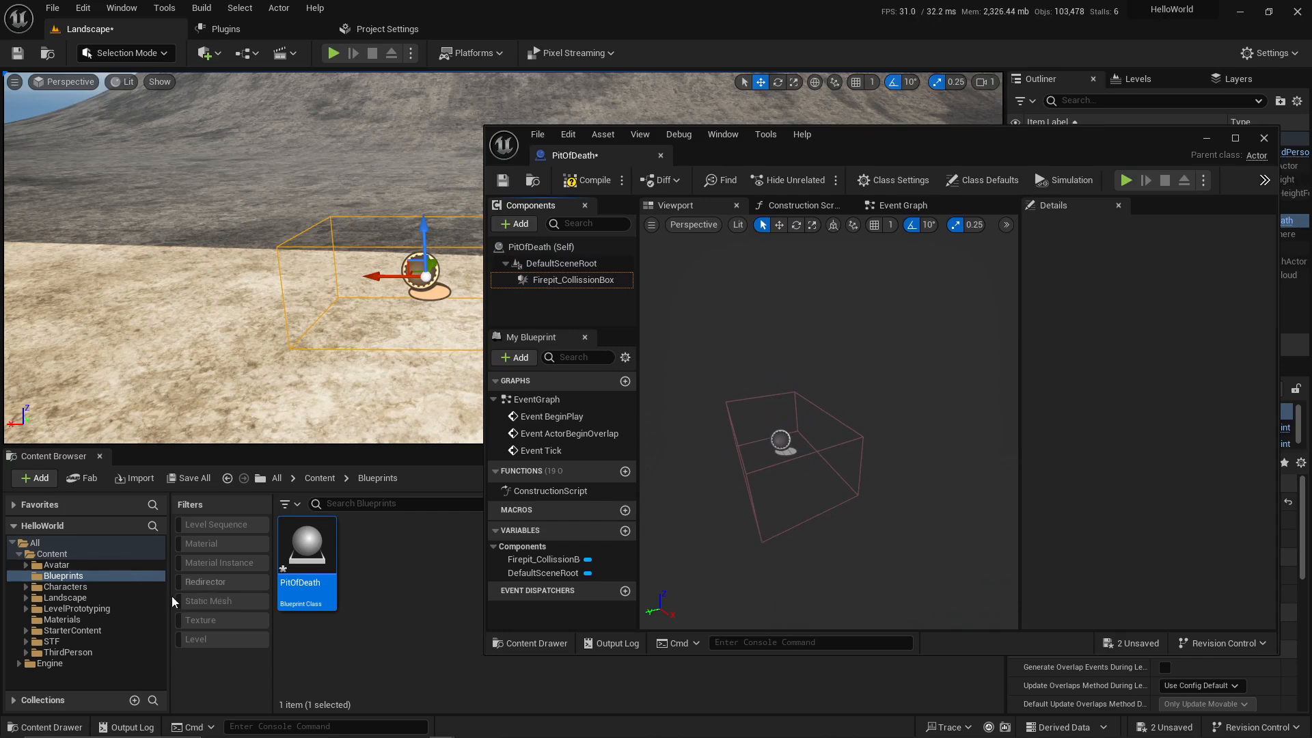
Step: Open the StarterContent folder and dock the PitOfDeath blueprint in the main editor window, keeping the Landscape level in front
click(87, 630)
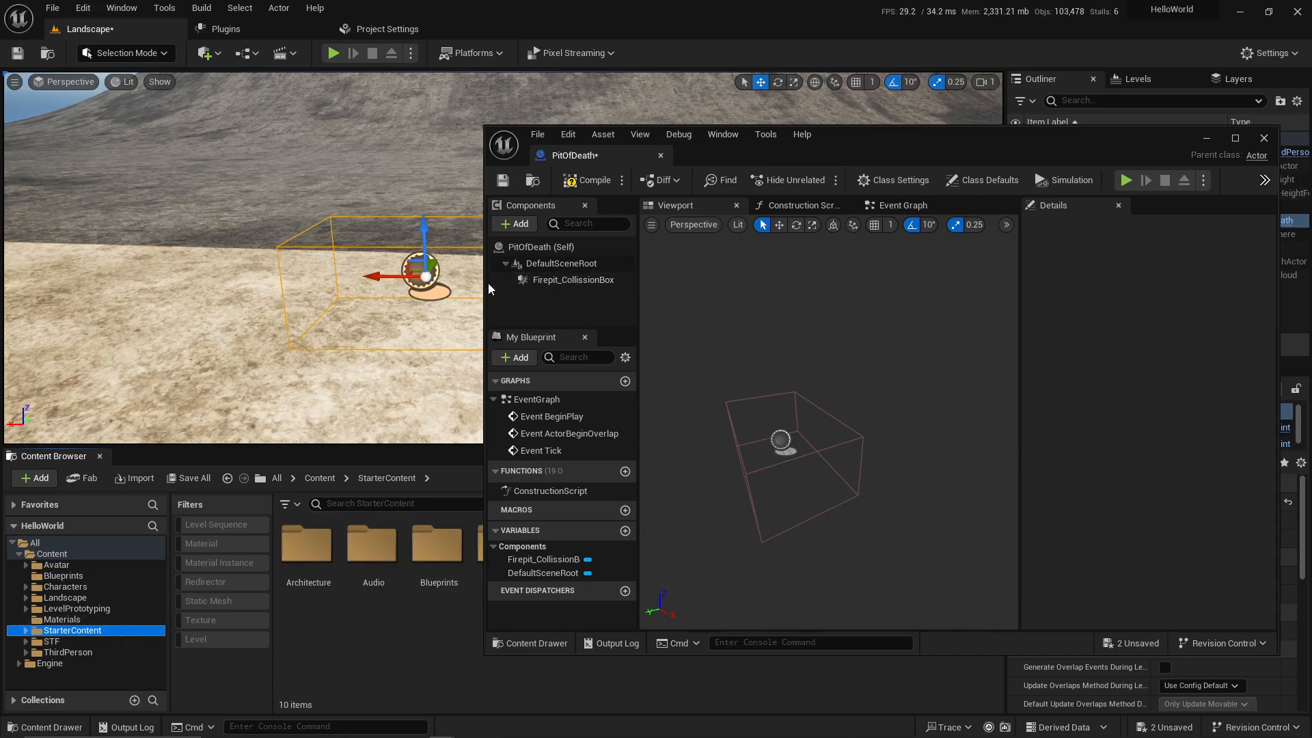
drag(483, 286, 566, 274)
drag(1008, 154, 981, 160)
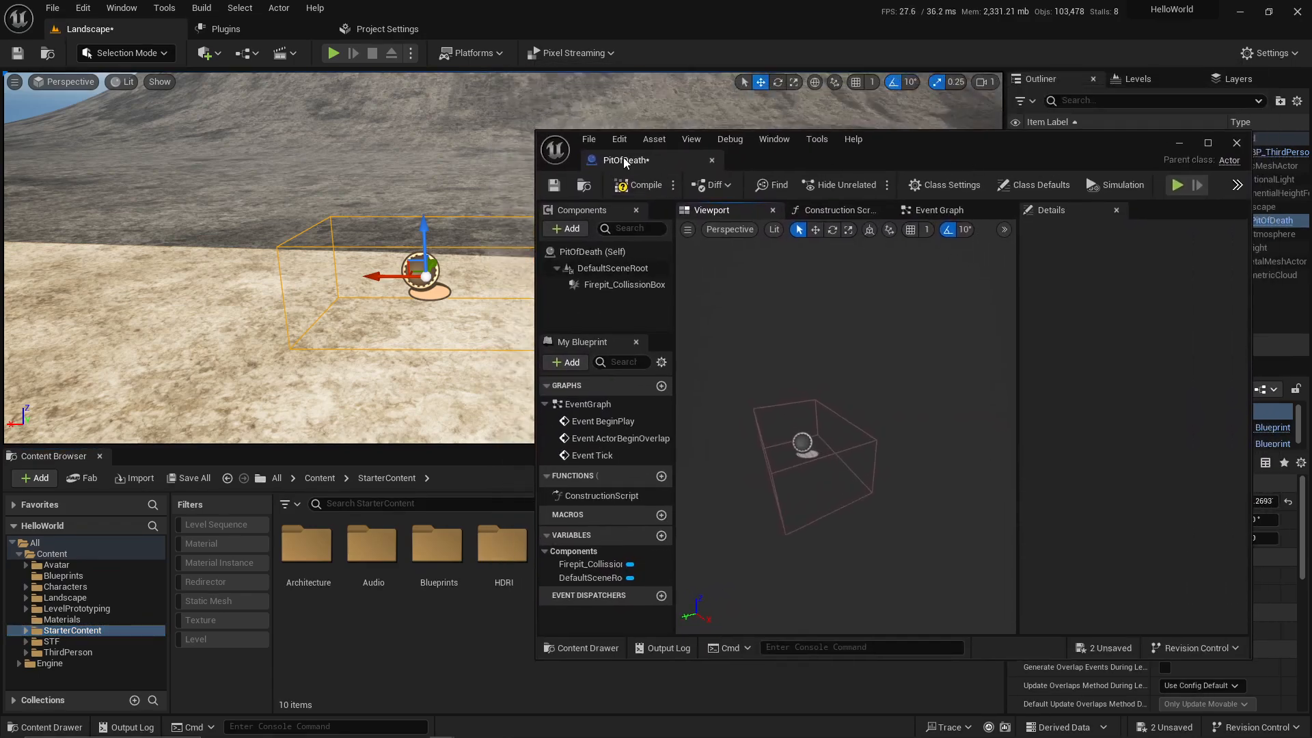
drag(623, 158, 486, 27)
click(102, 34)
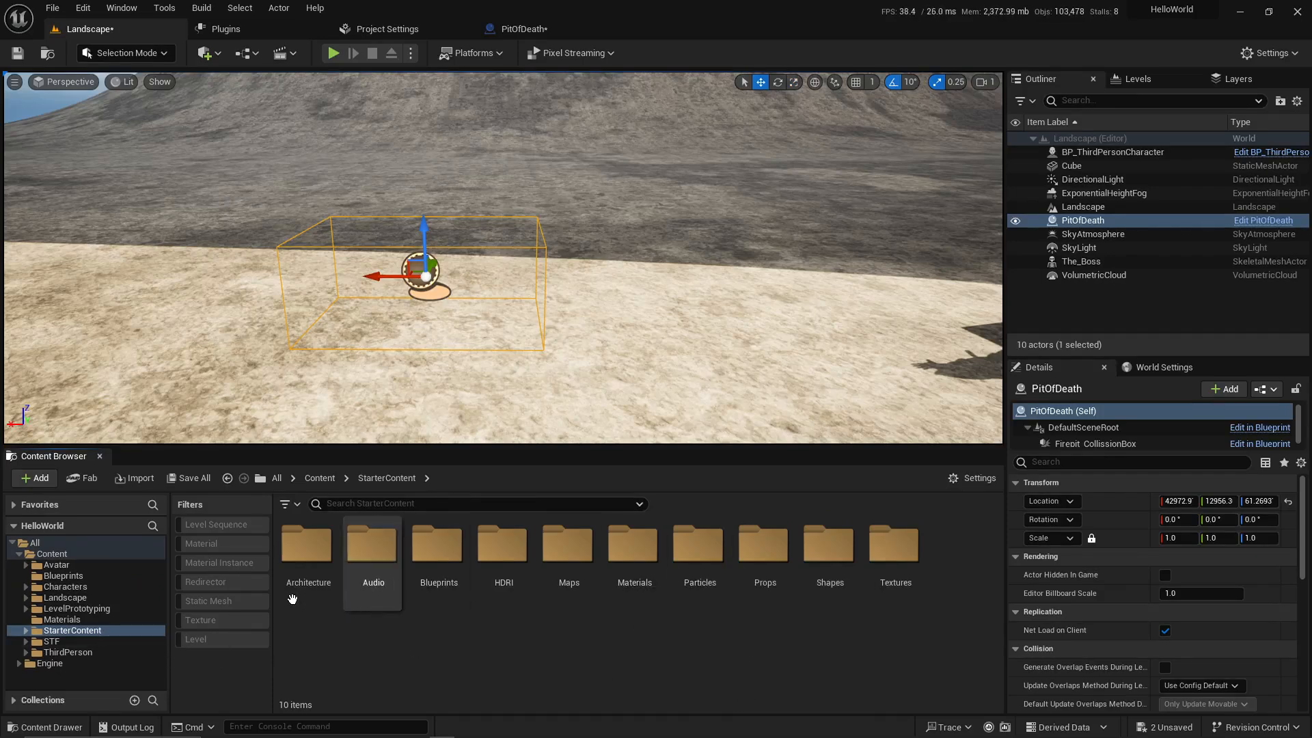
Step: Filter the StarterContent folder to show only Blueprint Class assets
click(298, 506)
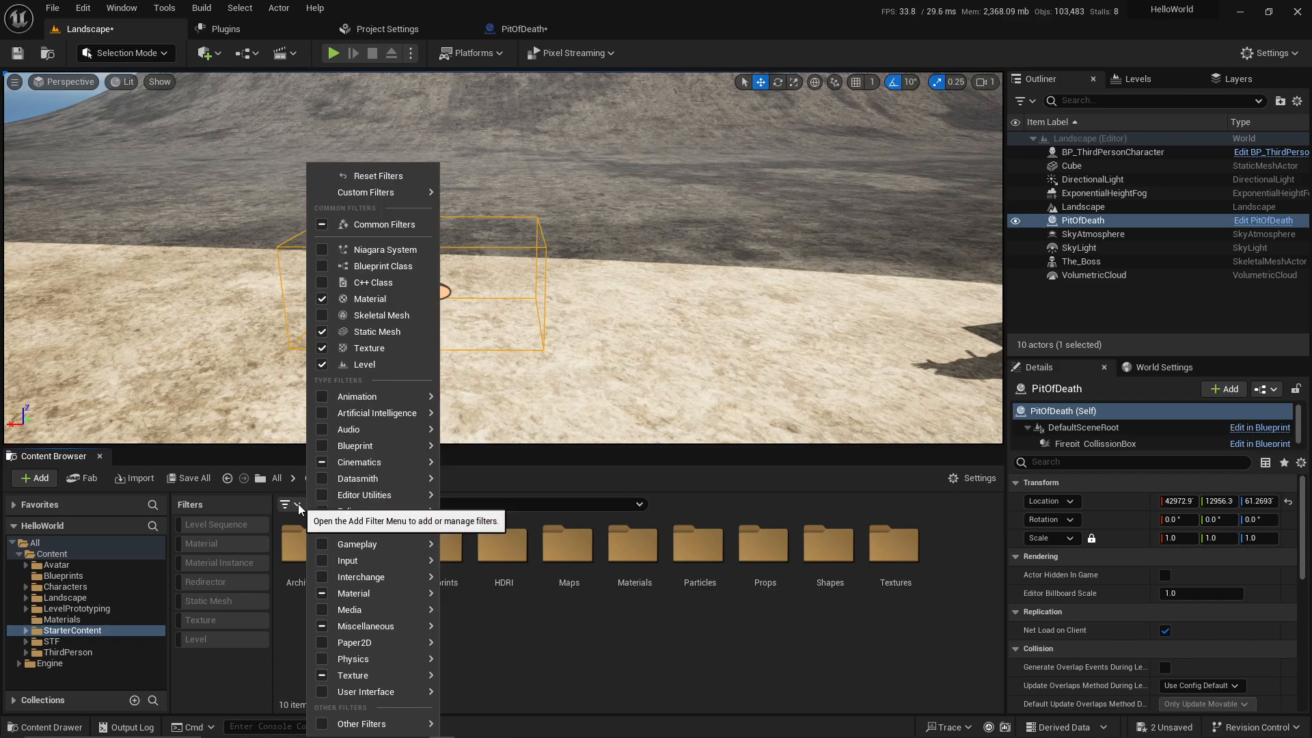
click(297, 506)
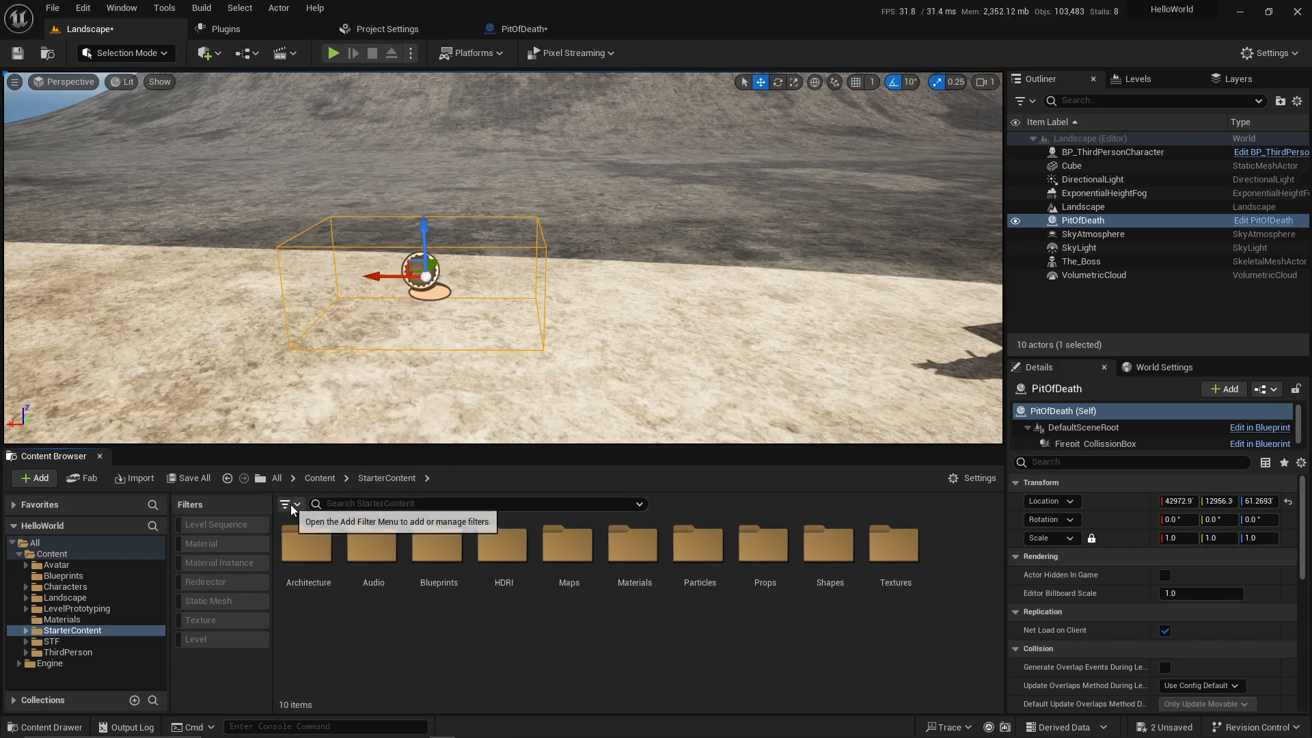
click(293, 504)
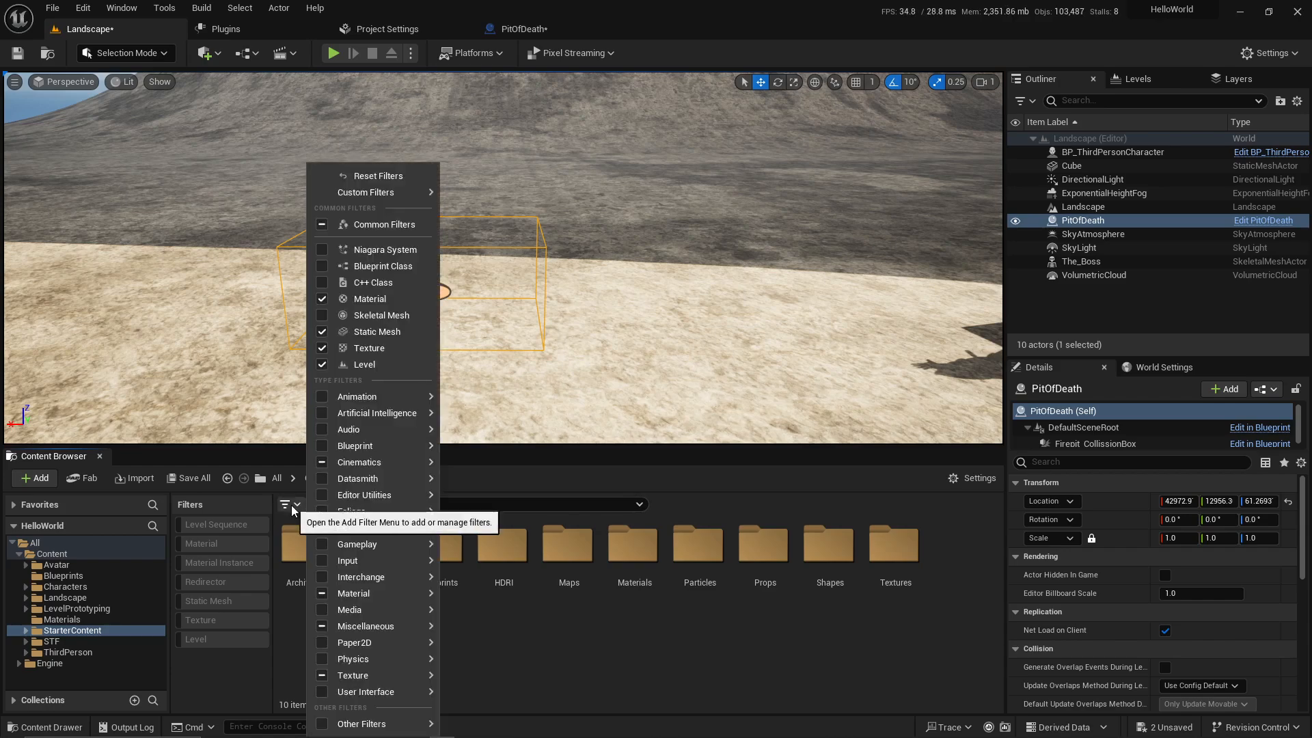
click(321, 267)
click(614, 677)
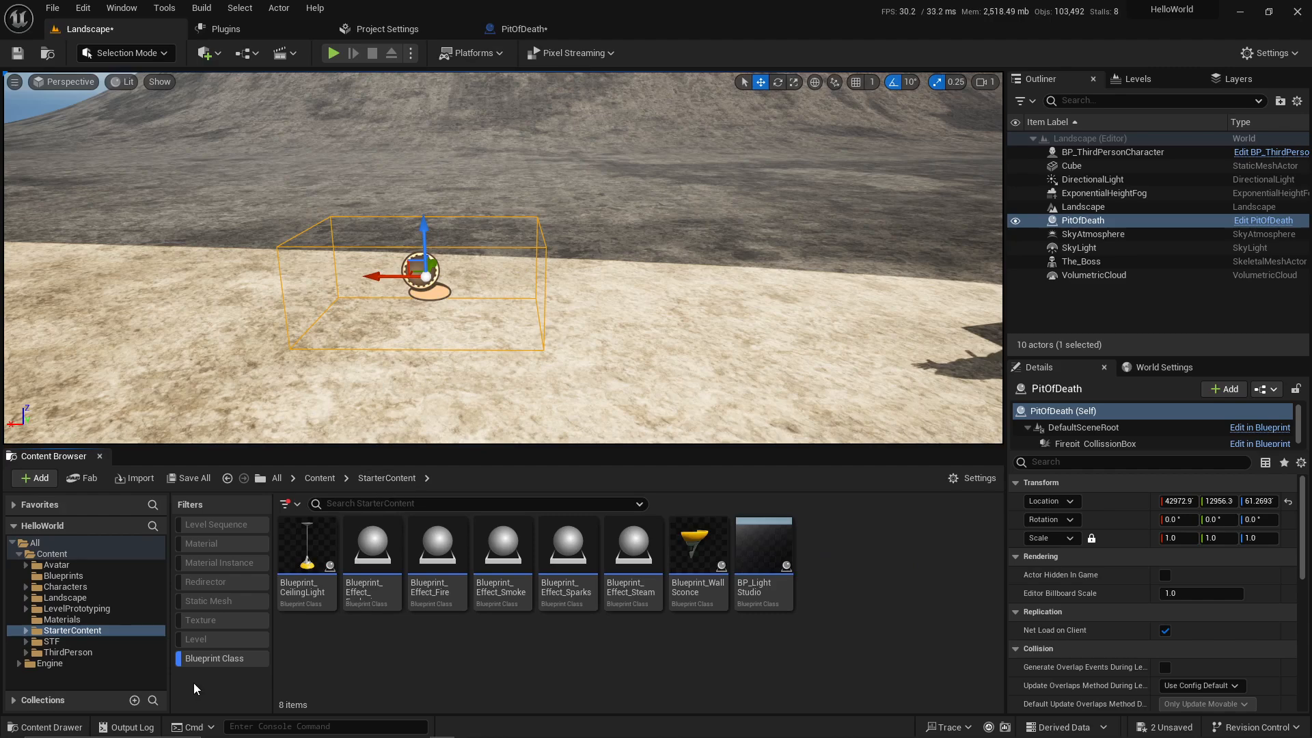
Step: Compare the StarterContent folder with and without the Blueprint Class filter and review the available filter types
click(220, 658)
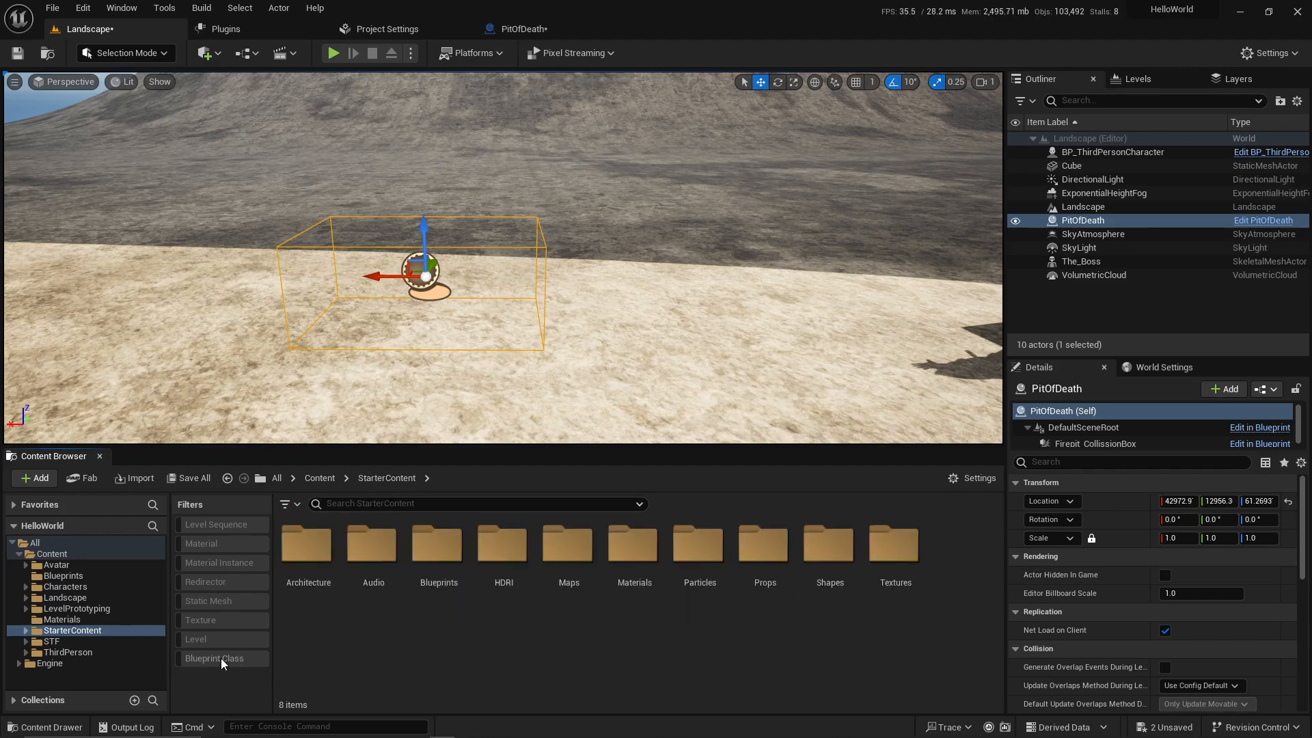
click(220, 658)
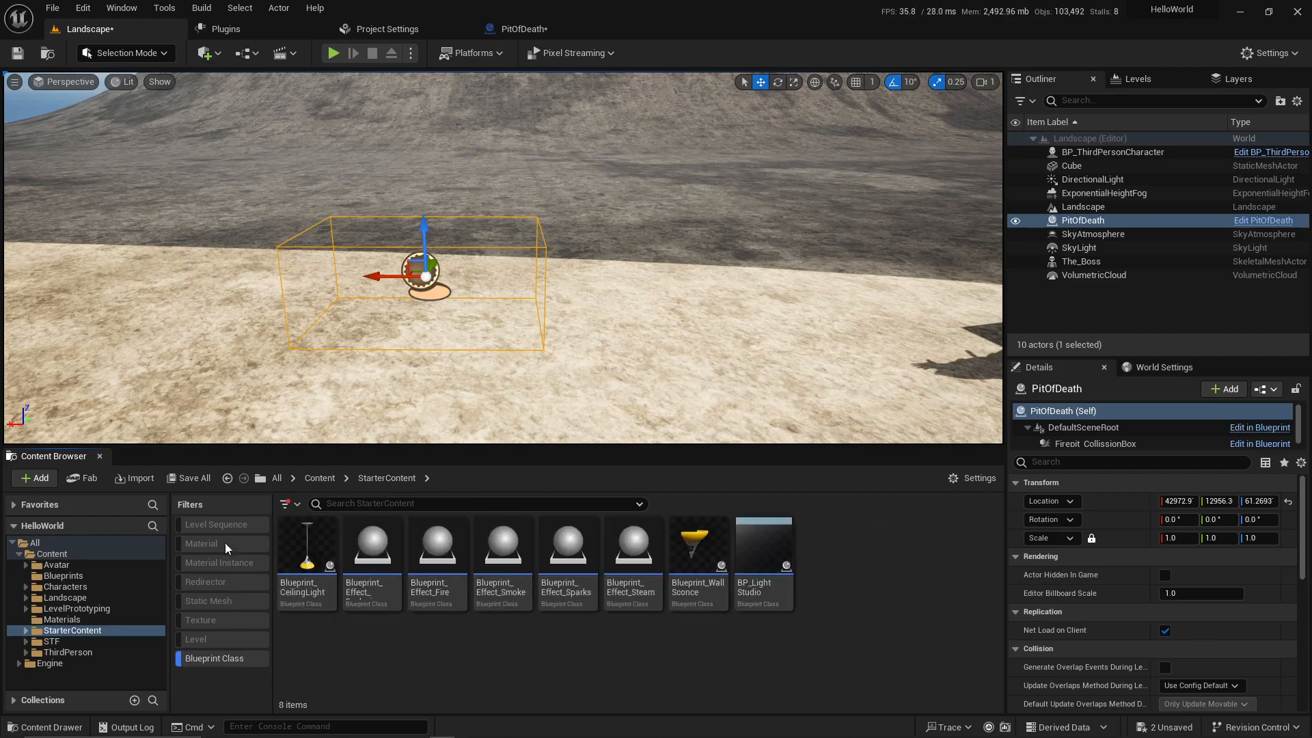
click(297, 505)
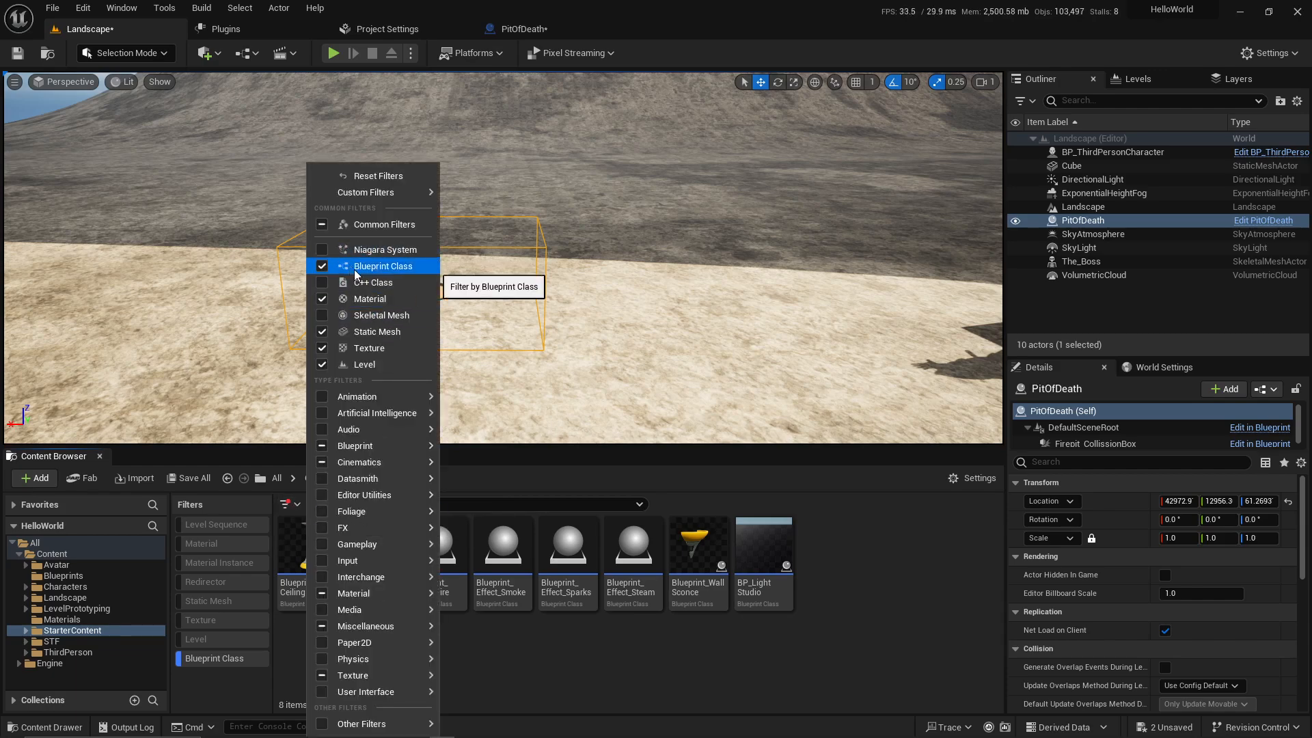
click(772, 655)
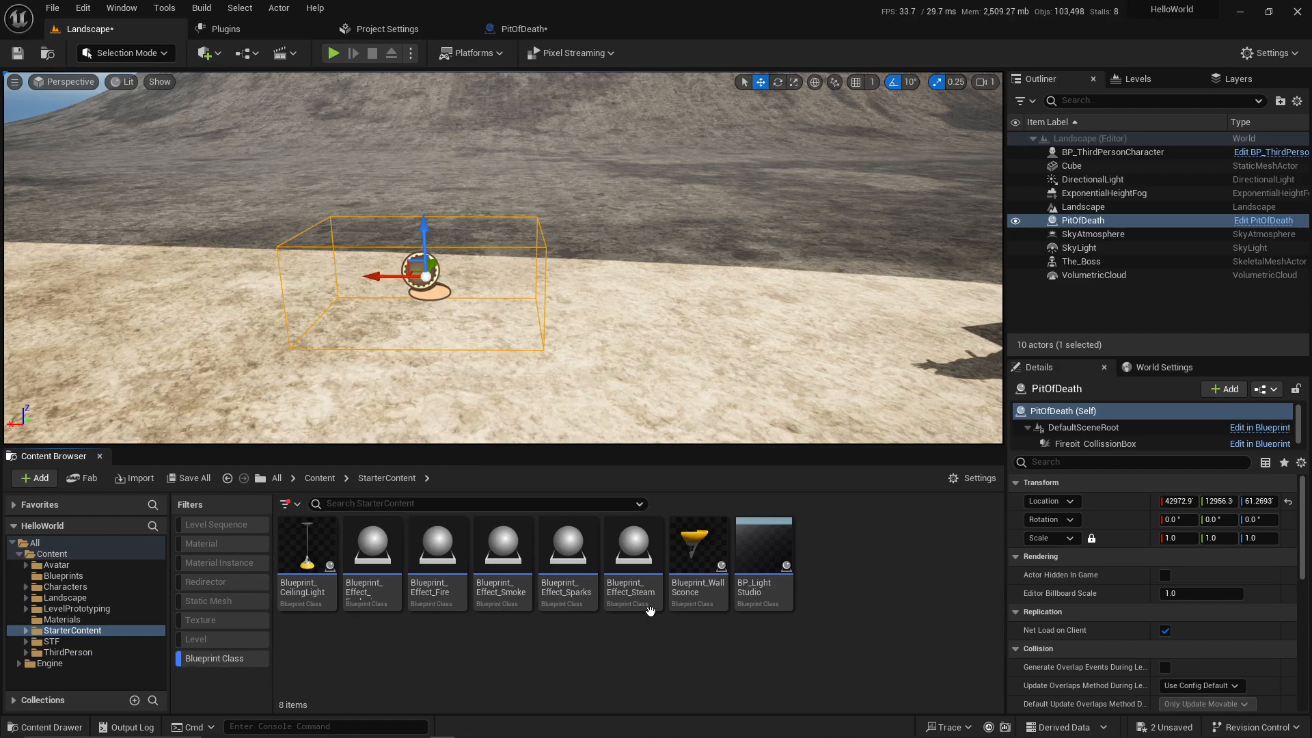
Step: Open Blueprint_Effect_Fire from the filtered assets and examine the fire effect in its viewport
click(567, 593)
click(502, 593)
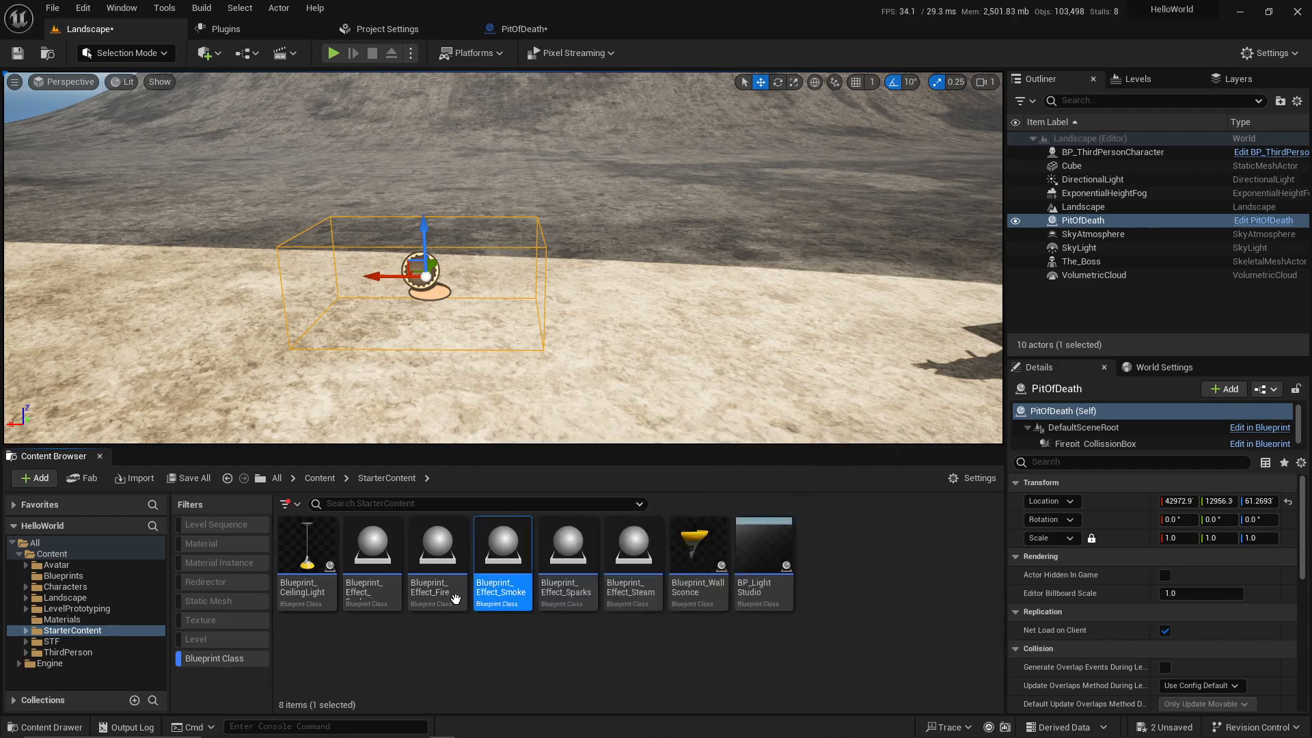
click(454, 598)
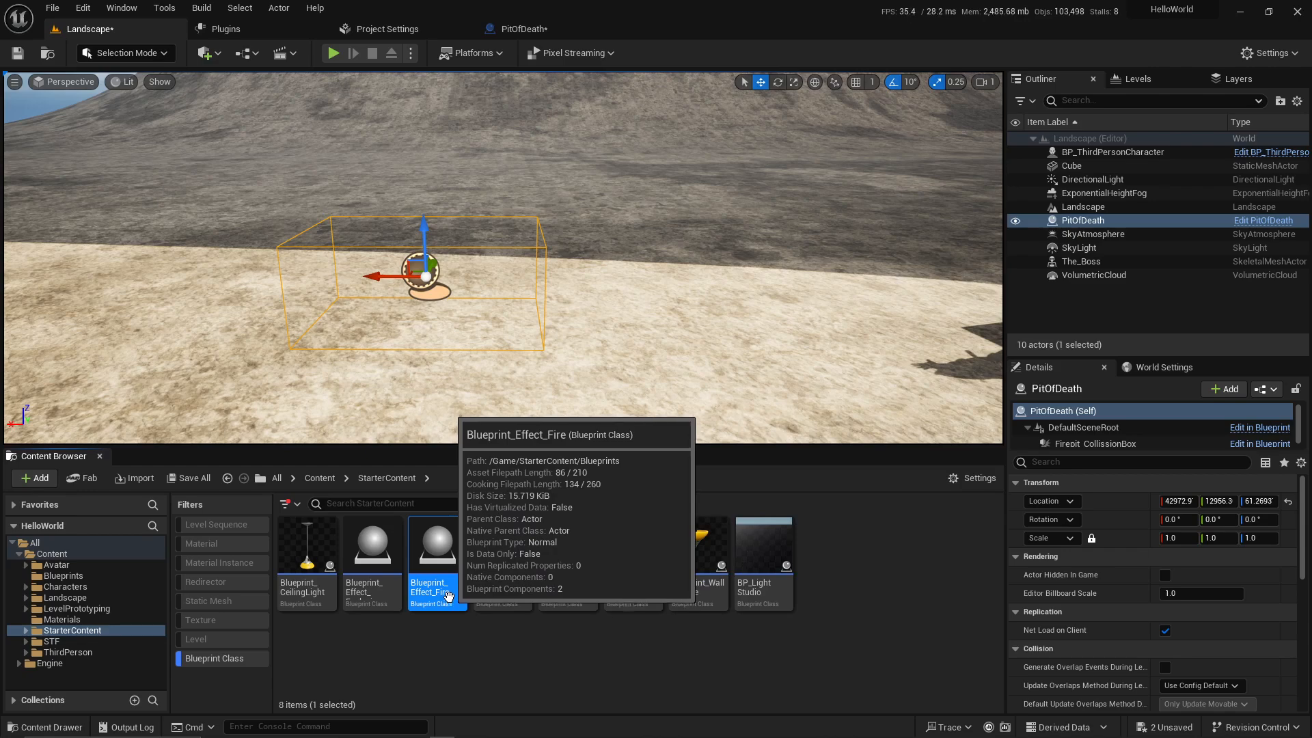
double_click(447, 582)
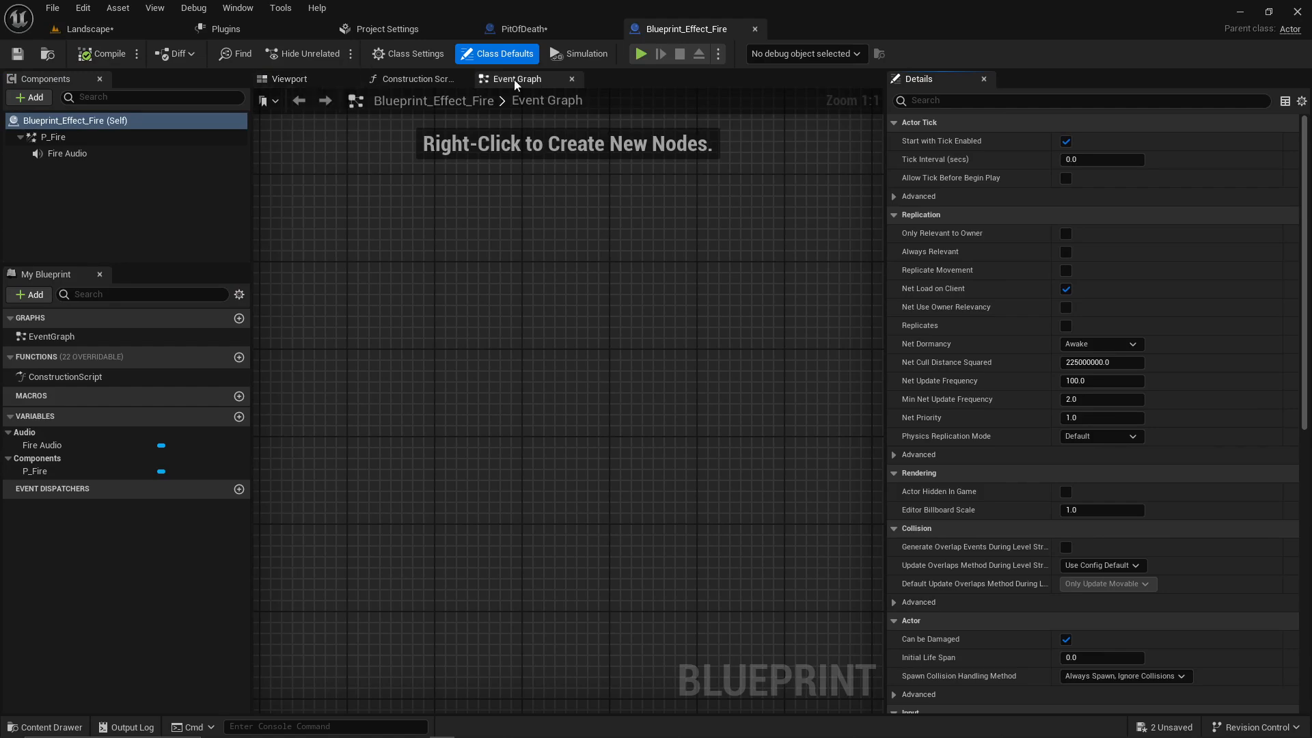
click(286, 80)
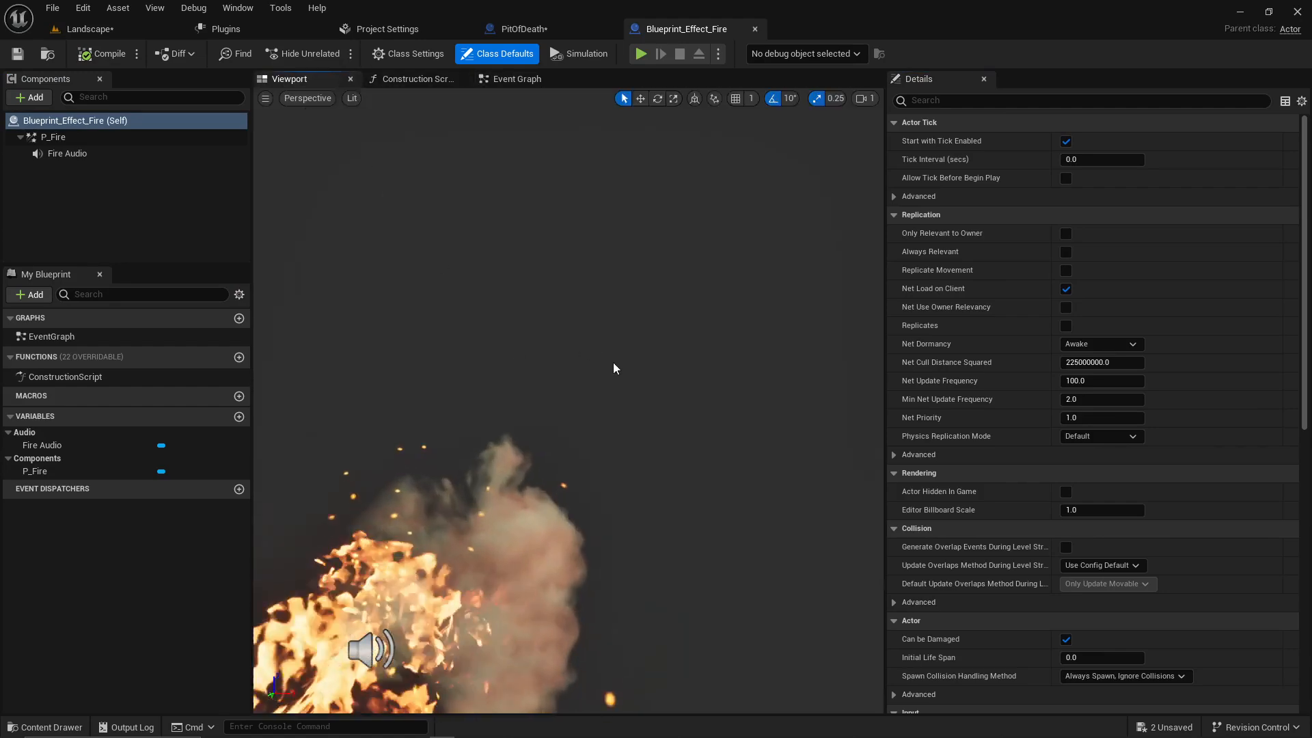
right_drag(615, 362, 579, 400)
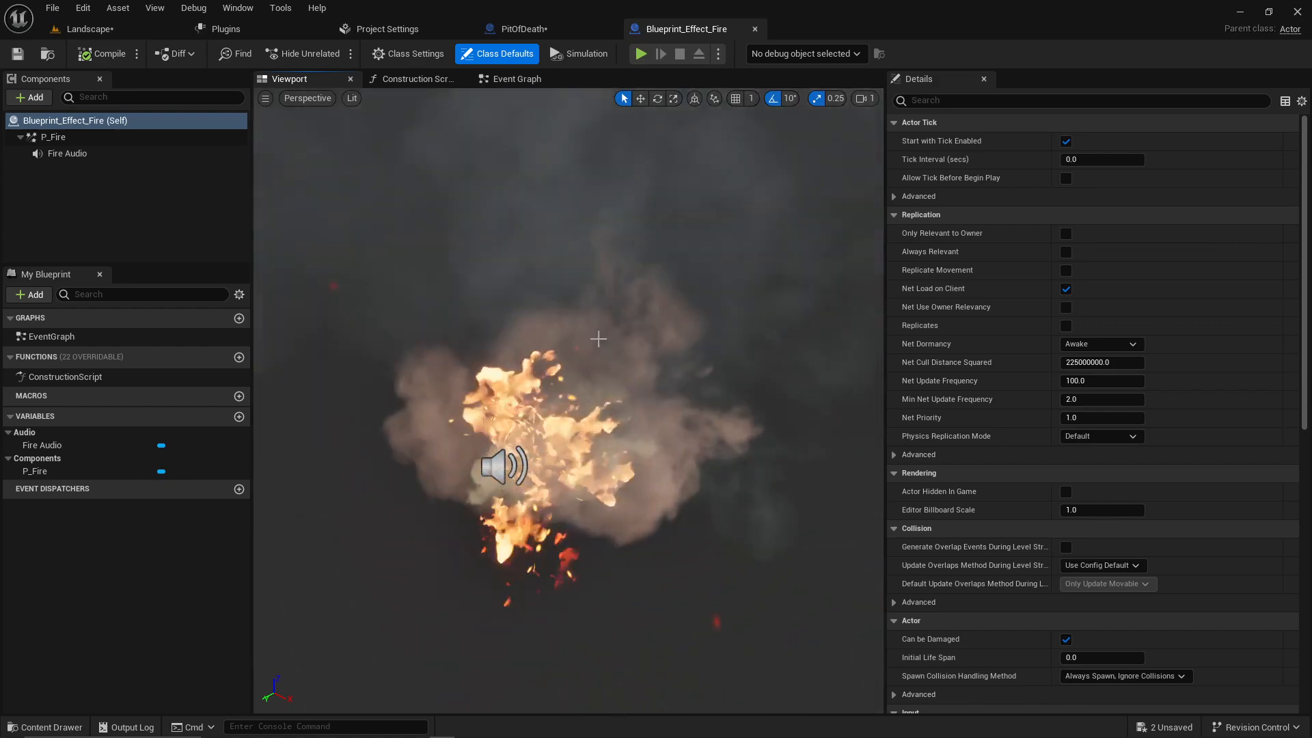
right_drag(567, 383, 601, 386)
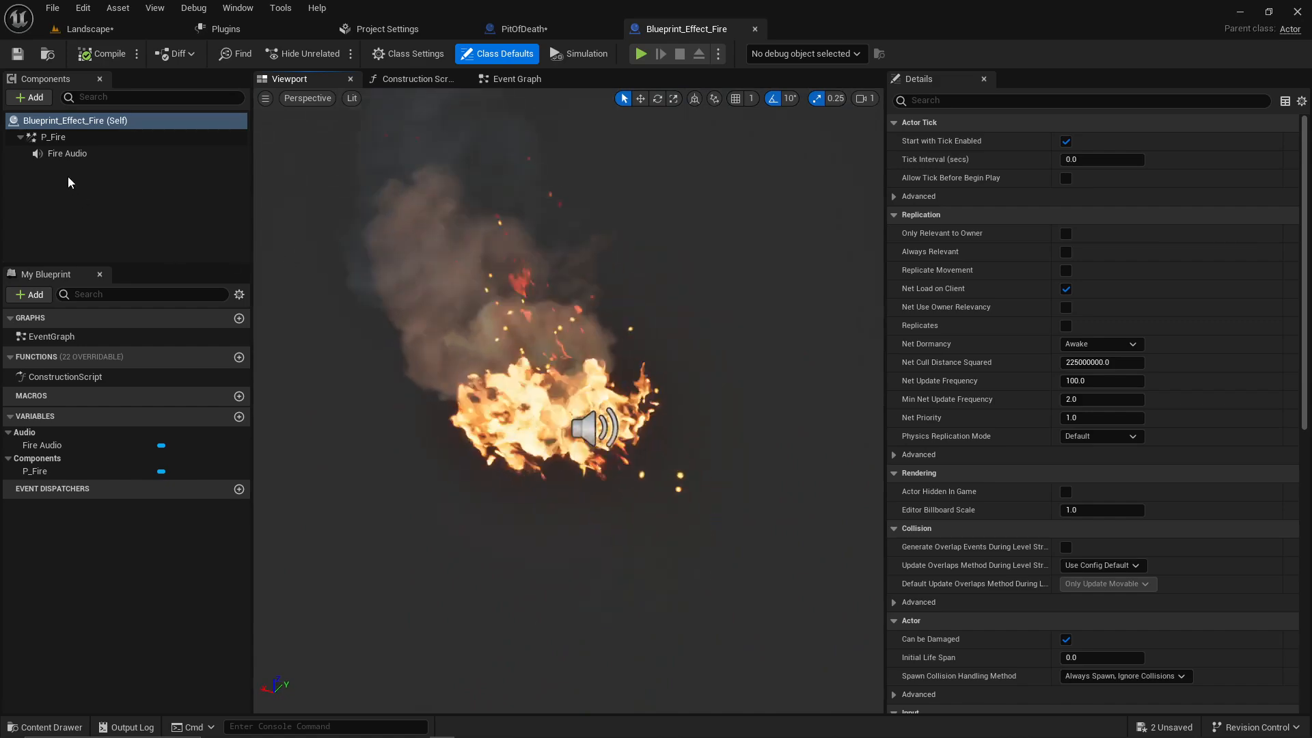
Step: Examine the Fire Audio component of the fire blueprint and the extent of its sound spheres
click(72, 153)
key(f)
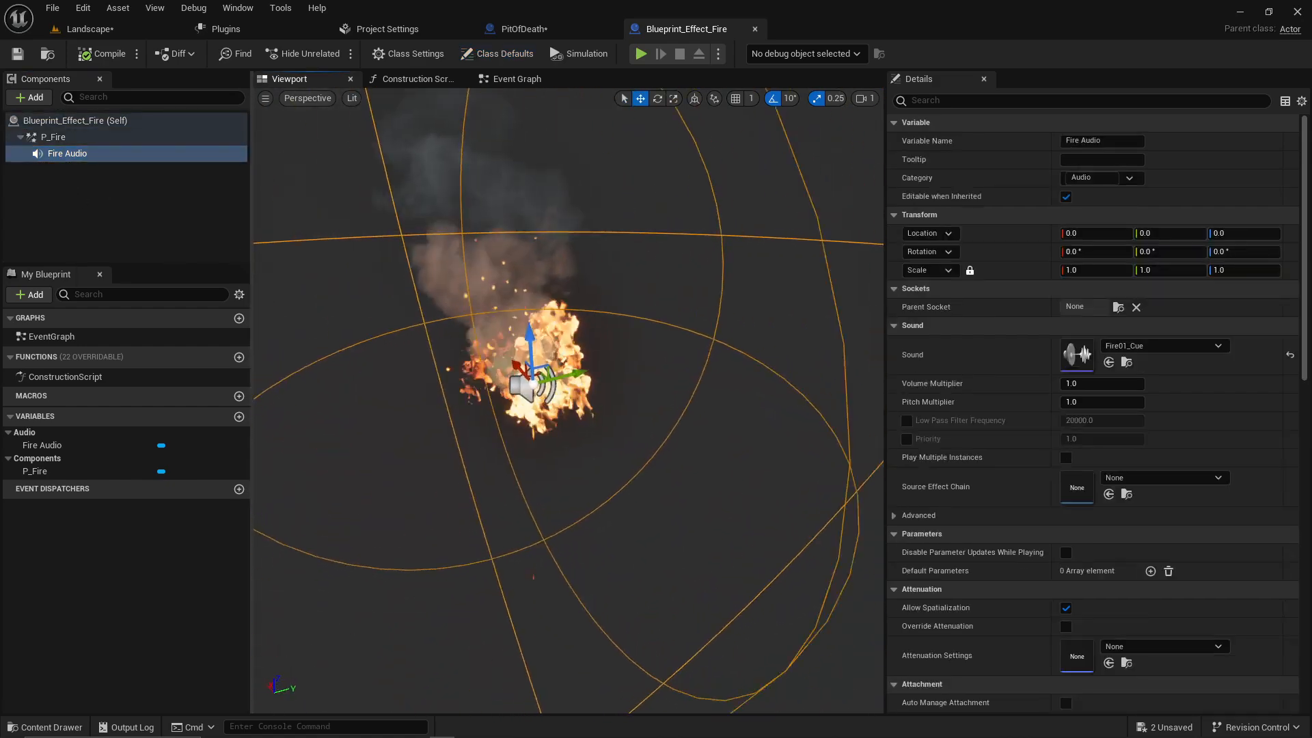
right_drag(465, 300, 494, 308)
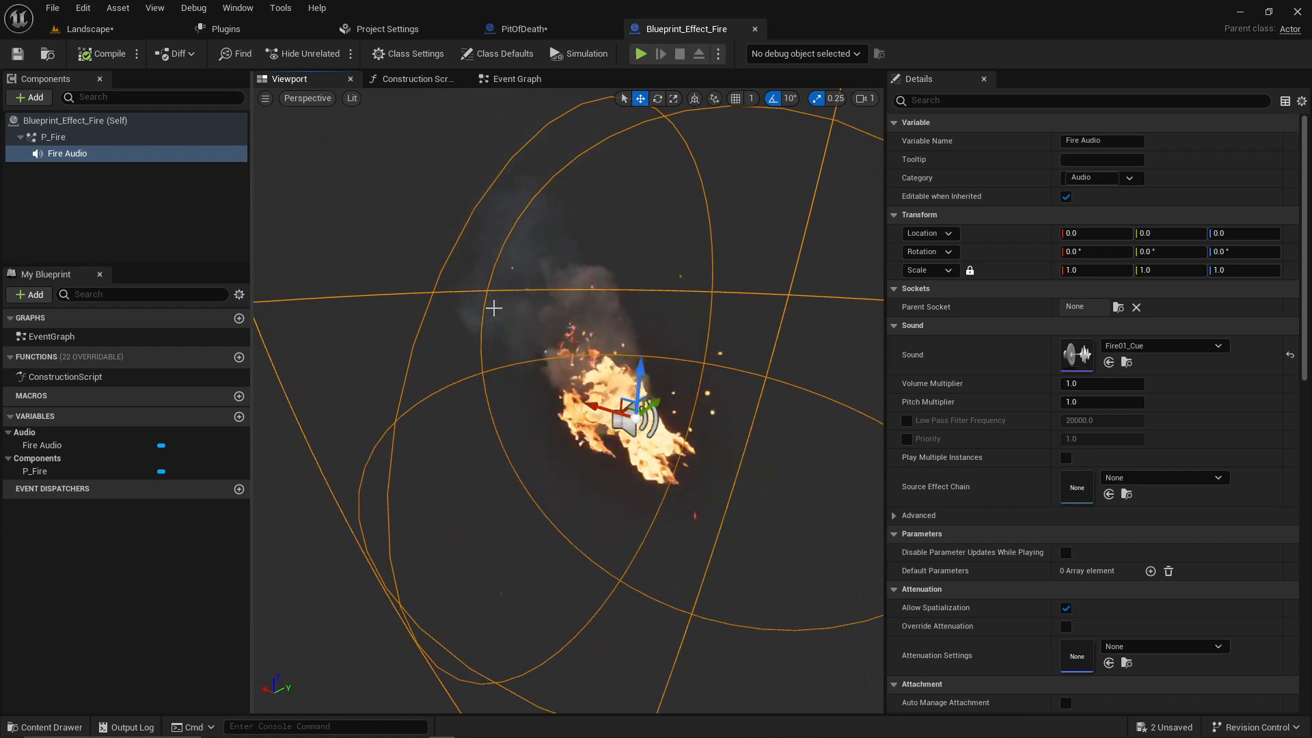
right_drag(563, 298, 518, 274)
scroll(518, 274, down, 6)
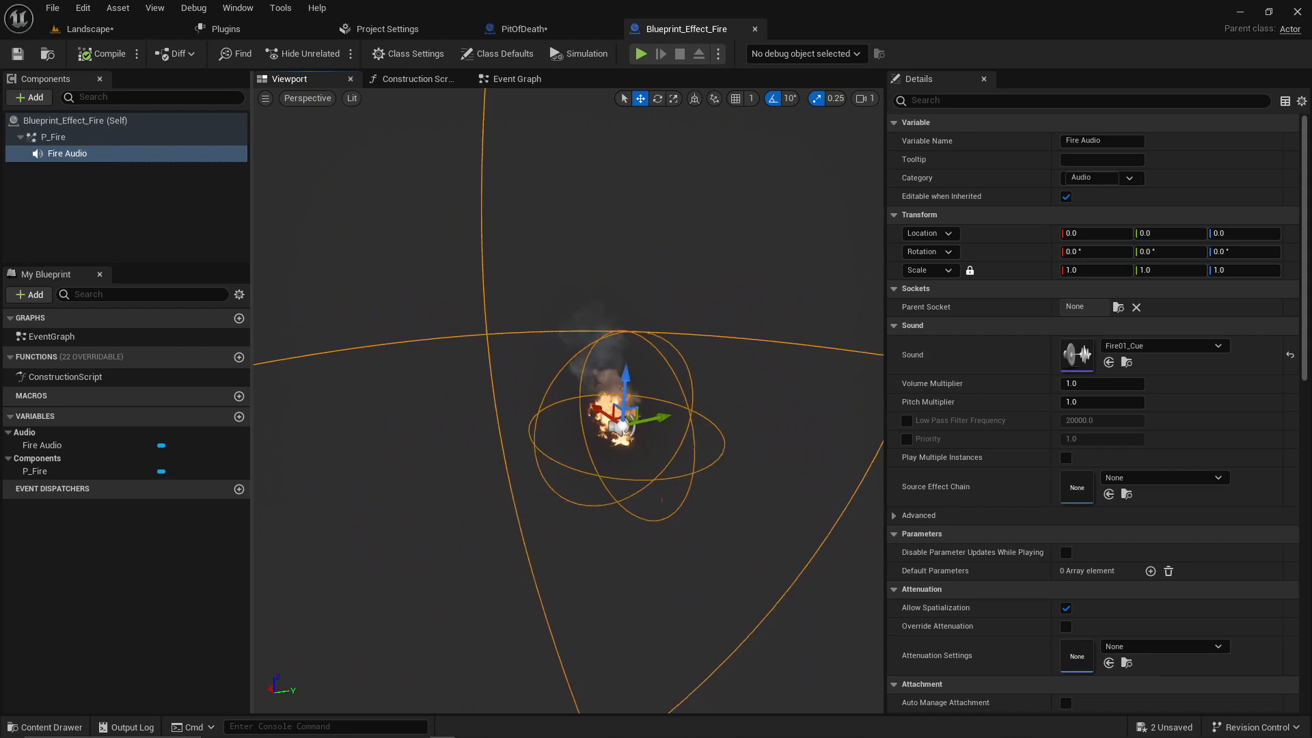
Step: Inspect the P_Fire component and the variable types of P_Fire and Fire Audio, widening the details area for reading
click(80, 136)
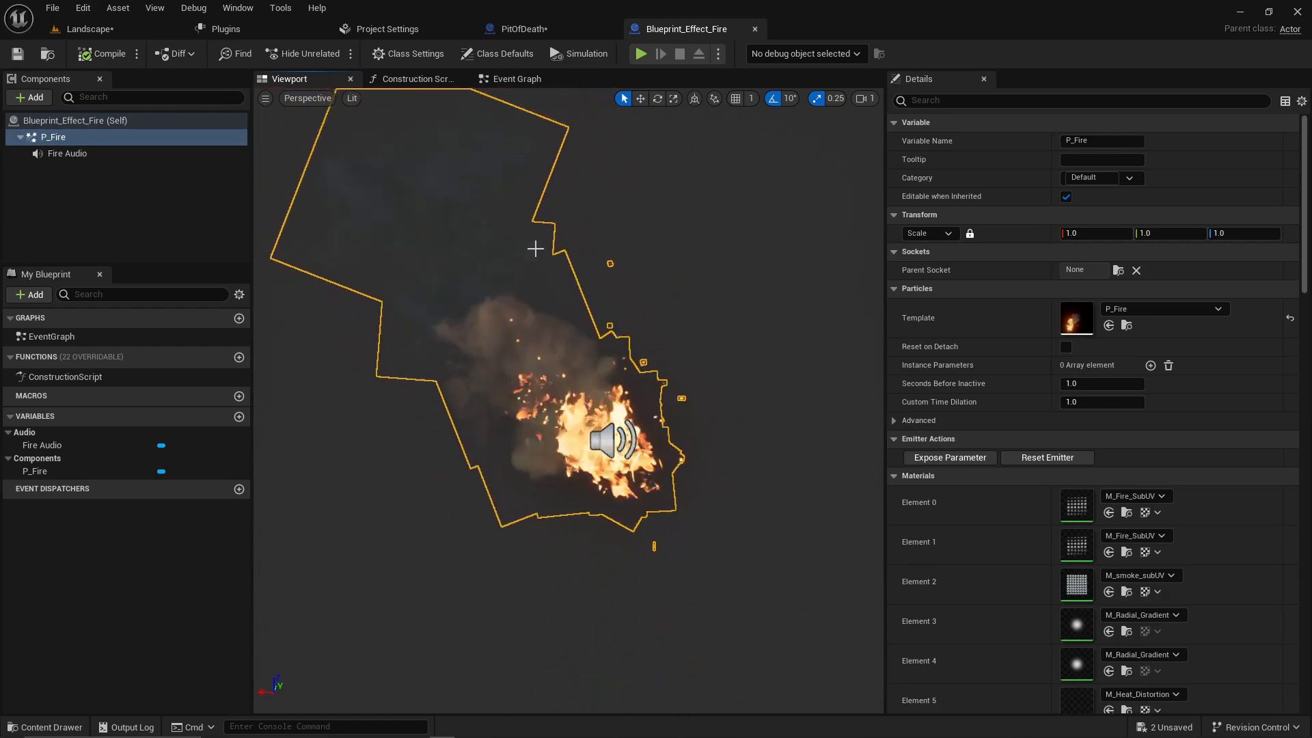
click(81, 140)
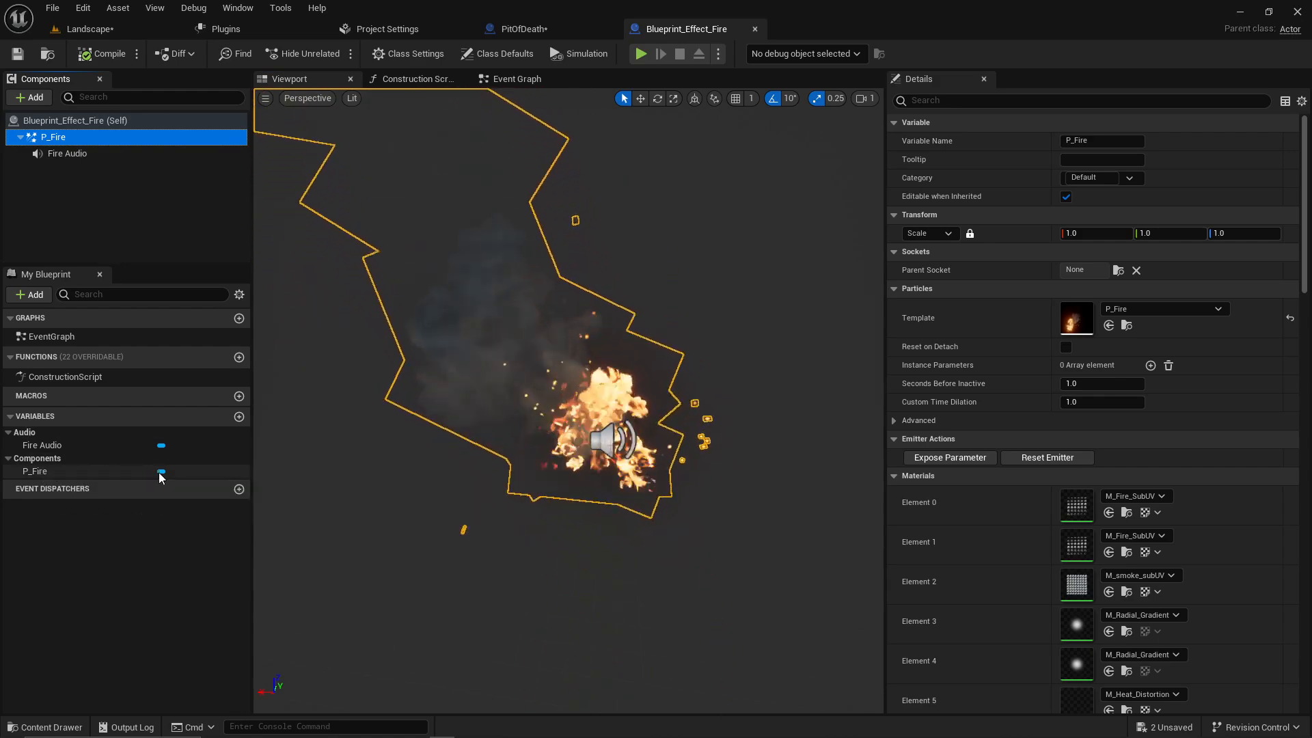
click(56, 476)
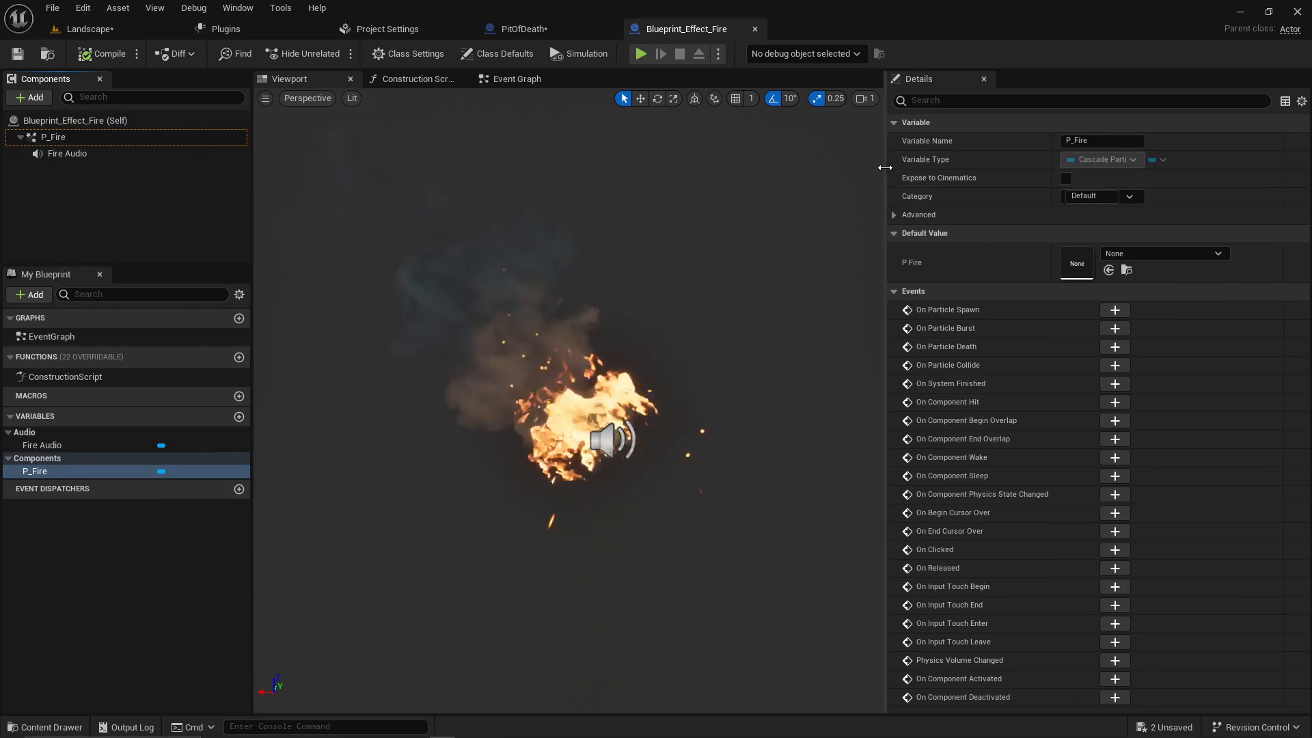
drag(885, 169, 811, 181)
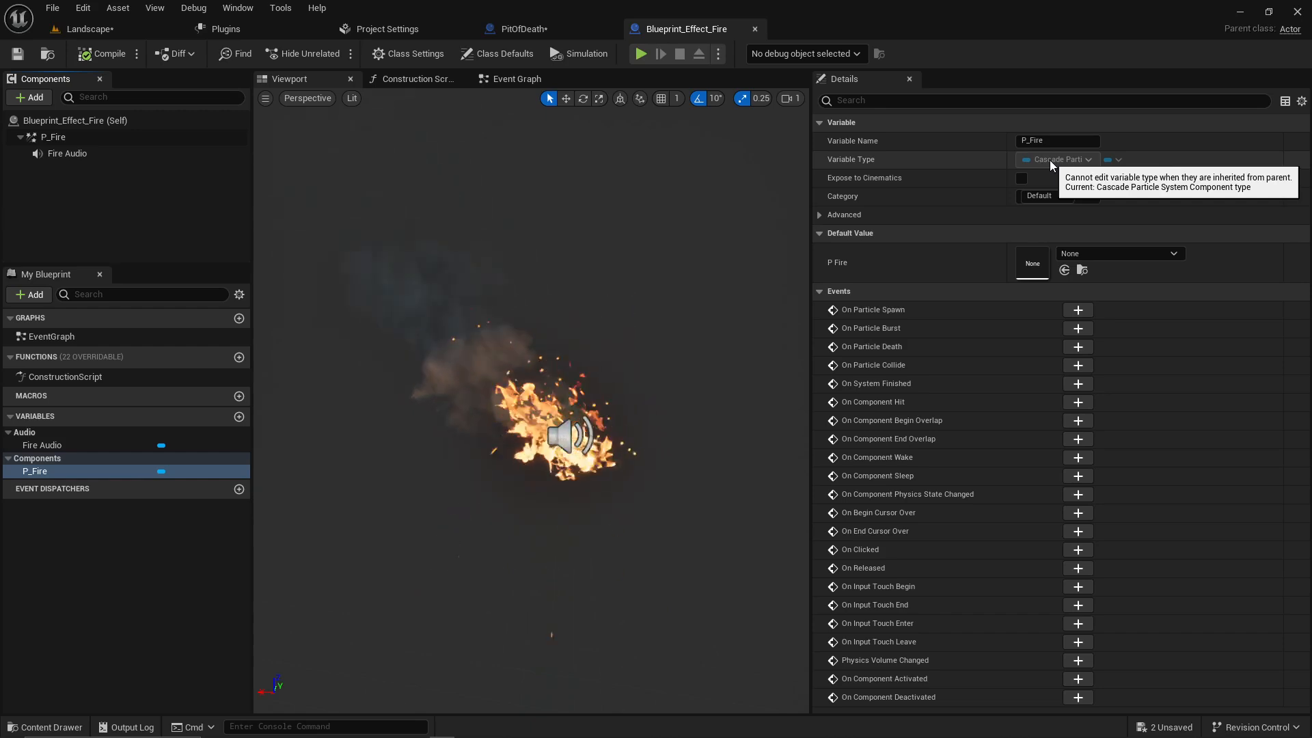
click(54, 447)
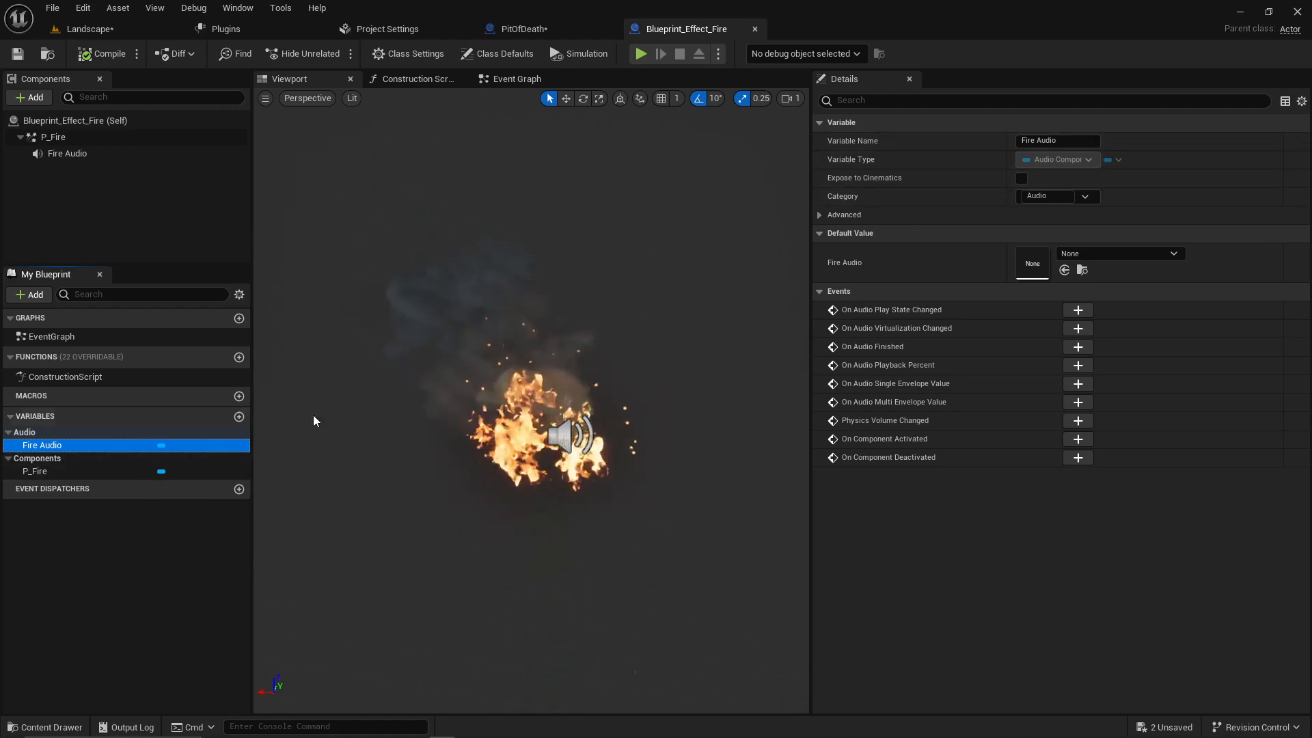
drag(597, 355, 582, 341)
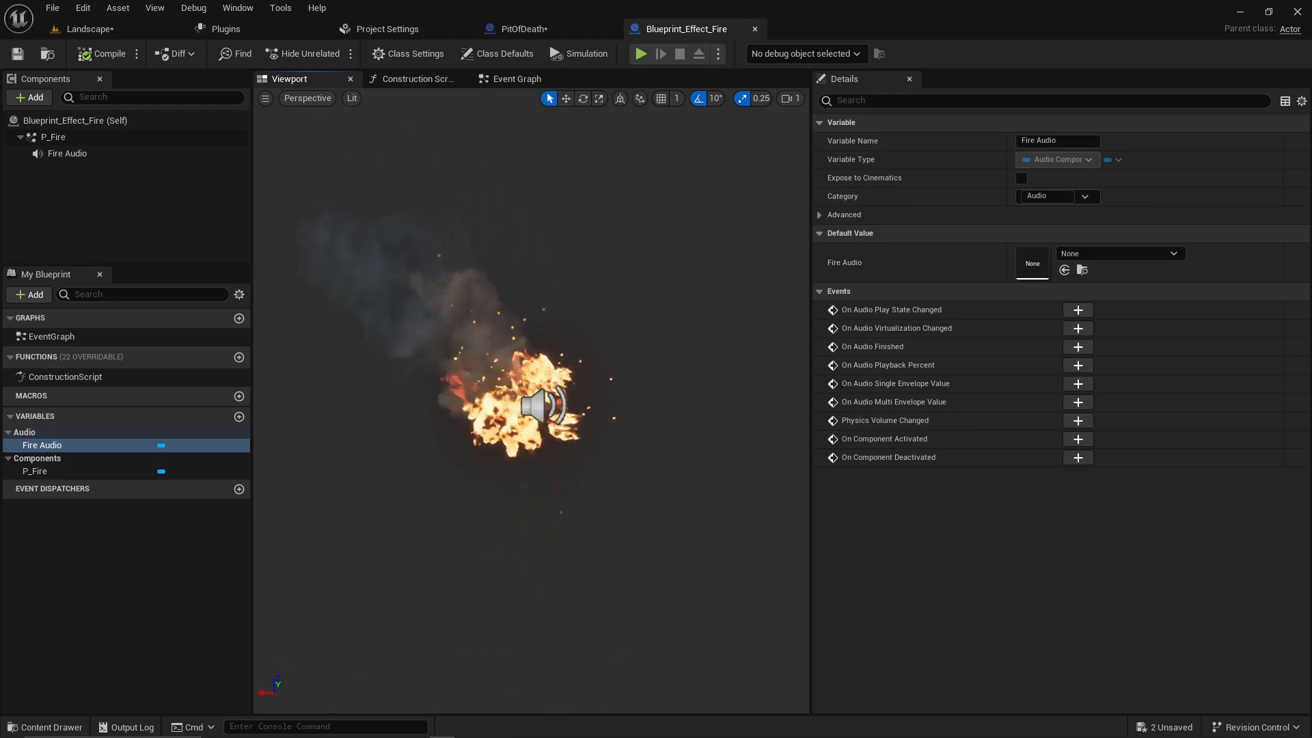
drag(571, 289, 575, 260)
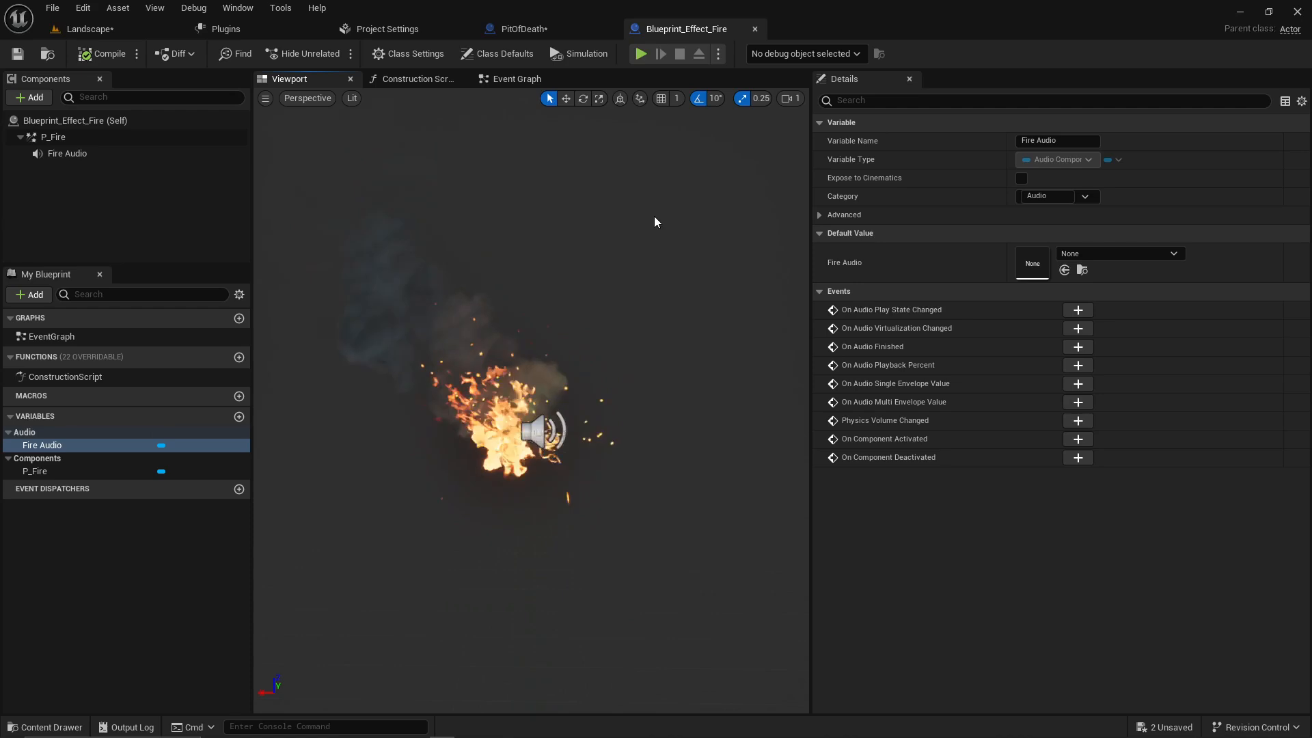
Step: Return to the PitOfDeath blueprint and add a Cascade Particle System component with its default name
click(553, 30)
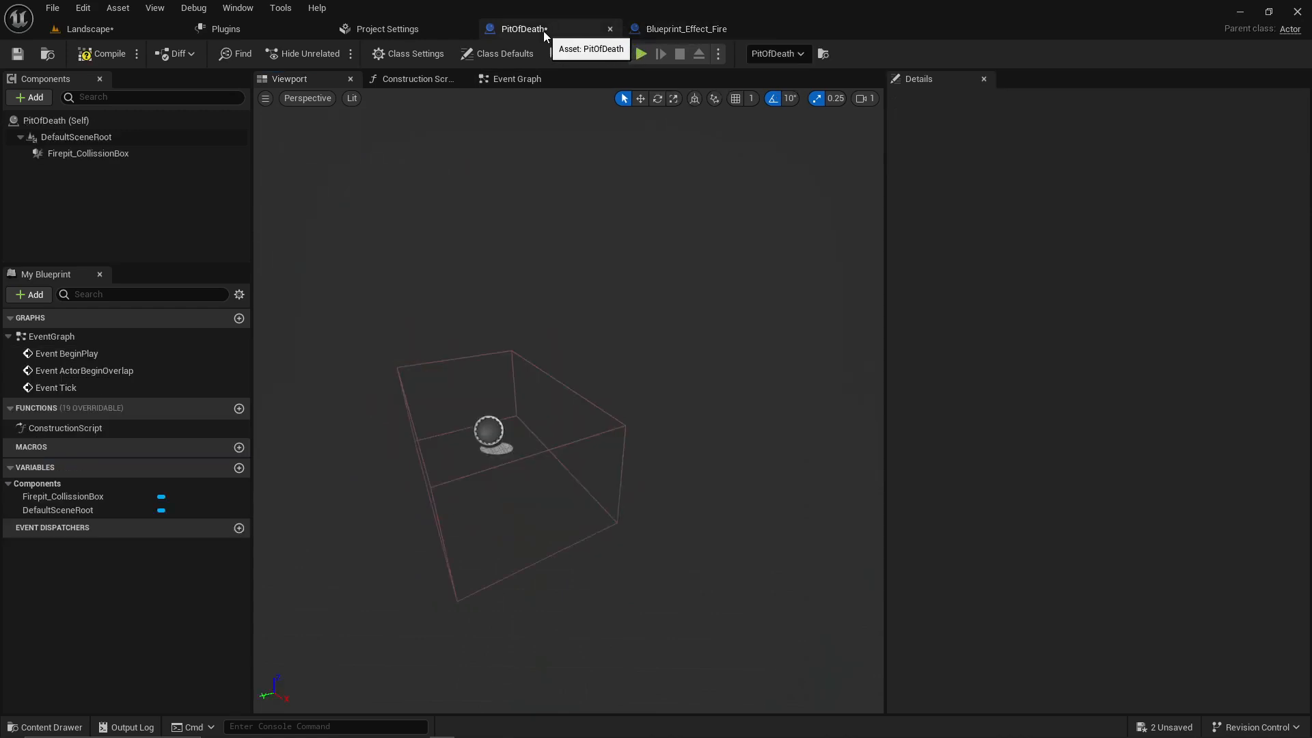
right_drag(539, 328, 323, 199)
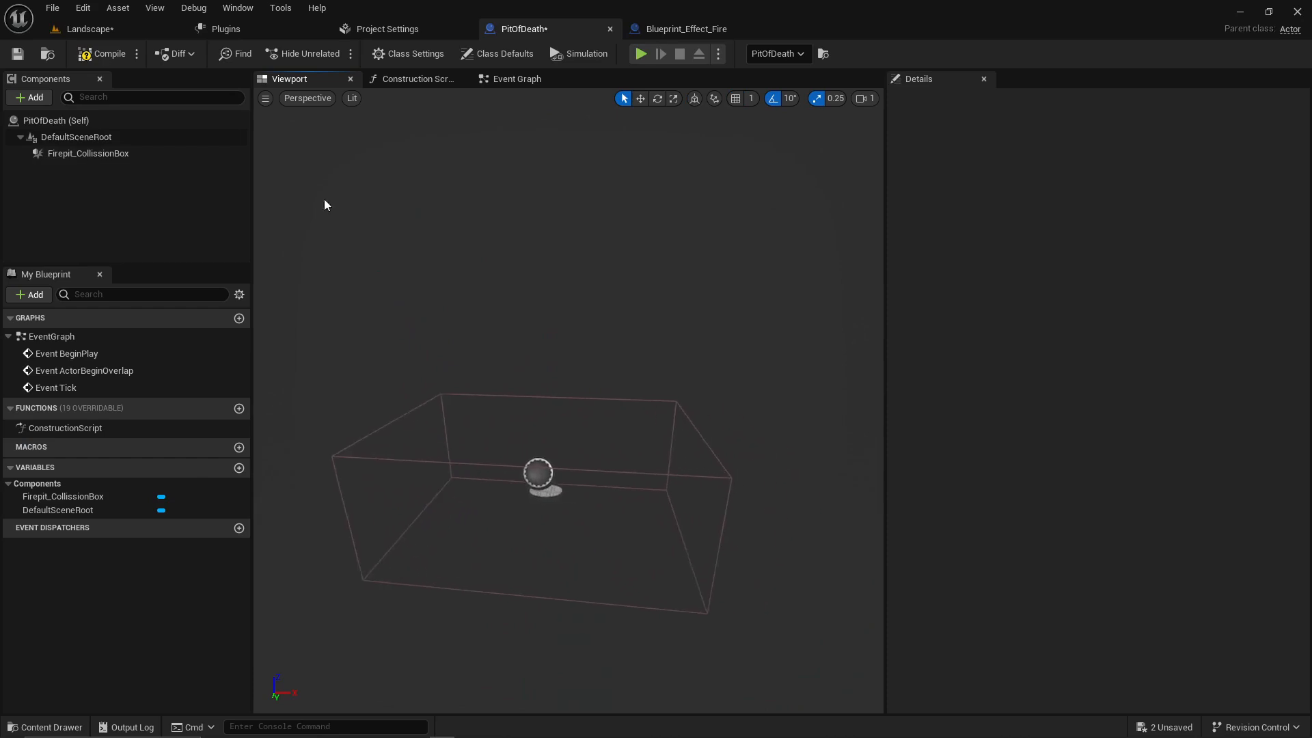
click(34, 97)
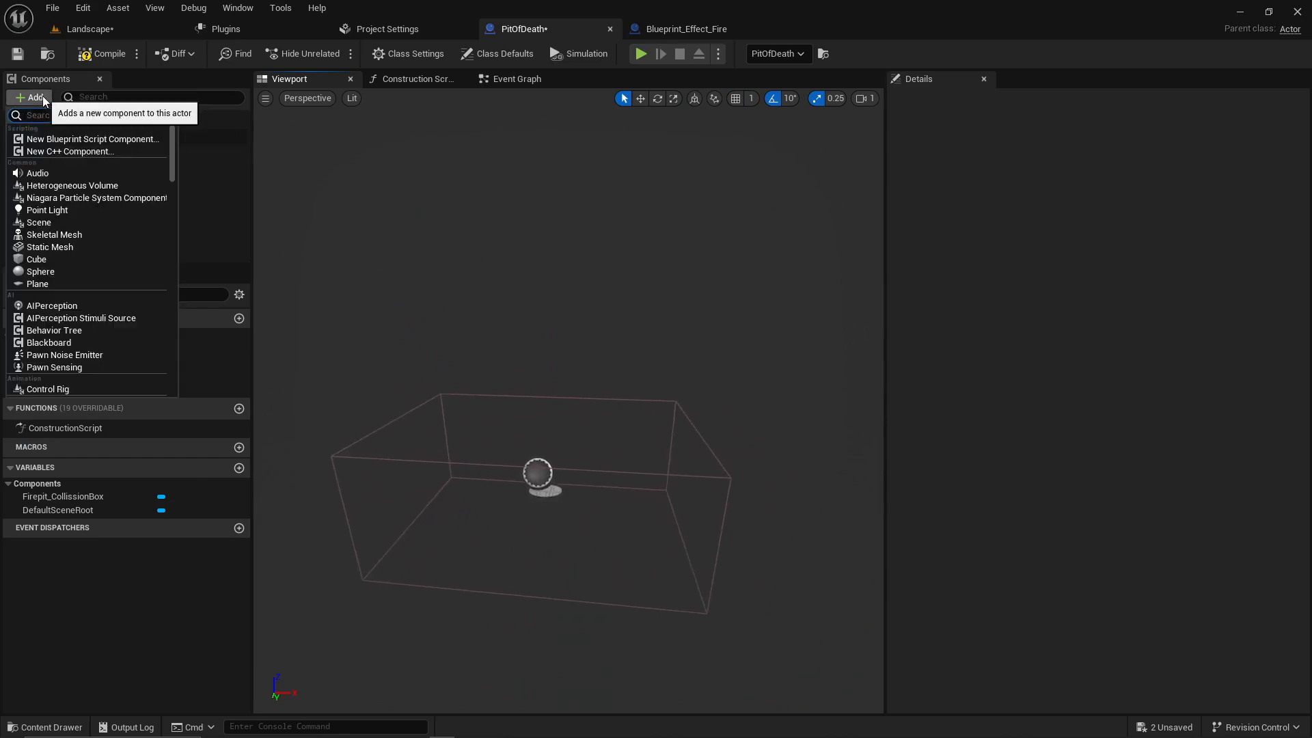
text(particle)
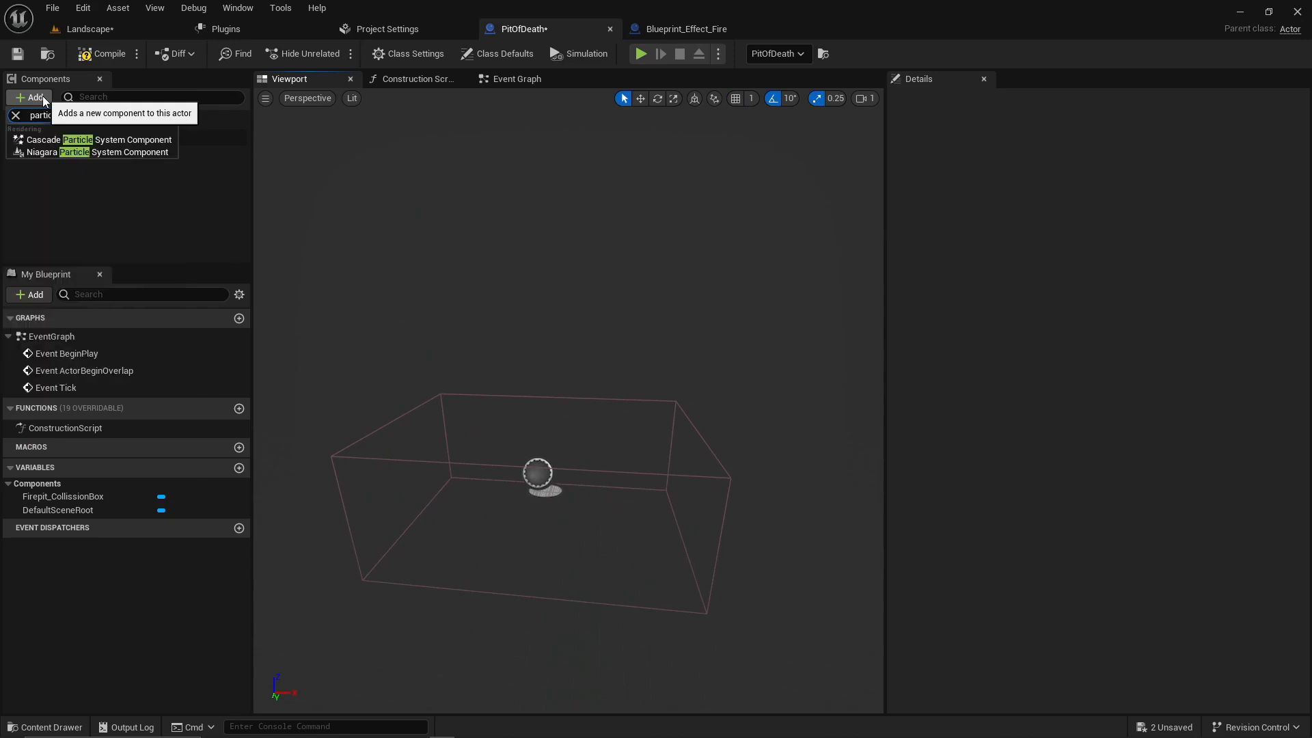
click(117, 141)
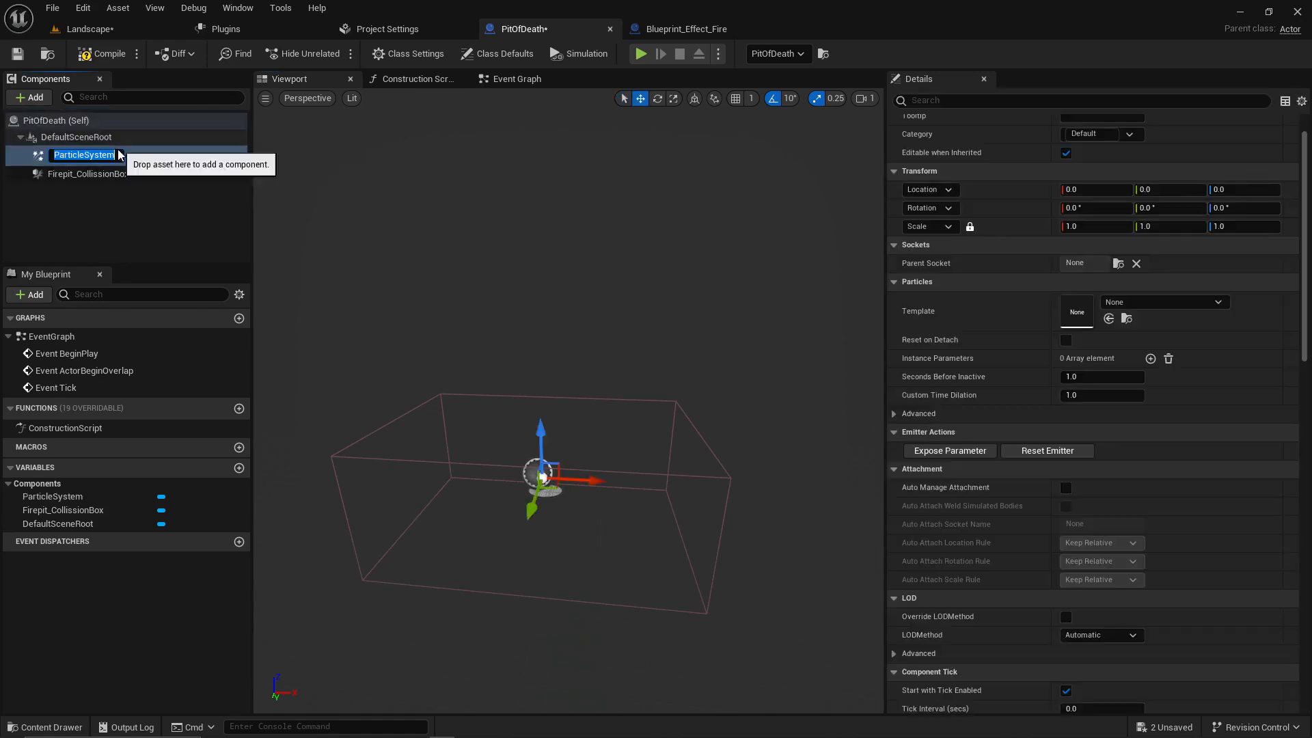
click(175, 203)
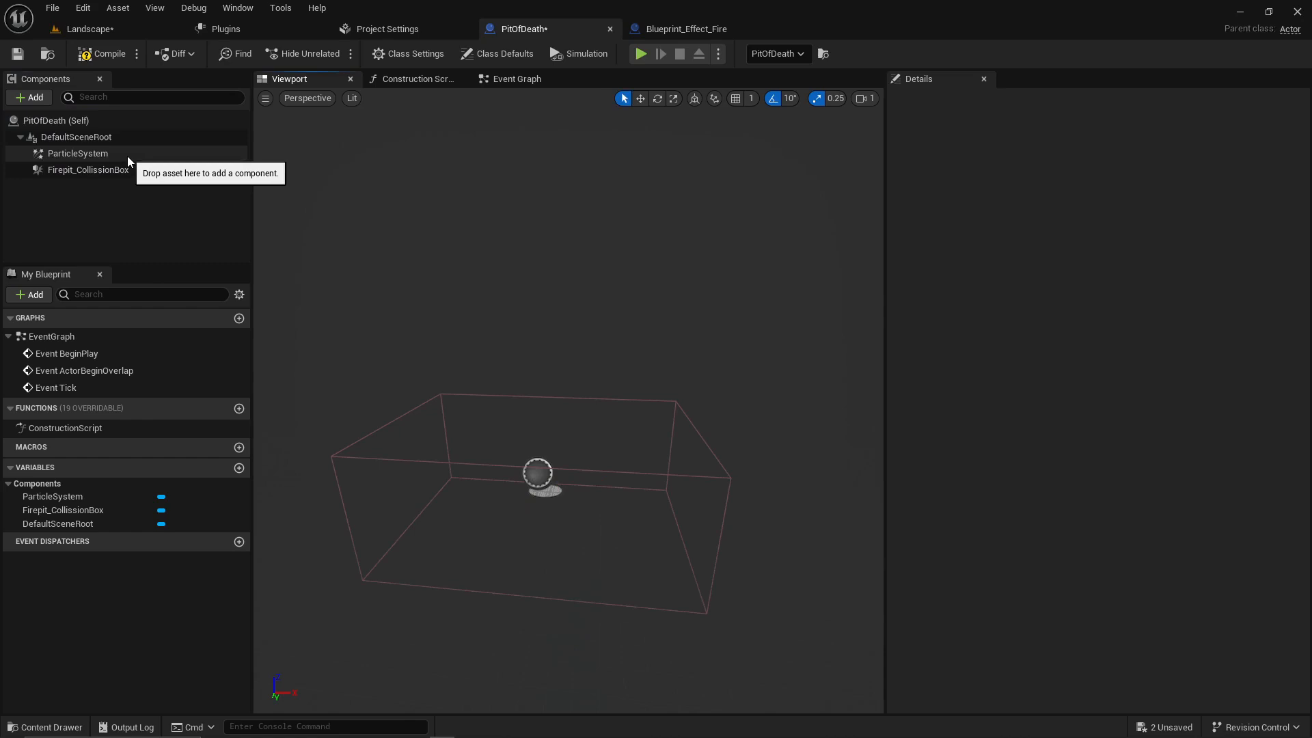
Step: Examine how ParticleSystem and Firepit_CollissionBox sit under DefaultSceneRoot in the PitOfDeath component hierarchy
click(128, 155)
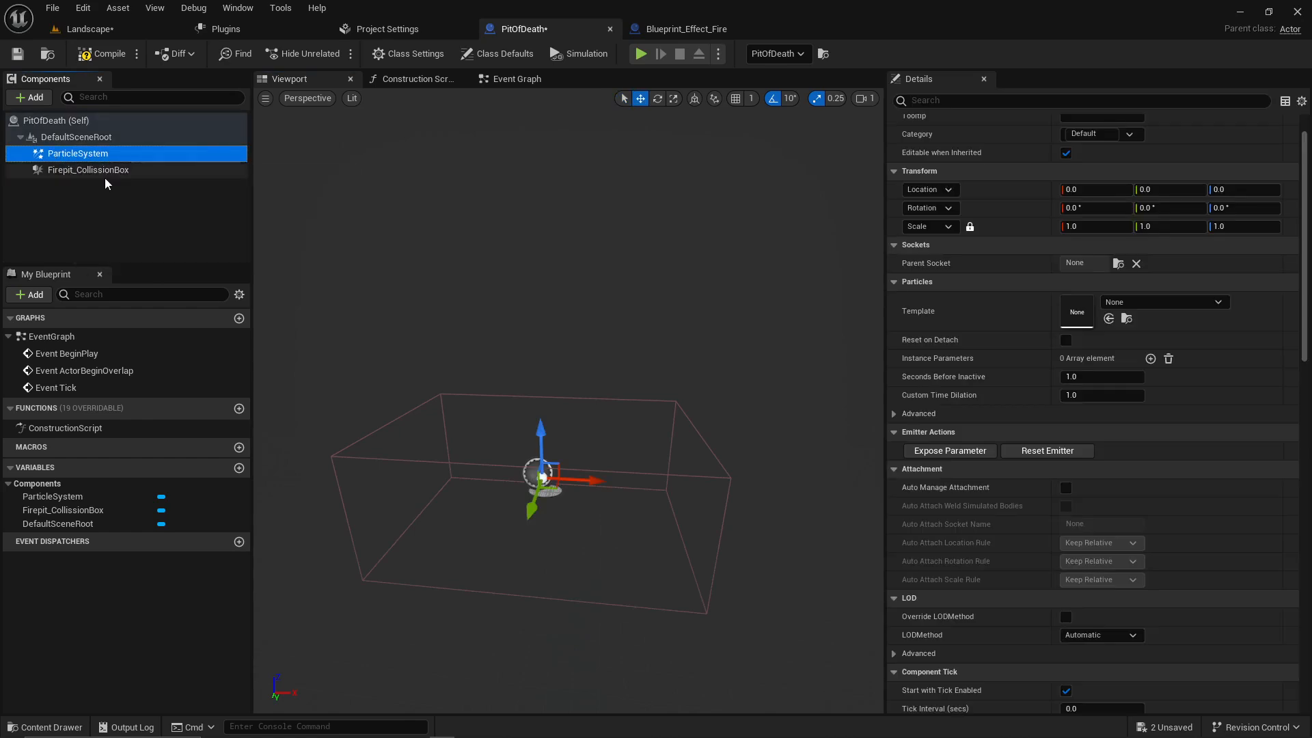
click(105, 179)
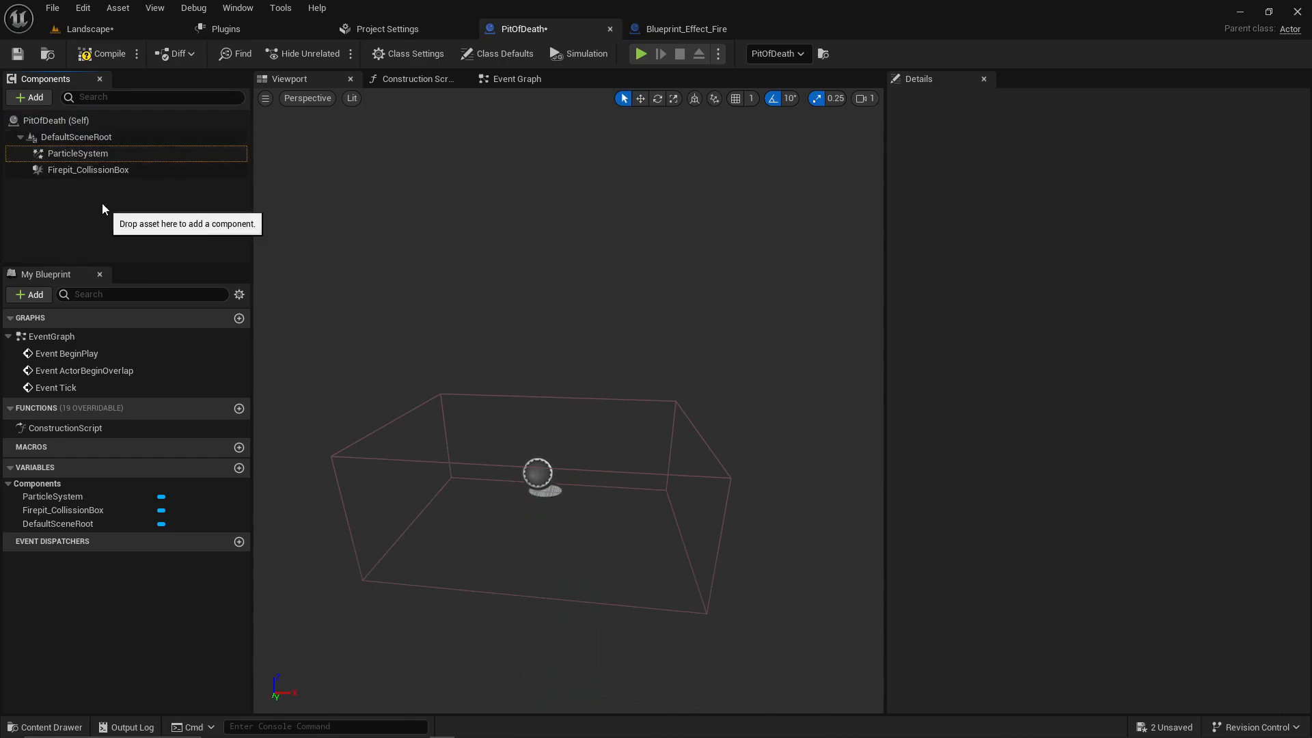
click(77, 153)
click(98, 198)
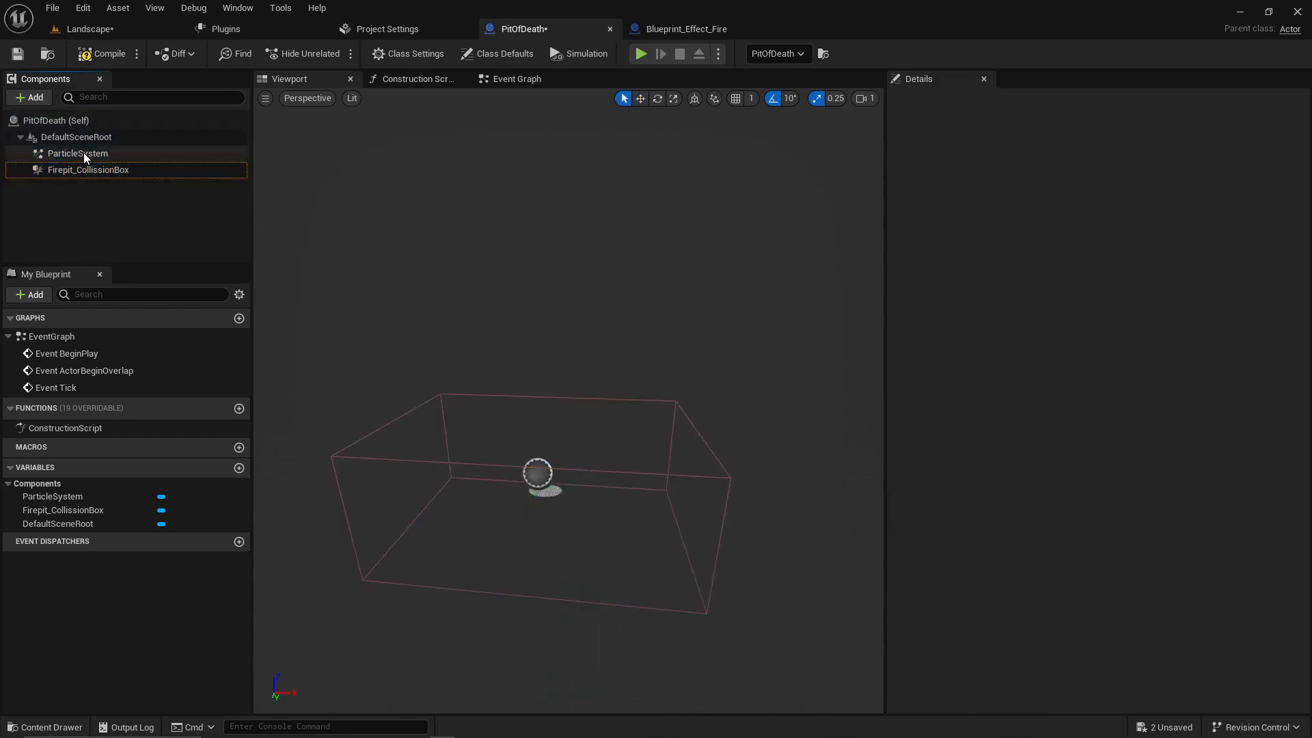
click(135, 141)
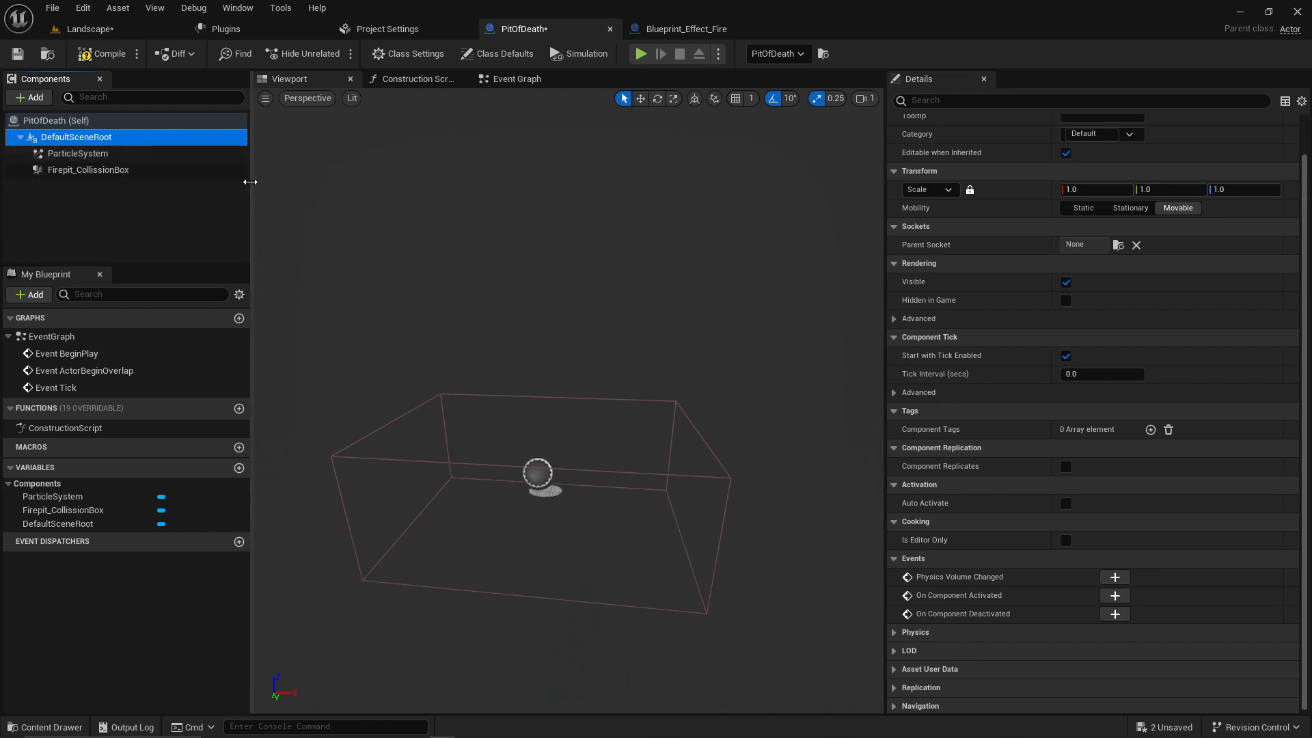
click(124, 167)
click(112, 153)
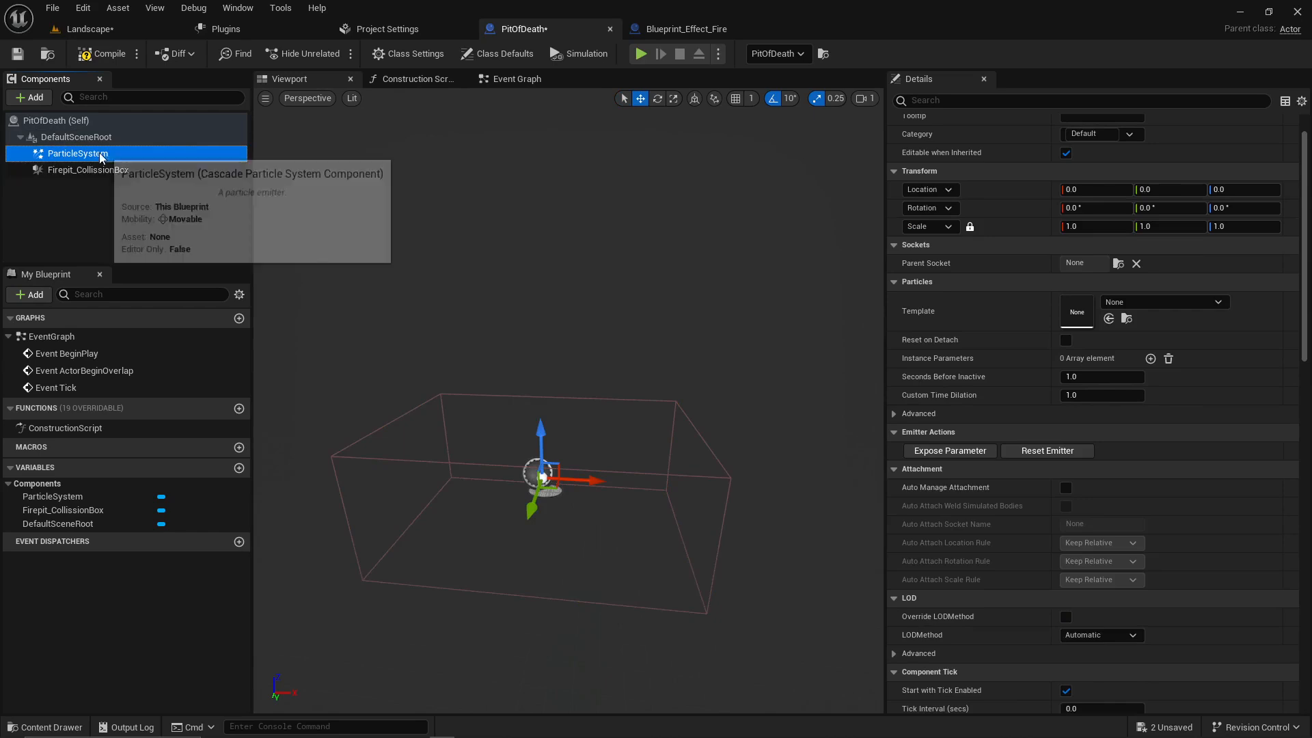
click(171, 237)
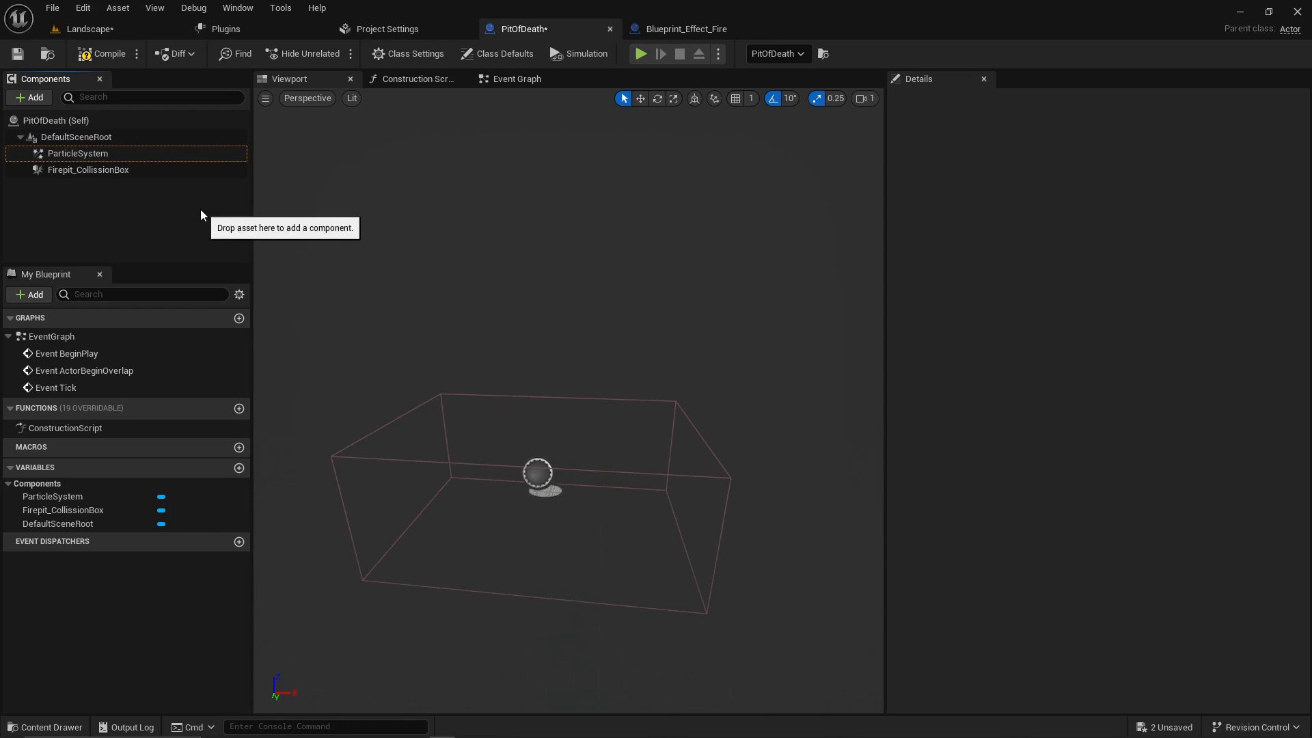
Step: Try P_Explosion as the particle template of the ParticleSystem component and view the effect from different angles
click(102, 156)
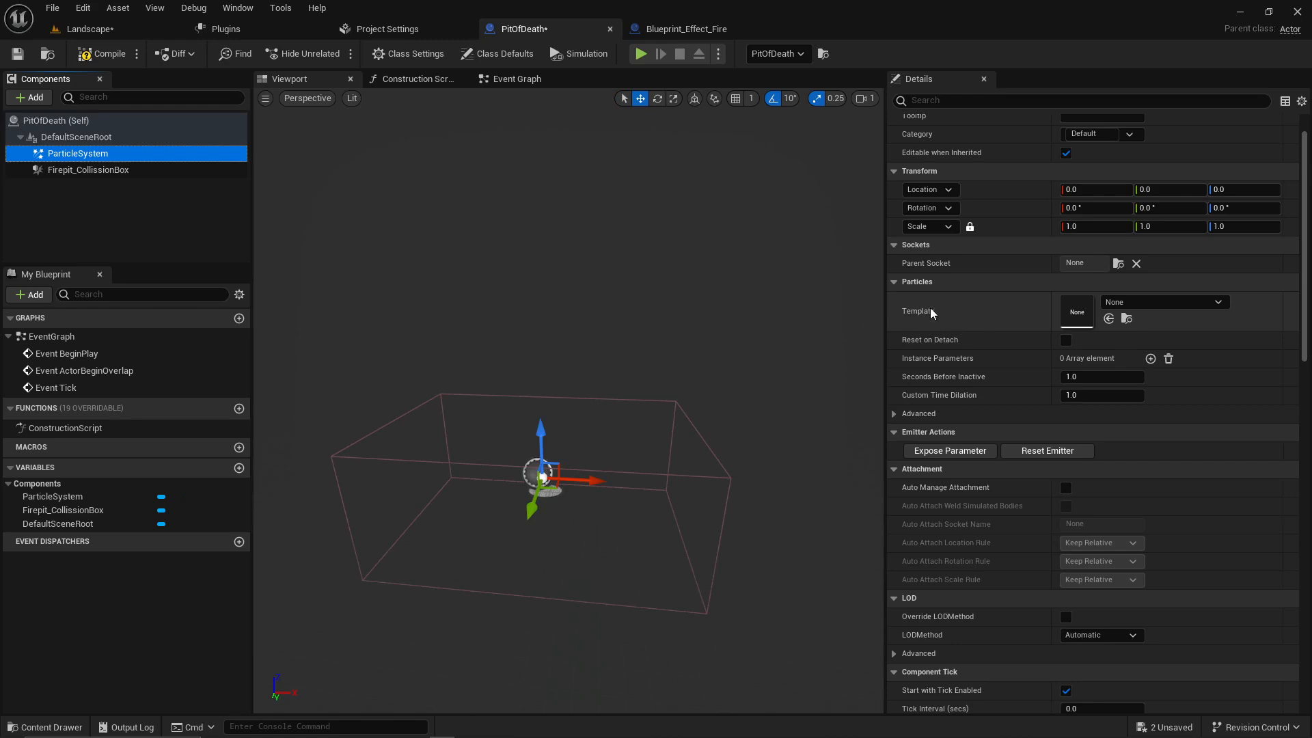
click(1156, 307)
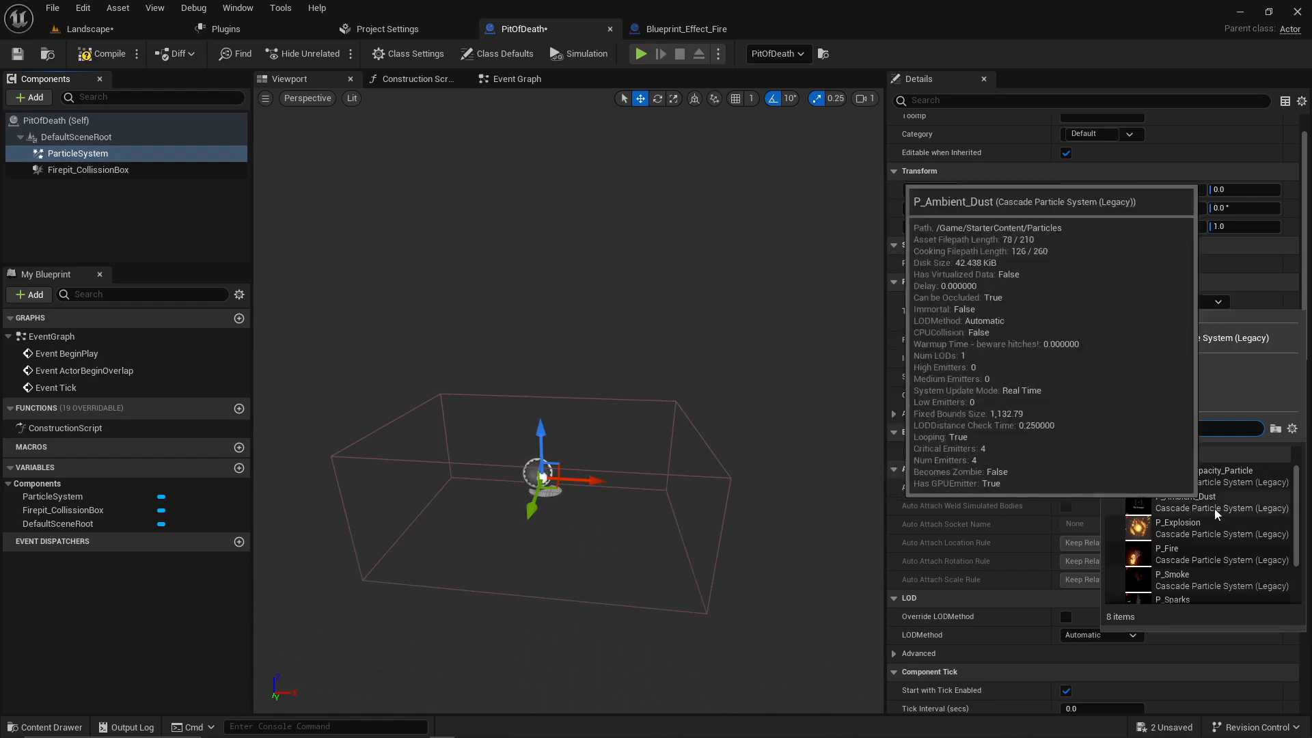
scroll(1223, 531, down, 1)
scroll(1190, 518, up, 1)
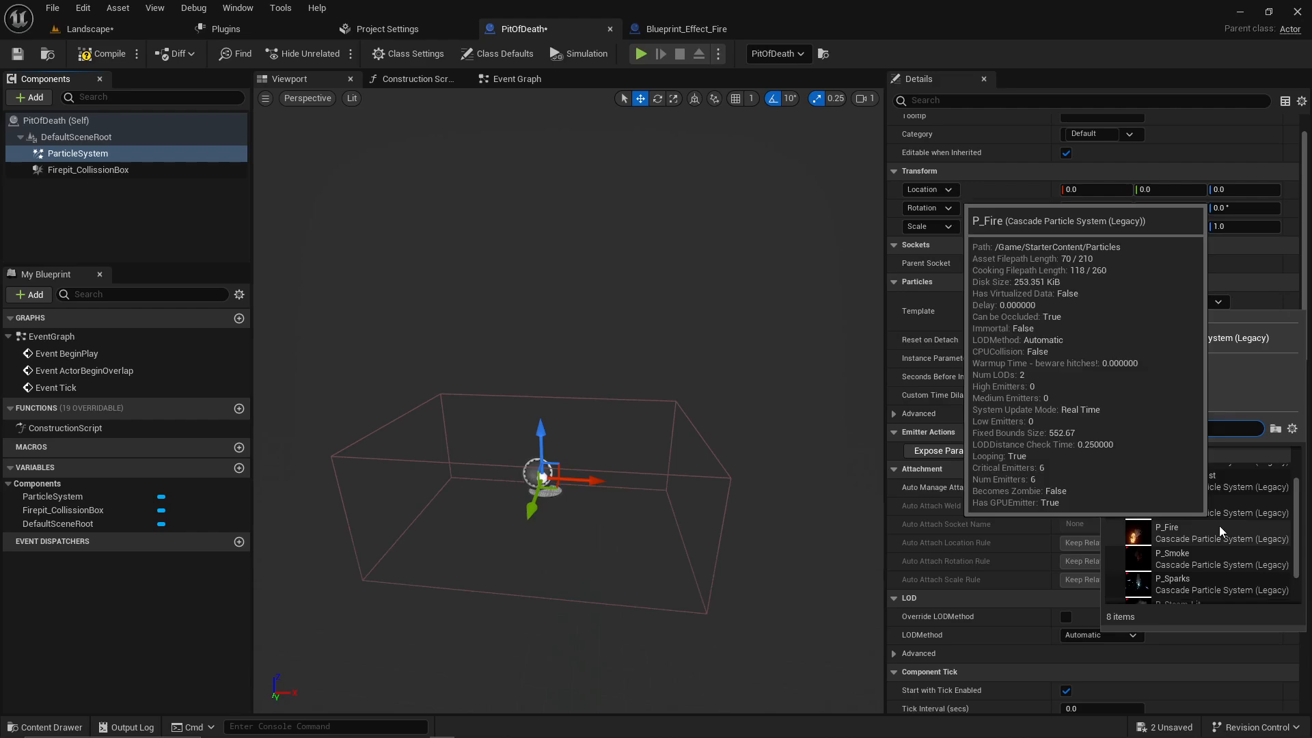
scroll(1225, 506, down, 1)
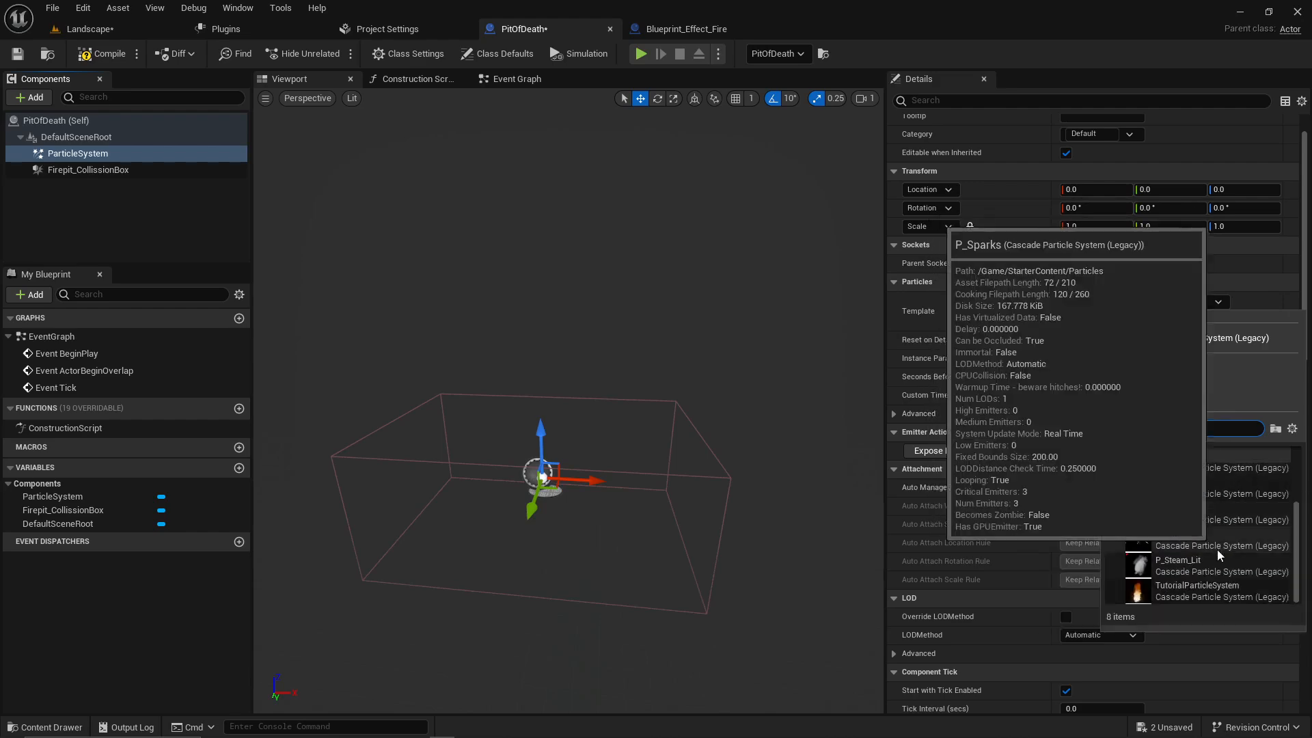
scroll(1202, 559, up, 1)
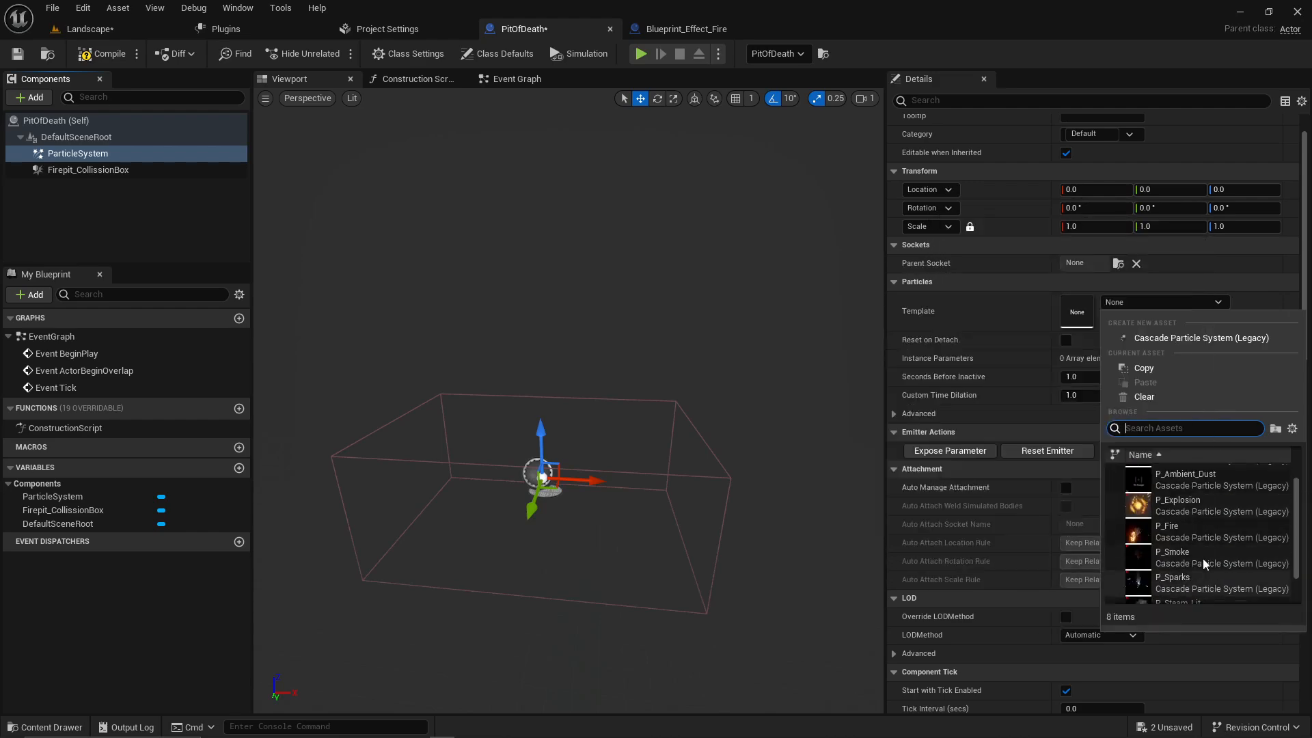
click(1182, 506)
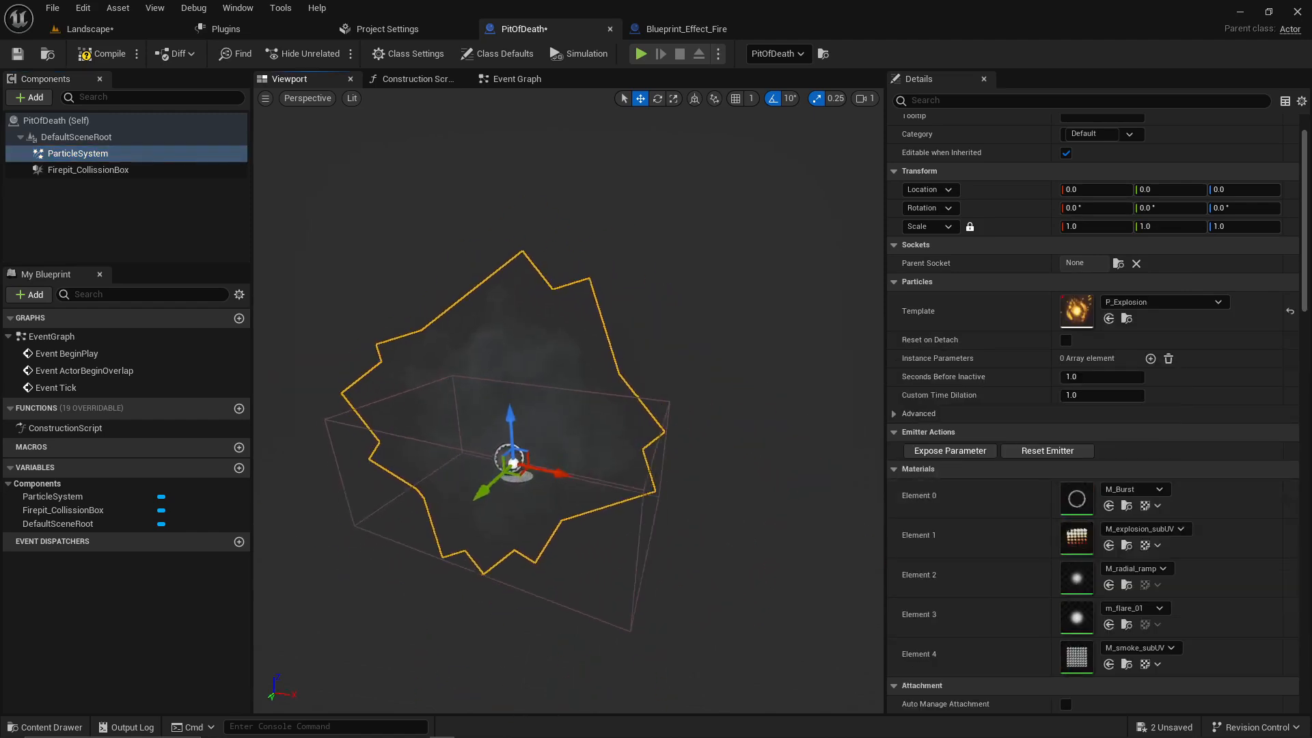
scroll(567, 410, up, 3)
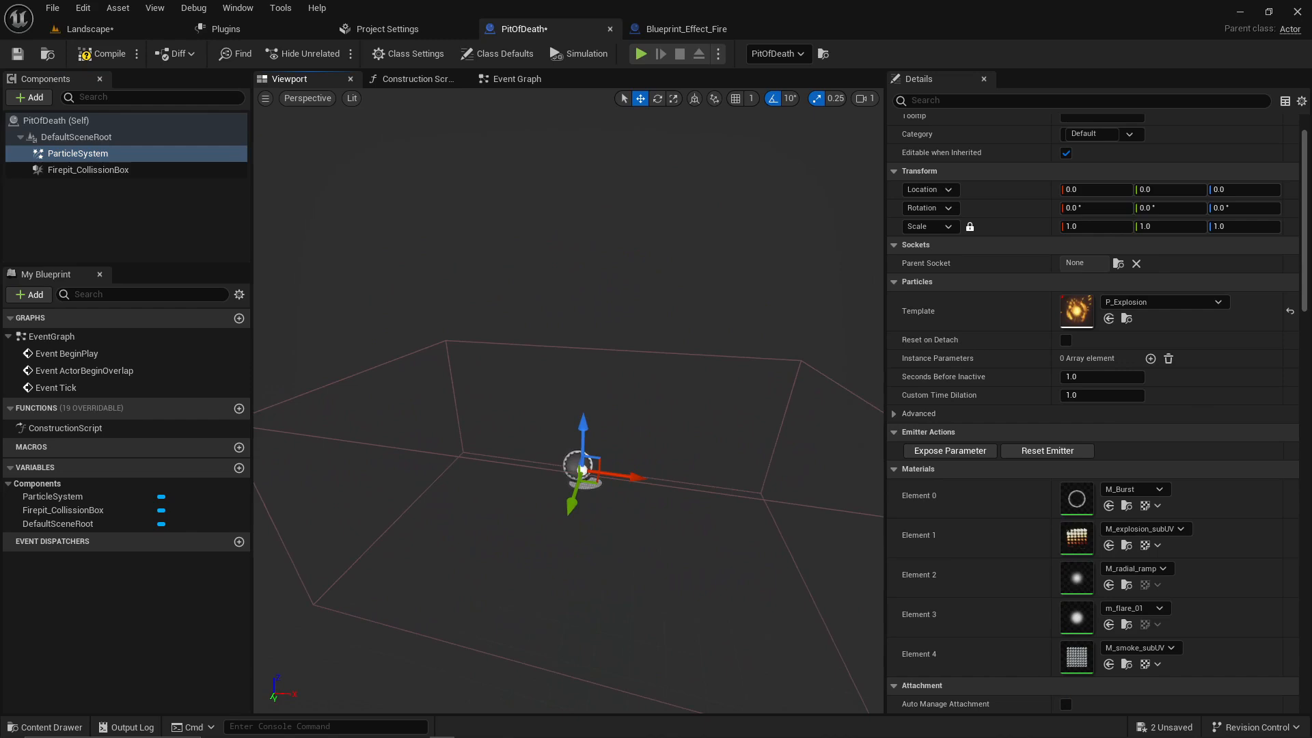
scroll(574, 444, down, 3)
alt+drag(573, 444, 492, 444)
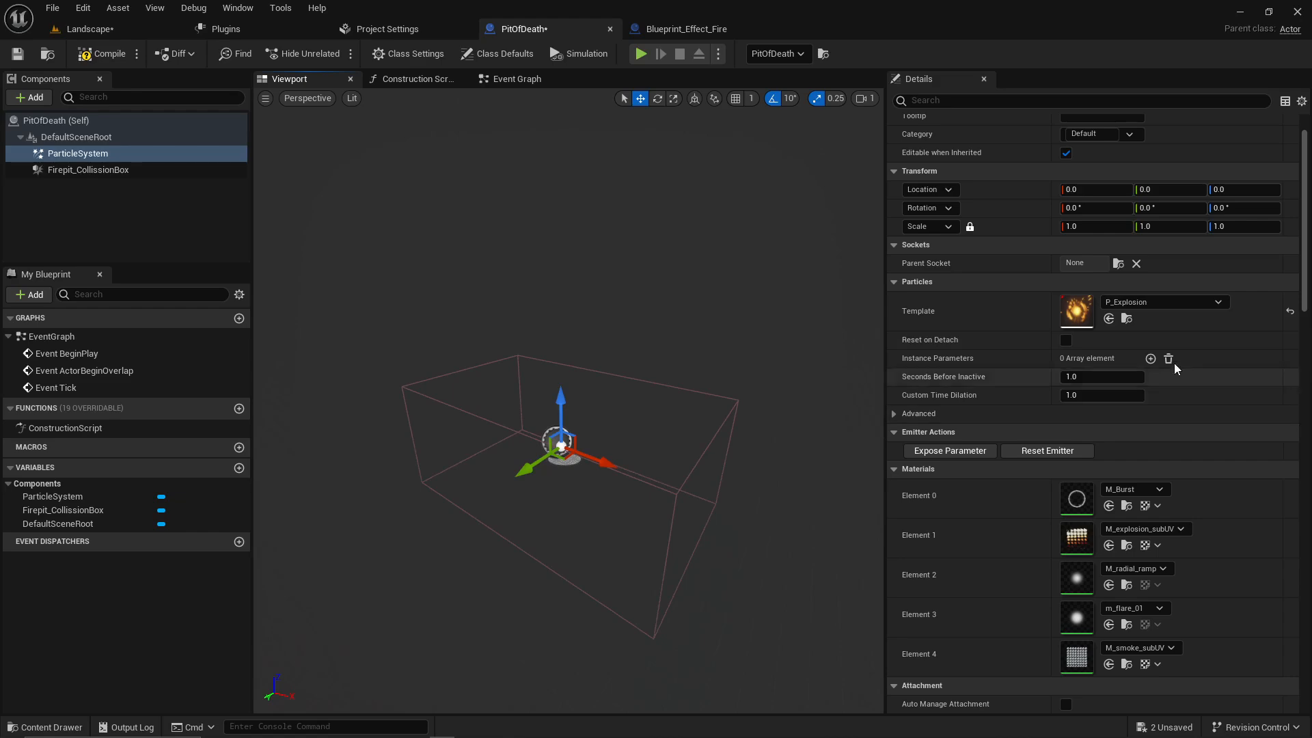
Step: Set the ParticleSystem component's particle template to P_Fire and check the fire effect against the collision box
click(1169, 302)
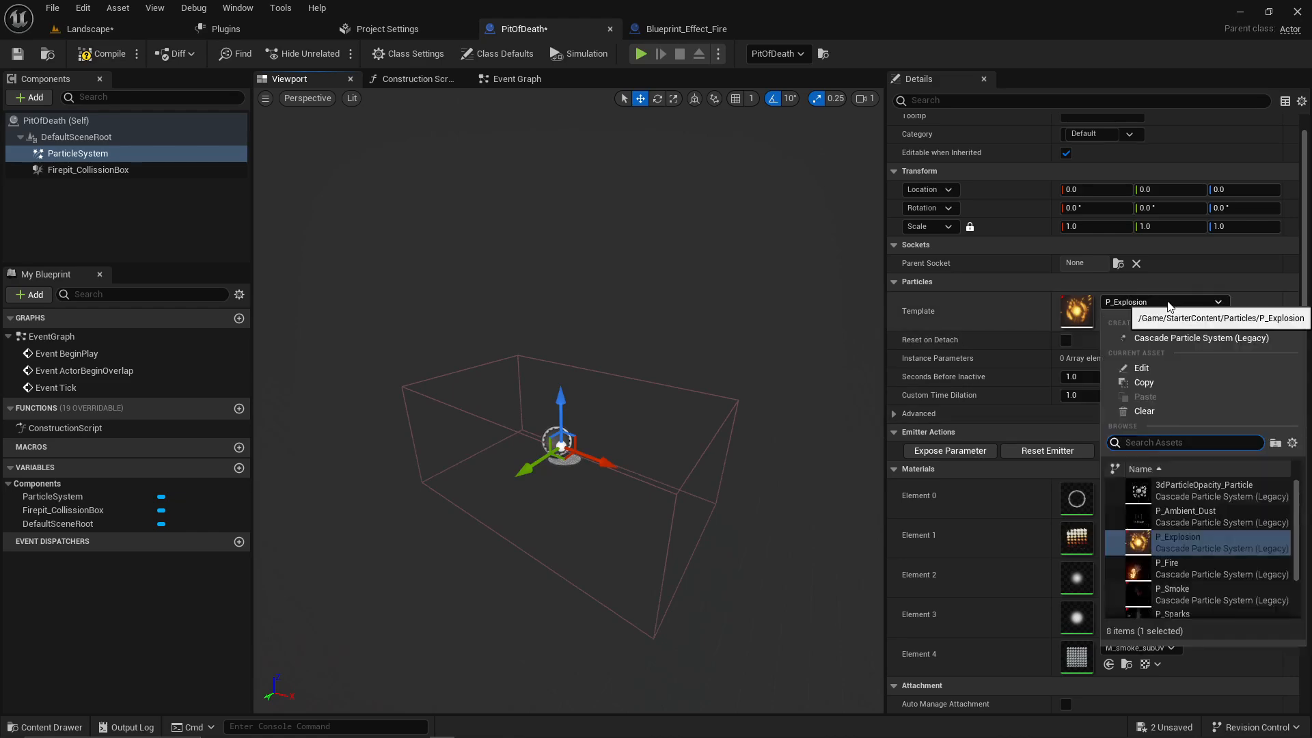
click(1171, 569)
alt+drag(599, 311, 540, 321)
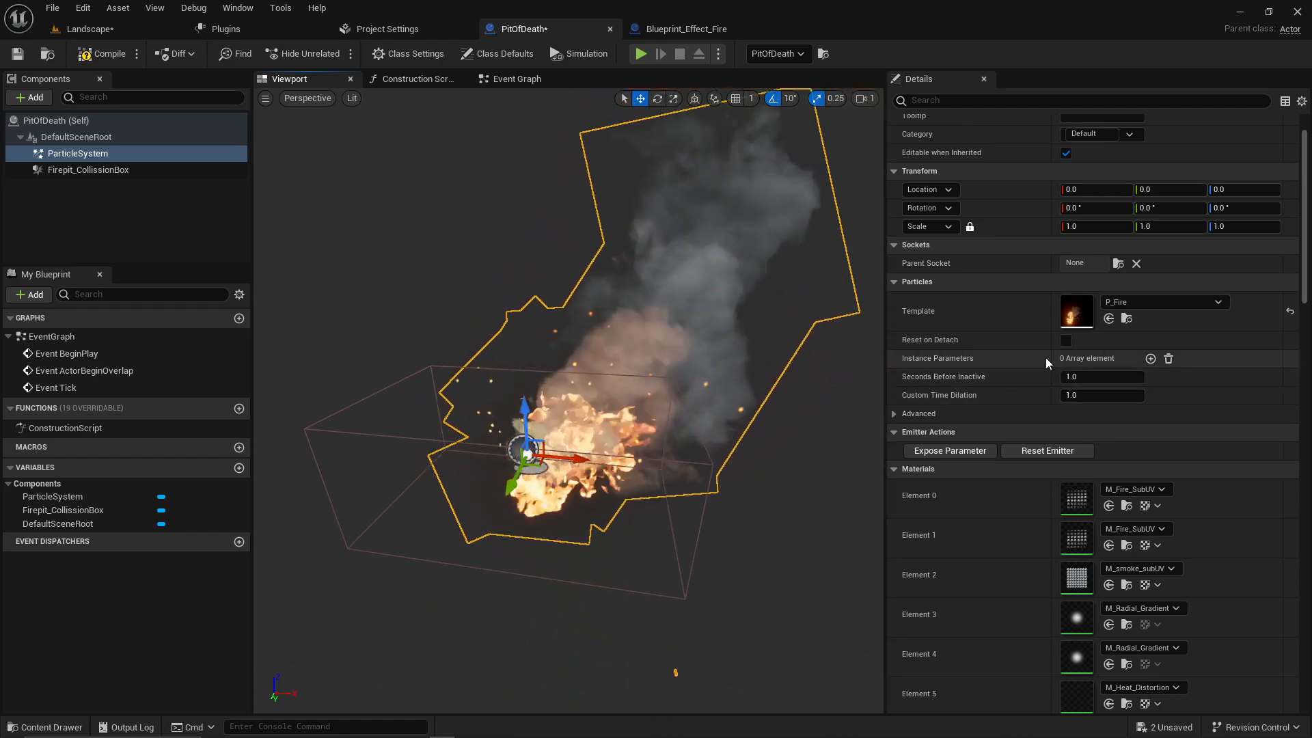
scroll(991, 424, up, 2)
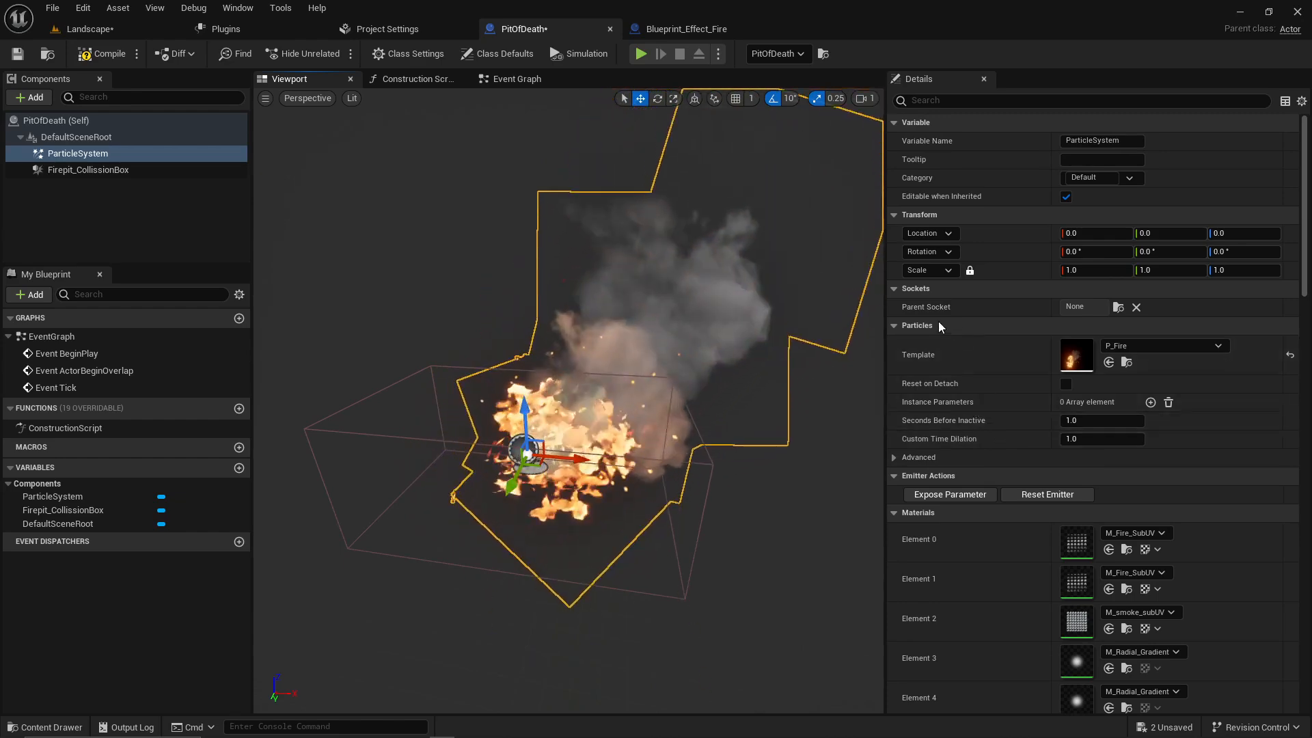
right_drag(577, 294, 557, 287)
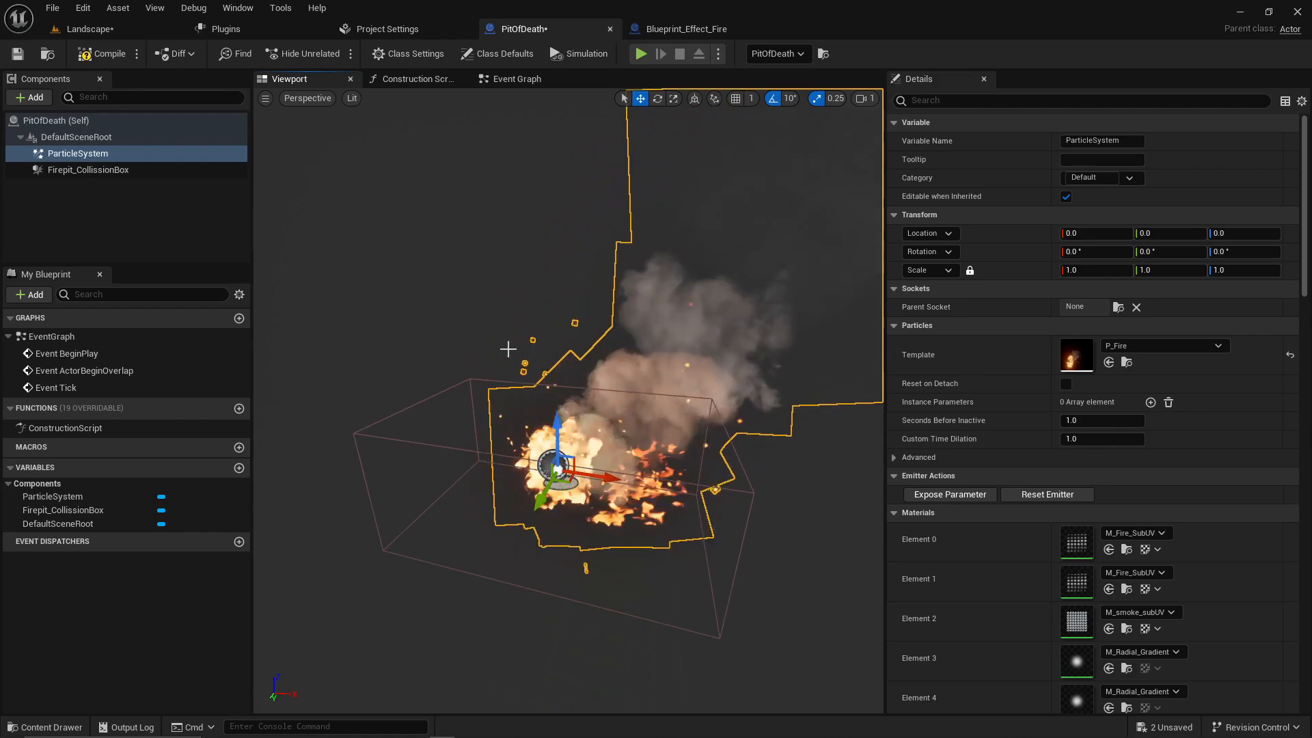
mouse_move(507, 348)
right_down()
mouse_move(533, 350)
mouse_move(526, 334)
right_up()
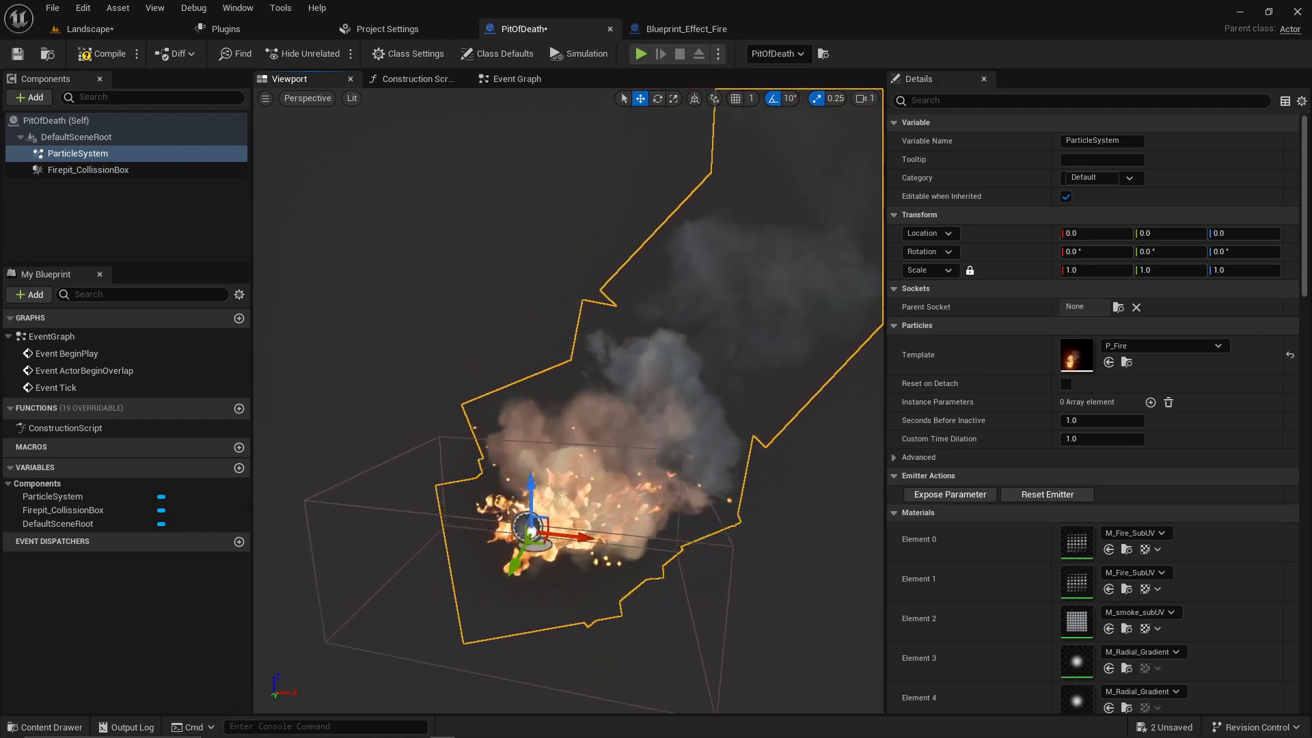
Step: Reselect the ParticleSystem component and open its template choices to examine the options for creating or picking a Cascade system
click(111, 170)
click(78, 153)
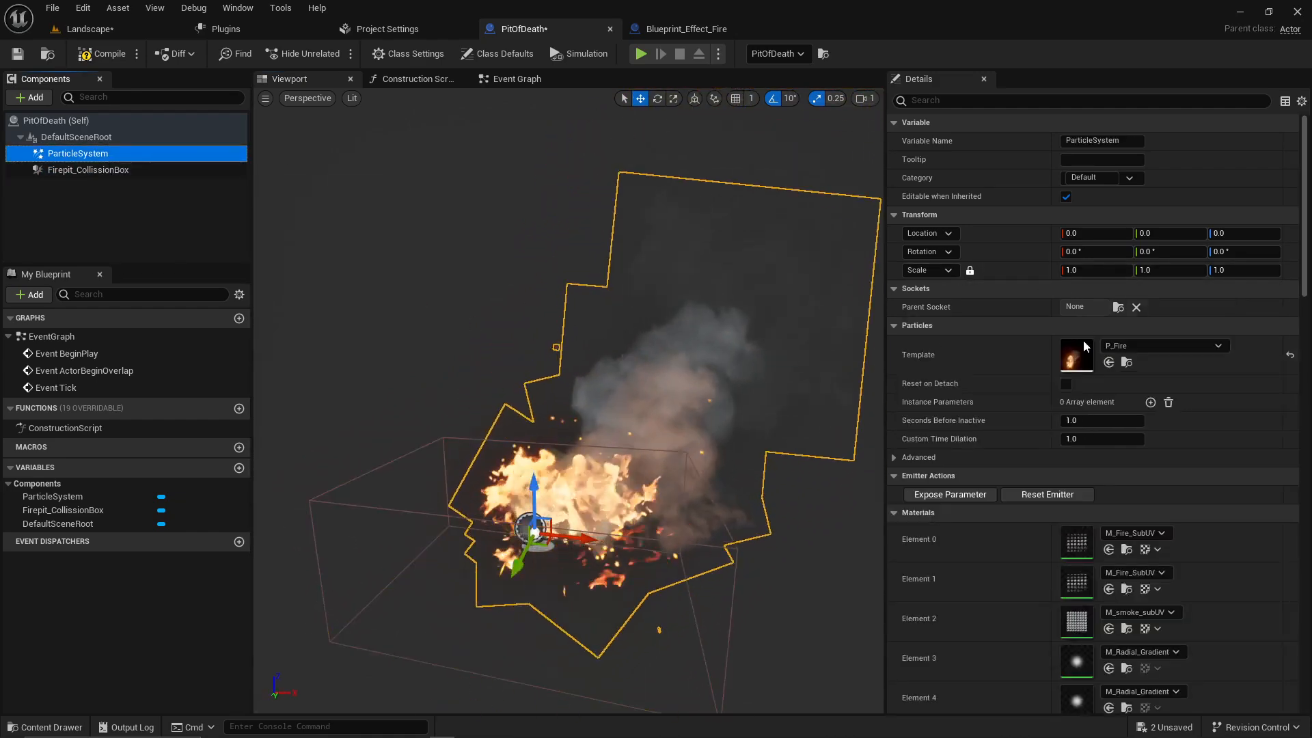
click(1125, 347)
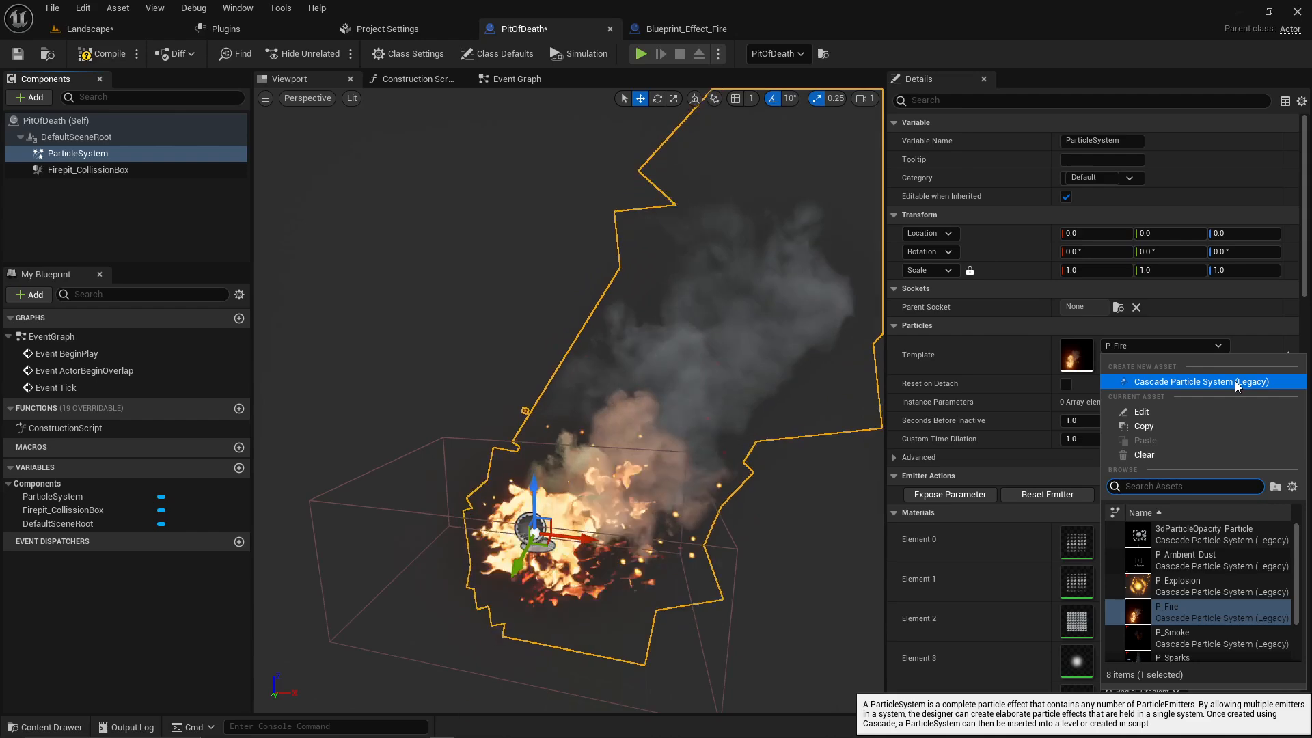
click(998, 360)
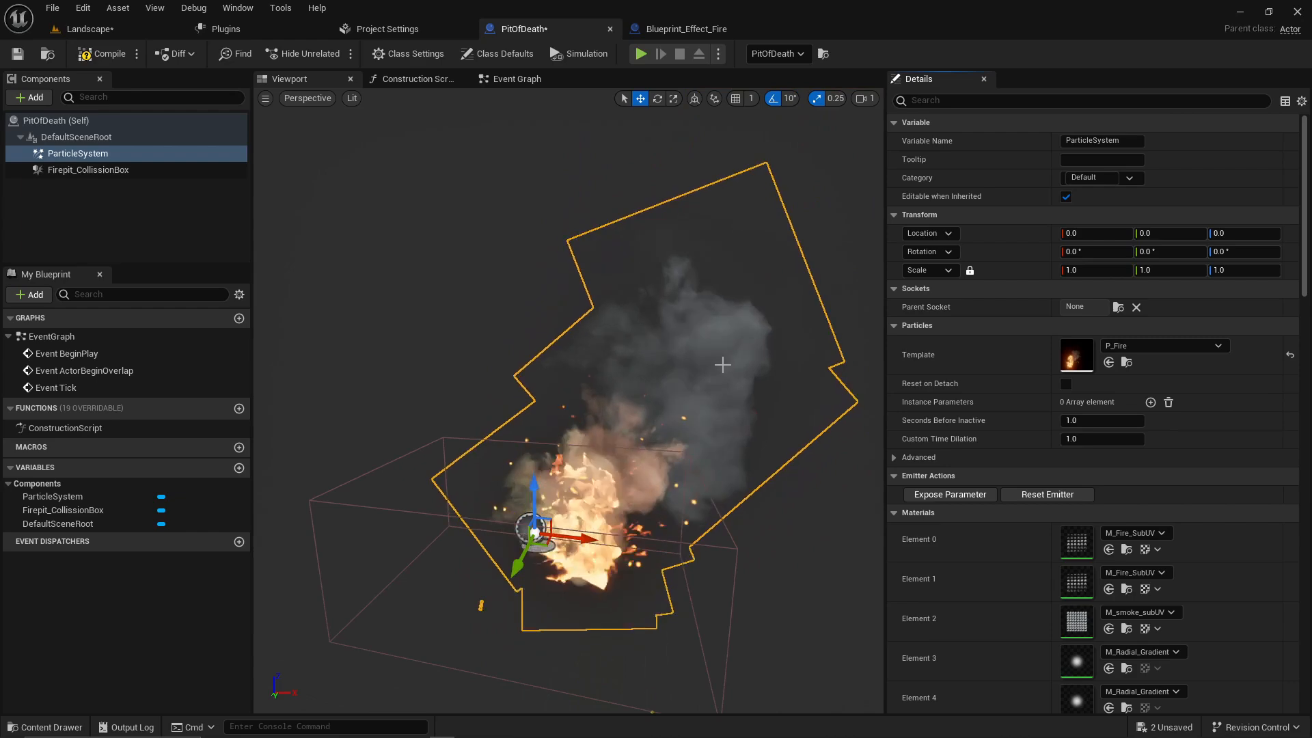
right_drag(567, 410, 608, 410)
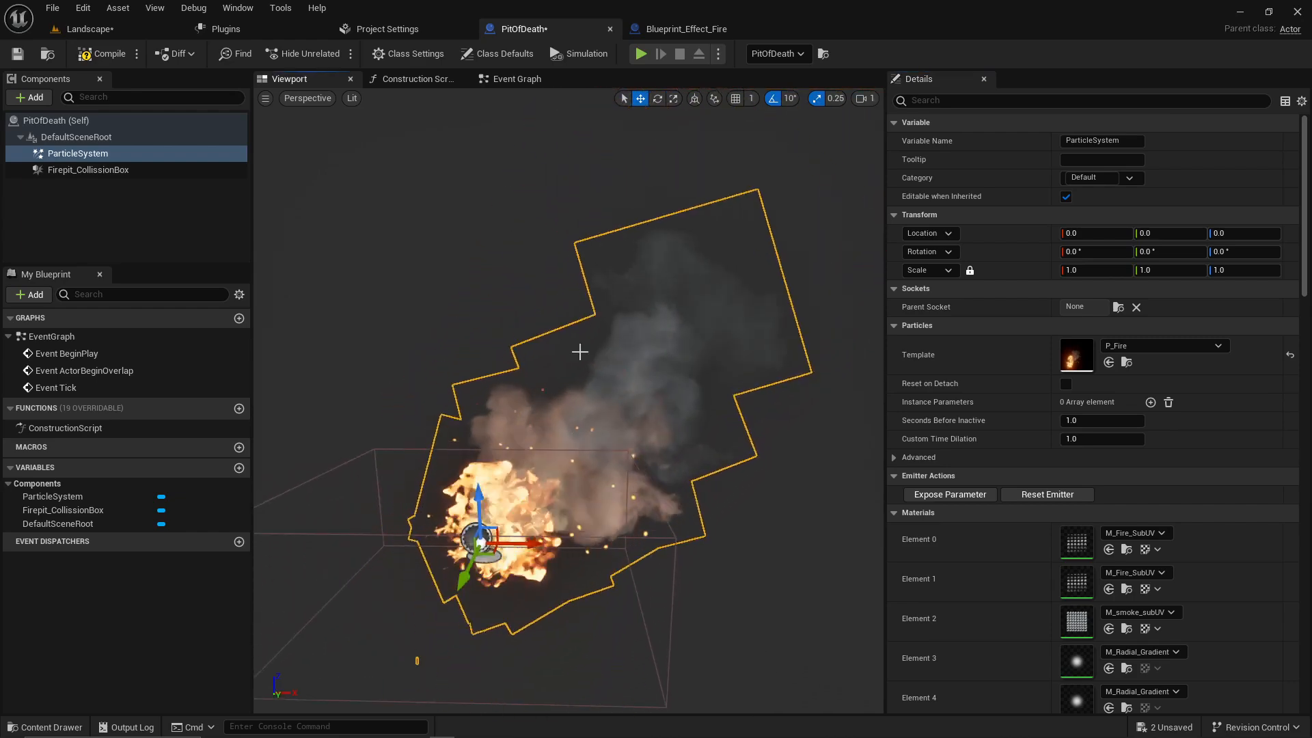
right_drag(580, 354, 704, 333)
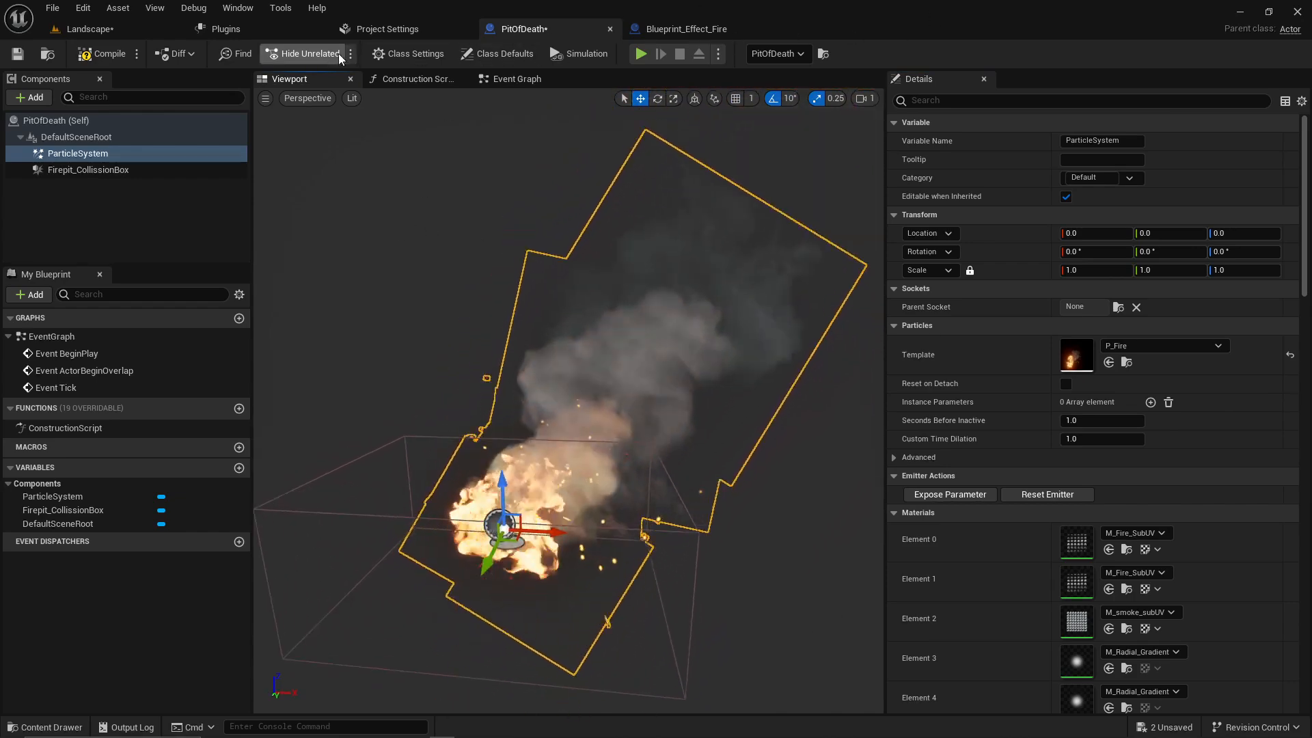
Step: Detach the PitOfDeath blueprint editor into a floating window over the Landscape level and close the Blueprint_Effect_Fire editor
drag(525, 29, 683, 256)
click(83, 7)
click(672, 29)
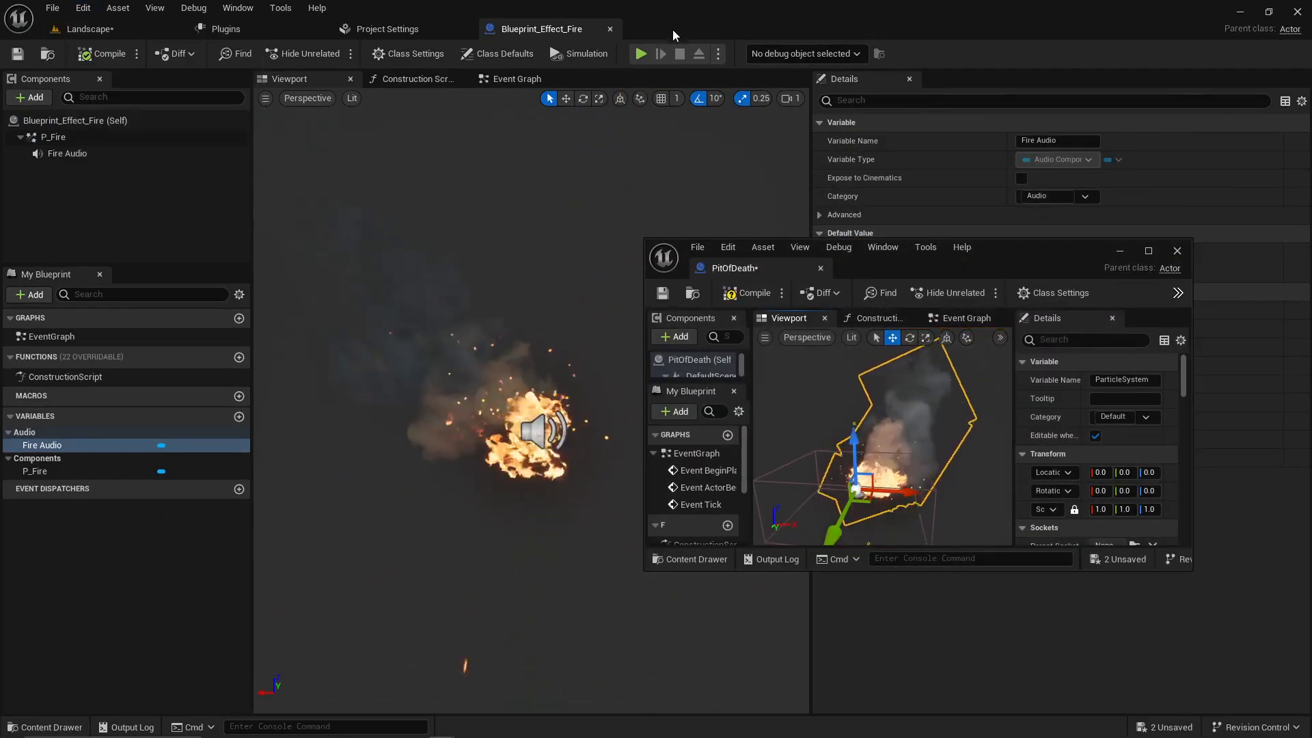
click(610, 28)
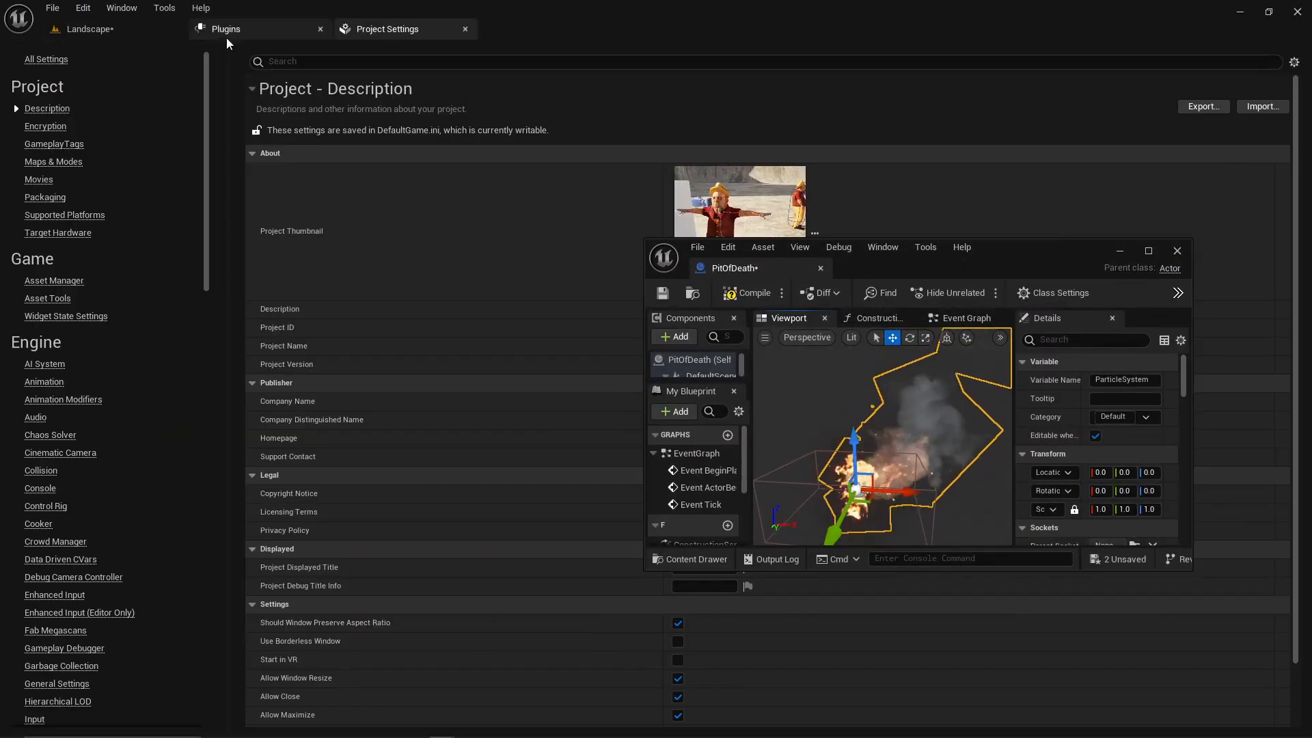
click(103, 30)
right_drag(424, 259, 345, 197)
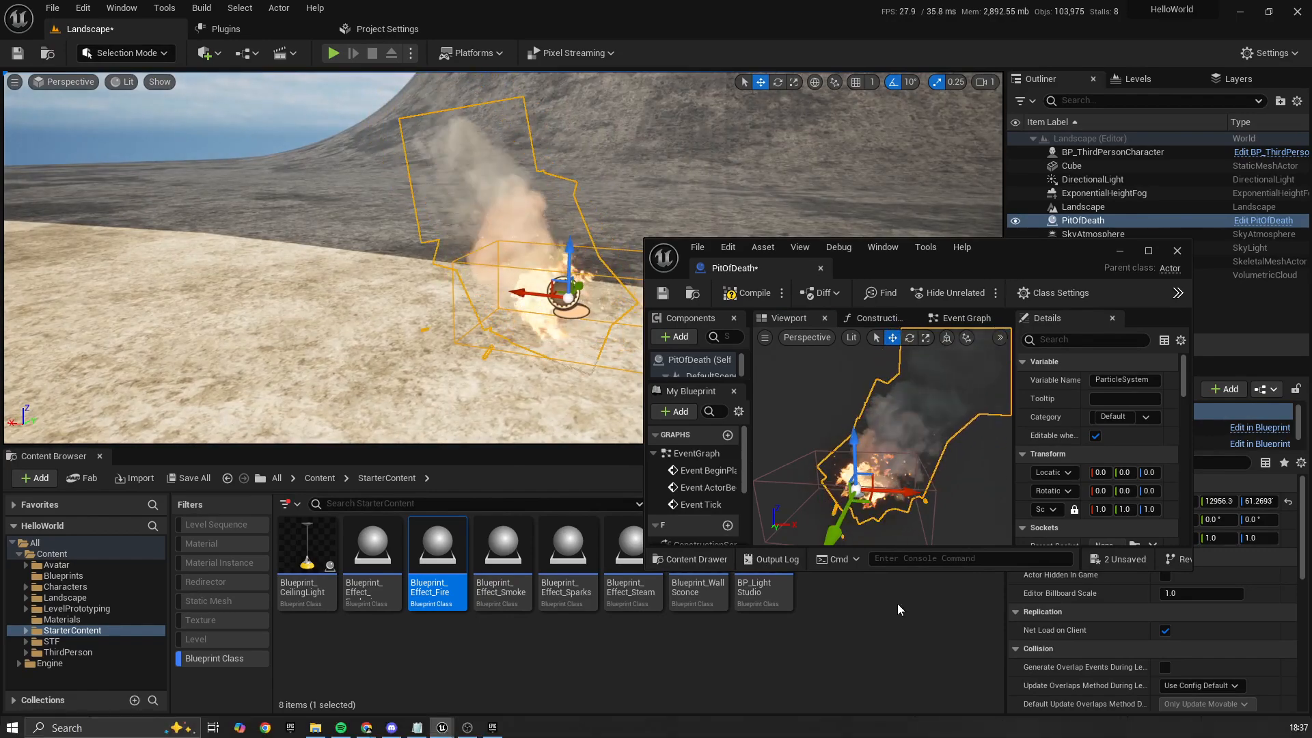
Step: Compile and save the PitOfDeath blueprint
click(744, 293)
click(664, 293)
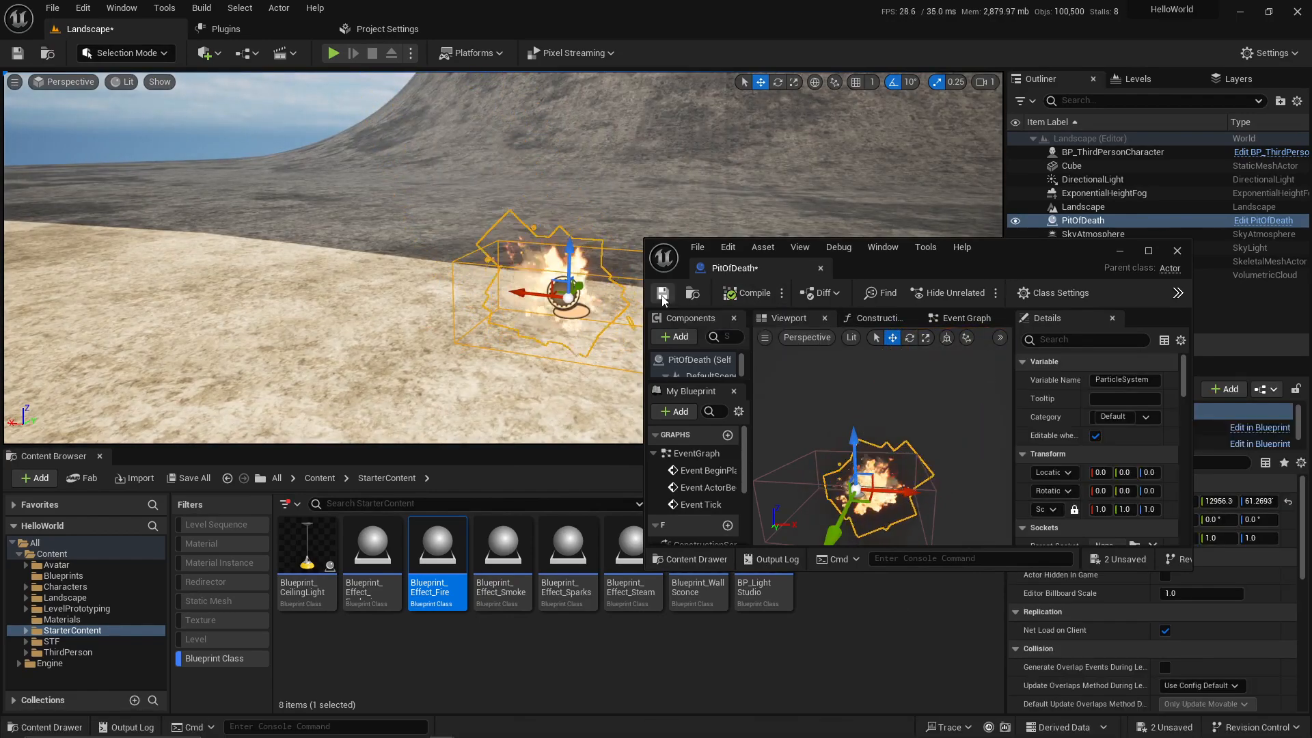
click(879, 650)
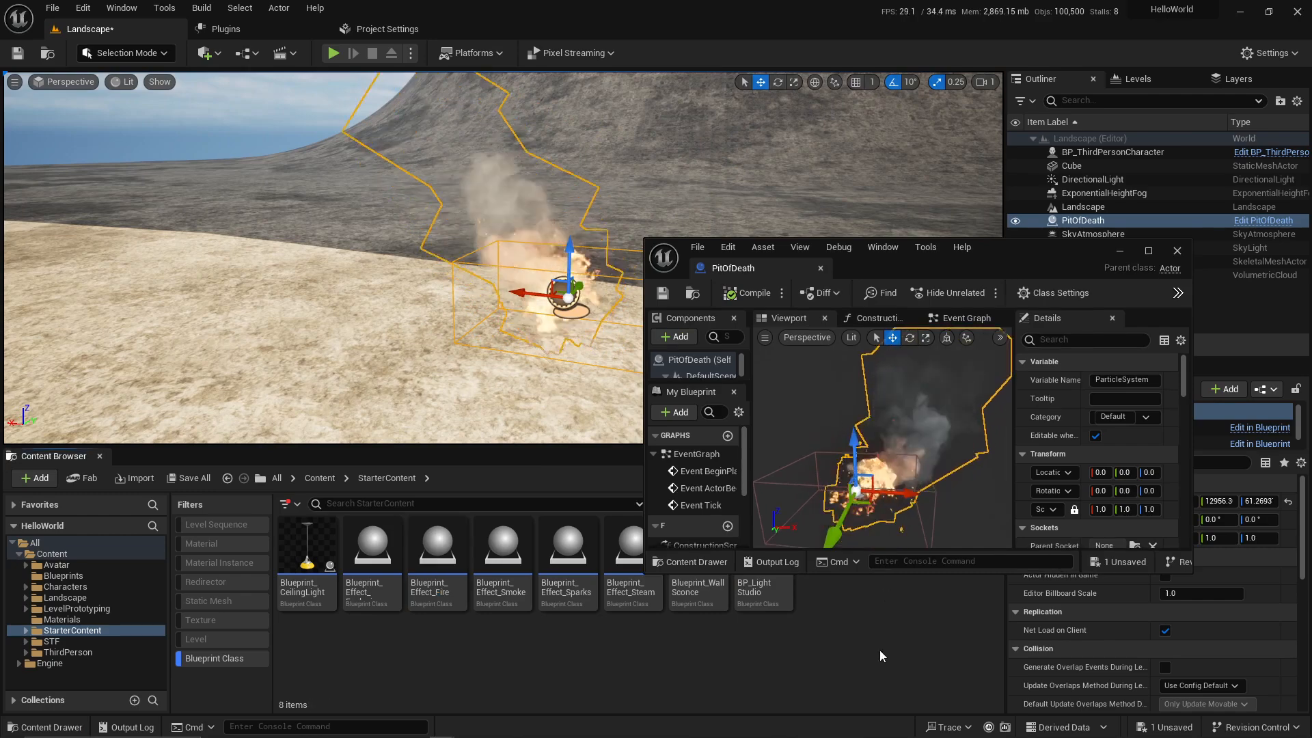
Step: Make the floating PitOfDeath window taller and move it down, clear of most of the level viewport
drag(880, 571, 878, 602)
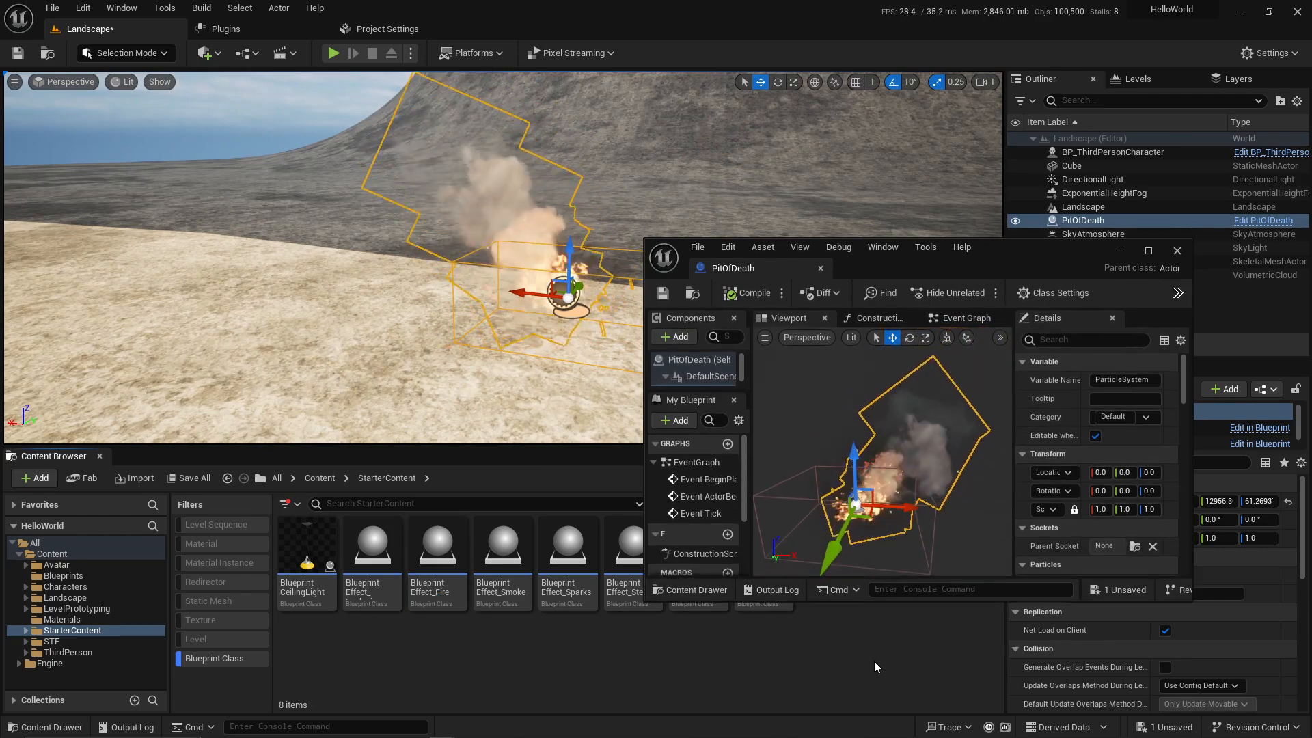
drag(1012, 266, 1021, 252)
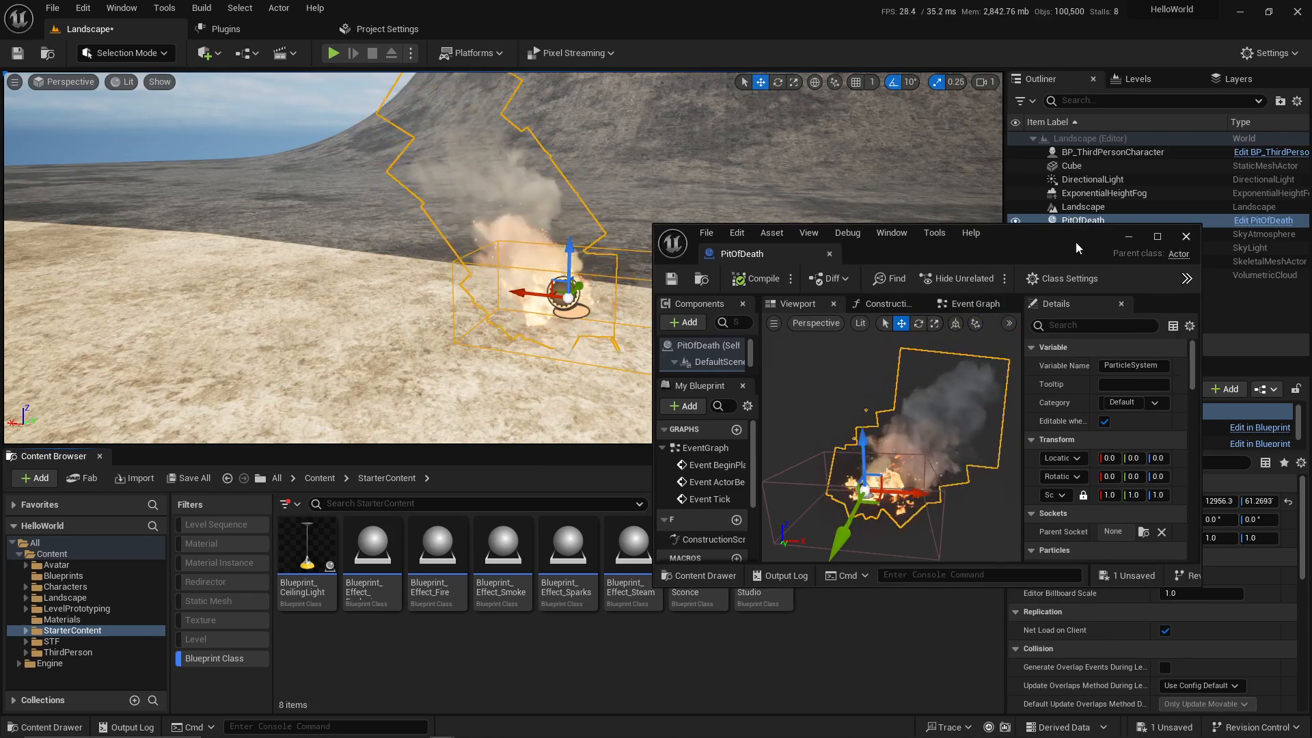
drag(1030, 236, 1069, 376)
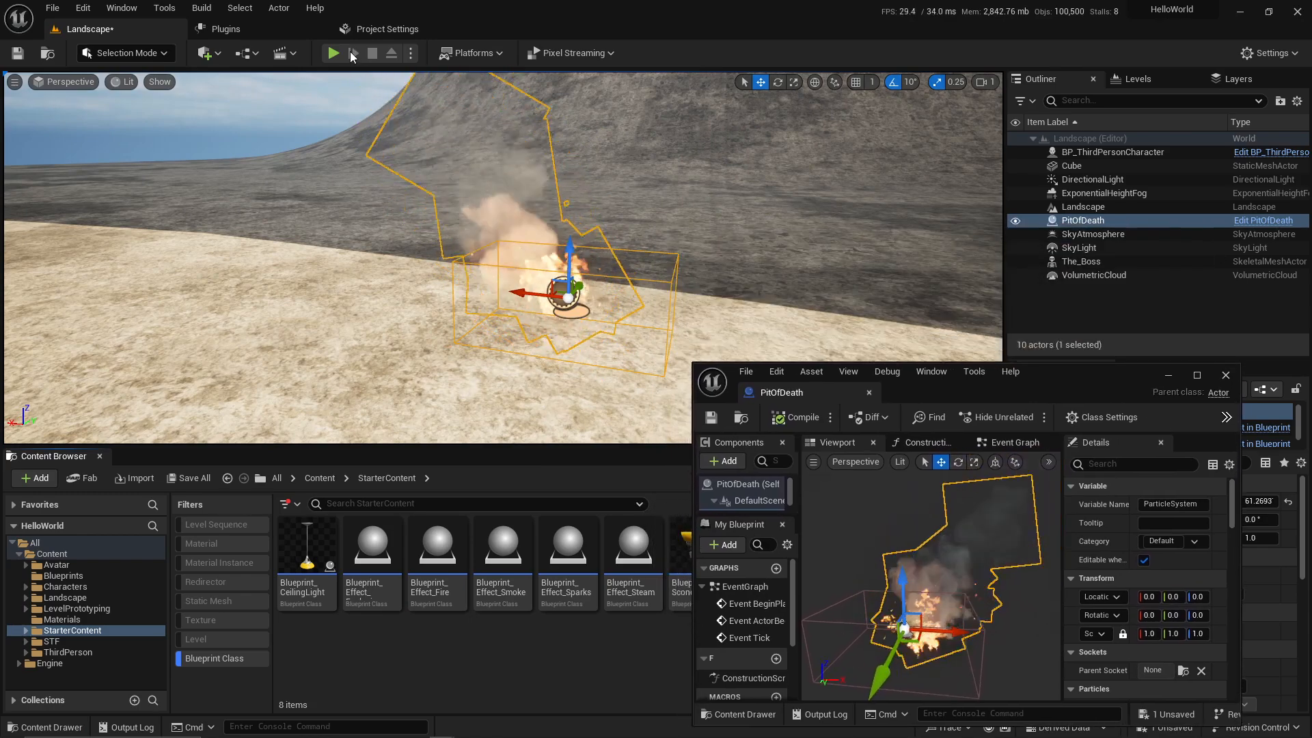
Step: Play-test the level by walking the character around and through the fire pit, and end the play session
key(alt+p)
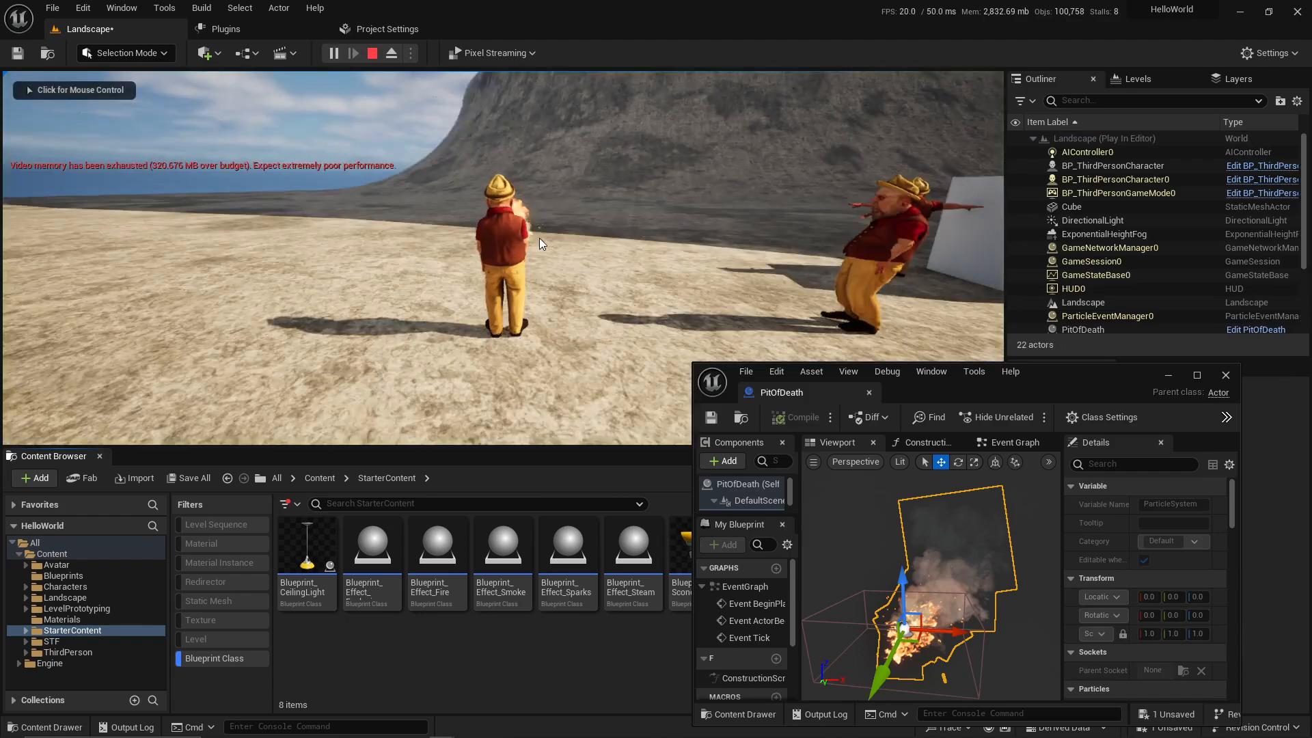
click(487, 259)
key(w)
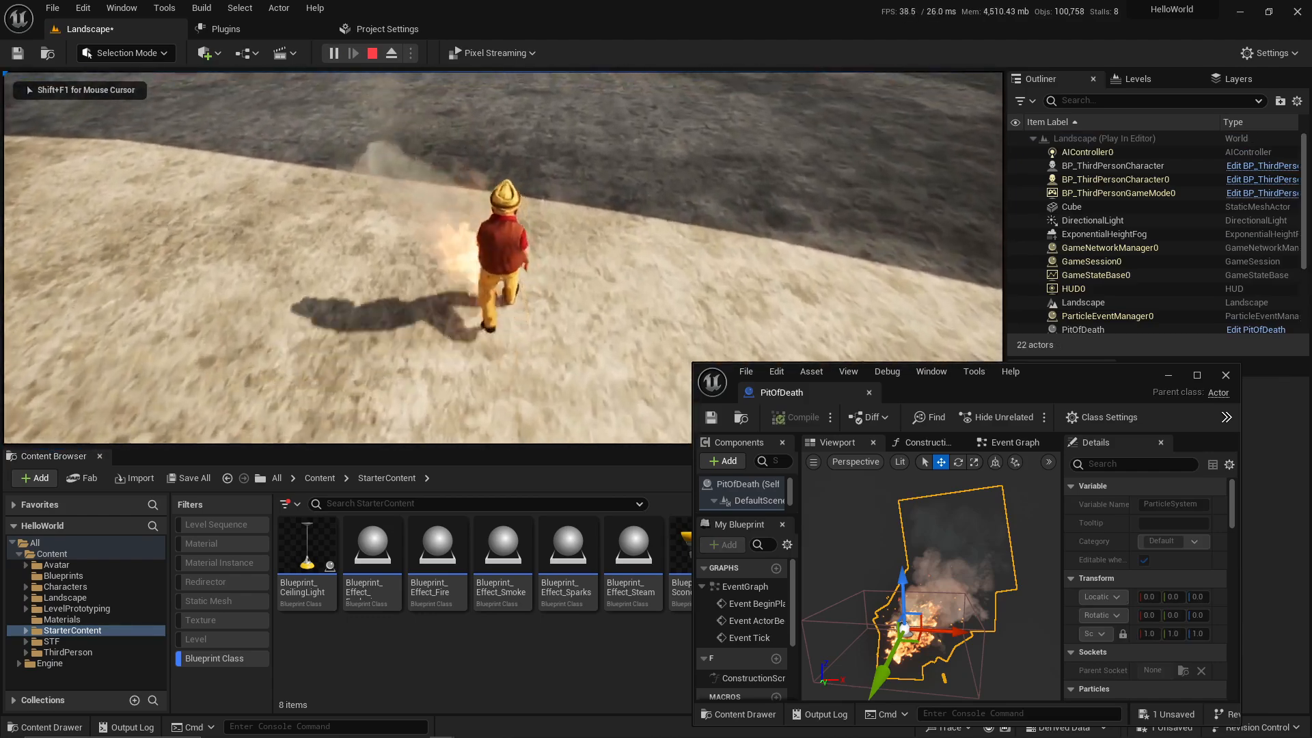
key(s)
key(a)
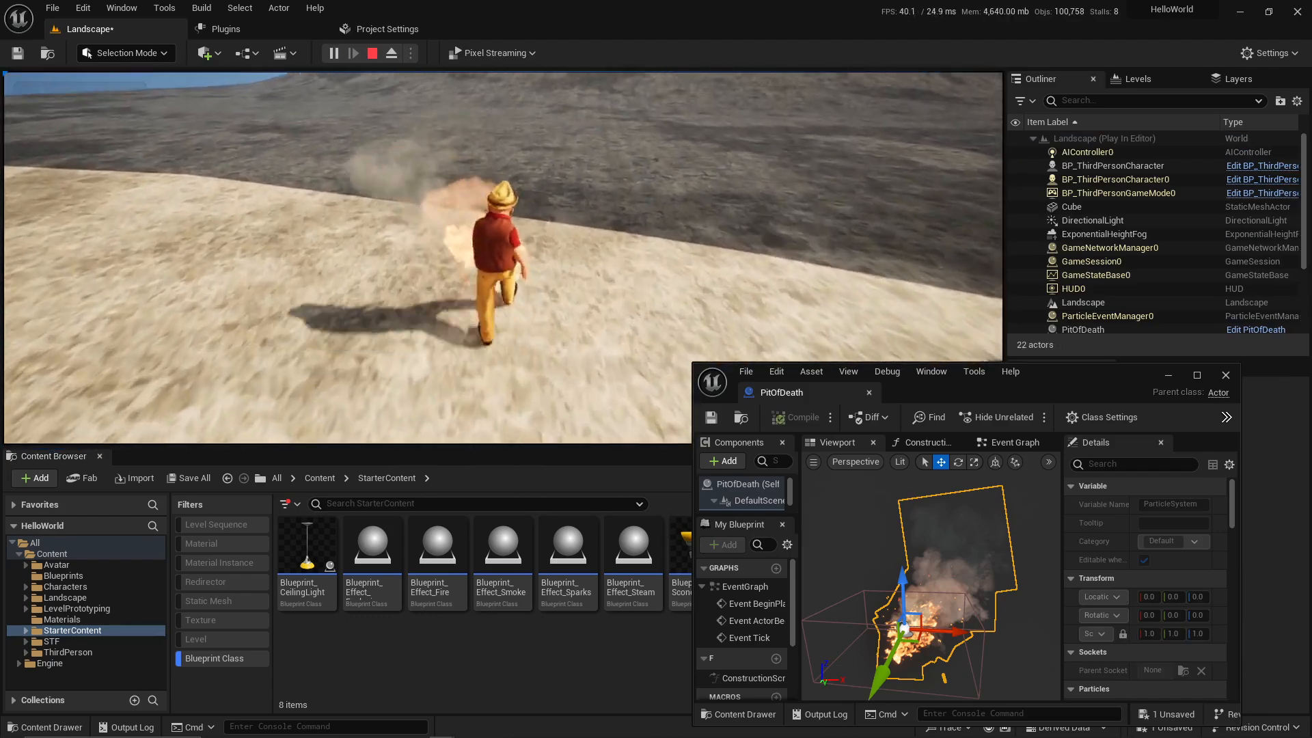
key(w)
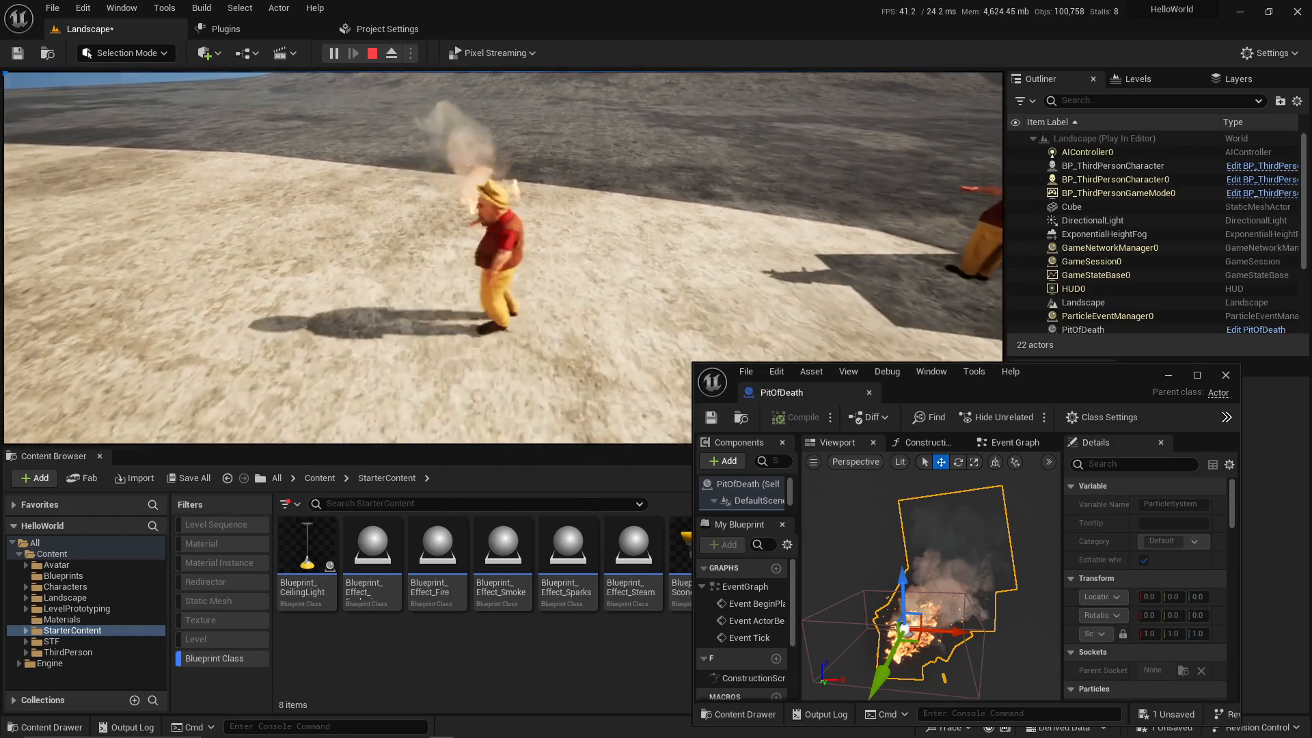
key(a)
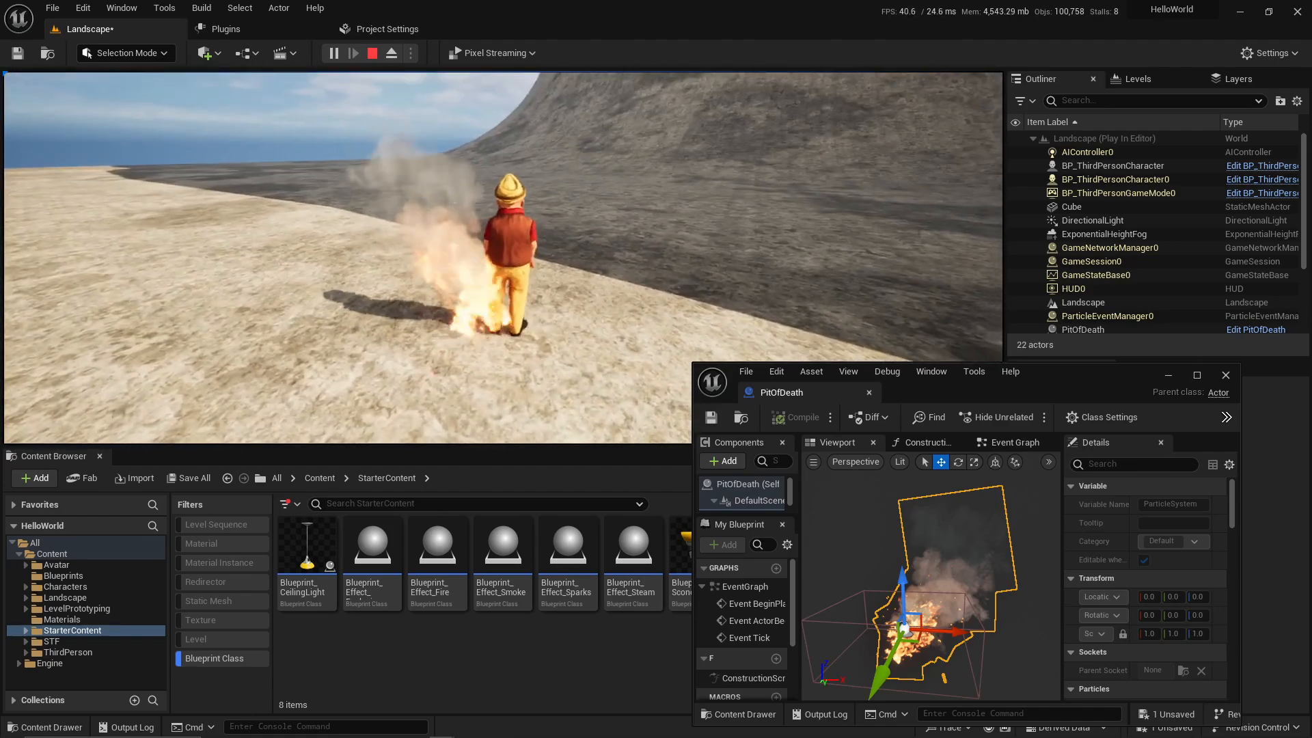
key(s)
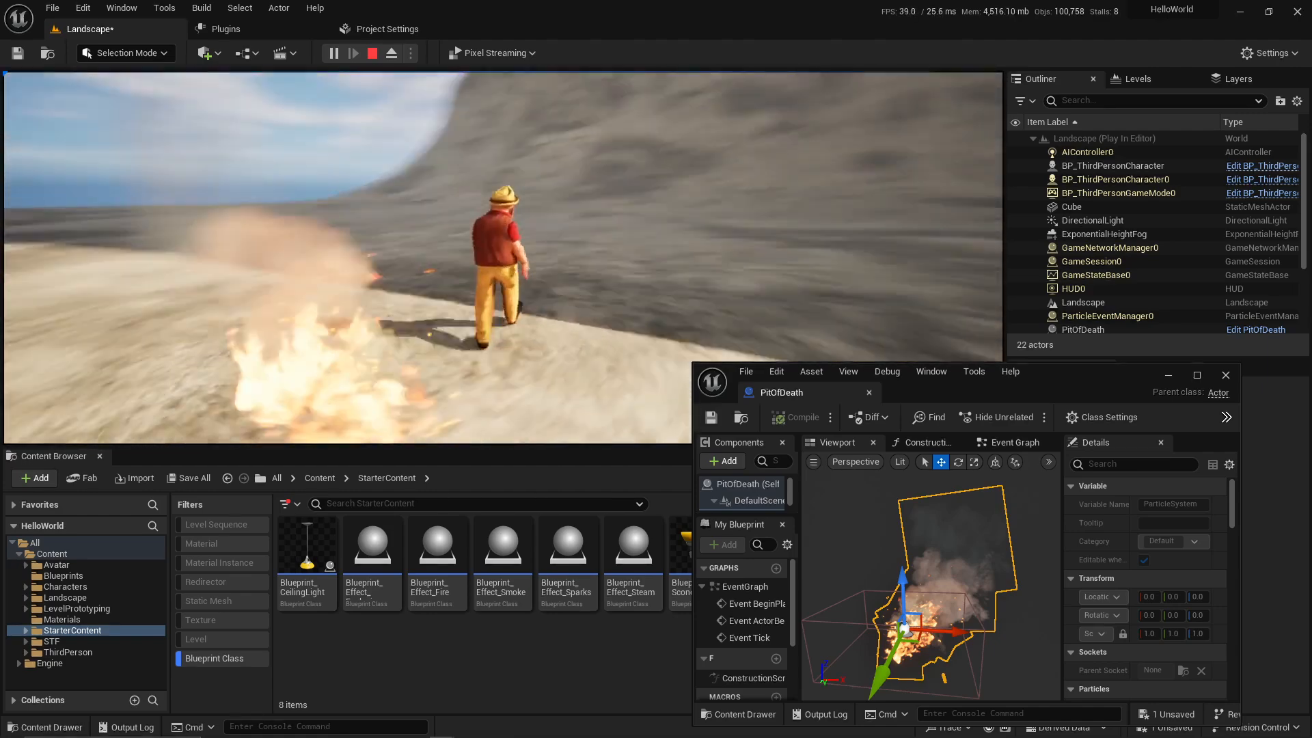
key(Escape)
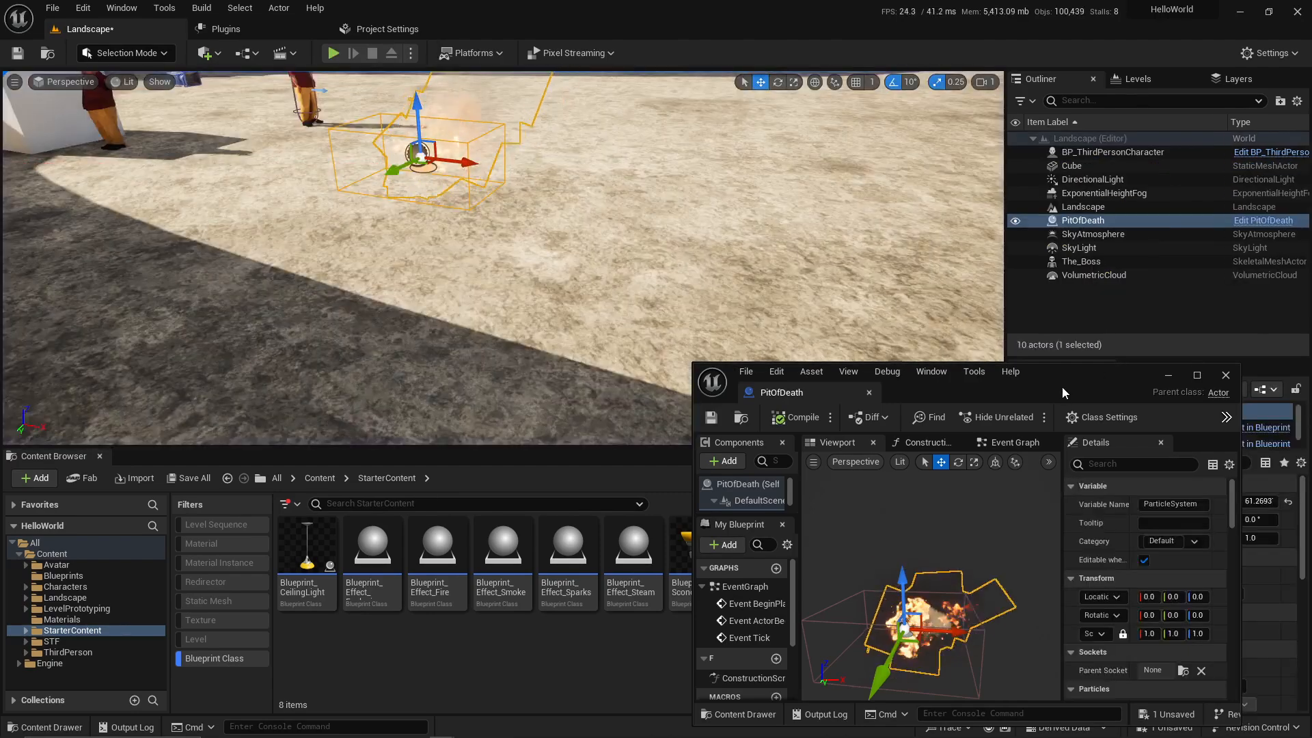
Step: Switch to the Blueprint Flow Chart in diagrams.net, examine its overlap, burn and health logic, and return to Unreal Editor
drag(1089, 378, 870, 203)
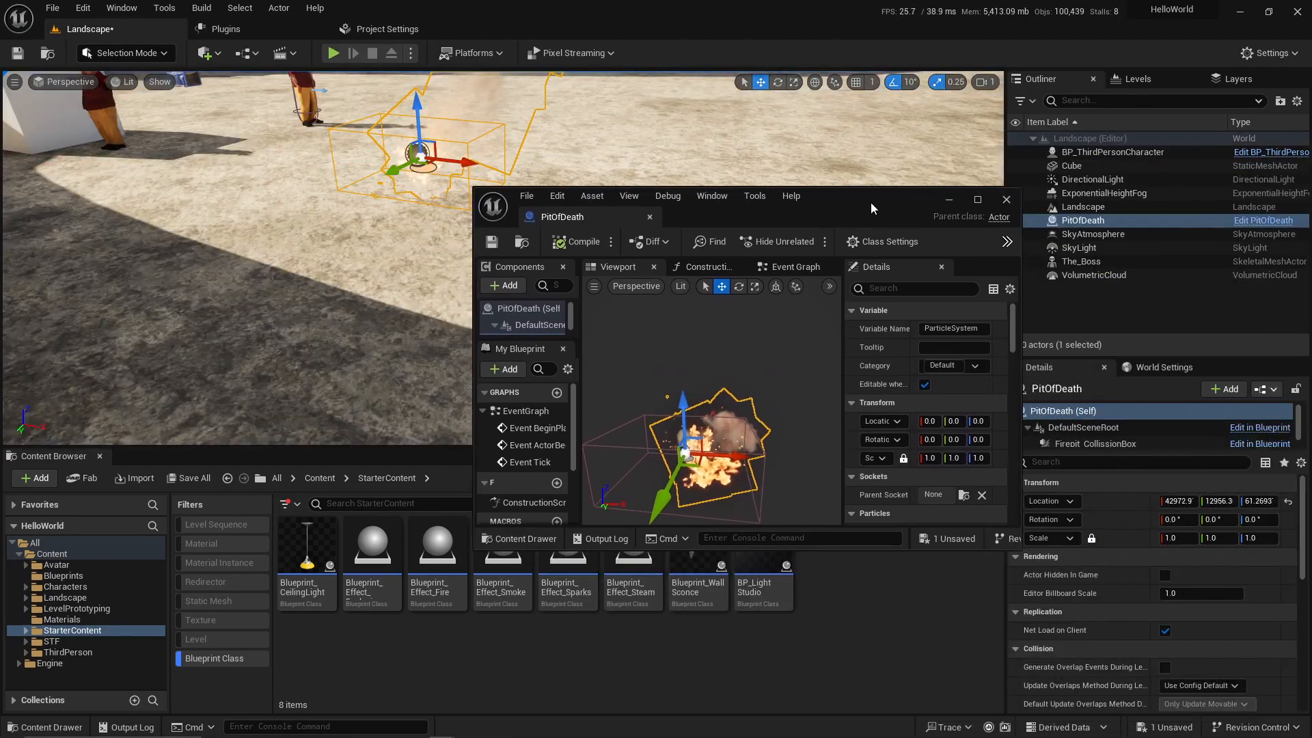
key(alt+Tab)
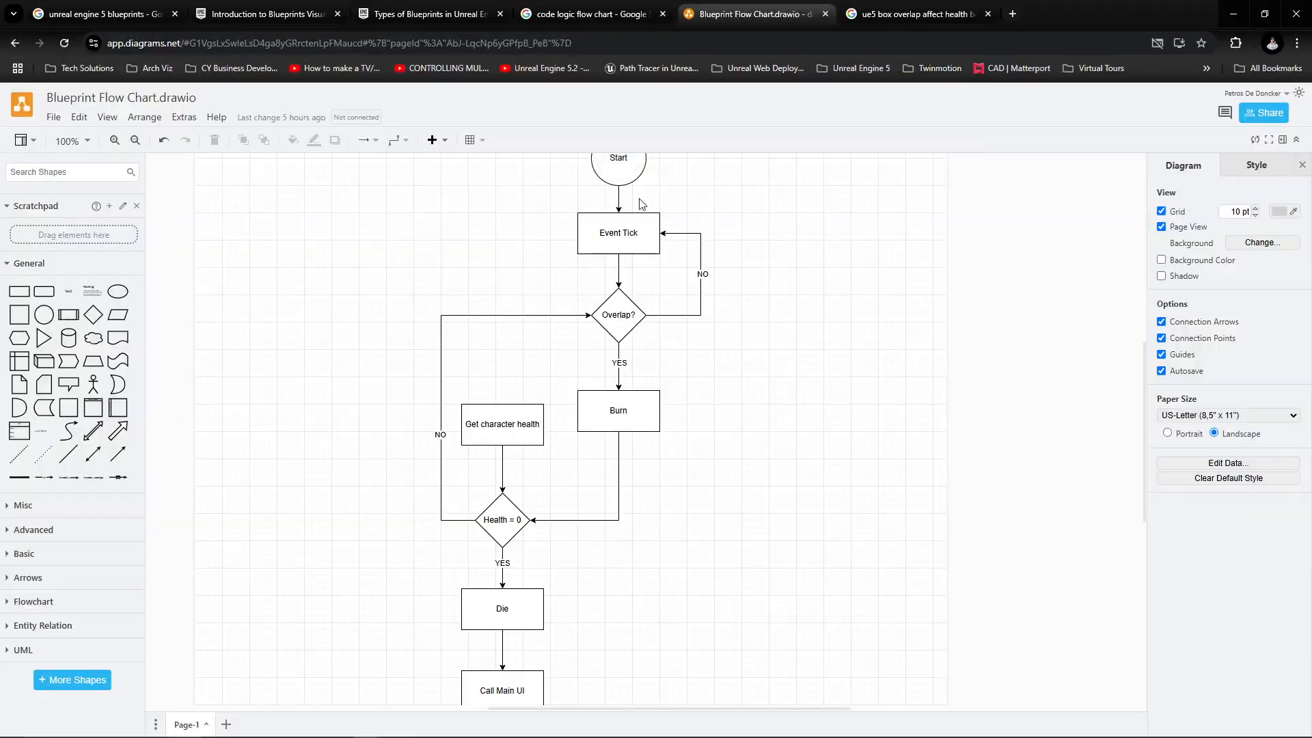
right_drag(731, 352, 762, 311)
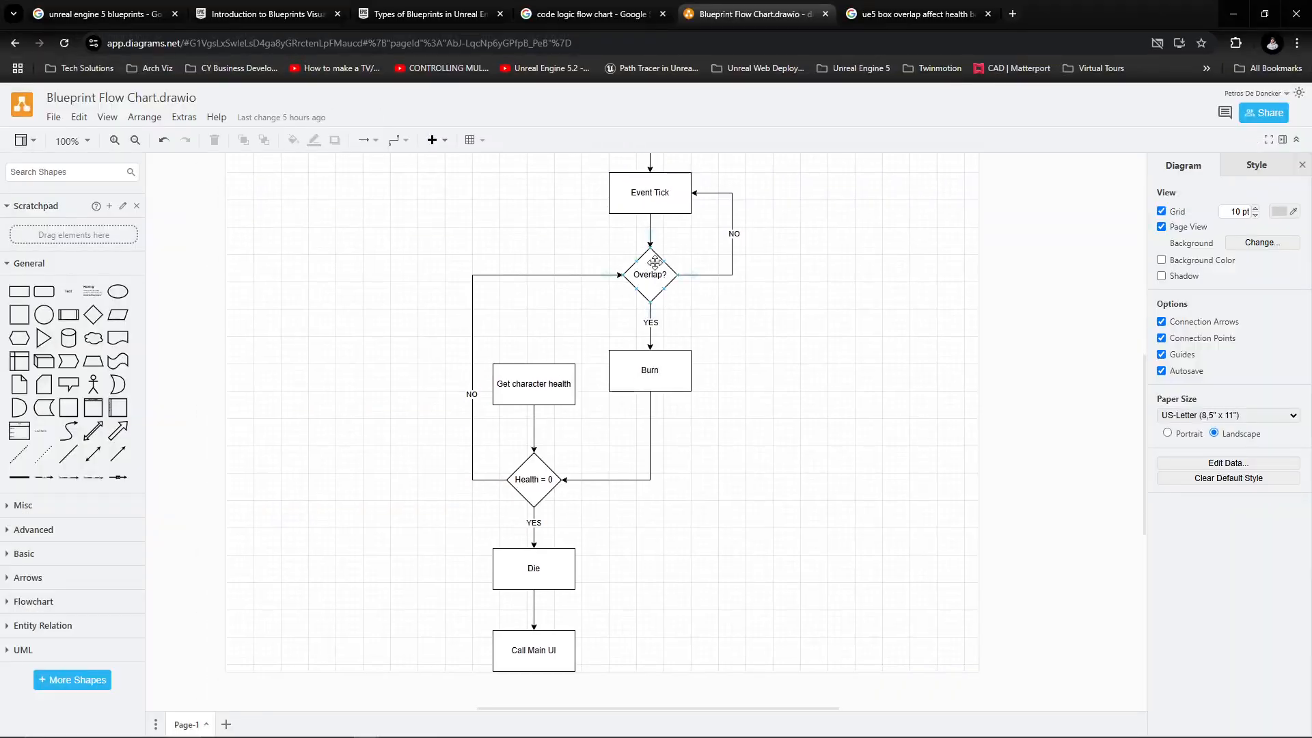
scroll(790, 387, down, 1)
scroll(731, 349, left, 1)
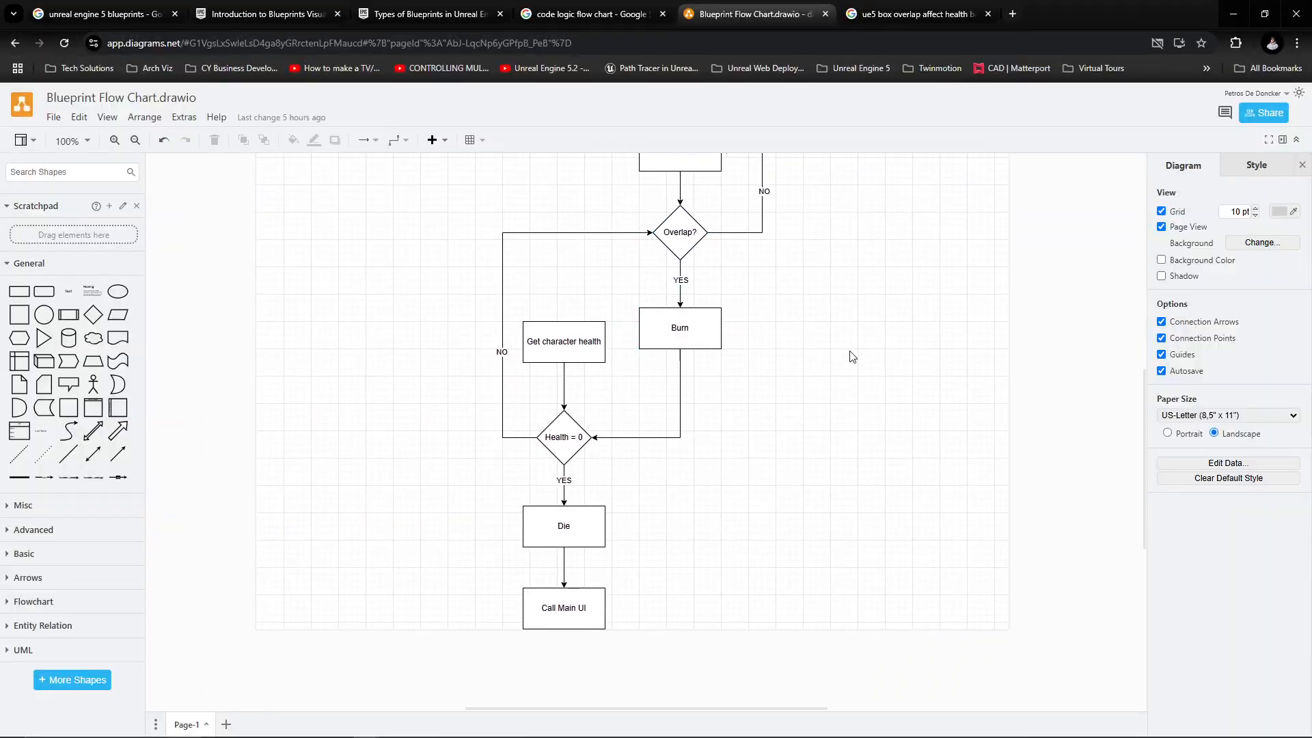
scroll(851, 356, left, 1)
right_drag(840, 353, 801, 363)
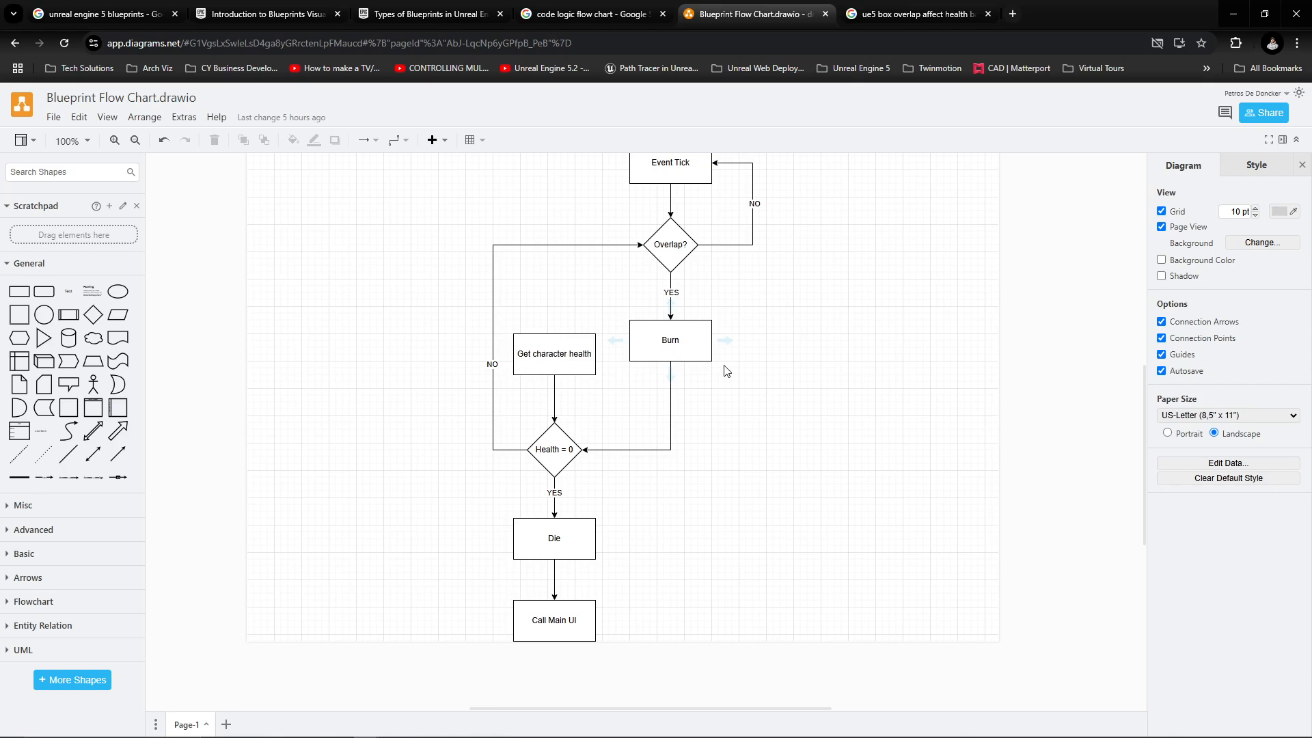
scroll(759, 351, down, 1)
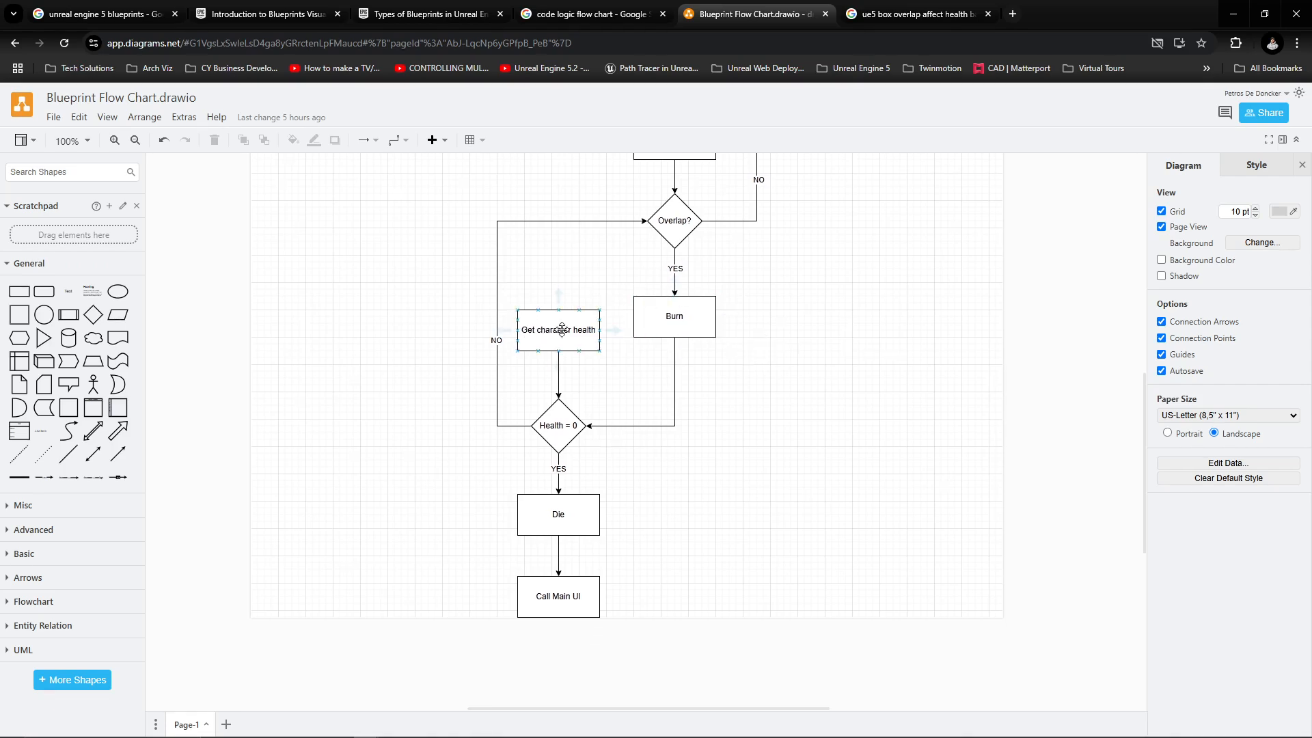
scroll(774, 381, up, 1)
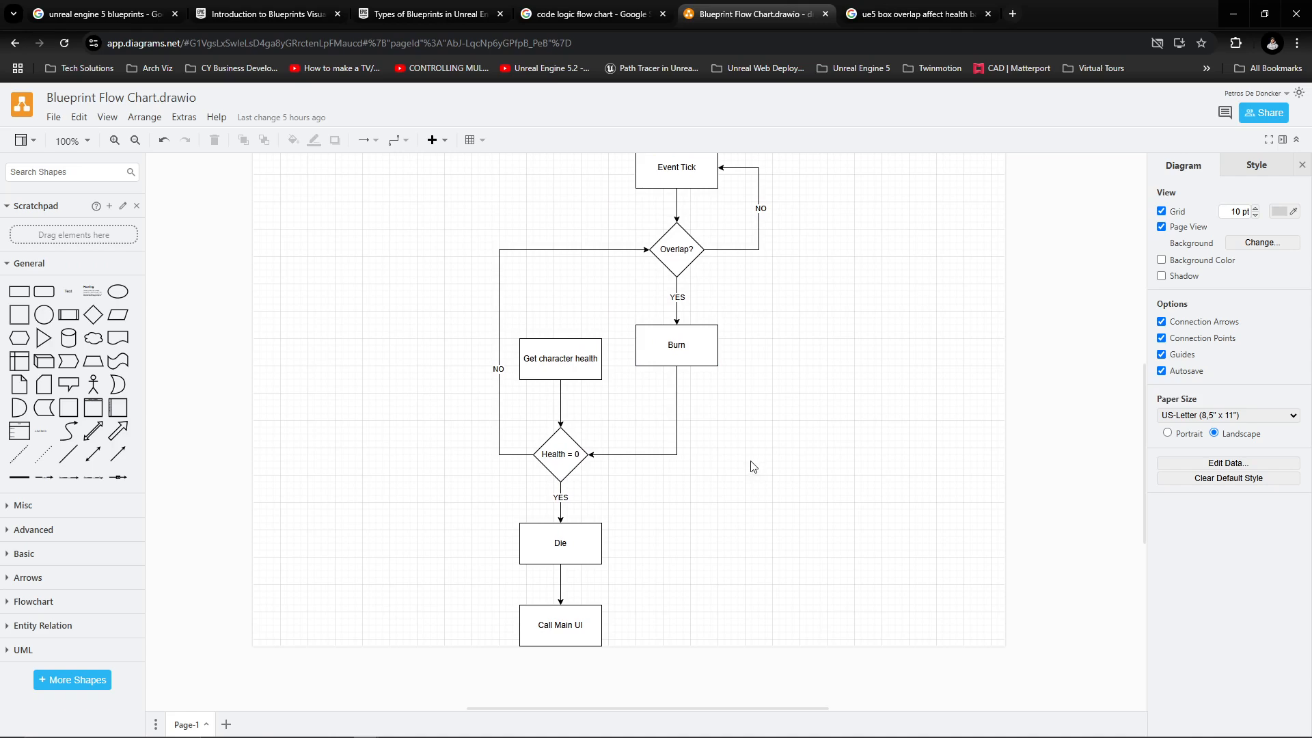
scroll(874, 390, up, 1)
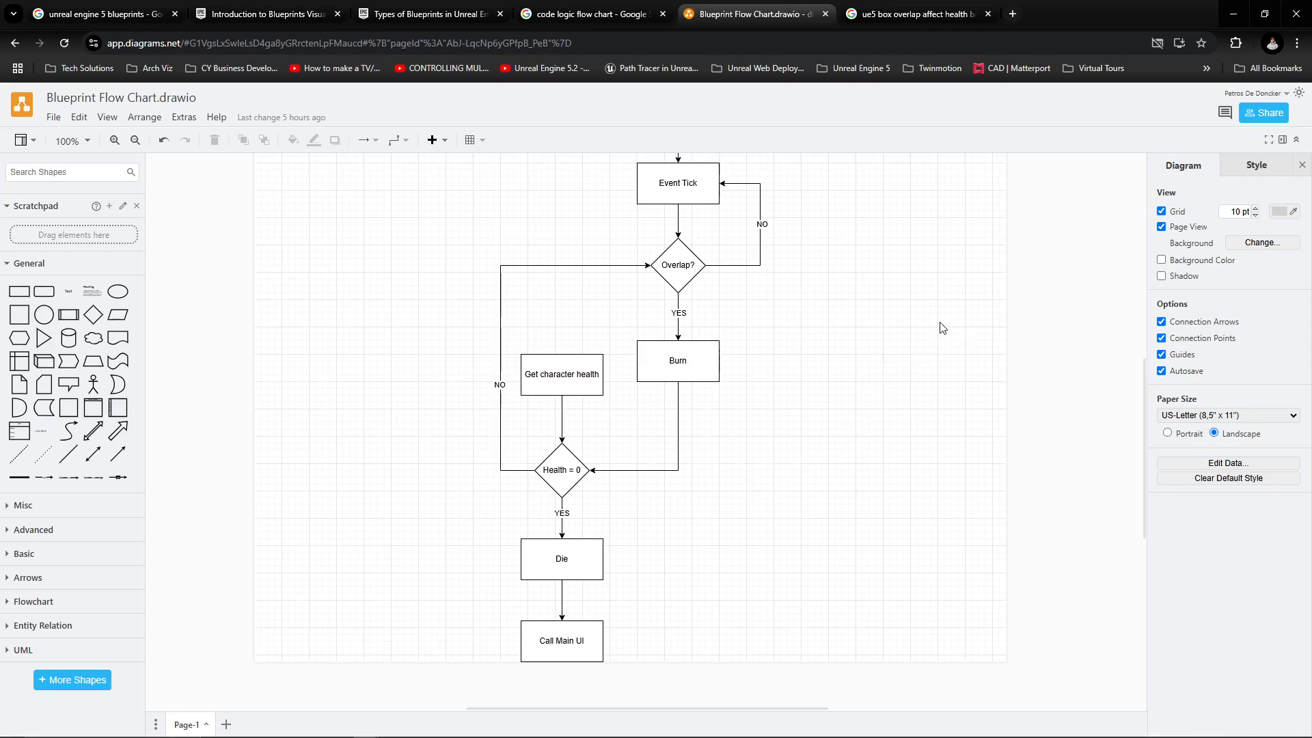
click(1233, 15)
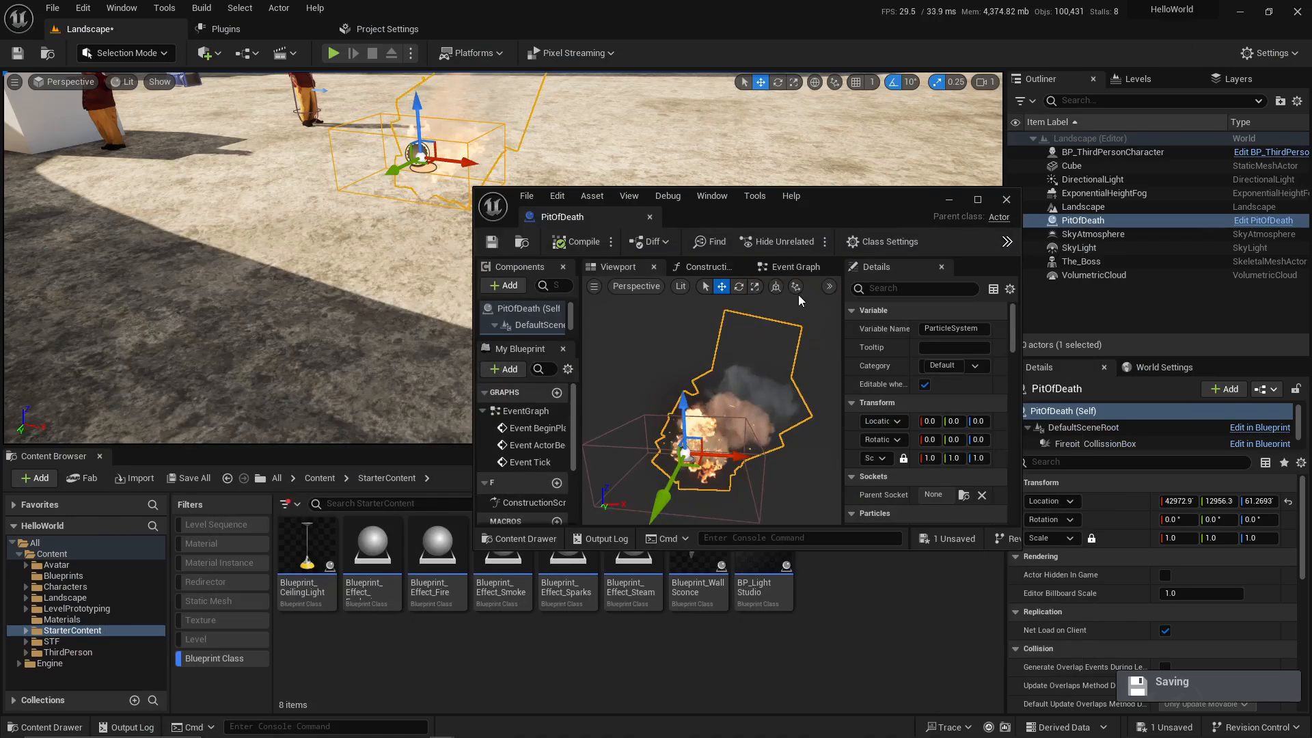
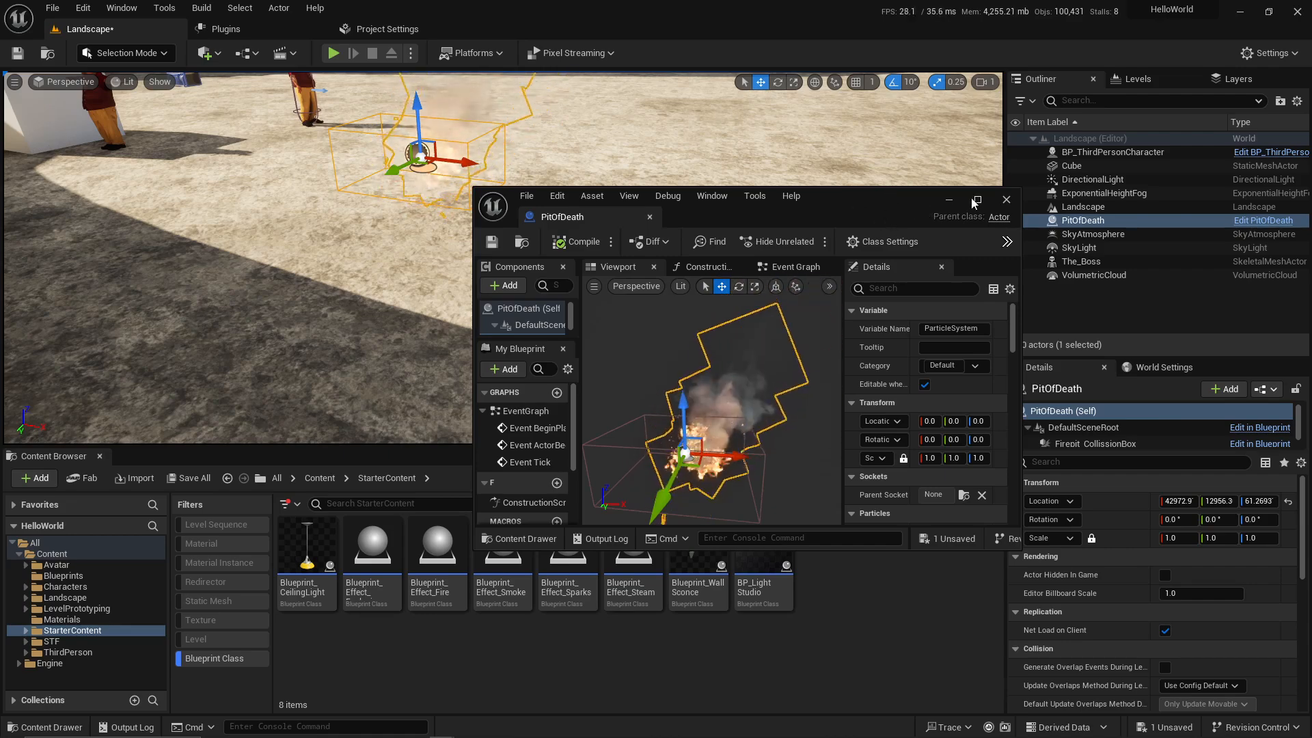
Step: Dock the PitOfDeath editor back in the main window and bring up the component events of Firepit_CollissionBox
drag(596, 222, 533, 30)
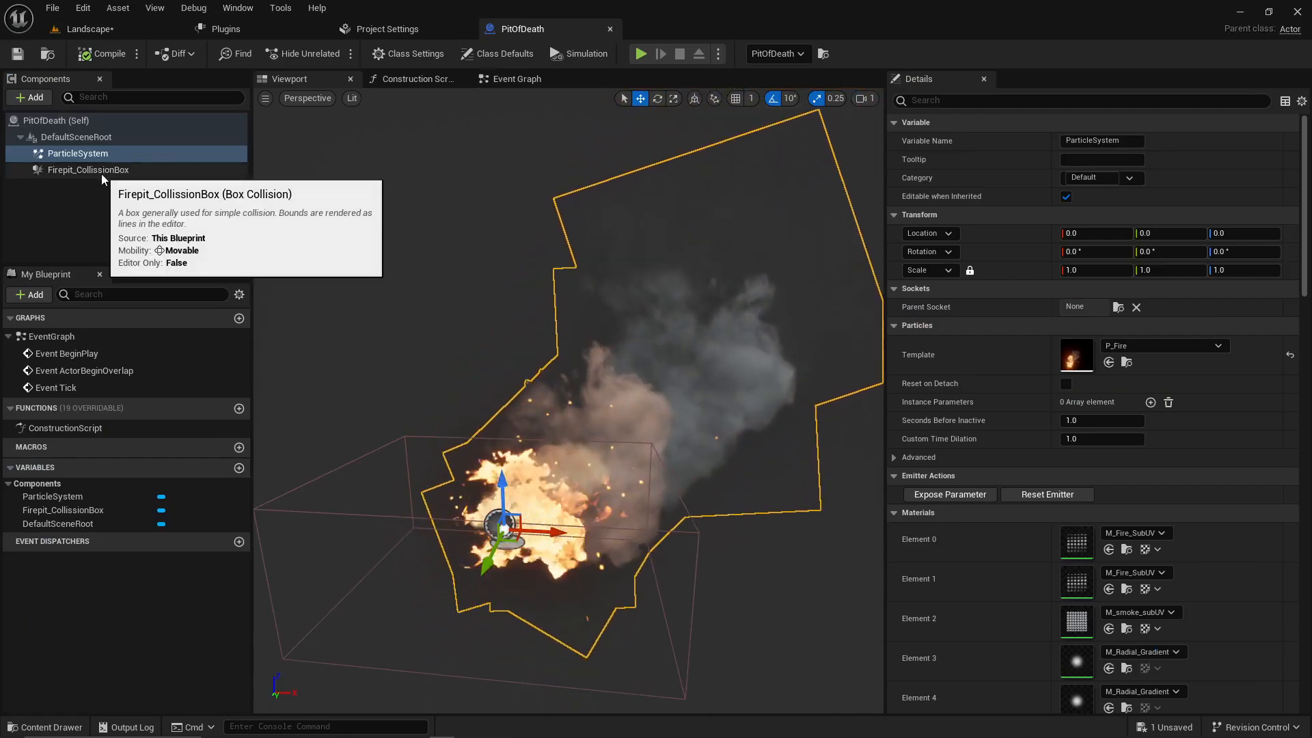
click(103, 171)
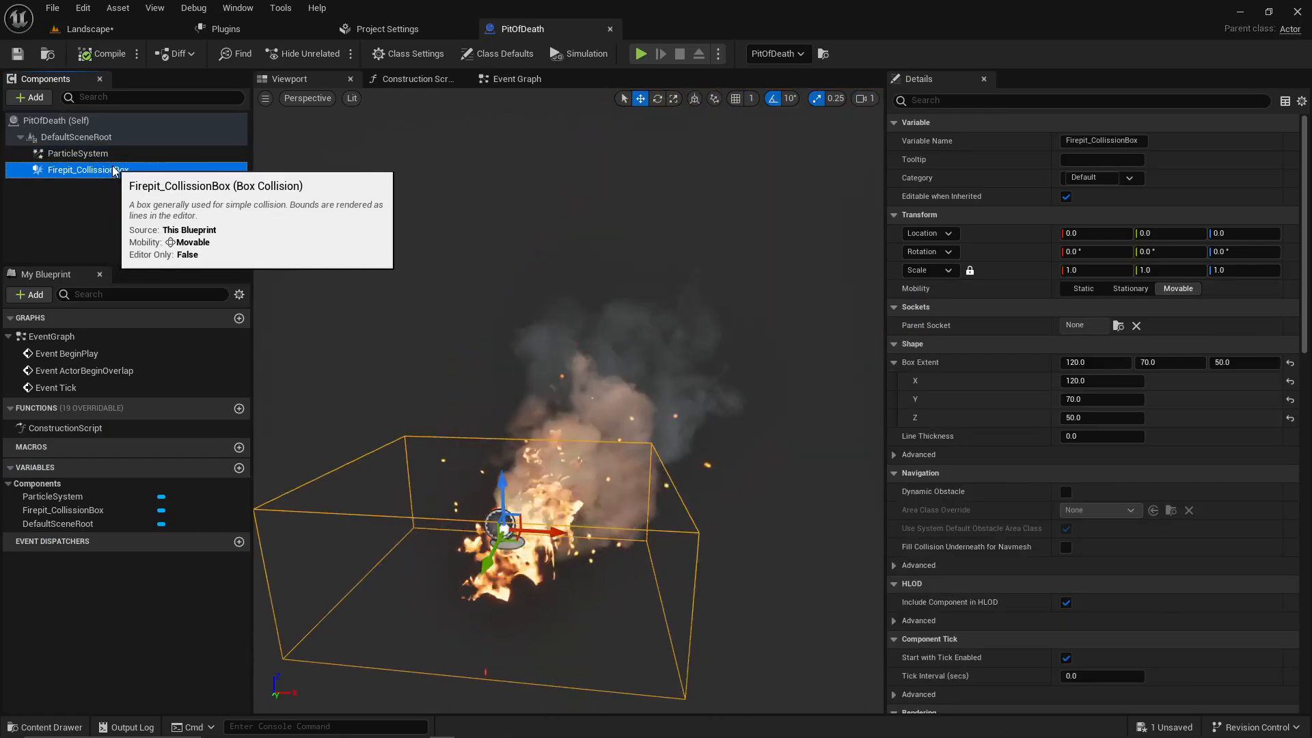
click(125, 172)
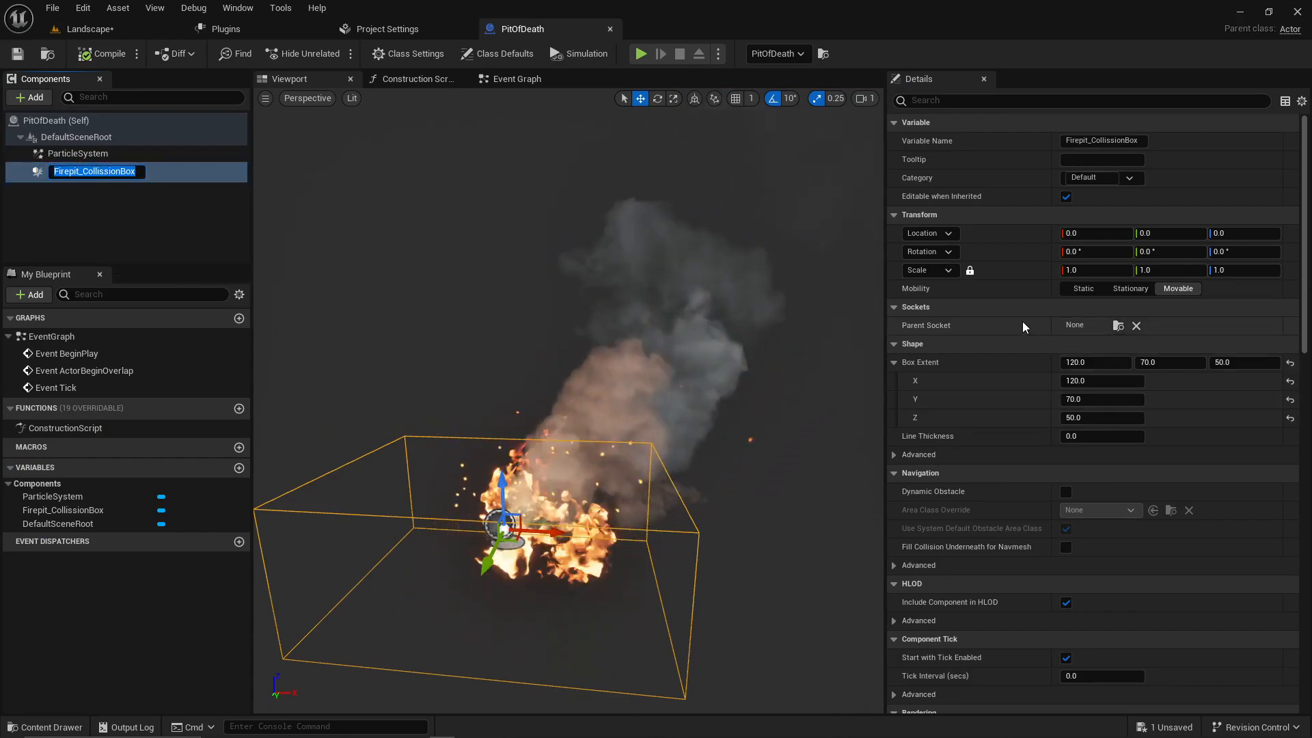
scroll(1022, 323, down, 1)
scroll(1022, 321, down, 15)
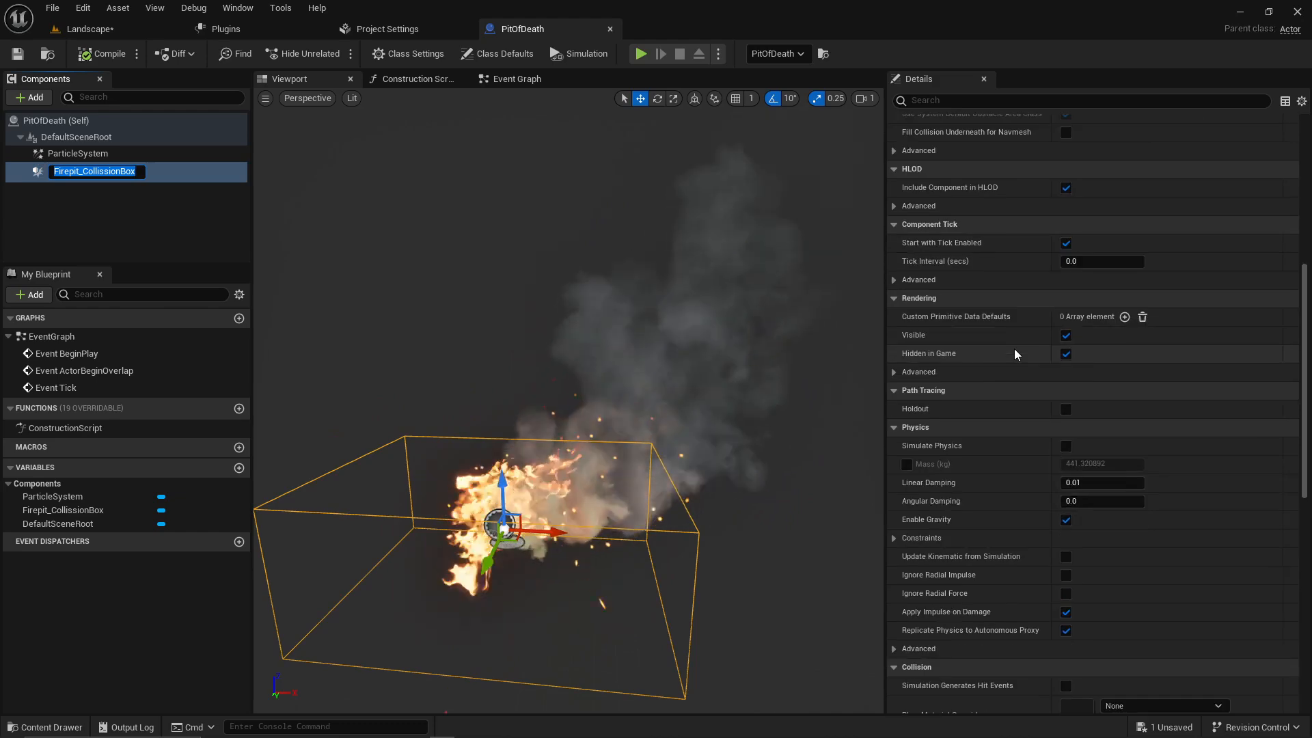
scroll(997, 364, down, 15)
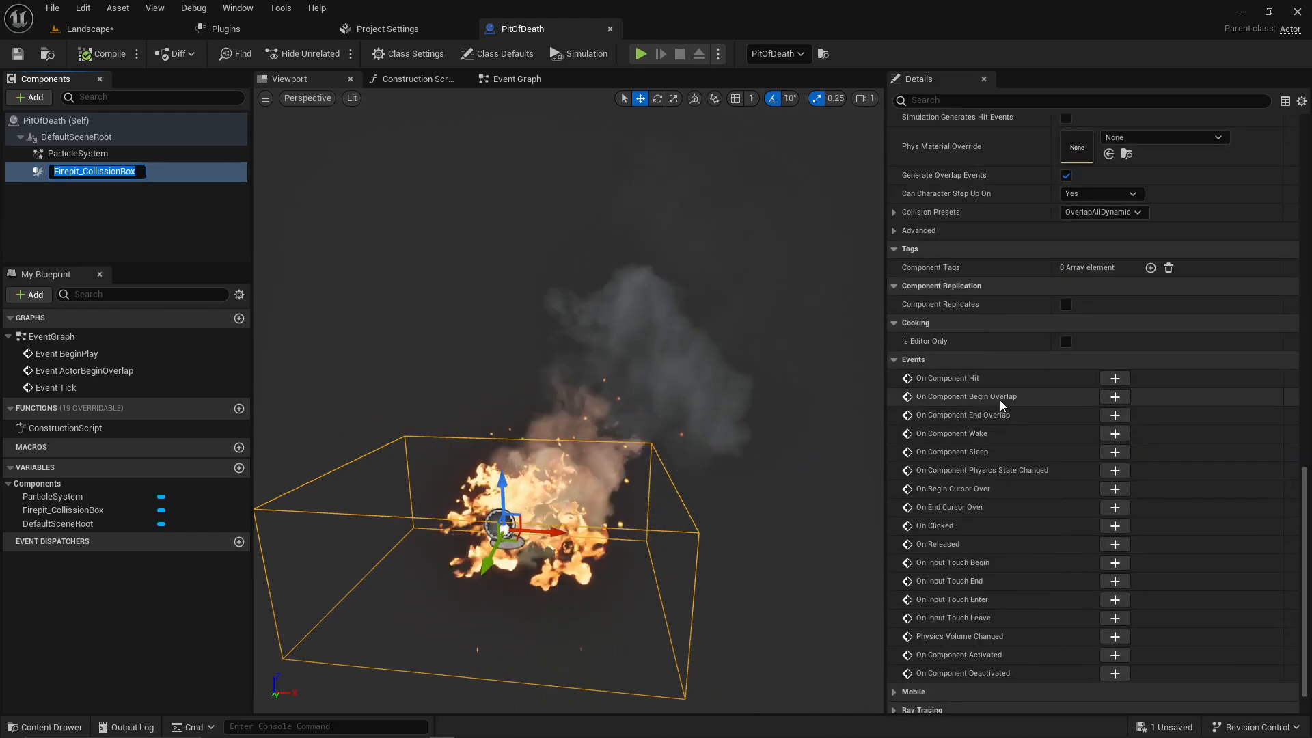
scroll(994, 407, down, 2)
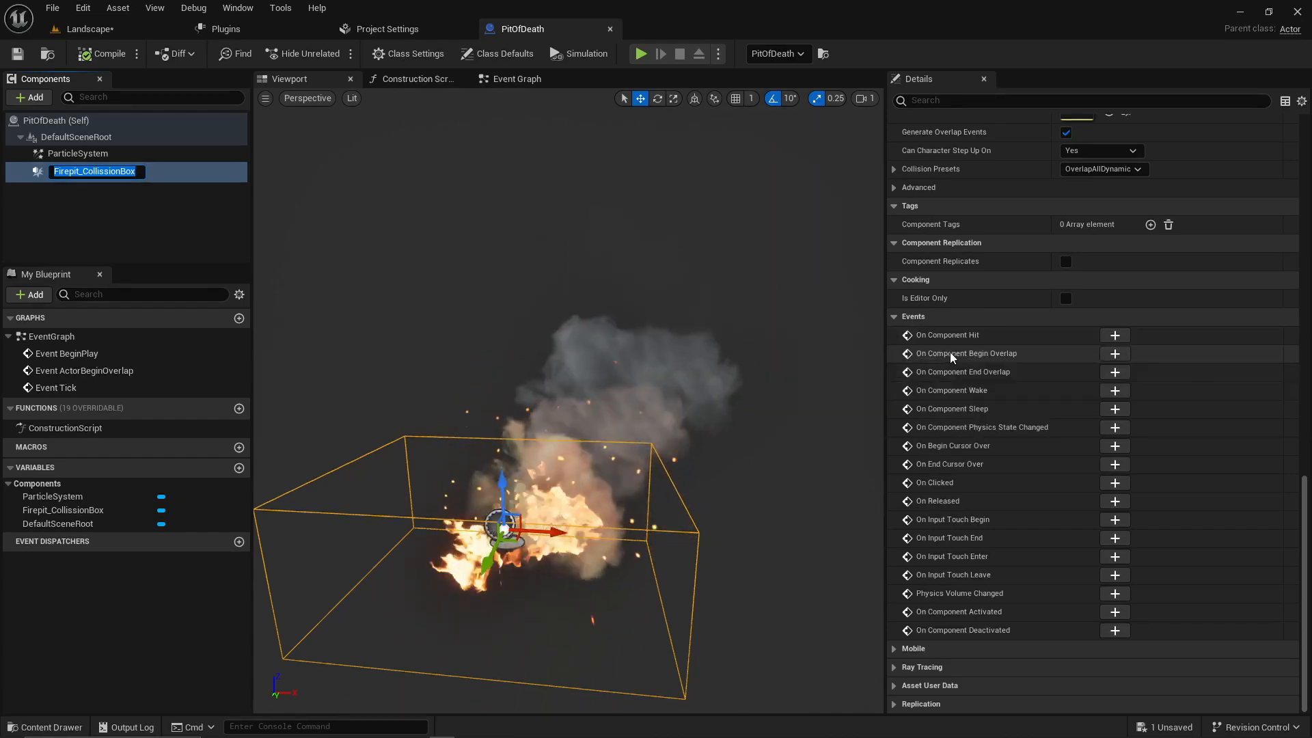
key(Return)
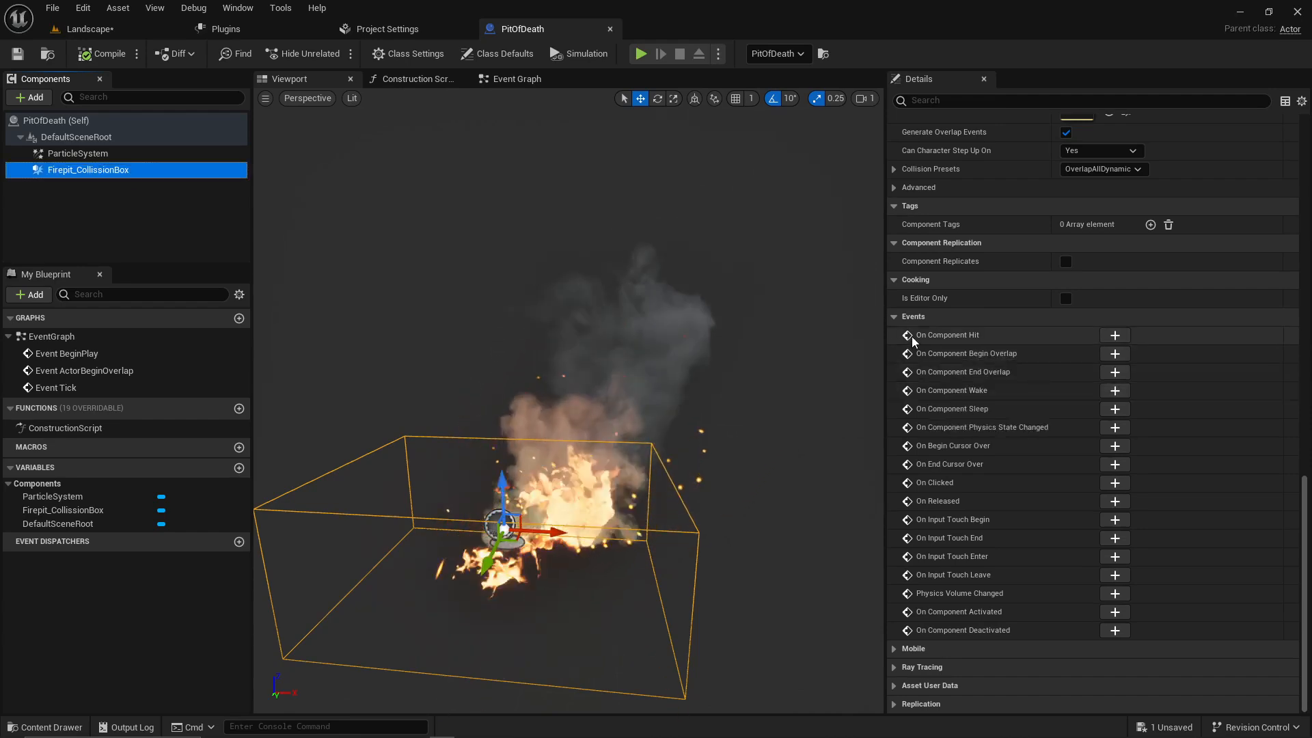
Step: Add an On Component Begin Overlap event for Firepit_CollissionBox and widen the event graph area by narrowing the Details area
click(1115, 353)
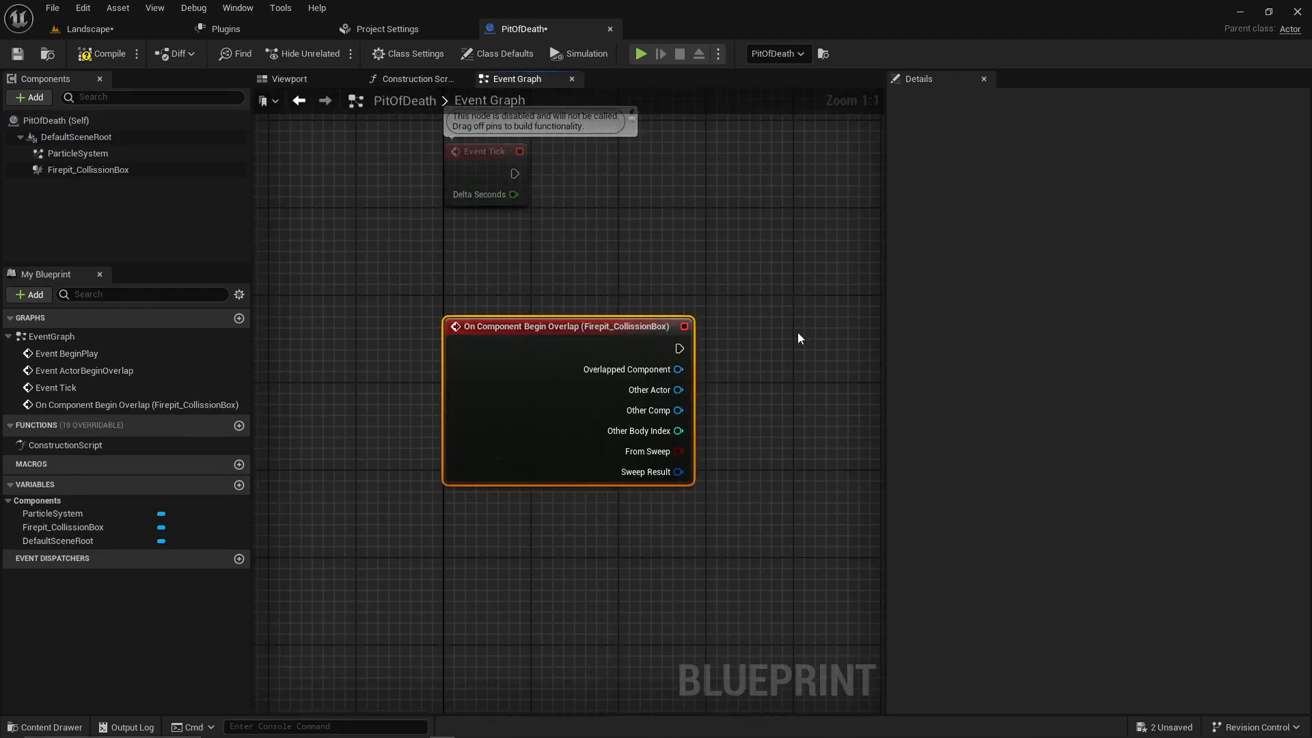
right_drag(796, 337, 671, 505)
scroll(637, 386, down, 3)
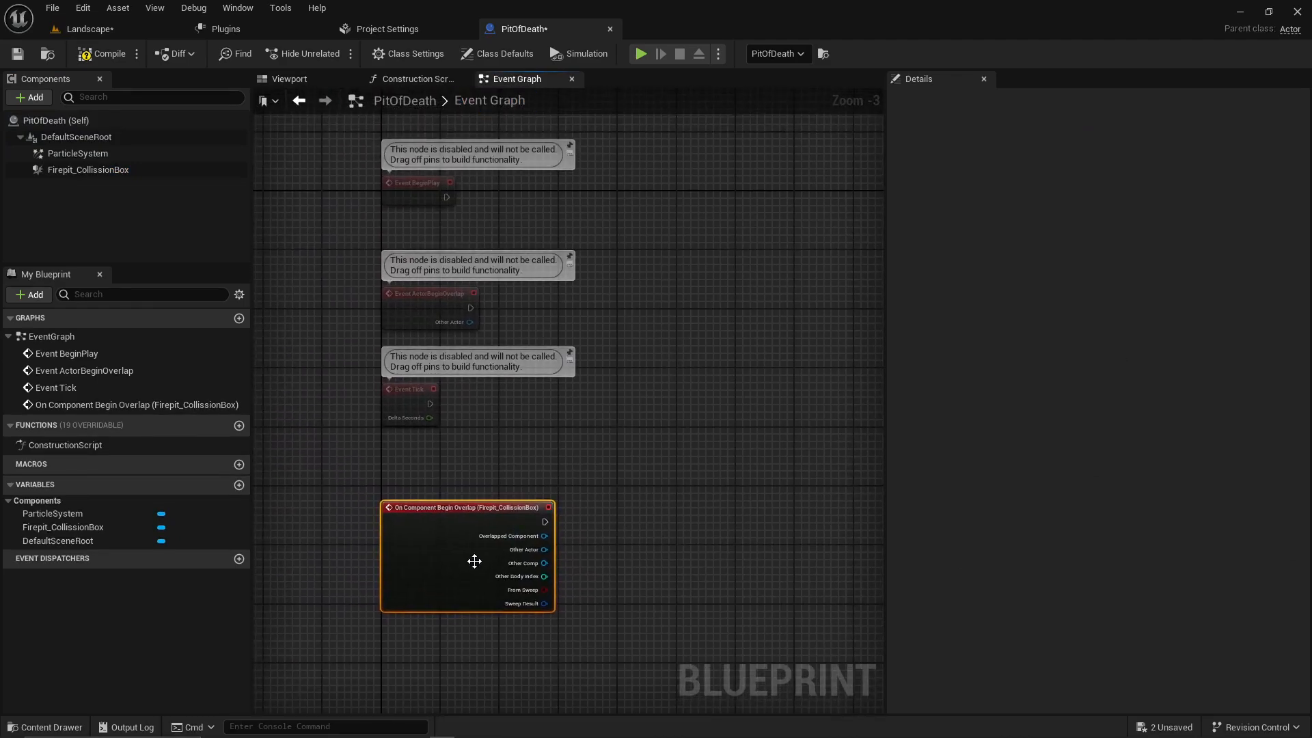
scroll(455, 543, up, 1)
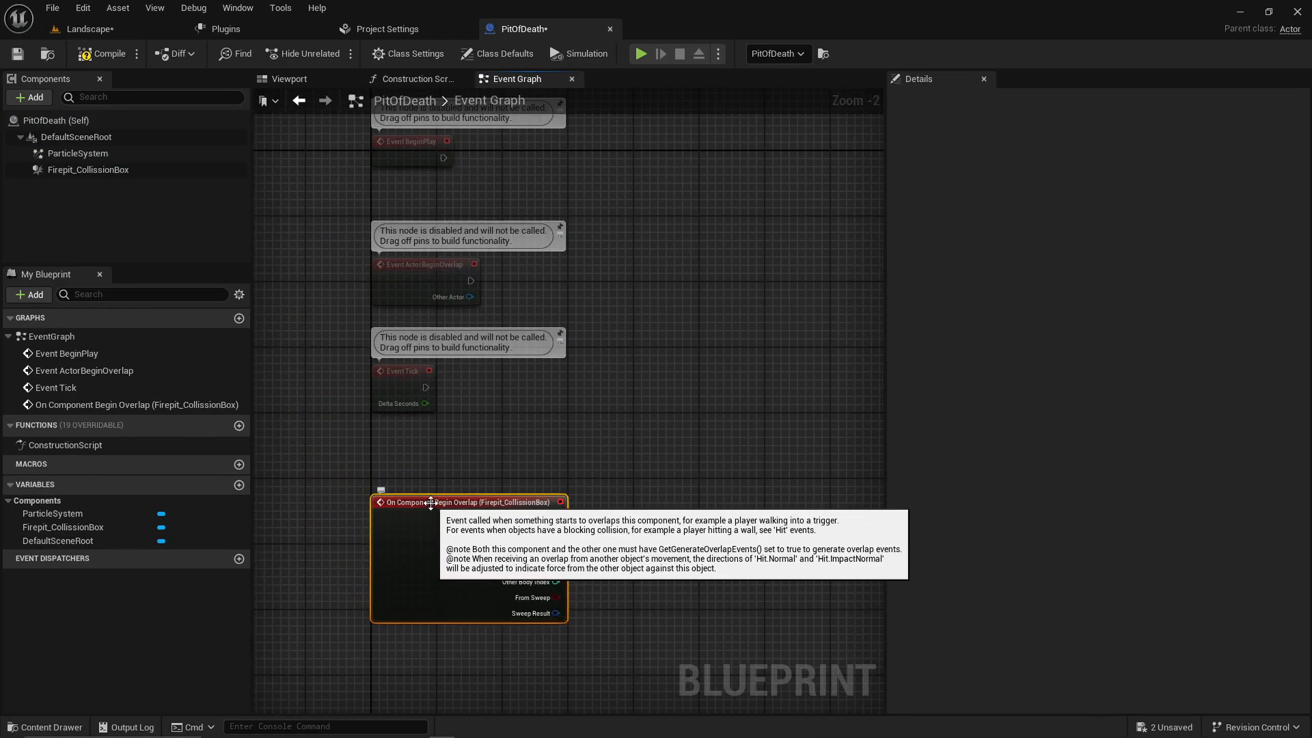
right_drag(664, 445, 633, 398)
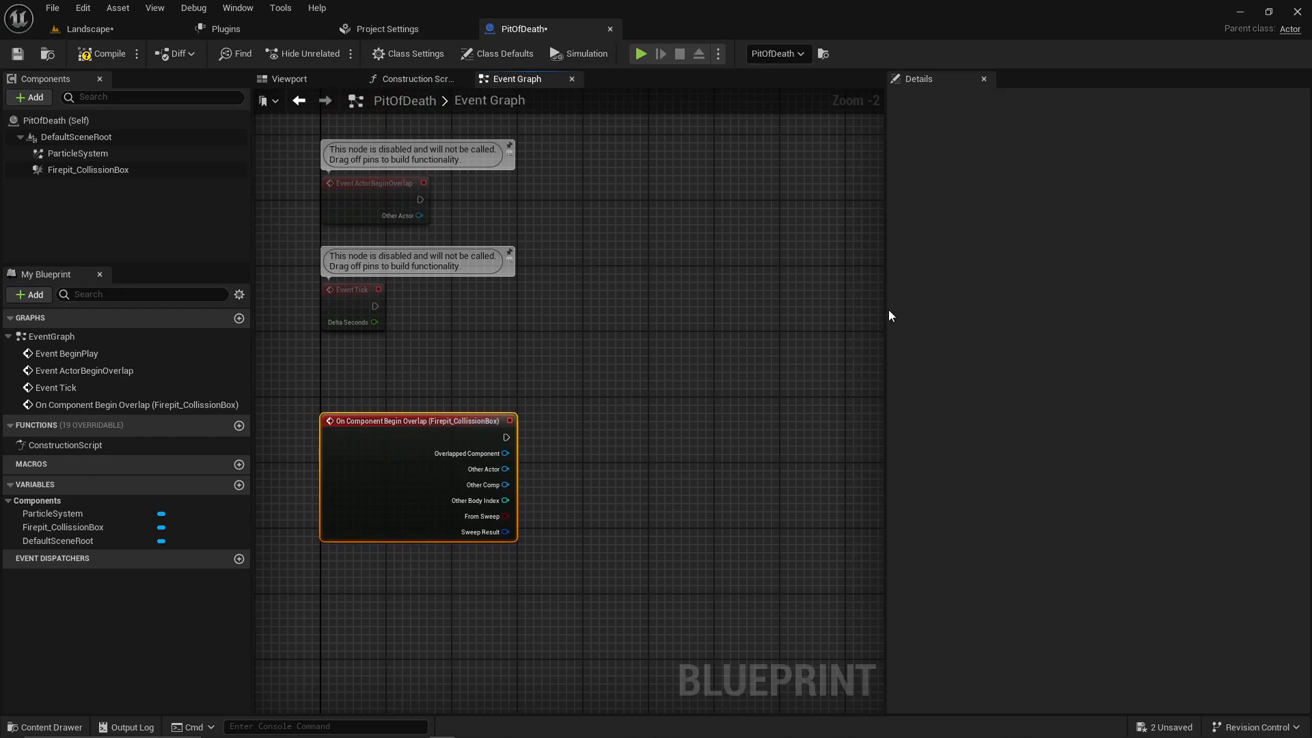
drag(888, 311, 998, 308)
right_drag(573, 416, 650, 447)
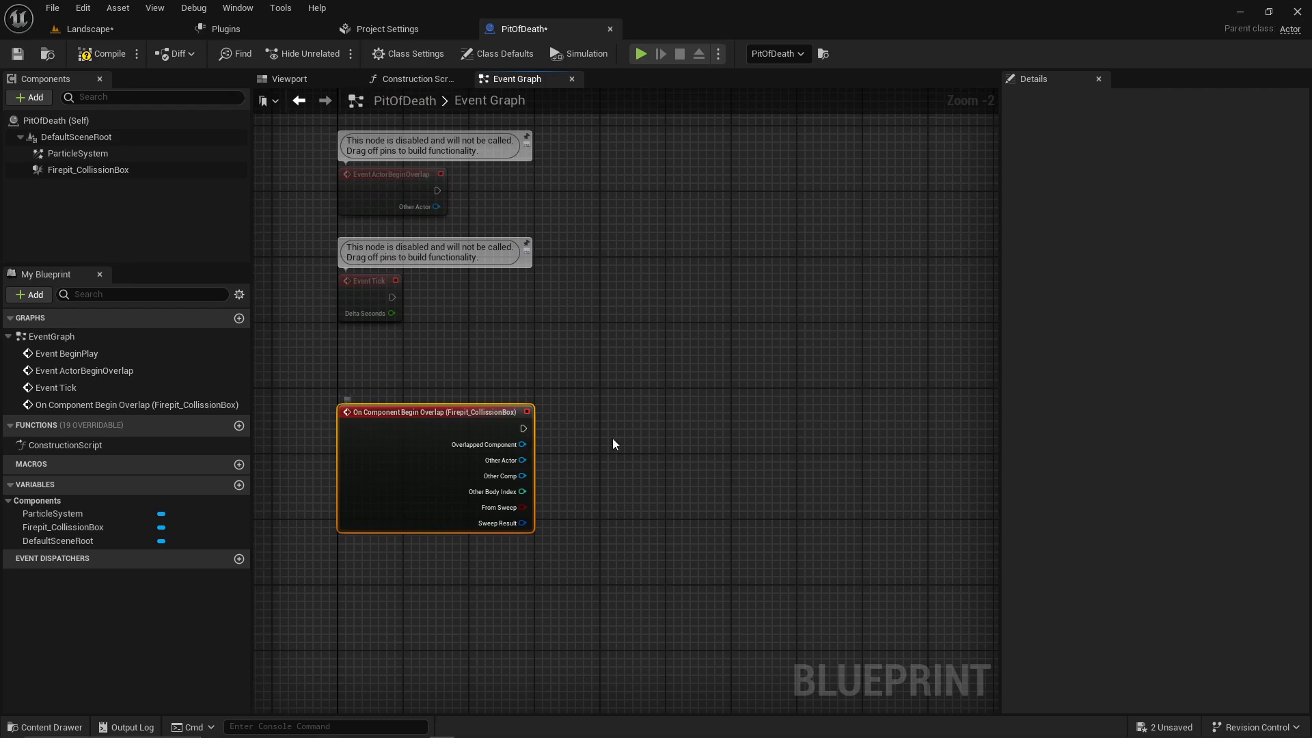
Step: Add a Print String node wired to the execution output of the Firepit_CollissionBox overlap event, and place it closer to the event
scroll(538, 428, up, 1)
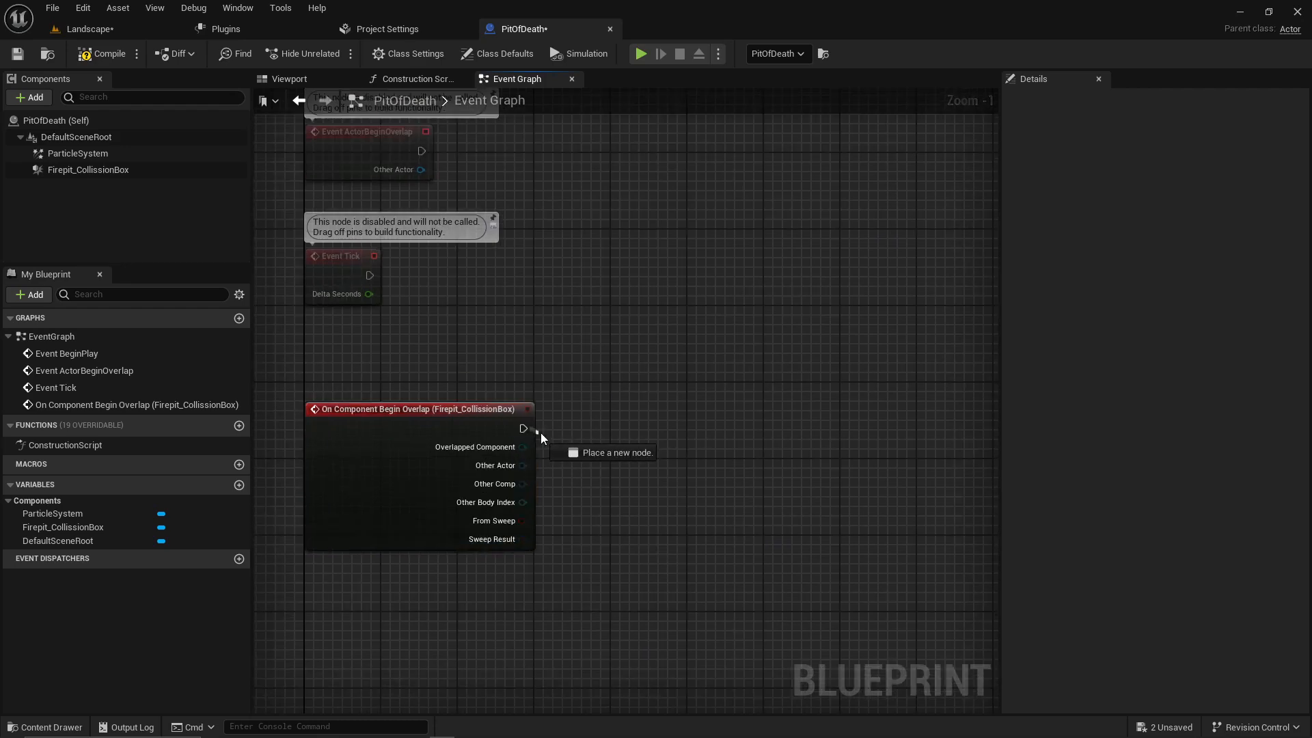
drag(748, 455, 805, 450)
drag(809, 449, 814, 447)
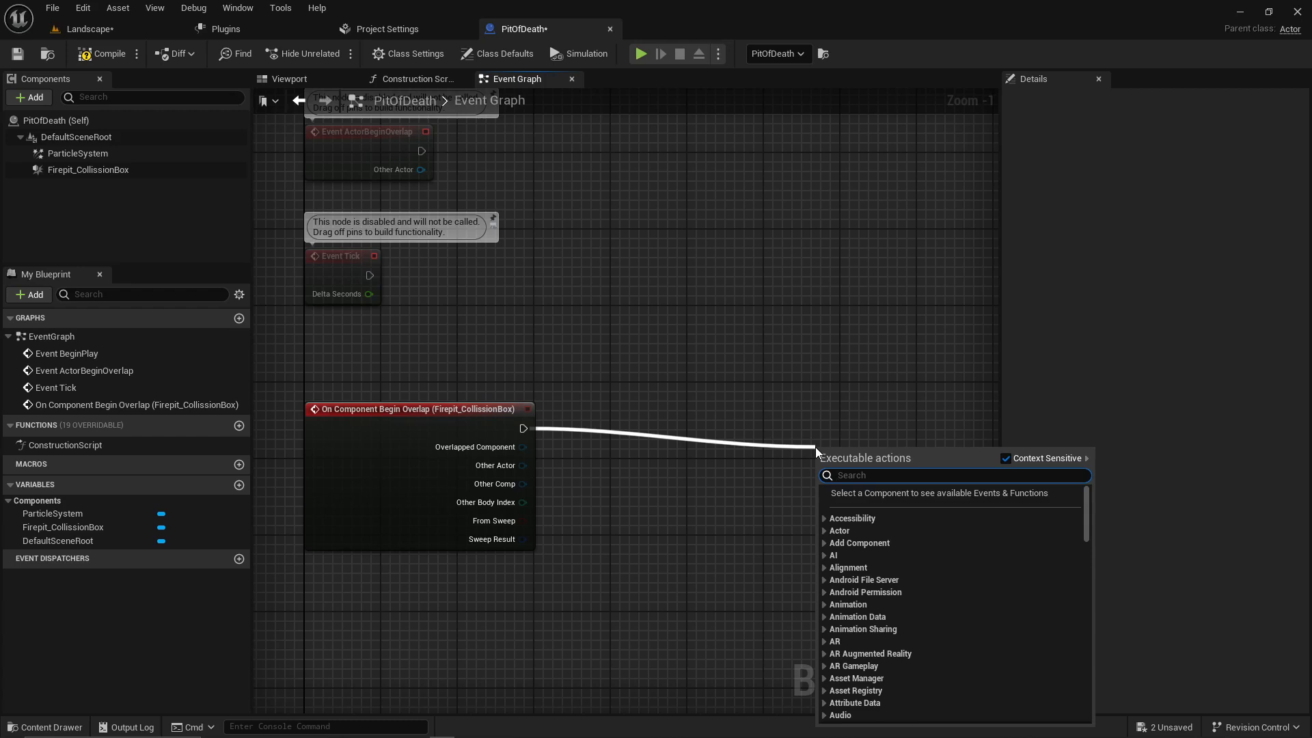
text(print)
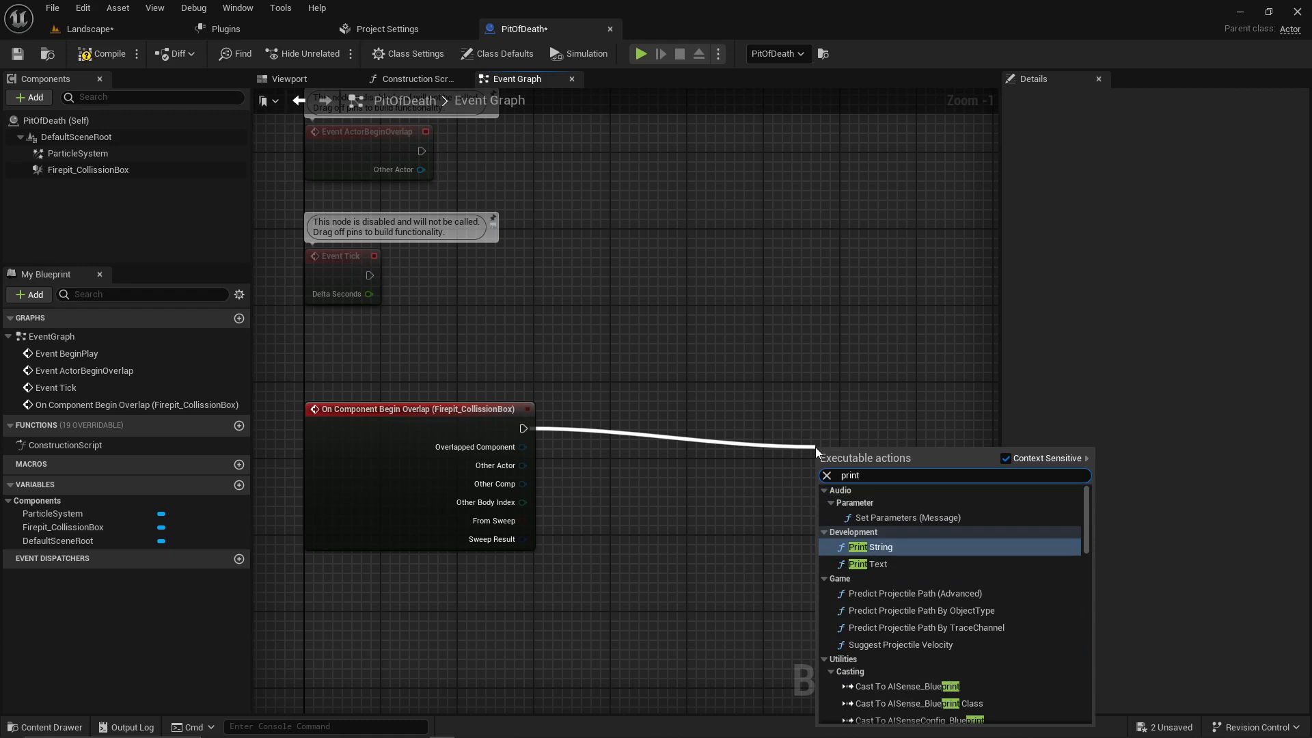
key(Return)
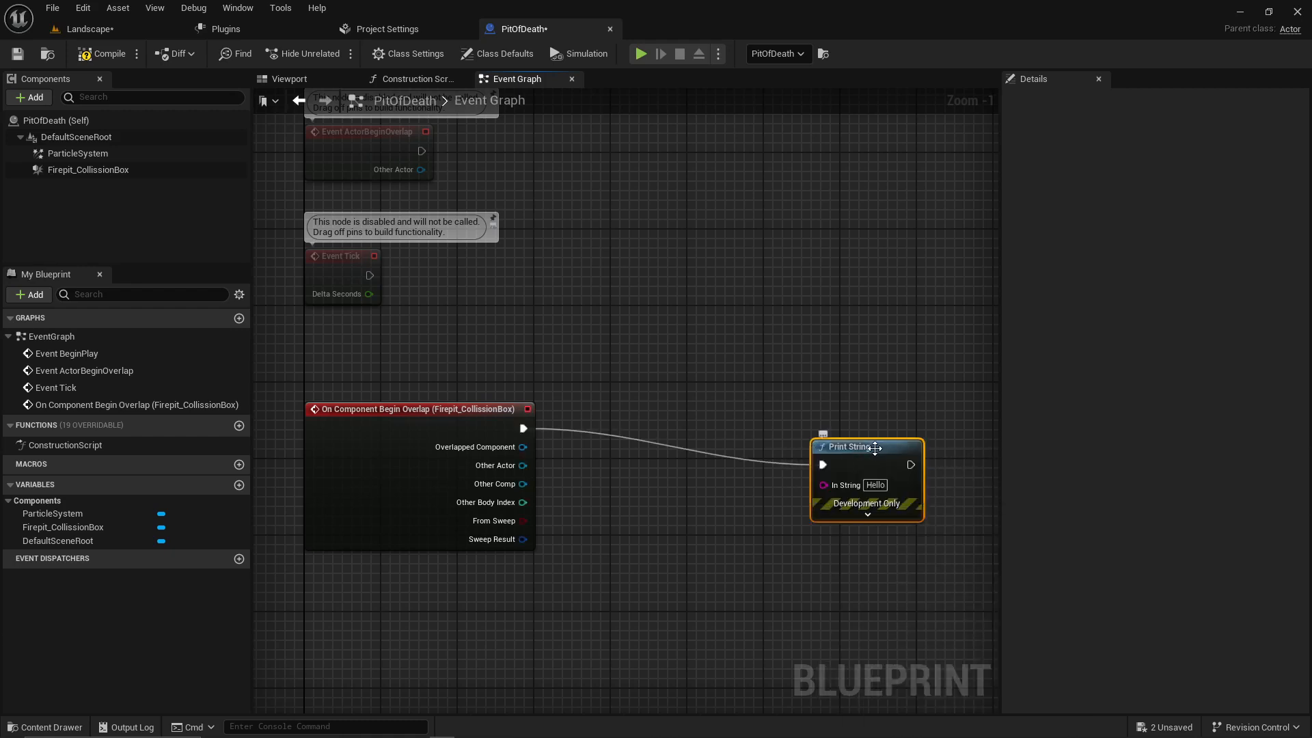
drag(875, 448, 763, 424)
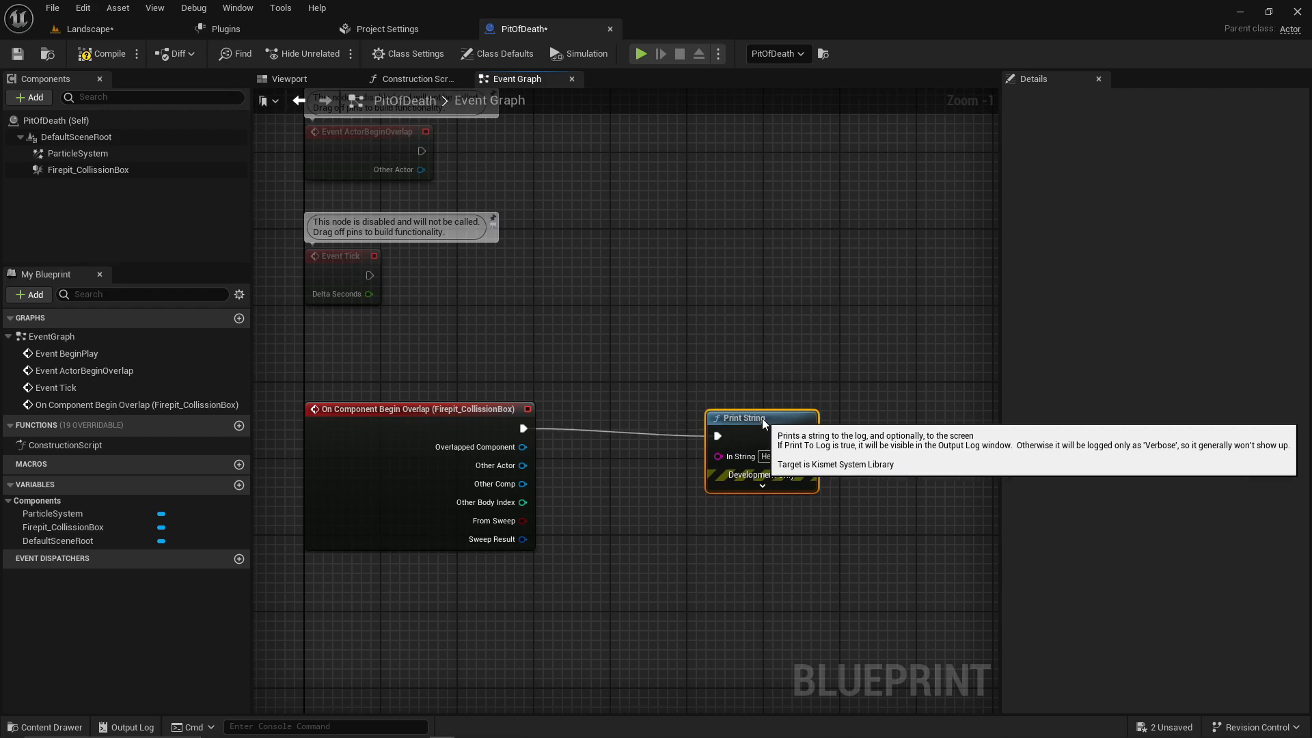
Step: Set the Print String node's In String to Burning and shift the node slightly closer to the overlap event
click(772, 457)
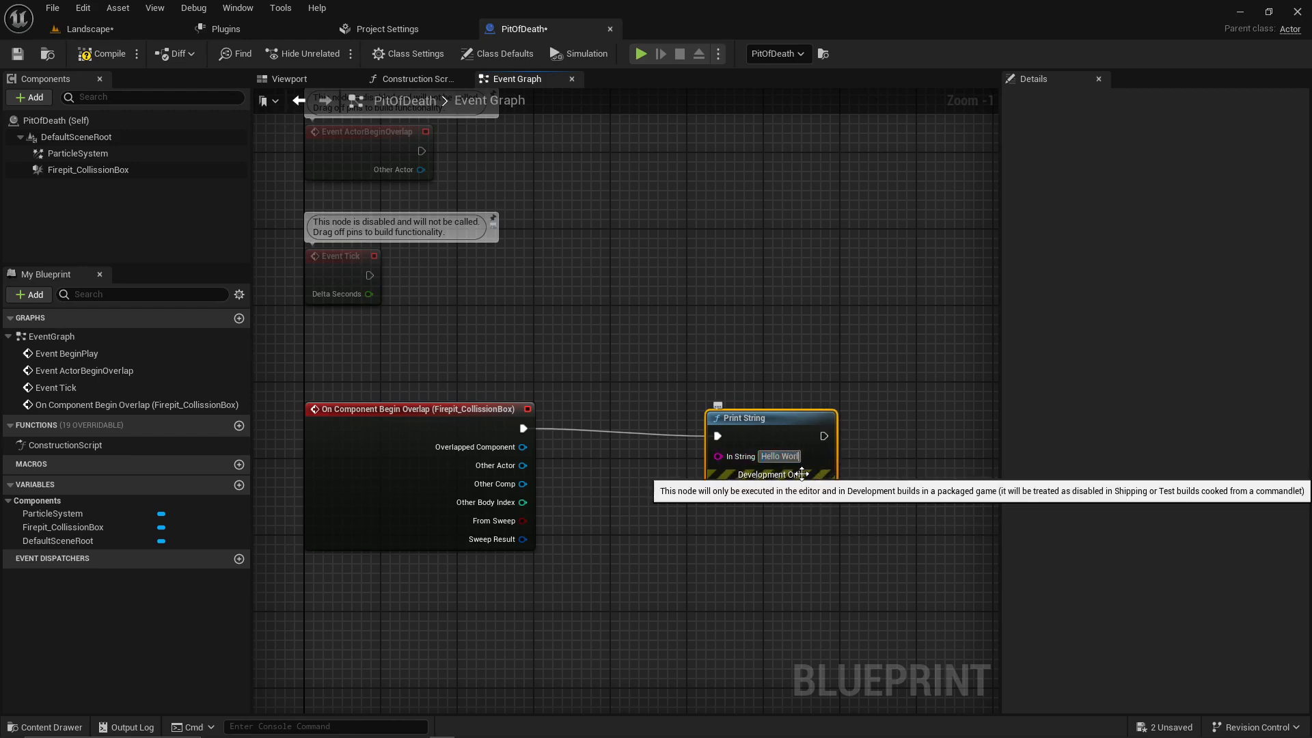
key(BackSpace)
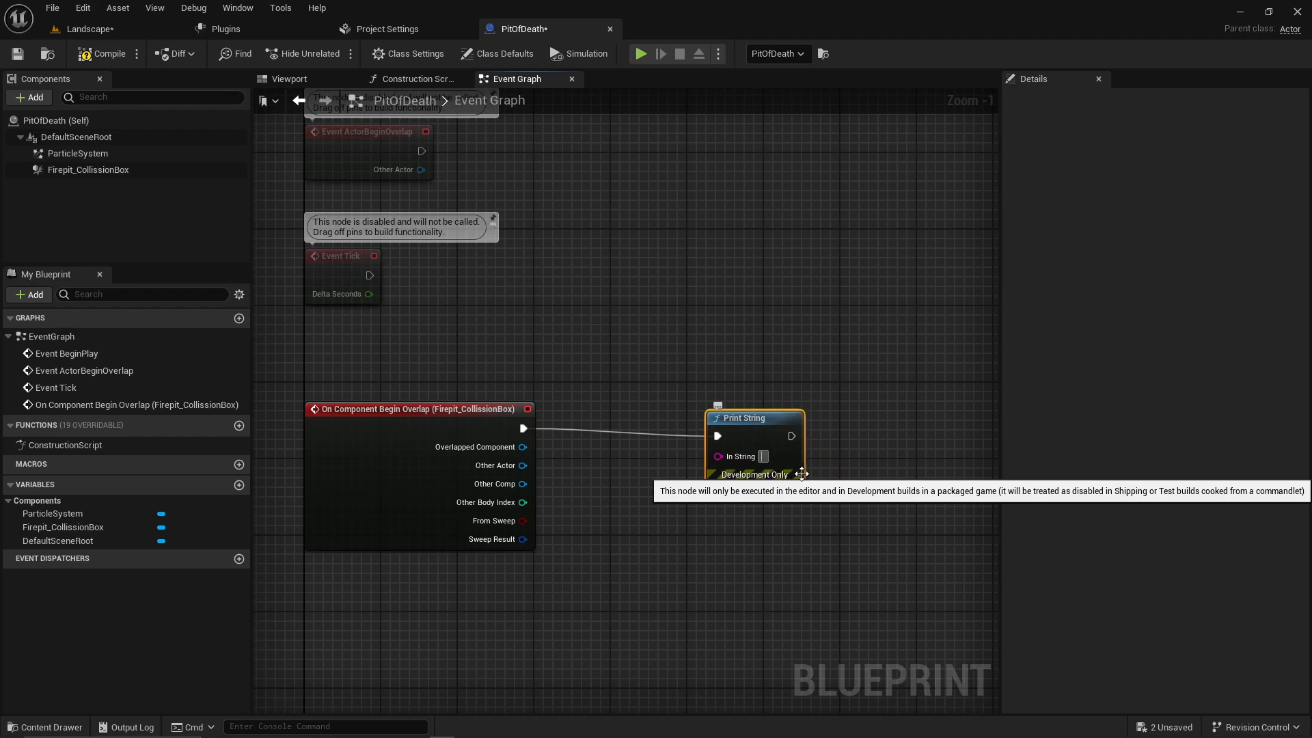
text(Burning)
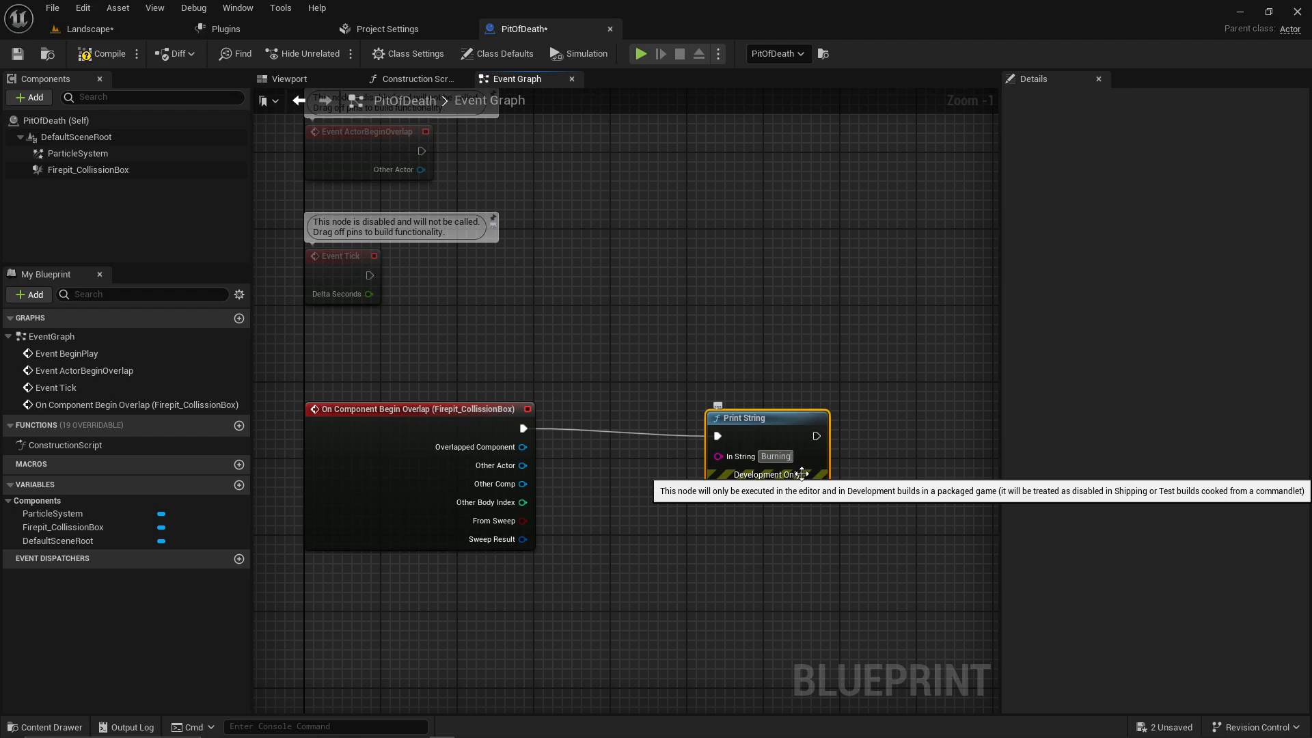
drag(779, 422, 750, 423)
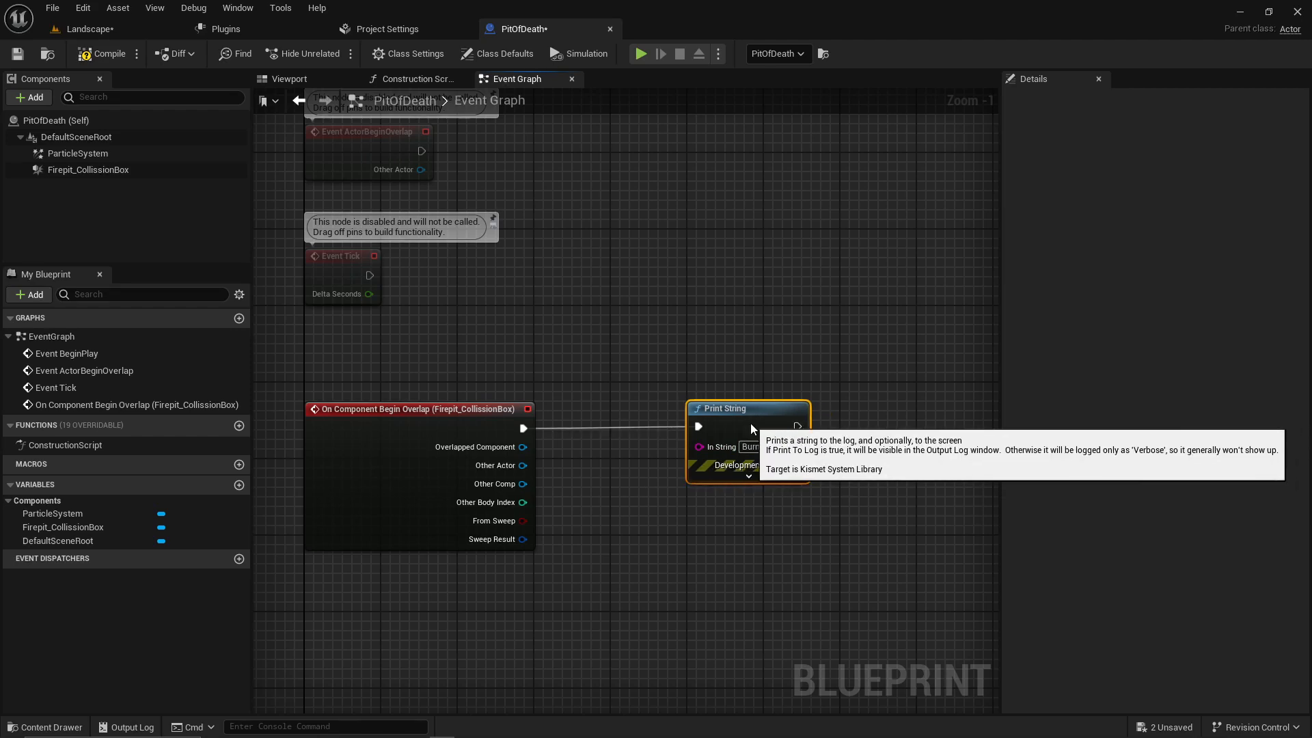
click(739, 486)
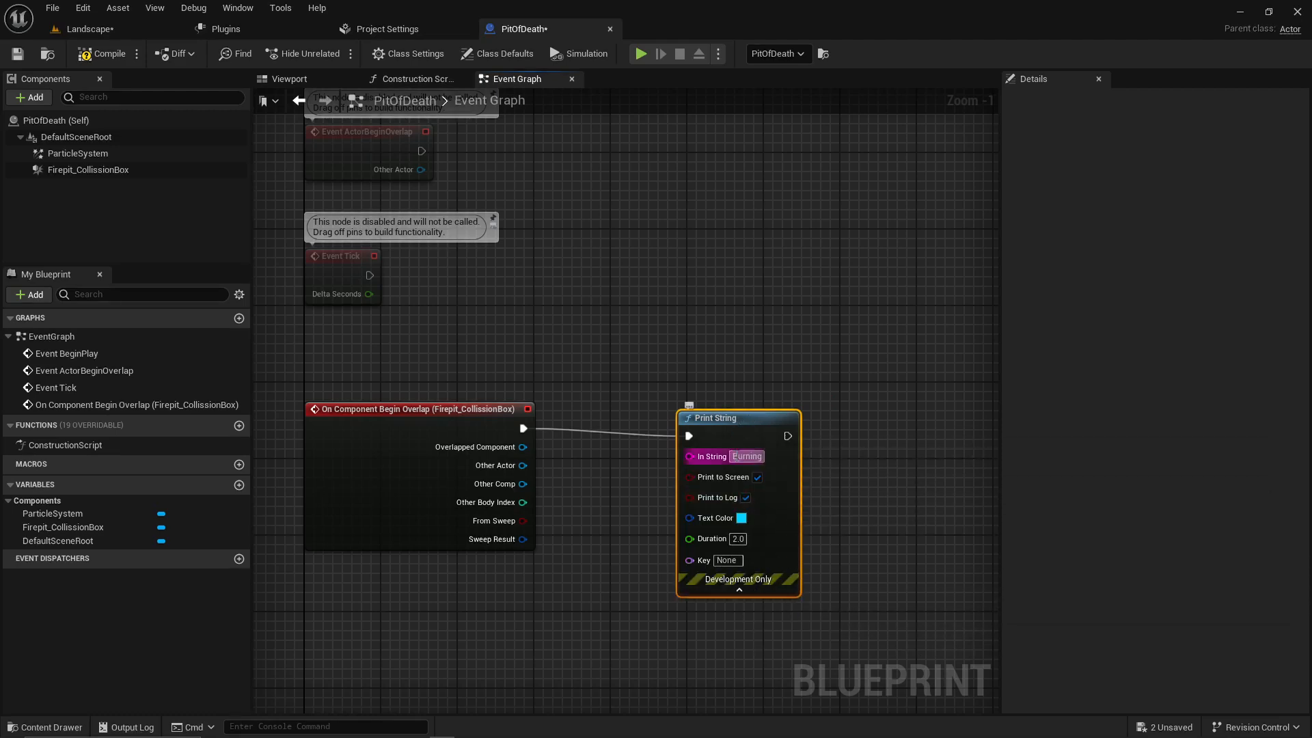
click(750, 590)
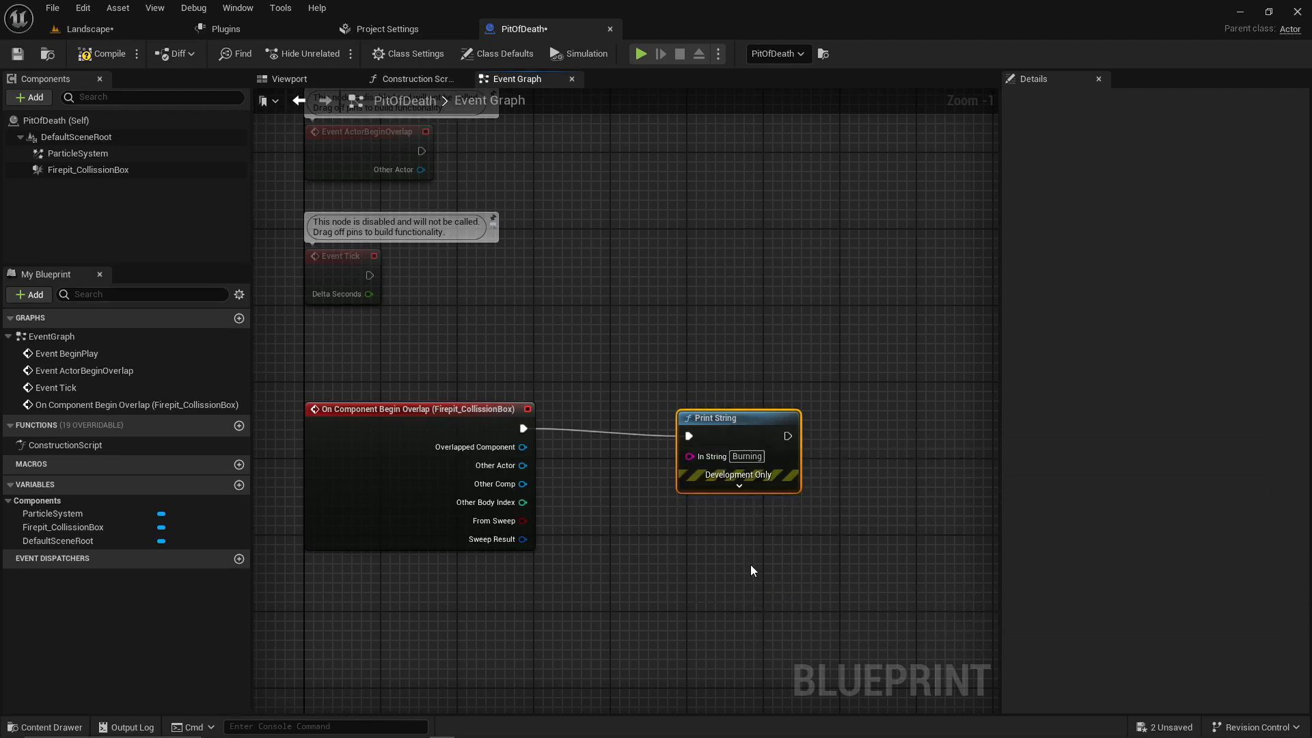
Step: Give the Print String node an orange-red text color (hex sRGB FF3E00FF) and a duration of 4.0, and align it with the overlap event
click(743, 486)
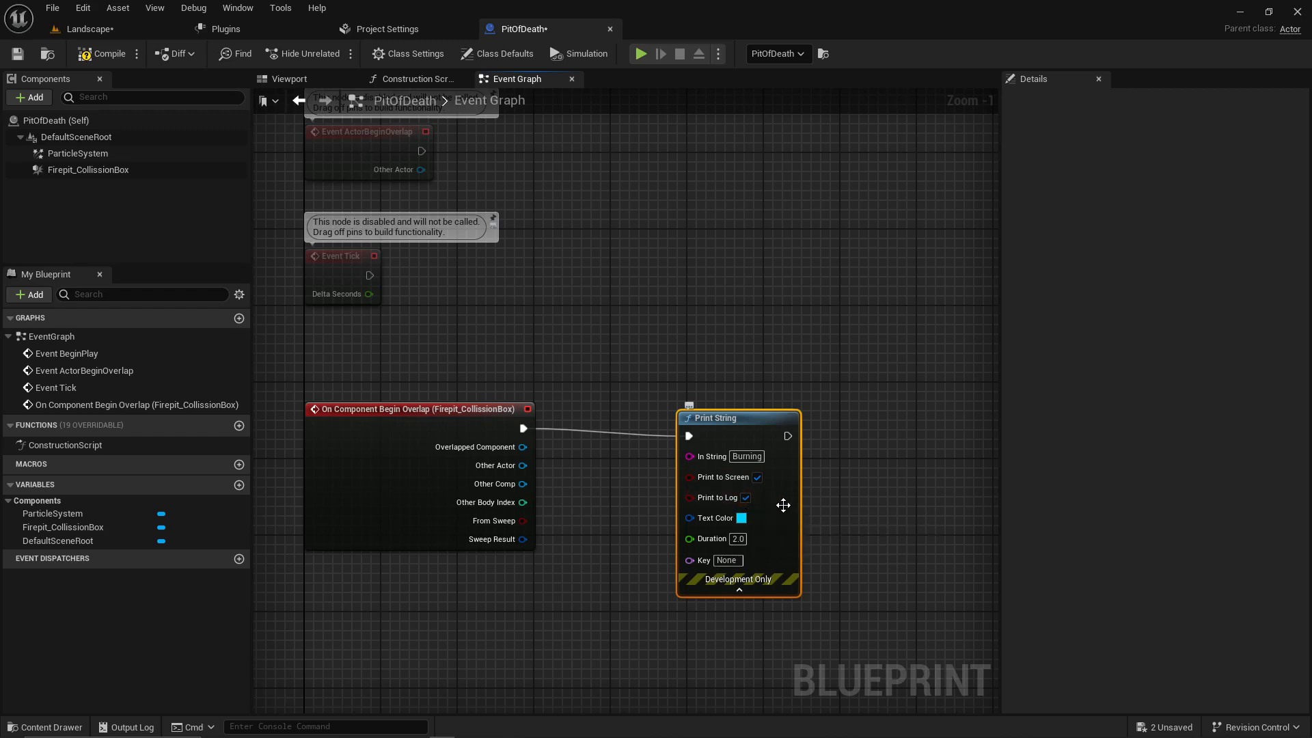
click(741, 518)
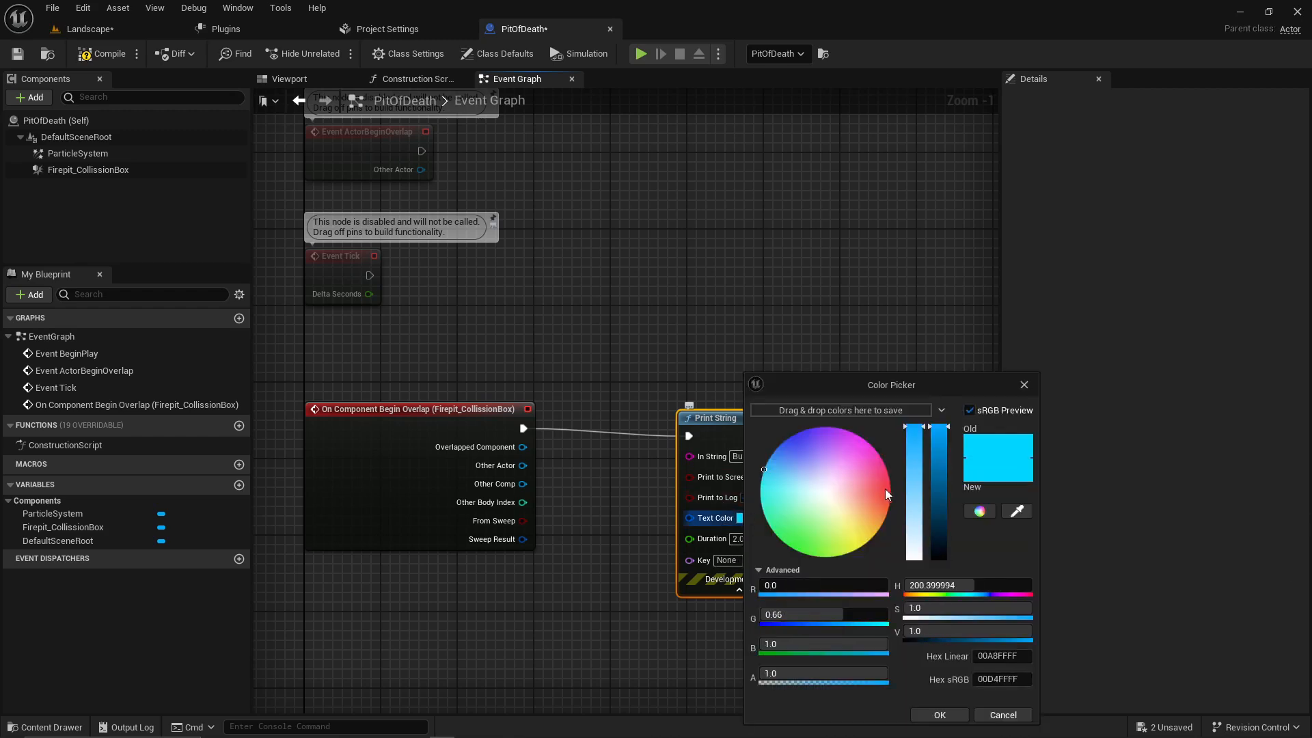
click(867, 497)
drag(867, 498, 991, 511)
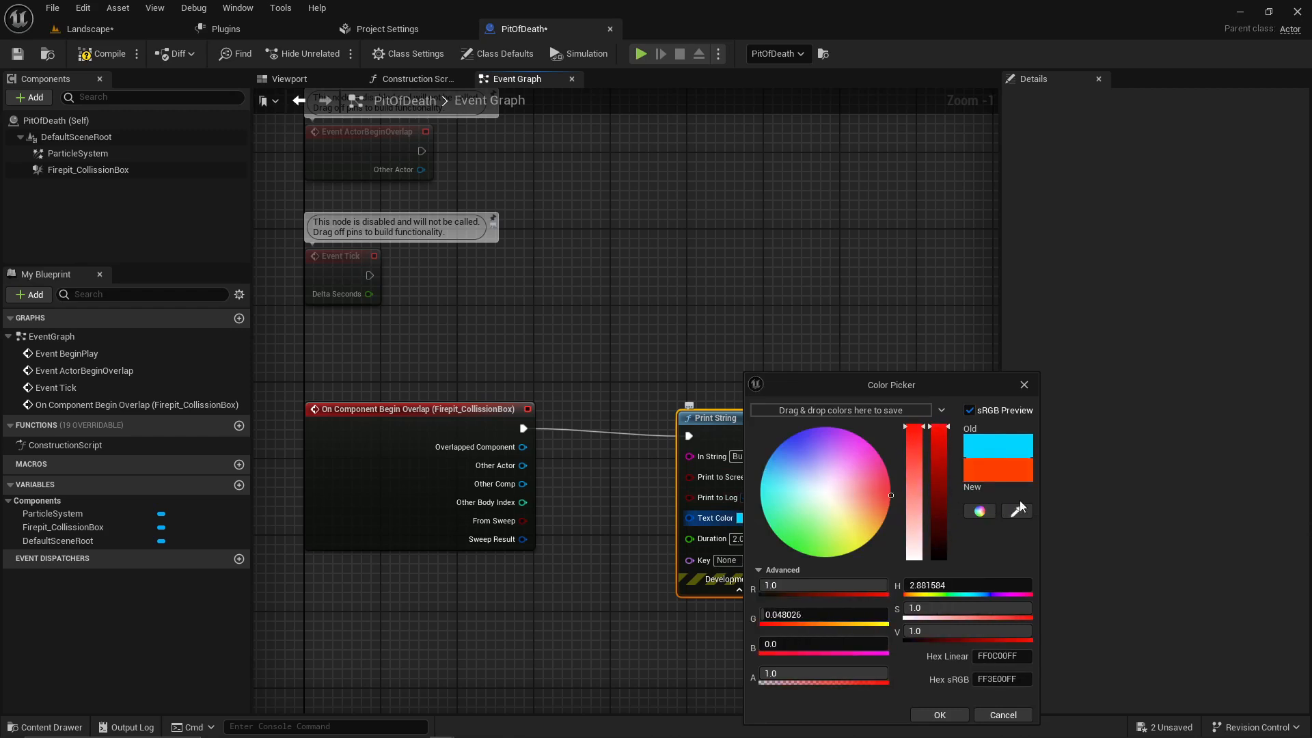
click(939, 714)
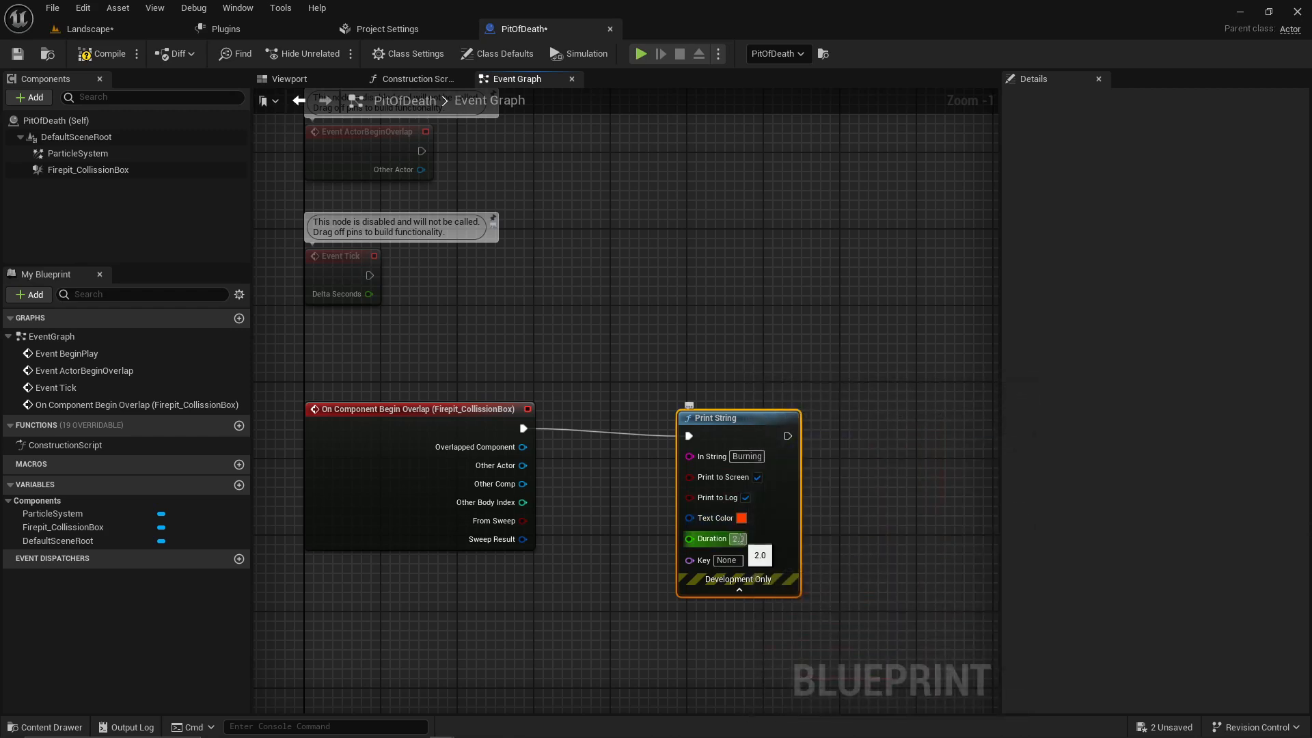
click(738, 539)
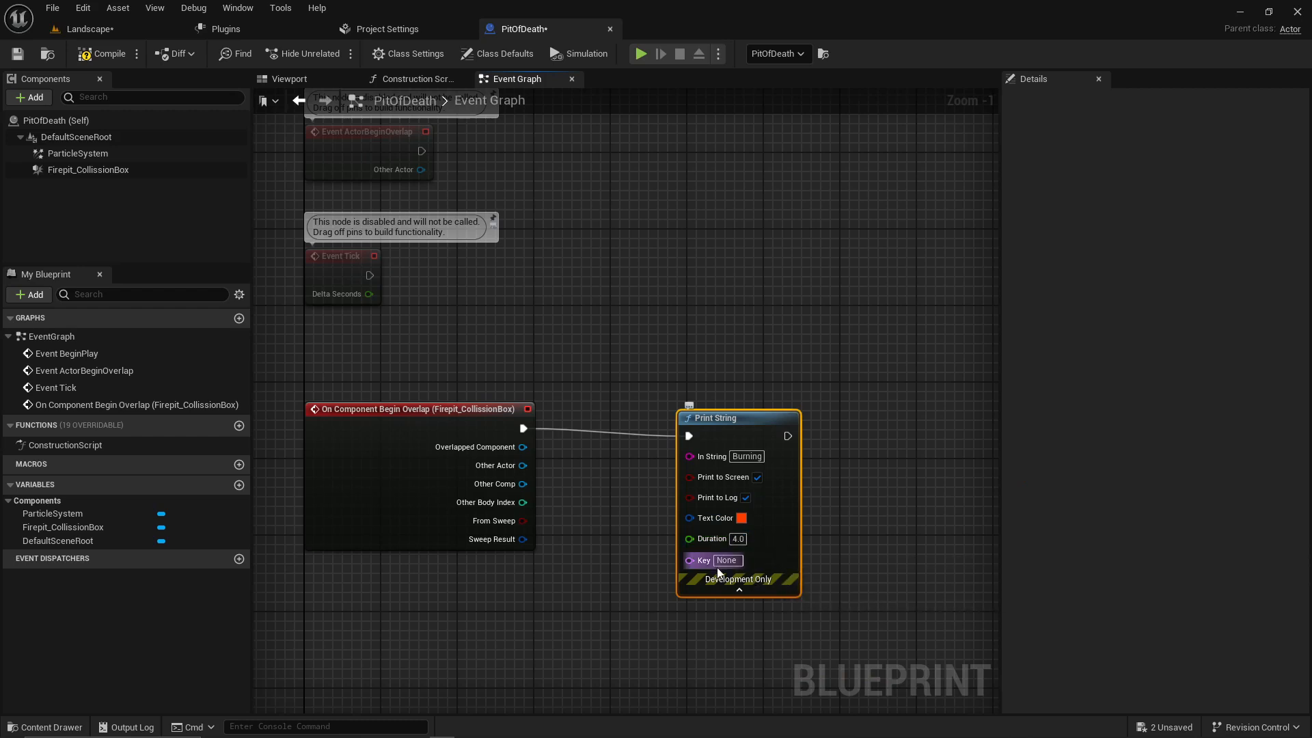
right_drag(843, 522, 875, 502)
drag(754, 420, 735, 417)
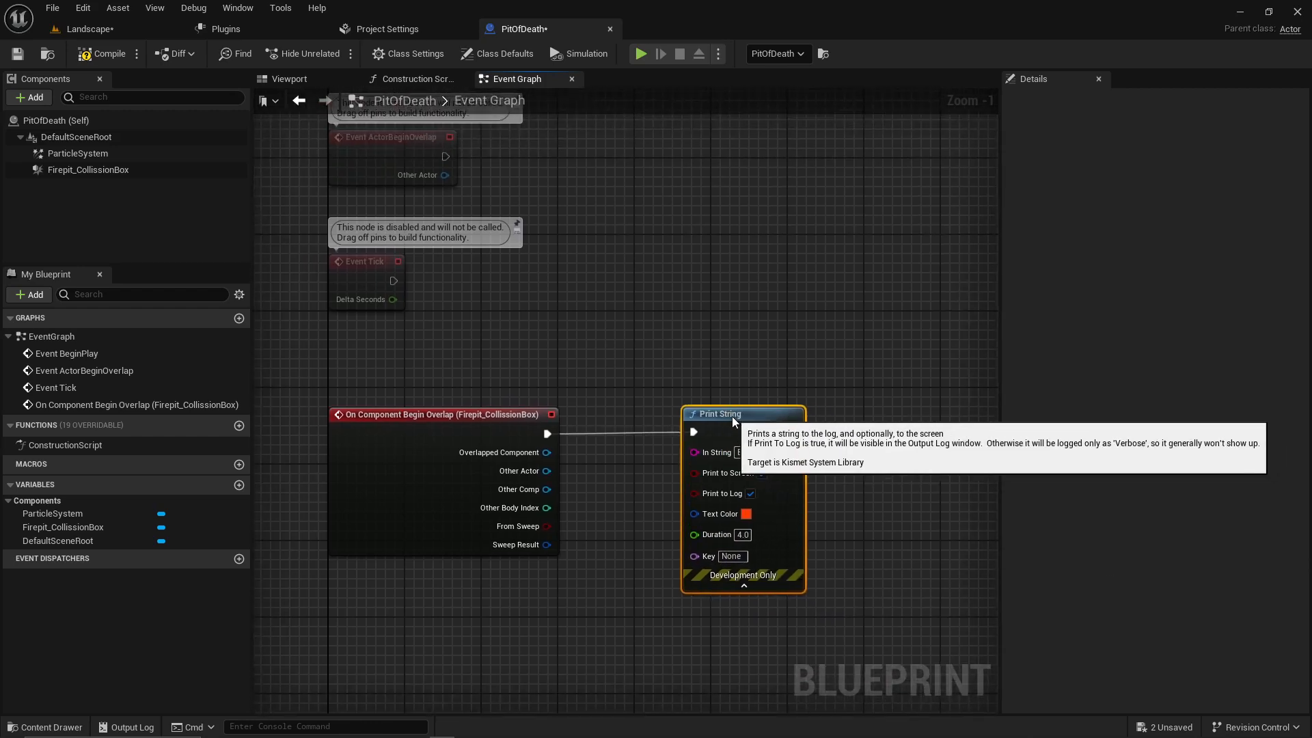
Step: Compile and save the PitOfDeath blueprint, and return to the Landscape level
click(102, 54)
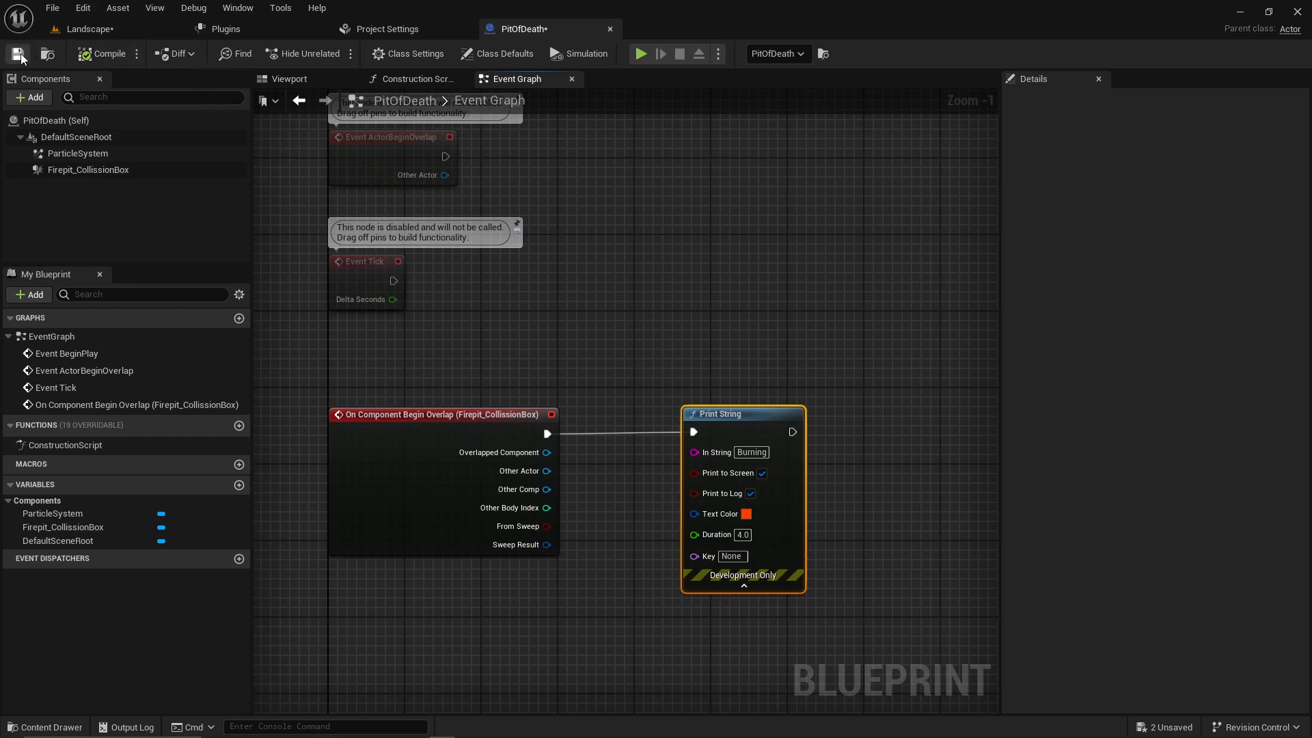
click(18, 54)
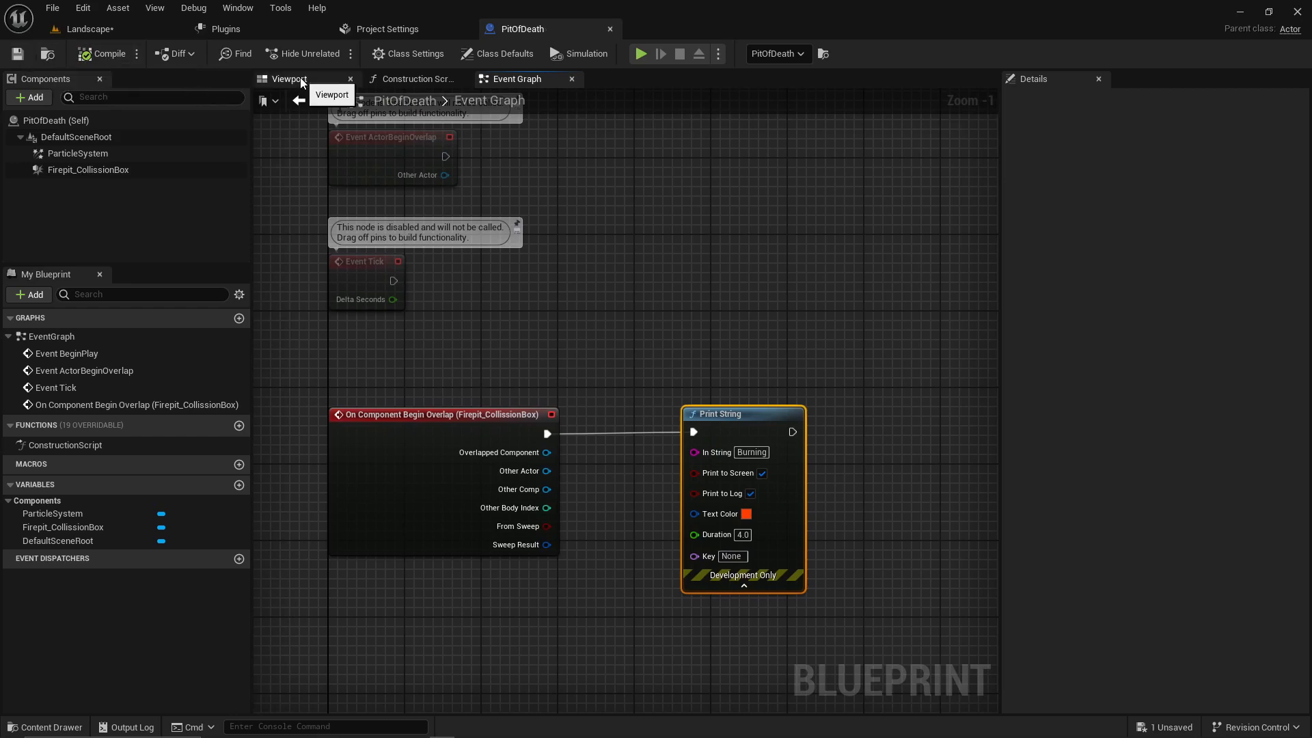
click(91, 31)
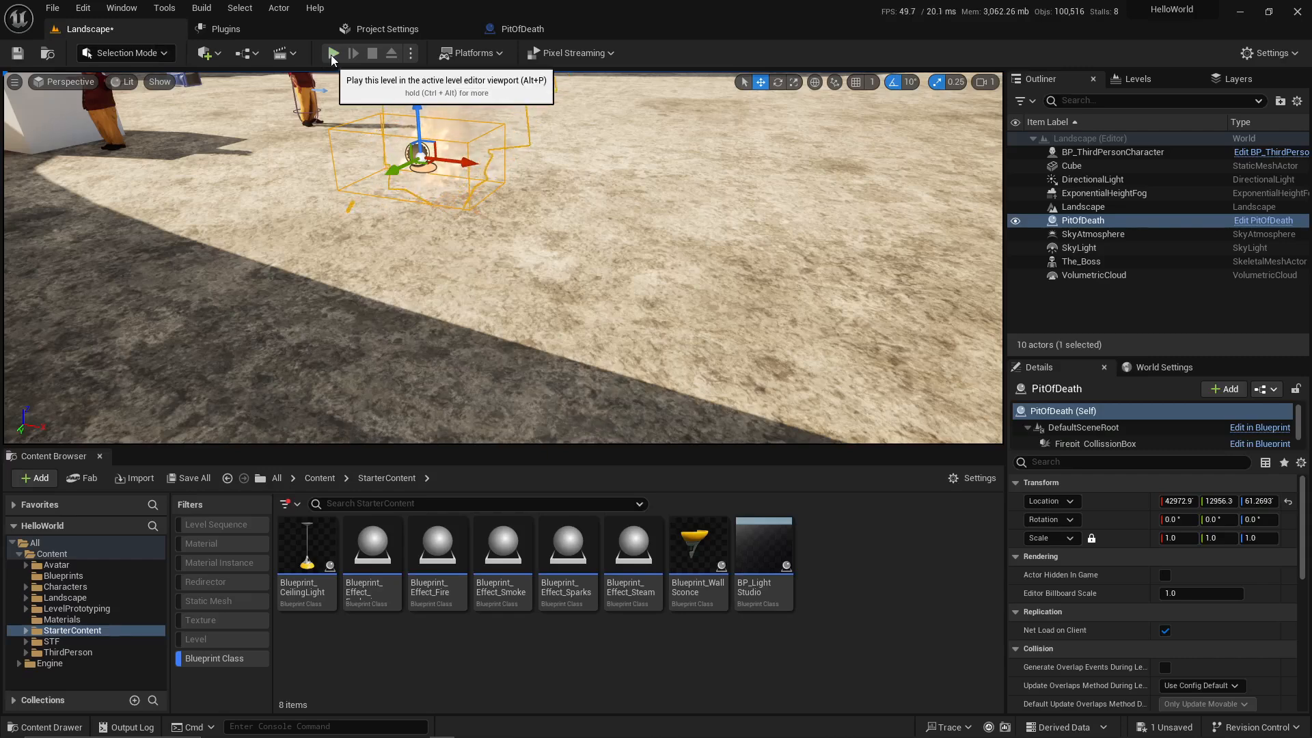
Step: Play-test the Burning message by walking the character in and out of the fire pit, end play, and return to the PitOfDeath event graph
click(333, 53)
click(589, 223)
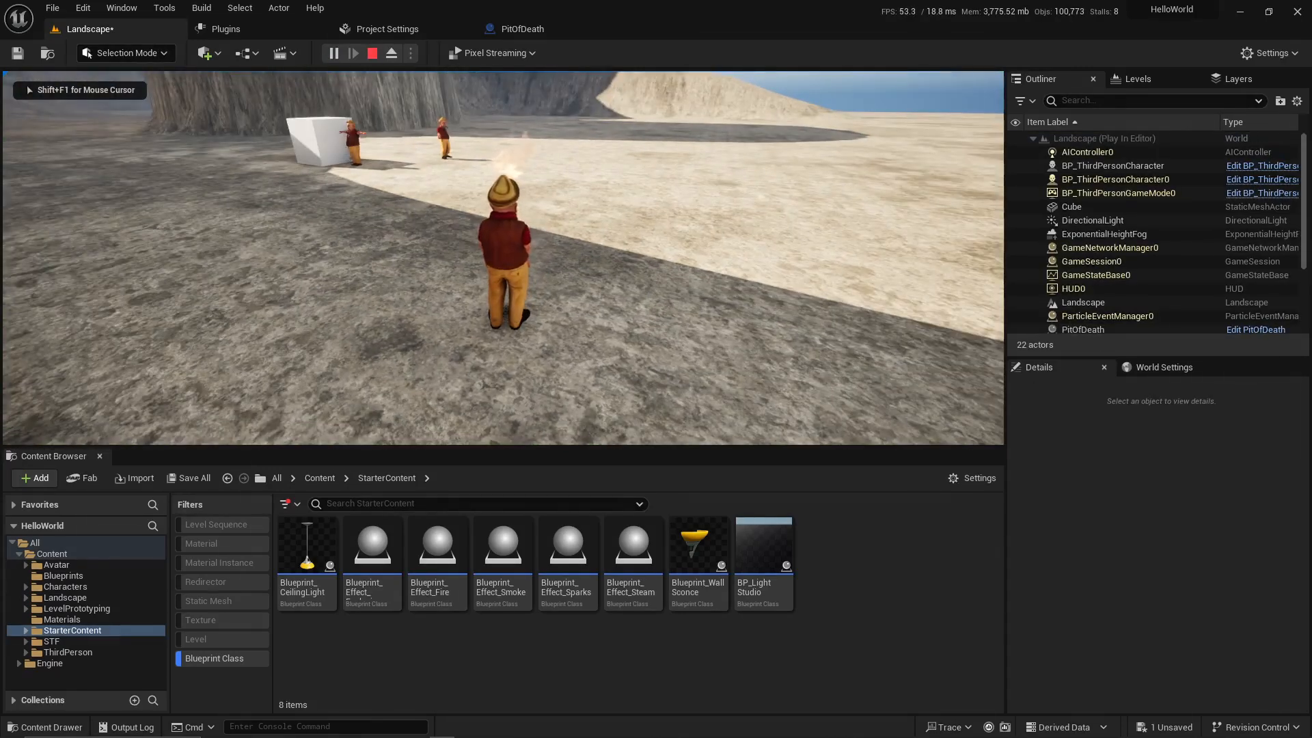
key(w)
key(w)
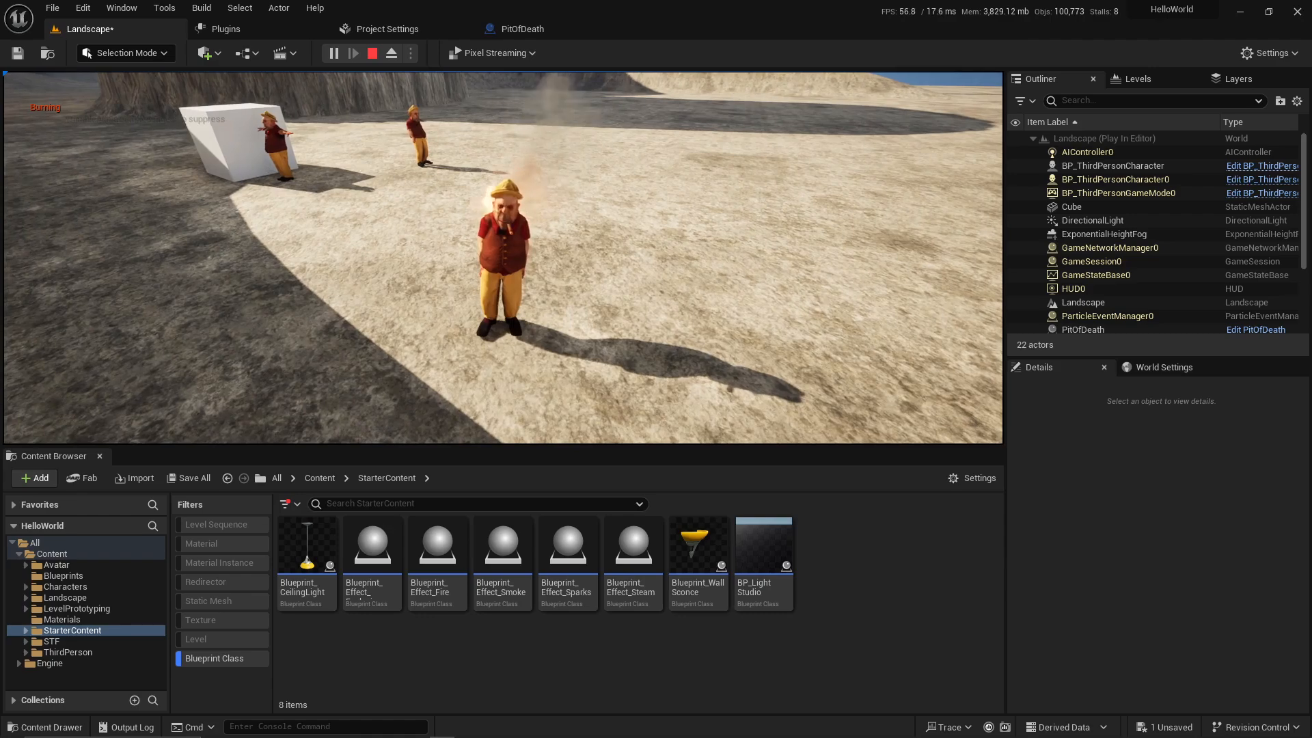
key(w)
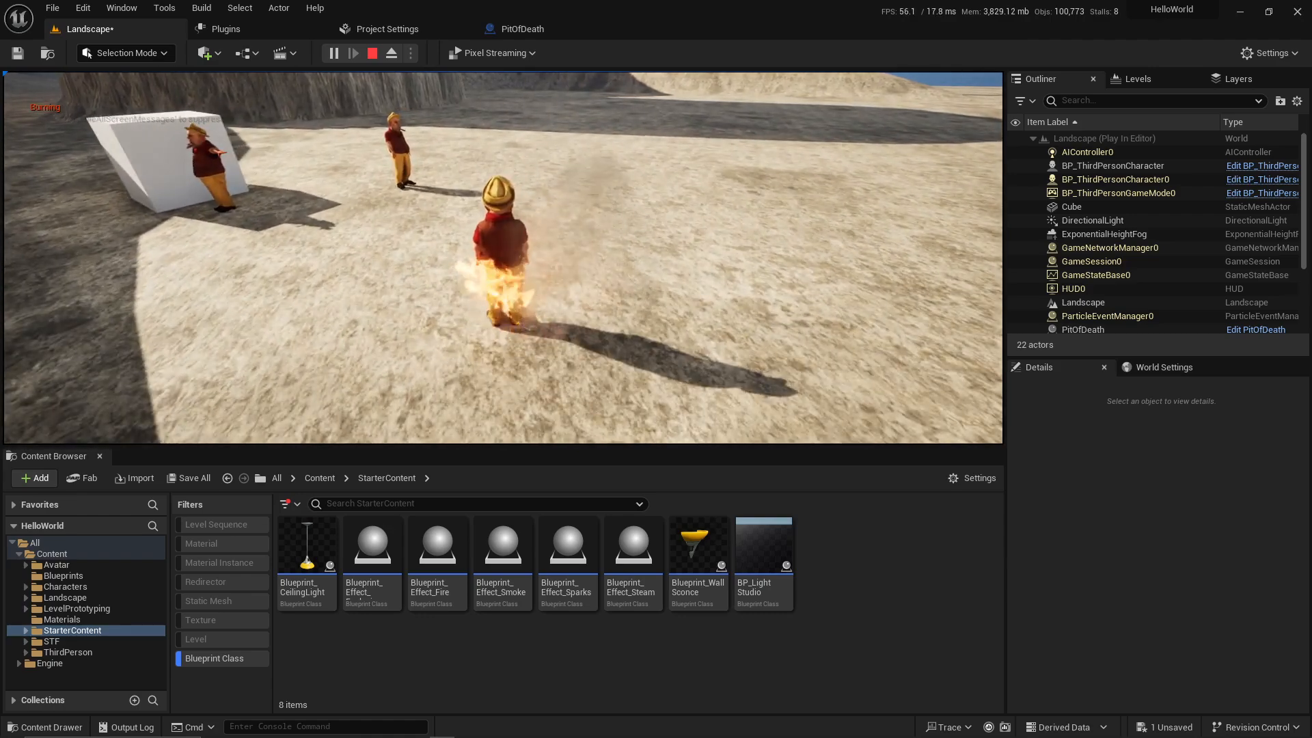
key(s)
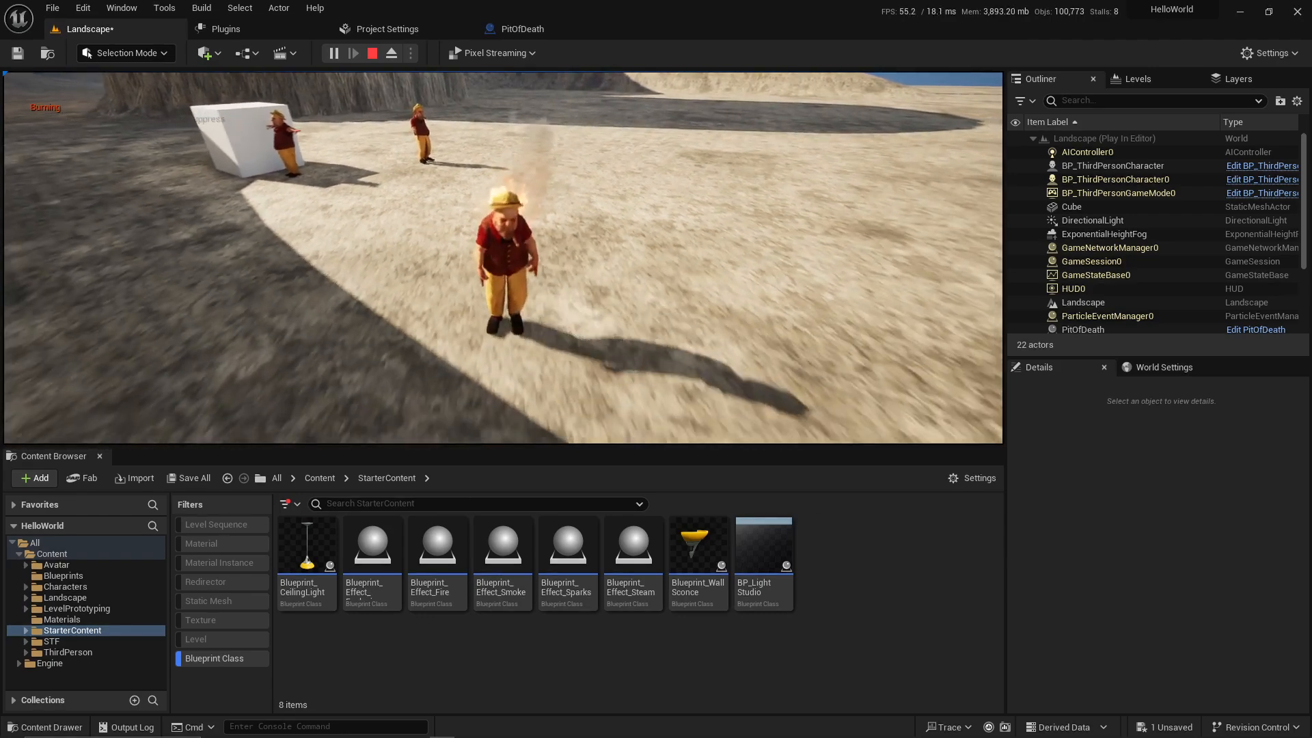
key(w)
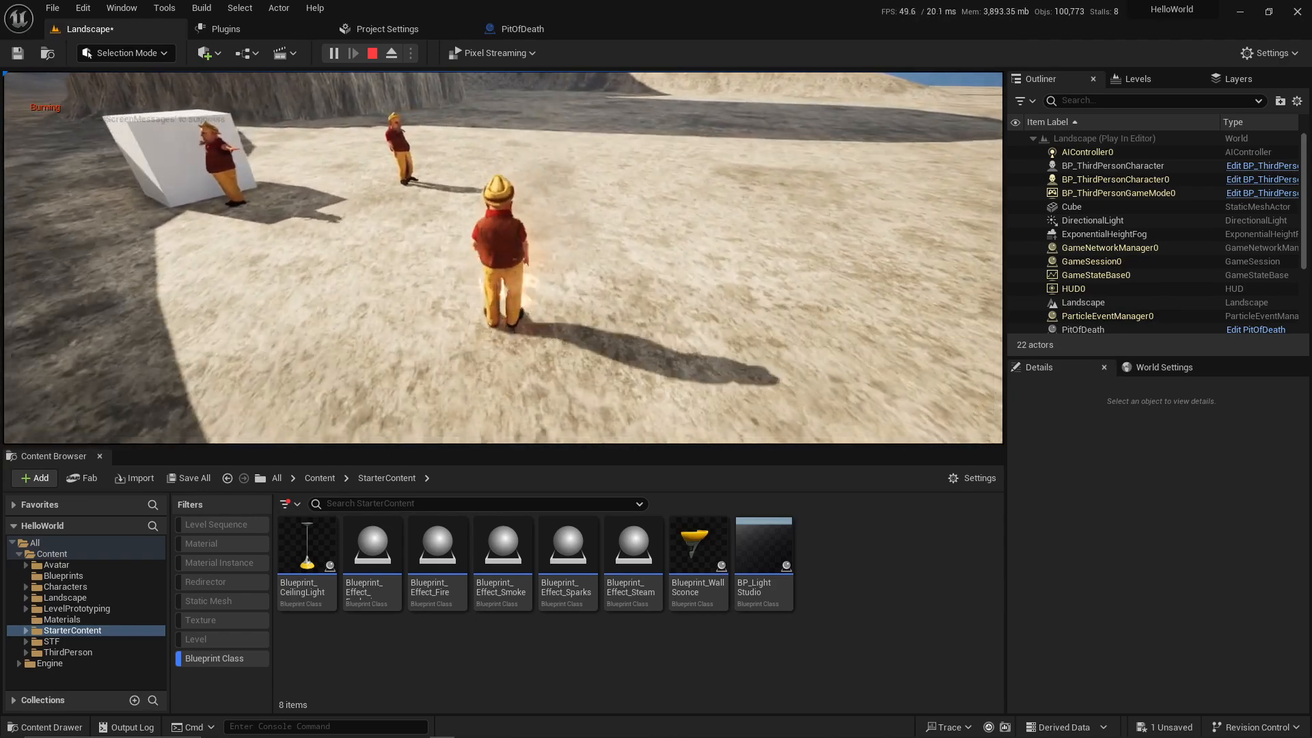
key(s)
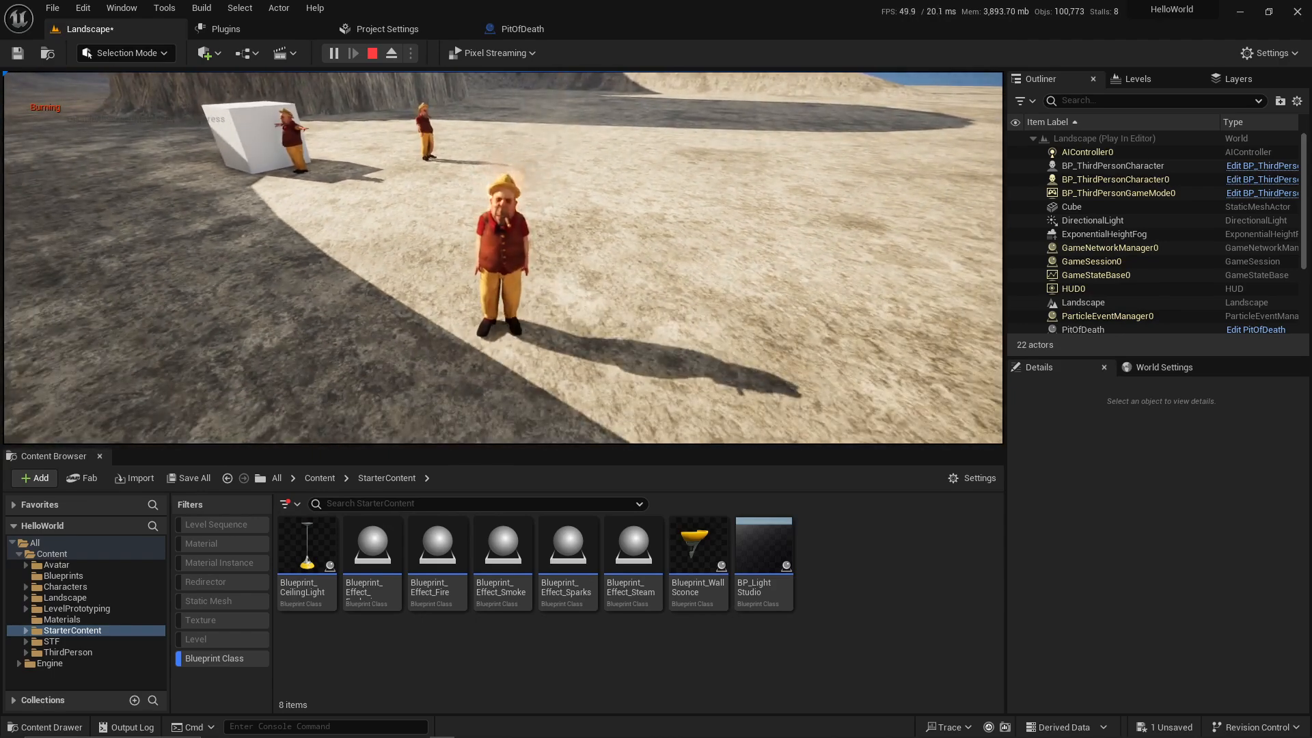
key(w)
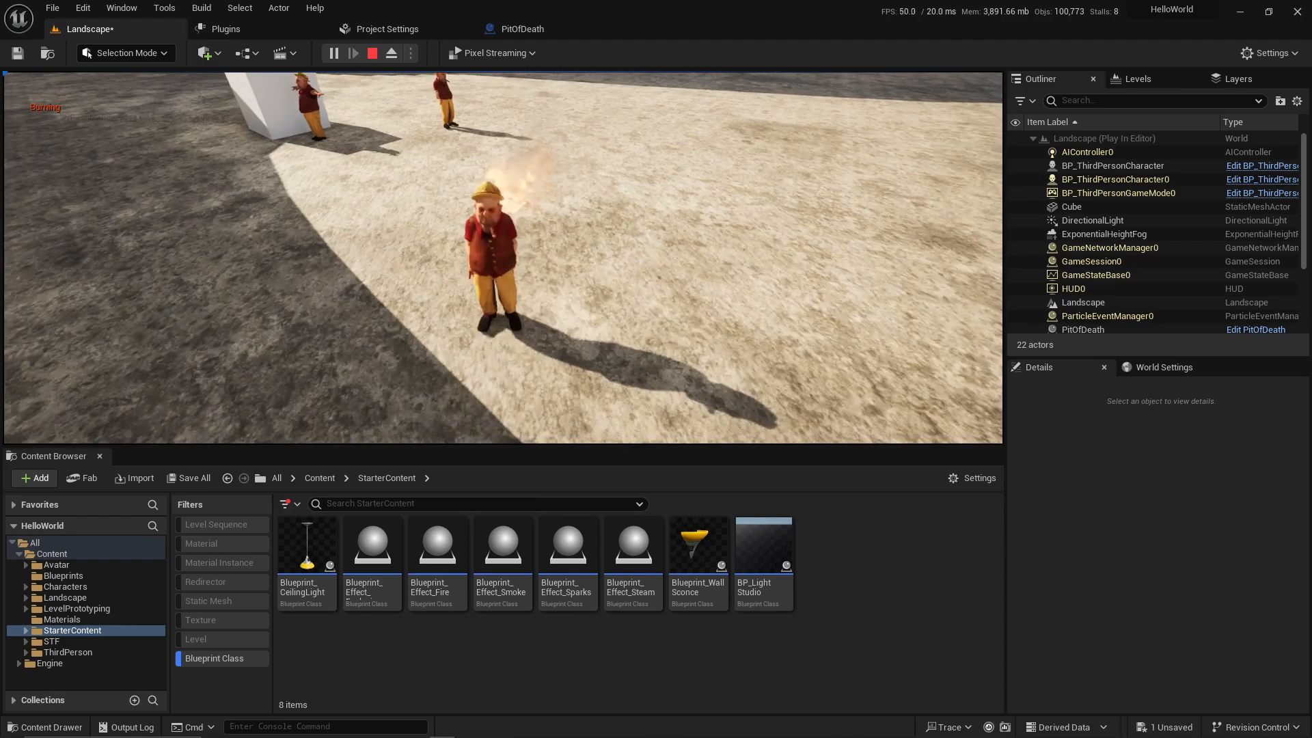
key(d)
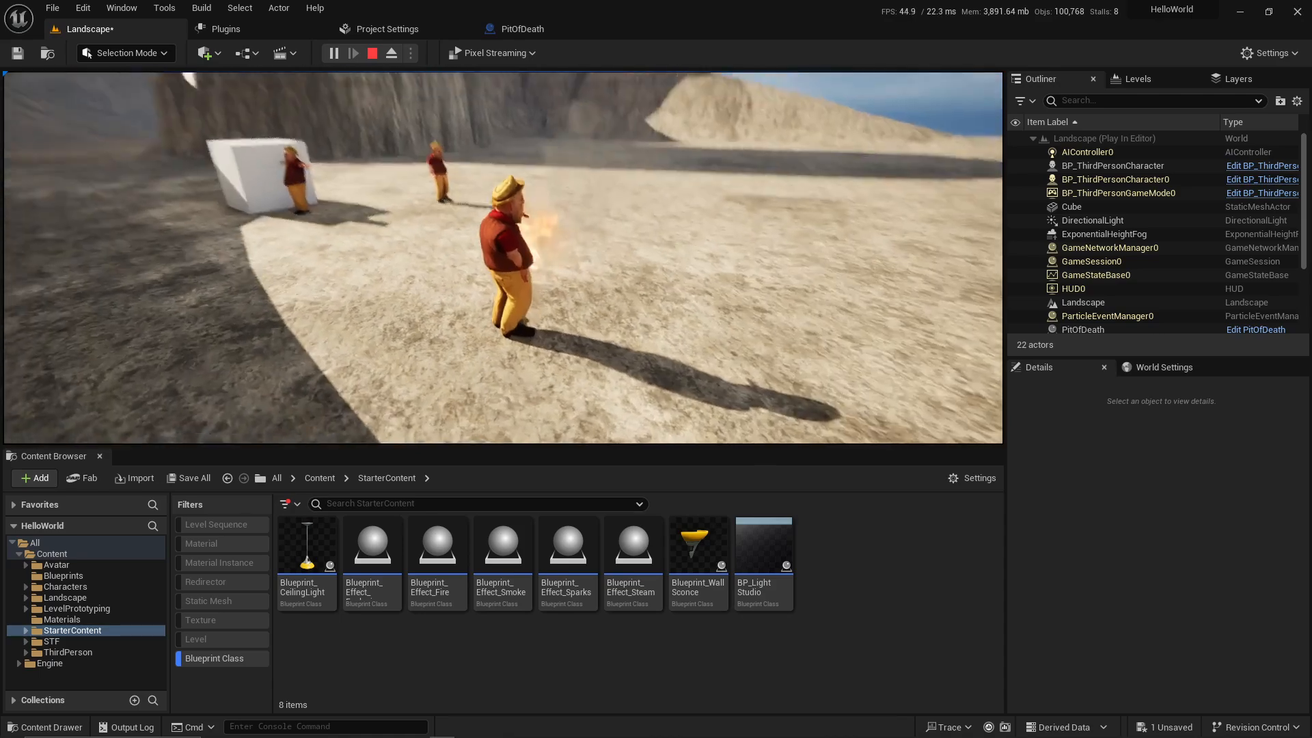
key(Escape)
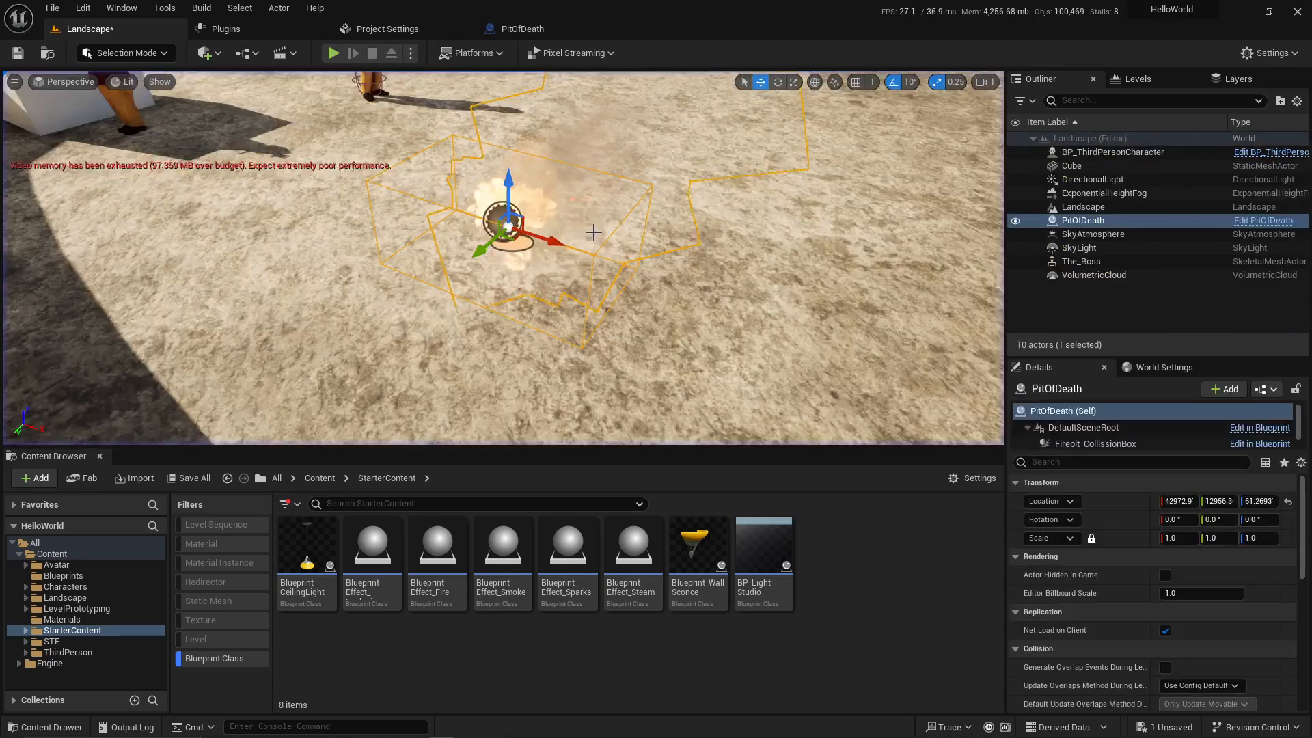
click(522, 29)
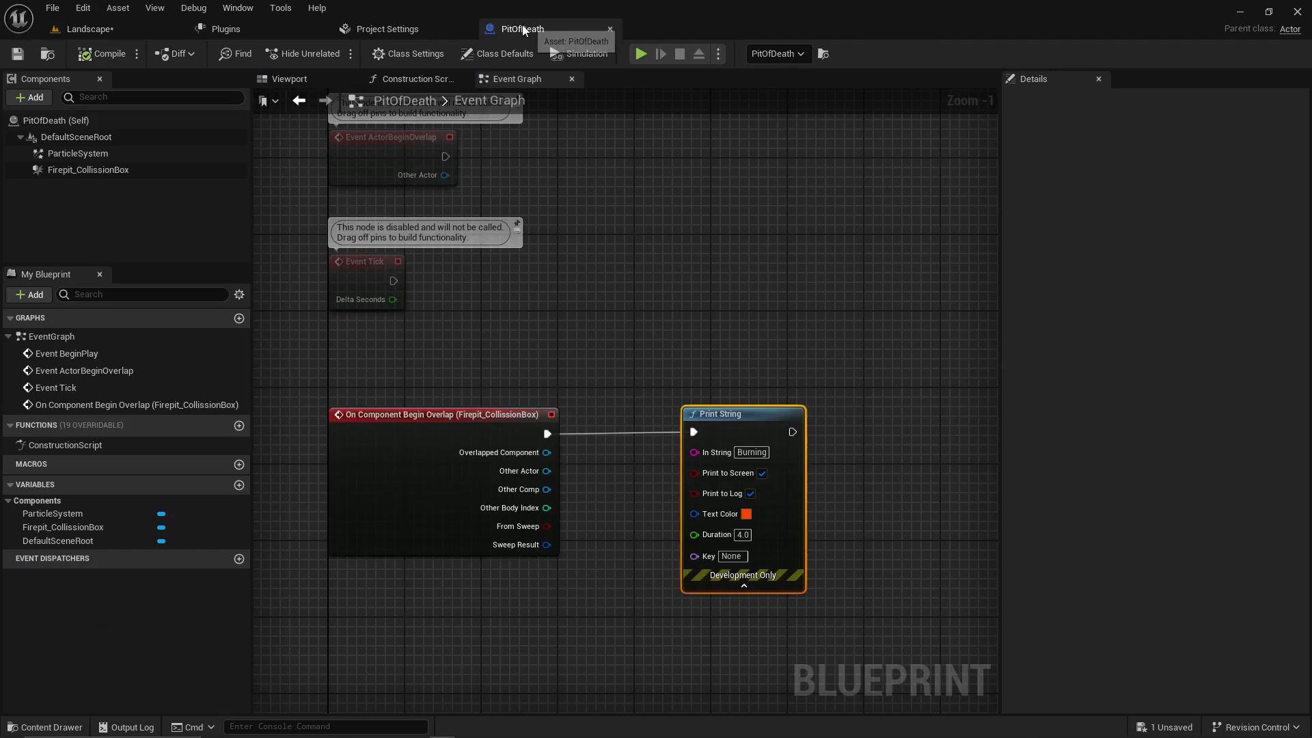
Step: Review the collision box's begin-overlap event and its Print String node, checking them against the fire pit in the Landscape level
right_drag(755, 315, 715, 286)
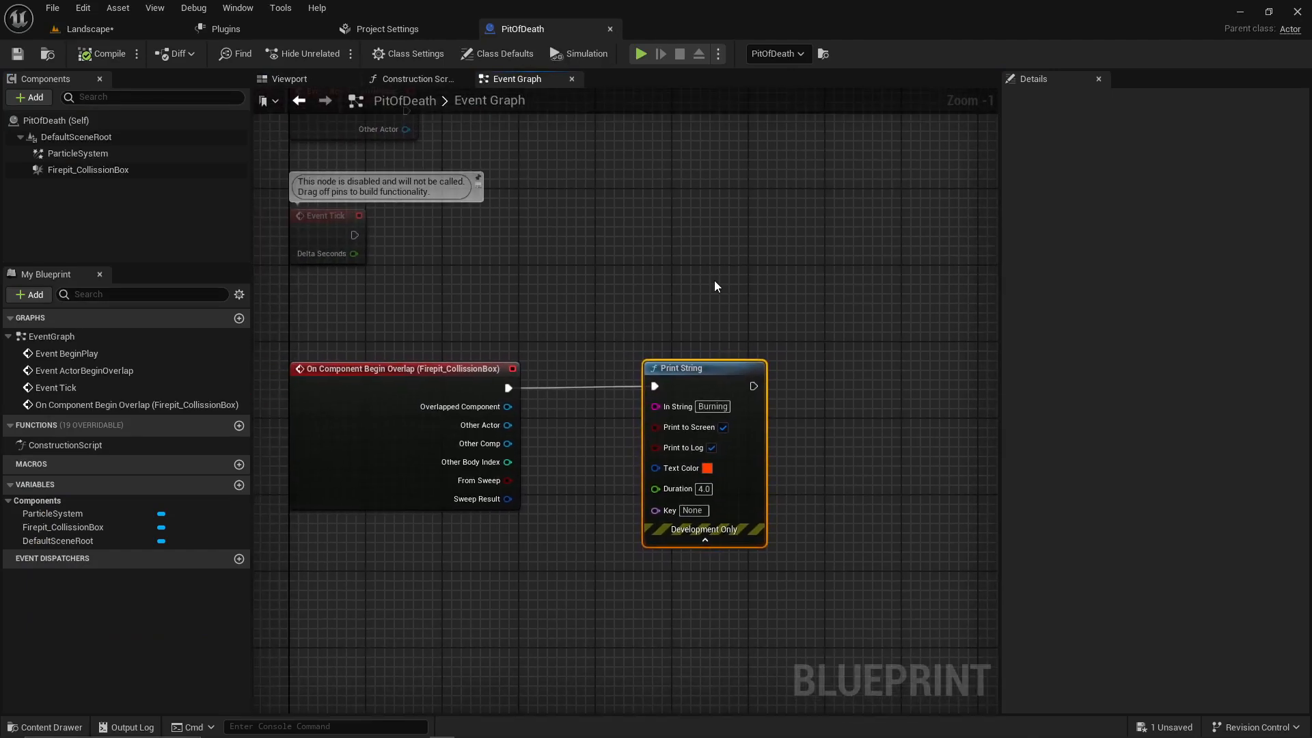
right_drag(629, 299, 711, 331)
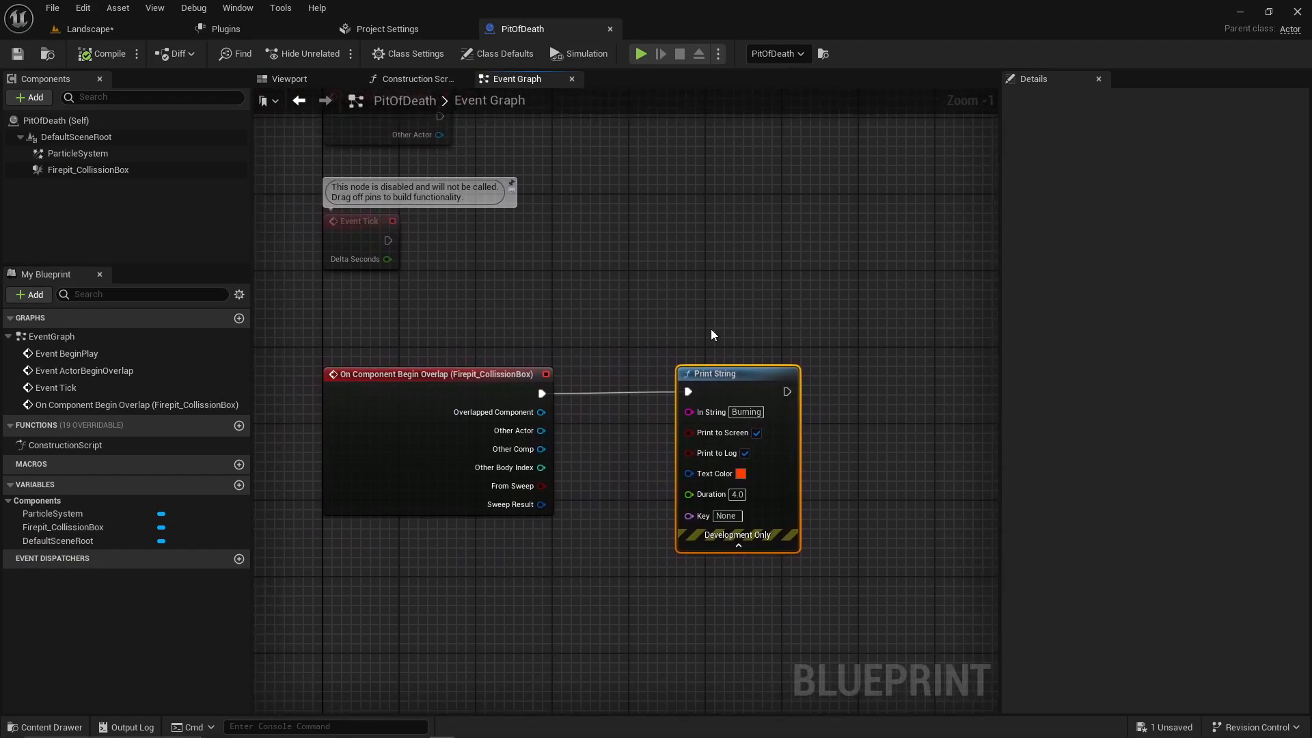
click(90, 29)
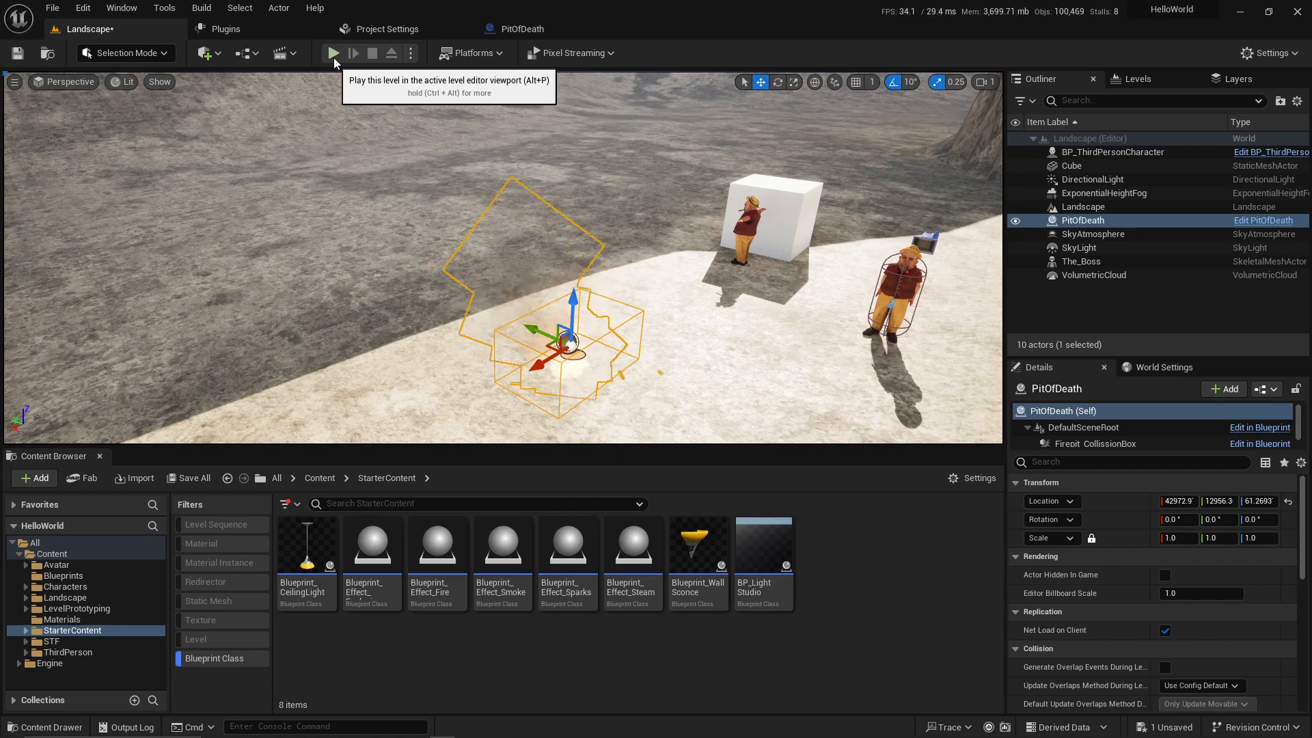
right_drag(384, 82, 343, 91)
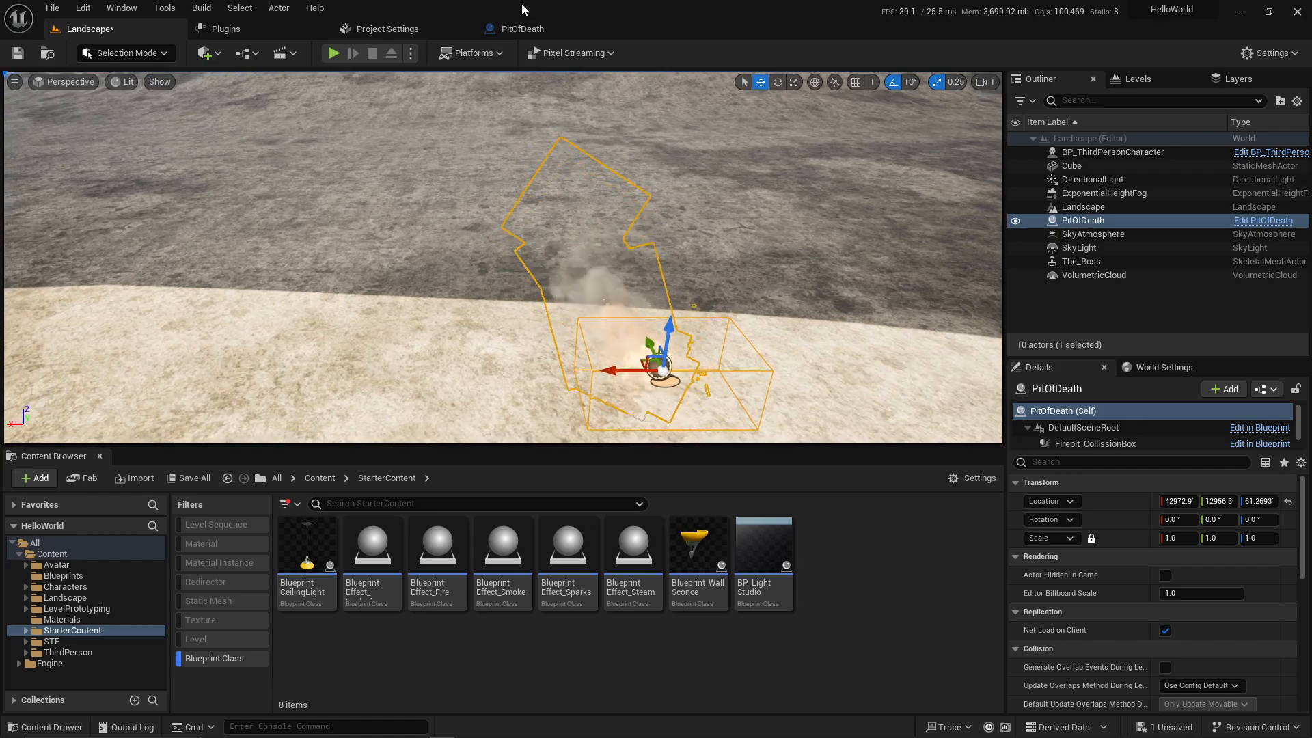
click(513, 29)
right_drag(642, 322, 607, 237)
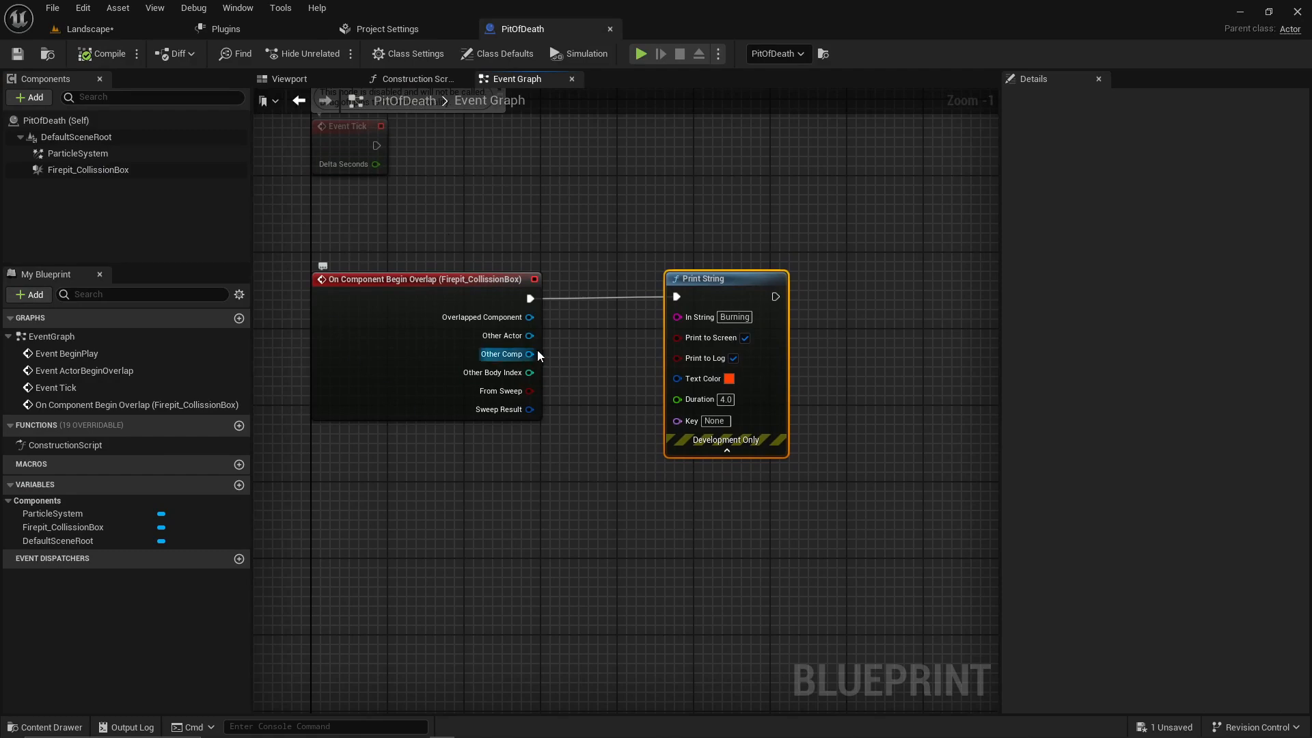
scroll(538, 355, up, 1)
mouse_move(594, 361)
right_down()
mouse_move(633, 366)
mouse_move(586, 381)
right_up()
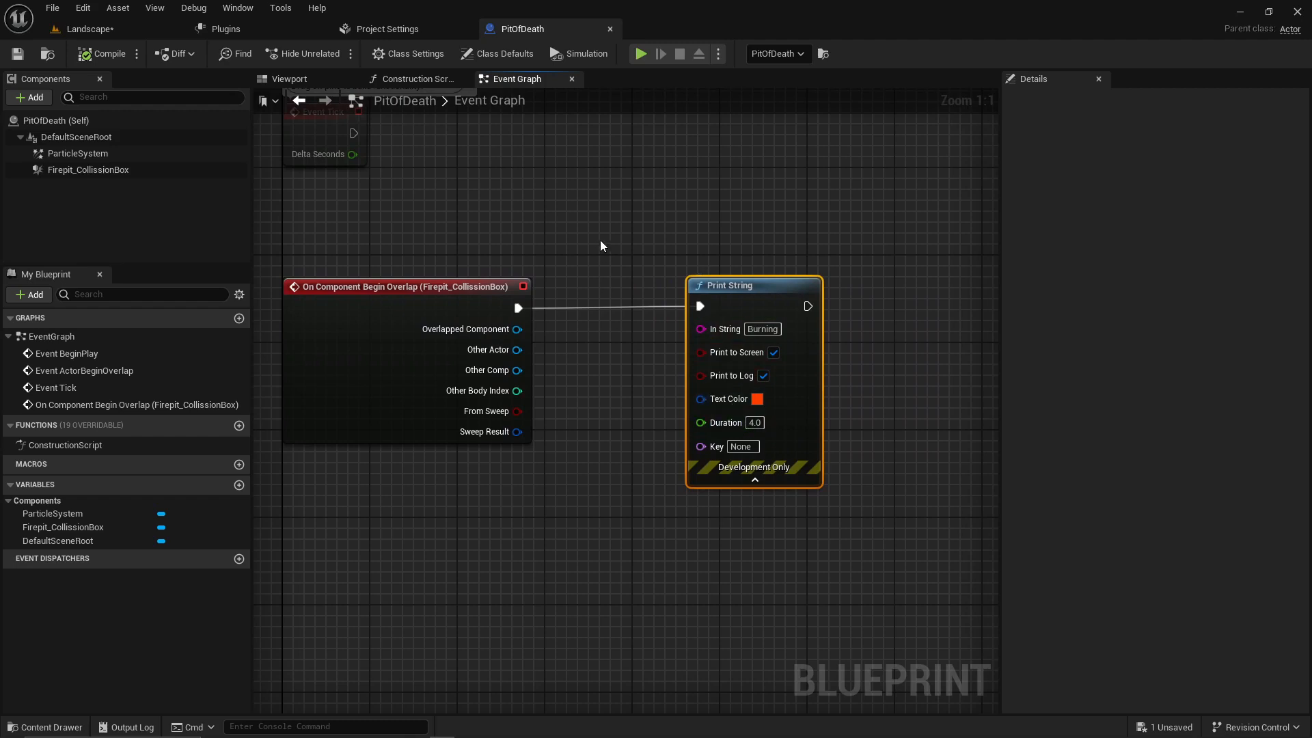
right_drag(598, 240, 619, 243)
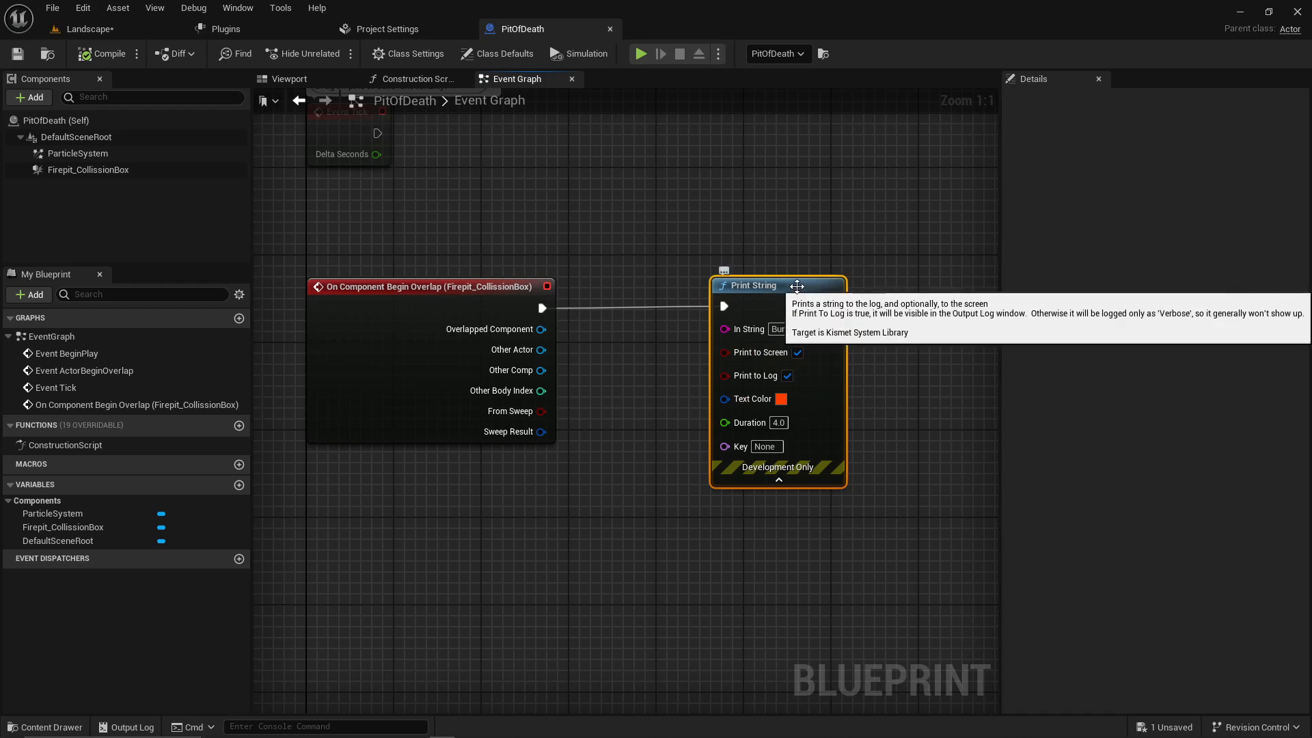
right_drag(673, 241, 675, 259)
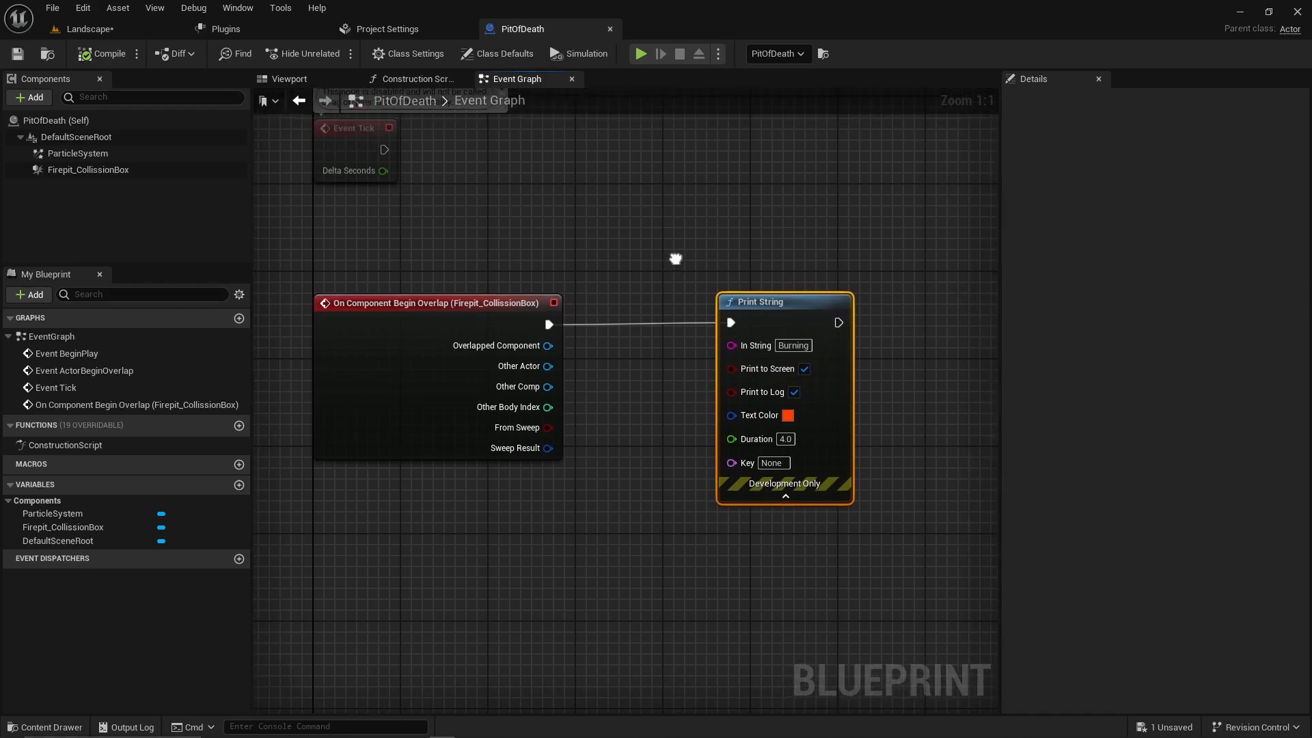
Step: Inspect the PitOfDeath actor in the Landscape level, then examine its On Component Begin Overlap node in the blueprint's event graph
click(89, 29)
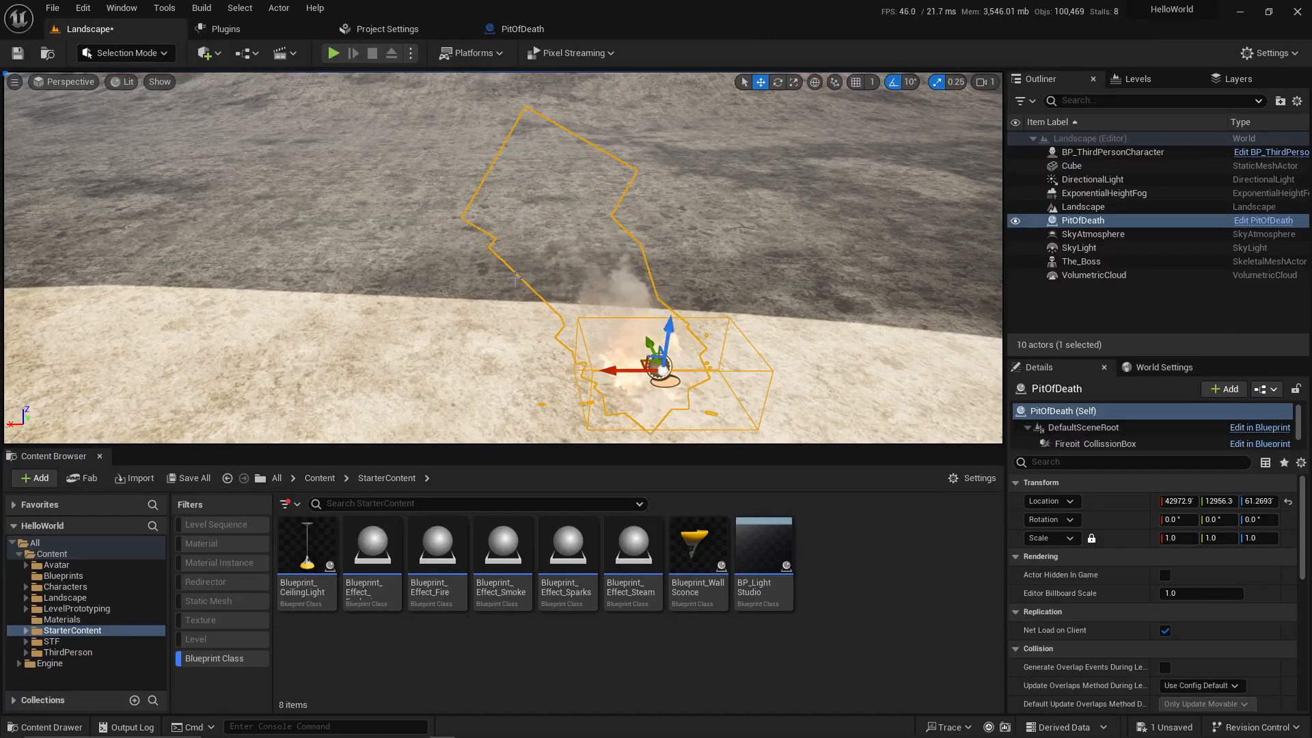
key(f)
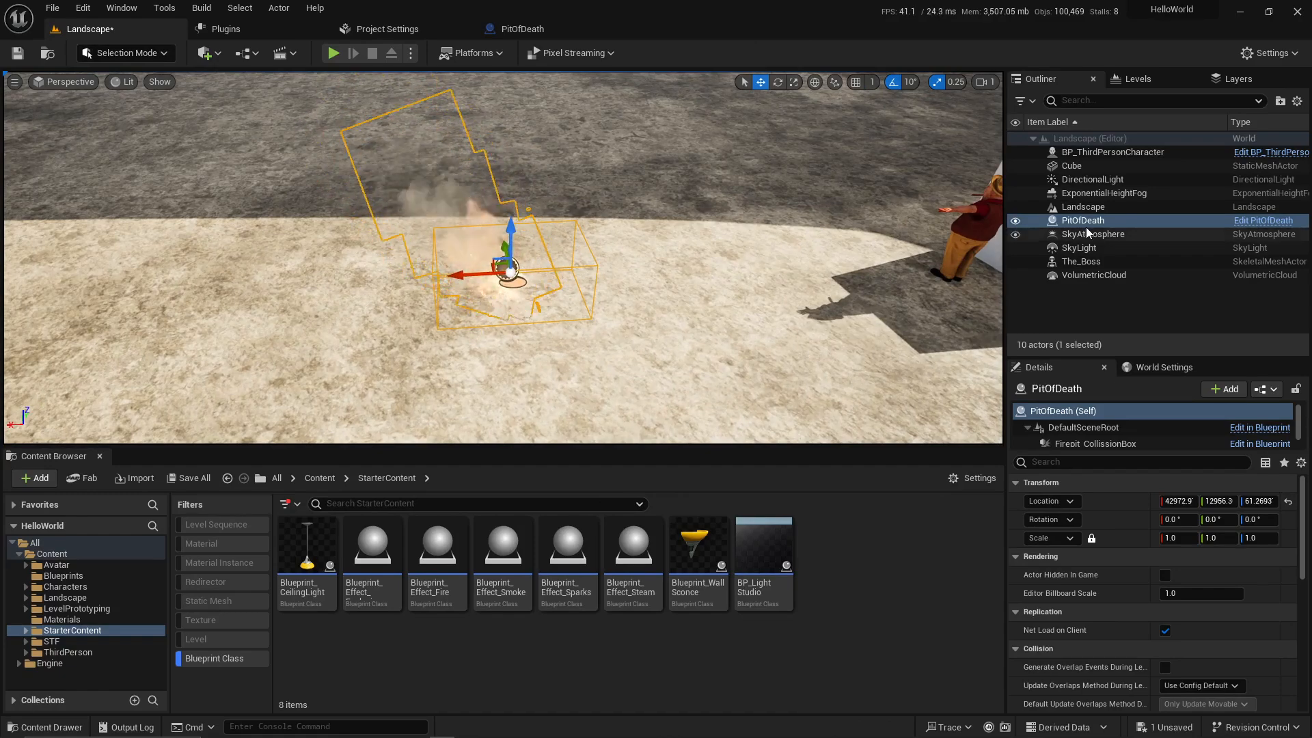
right_drag(987, 258, 942, 266)
right_drag(502, 258, 508, 300)
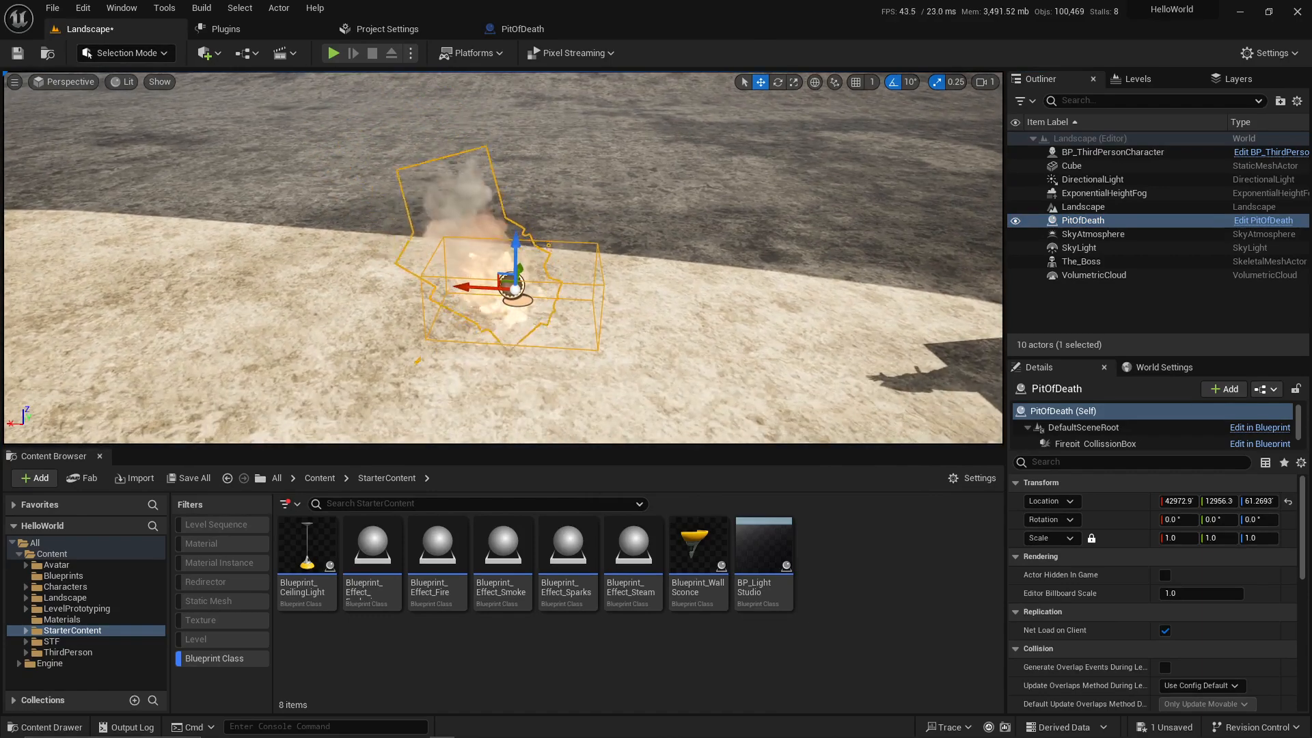
click(528, 30)
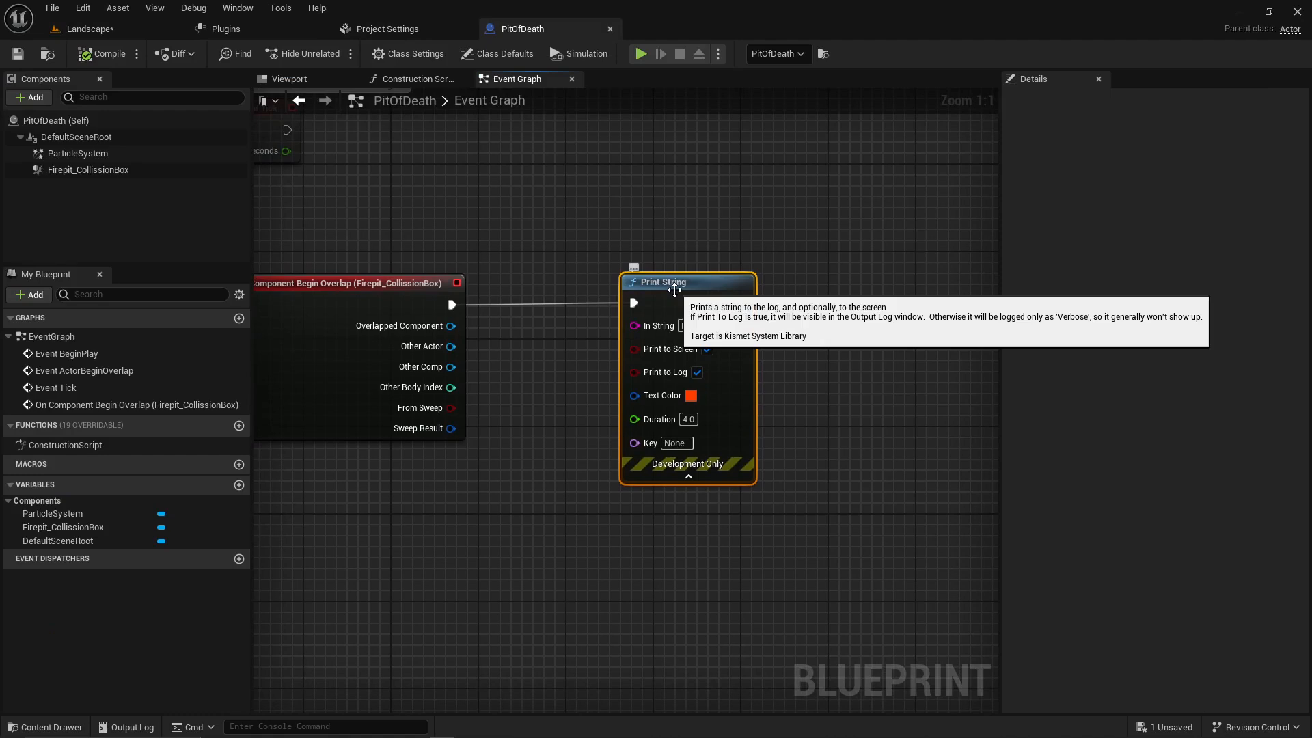
right_drag(614, 213, 658, 290)
click(481, 356)
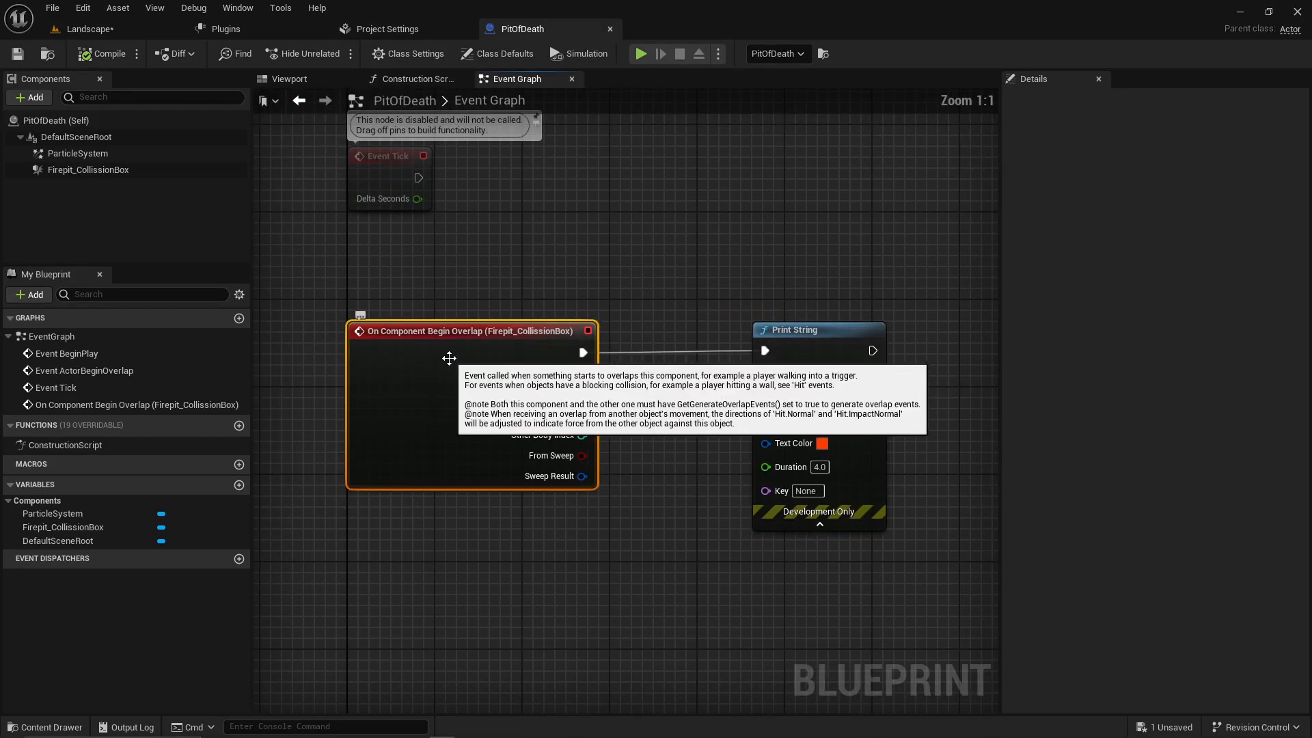
right_drag(462, 354, 515, 351)
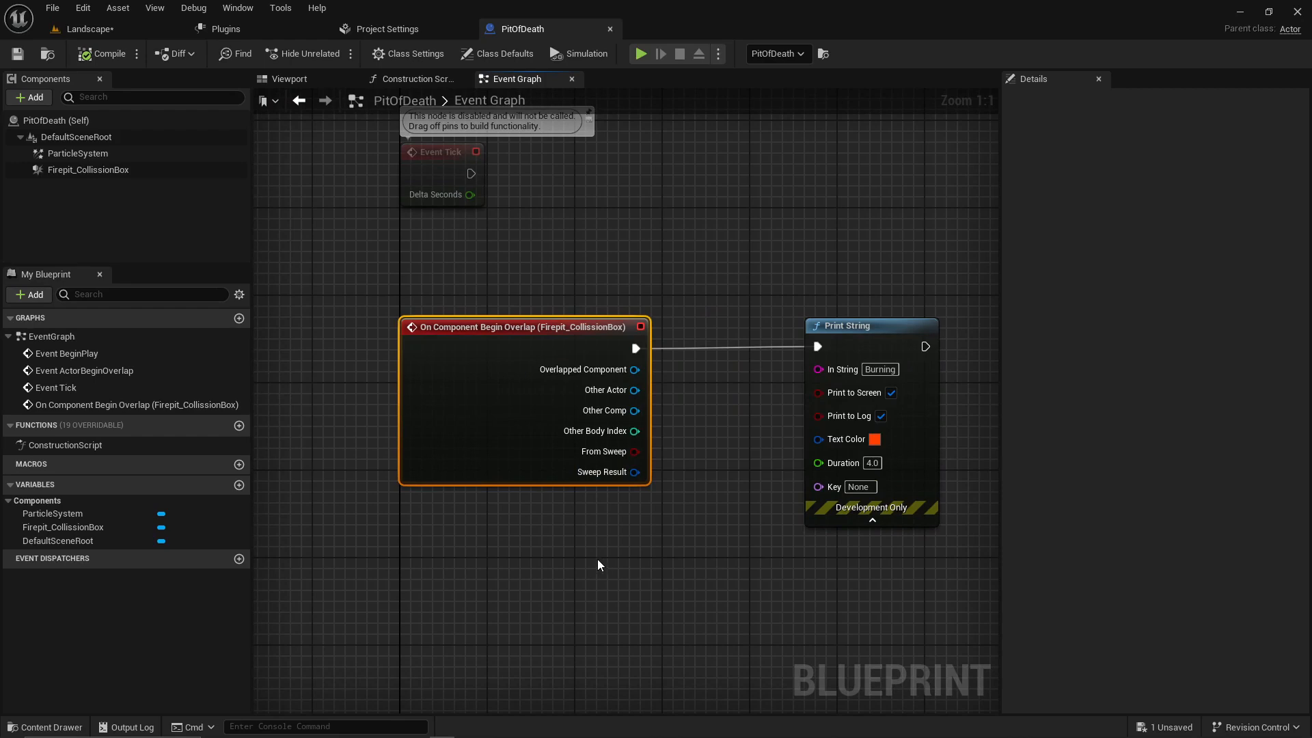
right_drag(598, 564, 574, 575)
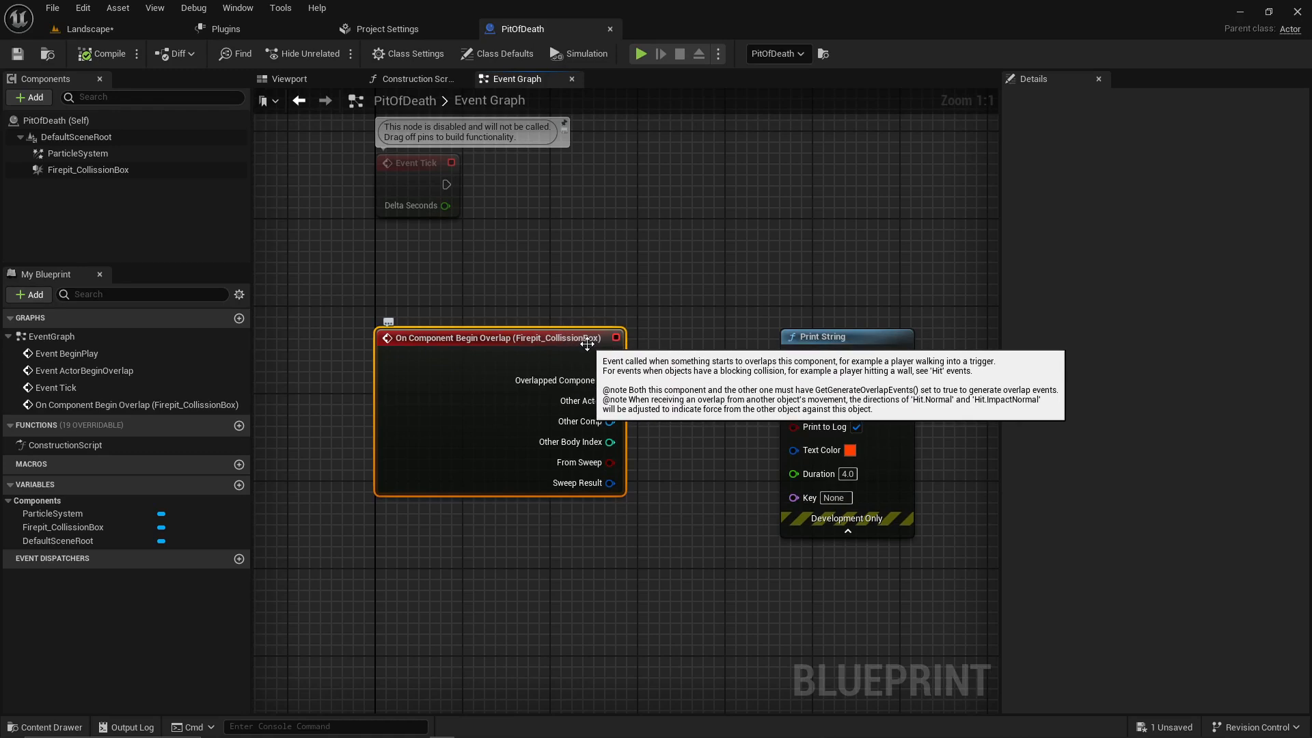
Step: Compare the details and available events of the ParticleSystem and Firepit_CollissionBox components, ending with the collision box selected
click(157, 156)
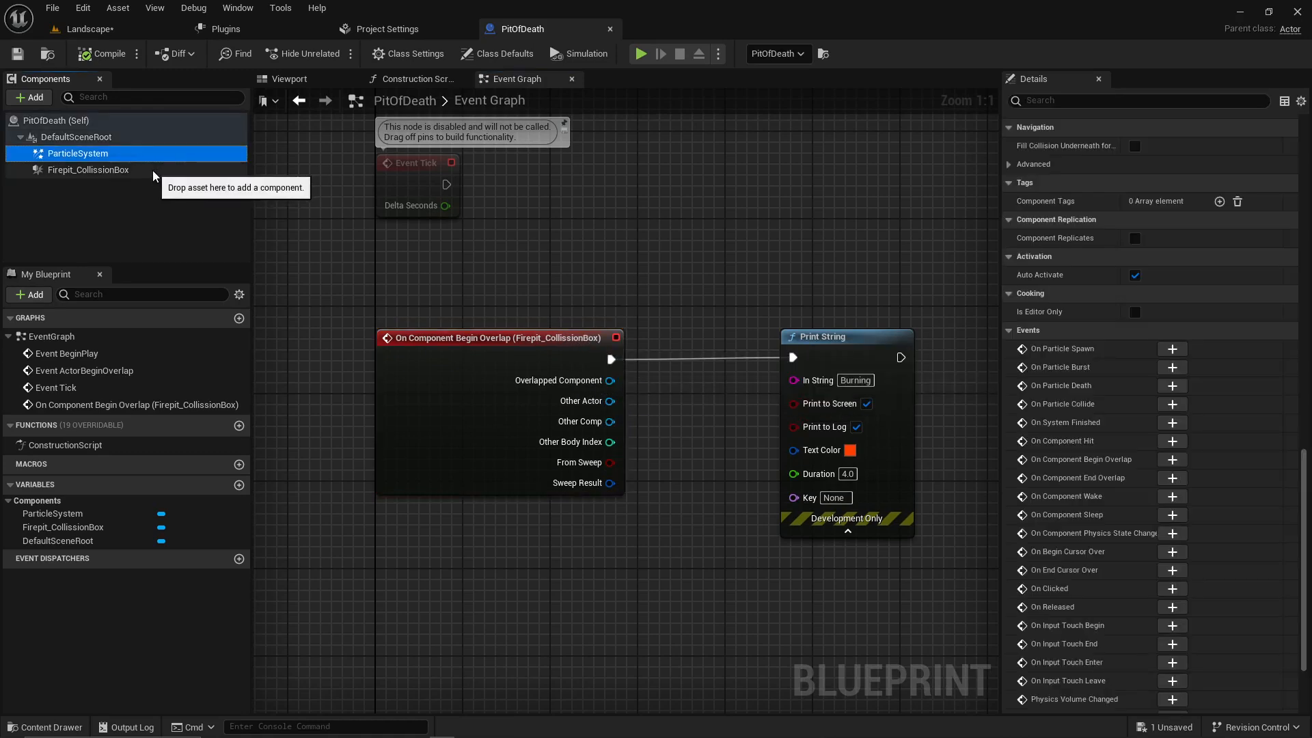
click(153, 170)
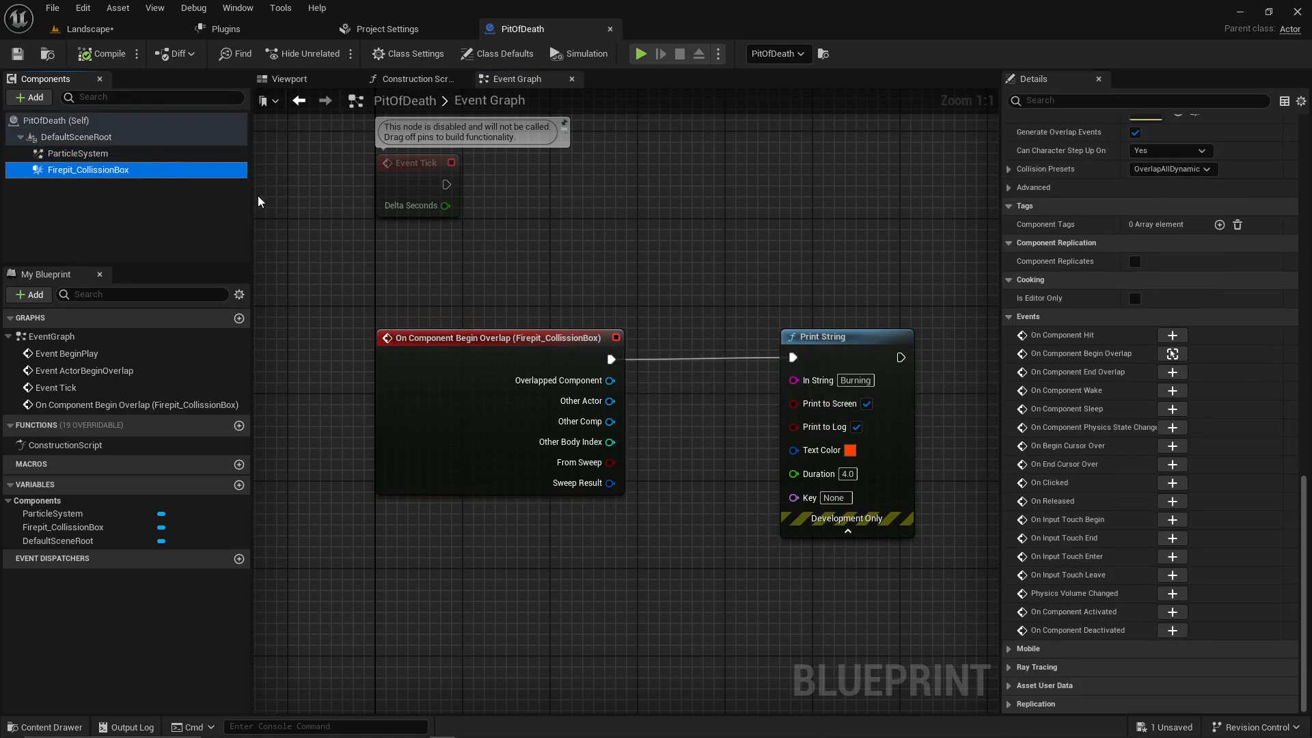
click(128, 156)
click(113, 171)
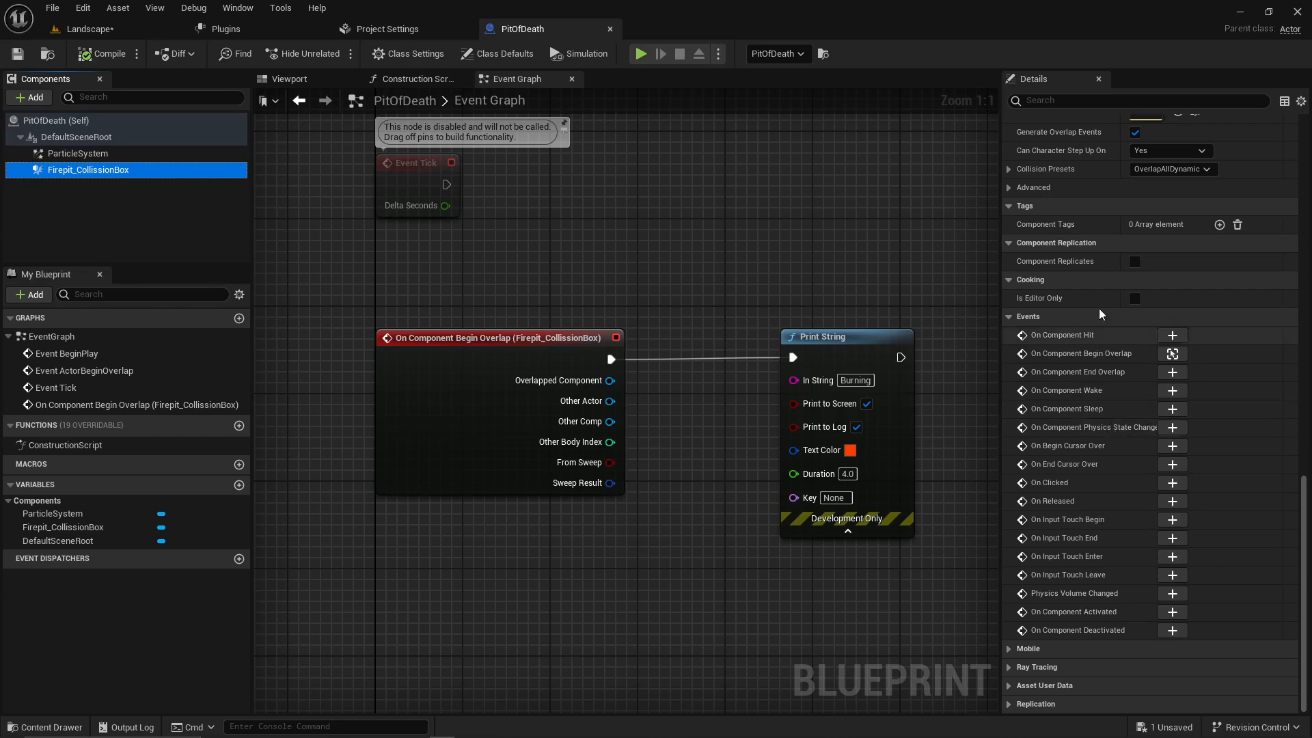
scroll(1125, 355, up, 3)
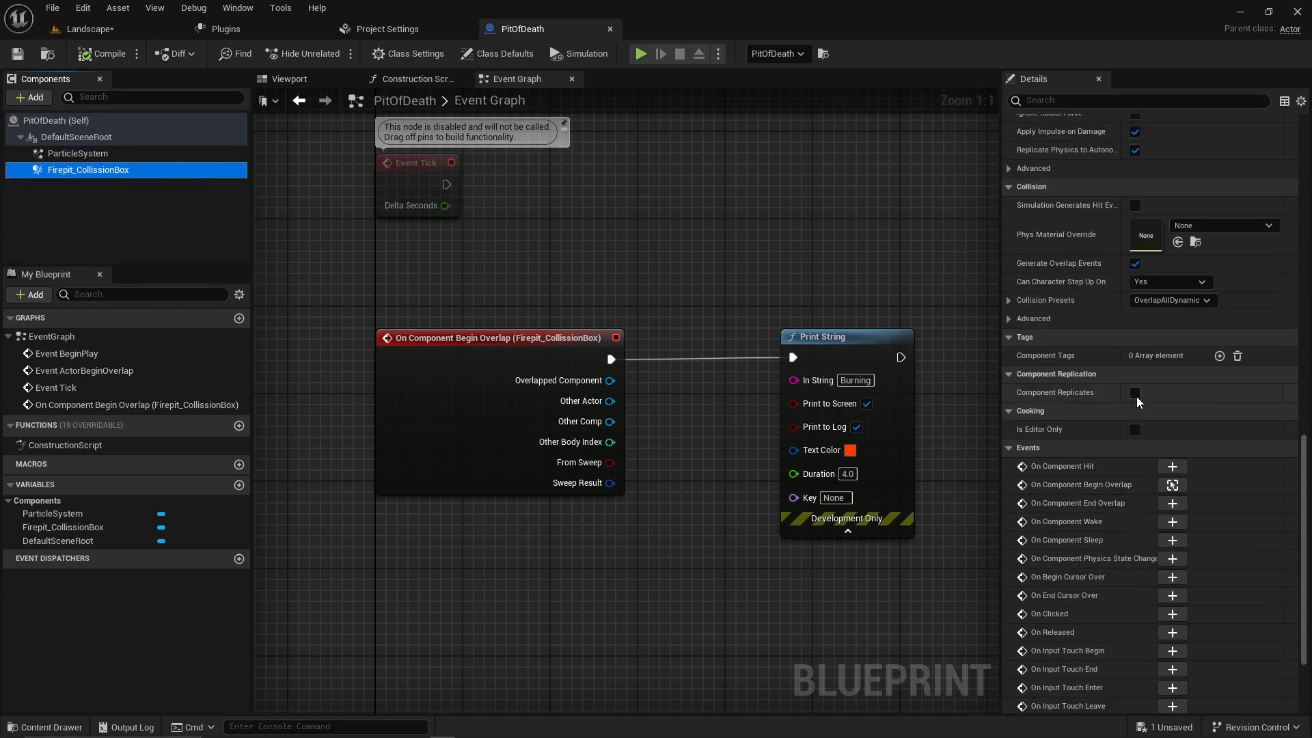
scroll(1138, 392, down, 3)
scroll(1134, 386, up, 4)
scroll(1116, 404, down, 4)
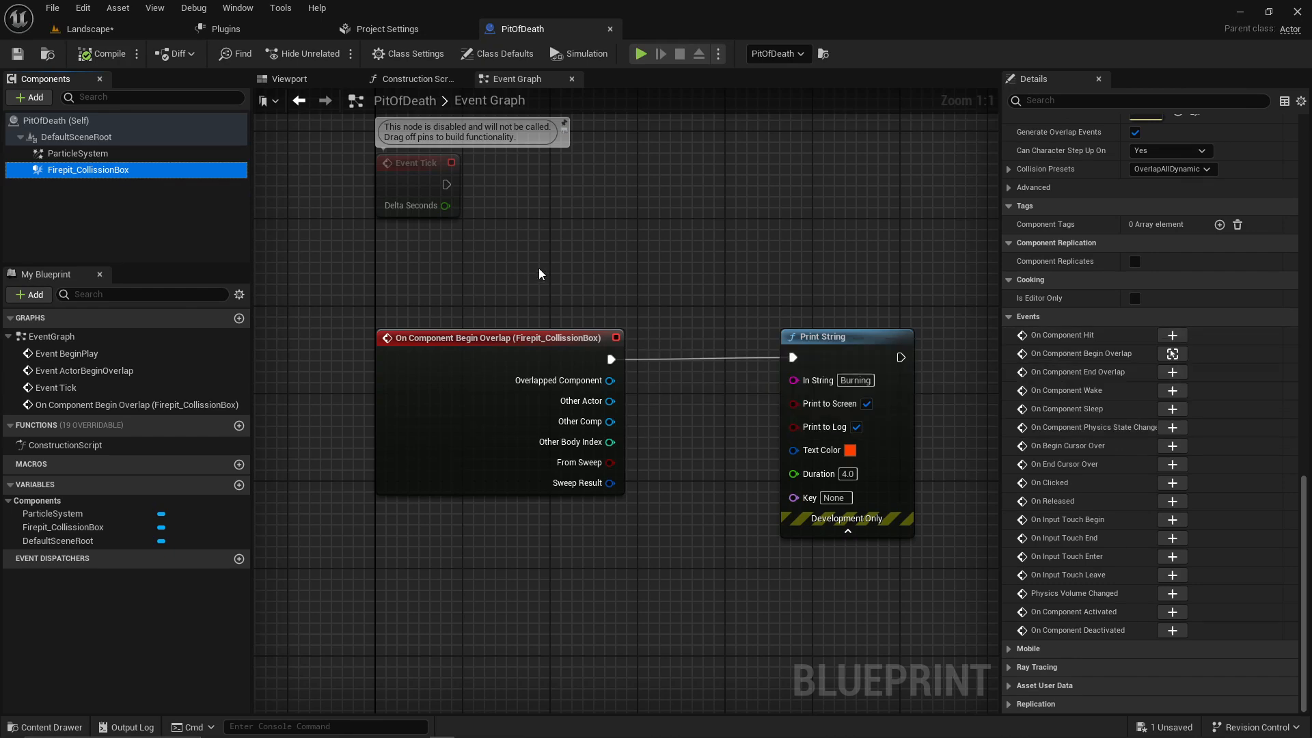
click(107, 154)
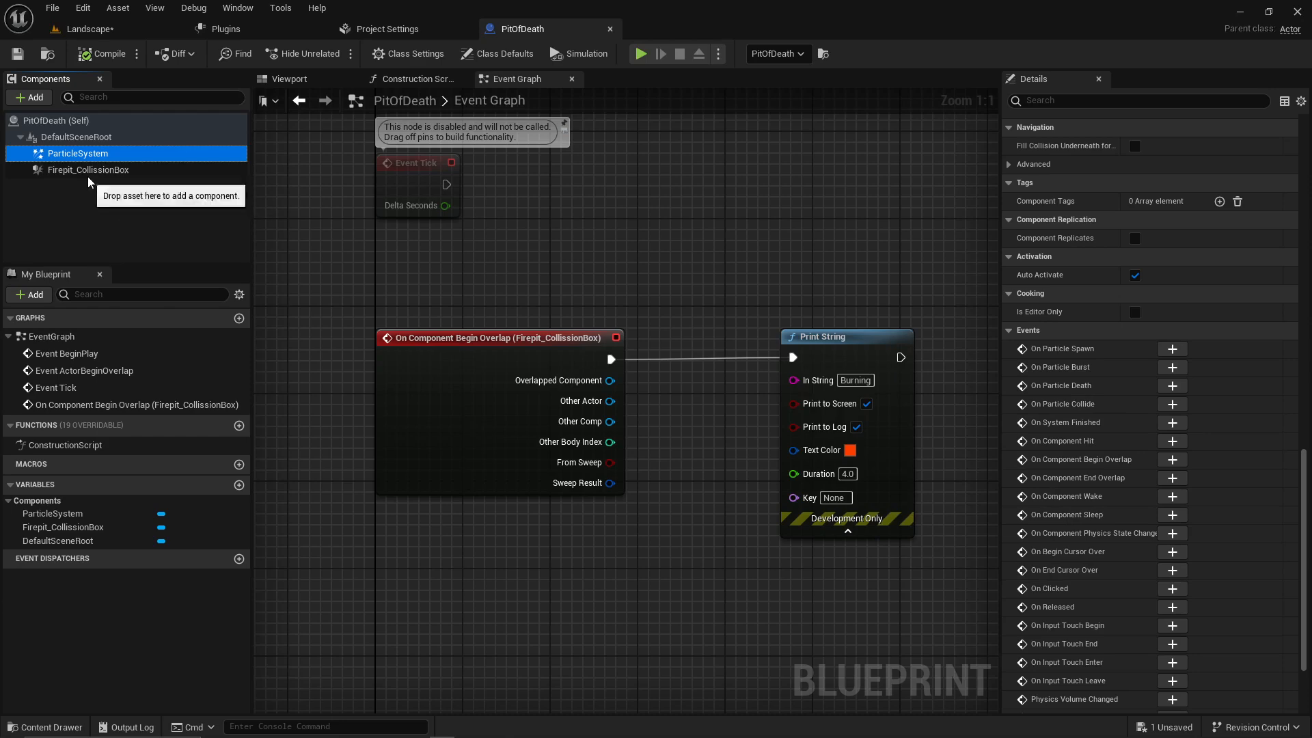
click(132, 171)
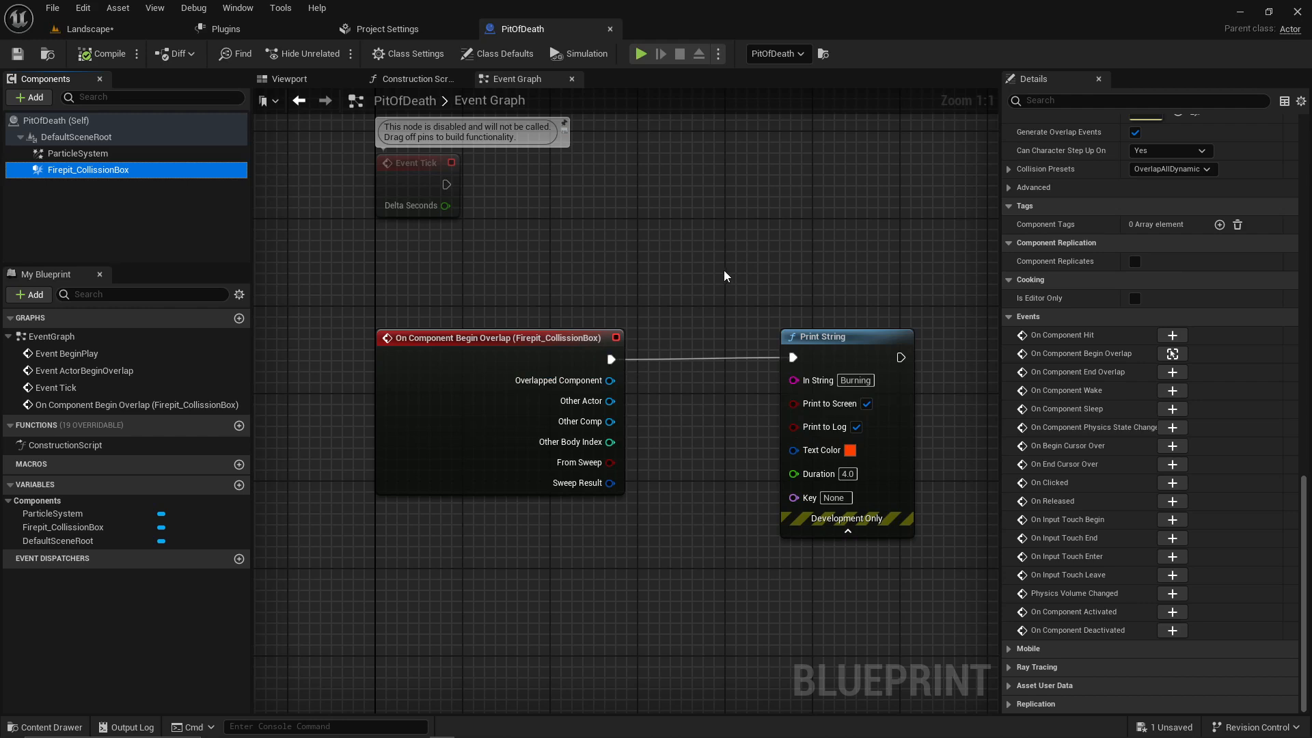
Step: Search the graph's actions for "begin overla" and choose Add On Component Begin Overlap for Firepit_CollissionBox
right_drag(724, 271, 692, 335)
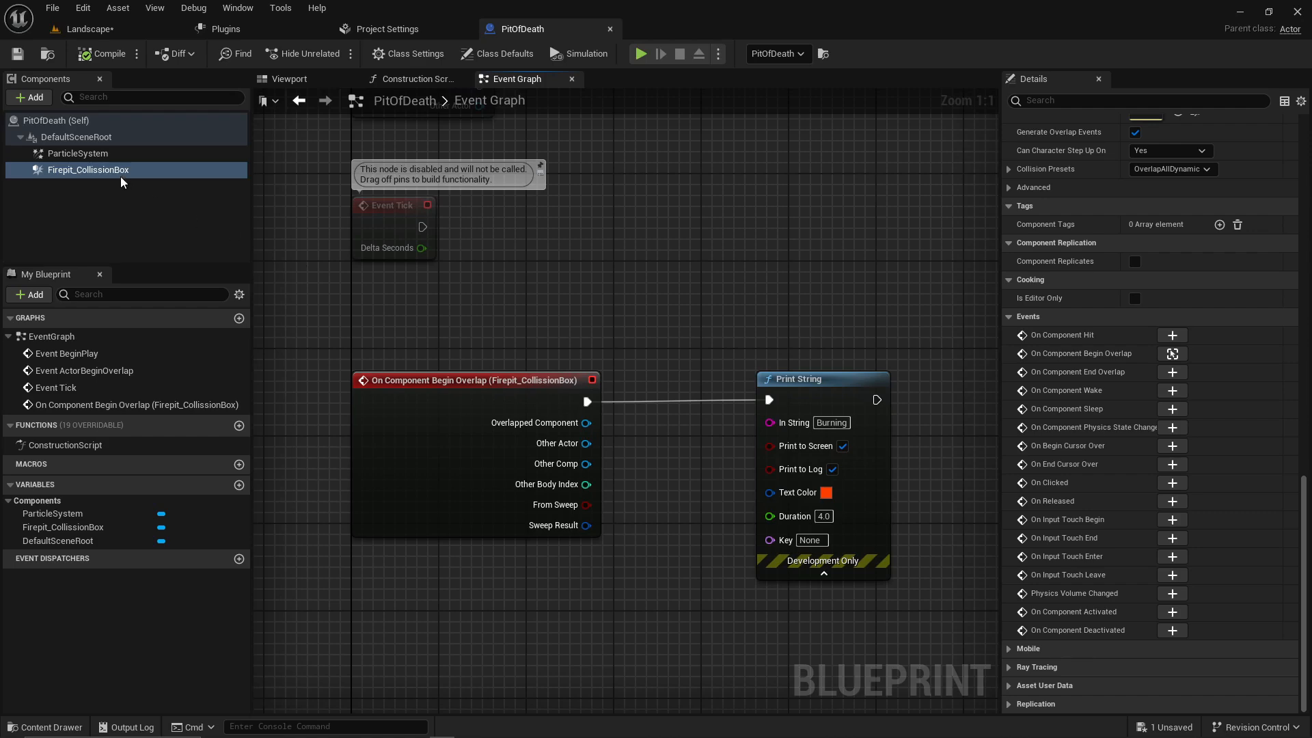
right_click(580, 253)
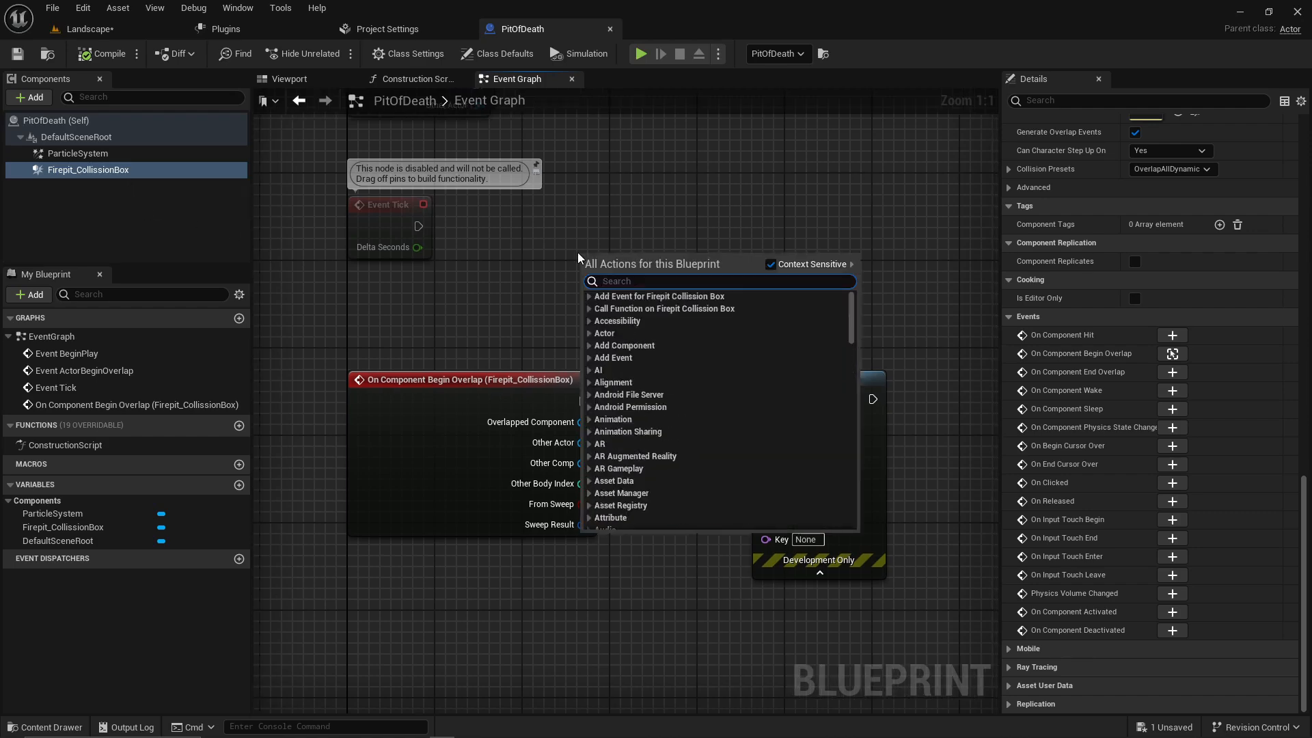
text(gegt)
key(BackSpace)
key(BackSpace)
key(BackSpace)
key(BackSpace)
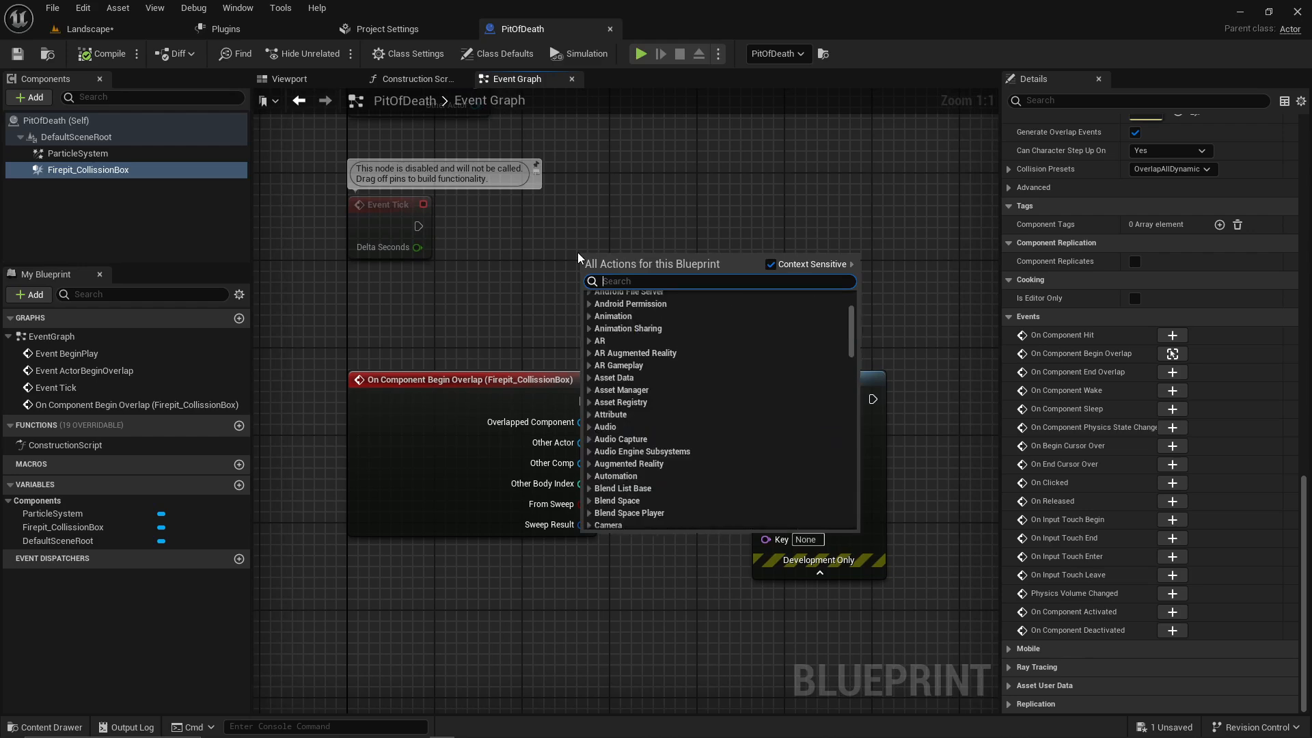
text(begin overla)
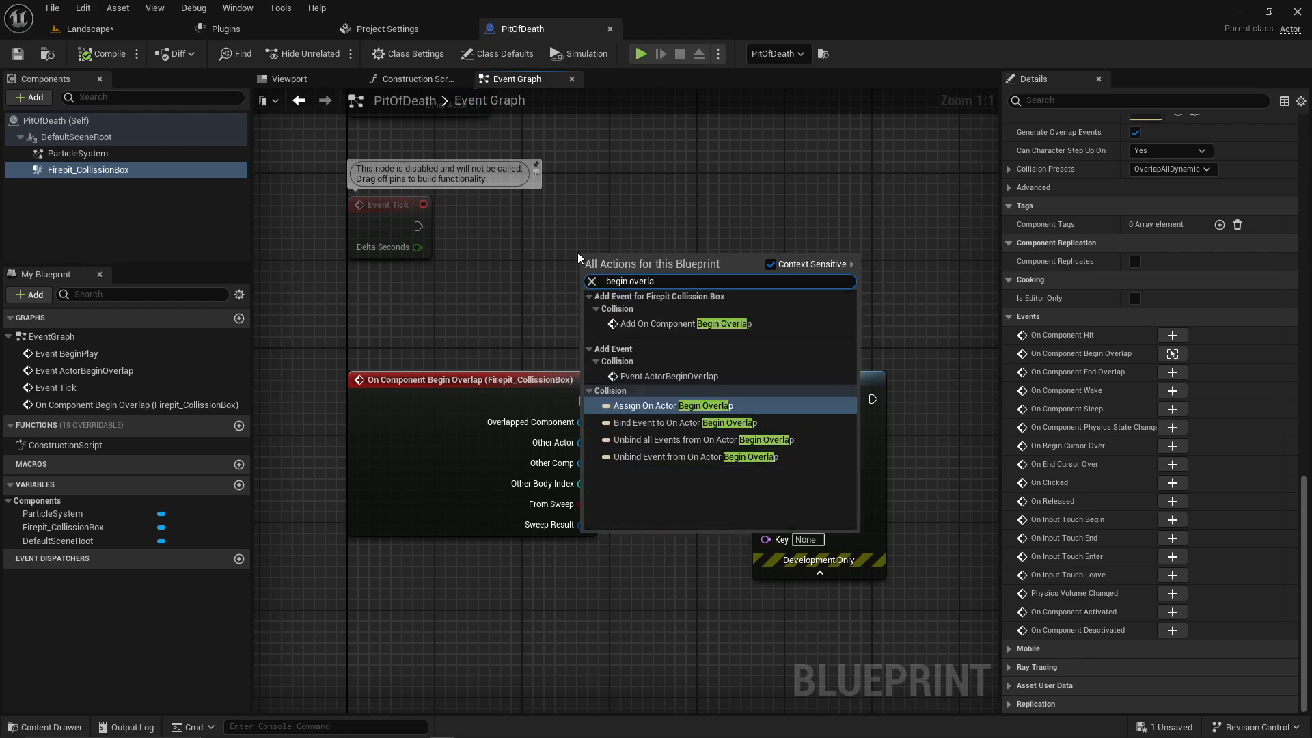
key(Up)
key(Up)
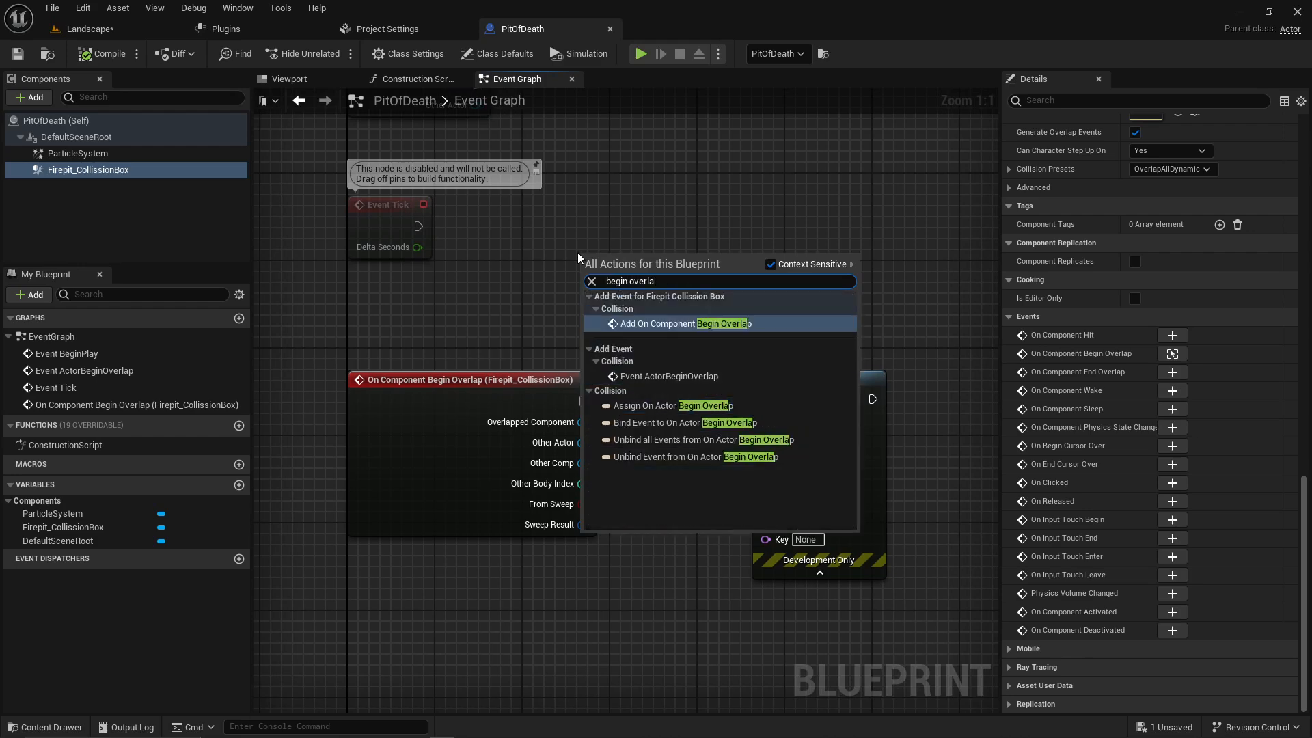
key(Return)
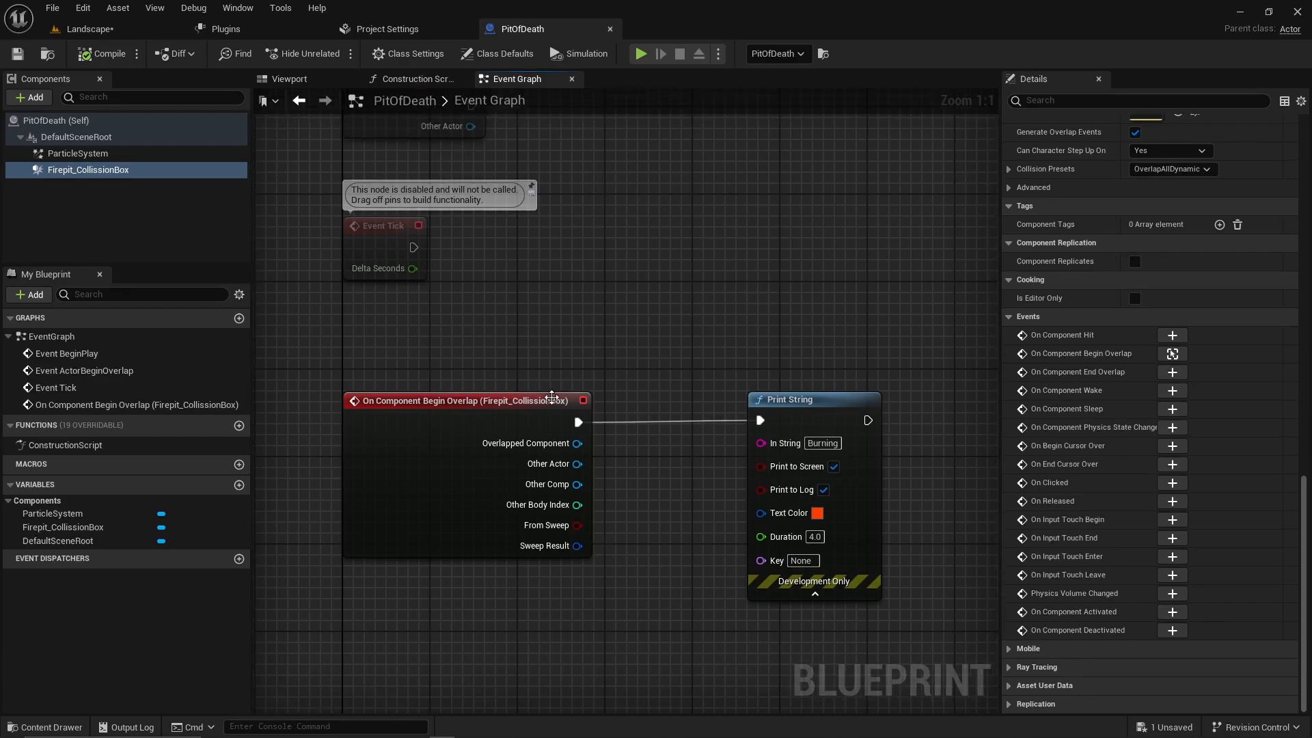
Step: Move the On Component Begin Overlap node slightly closer to the Print String node and deselect it
click(593, 305)
right_drag(593, 305, 551, 291)
drag(486, 383, 475, 383)
click(606, 364)
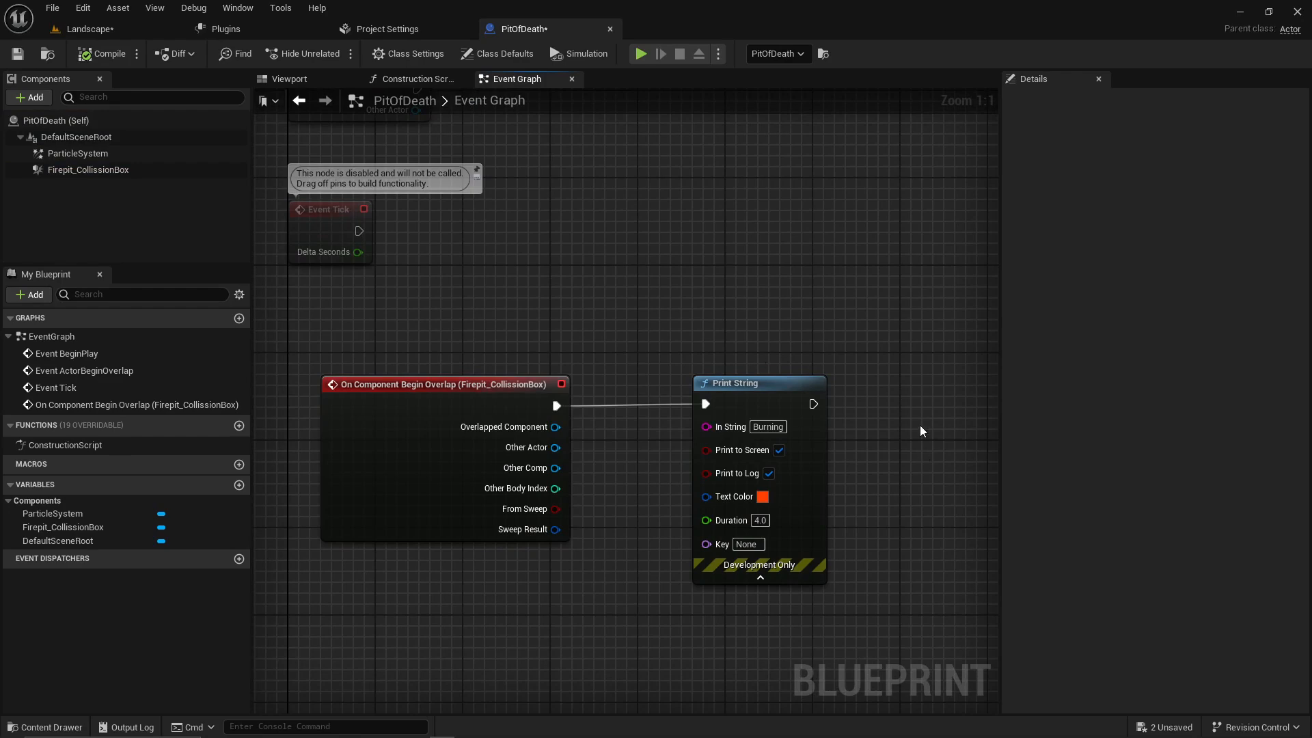
Step: Return to the Landscape level, view the fire pit from several angles, and open the StarterContent Blueprint_CeilingLight blueprint
mouse_move(841, 275)
right_down()
mouse_move(788, 269)
mouse_move(838, 282)
right_up()
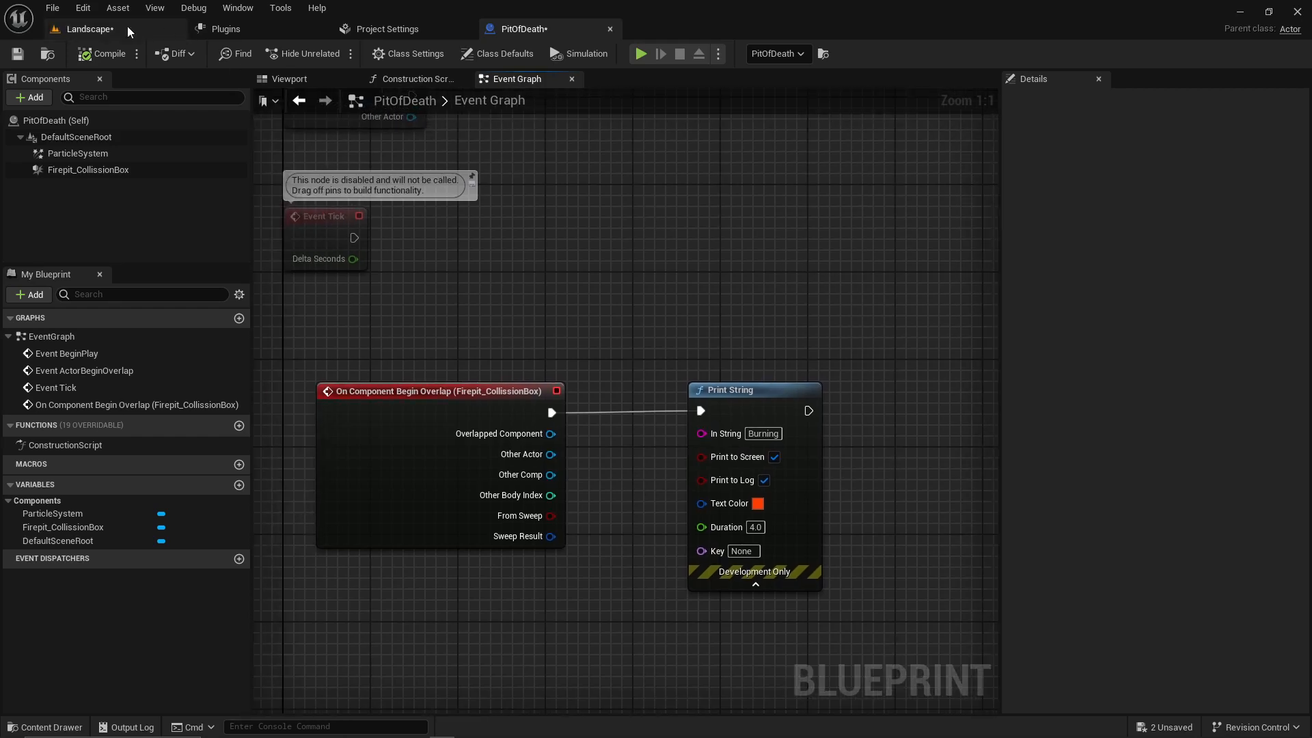
click(104, 31)
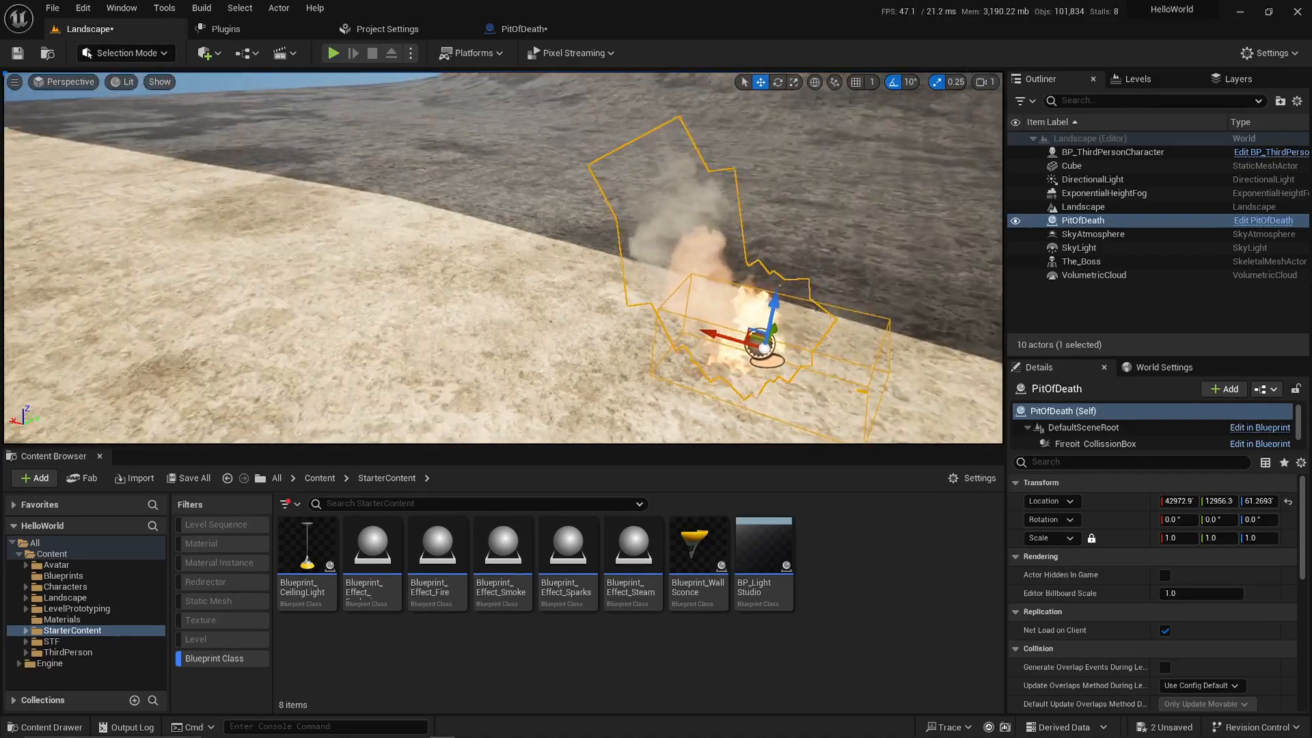
right_drag(506, 259, 615, 294)
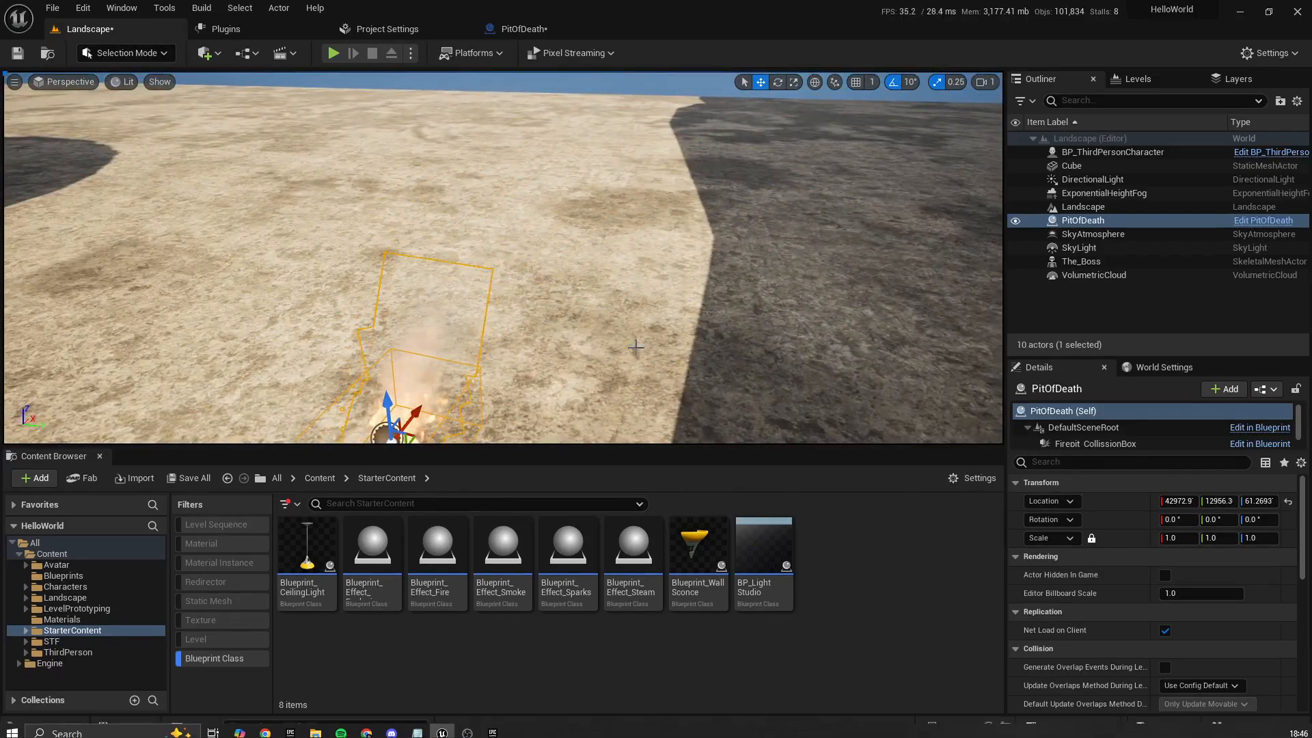
right_drag(505, 273, 379, 277)
right_drag(615, 273, 693, 274)
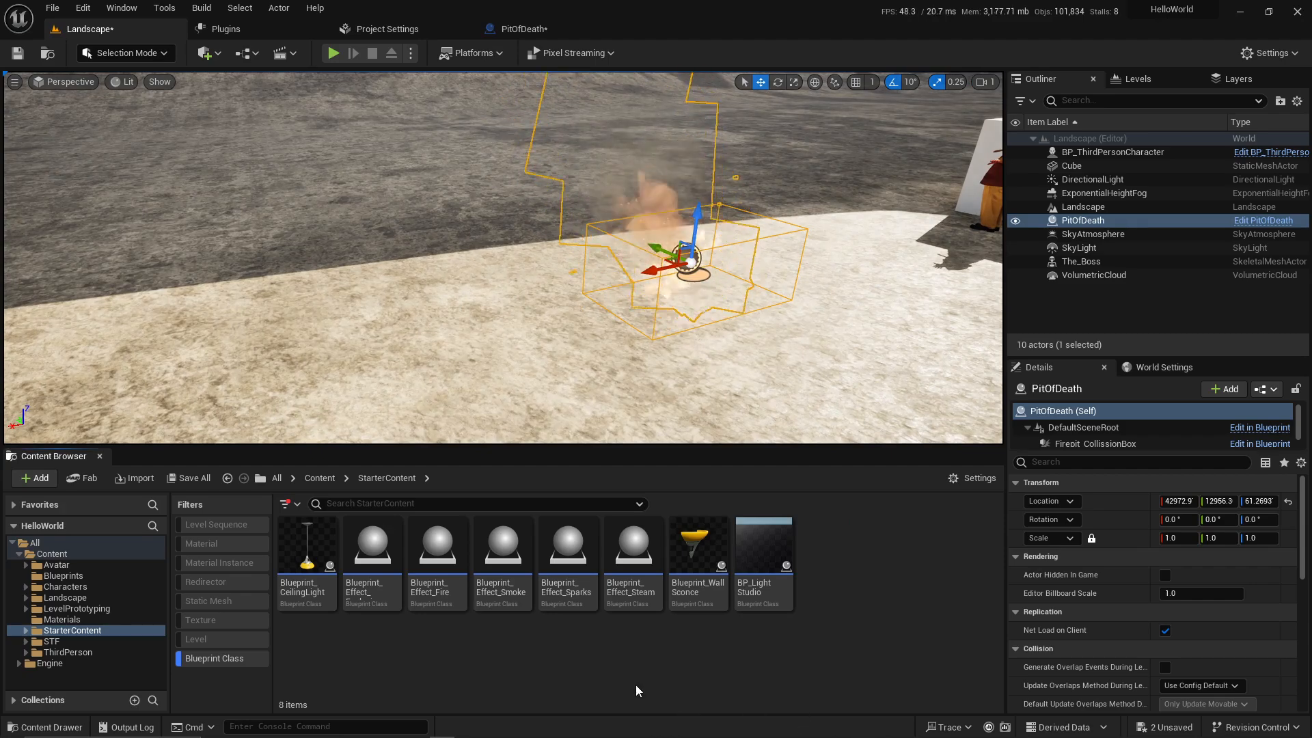
mouse_move(704, 599)
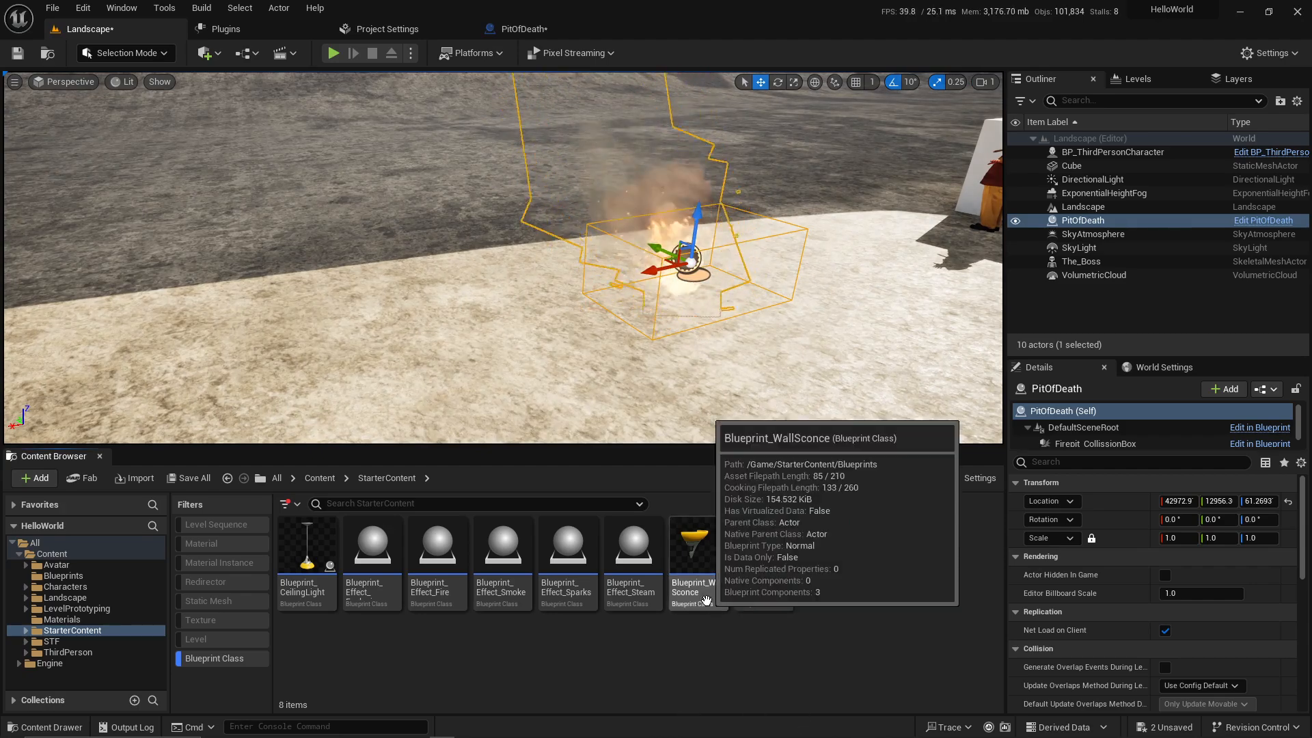
double_click(317, 595)
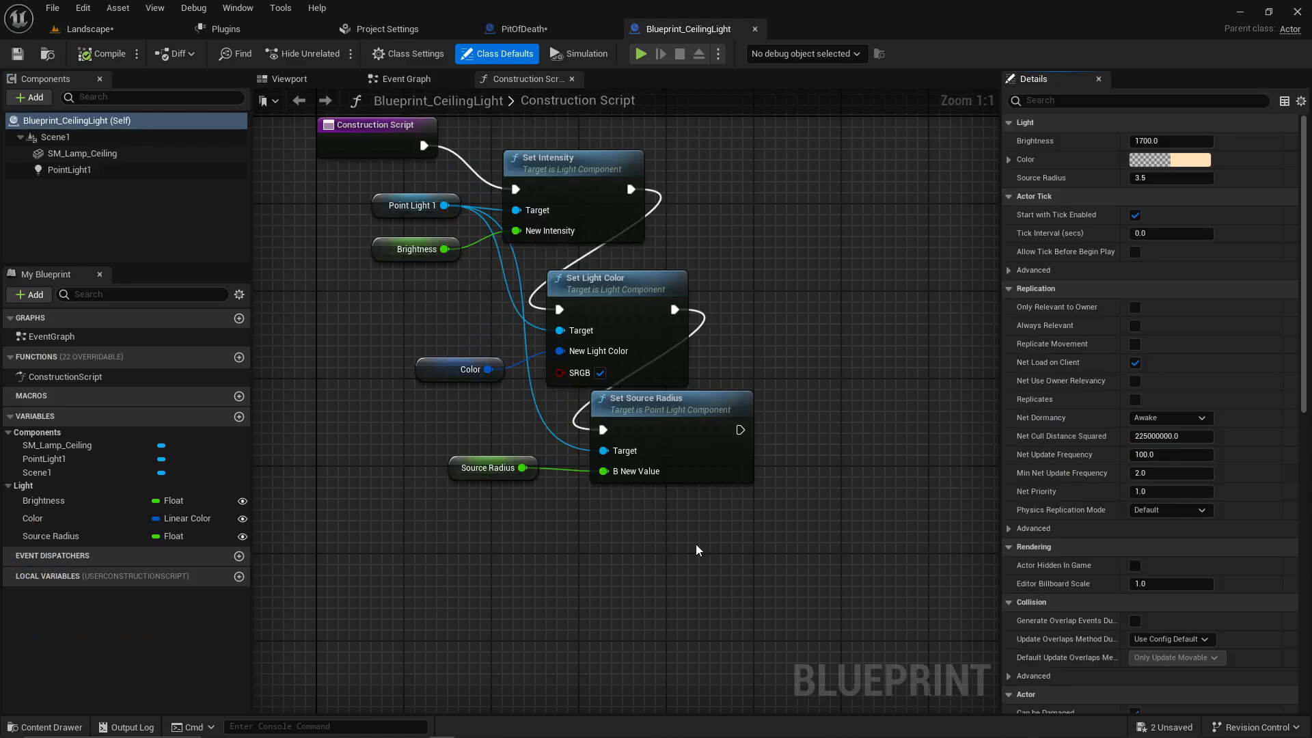
Step: Reopen Blueprint_CeilingLight from the level's StarterContent folder and inspect its construction script, event graph and 3D preview
click(85, 29)
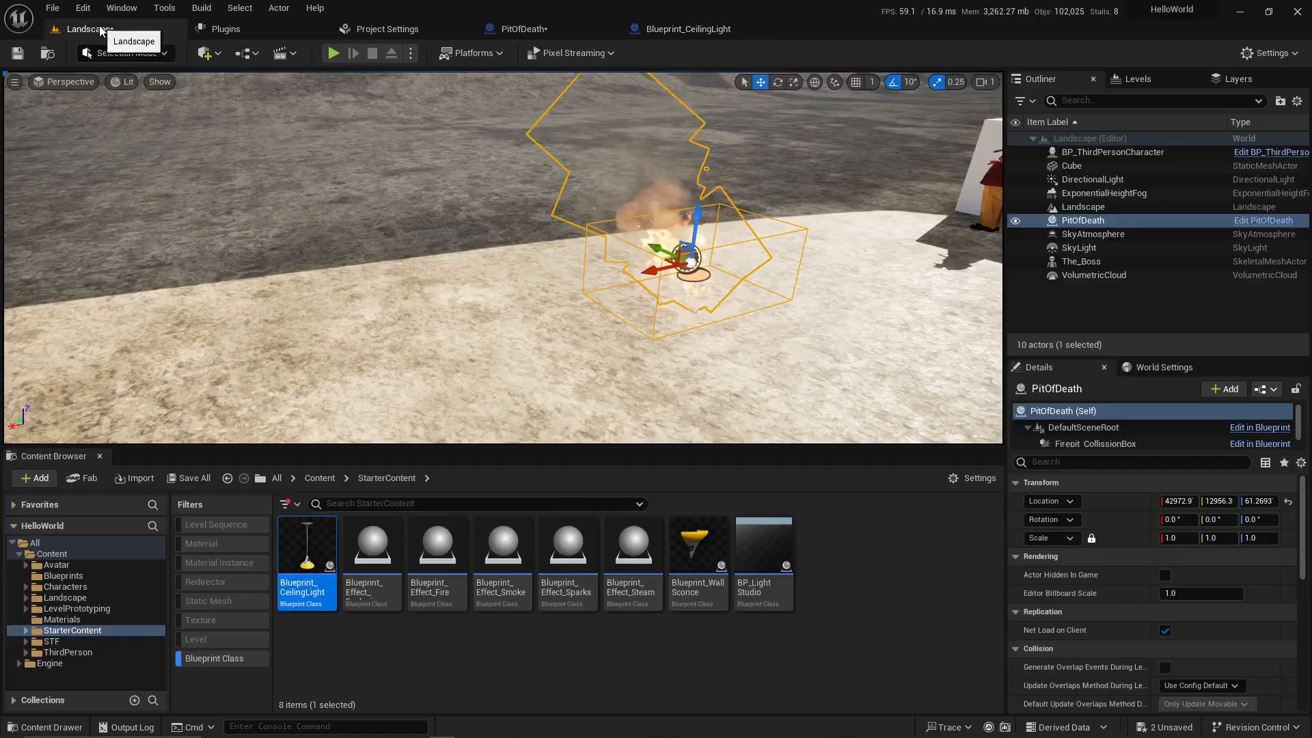
mouse_move(318, 608)
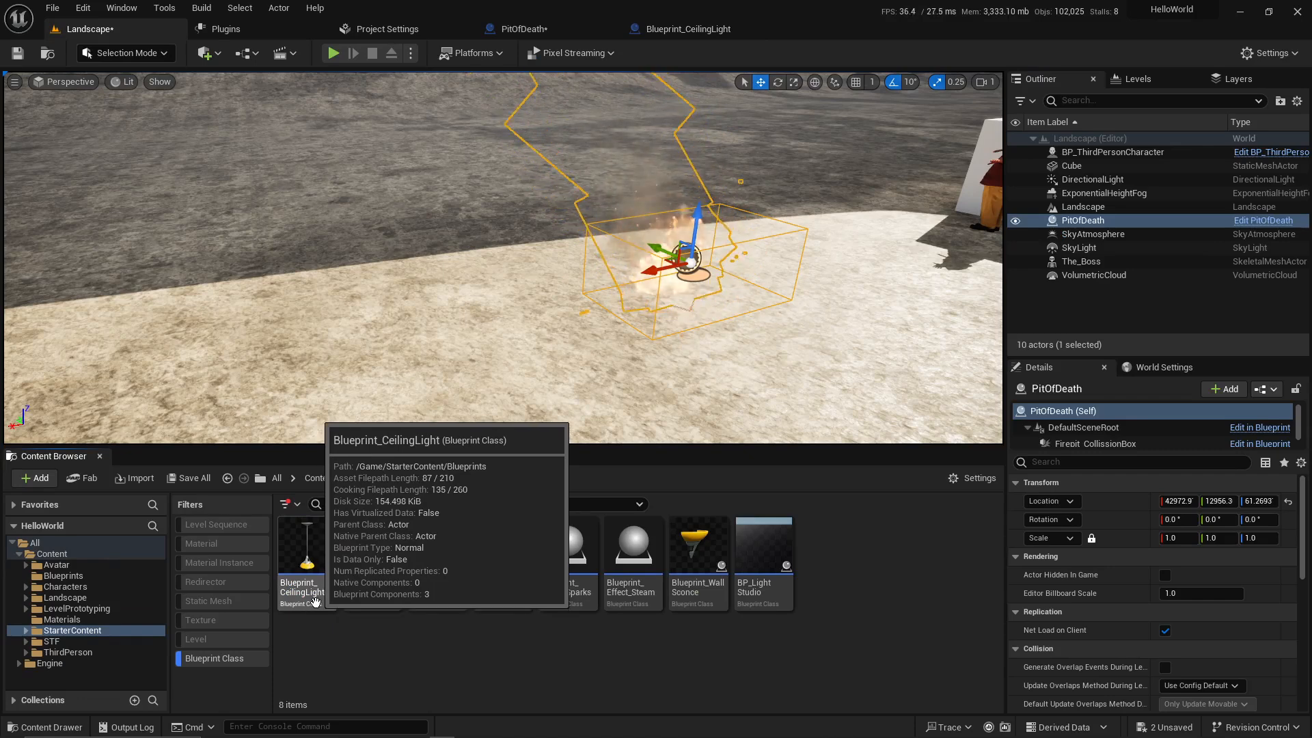
double_click(314, 600)
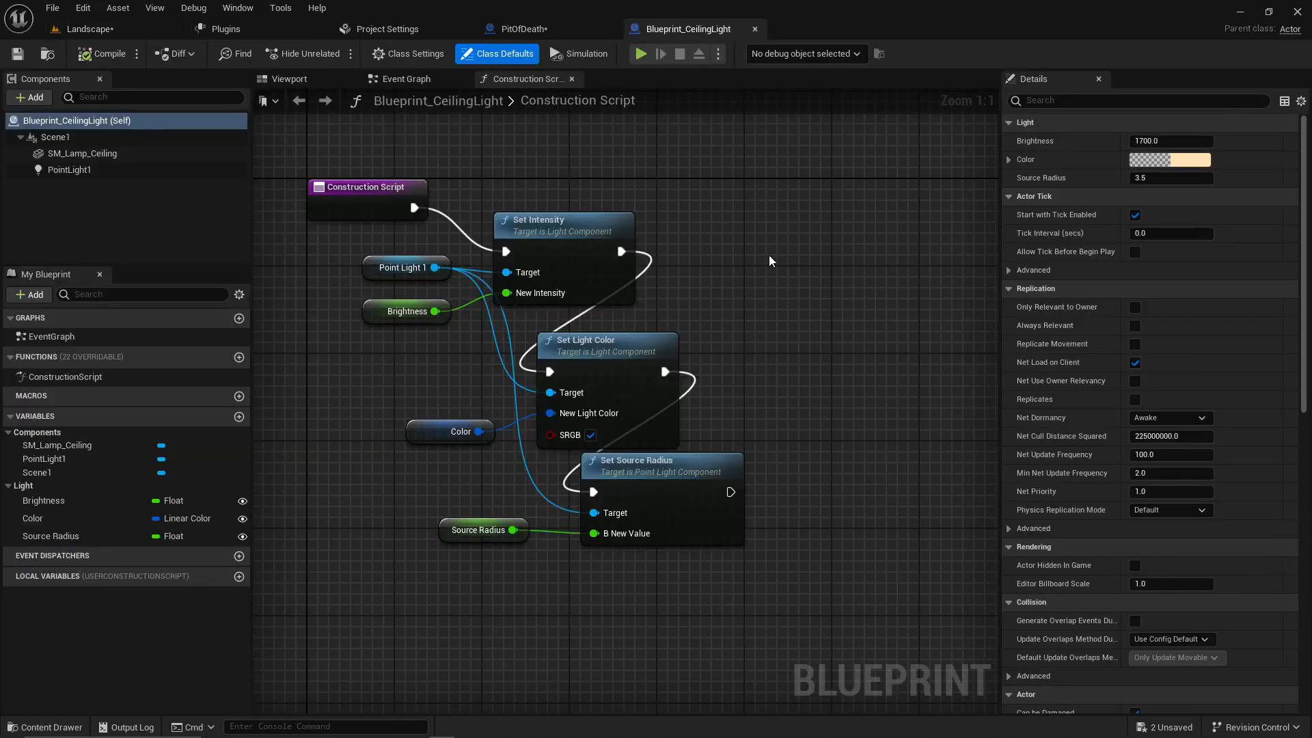
click(406, 79)
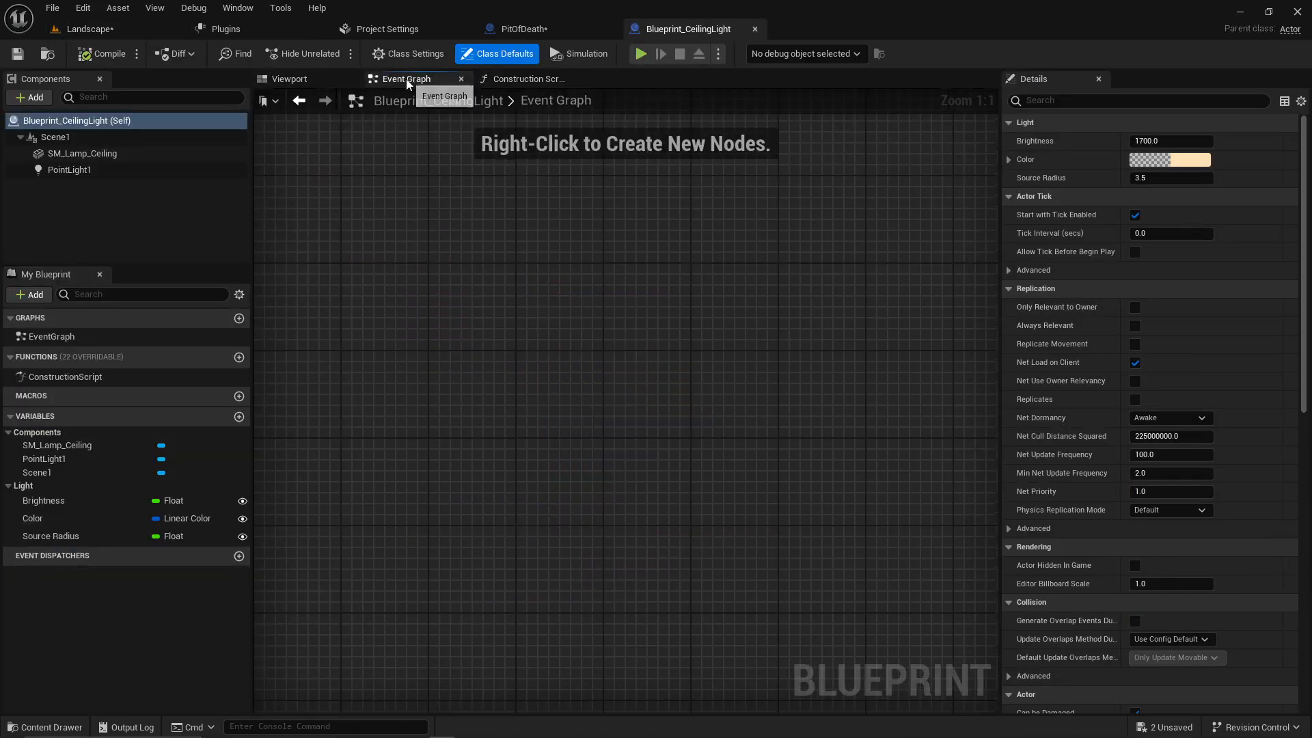
click(300, 80)
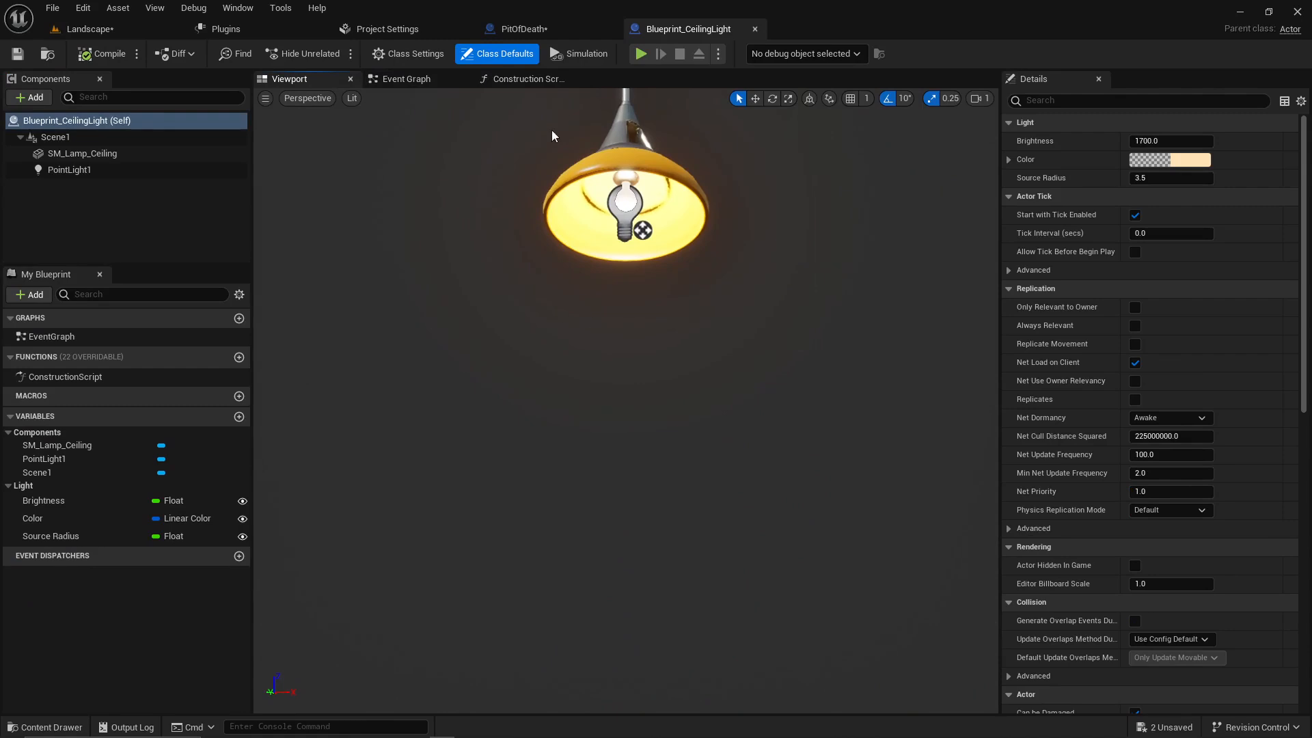
Step: Return to the Landscape level, enlarge the Content Browser, and view the fire pit from another angle
click(117, 32)
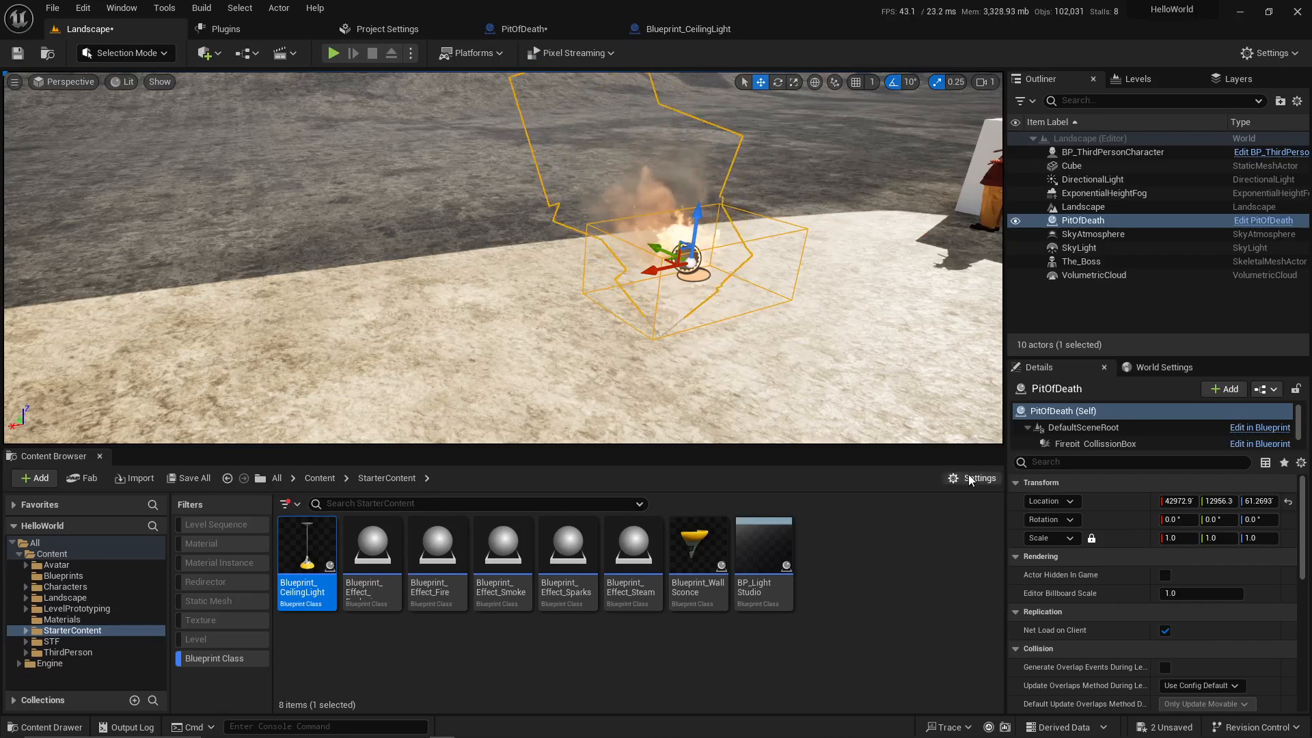
drag(846, 447, 848, 390)
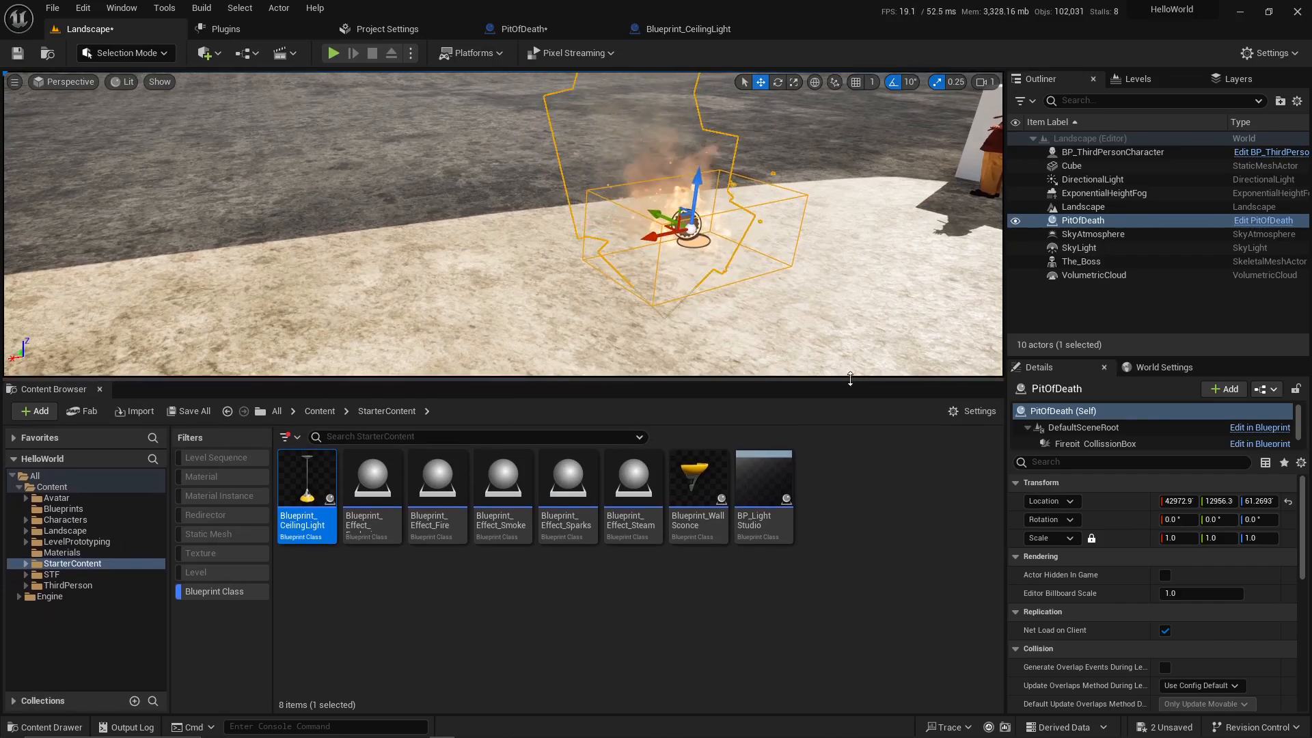
right_drag(503, 230, 533, 229)
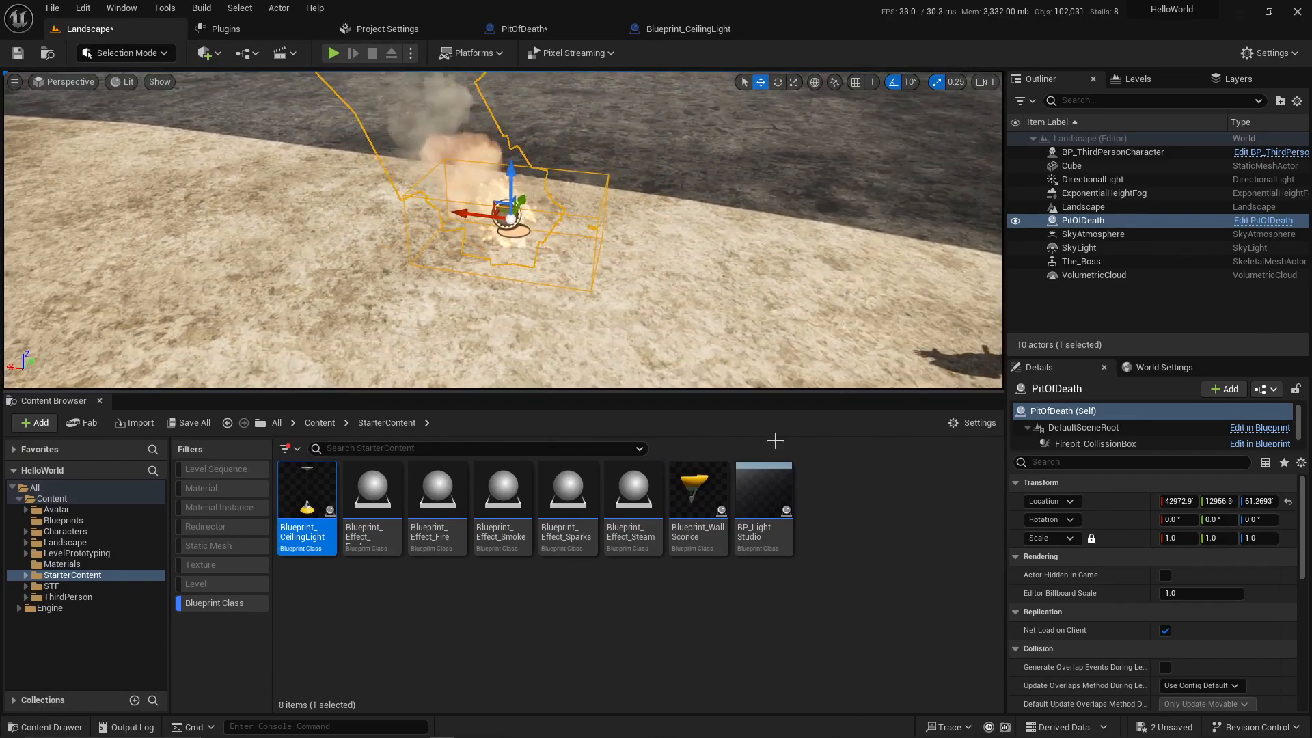
Step: Show the StarterContent Particles folder without the Blueprint Class filter and open the P_Fire particle system
click(616, 653)
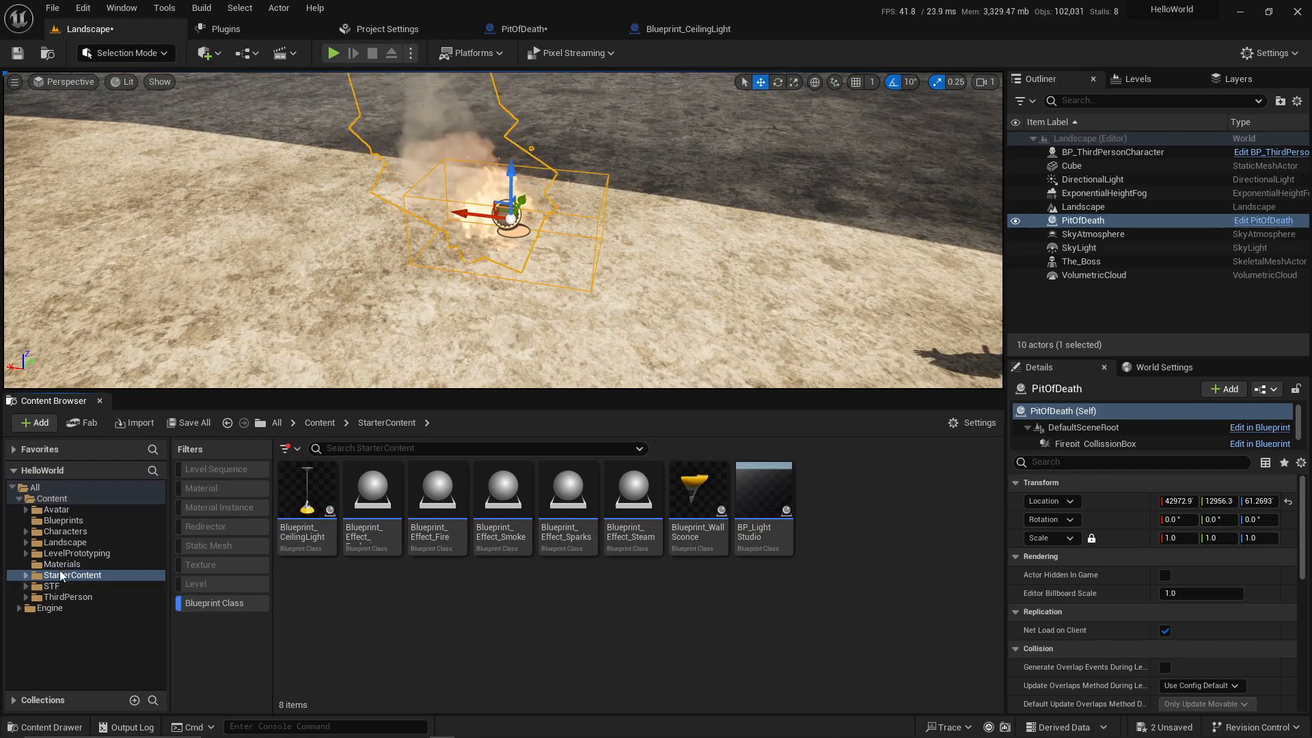
click(24, 576)
click(92, 650)
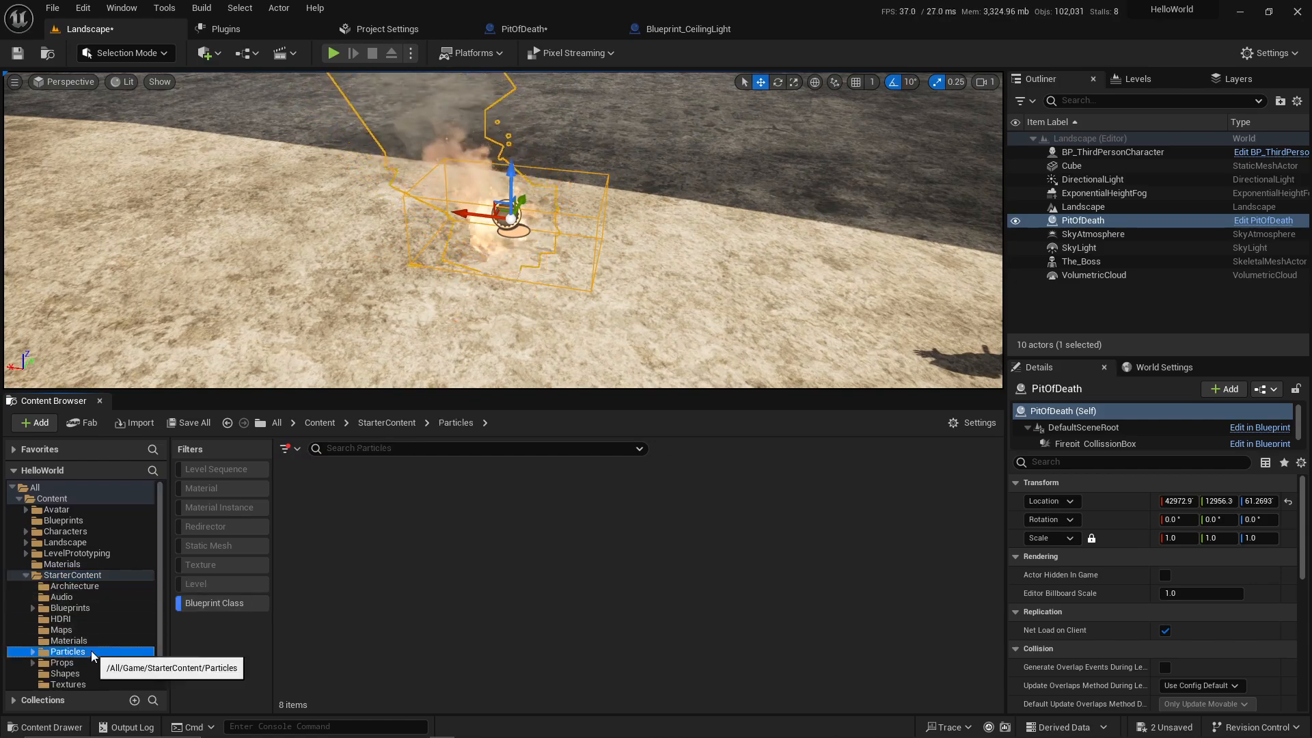
click(228, 604)
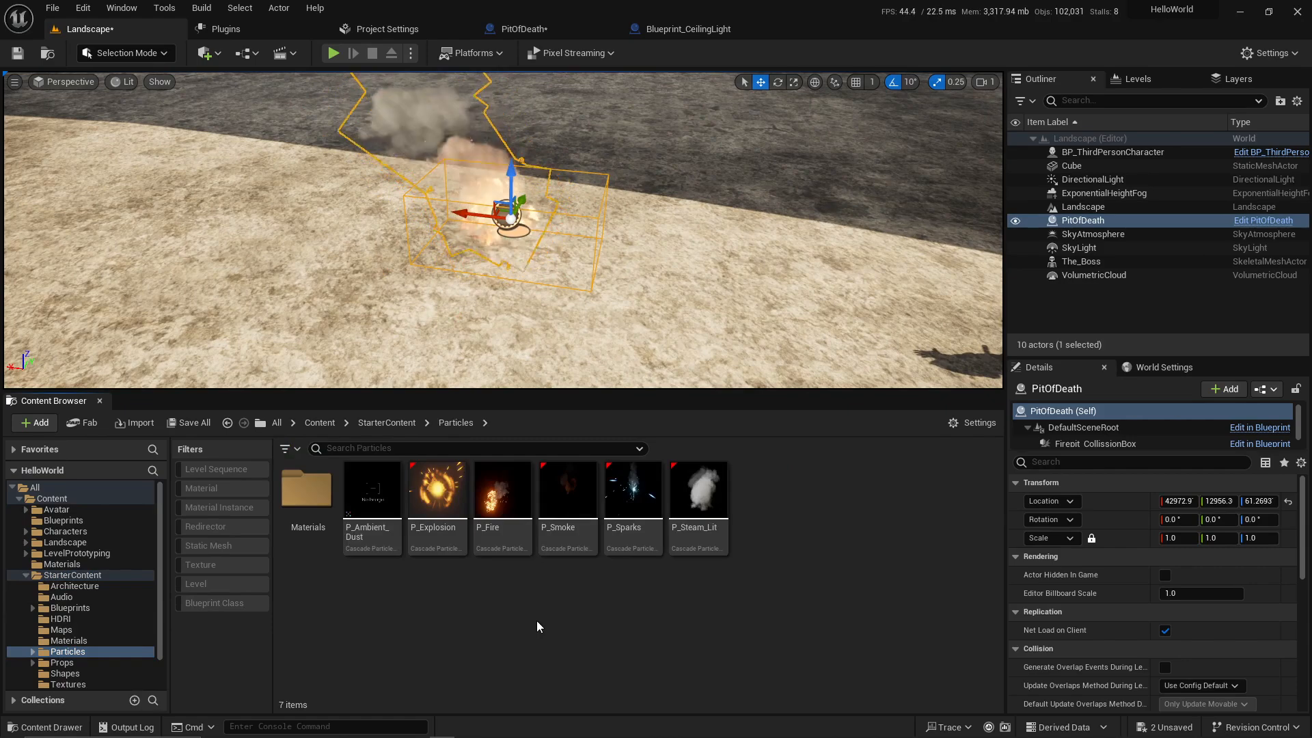
mouse_move(530, 550)
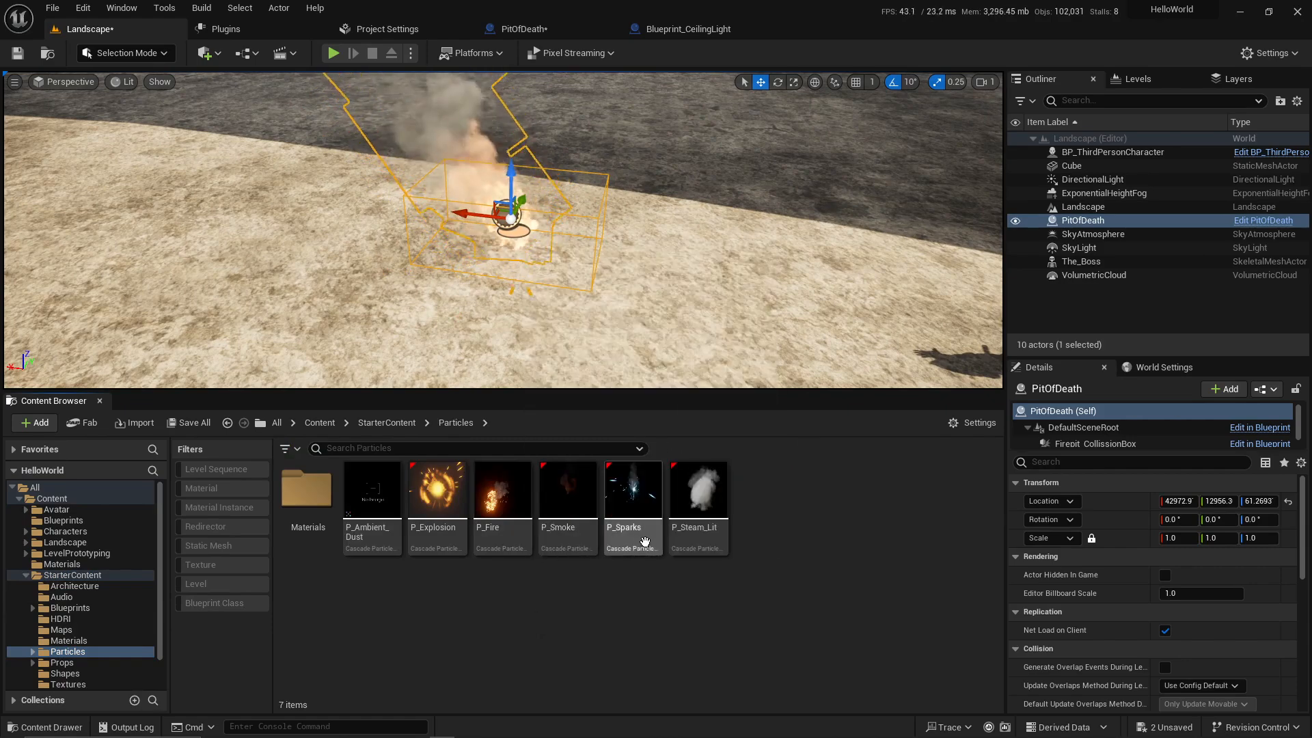
click(507, 545)
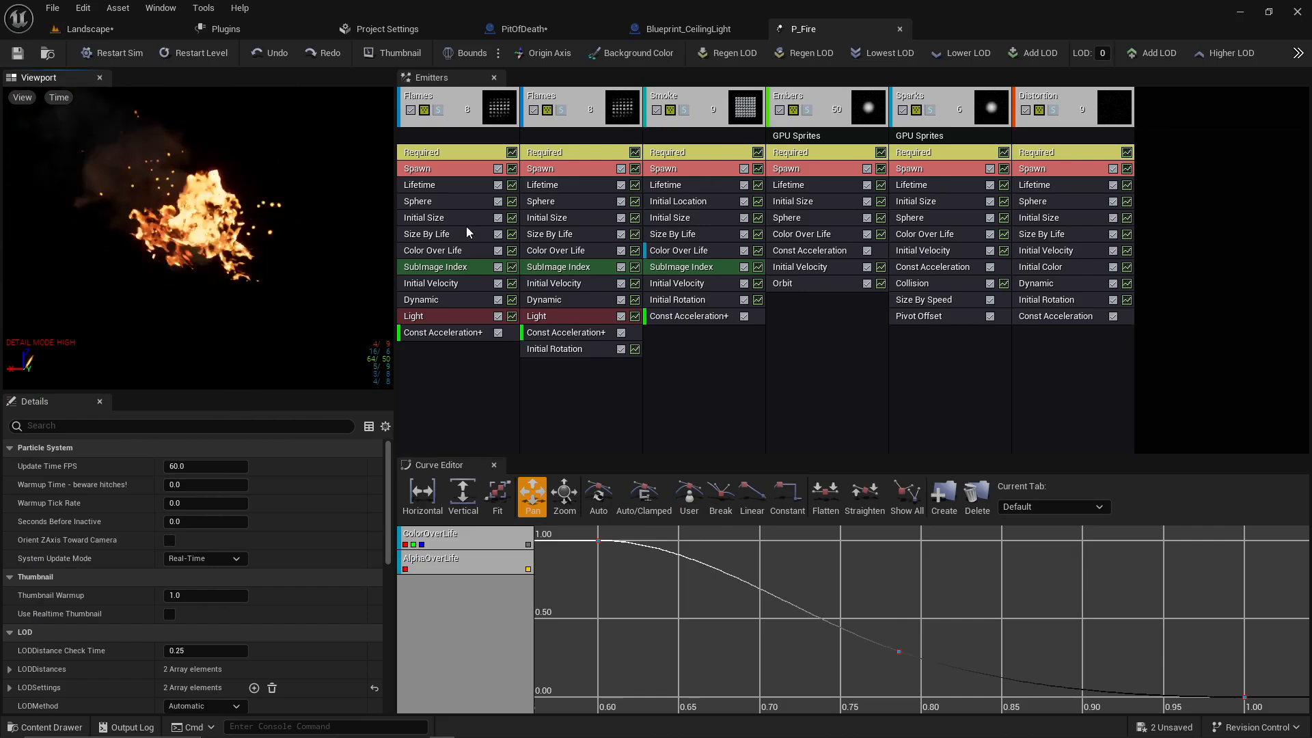
Step: Examine the P_Fire emitter modules, including Sphere, Color Over Life, Lifetime, Spawn, Dynamic and Initial Size for Flames, and Initial Size for Sparks
click(440, 204)
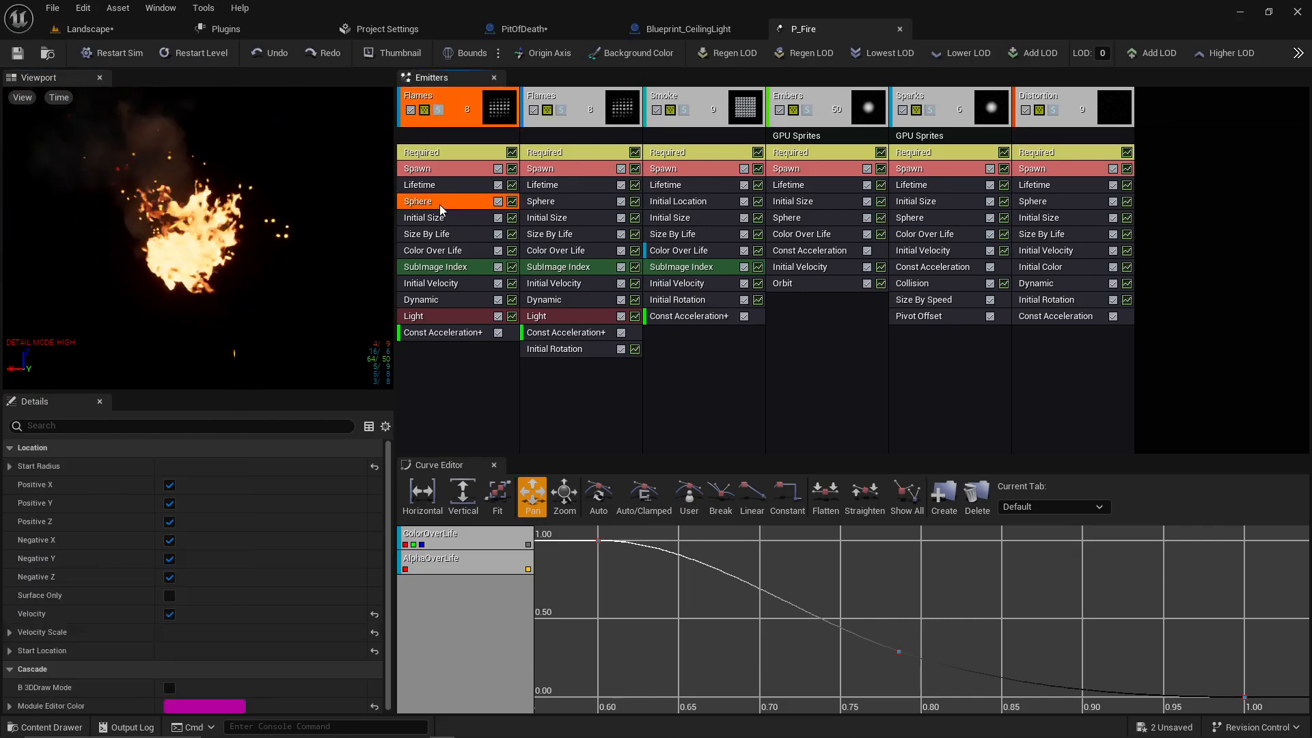
click(454, 252)
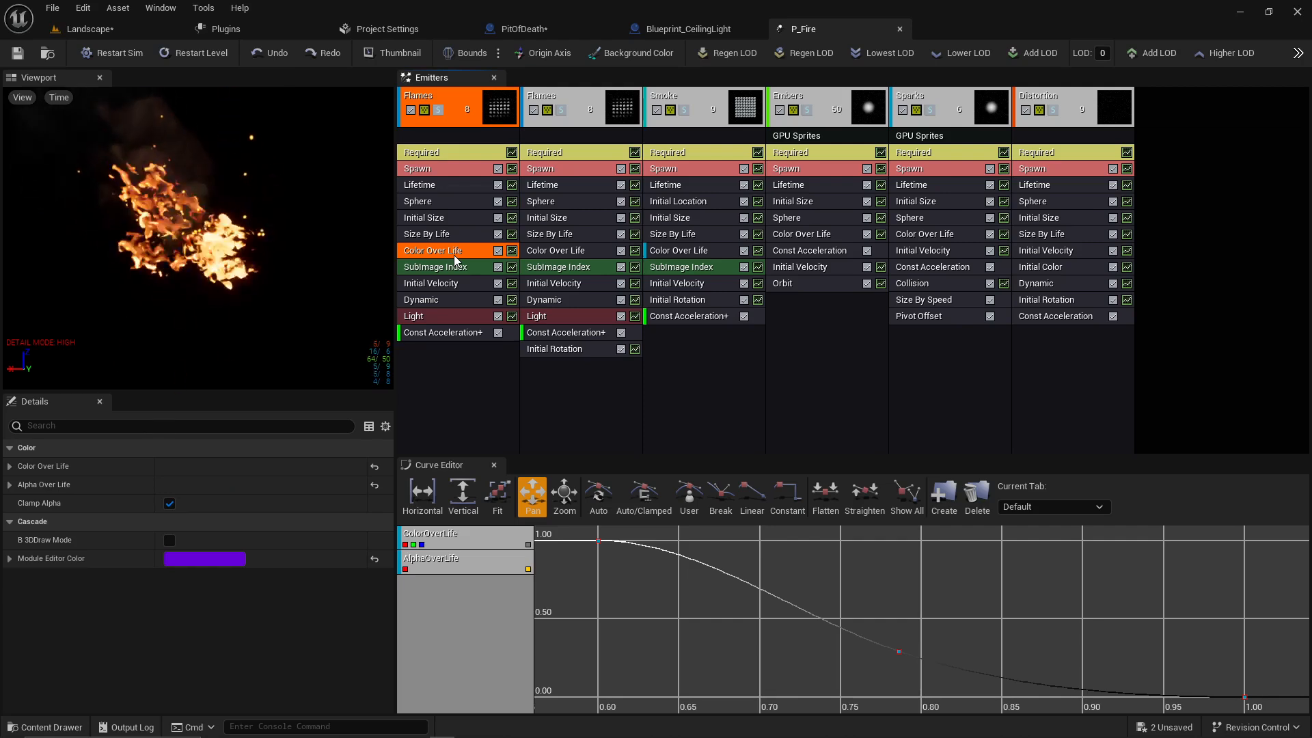
click(940, 202)
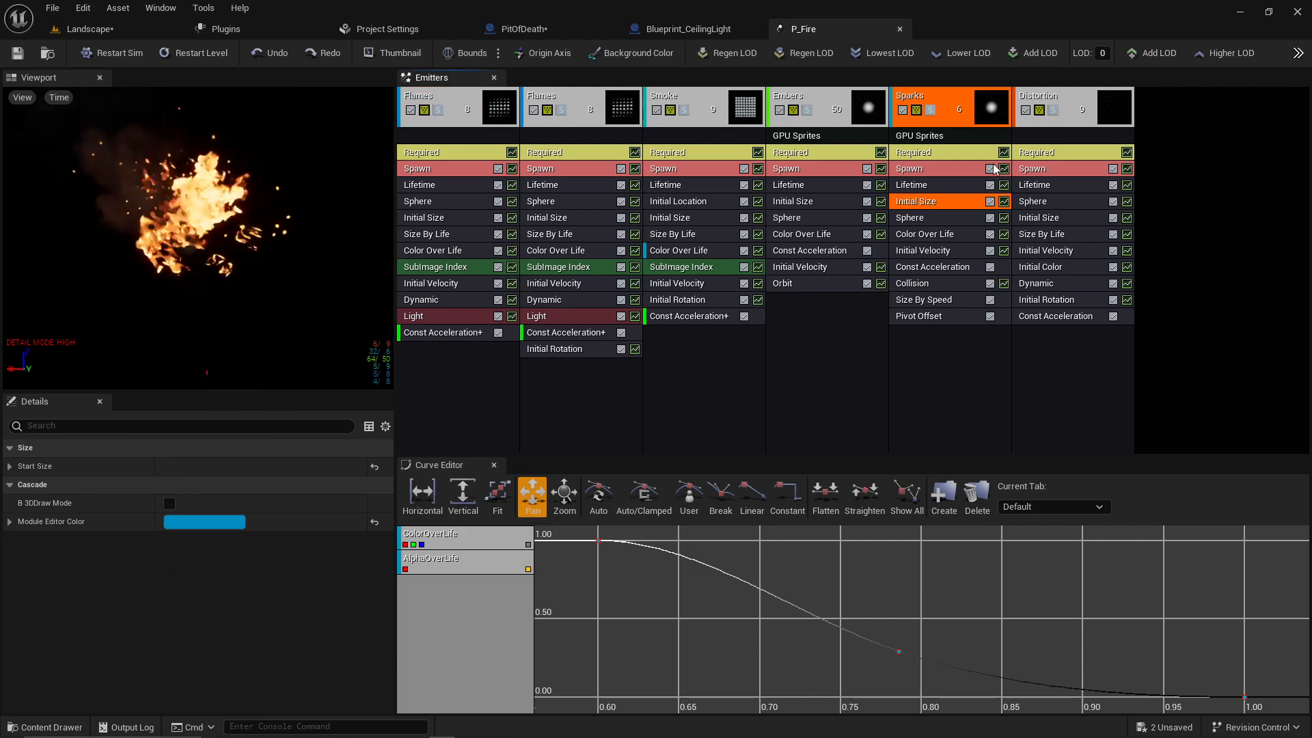
click(448, 184)
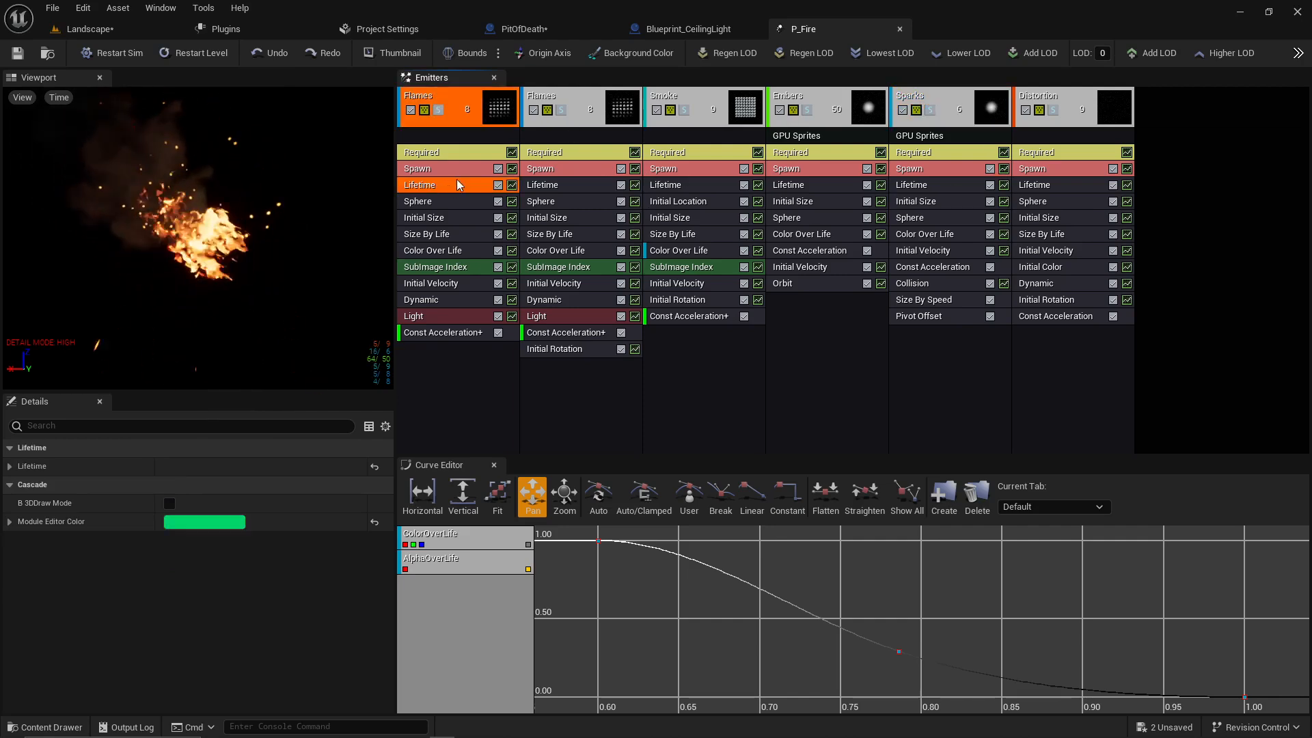
click(454, 168)
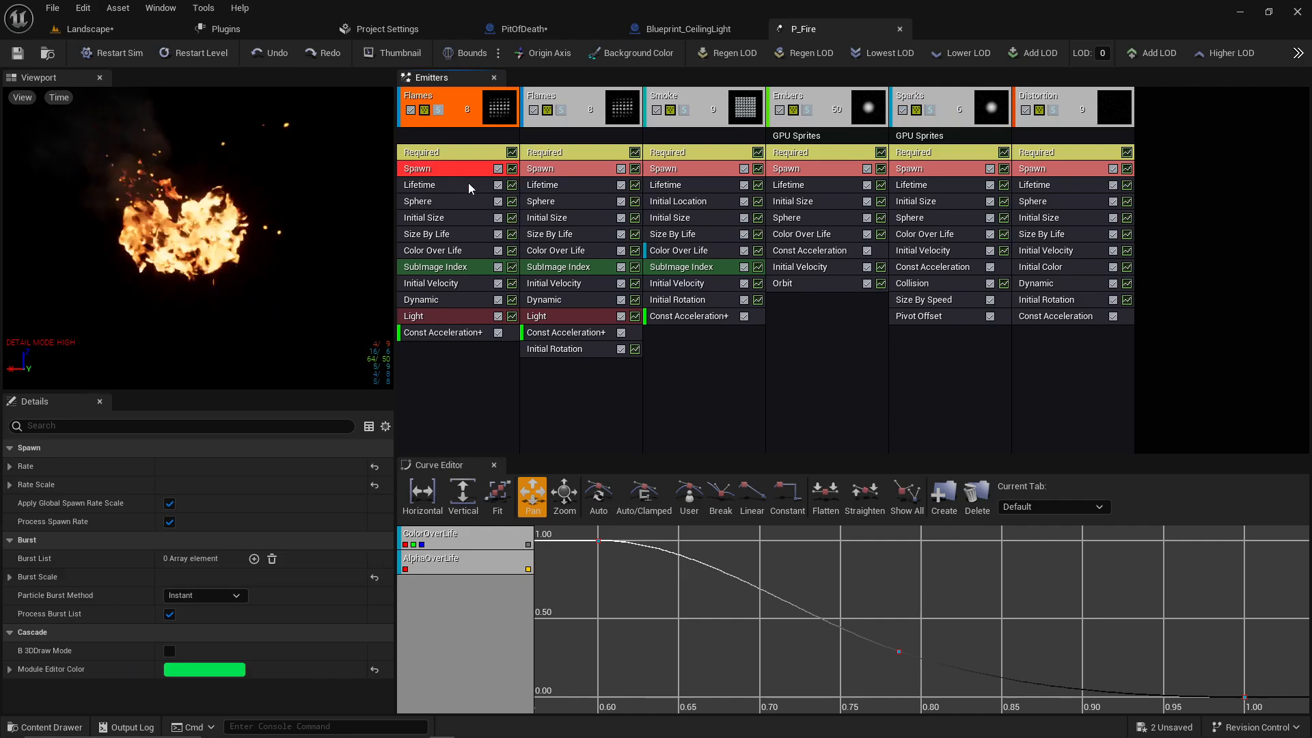
click(456, 232)
click(433, 300)
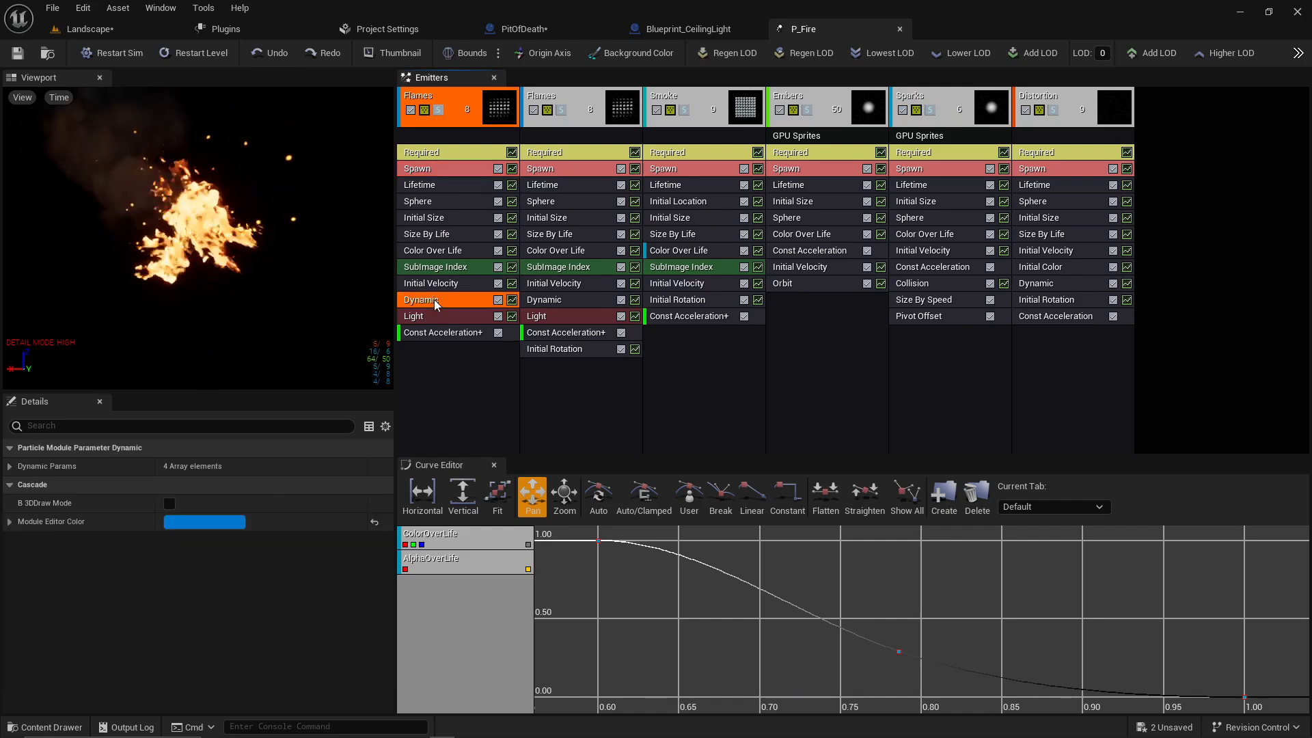
click(444, 220)
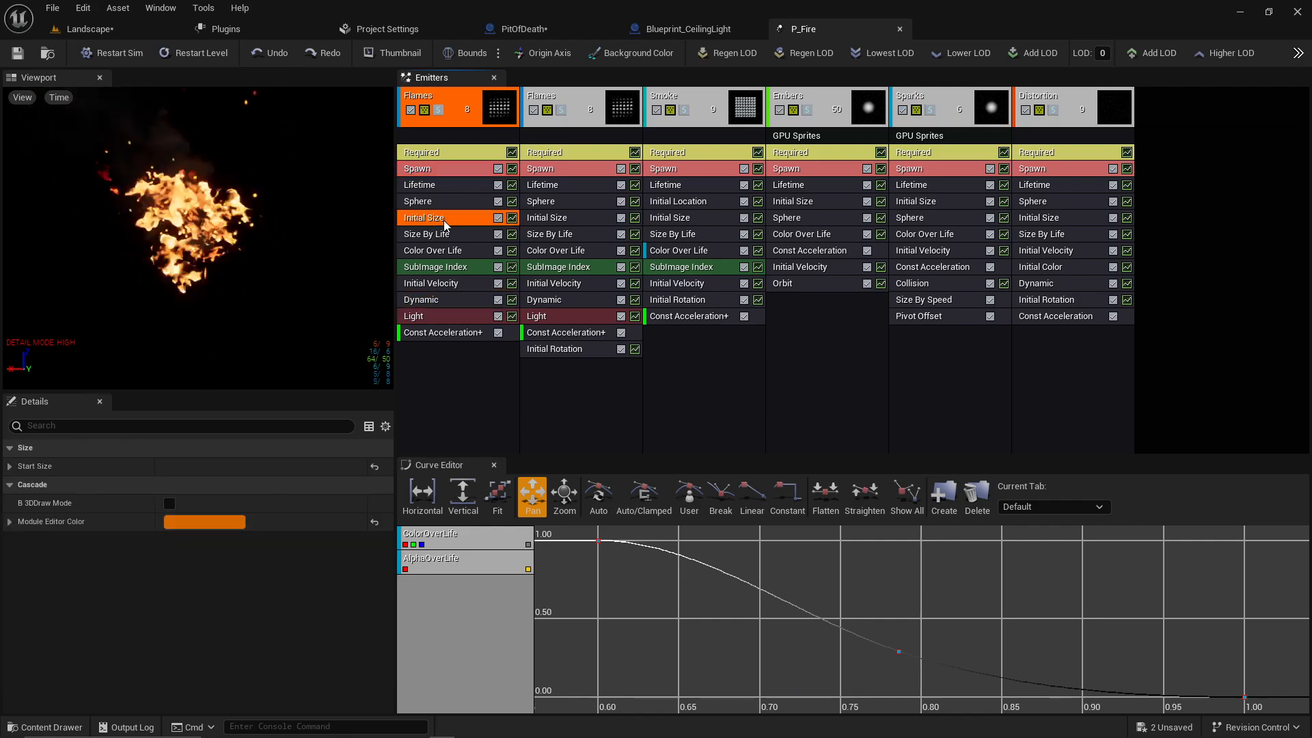
Step: Close the P_Fire particle system and view the whole ceiling lamp in the Blueprint_CeilingLight preview
middle_click(842, 26)
right_drag(781, 238, 743, 230)
scroll(785, 223, down, 5)
scroll(779, 225, up, 4)
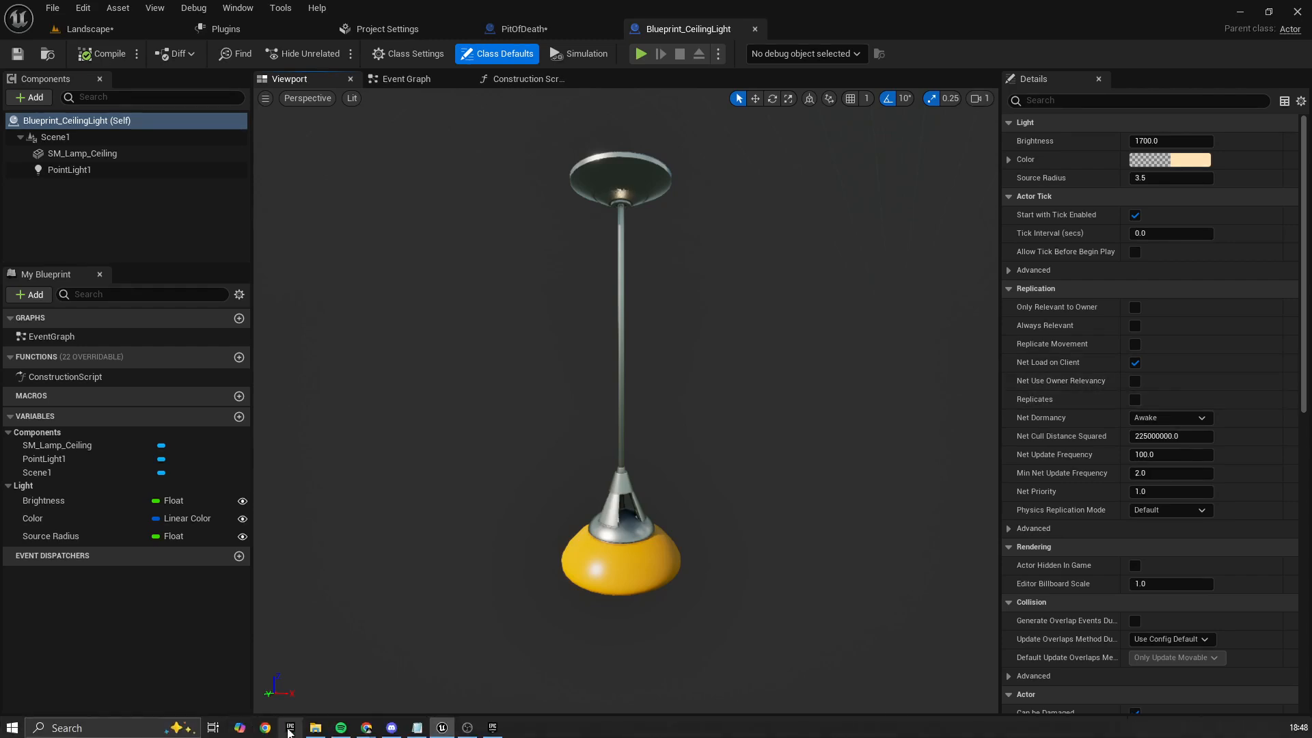
Step: Switch to File Explorer's HelloWorld project folder and select the DerivedDataCache, Intermediate and Saved folders together
click(302, 728)
click(633, 382)
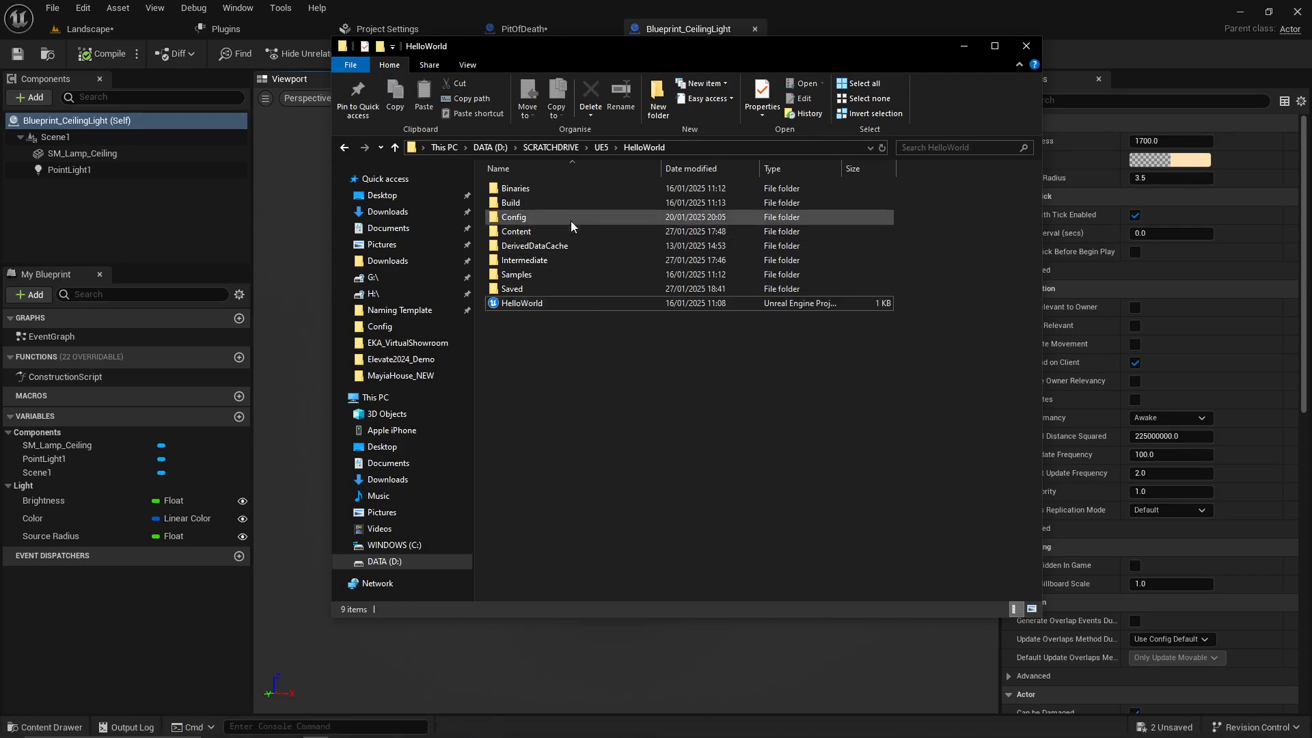
click(556, 259)
click(543, 289)
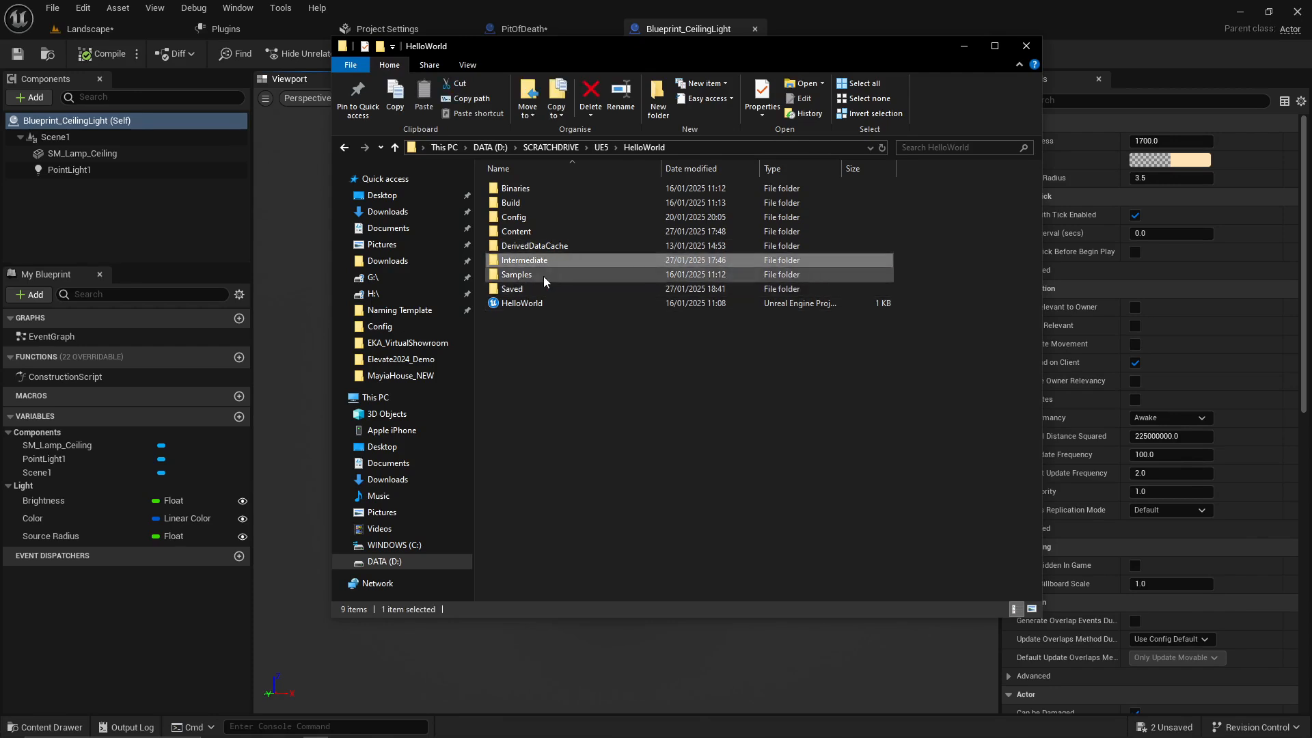
ctrl+click(551, 257)
ctrl+click(568, 244)
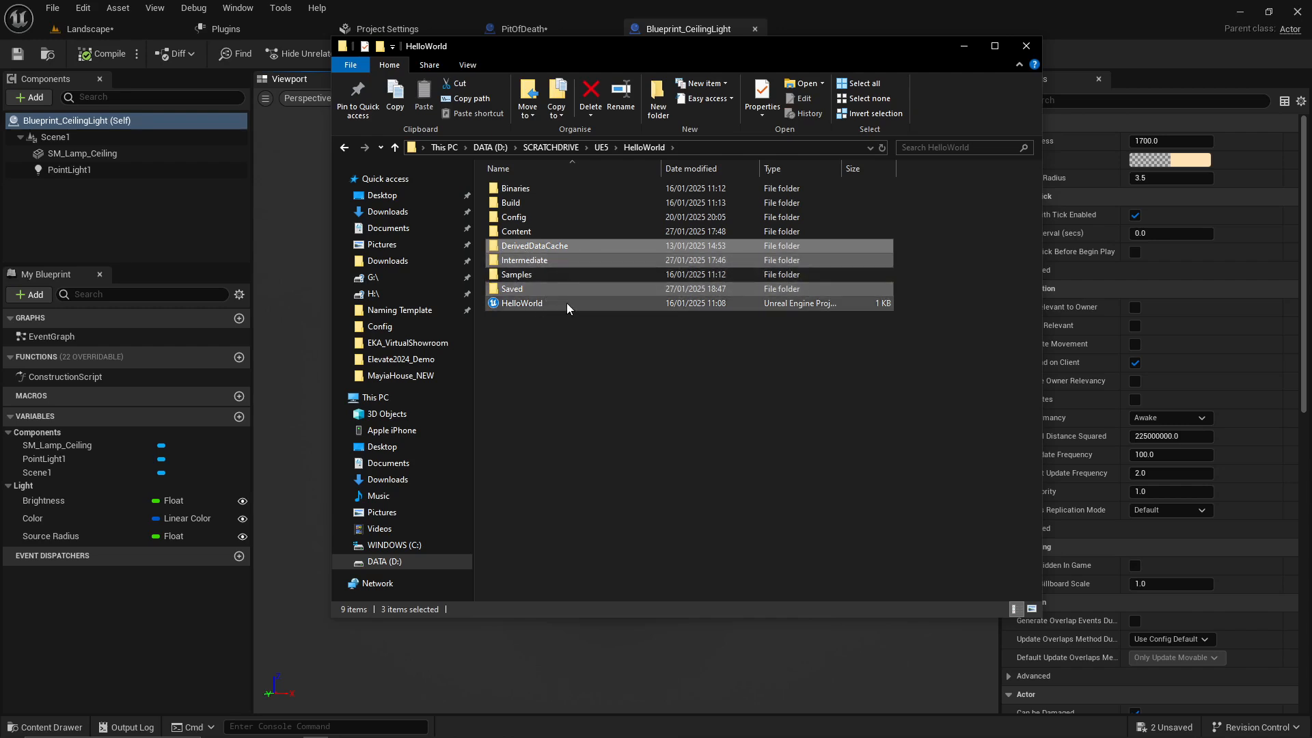
Step: Look inside the project's Samples and Build folders and select both of them in the HelloWorld folder
click(547, 208)
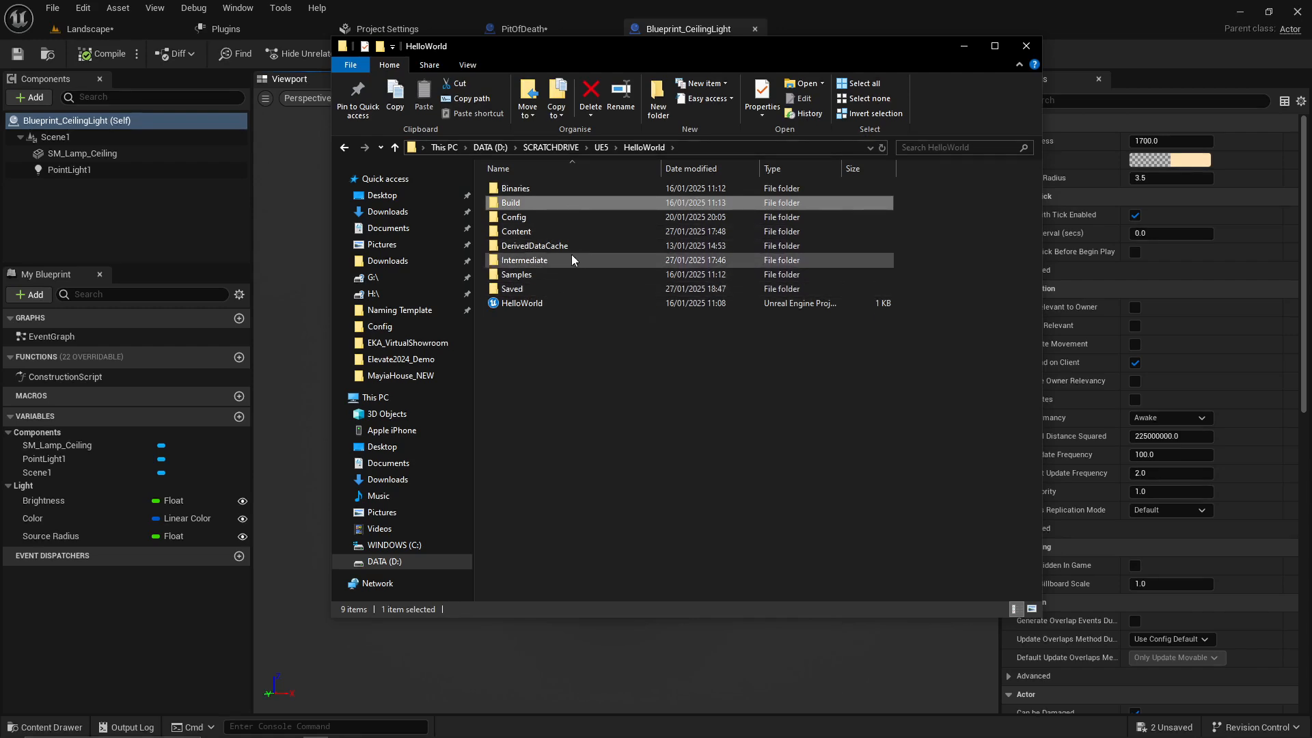
double_click(560, 272)
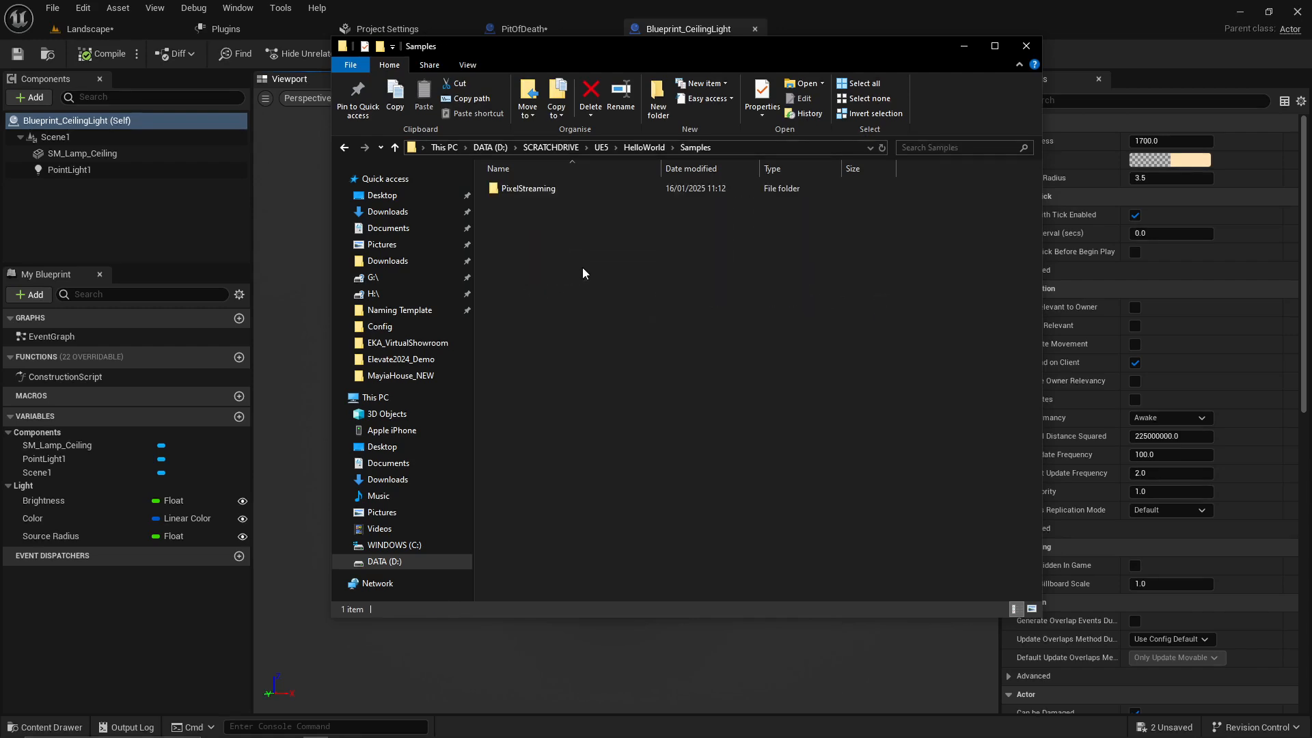
click(634, 149)
double_click(549, 202)
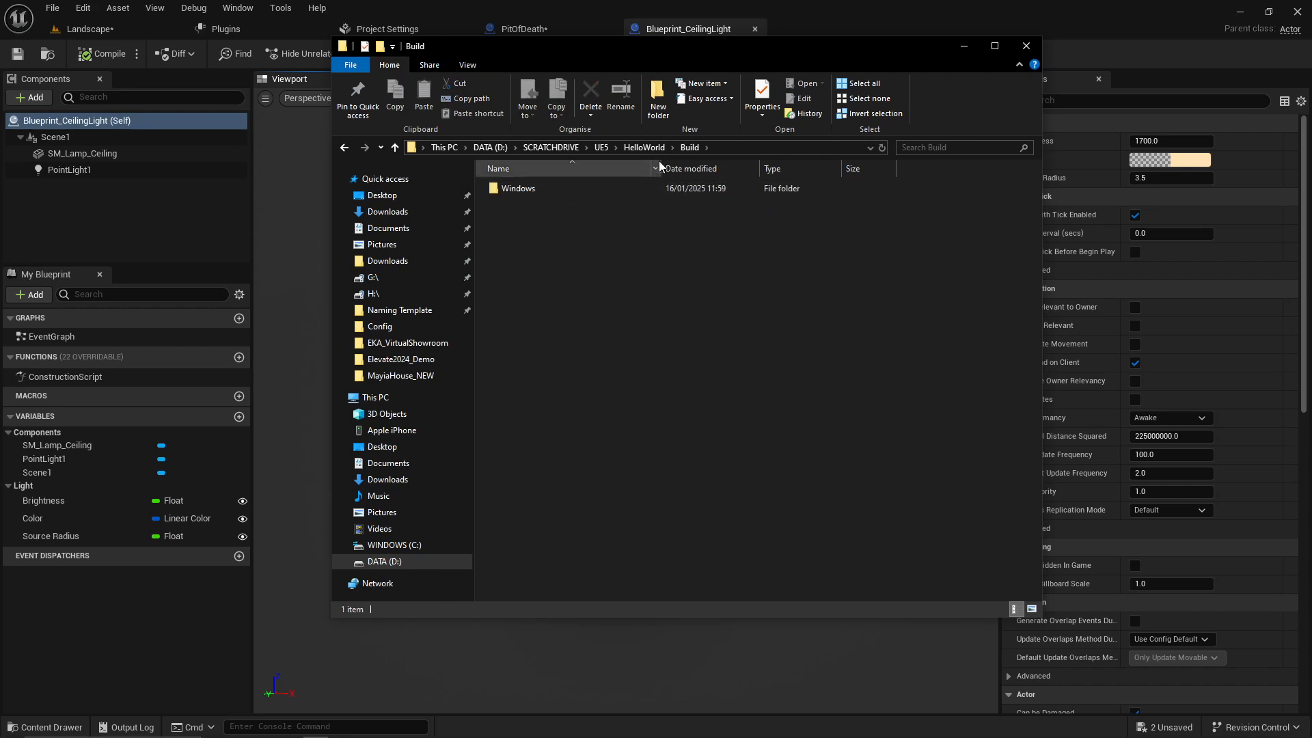
click(645, 147)
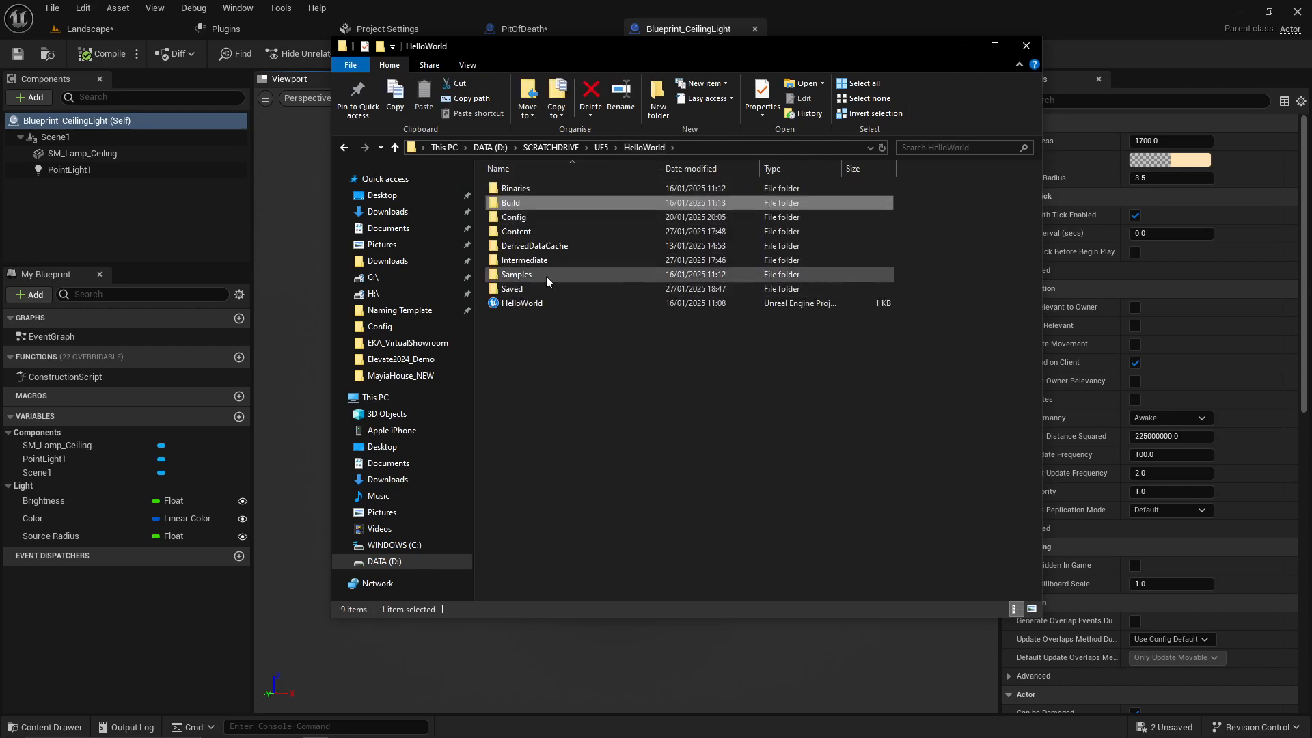
ctrl+click(547, 276)
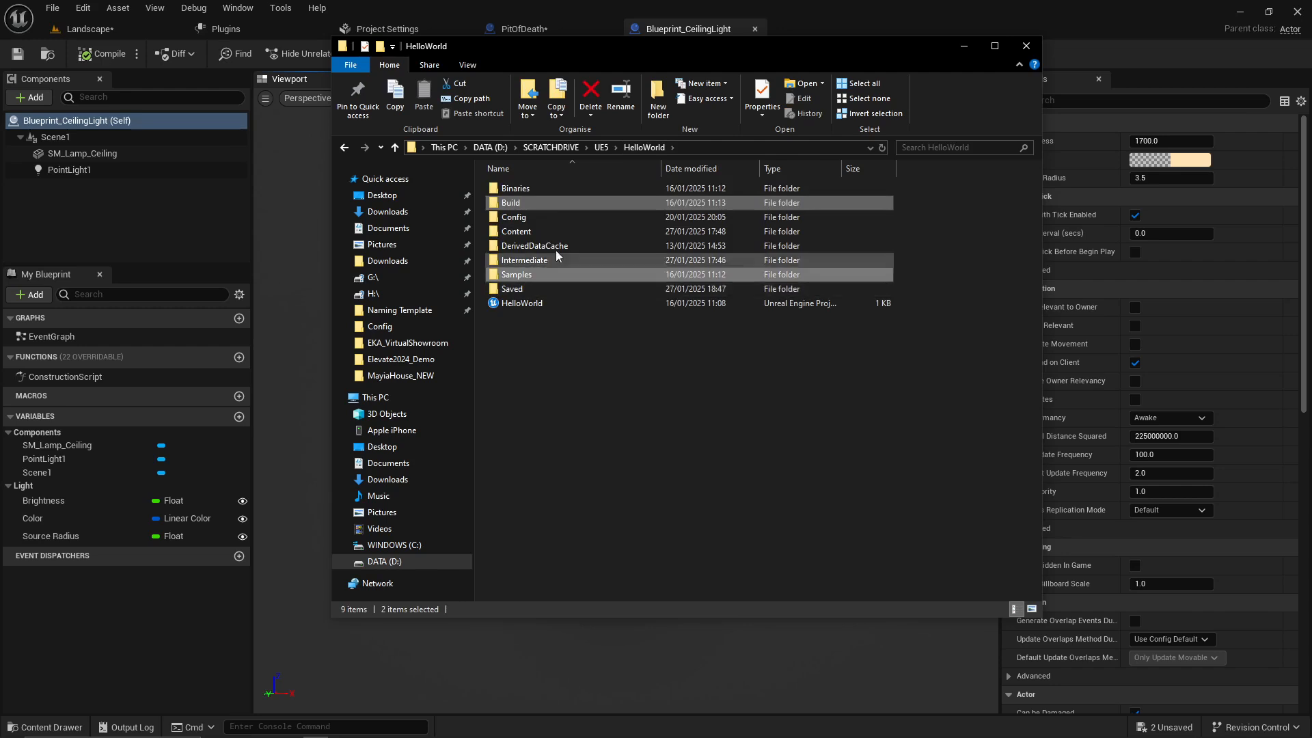
Step: Single out the Saved, Intermediate and DerivedDataCache folders and the HelloWorld project file, and minimize File Explorer
click(543, 287)
ctrl+click(545, 260)
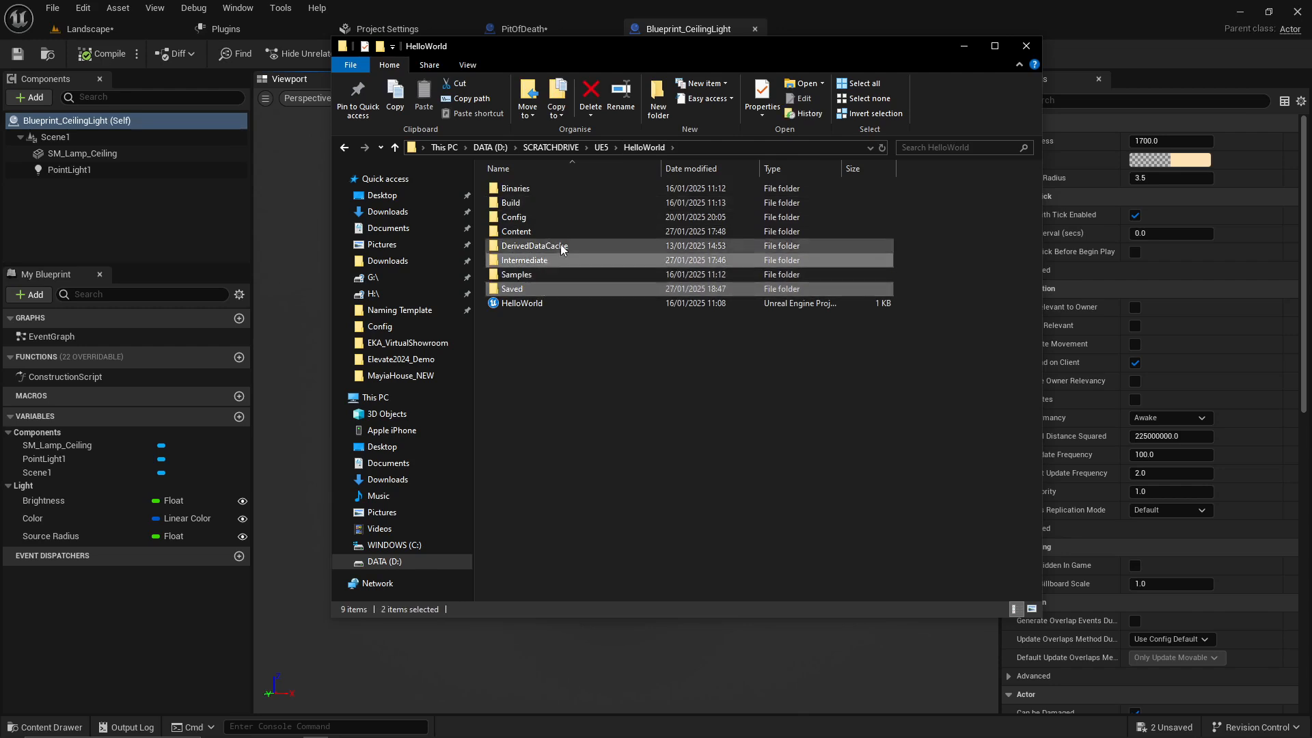
ctrl+click(560, 245)
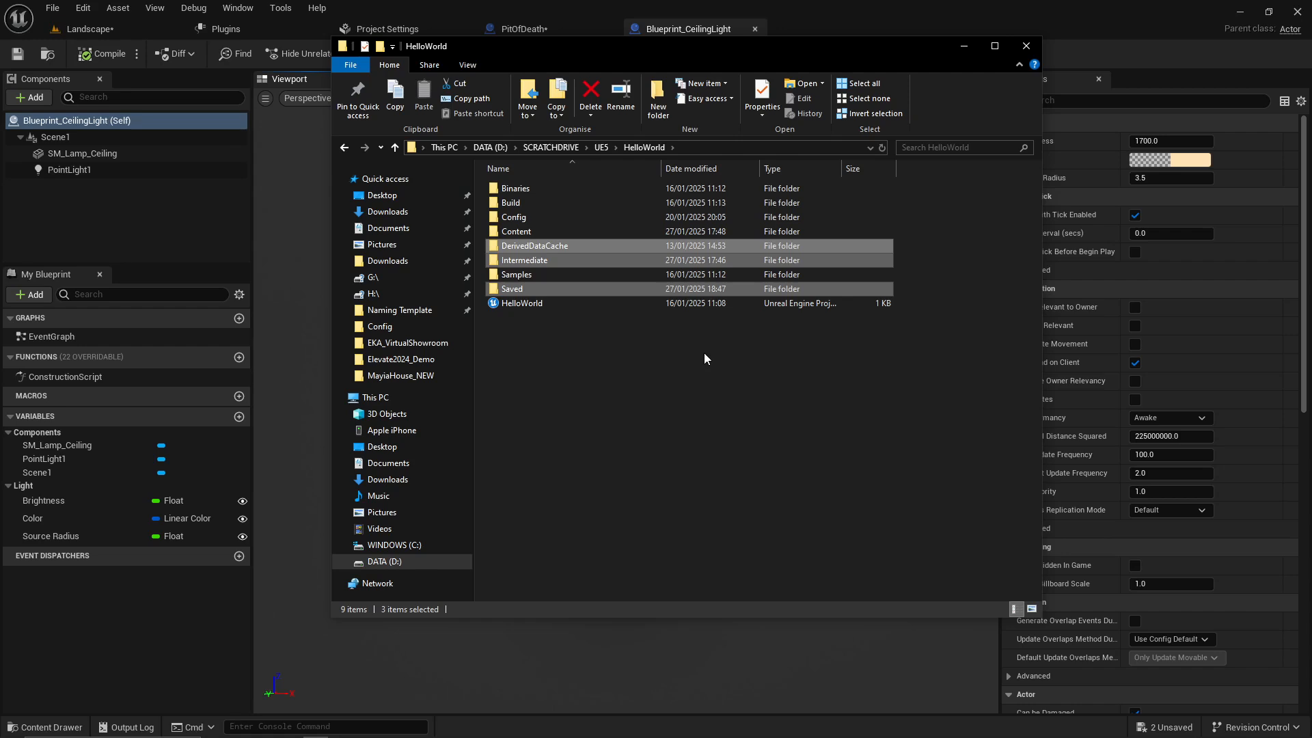
click(556, 304)
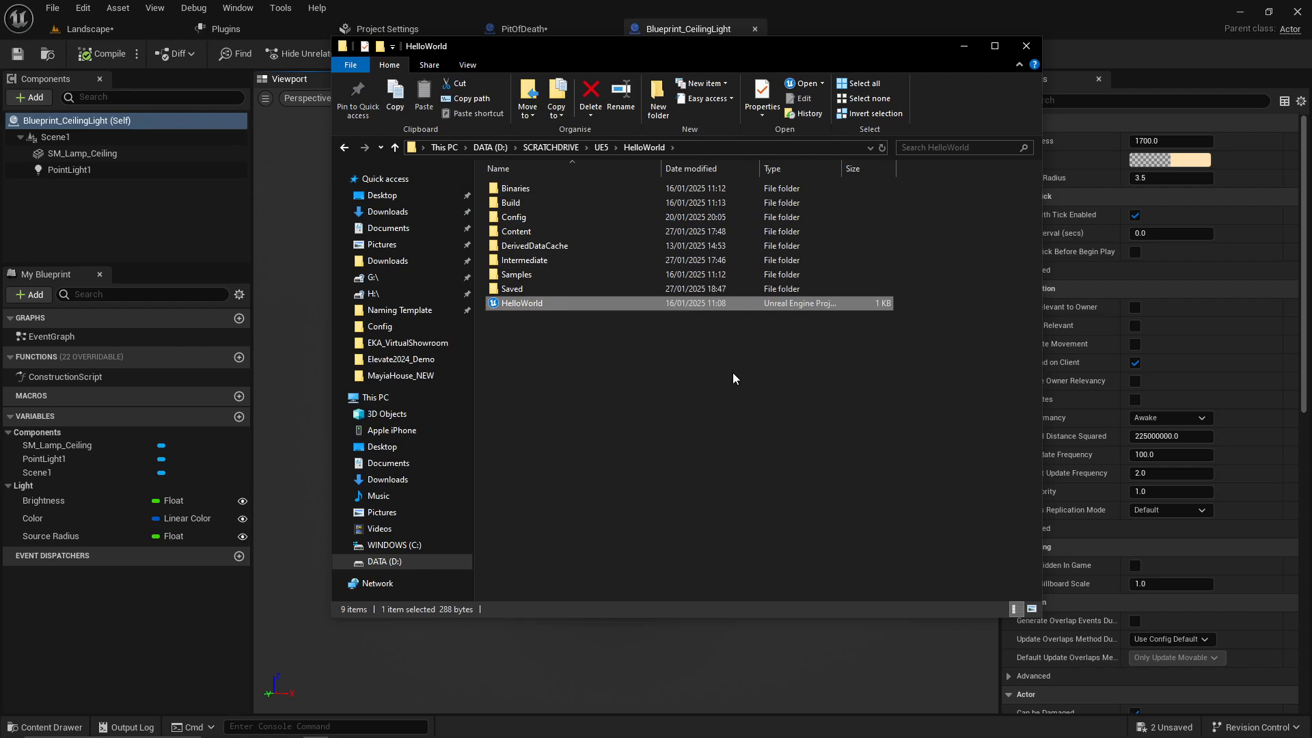
click(963, 46)
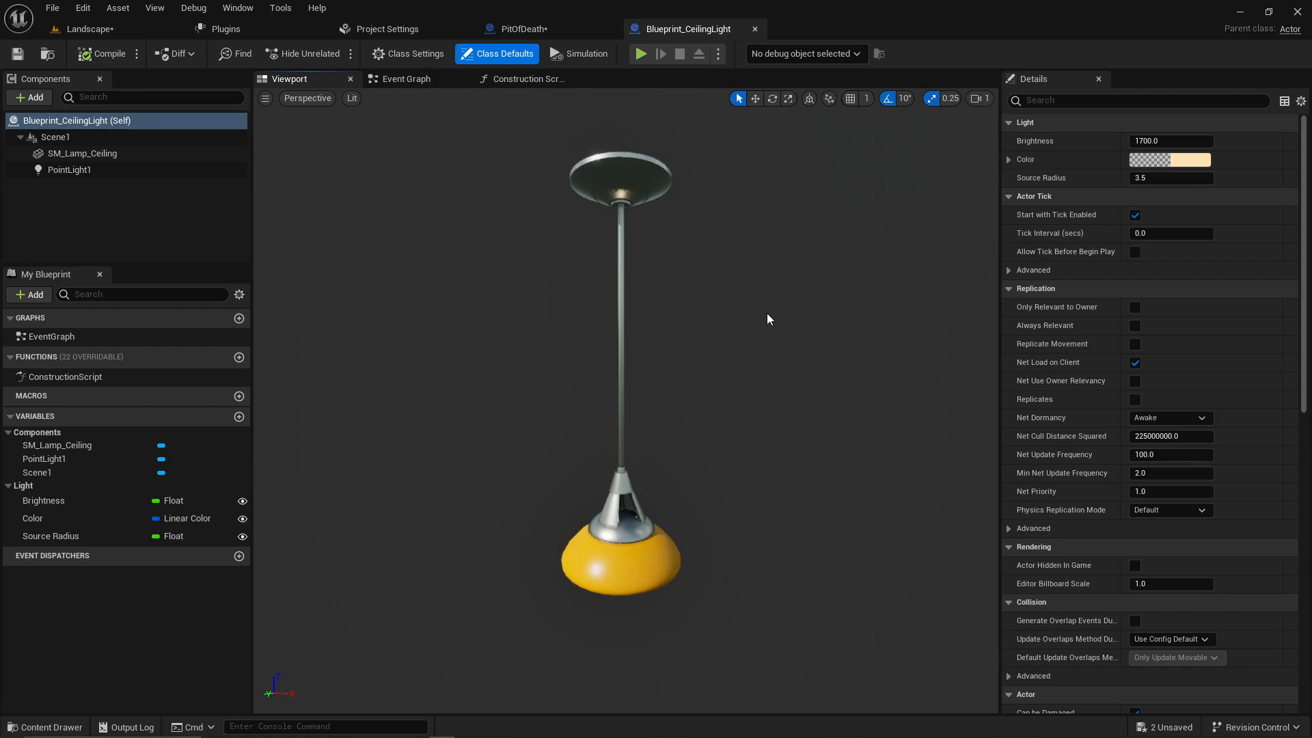
Step: Return to the Landscape level, deselect PitOfDeath, and turn the view to show the fire pit beside the characters
click(129, 26)
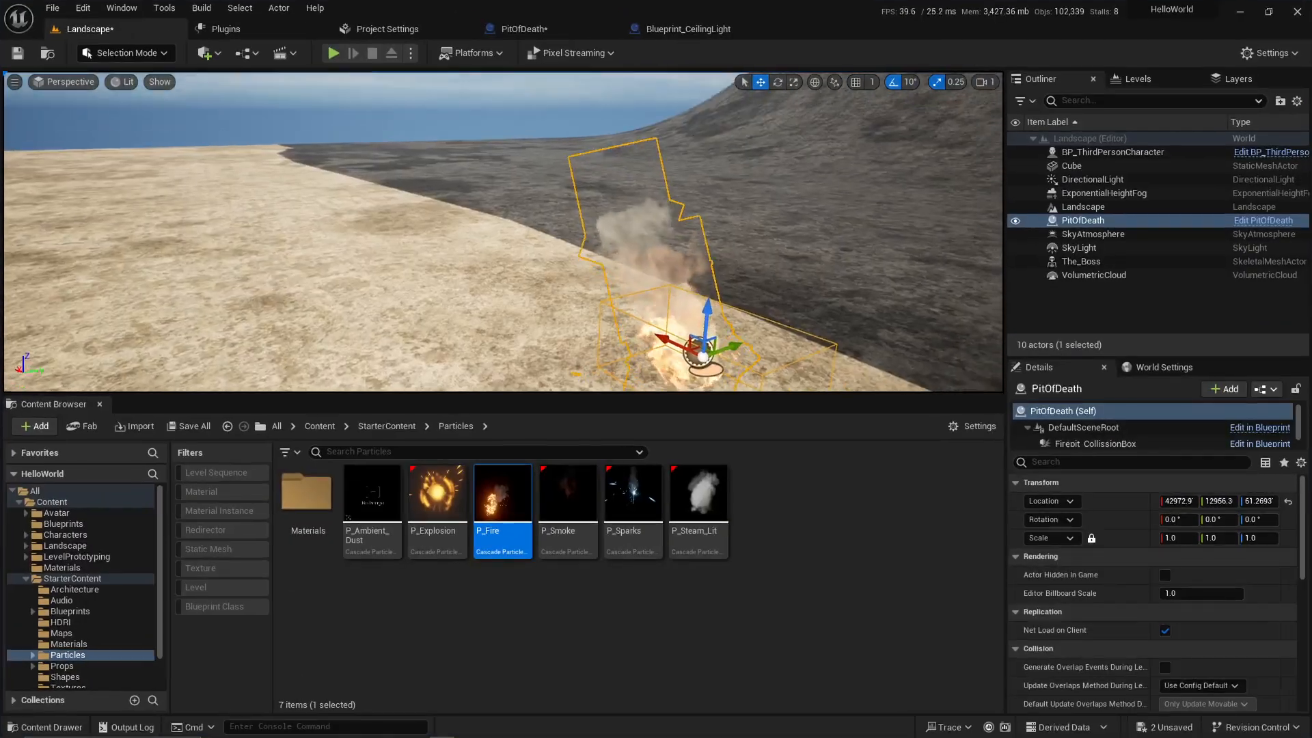
key(Escape)
mouse_move(716, 206)
right_down()
mouse_move(711, 238)
mouse_move(669, 207)
mouse_move(723, 205)
right_up()
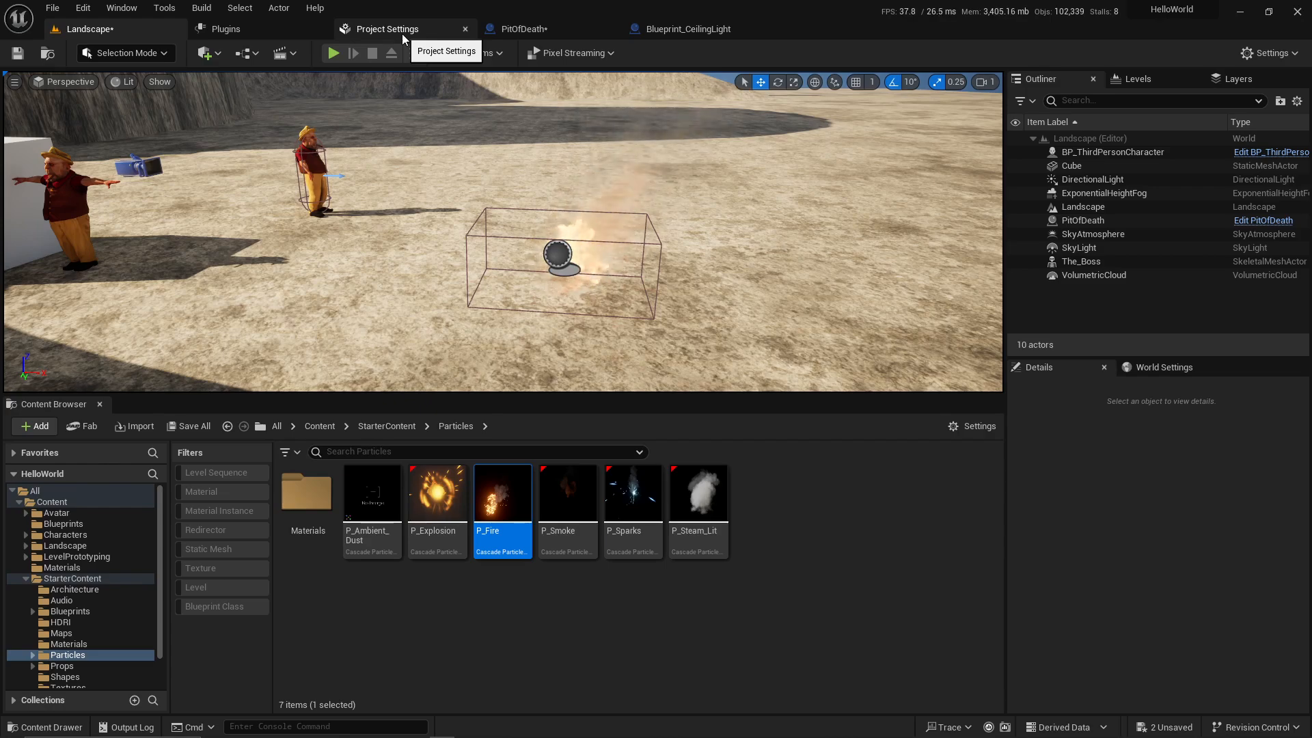
Step: Turn the view toward the open horizon and swing the directional light around until mountain shadow covers the foreground
right_drag(403, 150, 561, 198)
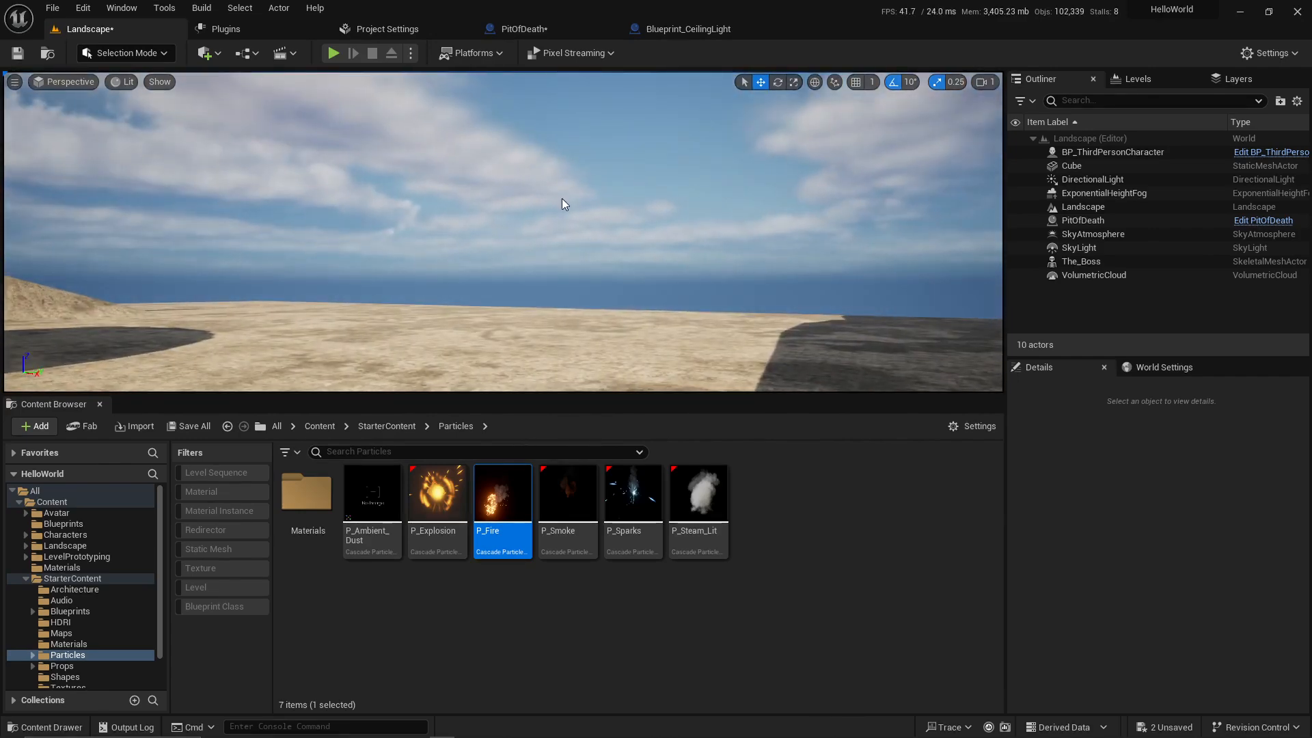
key(ctrl+l)
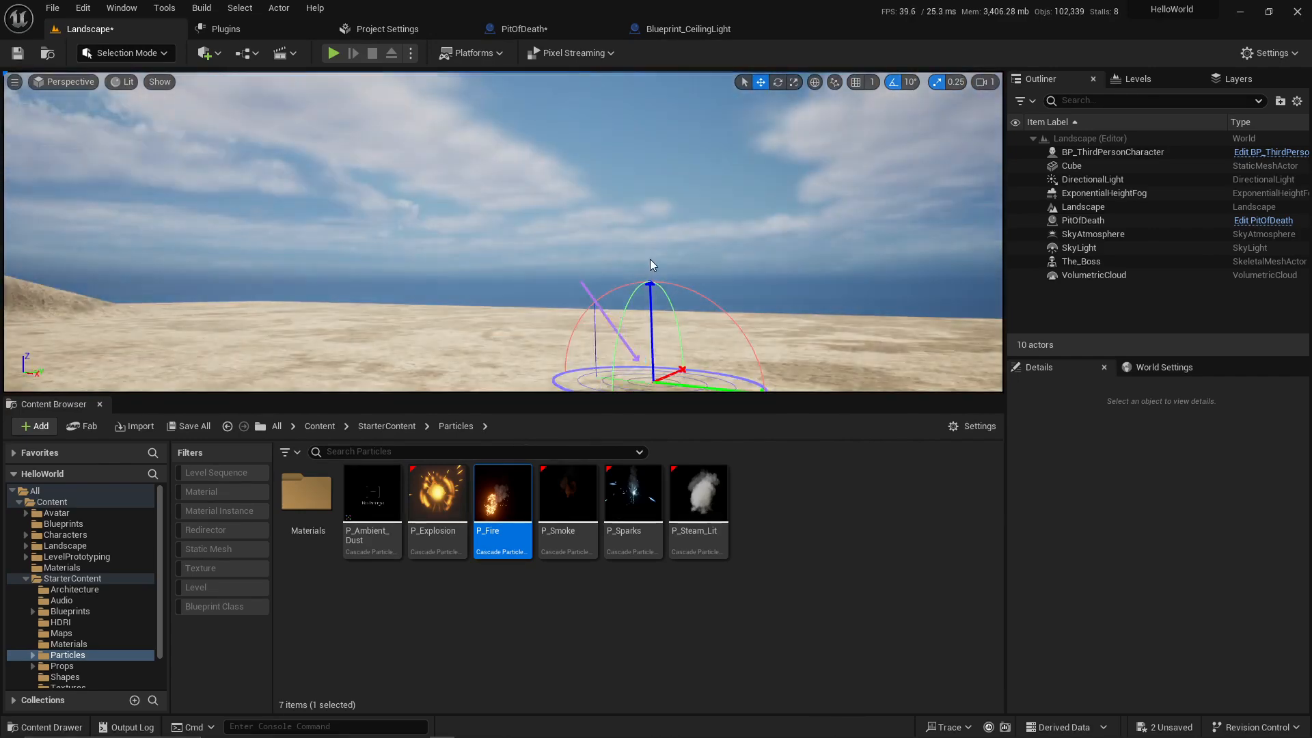
key(ctrl+l)
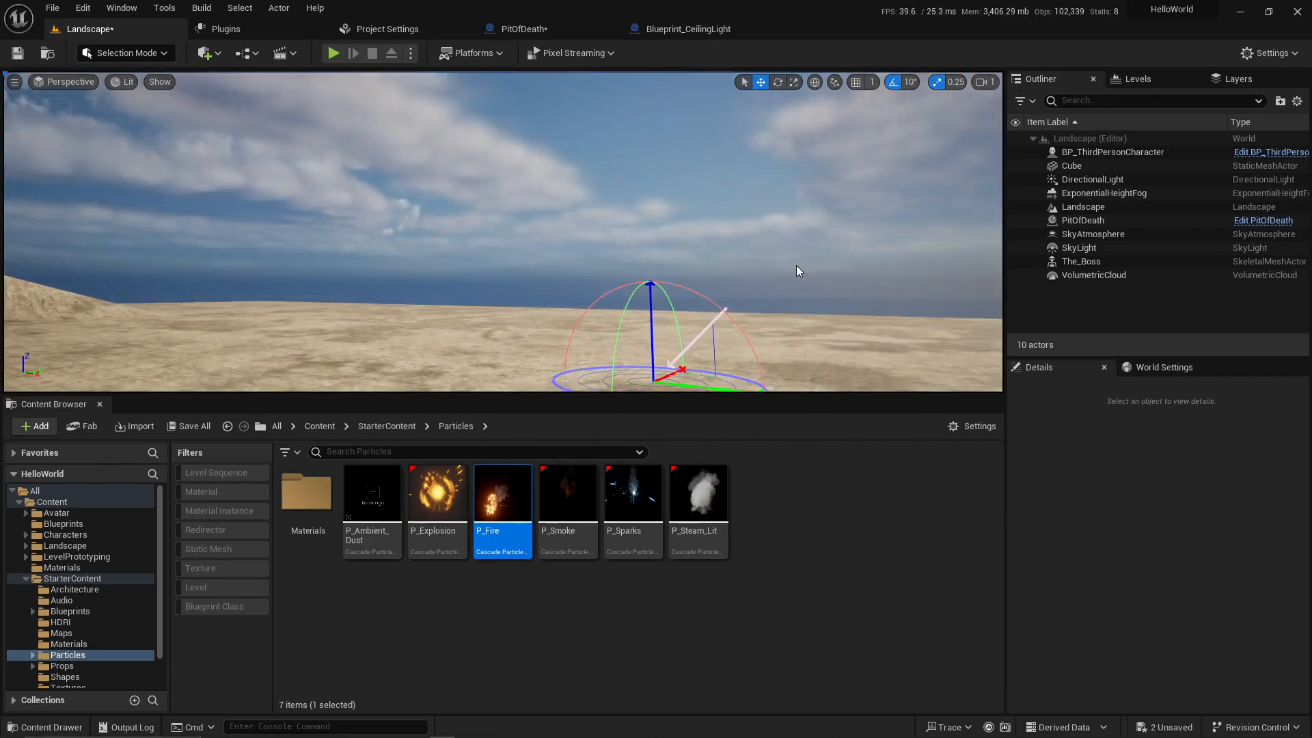
key(ctrl+l)
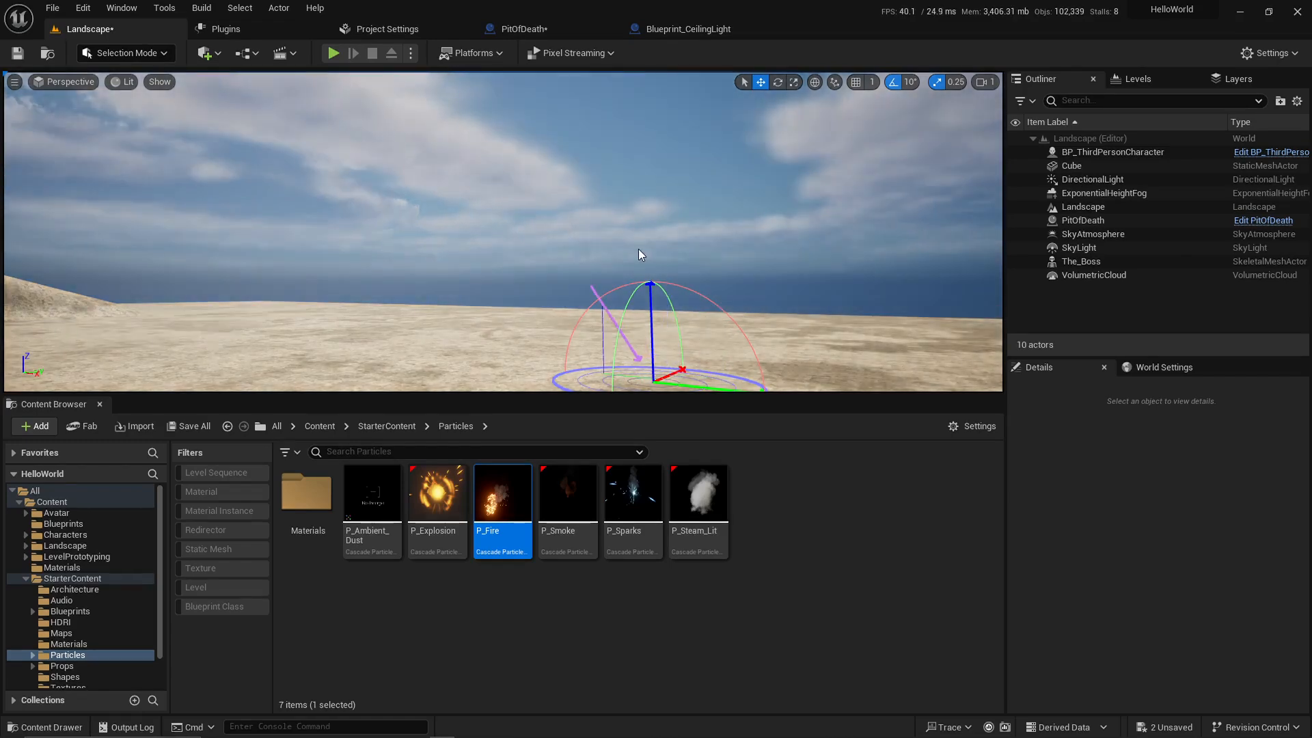
key(ctrl+l)
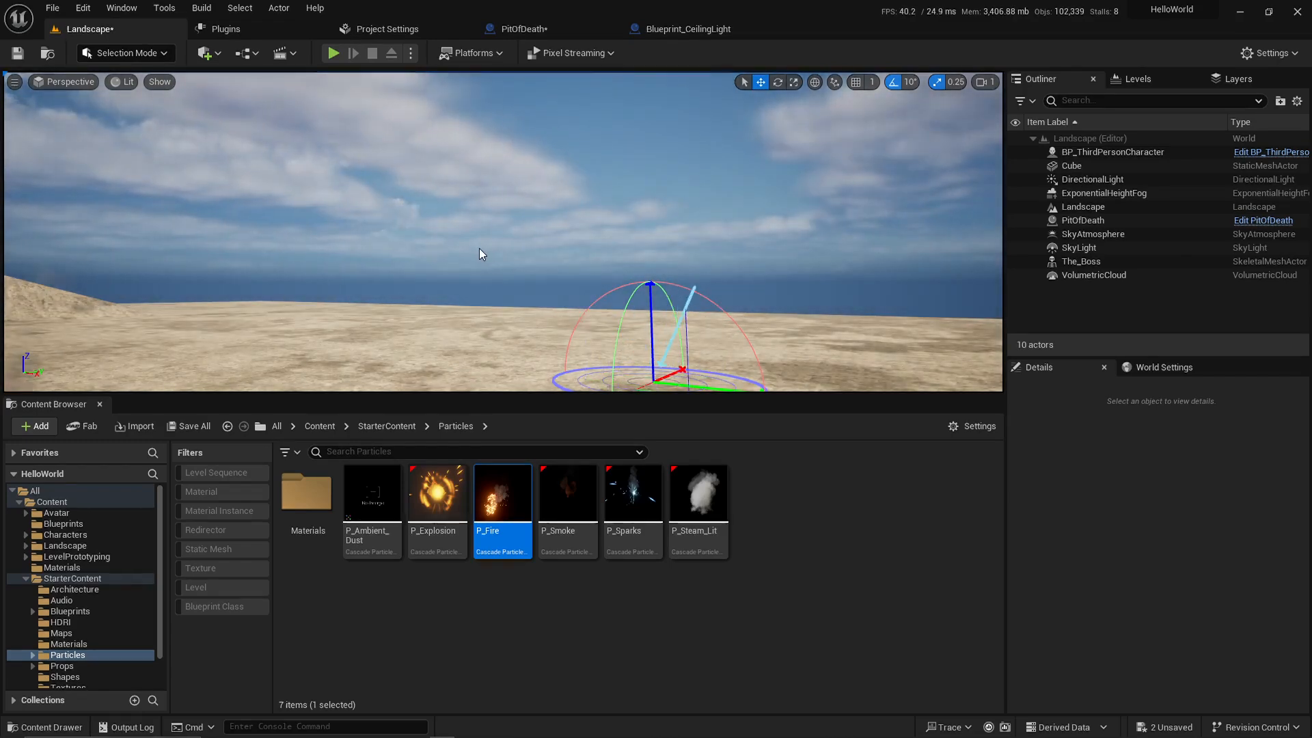
key(ctrl+l)
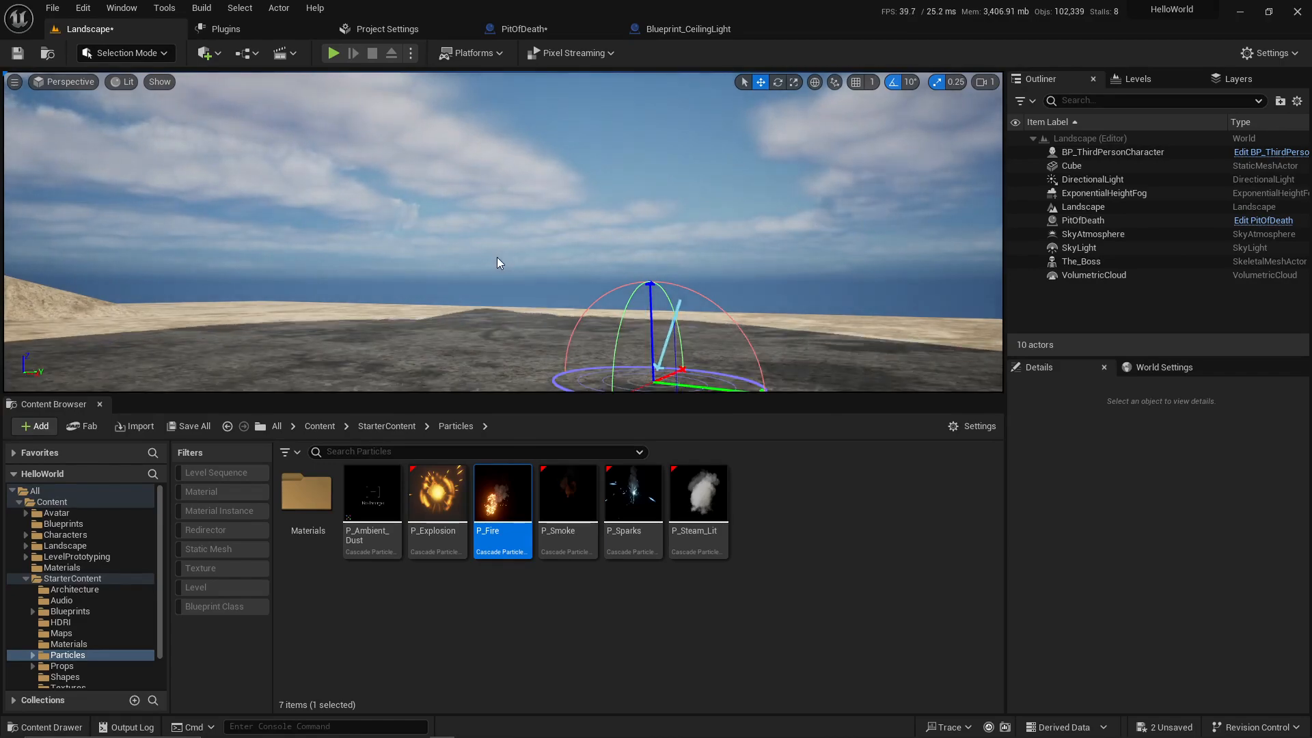
Step: Look around the Landscape level at the cube, the characters, the fire pit and the cliffs under the new sunlight
right_drag(539, 209, 572, 184)
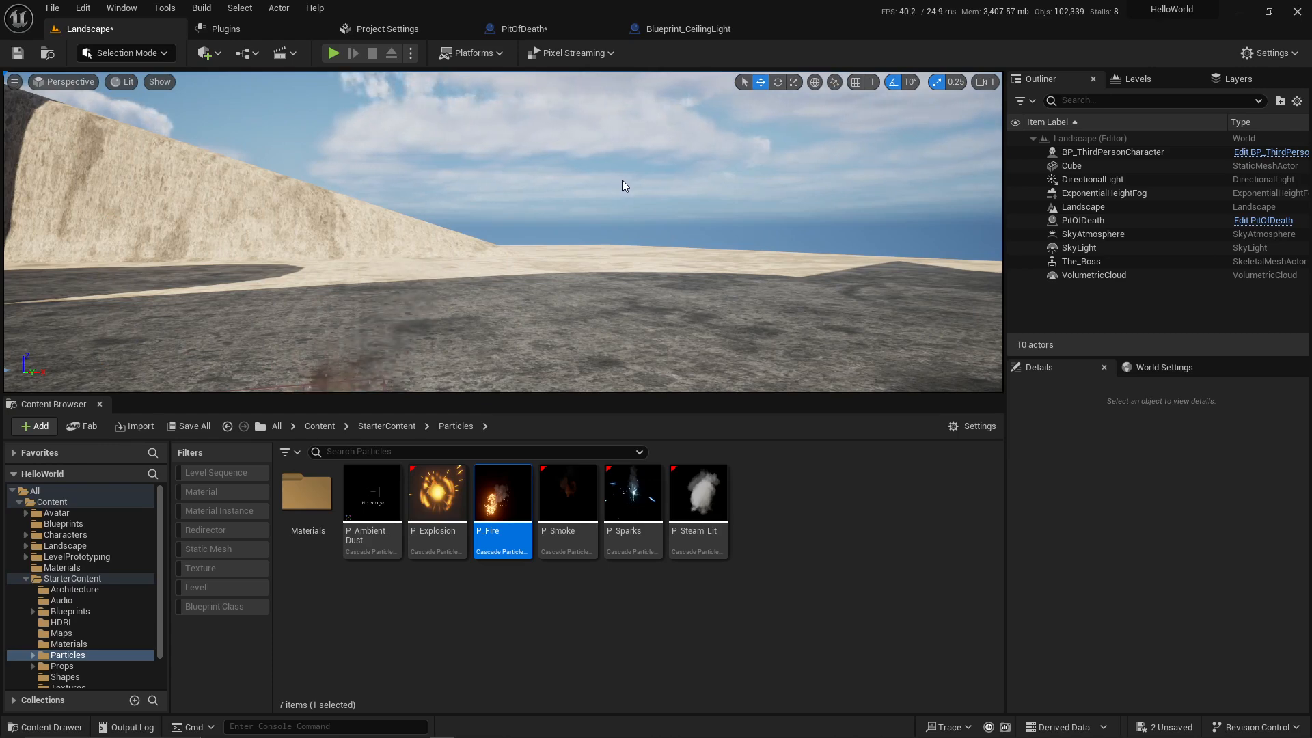
mouse_move(646, 178)
right_down()
mouse_move(546, 186)
mouse_move(635, 220)
mouse_move(549, 217)
right_up()
key(w)
key(s)
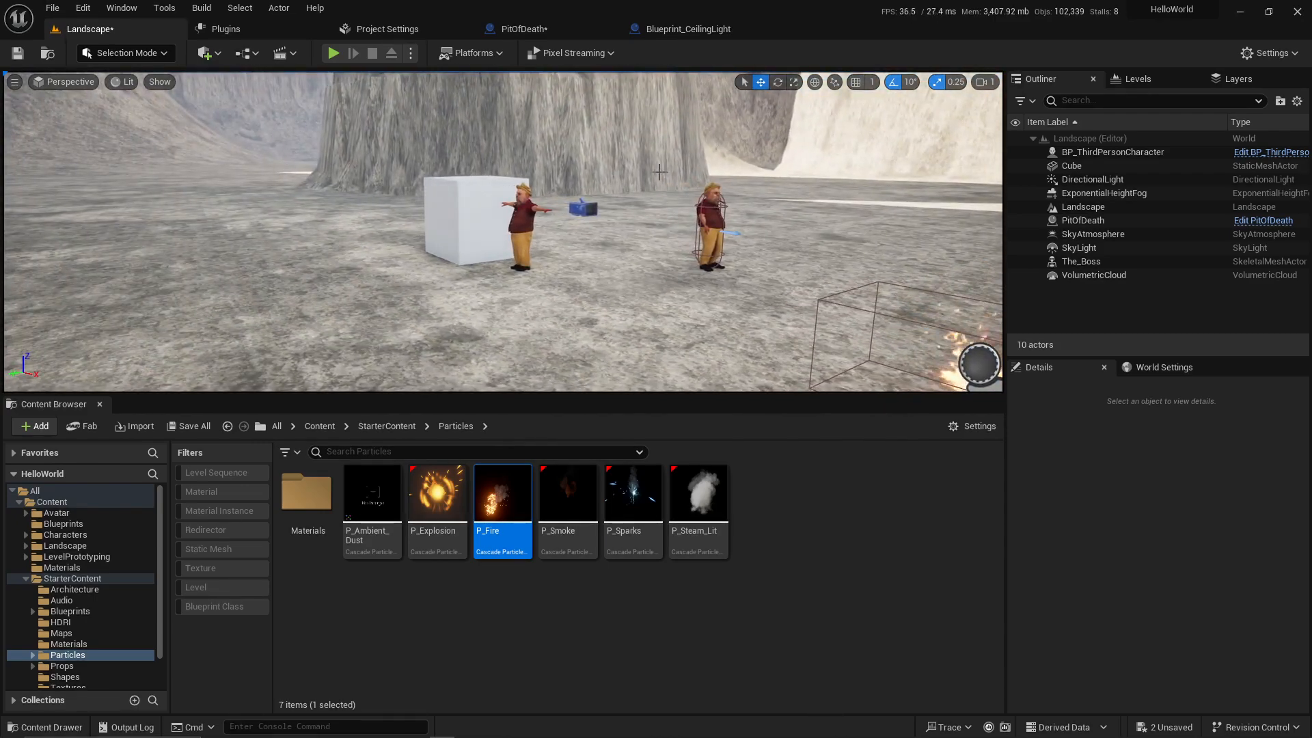
right_drag(657, 169, 676, 159)
right_click(484, 142)
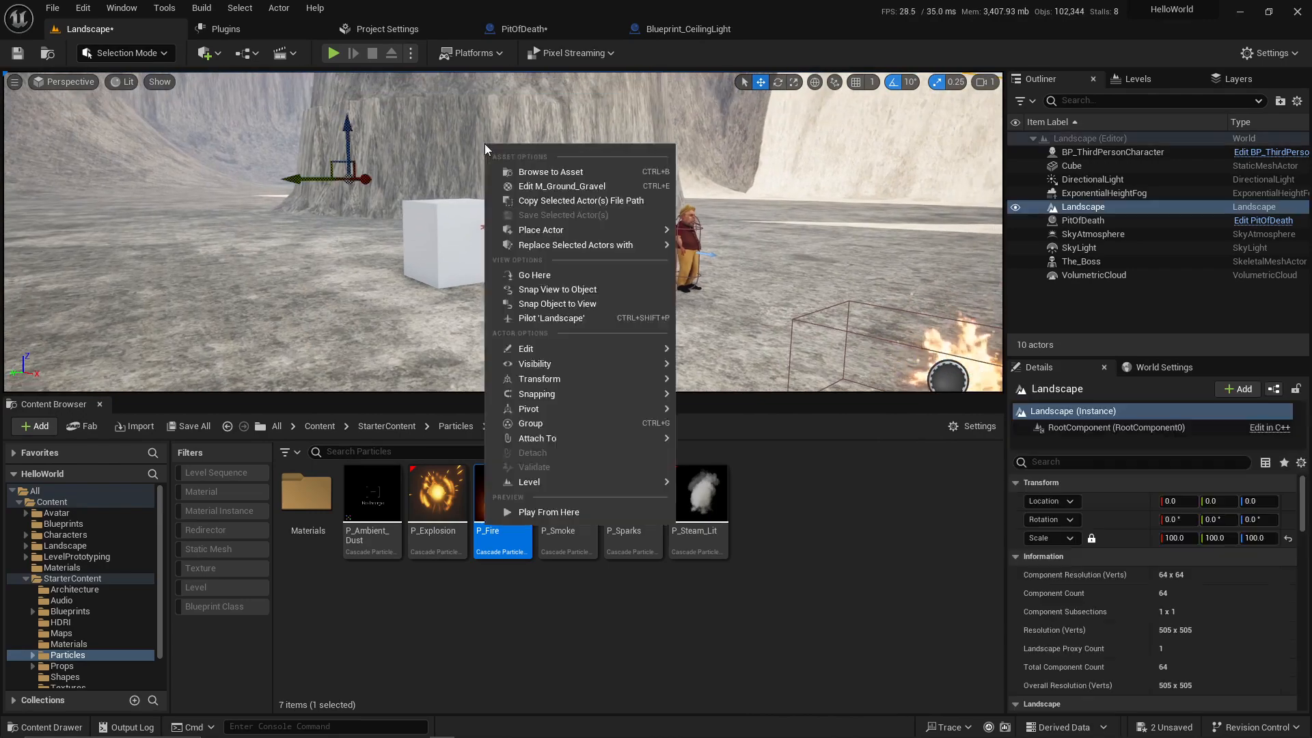
key(Escape)
right_drag(485, 143, 479, 147)
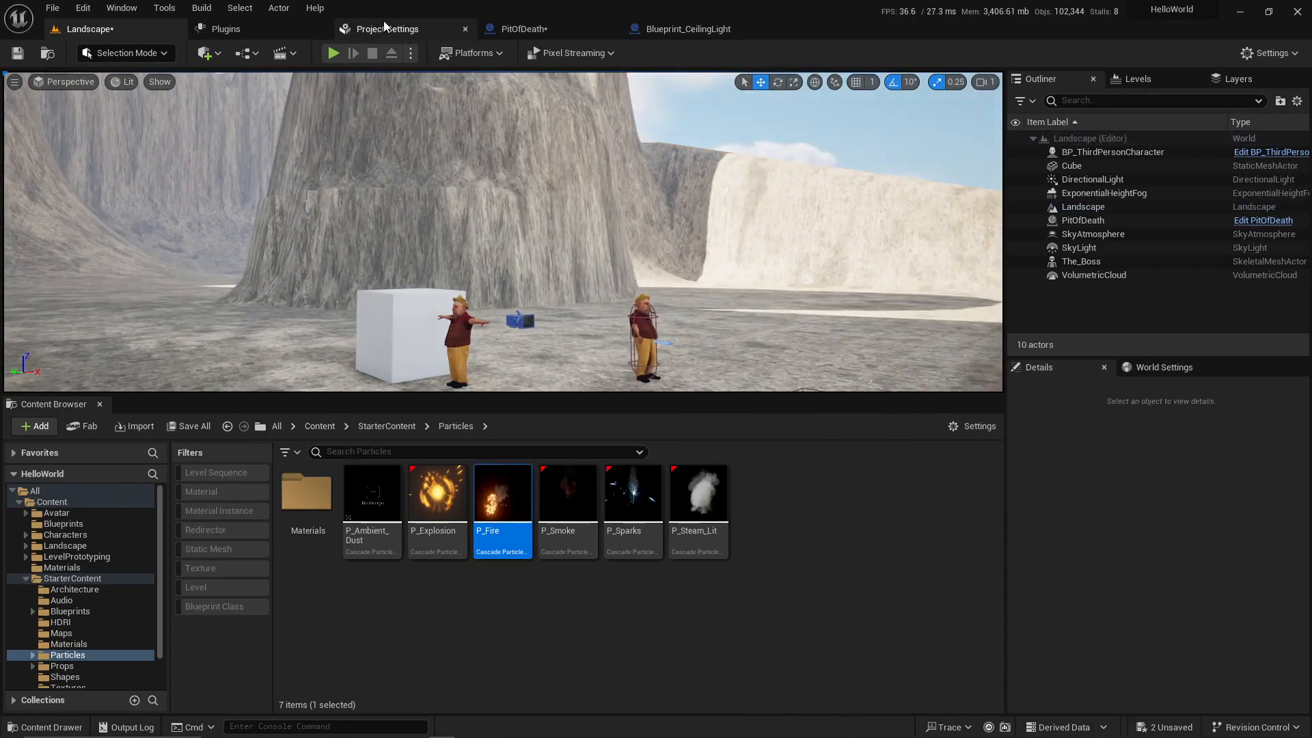
Step: Open the Project Settings and go to the Engine Rendering page
click(384, 21)
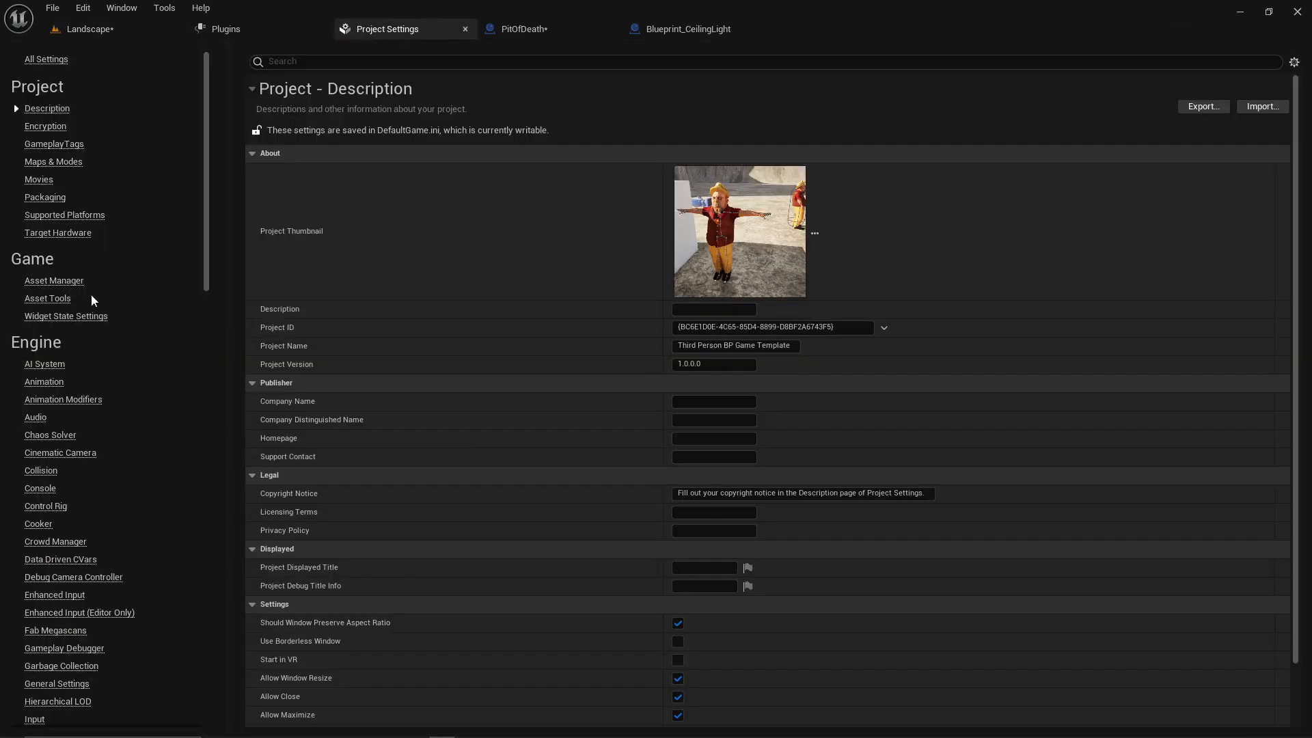
scroll(110, 296, down, 4)
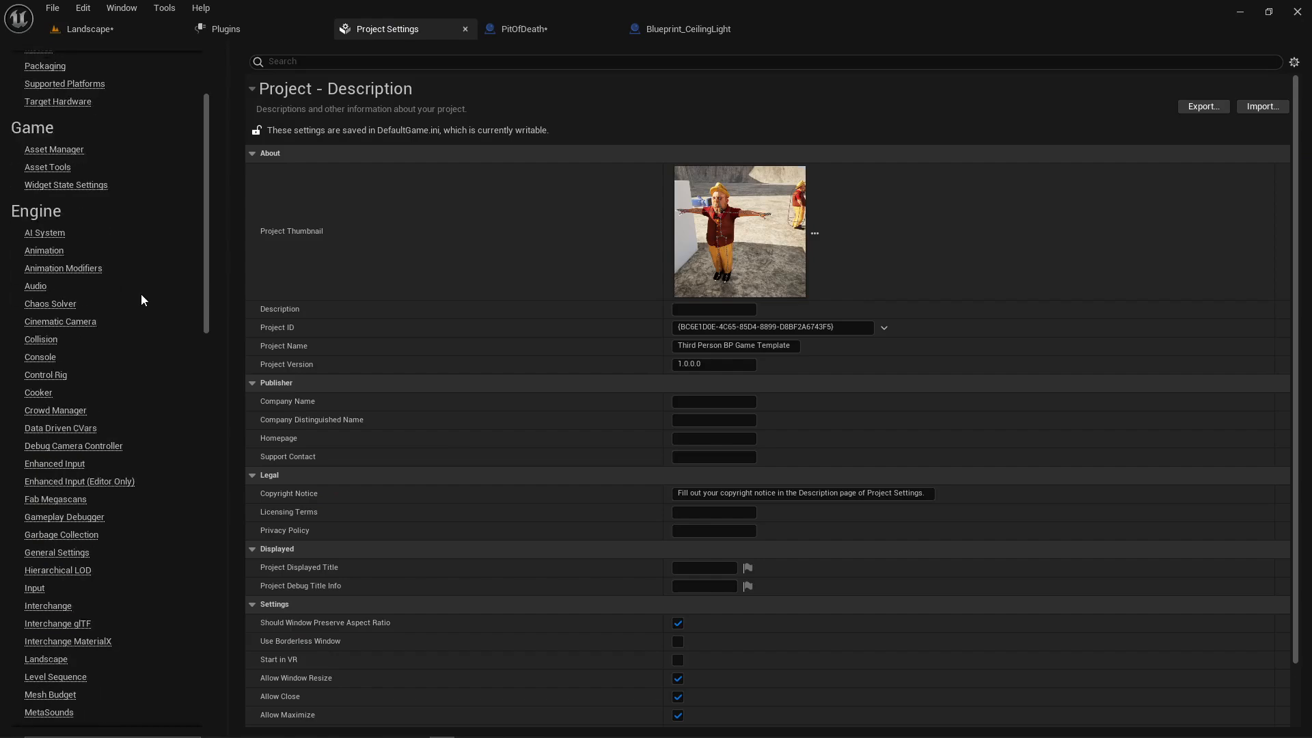
scroll(147, 291, up, 4)
click(93, 31)
click(85, 10)
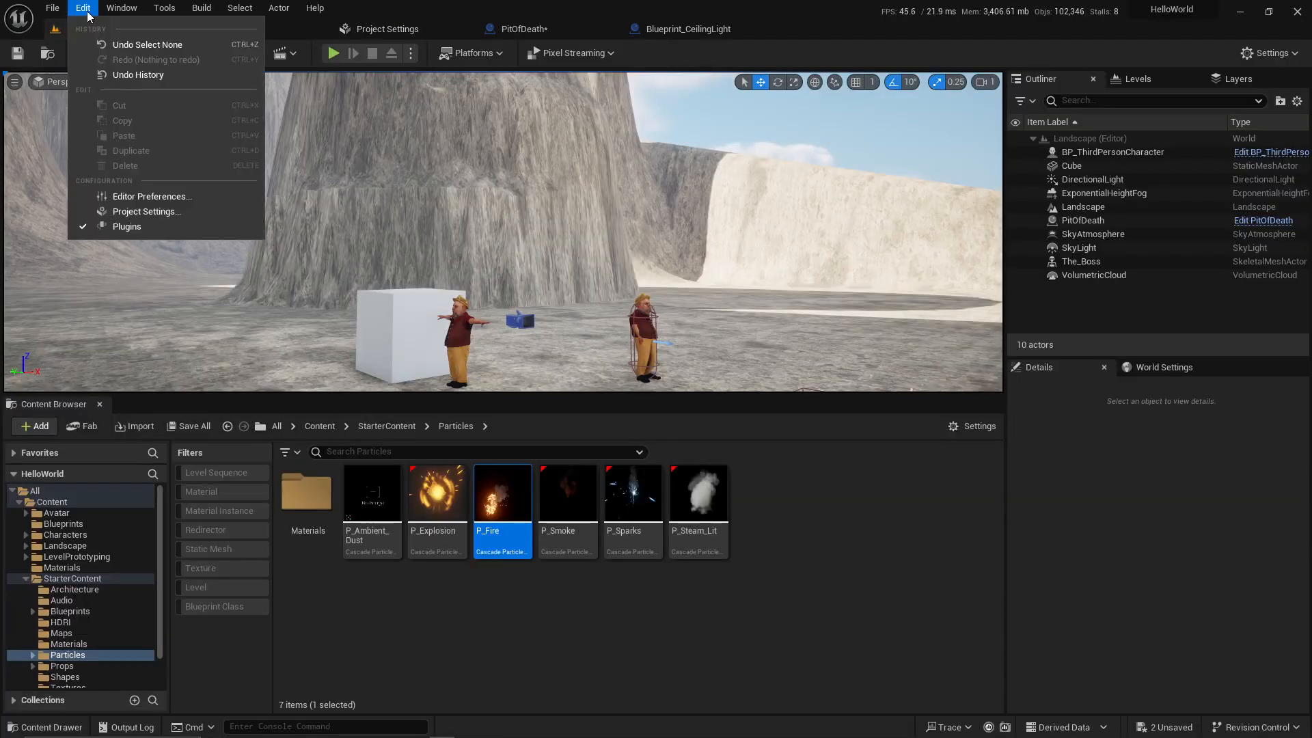
click(145, 211)
scroll(110, 423, down, 5)
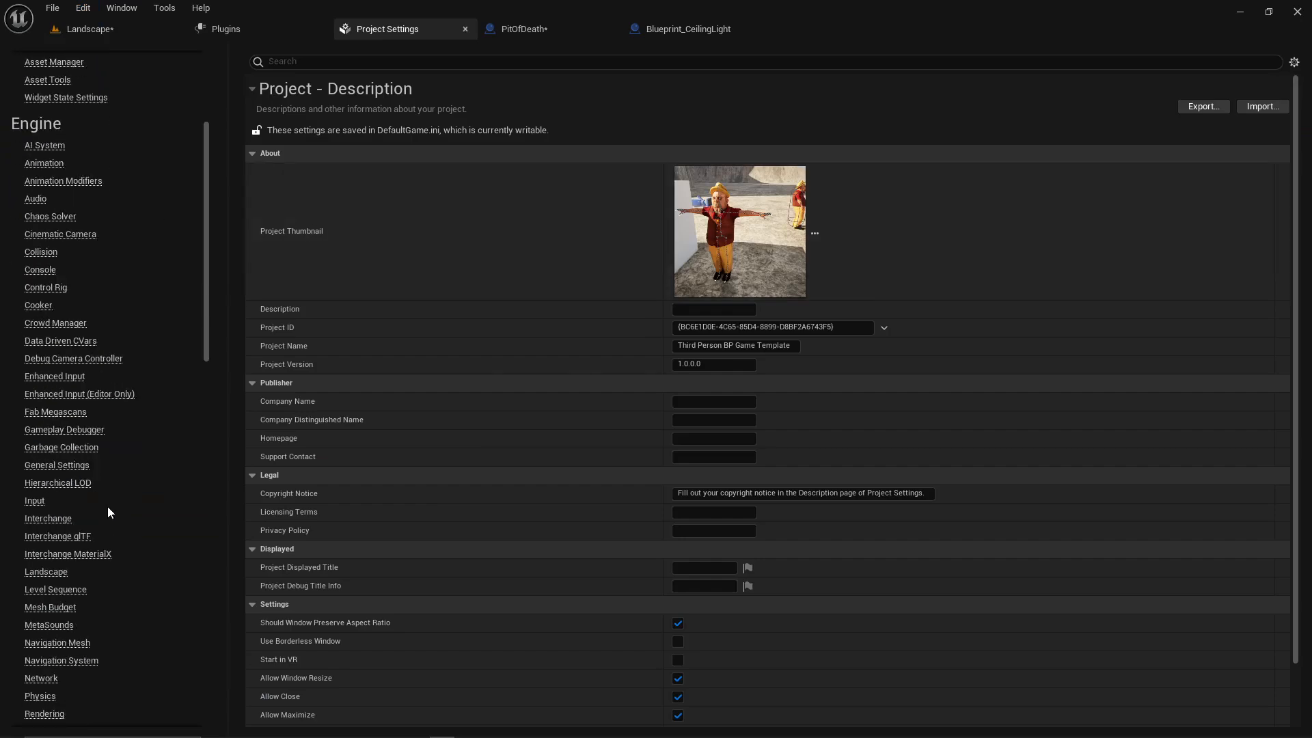
scroll(116, 478, up, 3)
scroll(75, 355, down, 10)
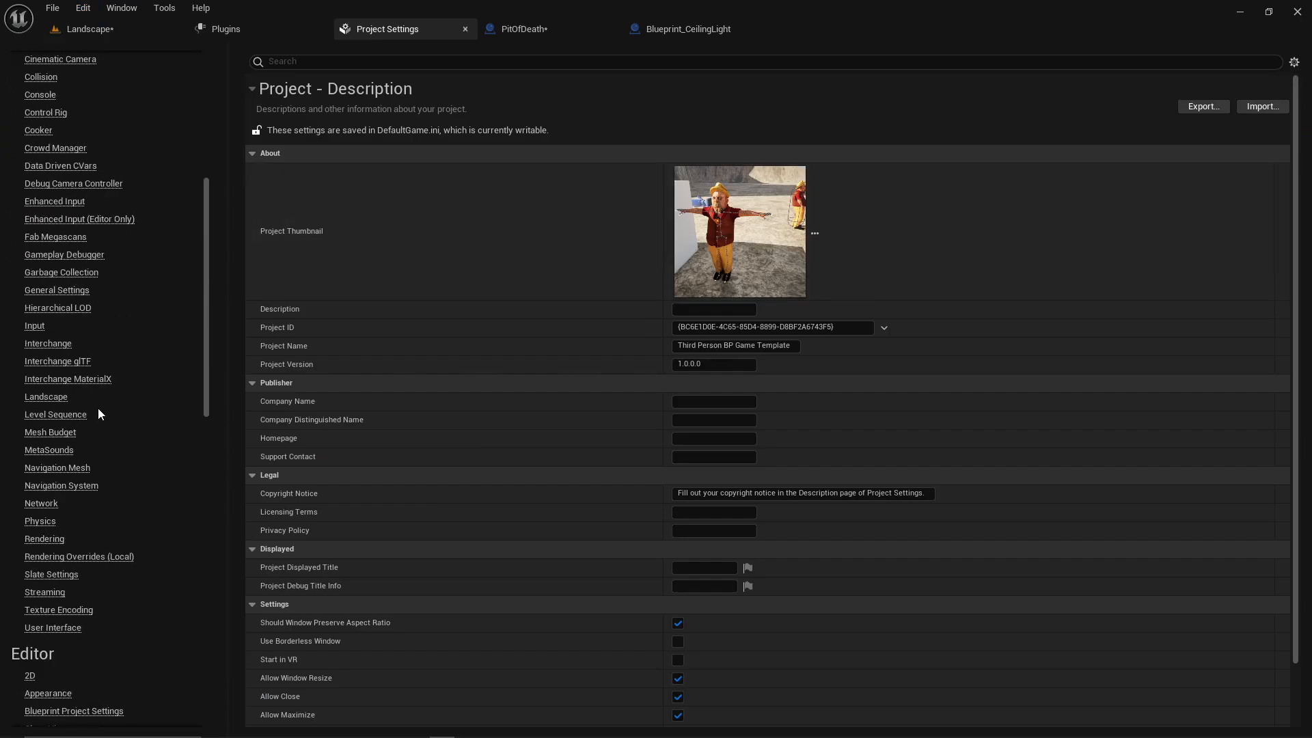
click(57, 541)
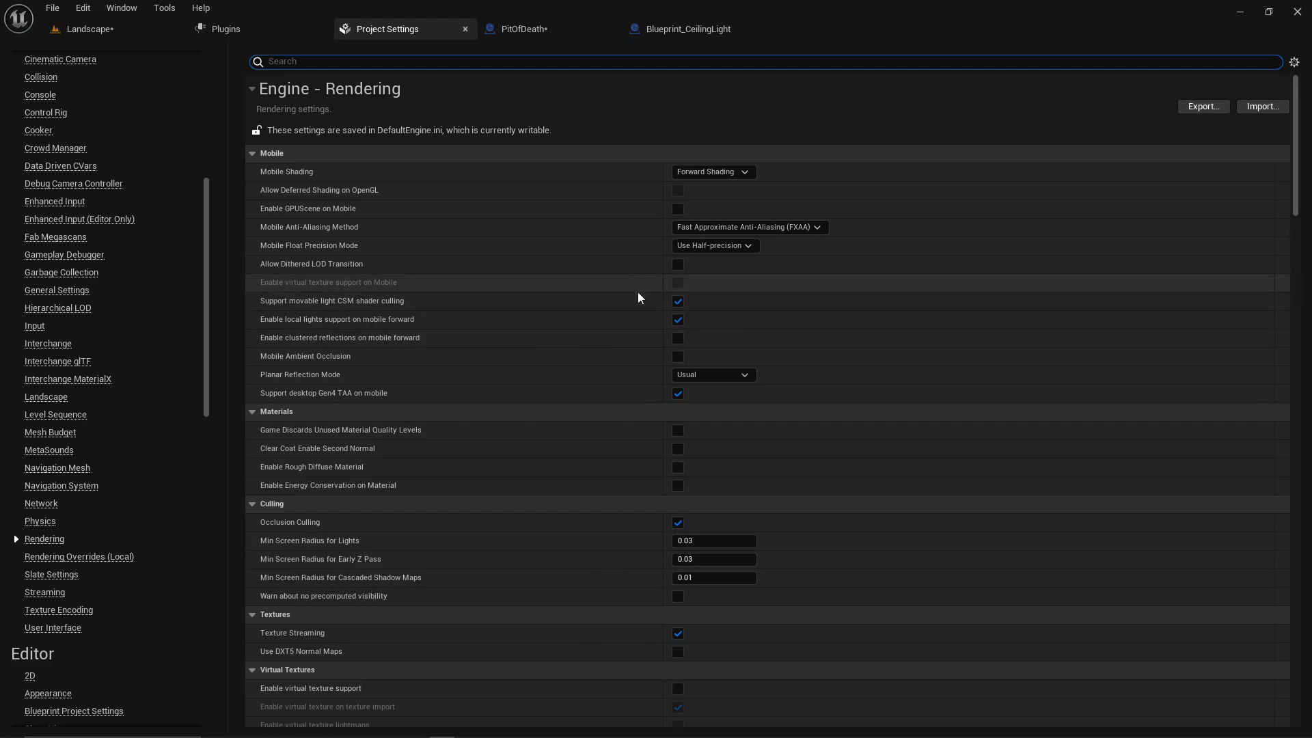
Step: Review the rendering settings from Mobile and Culling through Global Illumination, Reflections, Lumen, Shadows, ray tracing and Nanite
scroll(617, 284, down, 5)
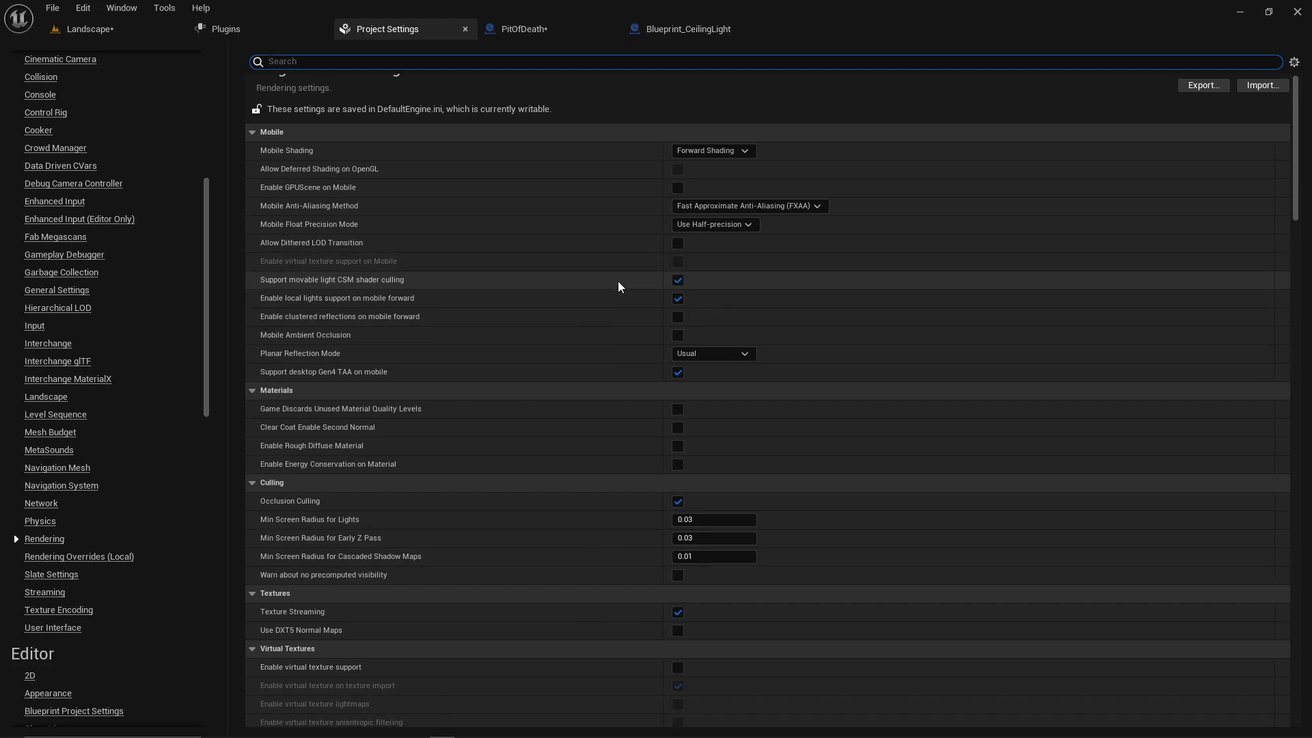
scroll(622, 300, down, 5)
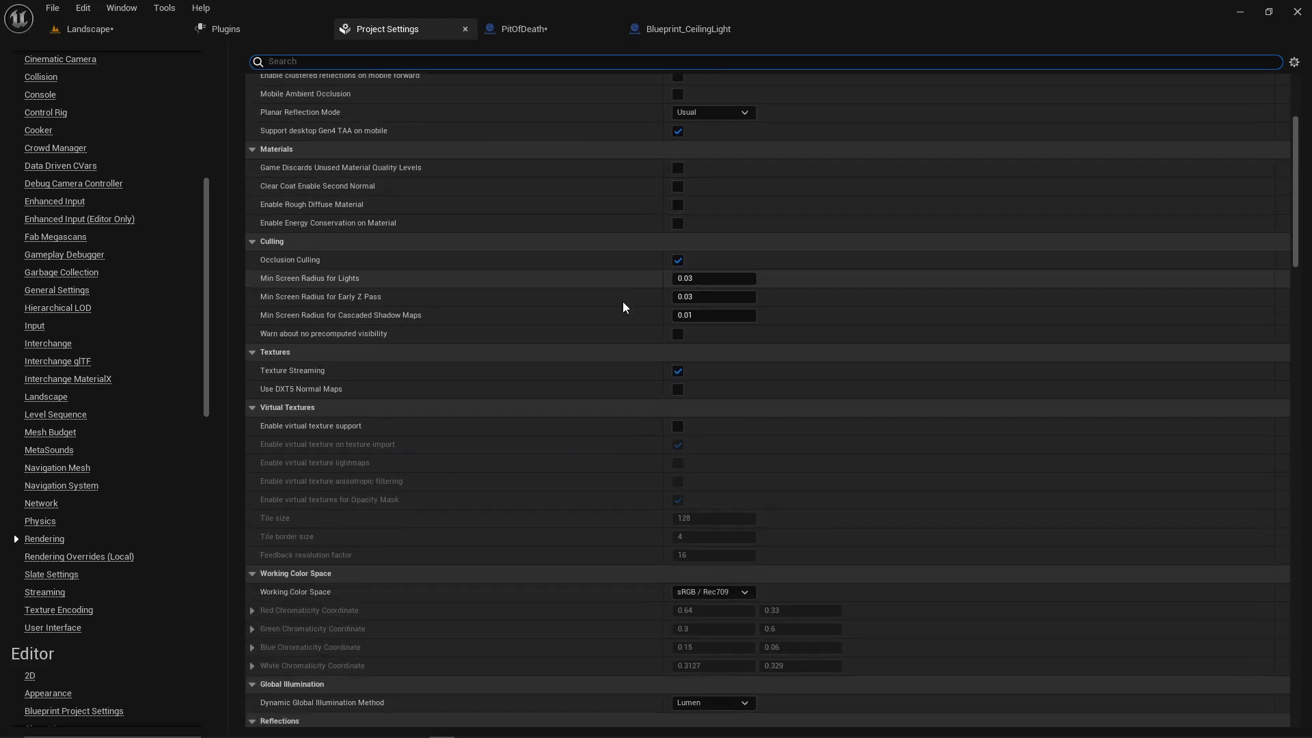
scroll(625, 302, down, 4)
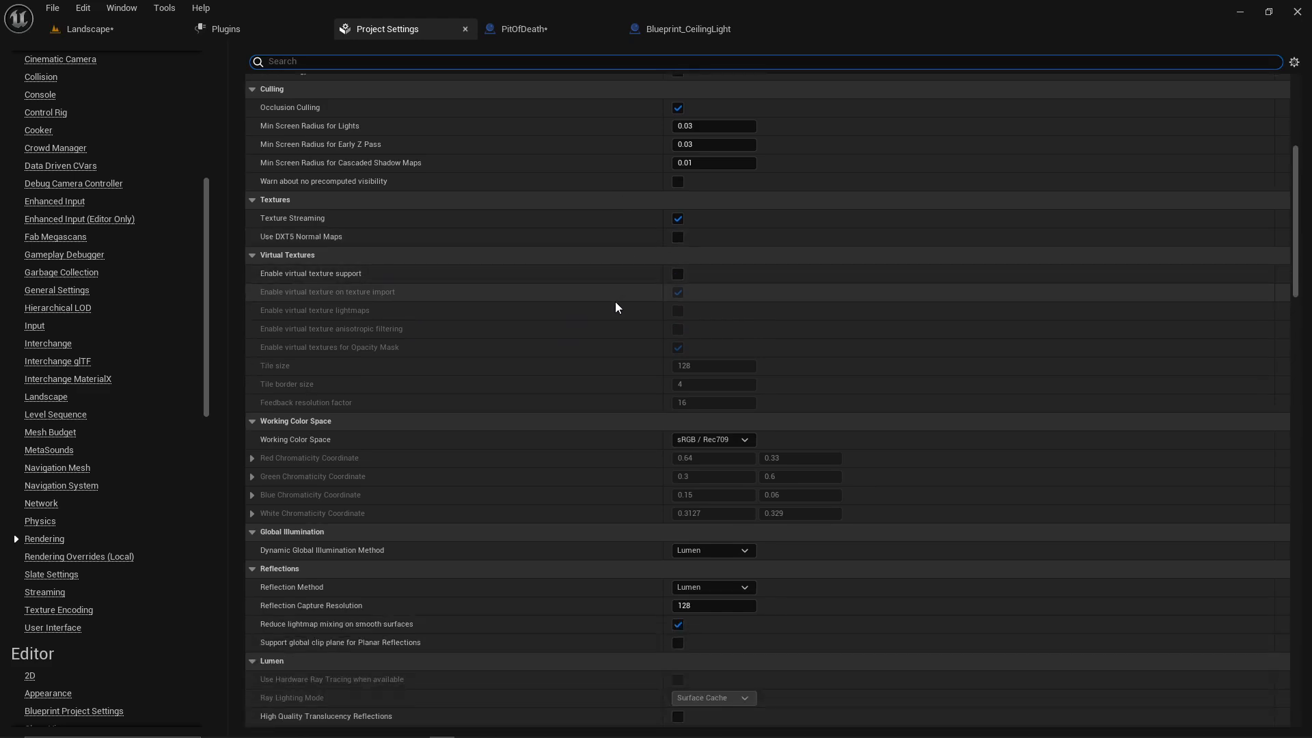
scroll(617, 335, down, 4)
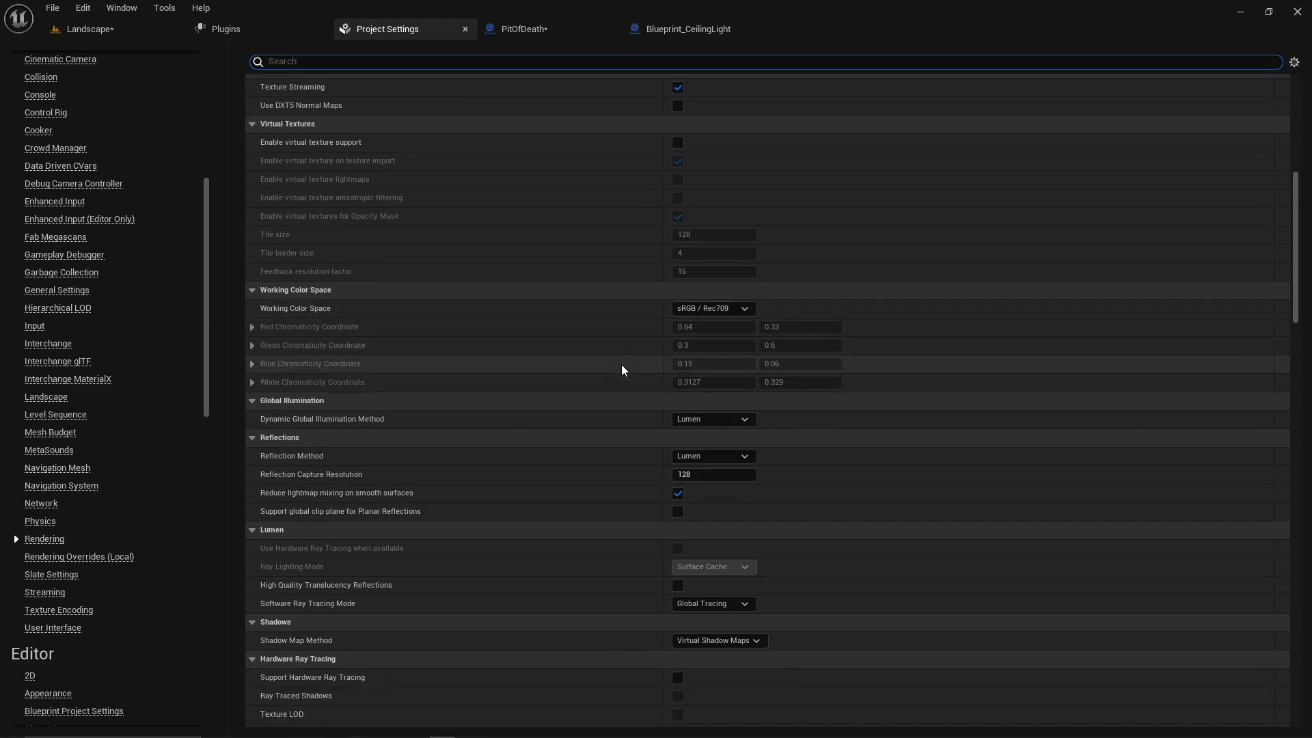
scroll(621, 370, down, 2)
scroll(622, 369, down, 2)
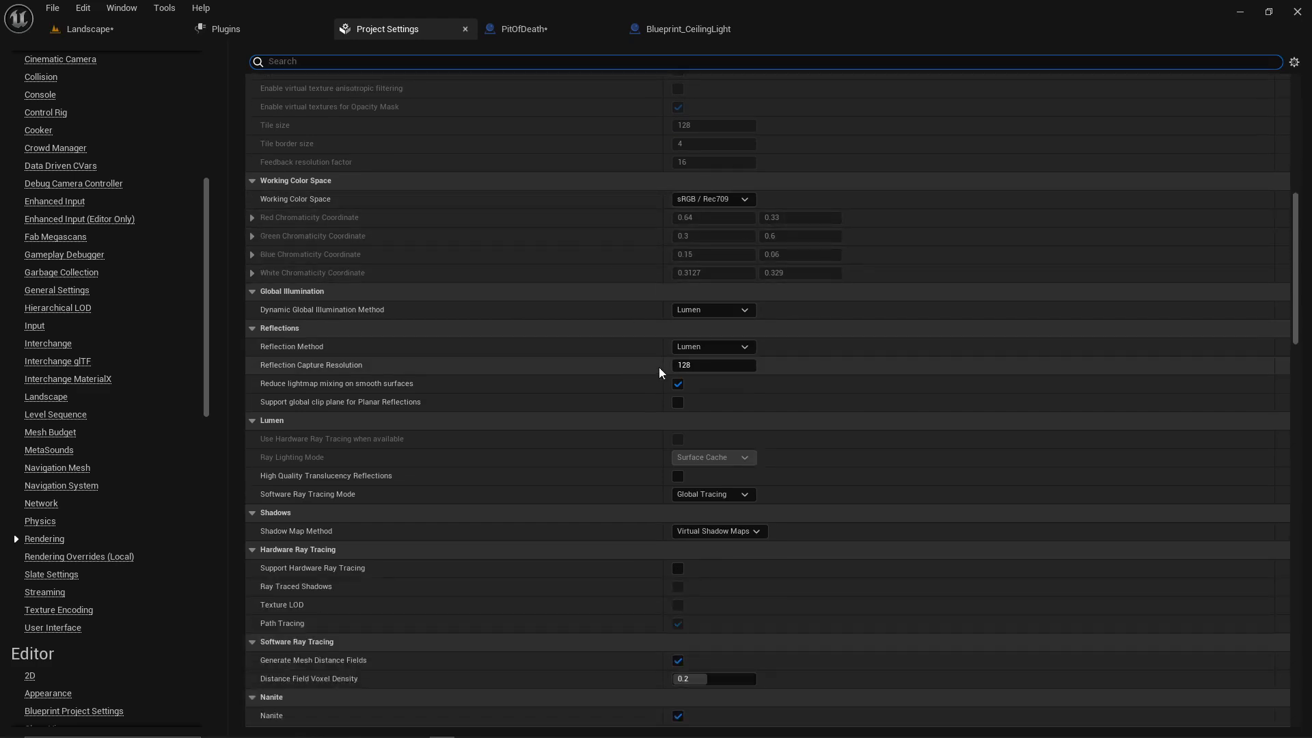
scroll(561, 510, down, 4)
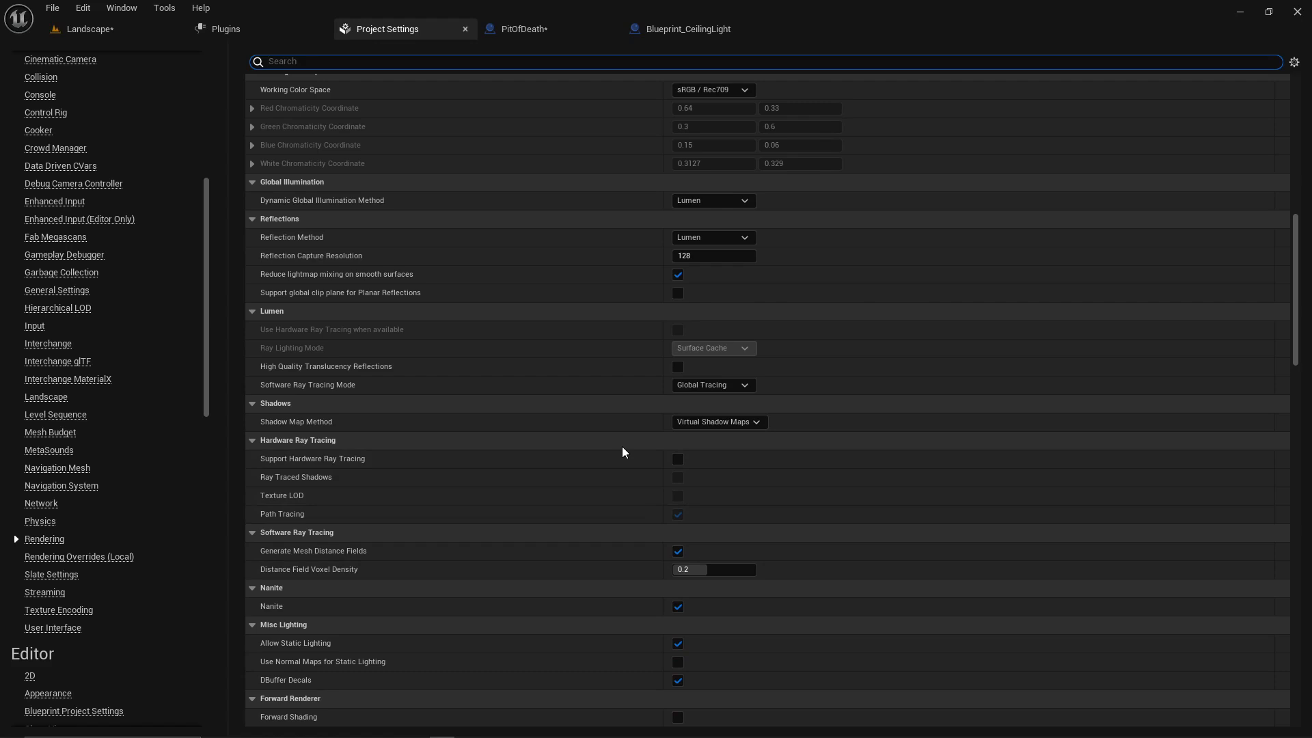
scroll(619, 430, up, 4)
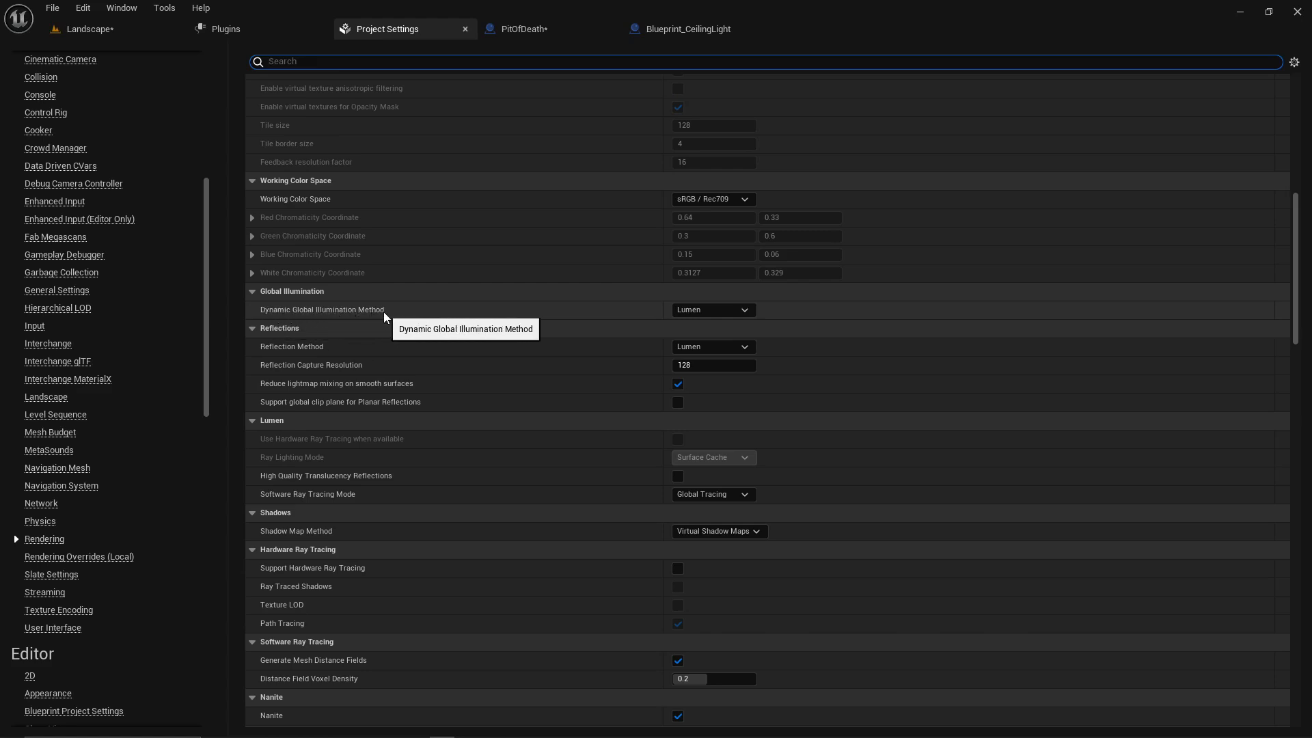
Step: Set both the Dynamic Global Illumination Method and the Reflection Method to None
click(724, 311)
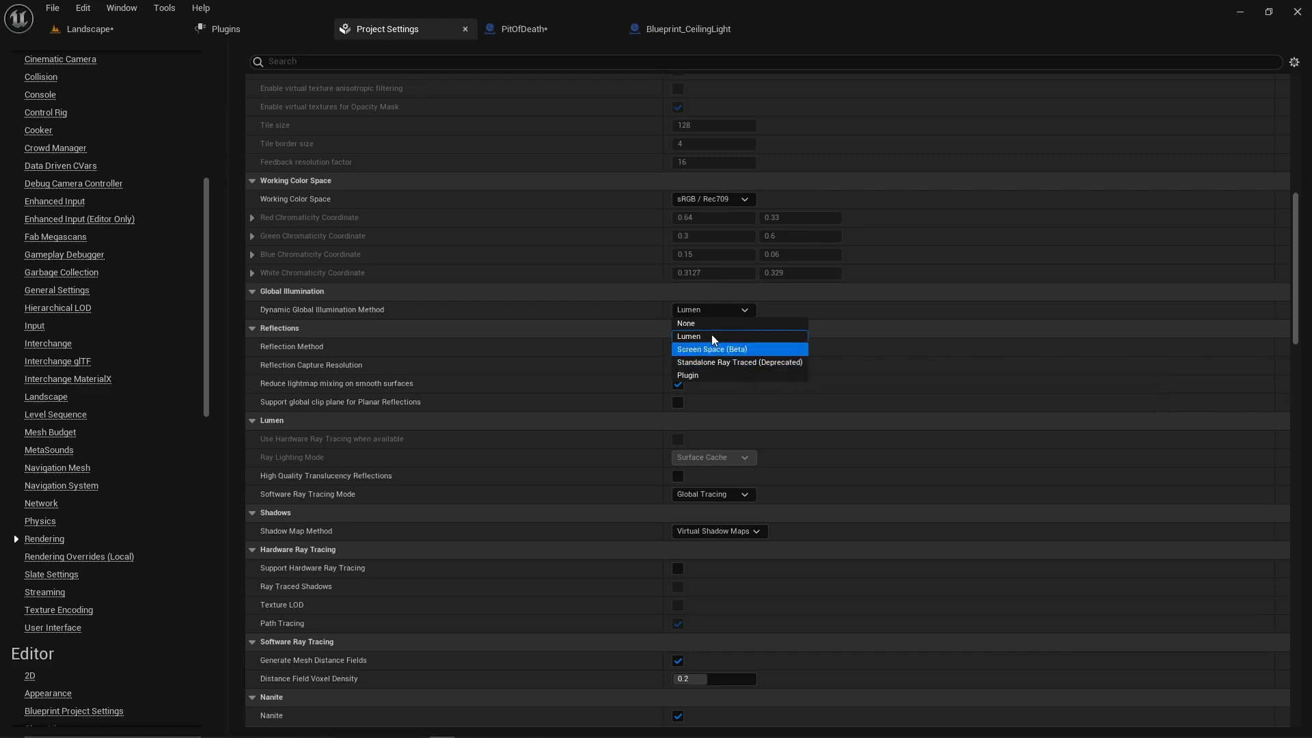
click(696, 325)
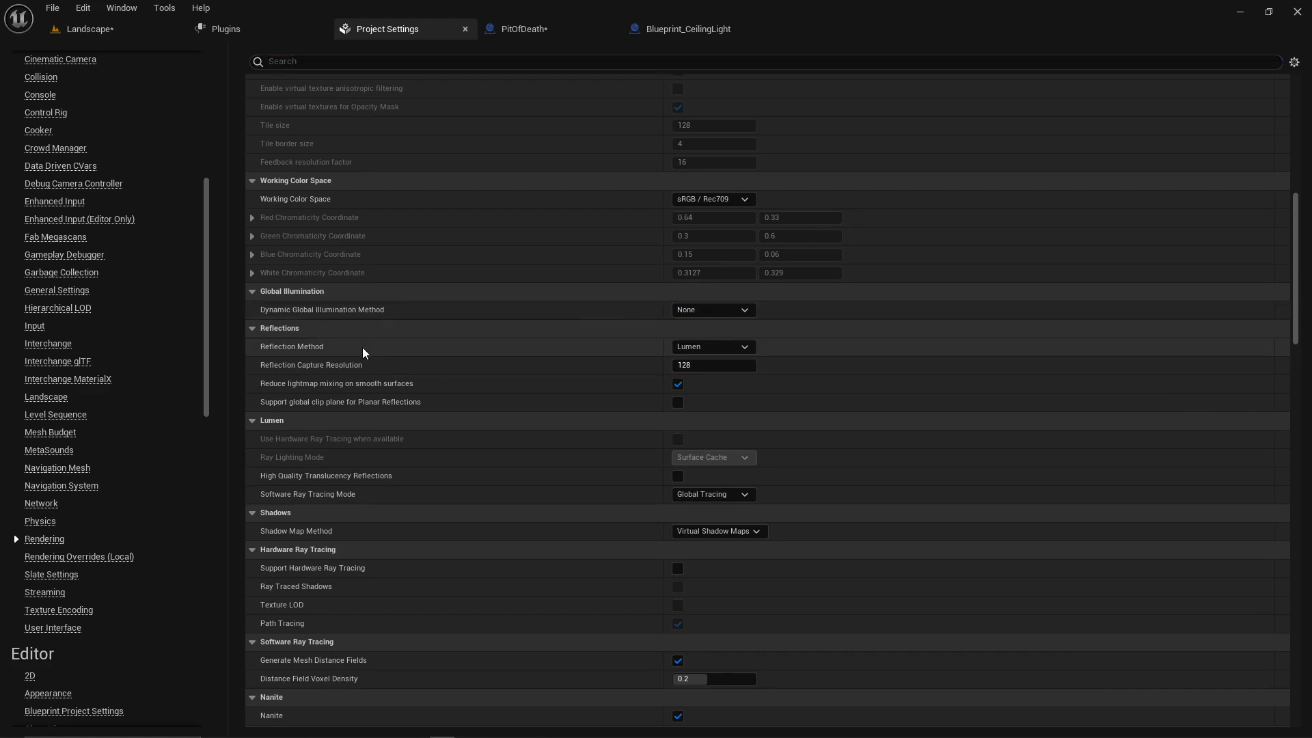
click(723, 349)
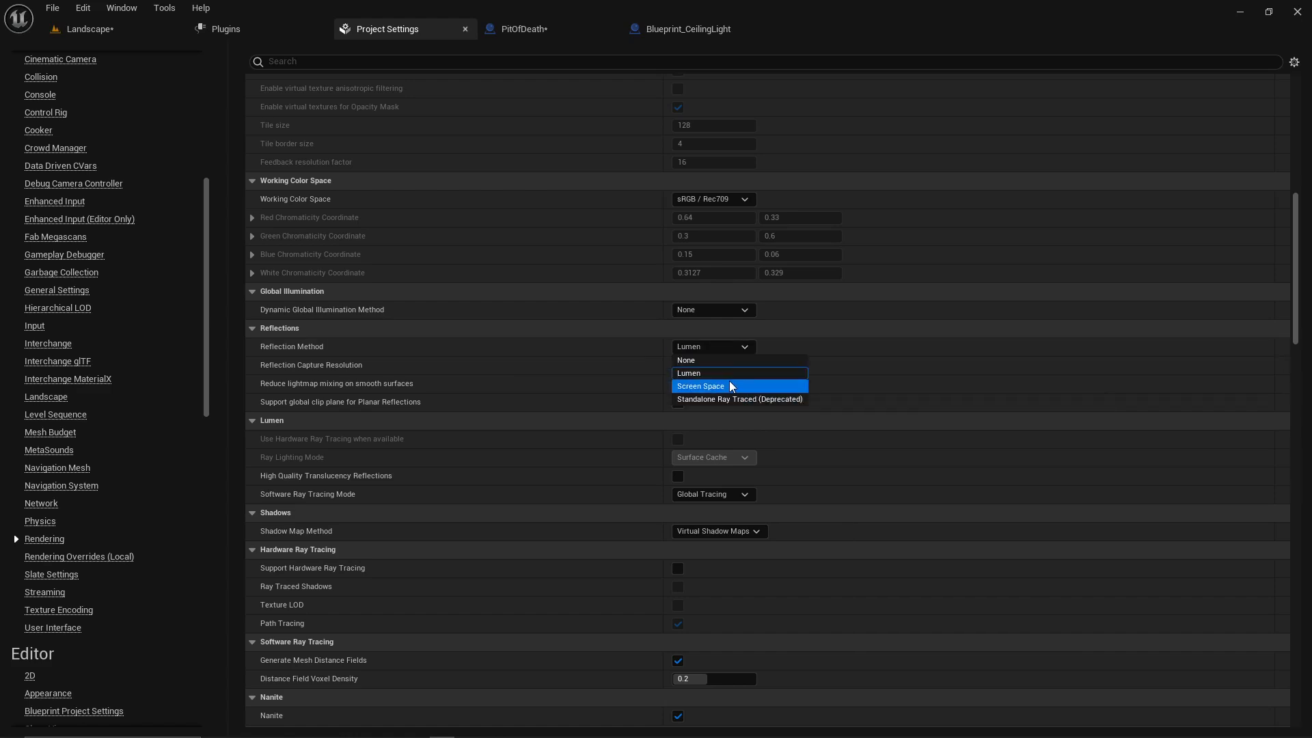
click(700, 361)
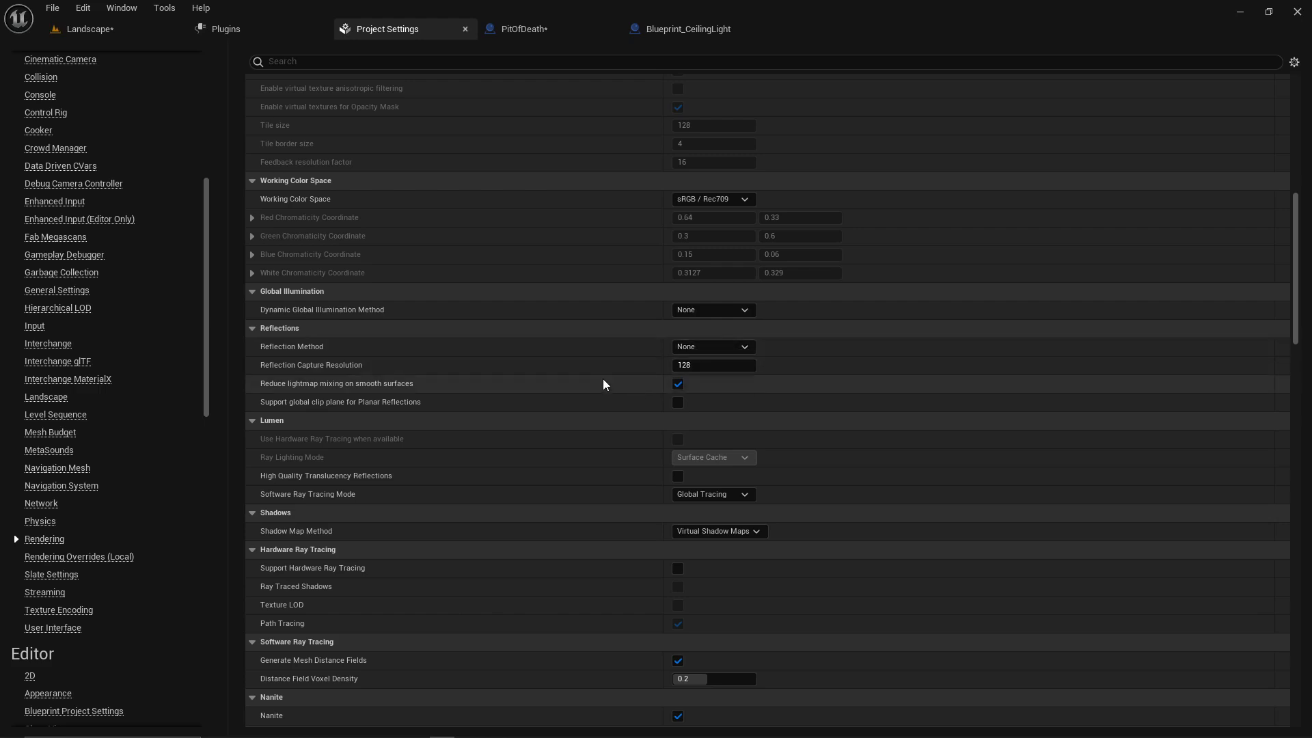
Step: Return to the Landscape level, glance at the Blueprint_CeilingLight and PitOfDeath blueprints, and inspect the scene's look and frame rate
click(103, 28)
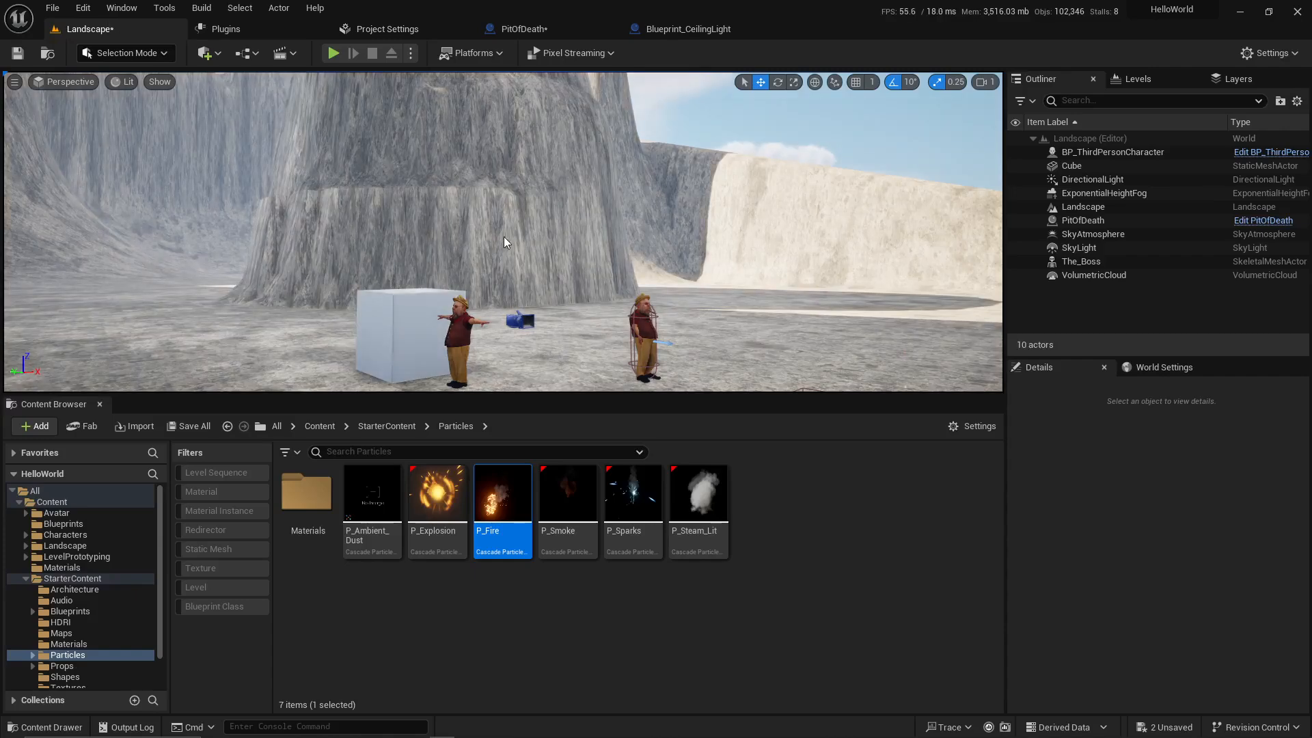
right_drag(503, 236, 503, 236)
click(689, 30)
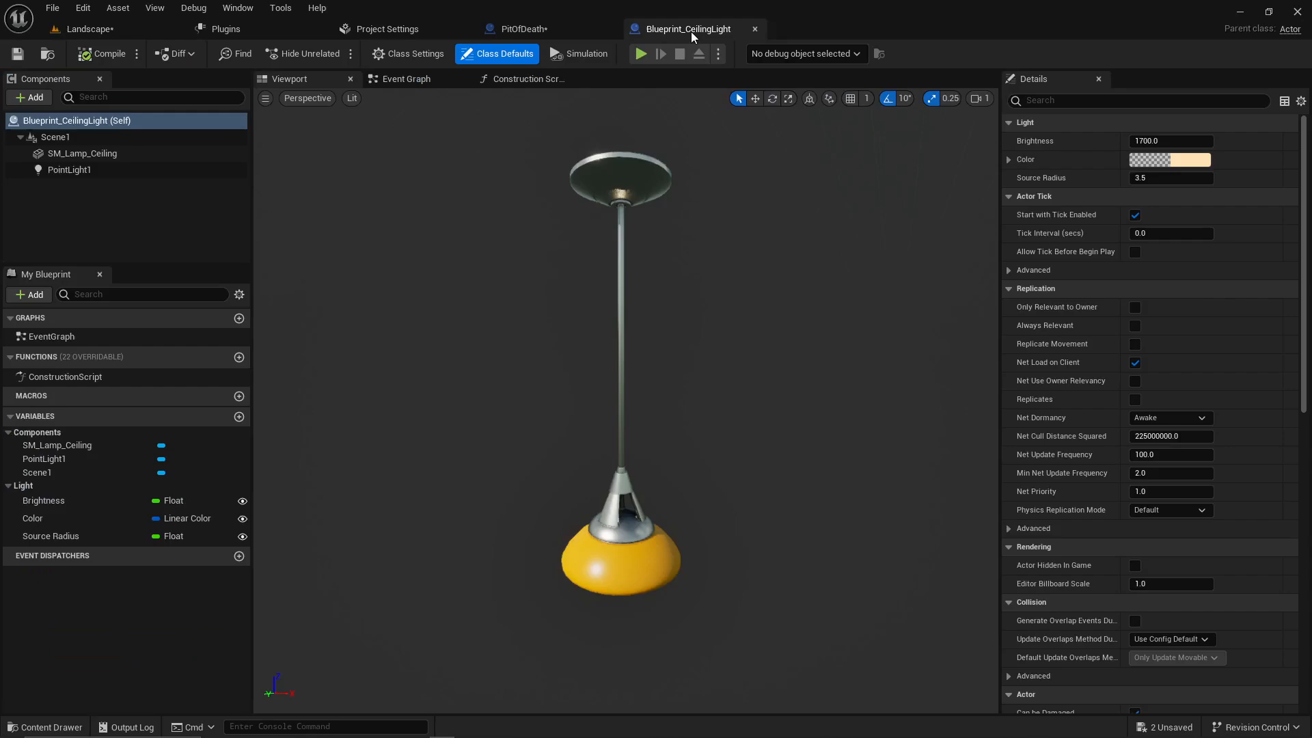
click(566, 31)
click(130, 29)
right_drag(502, 236, 503, 236)
right_drag(660, 232, 660, 232)
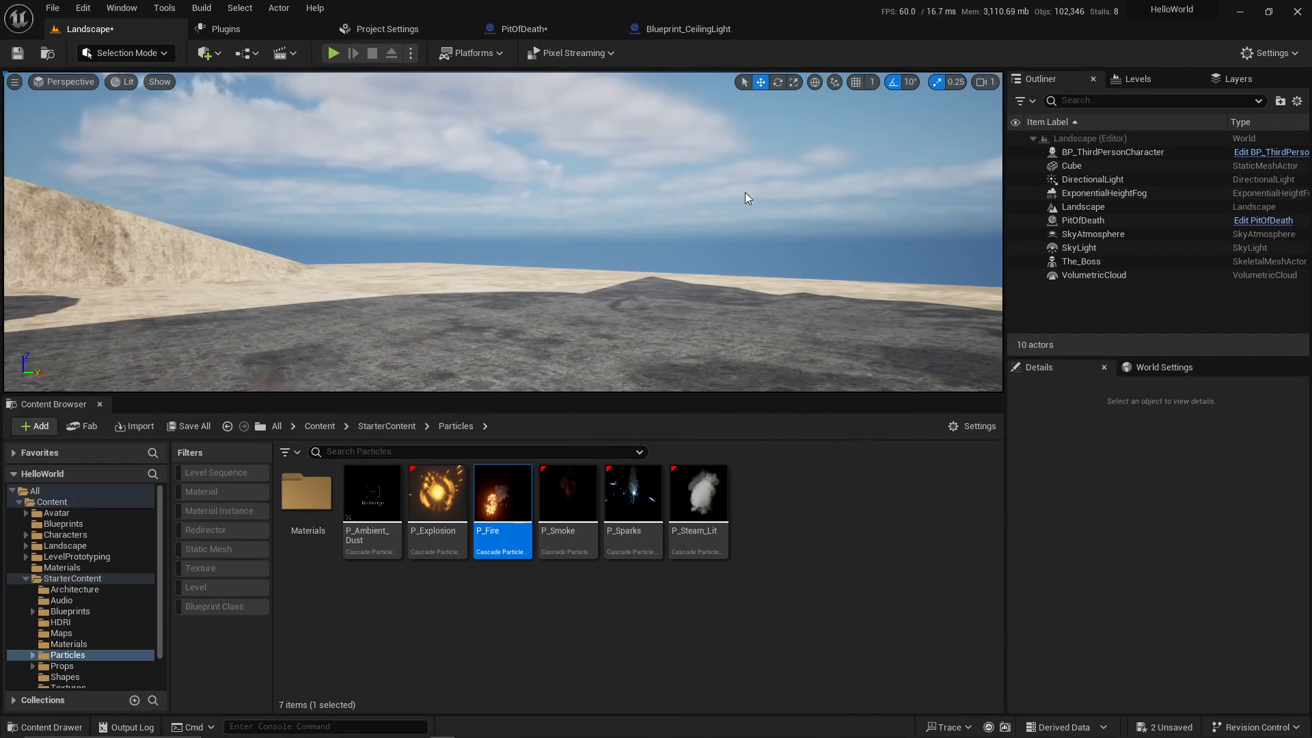
right_drag(746, 167, 745, 168)
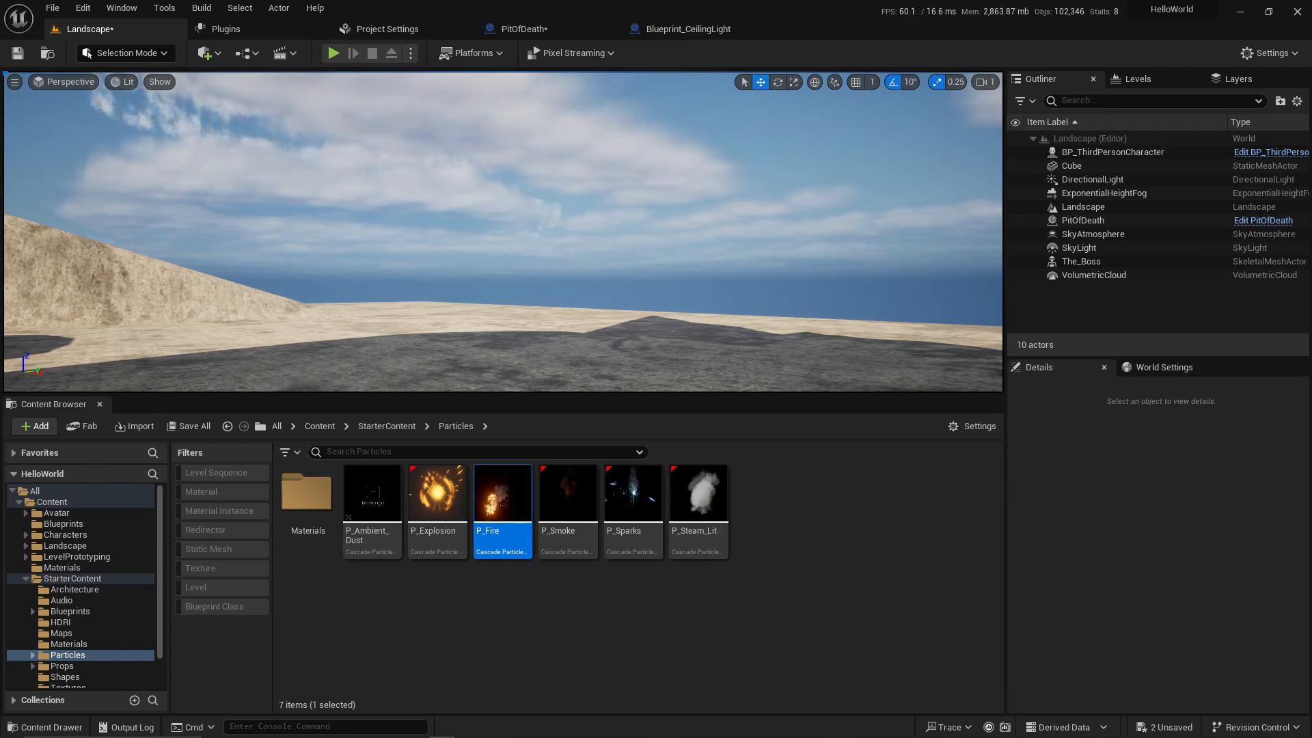
right_drag(741, 75, 740, 75)
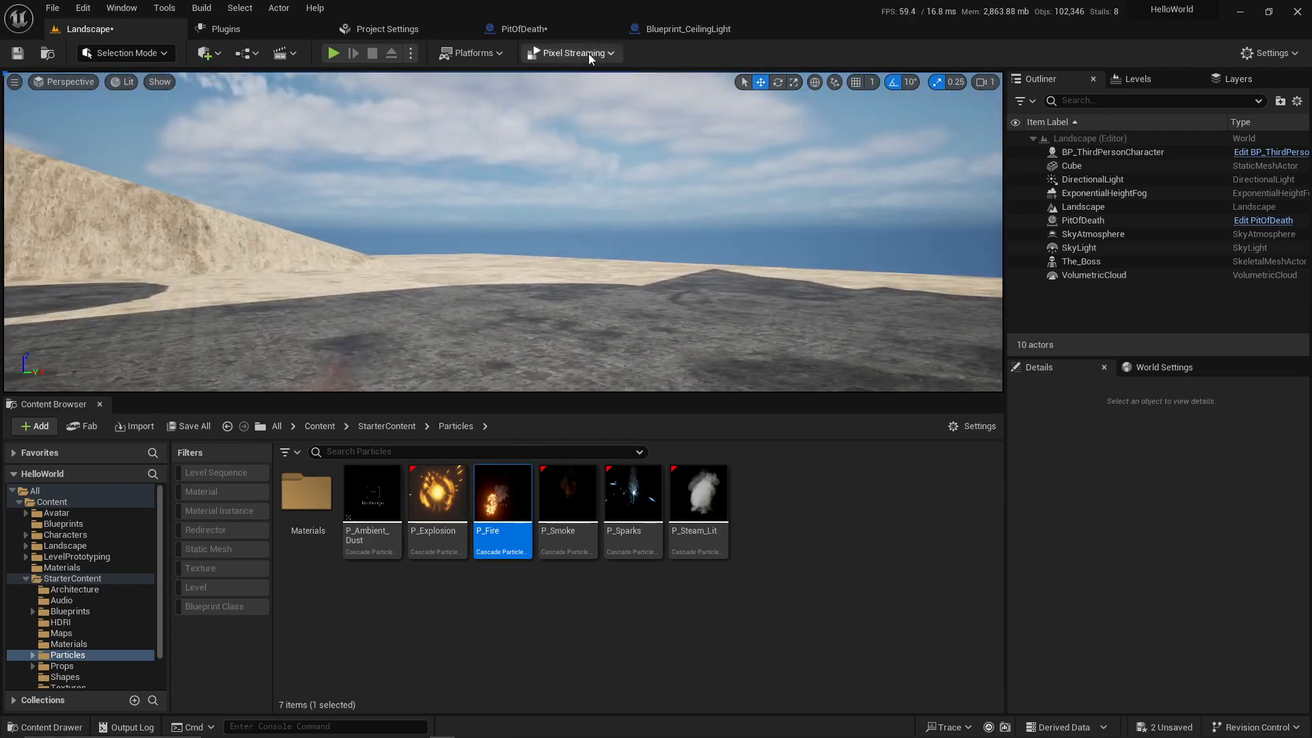
Step: Go back to the Project Settings and search them for "frame rate"
click(394, 31)
scroll(453, 227, up, 10)
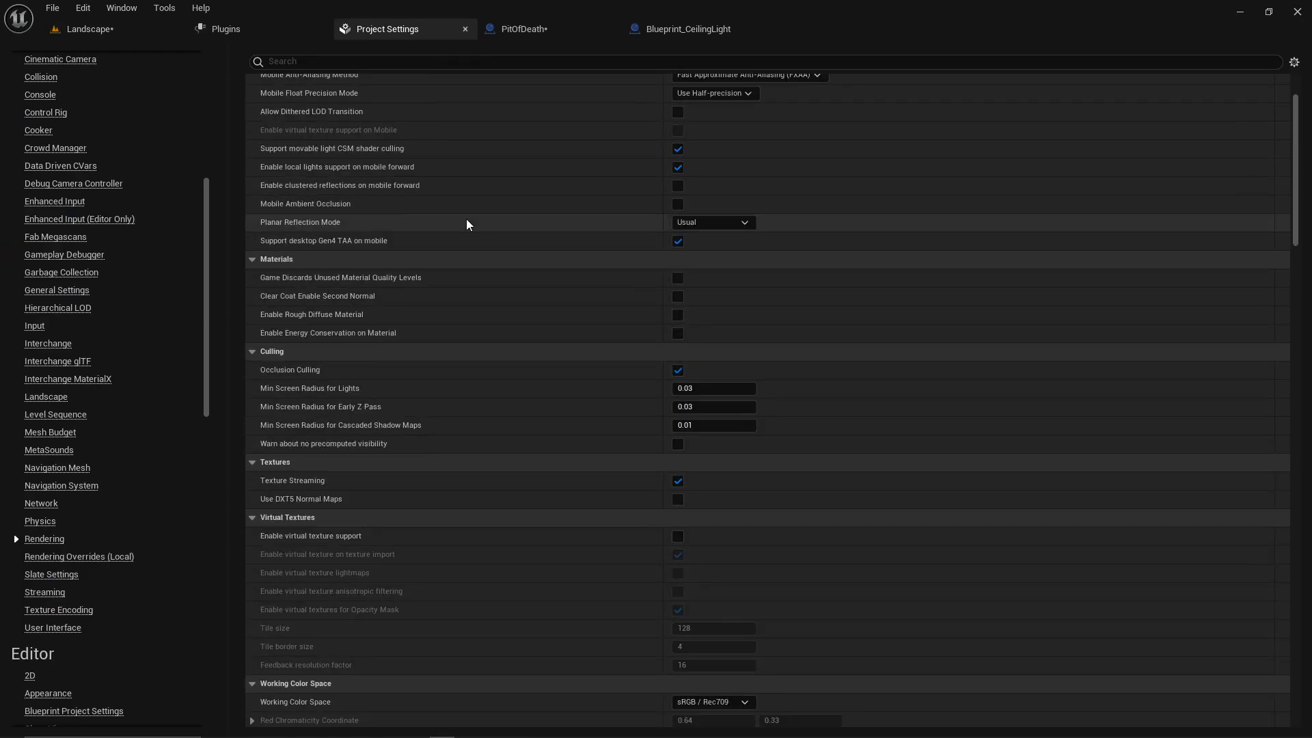
scroll(161, 264, up, 5)
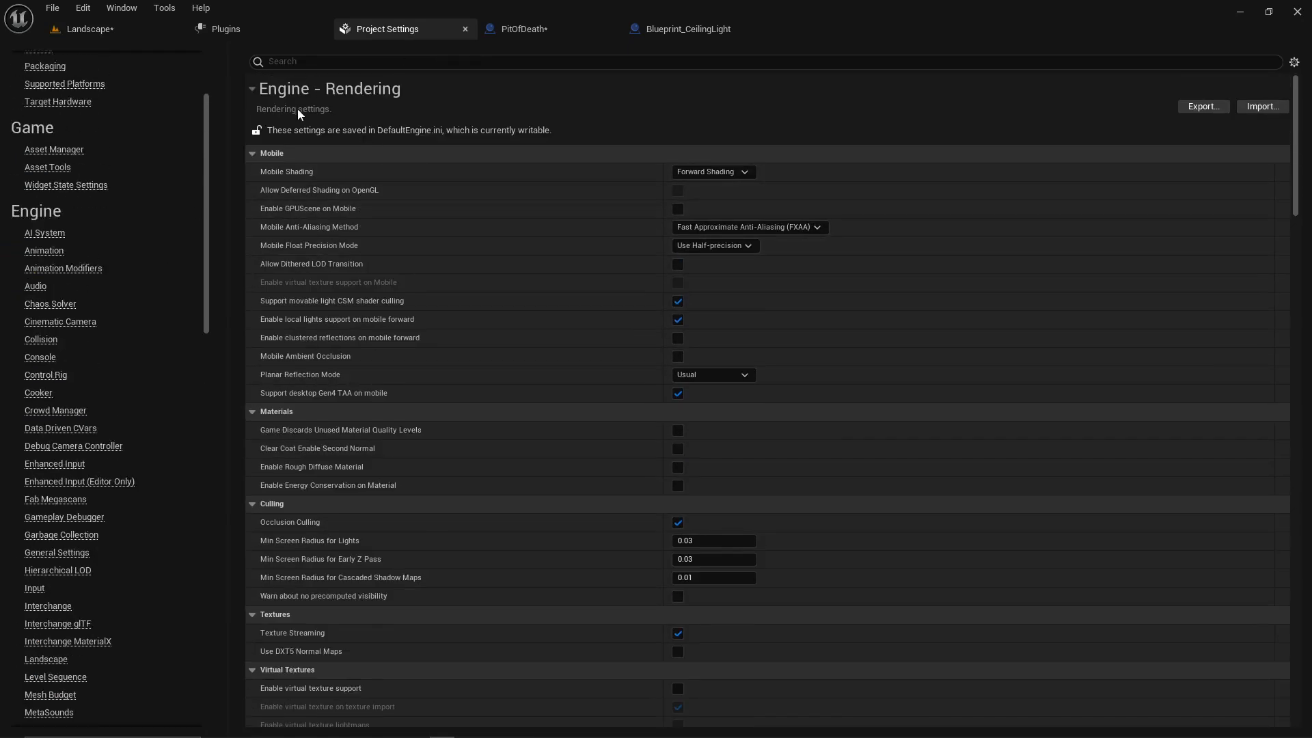
click(343, 63)
text(frame rate)
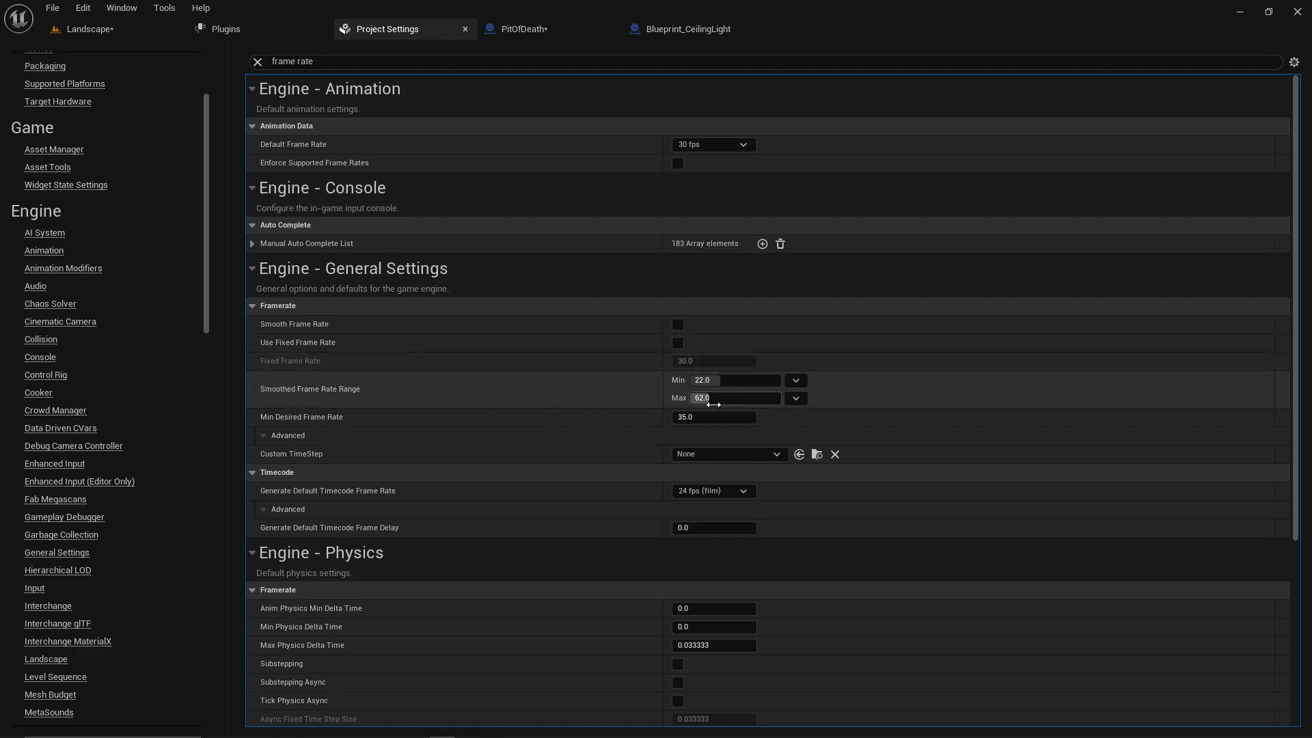
Step: Set the maximum of the Smoothed Frame Rate Range to 120 and check the scene in the Landscape level
click(736, 398)
text(120)
key(Return)
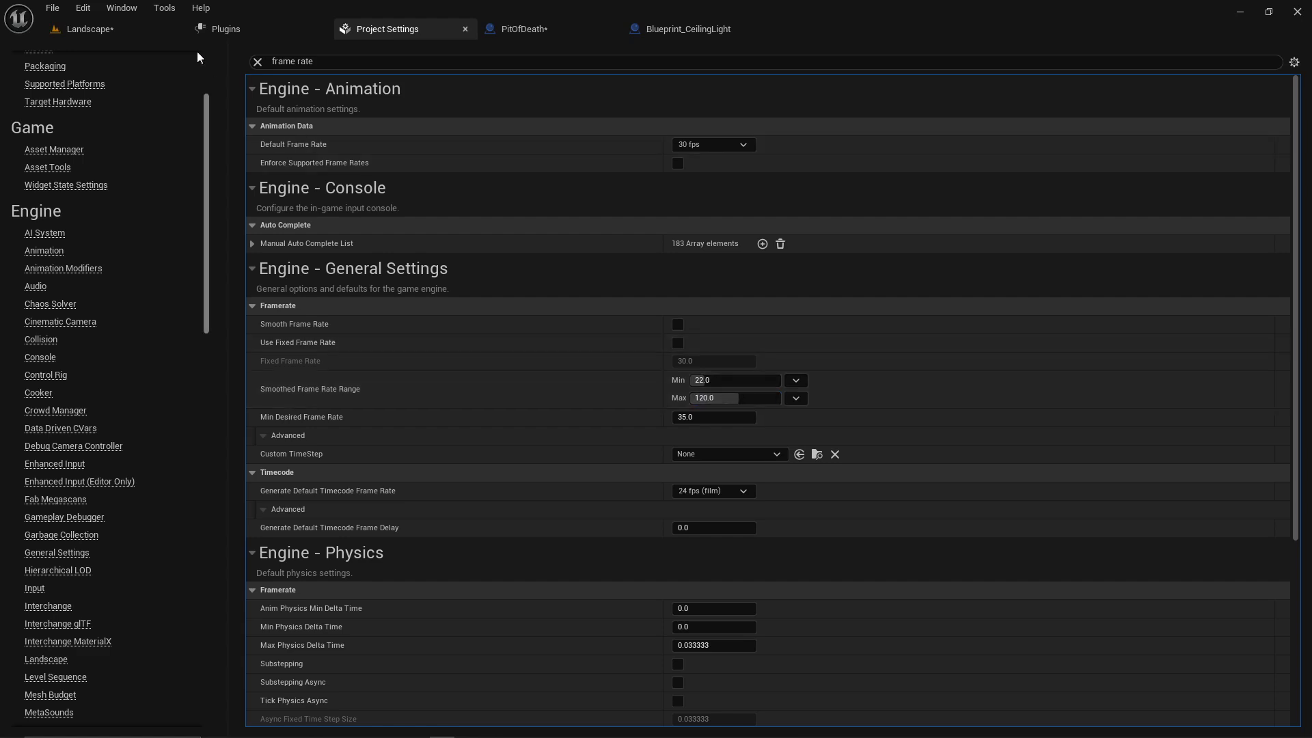
click(129, 34)
right_drag(811, 175, 811, 176)
right_drag(740, 75, 741, 75)
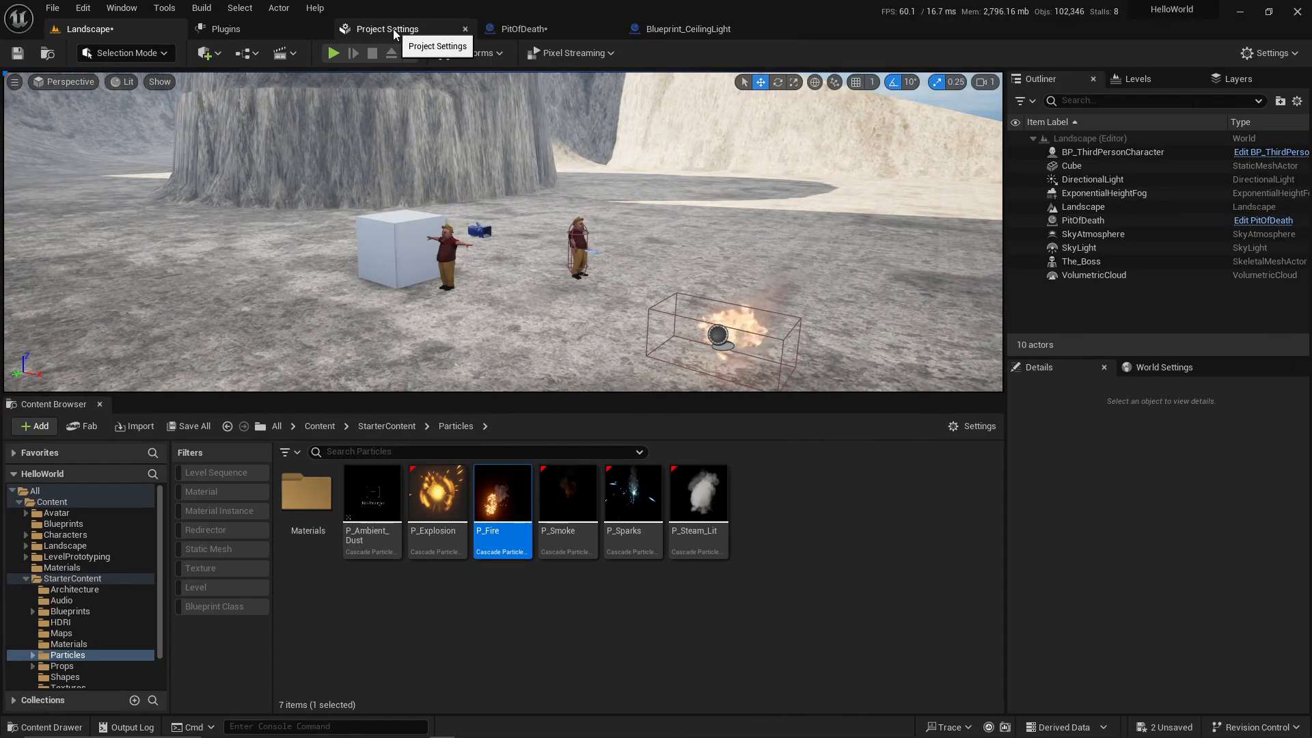
right_drag(424, 123, 424, 123)
Step: Look through the Engine Scalability Settings and Preview Platform options and inspect the level from several angles
click(1265, 58)
mouse_move(1174, 273)
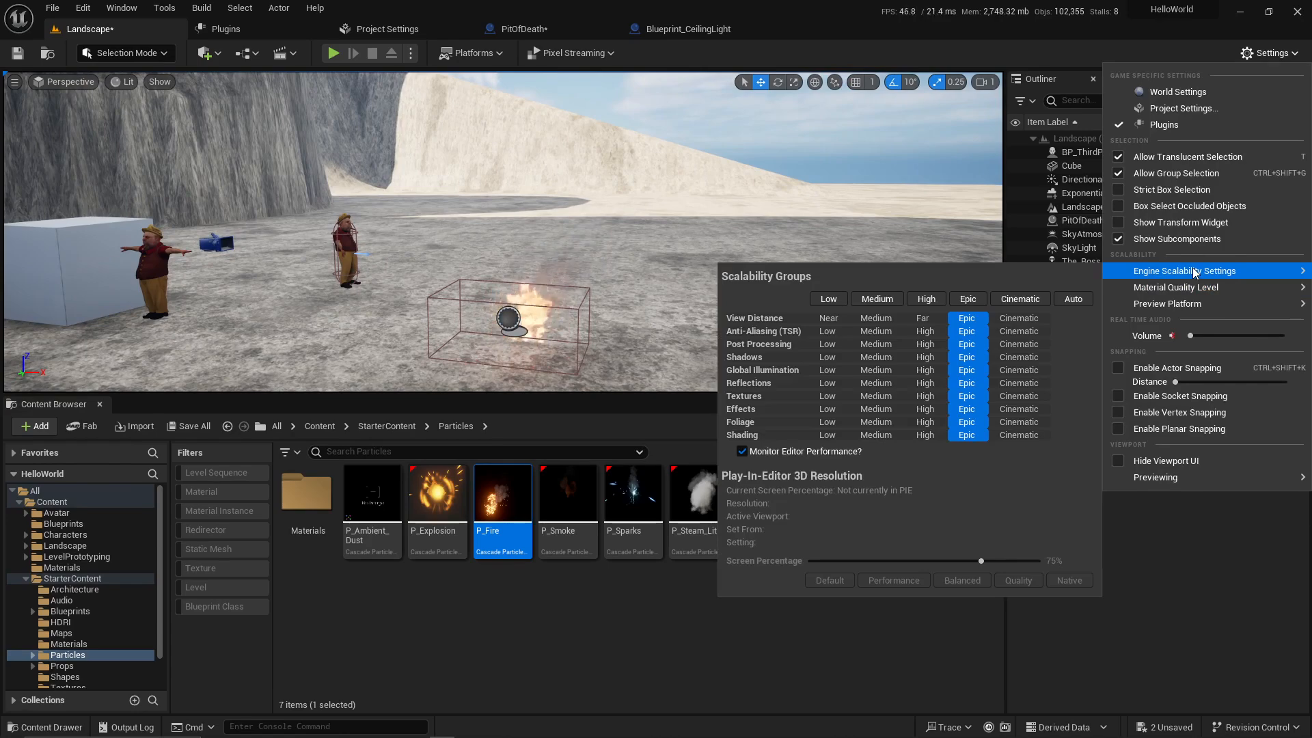
drag(713, 182, 601, 171)
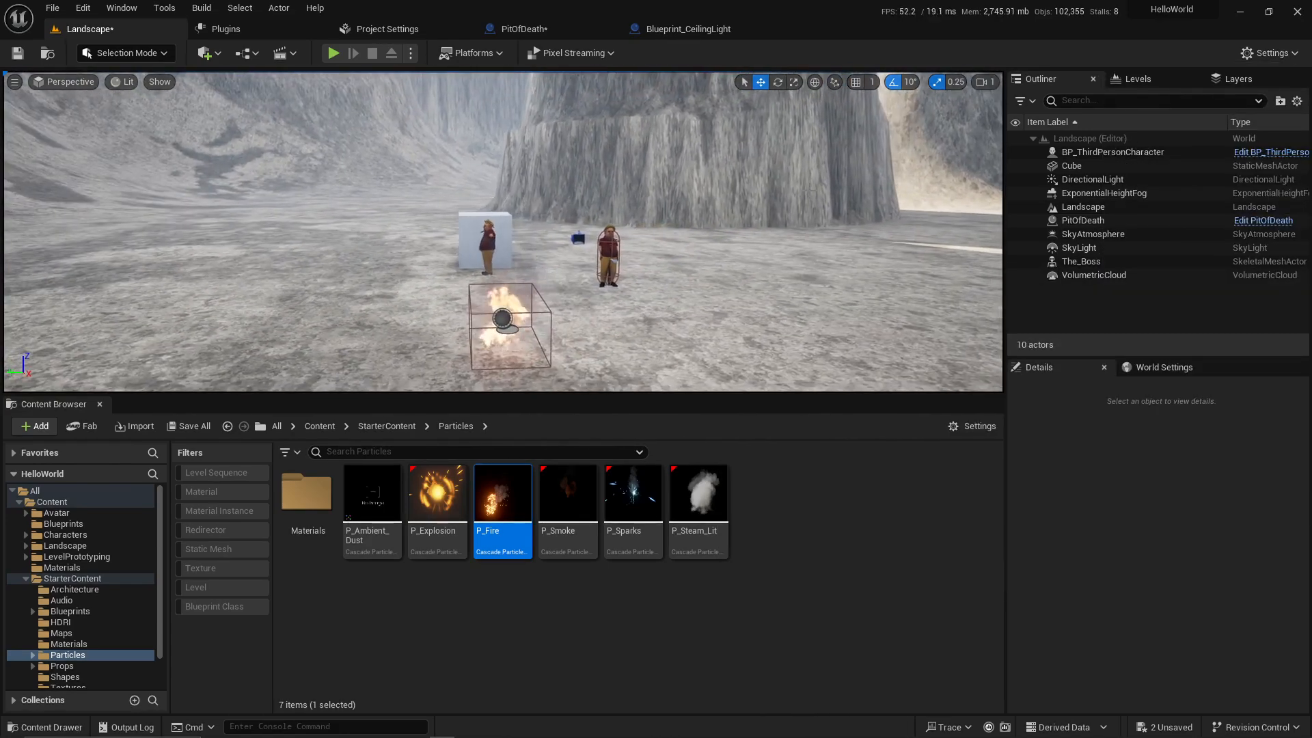
click(1269, 52)
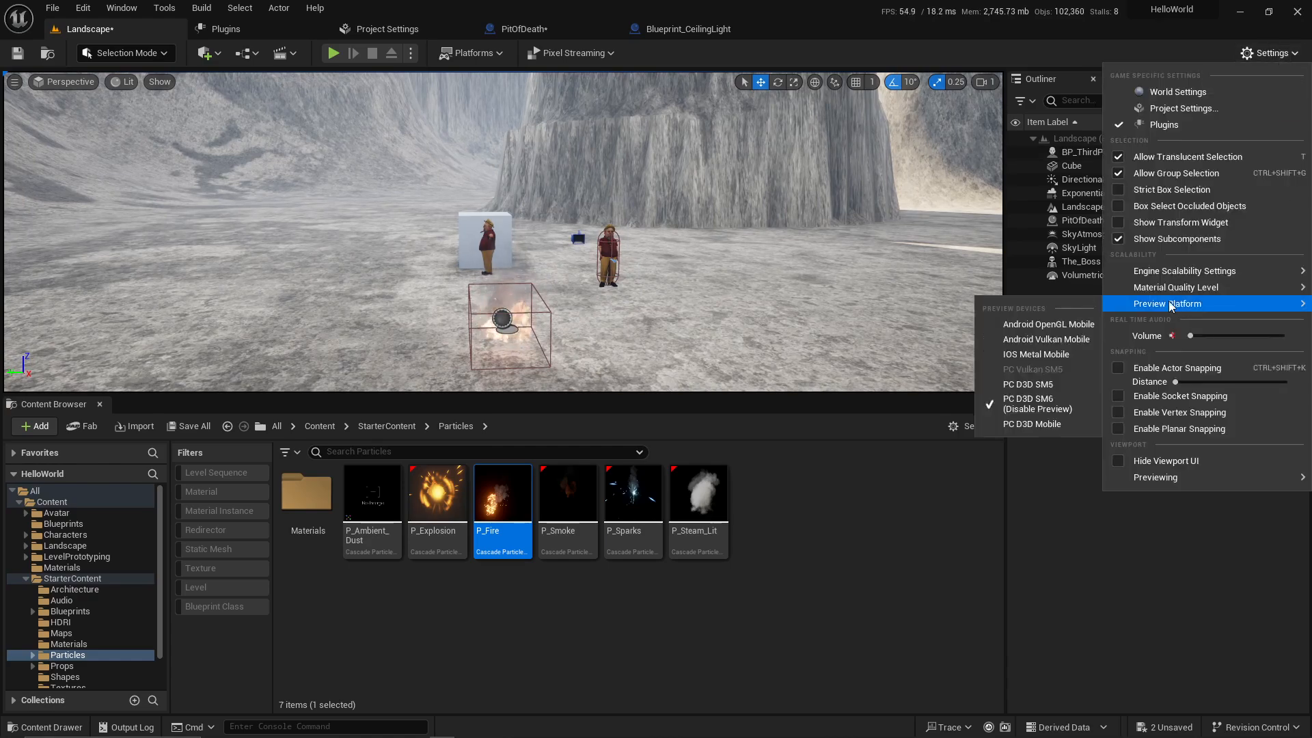
mouse_move(1162, 288)
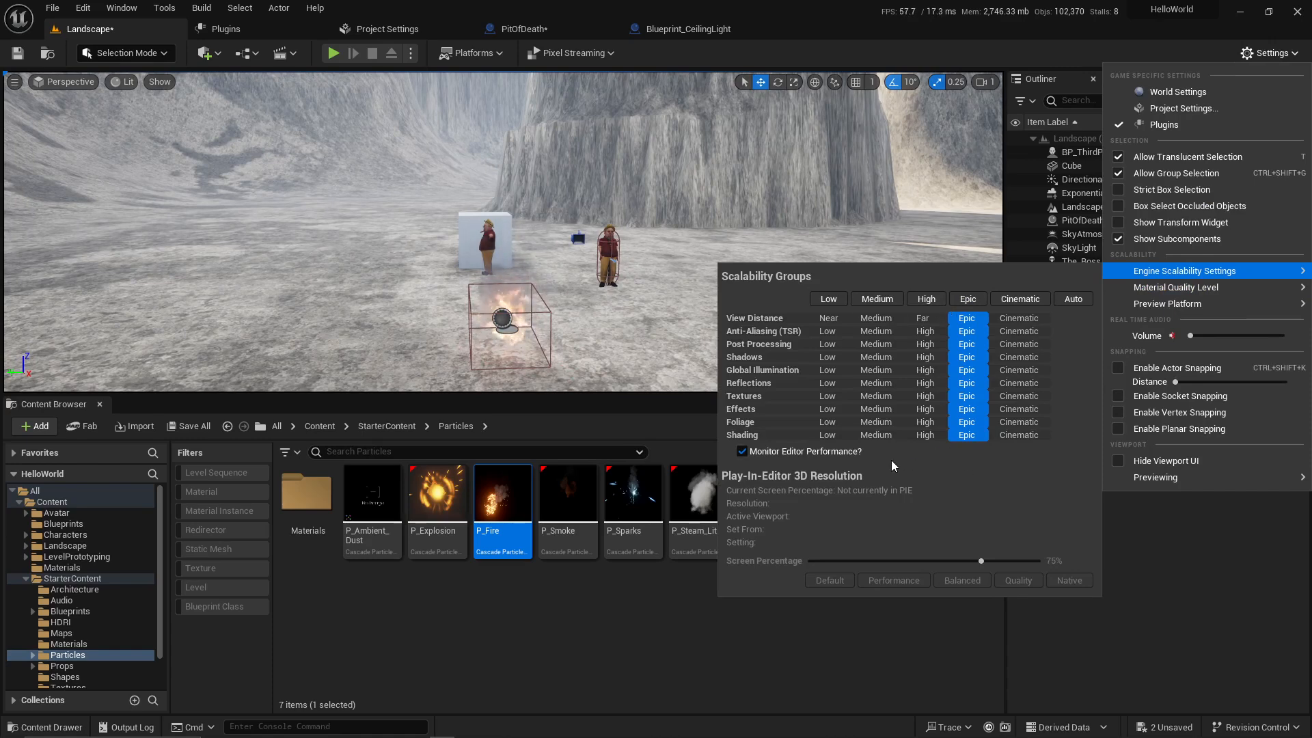
click(661, 235)
drag(661, 235, 587, 198)
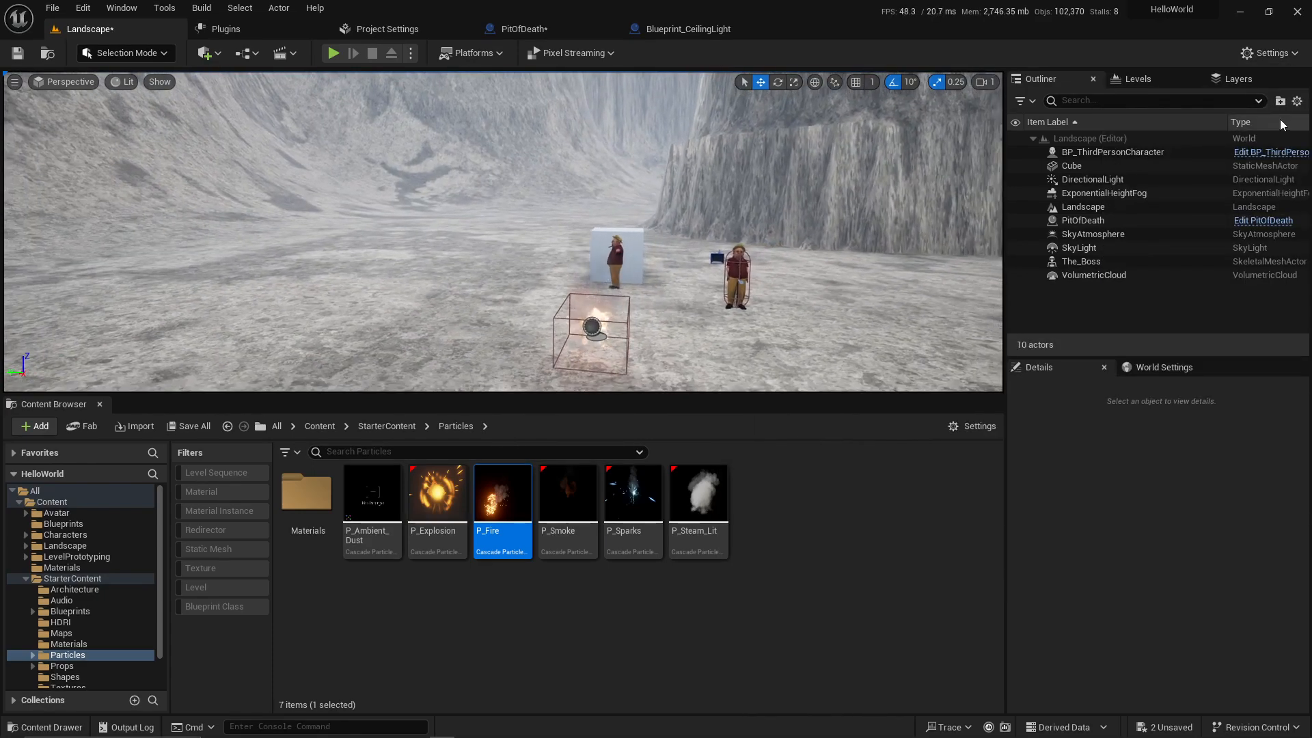
middle_drag(697, 328, 759, 363)
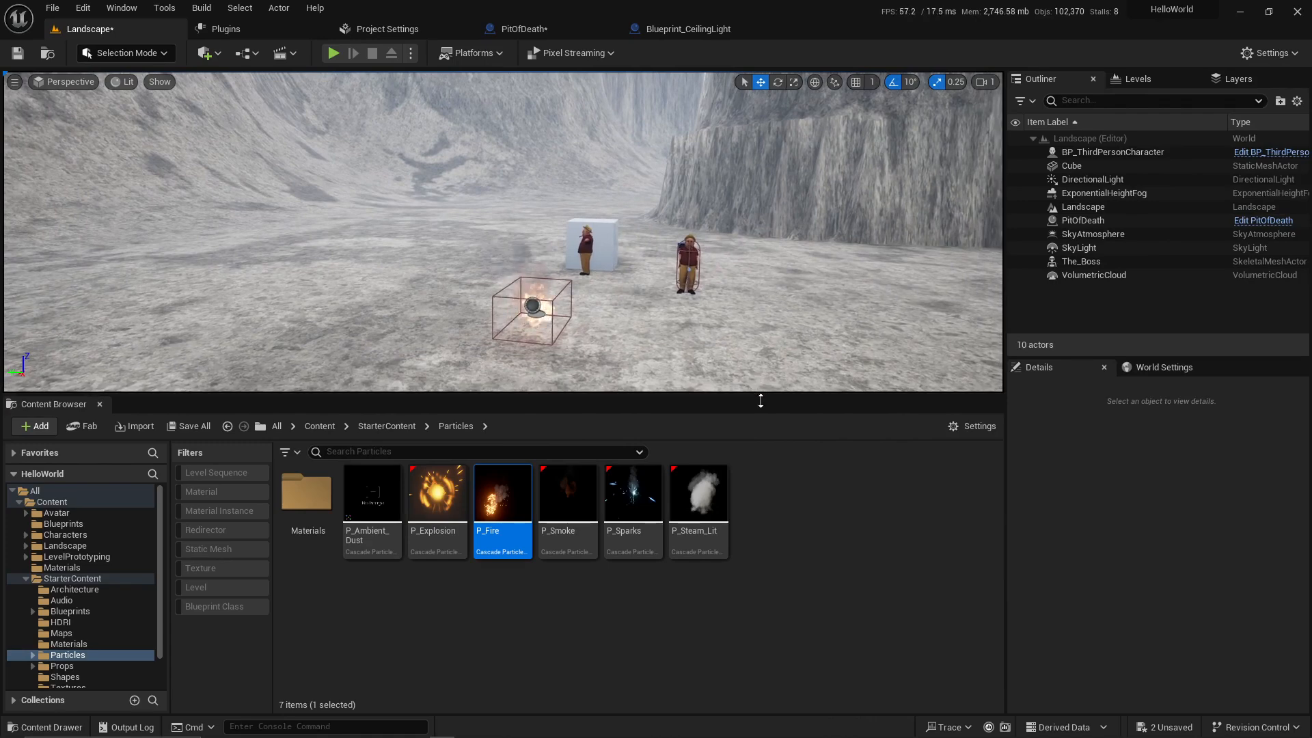
drag(761, 313, 706, 295)
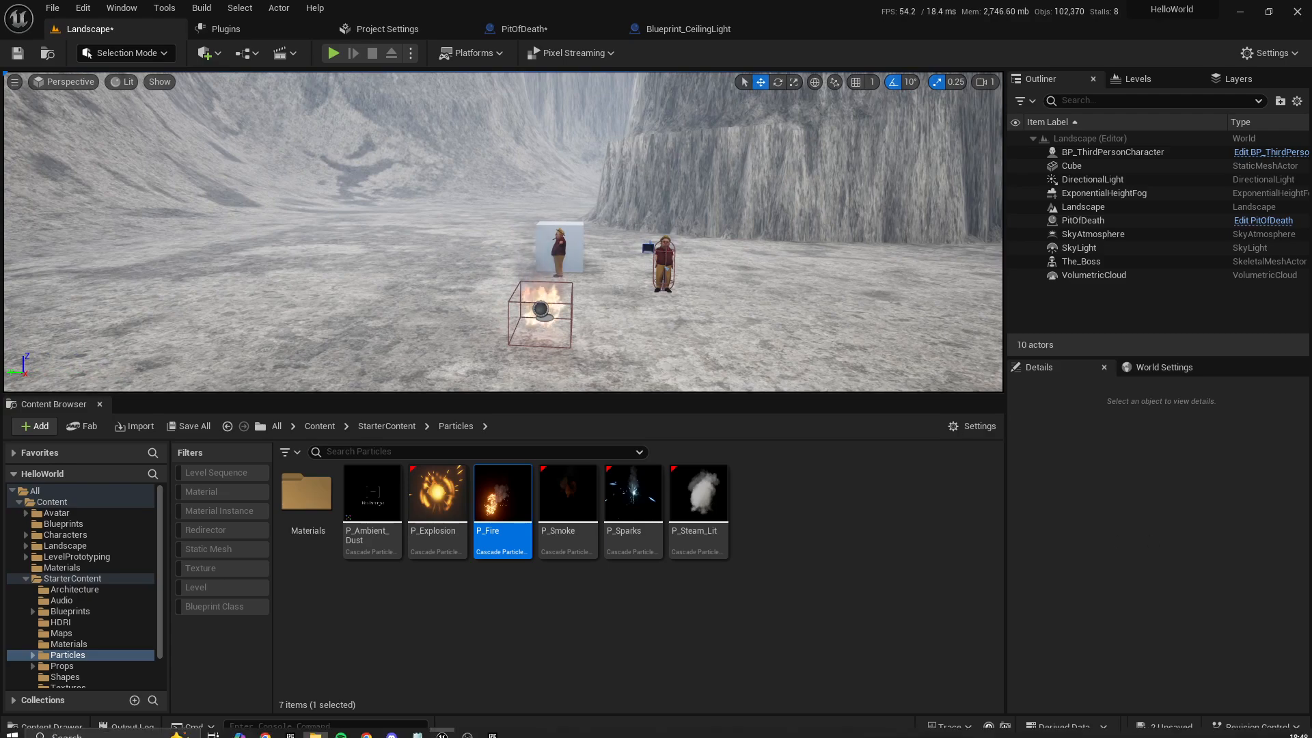
drag(792, 319, 758, 300)
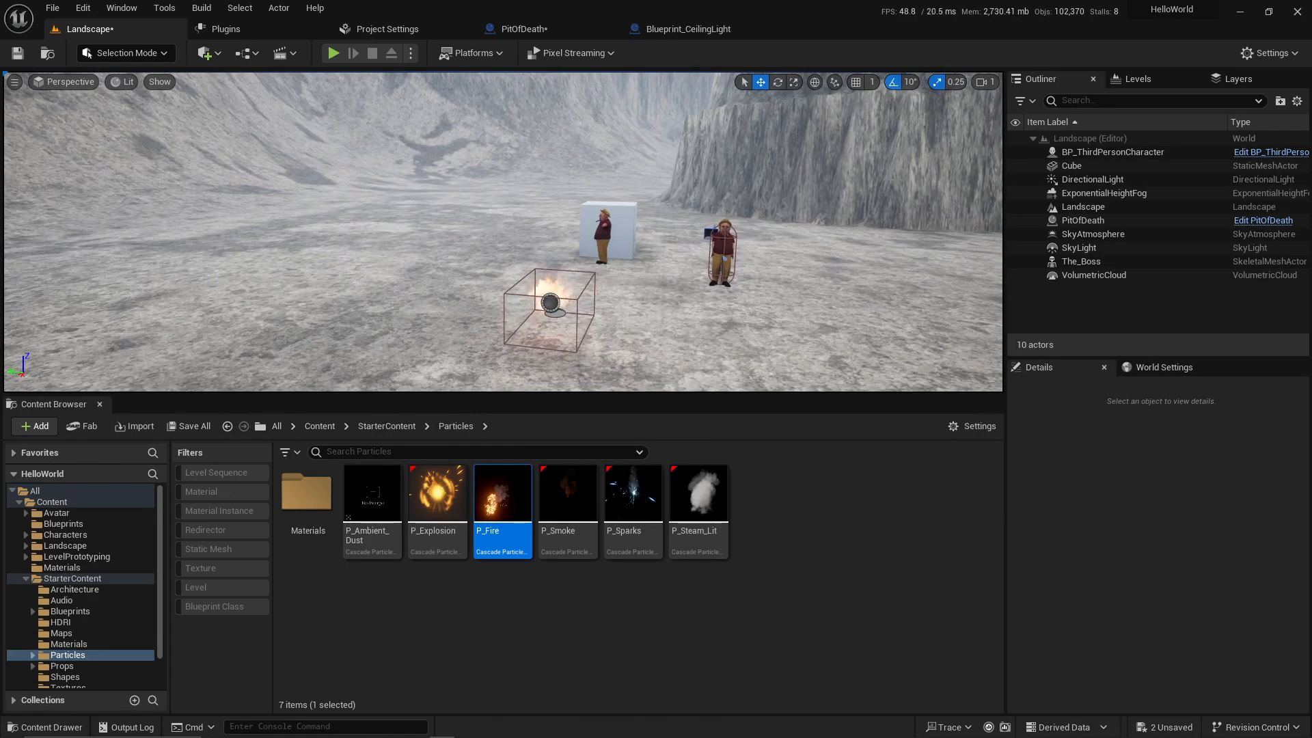
click(1272, 53)
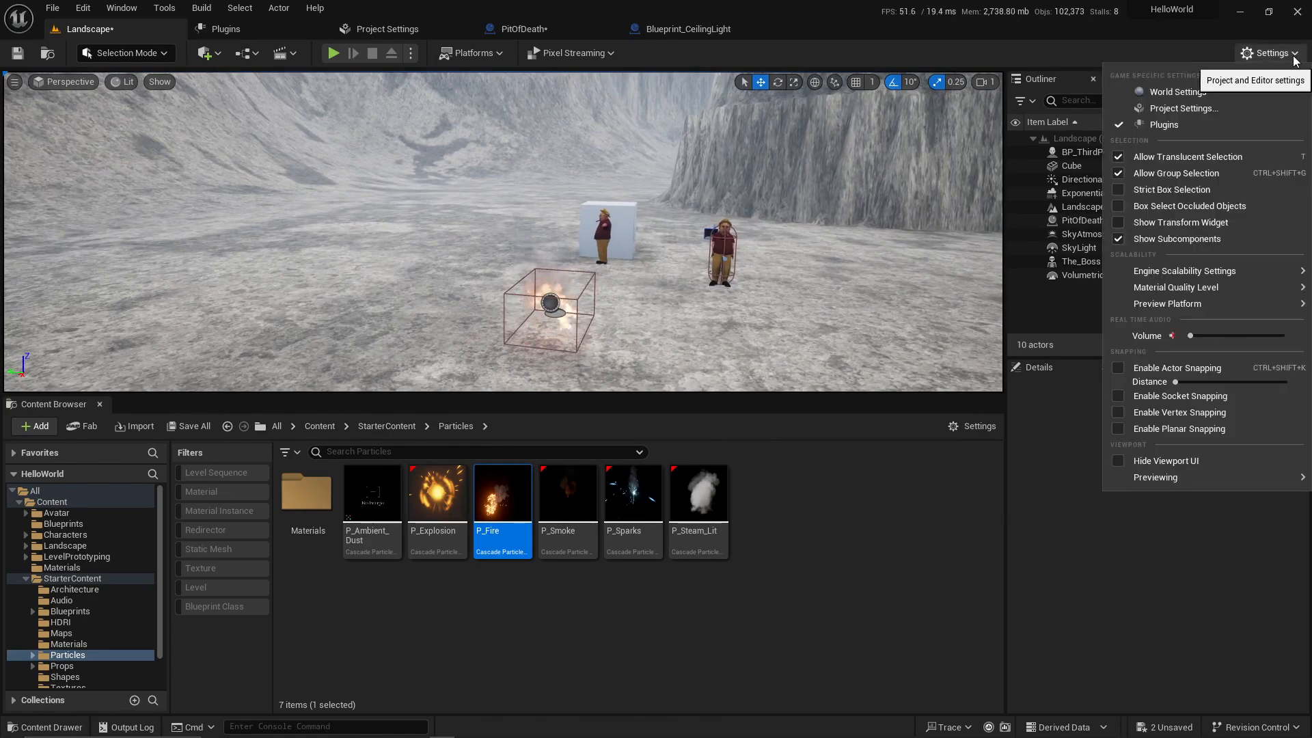
click(1293, 58)
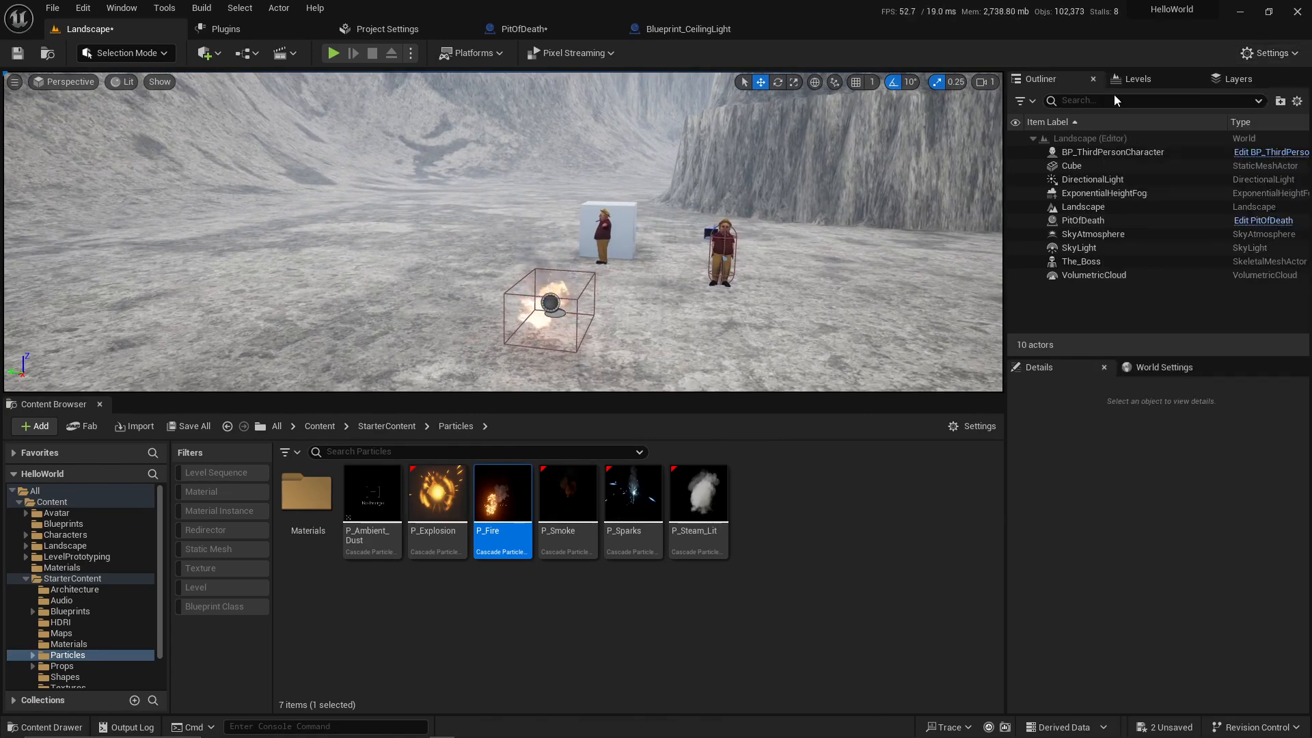
Step: Try the Medium and Low presets for all scalability groups and inspect the scene
click(1263, 53)
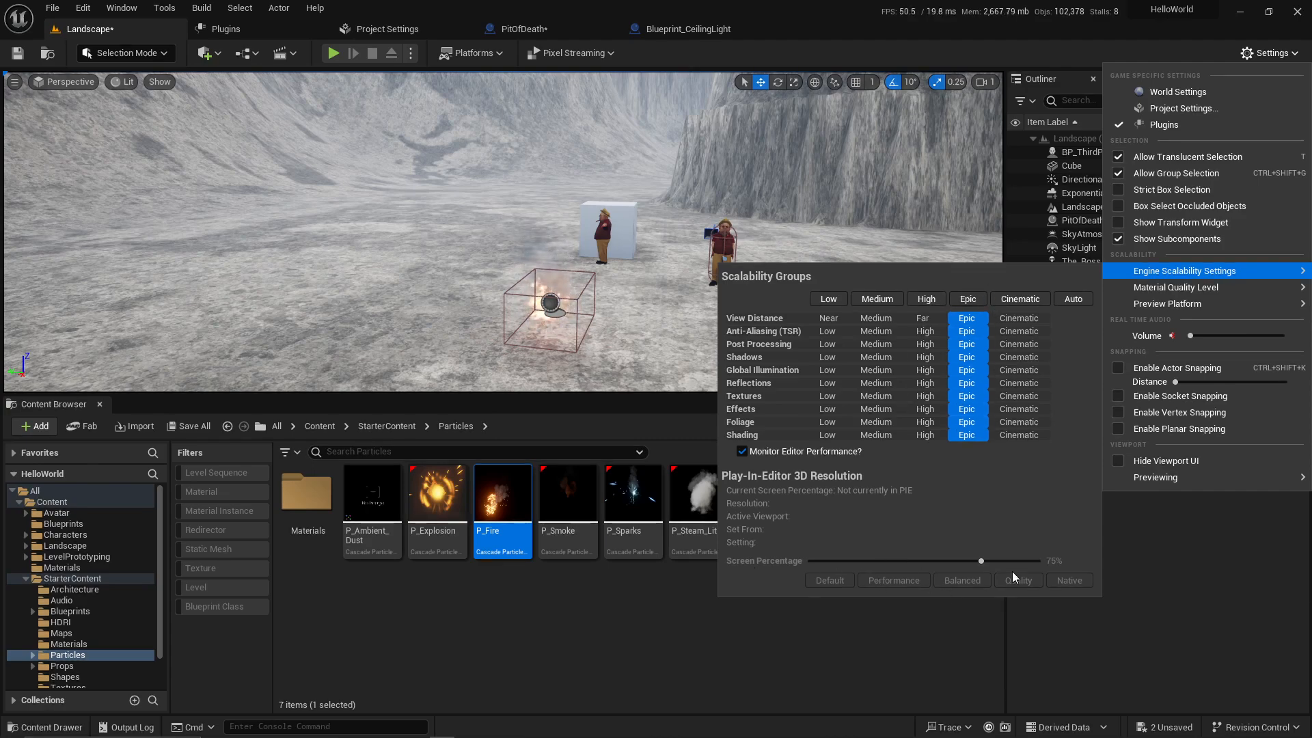
click(882, 302)
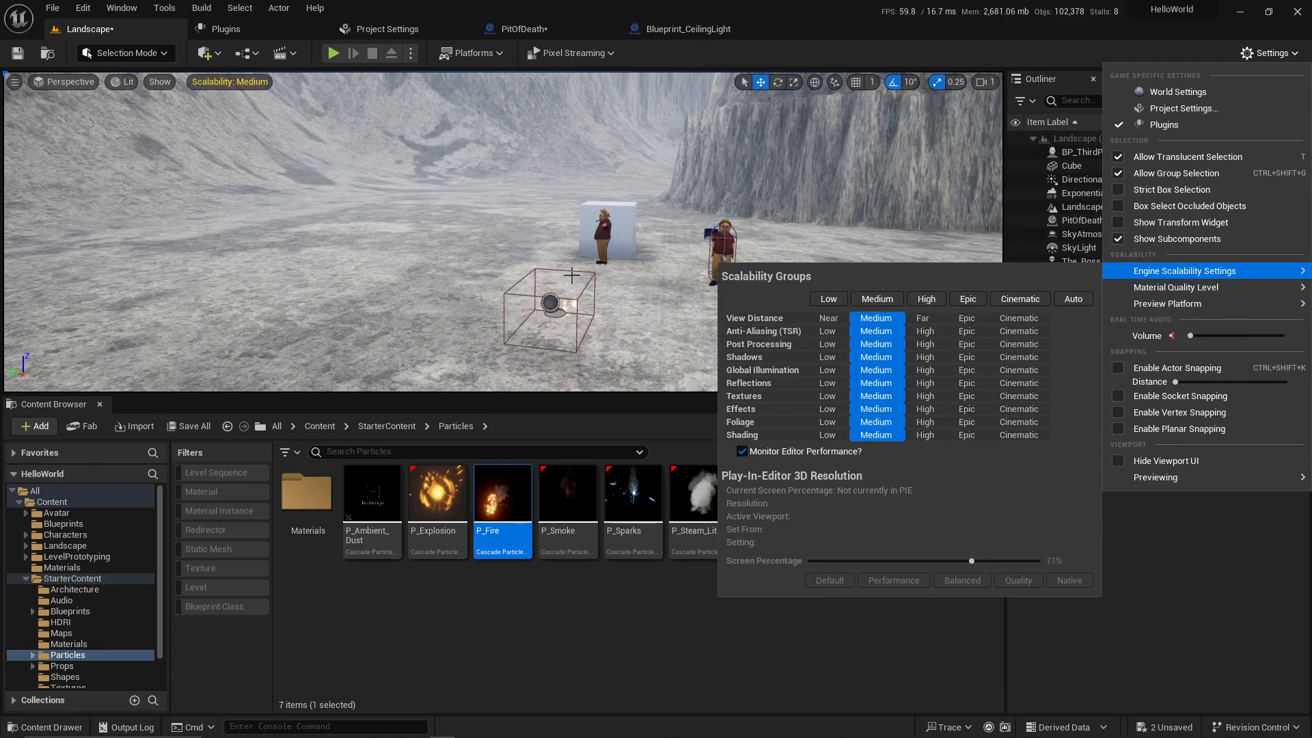
click(828, 299)
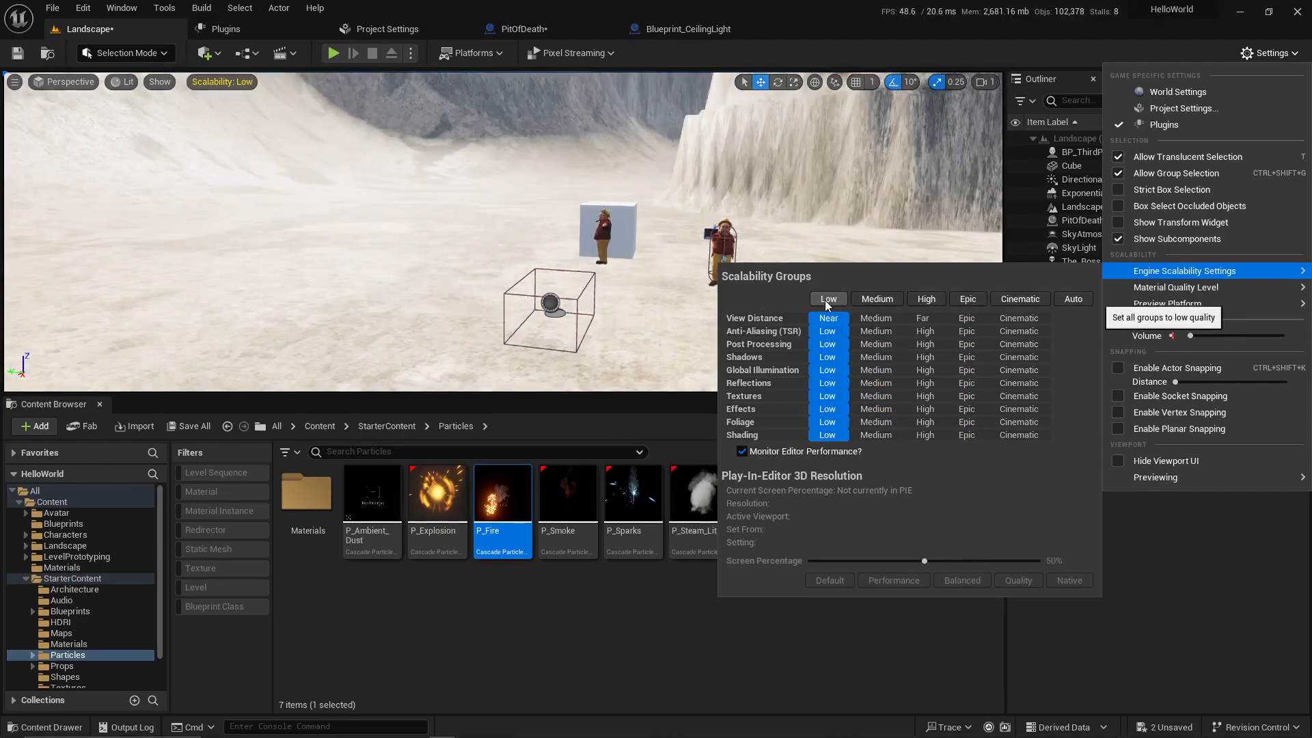
right_drag(459, 244, 427, 260)
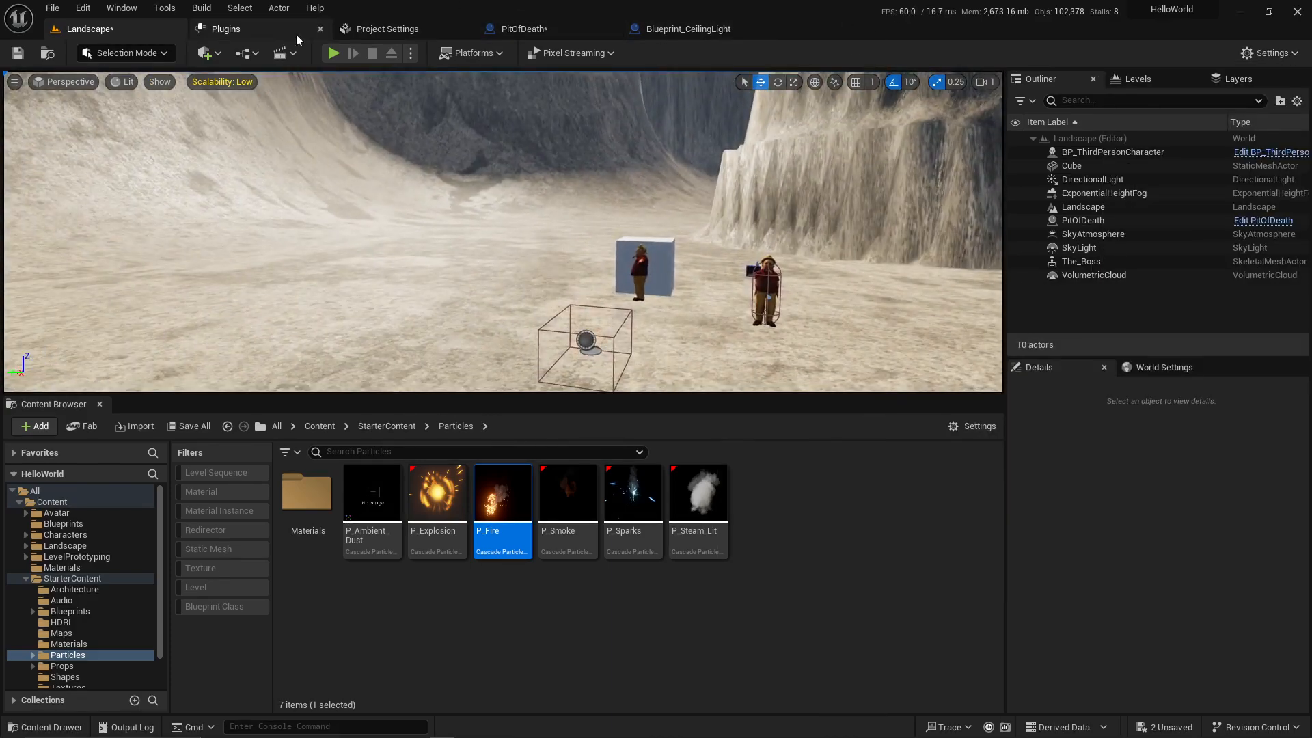
Step: Enable Use Fixed Frame Rate in the Project Settings, set Fixed Frame Rate to 120 and check the Landscape level
click(402, 34)
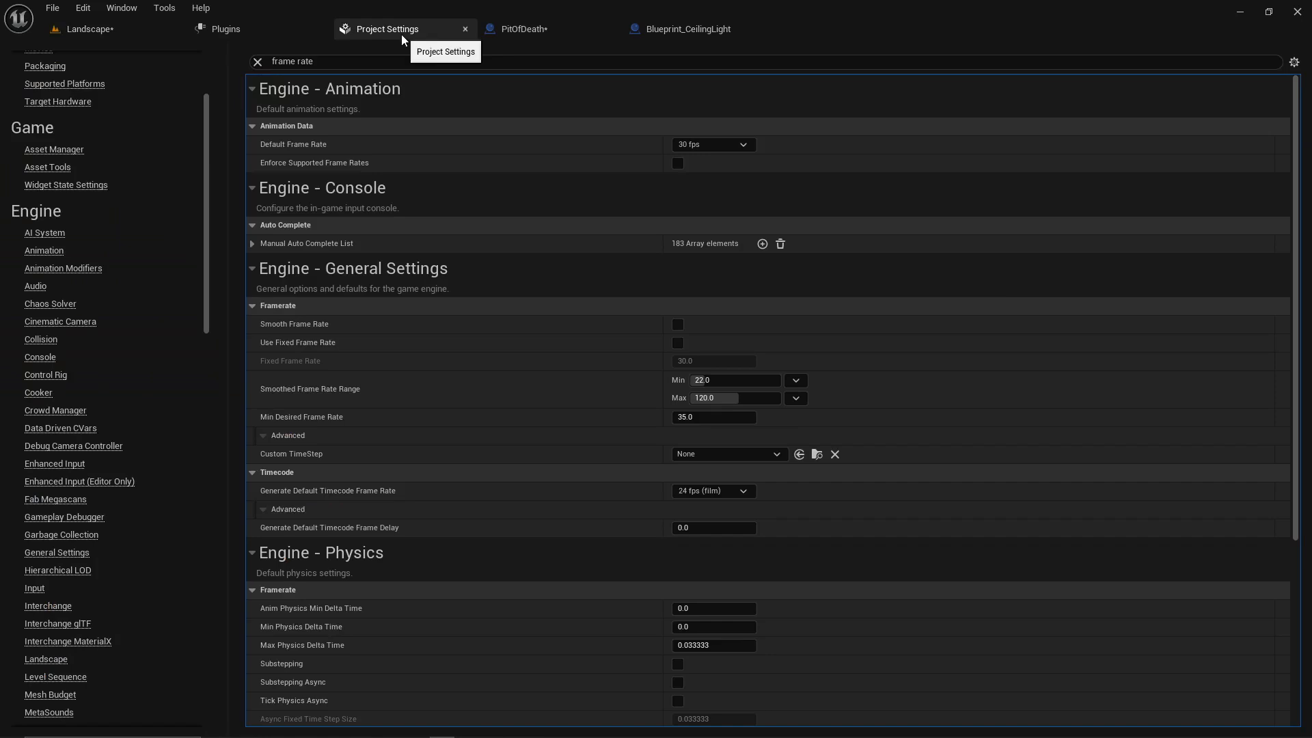
click(678, 343)
click(89, 29)
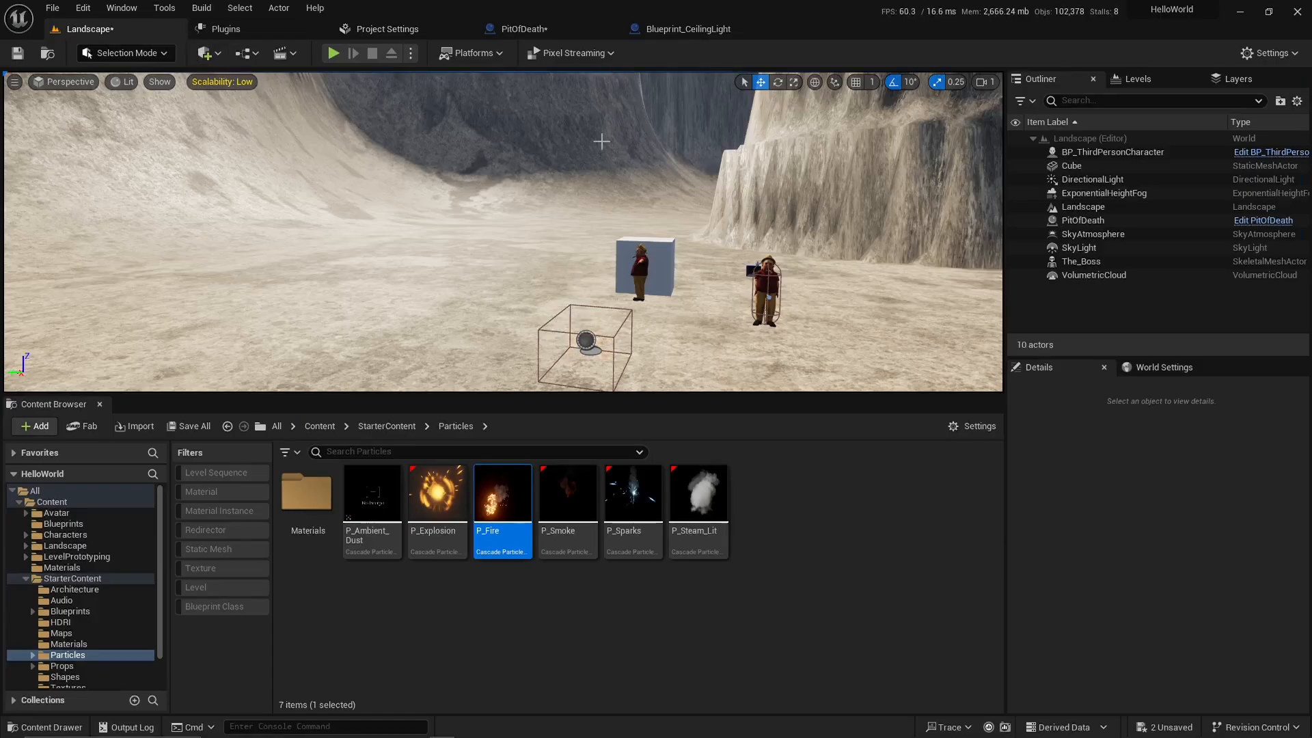
right_drag(600, 137, 526, 137)
click(393, 29)
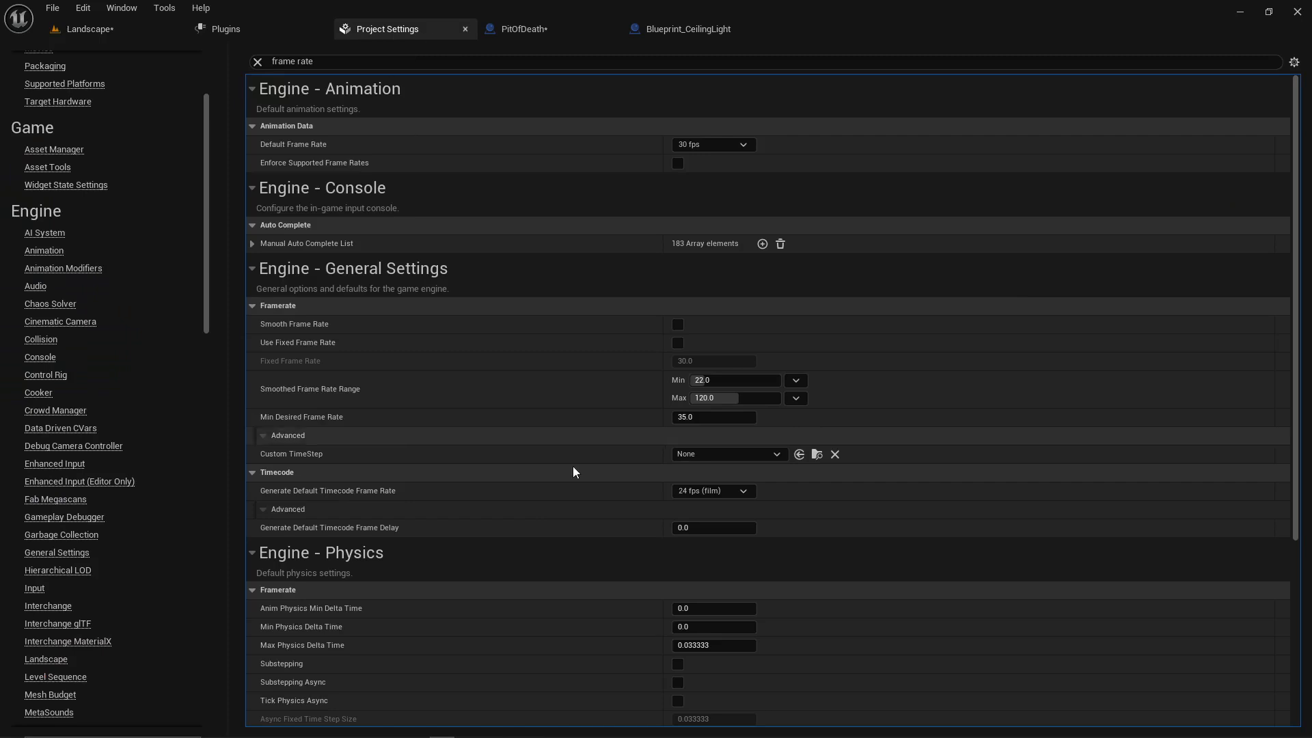
click(677, 343)
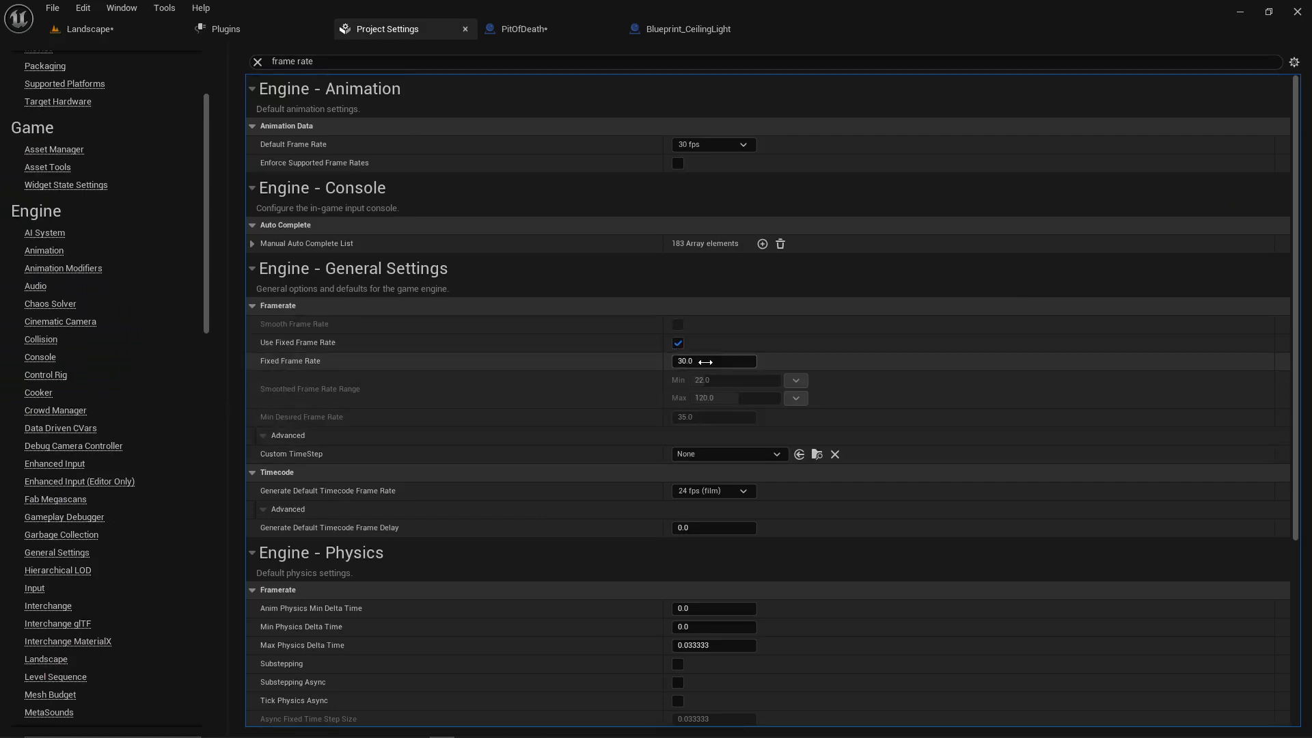
key(Return)
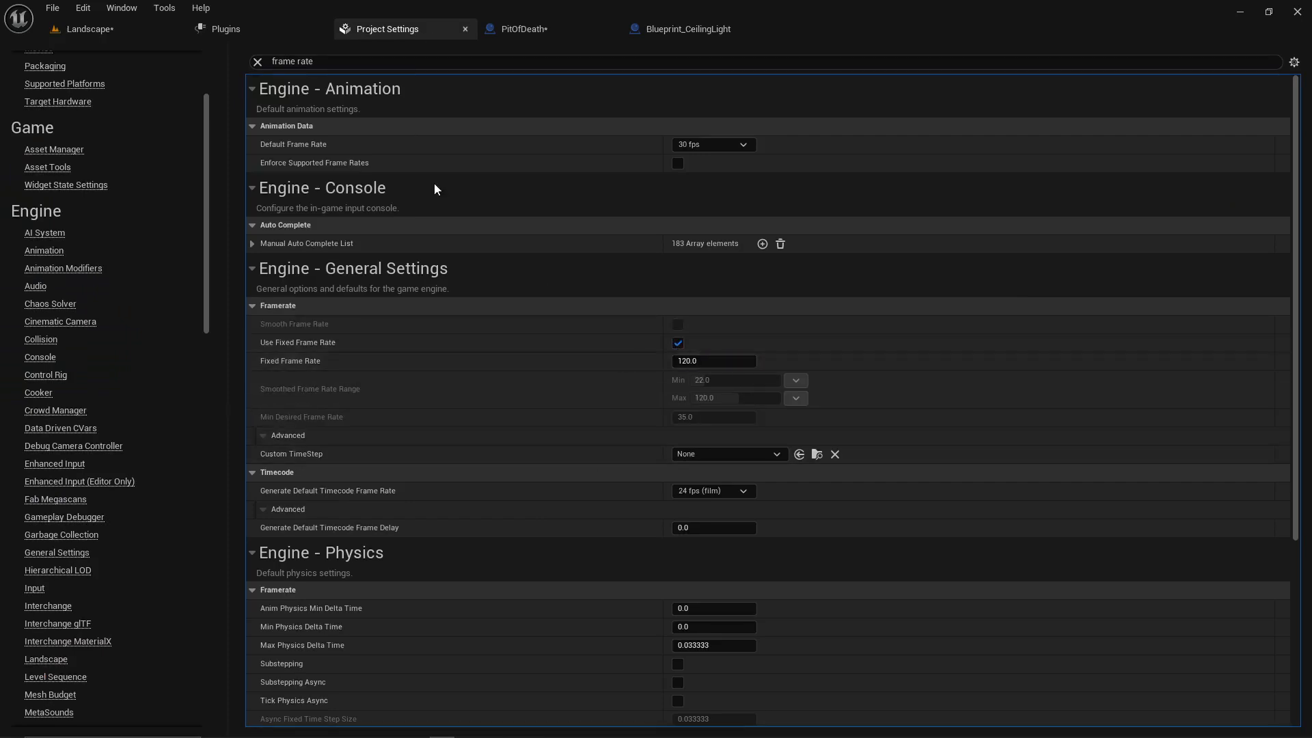
click(92, 29)
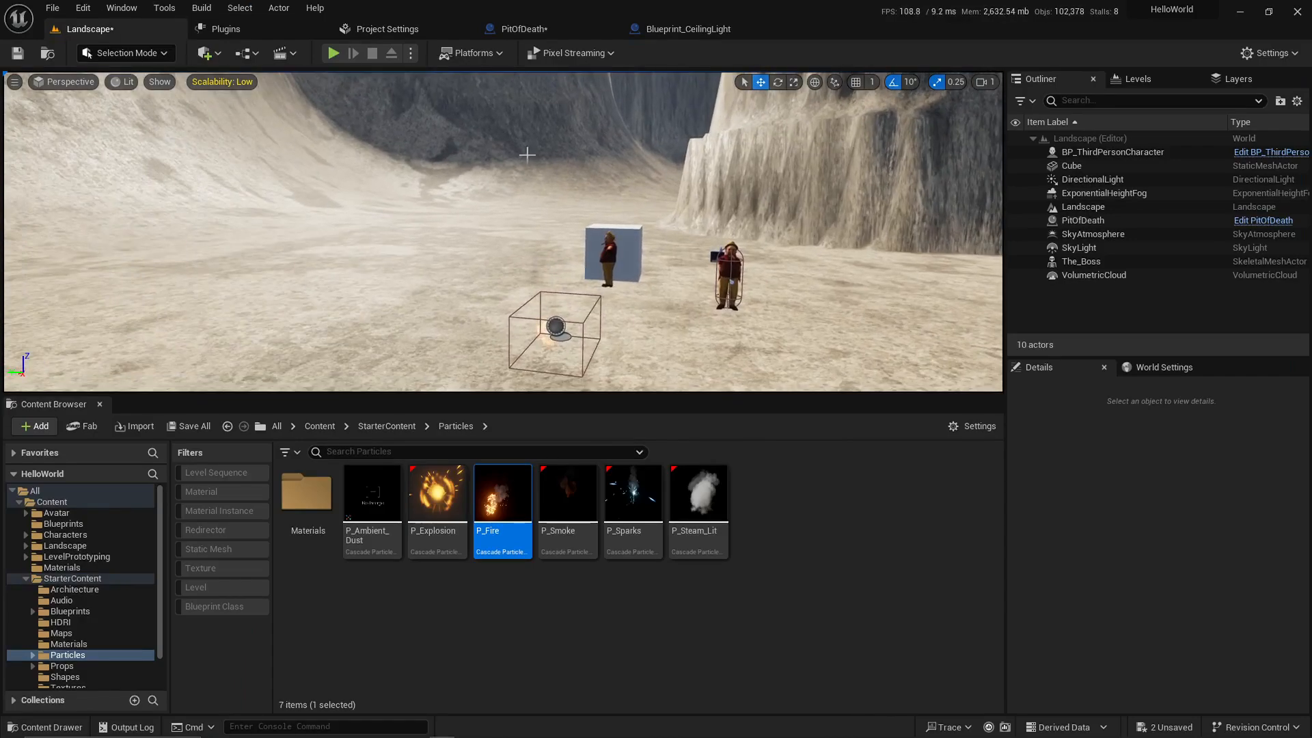
Step: Turn off Use Fixed Frame Rate and return to the Landscape level to compare its performance
click(387, 29)
click(678, 343)
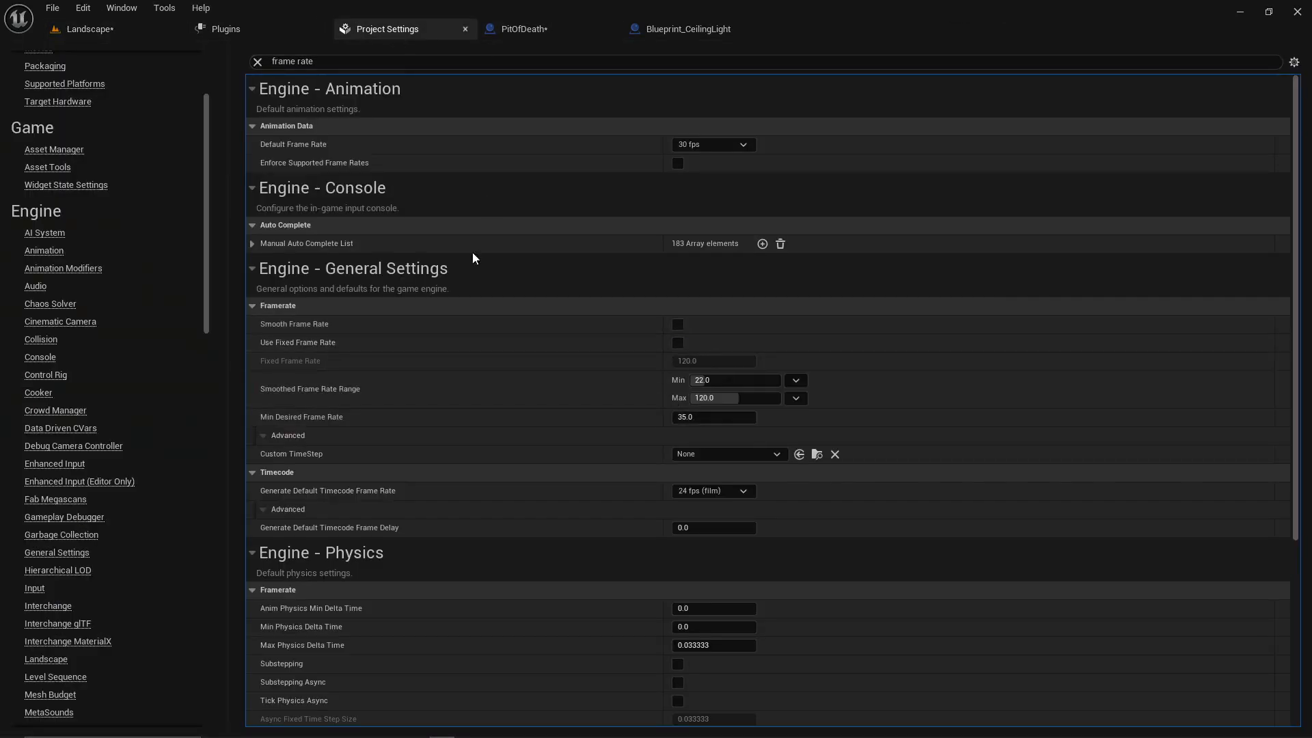
click(91, 28)
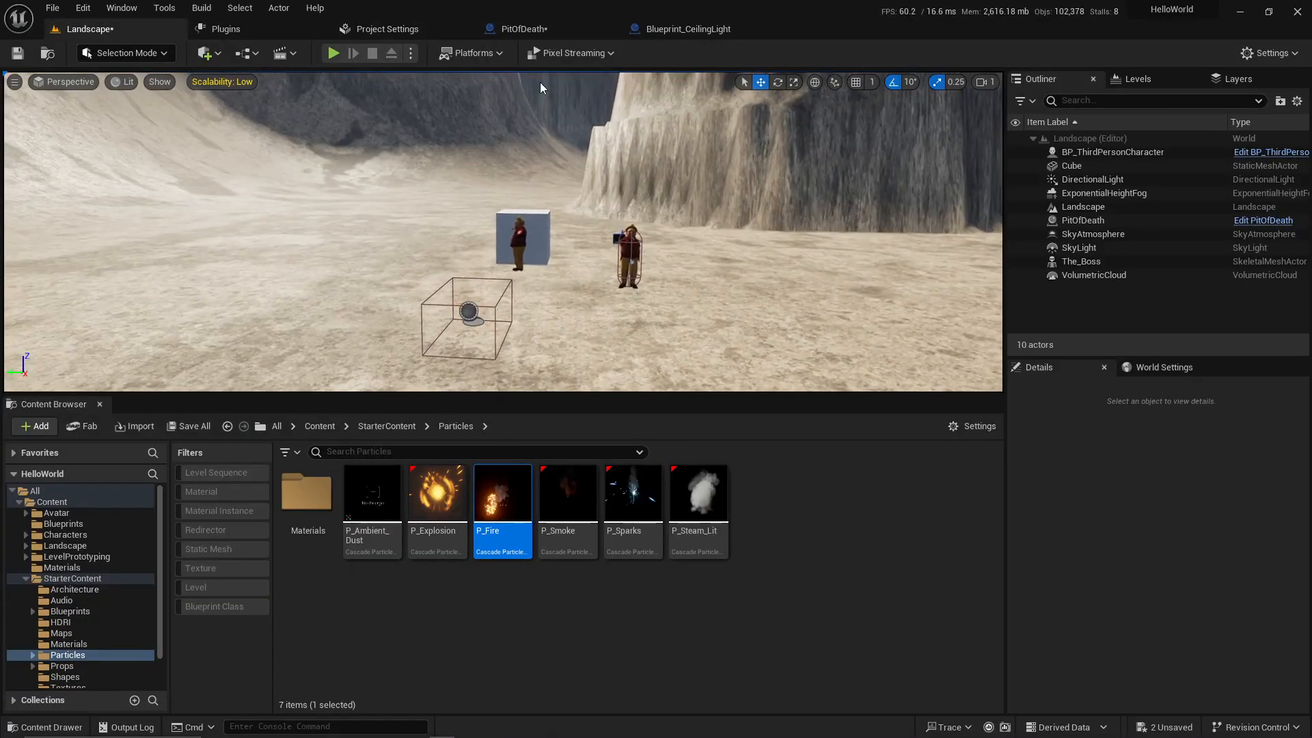
Step: Set the maximum of the Smoothed Frame Rate Range to 150, leaving Use Fixed Frame Rate off, and inspect the Landscape level's frame rate
click(387, 29)
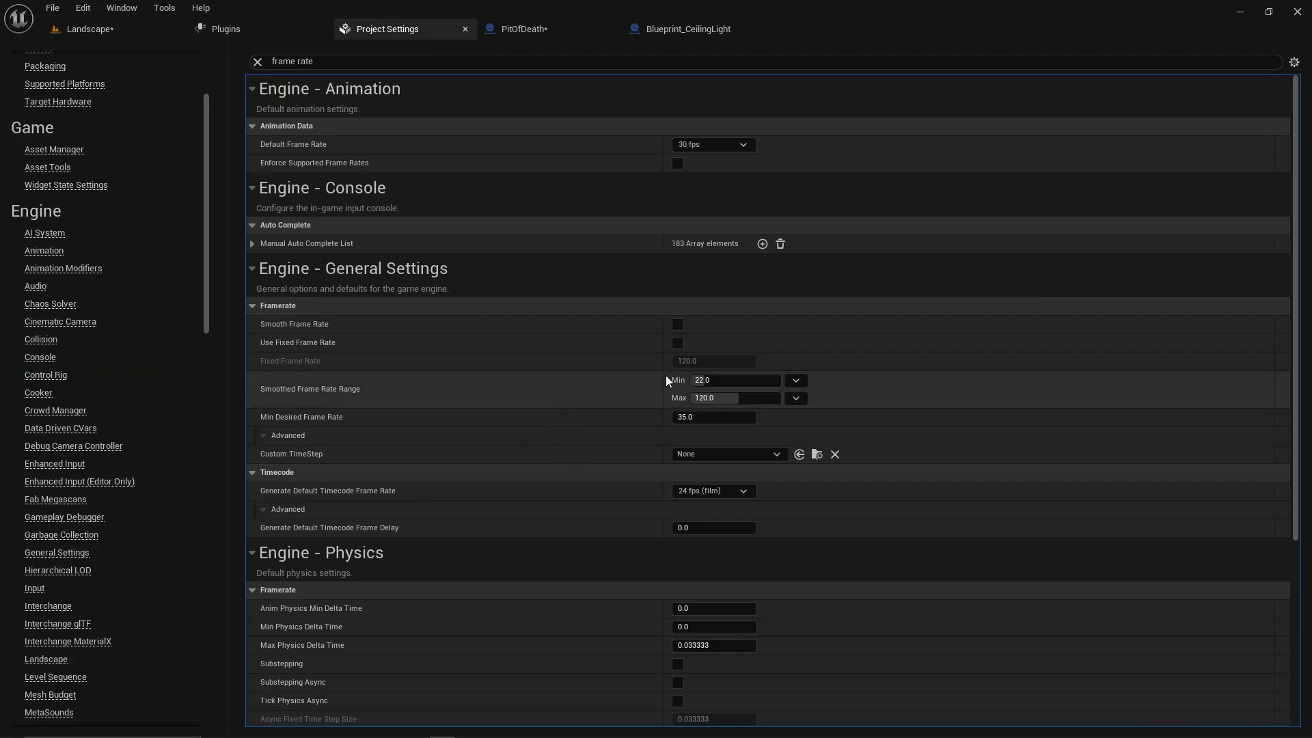
click(677, 343)
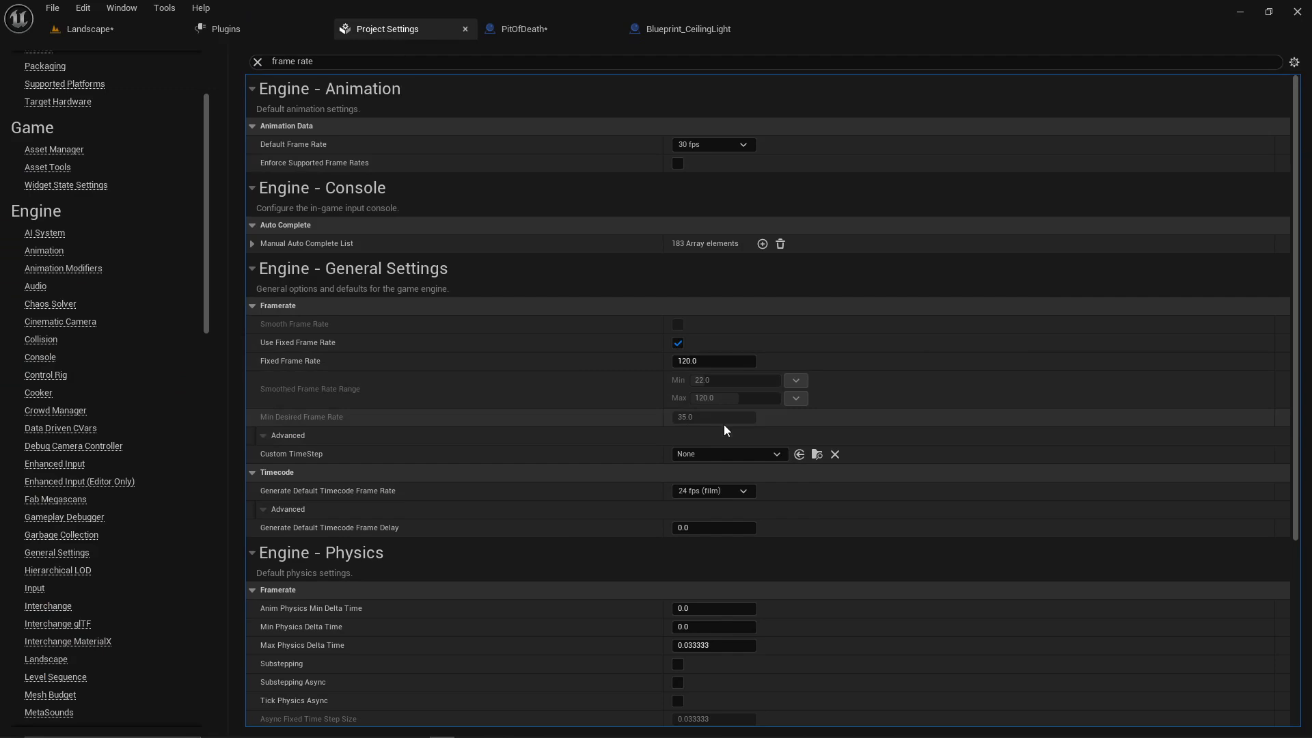
click(678, 343)
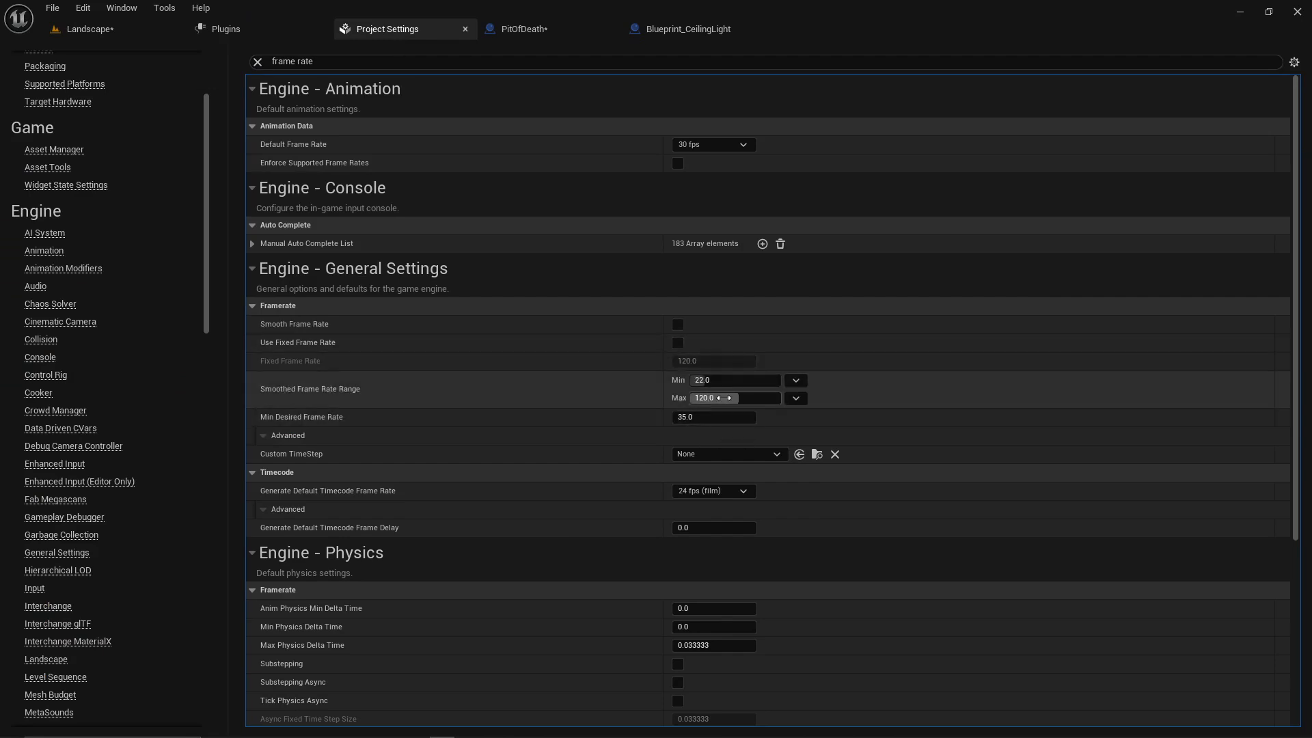
click(729, 402)
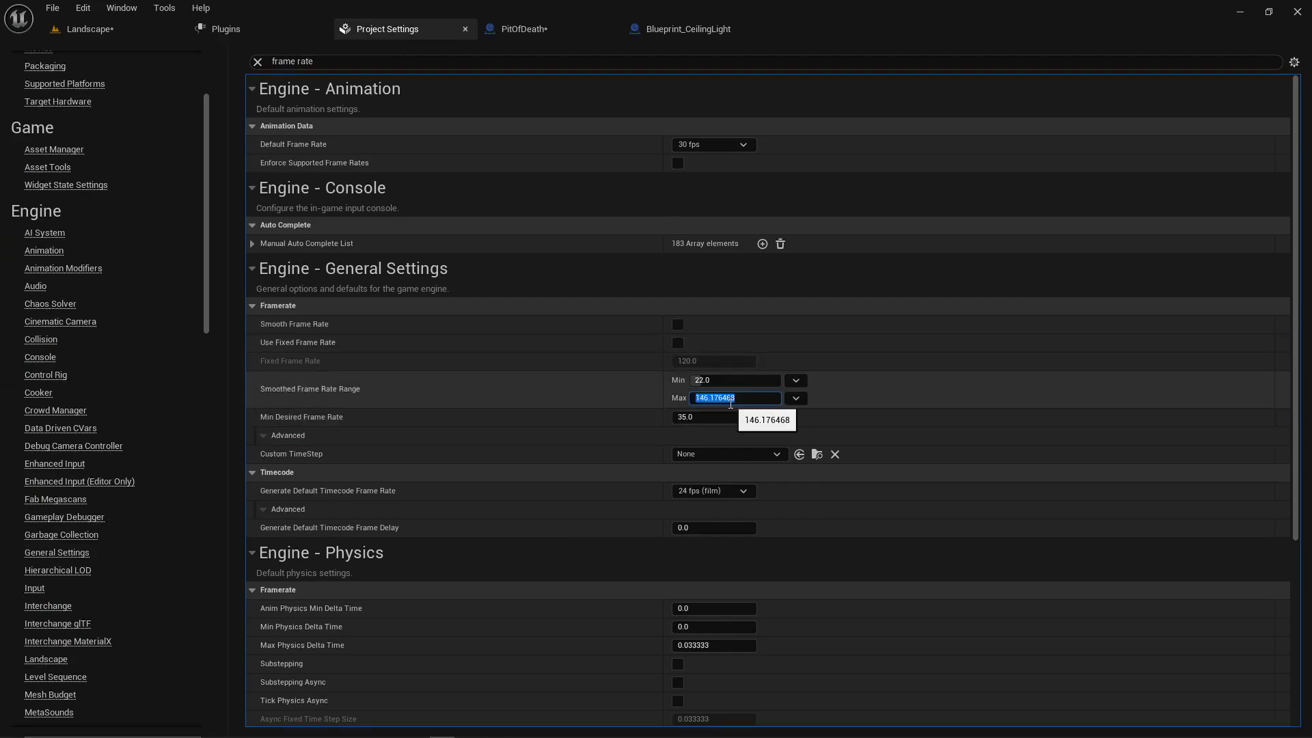
text(150)
key(Return)
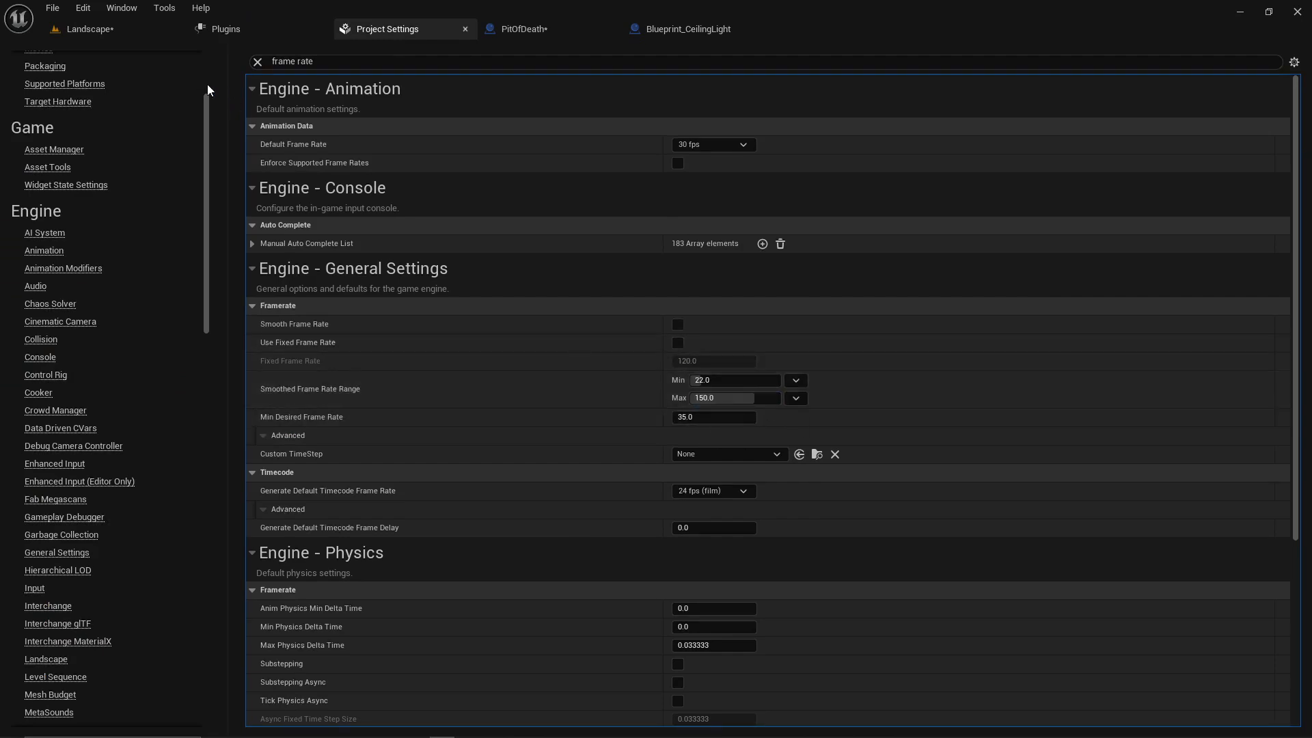
click(108, 30)
right_drag(532, 246, 574, 247)
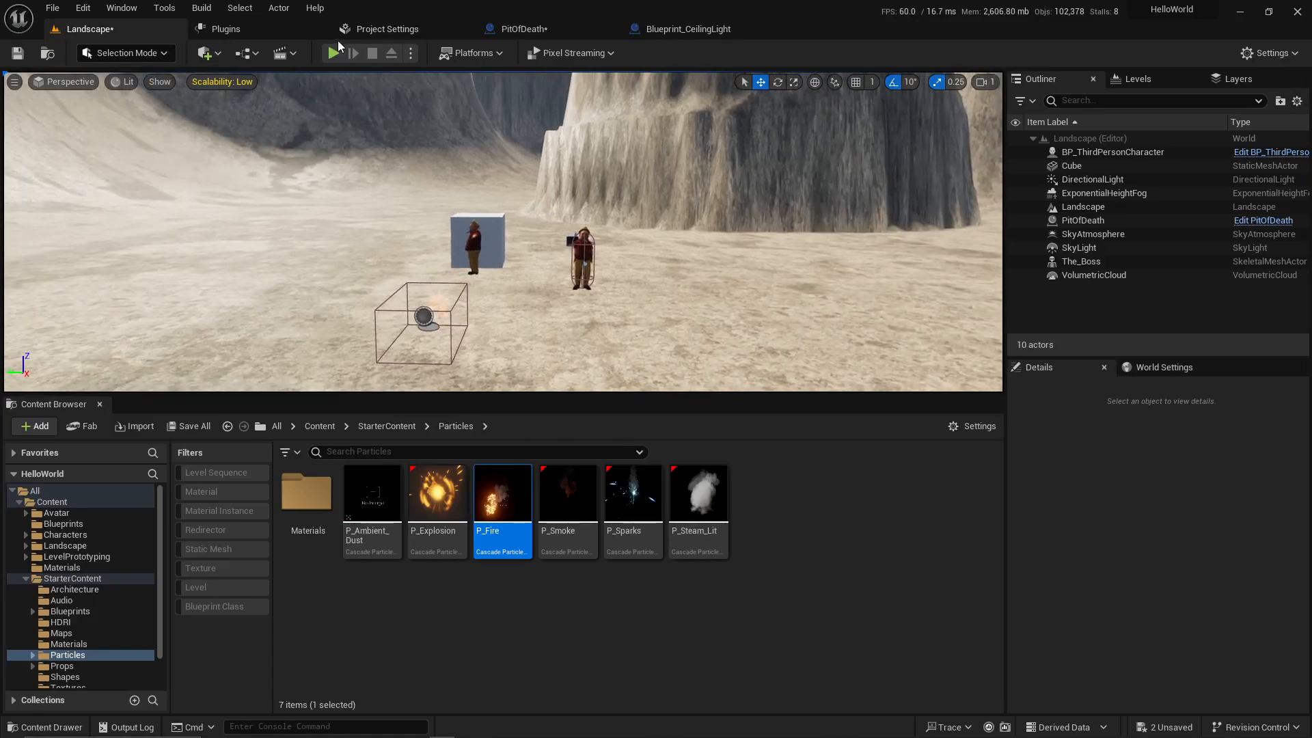
click(366, 33)
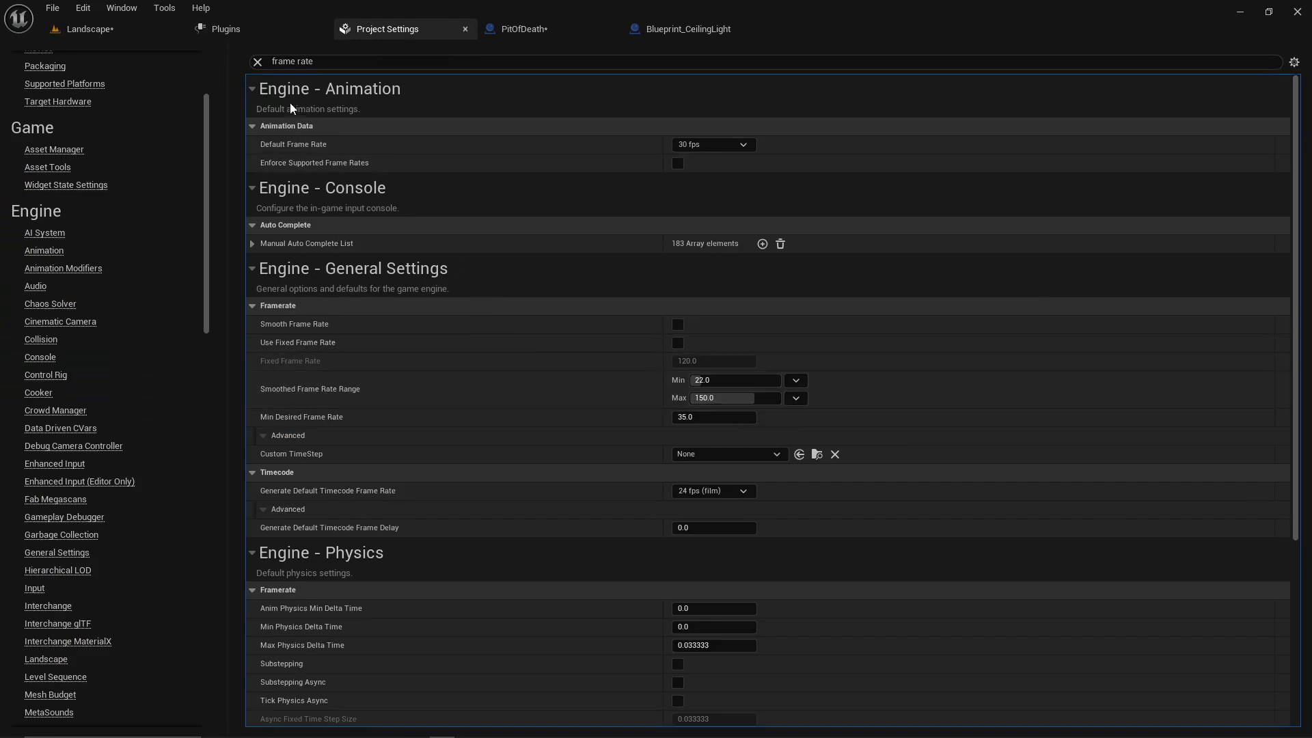
click(103, 29)
right_drag(673, 224, 601, 191)
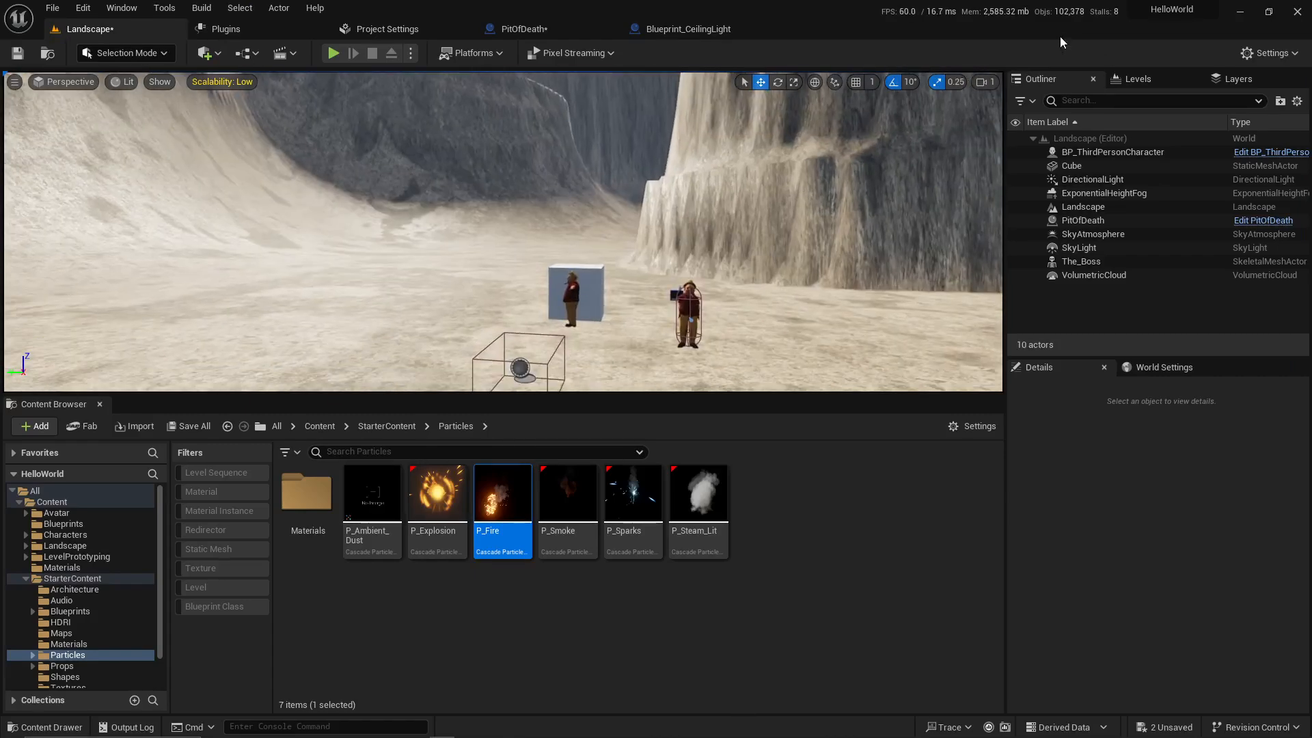
Step: Set all scalability groups back to Epic and save all unsaved assets
click(235, 82)
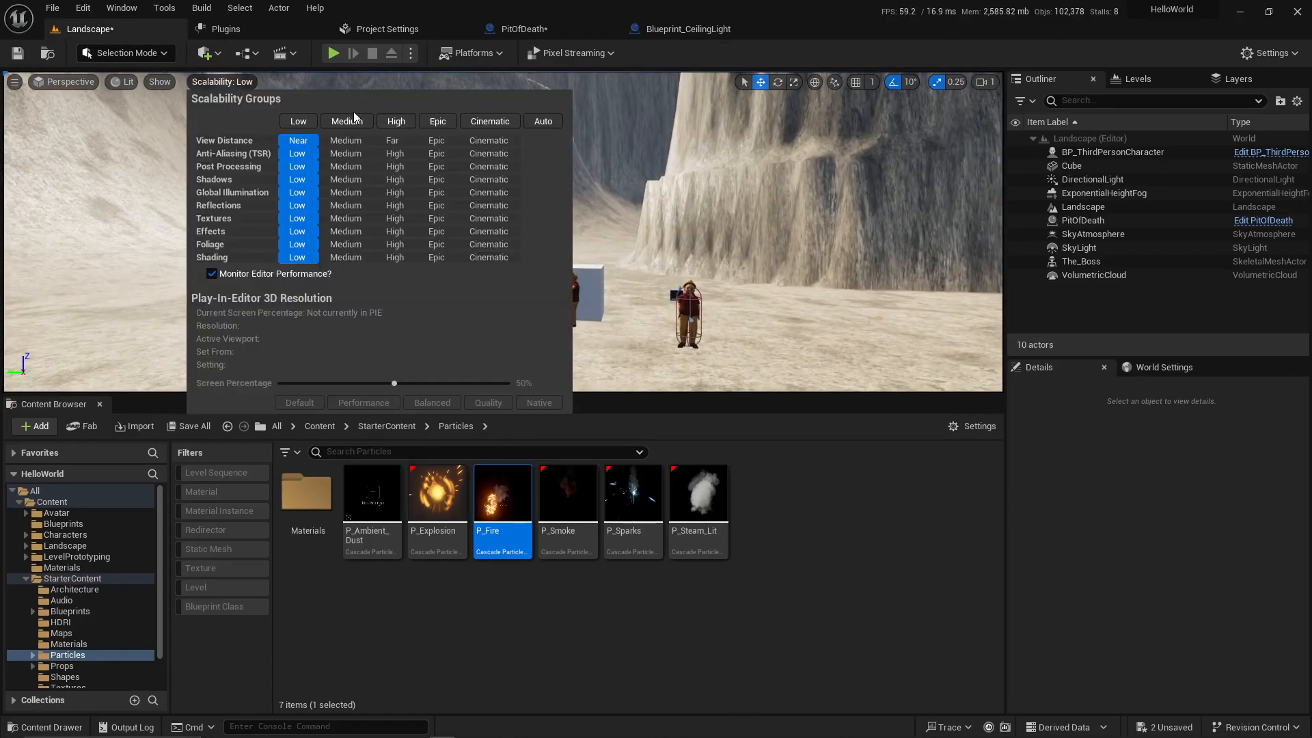
click(444, 124)
right_drag(683, 204, 326, 40)
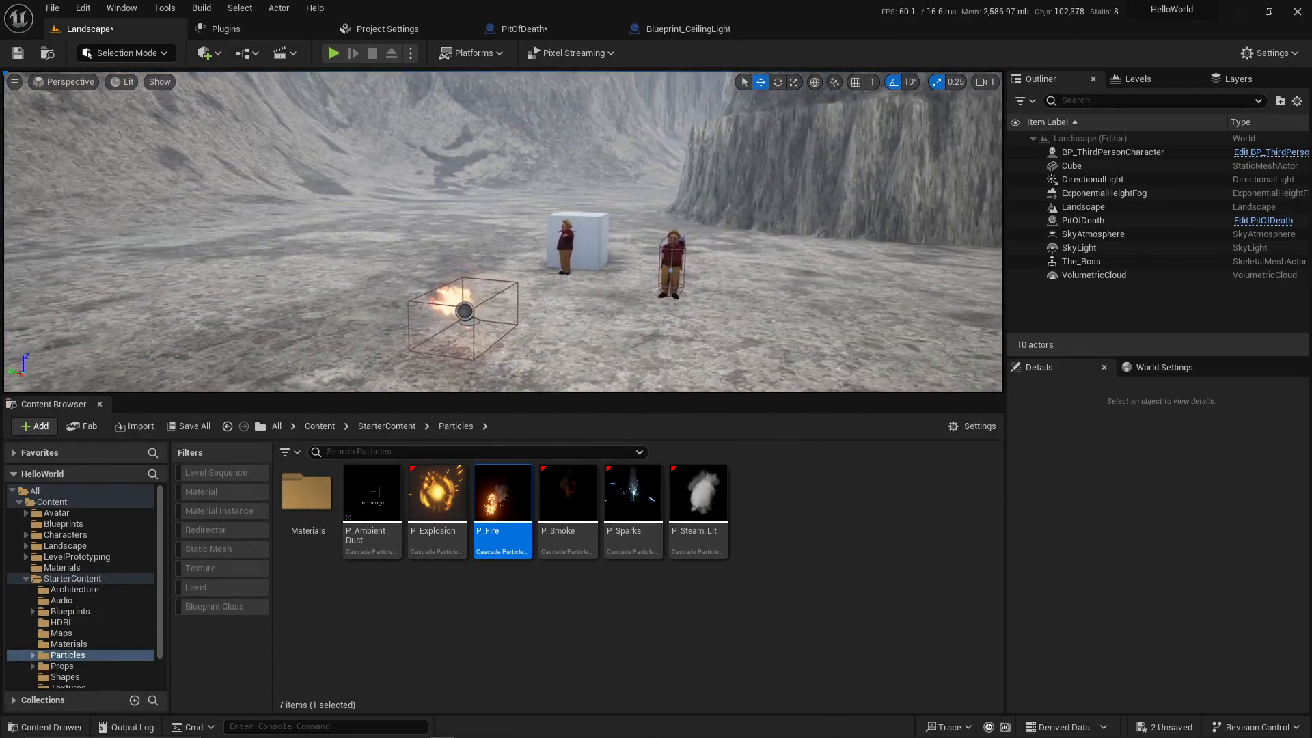
key(ctrl+shift+s)
right_drag(604, 144, 605, 144)
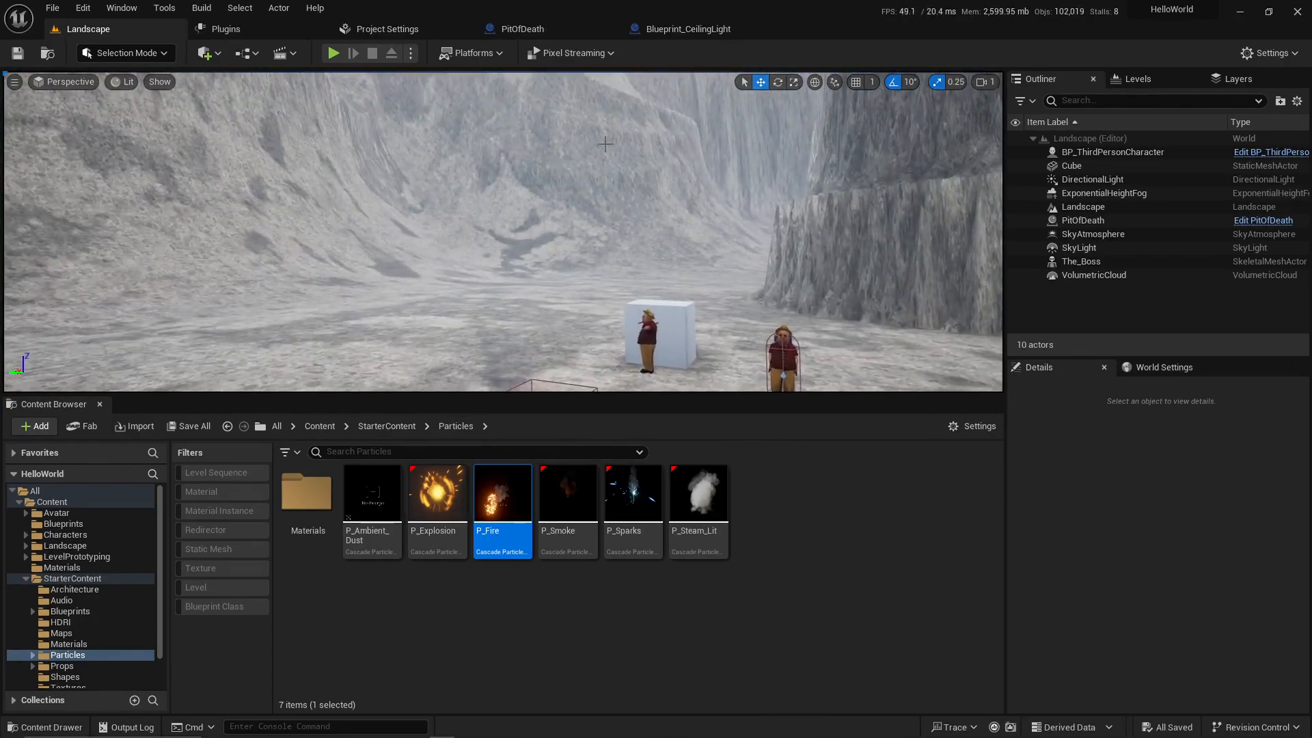
Step: Clear the Project Settings search, review the Rendering section's Global Illumination and Reflections options, and inspect the scene in the Landscape level
click(393, 30)
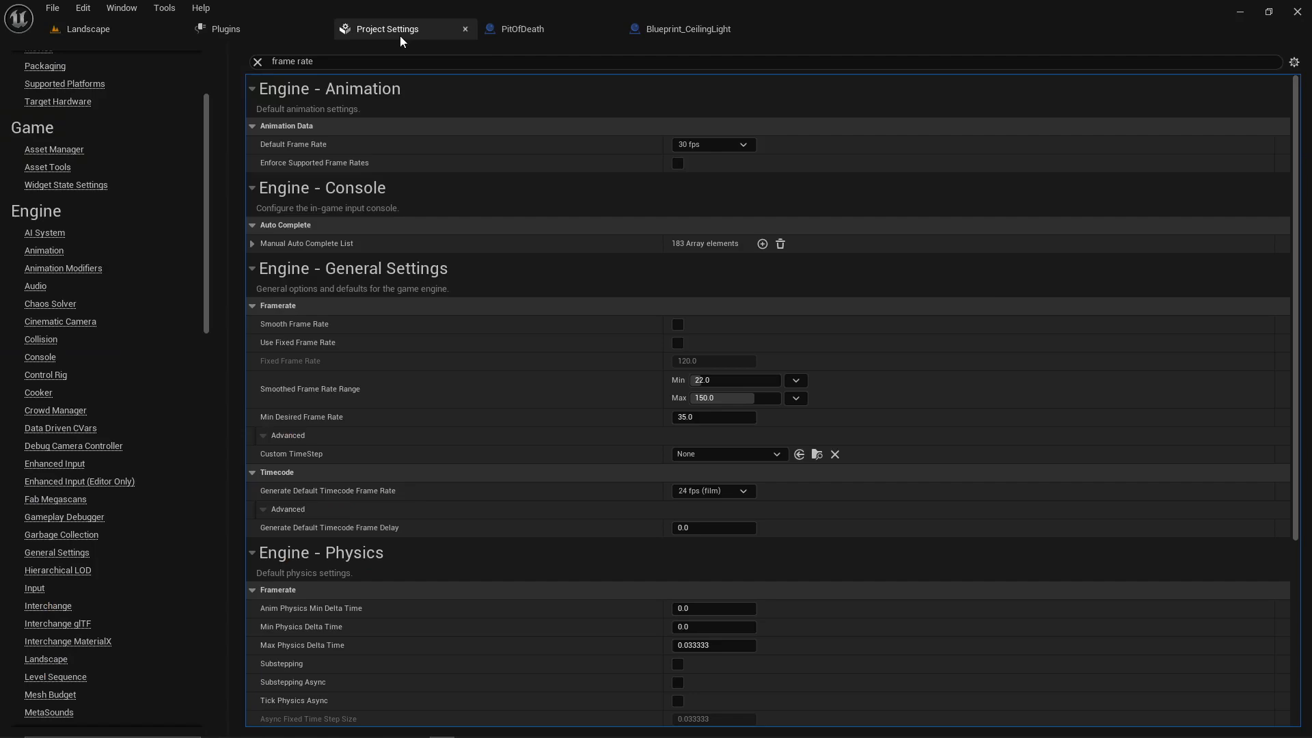
click(256, 63)
scroll(89, 588, down, 5)
click(83, 602)
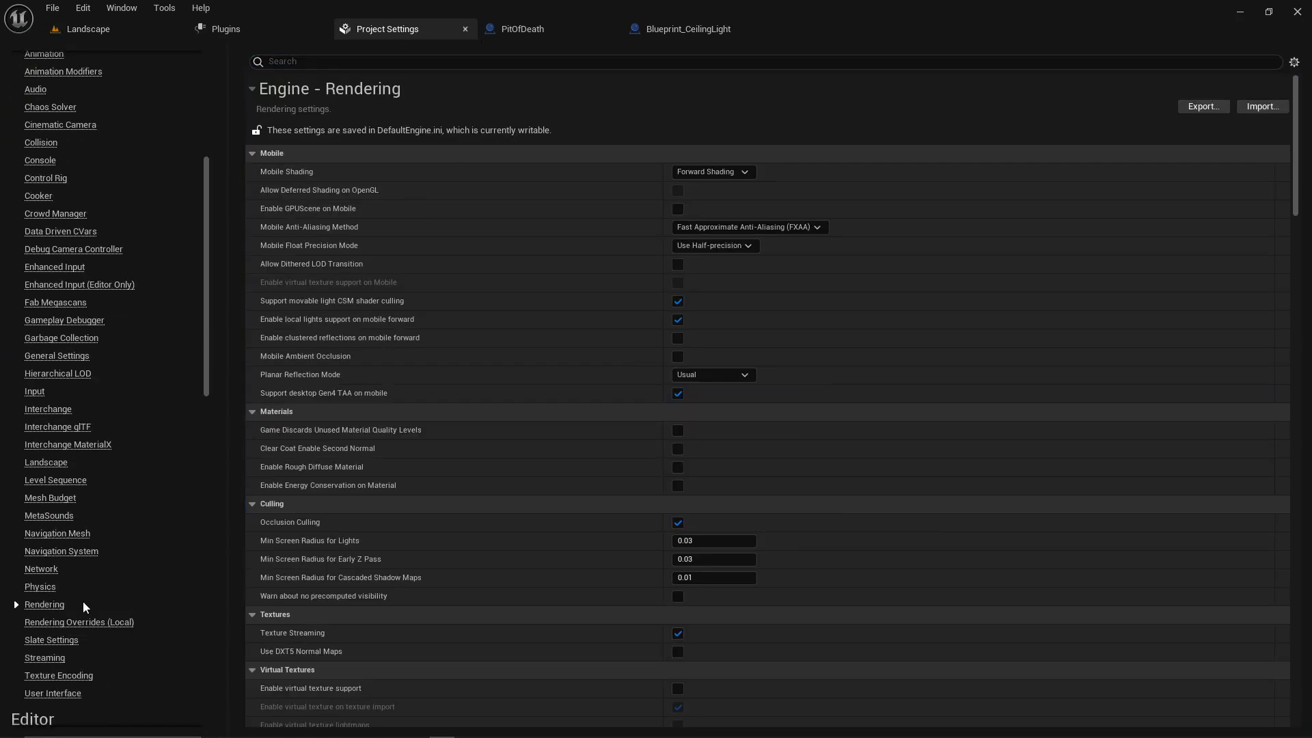
scroll(490, 428, down, 10)
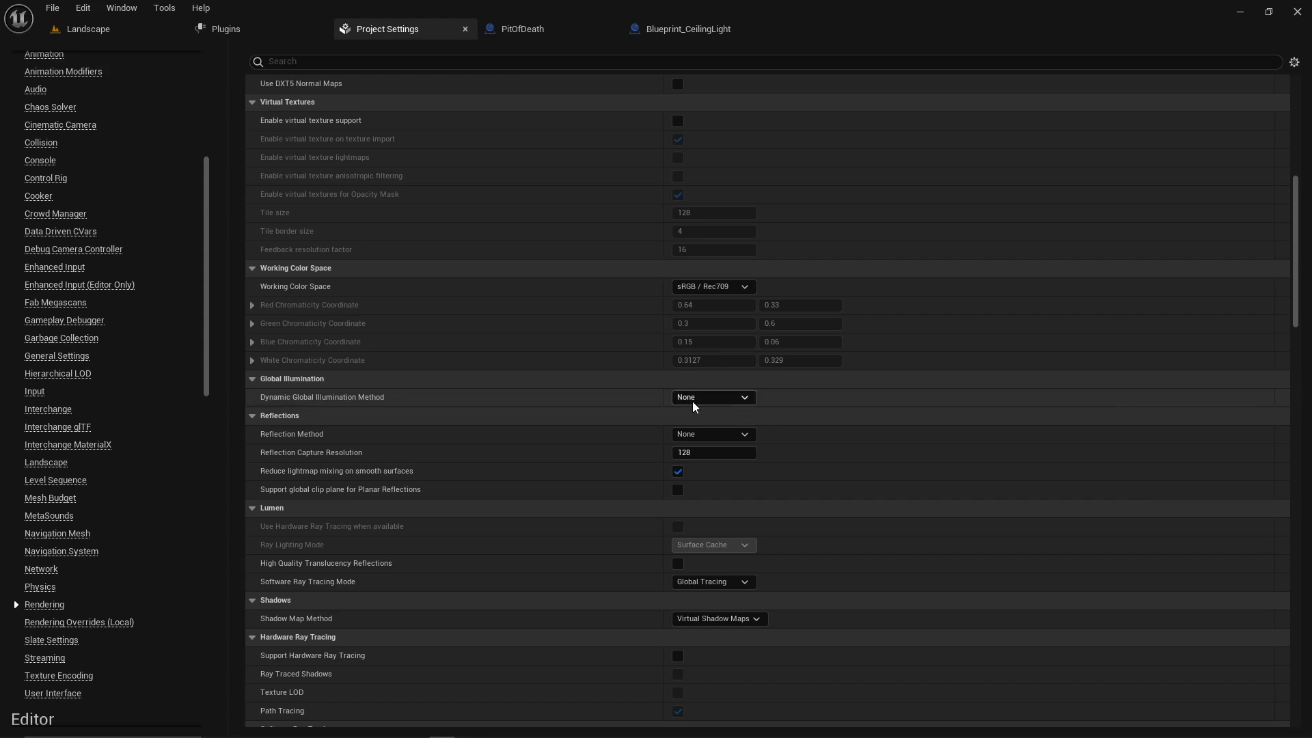
click(143, 32)
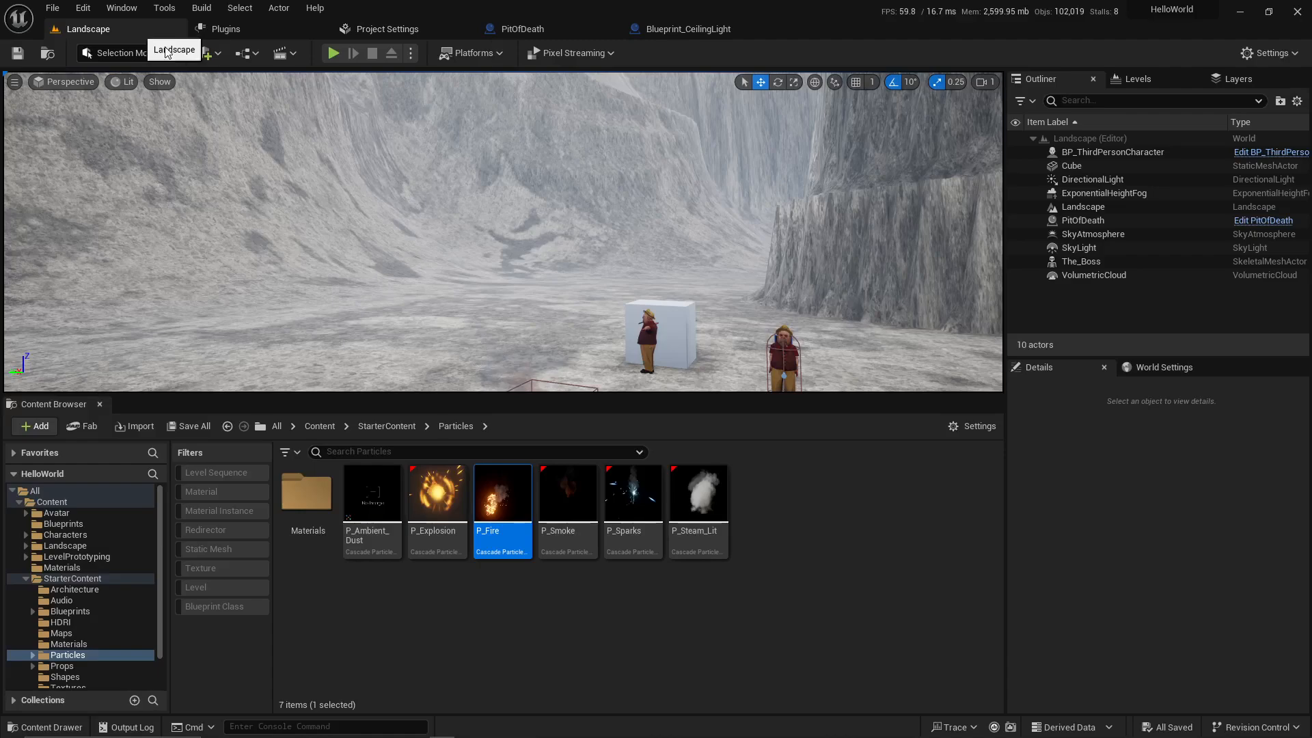
right_drag(627, 285, 554, 251)
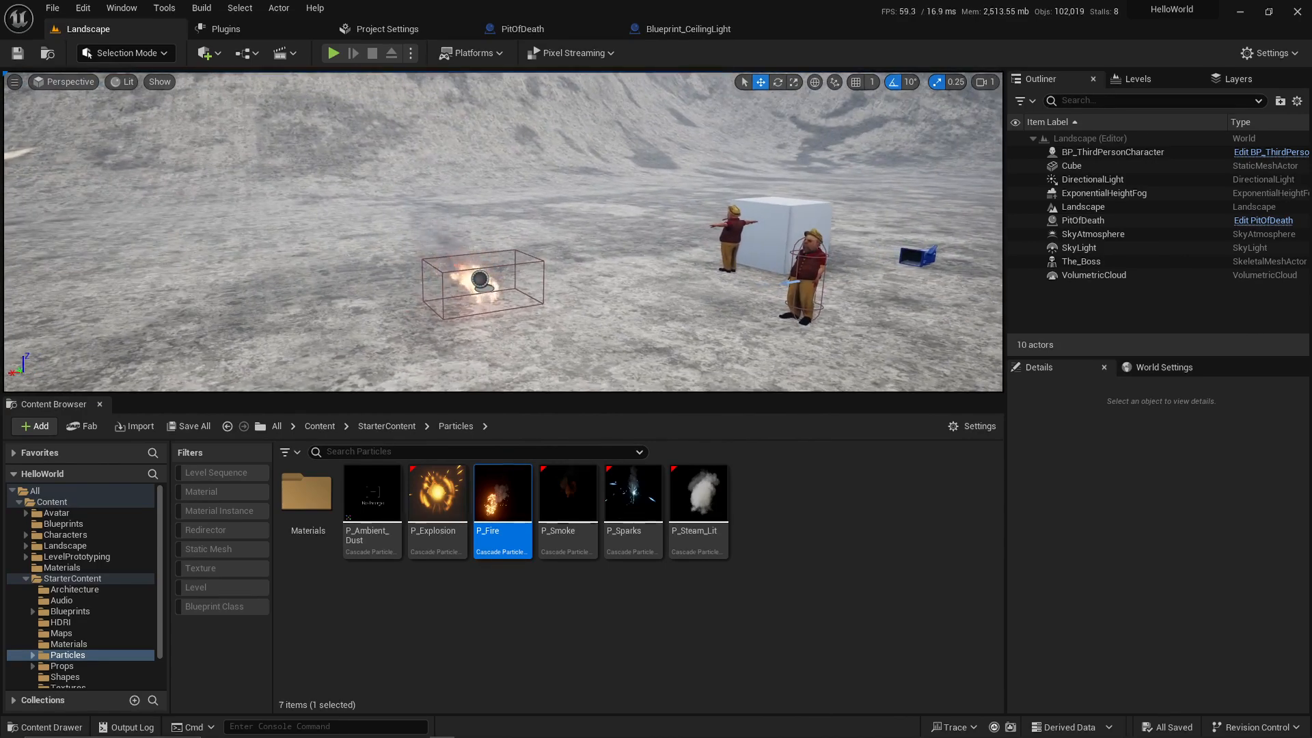